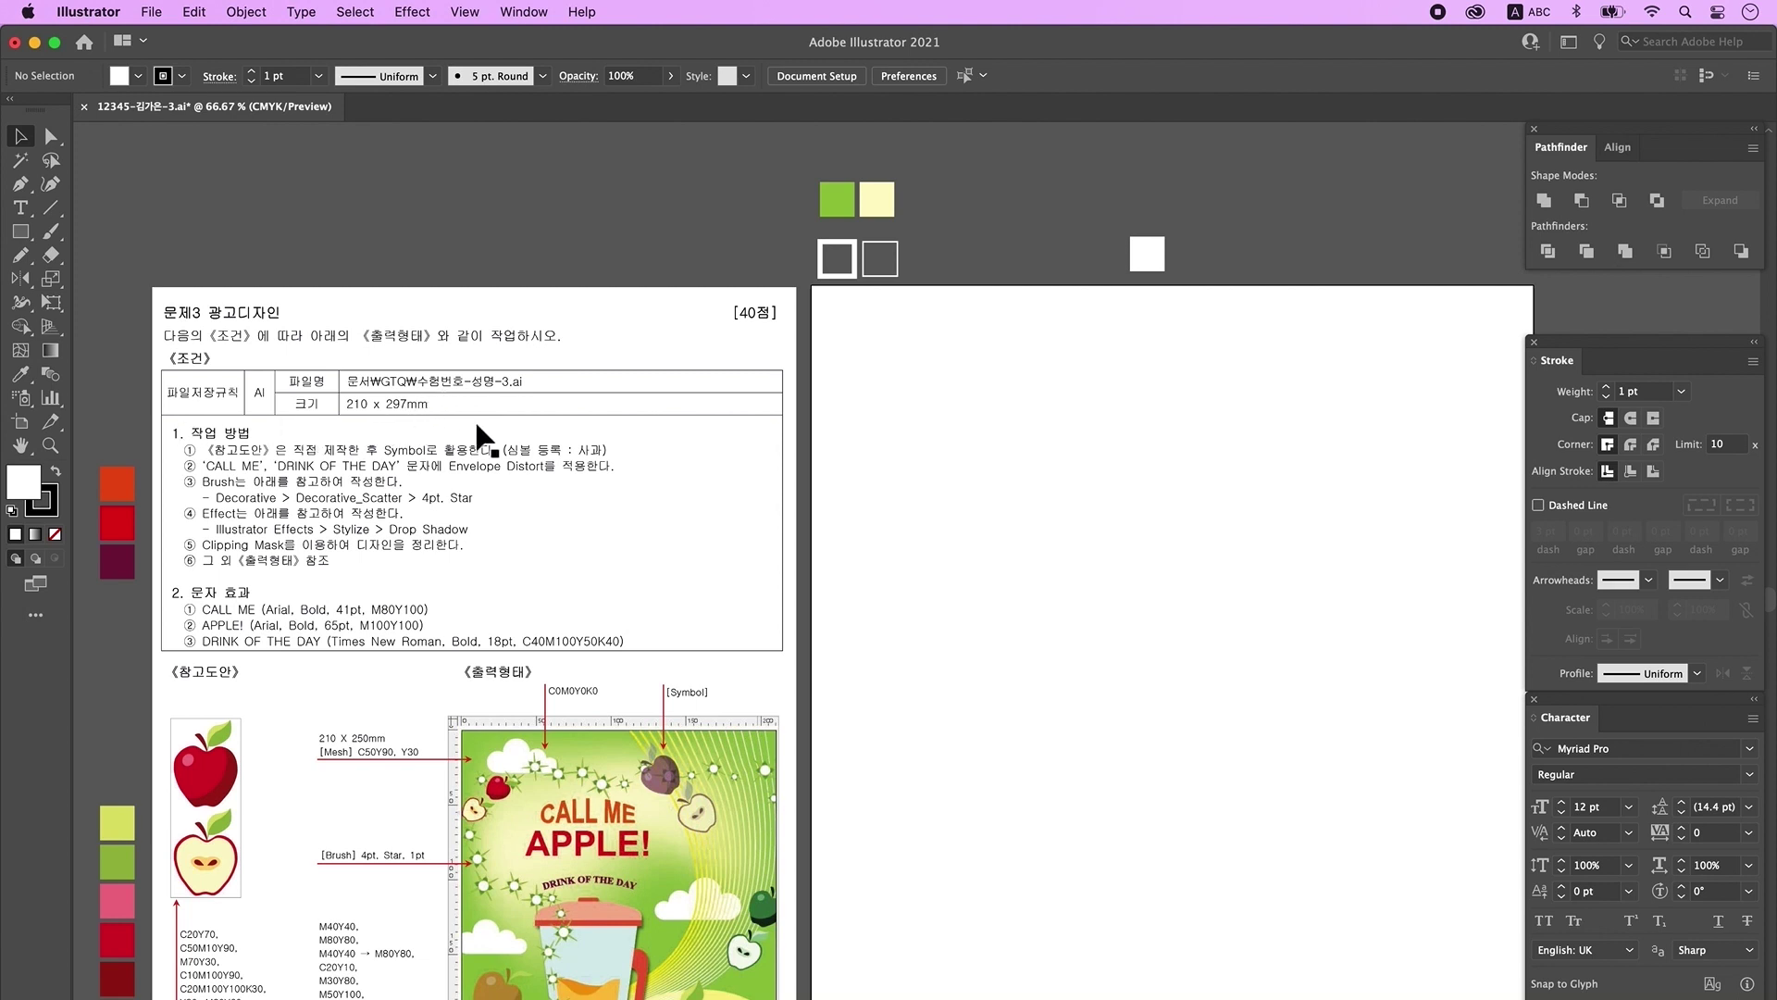
Step: Examine the exam brief, its reference artwork and the colour swatches placed around the two pages
{"action": "scroll", "coordinate": [541, 449], "scroll_direction": "down", "scroll_amount": 3}
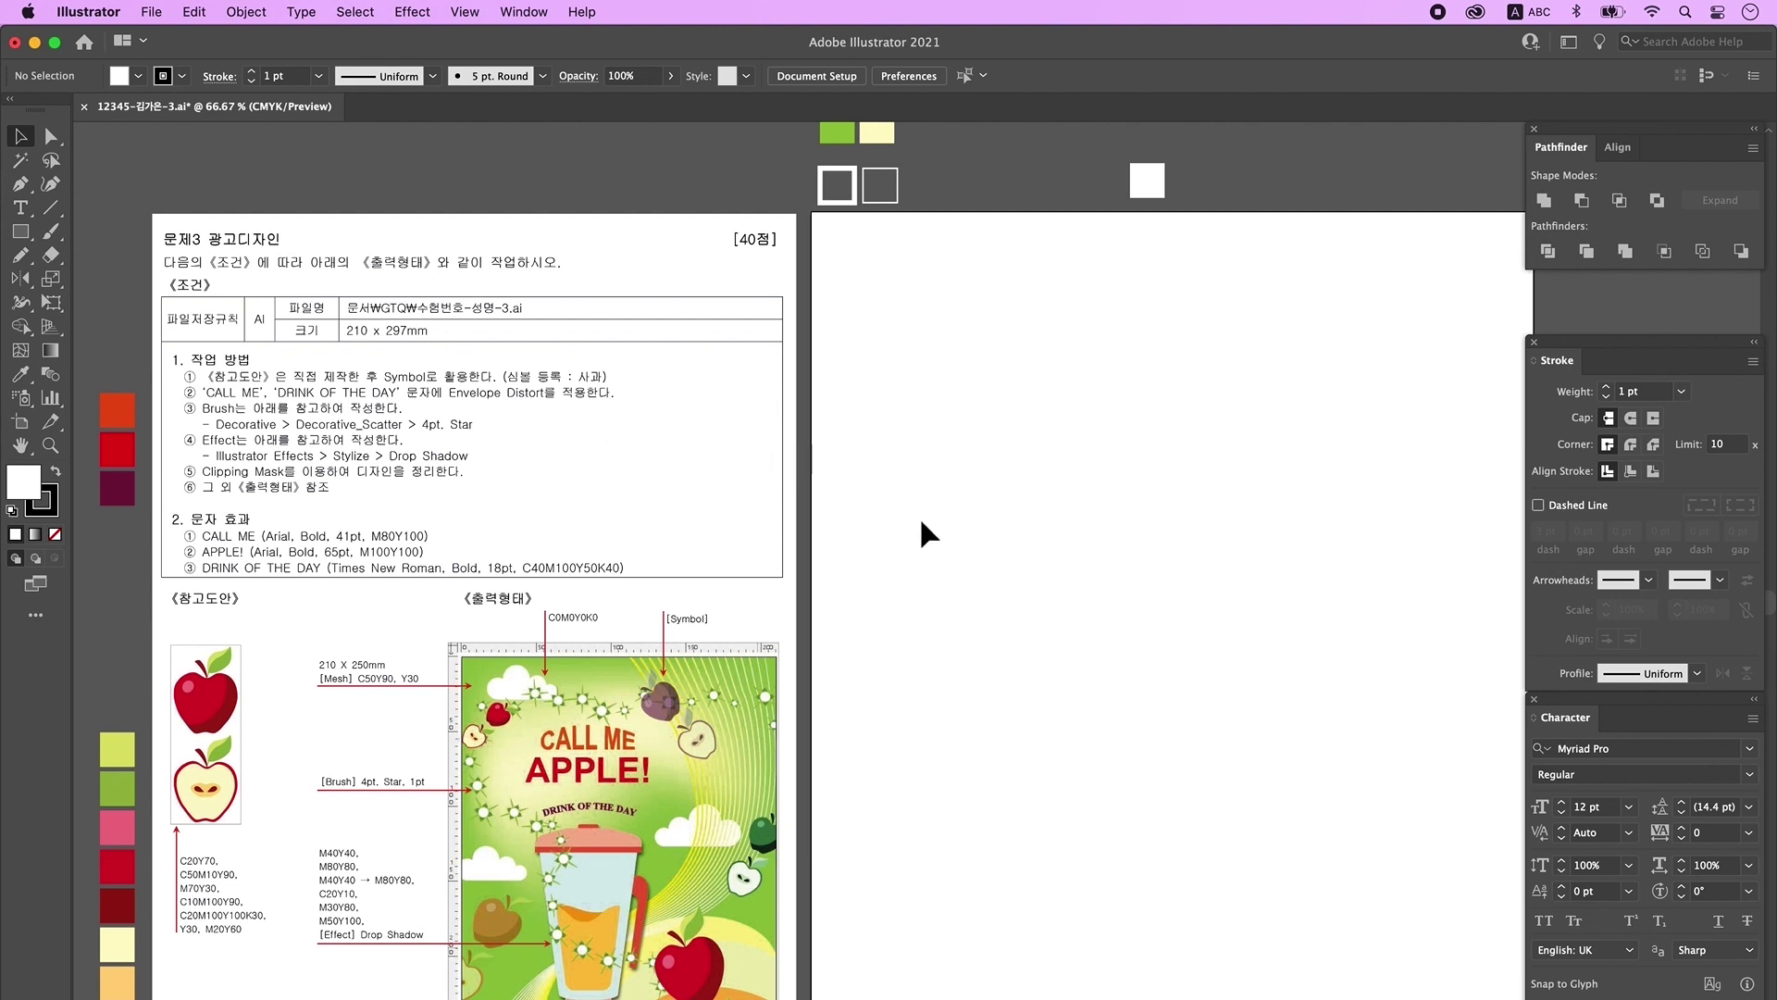
{"action": "scroll", "coordinate": [919, 515], "scroll_direction": "down", "scroll_amount": 3}
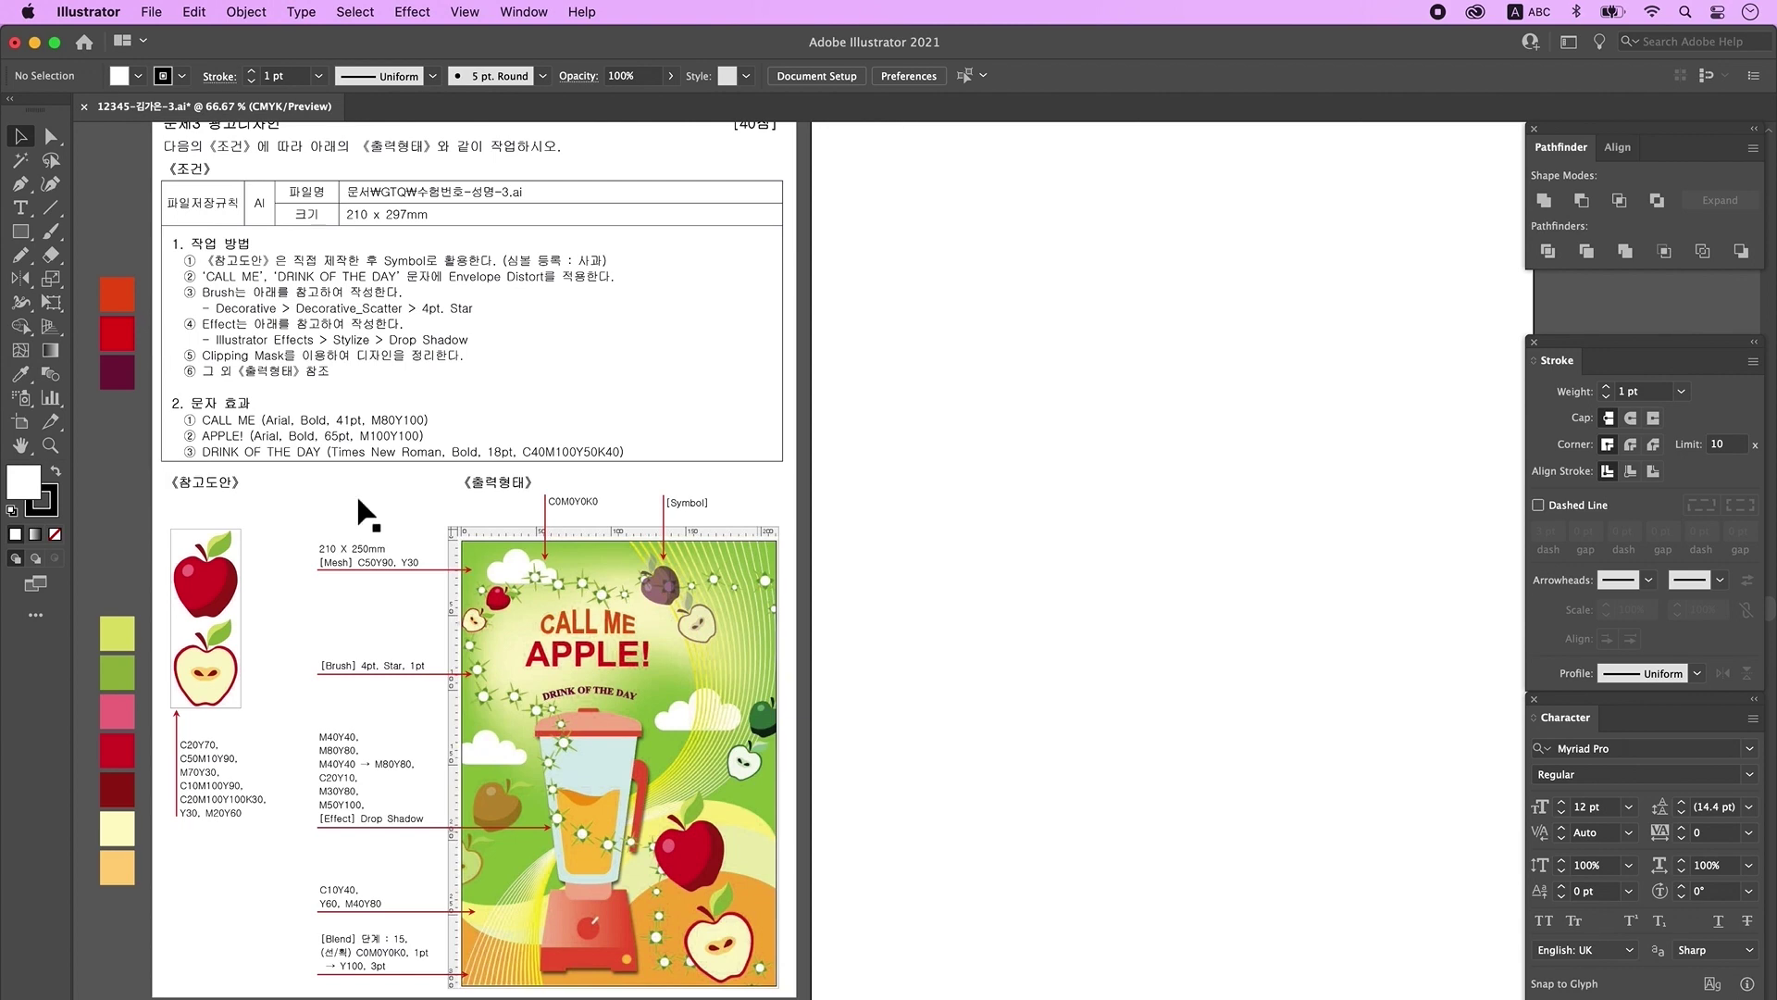
{"action": "left_click_drag", "start_coordinate": [1158, 357], "coordinate": [837, 476]}
{"action": "left_click_drag", "start_coordinate": [867, 367], "coordinate": [868, 416]}
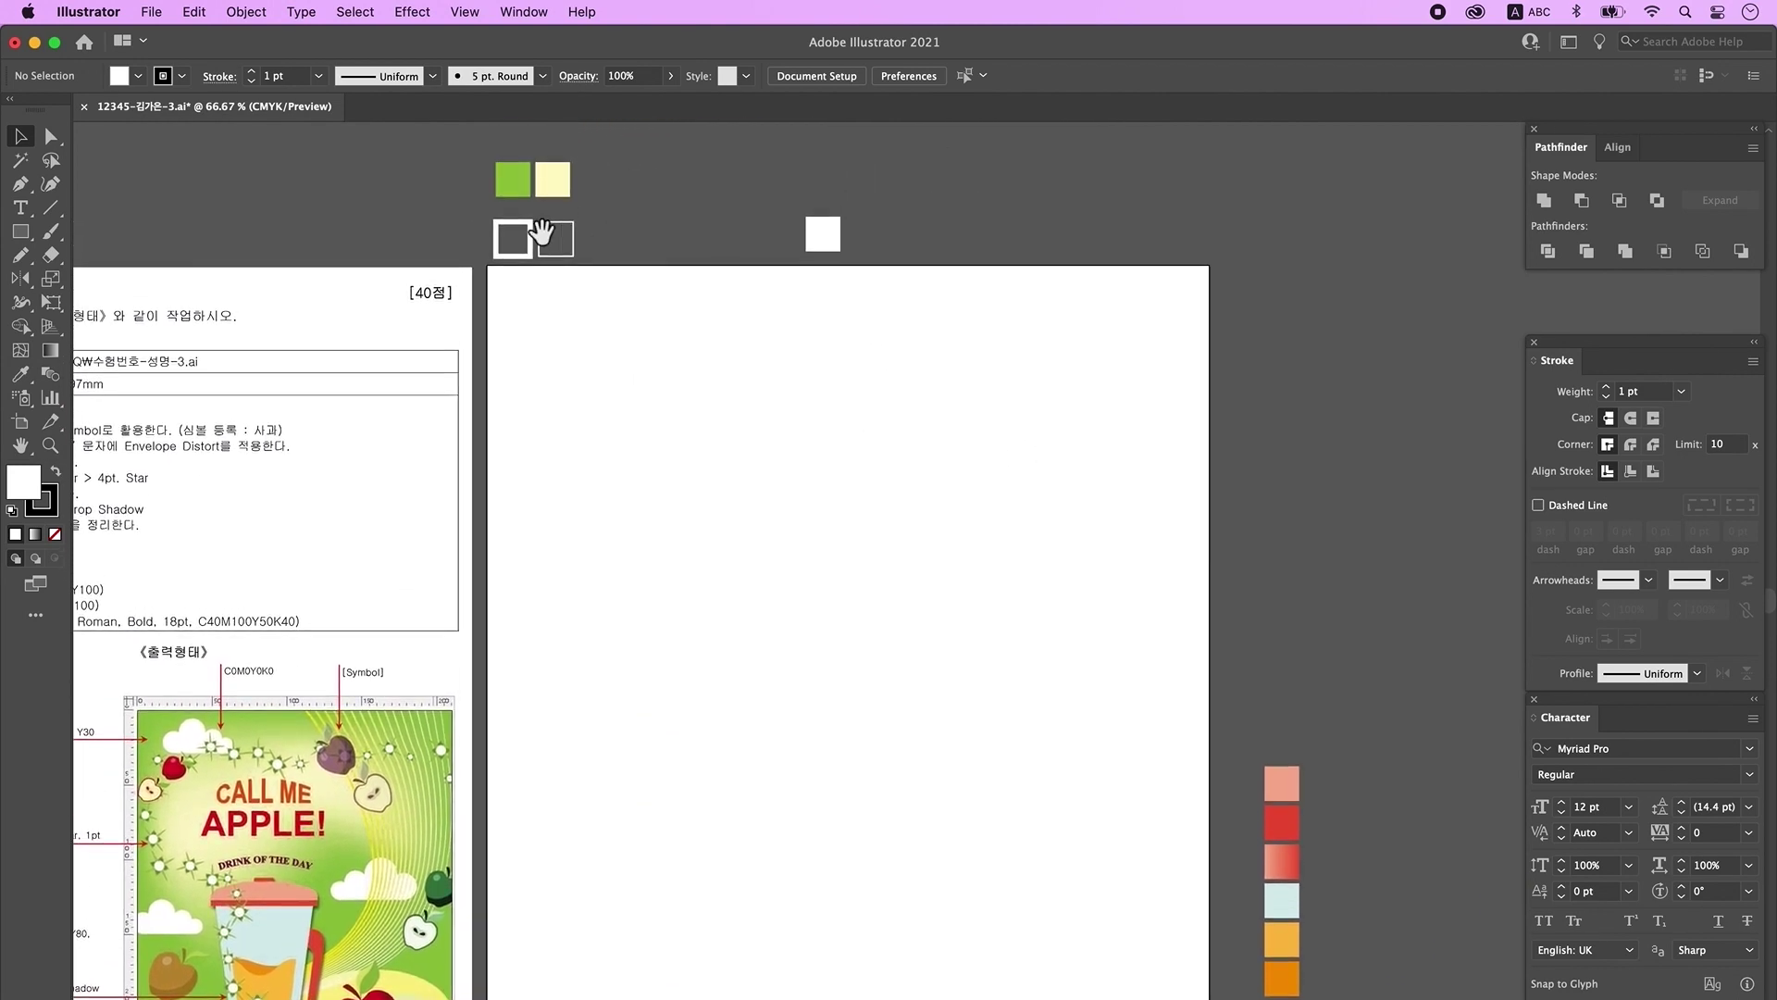
{"action": "left_click_drag", "start_coordinate": [1344, 815], "coordinate": [1341, 654]}
{"action": "left_click_drag", "start_coordinate": [1285, 999], "coordinate": [1293, 730]}
{"action": "left_click_drag", "start_coordinate": [852, 992], "coordinate": [1164, 999]}
{"action": "left_click_drag", "start_coordinate": [210, 176], "coordinate": [782, 451]}
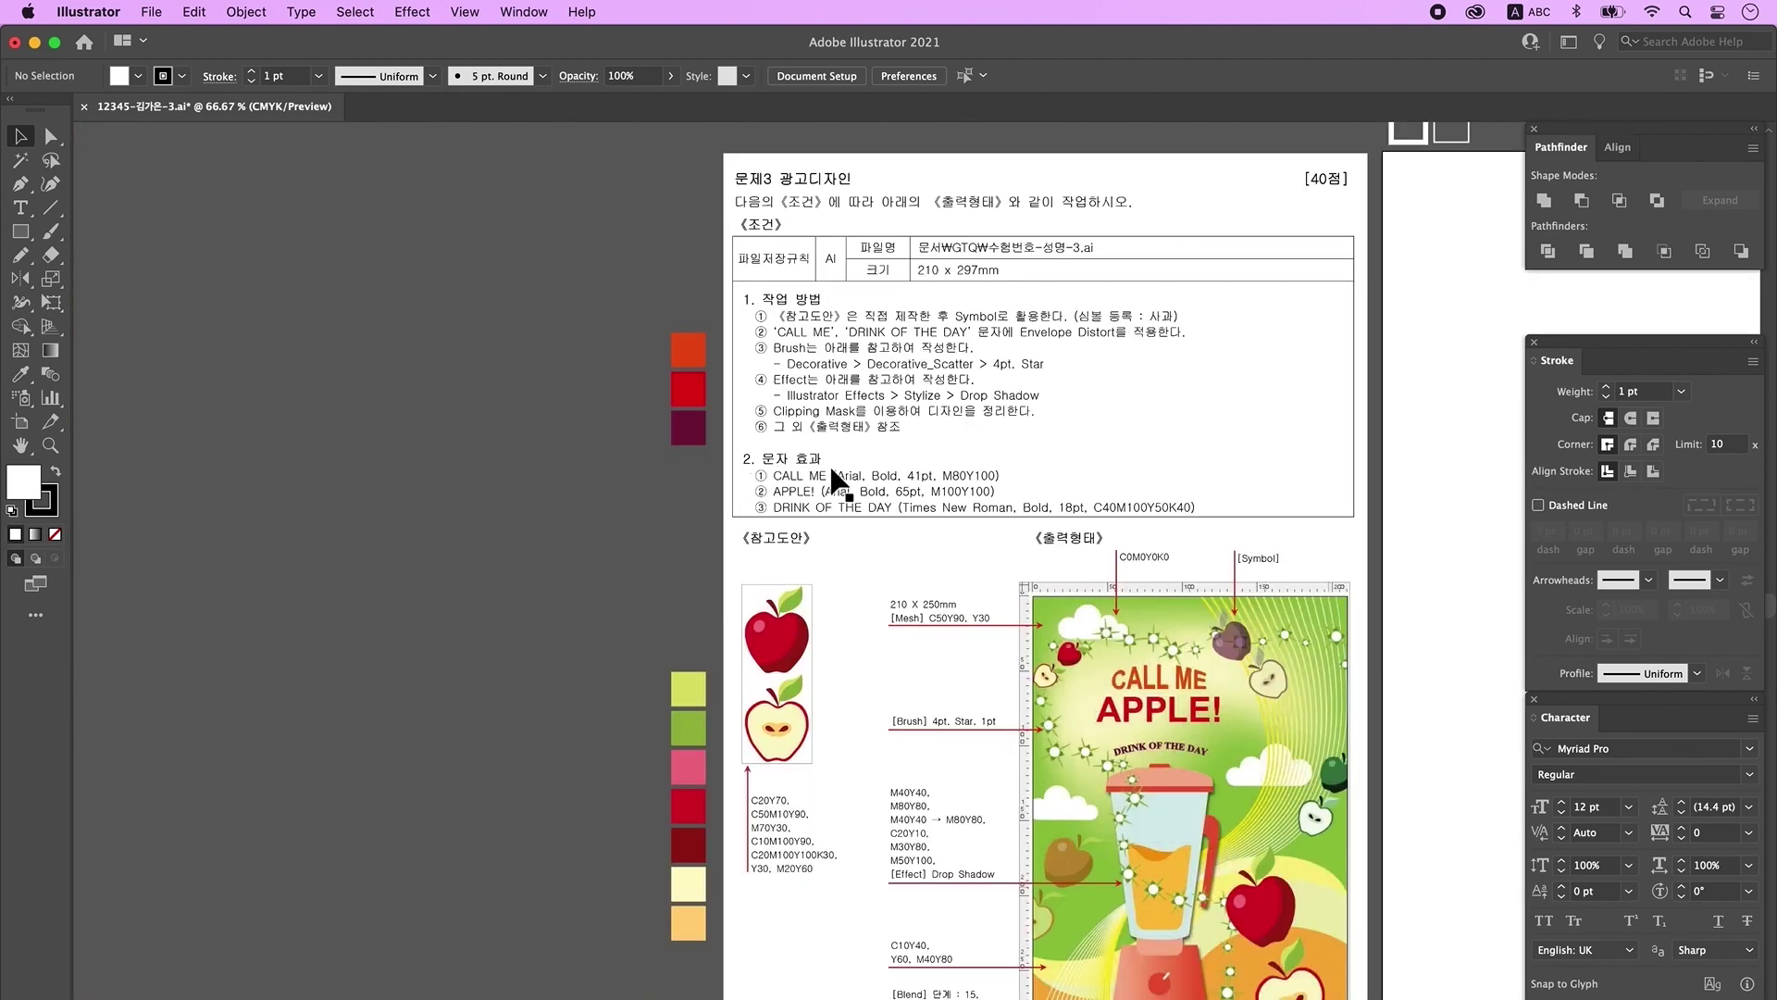
Step: Add the point text "CALL ME" on the empty pasteboard beside the orange swatch
{"action": "left_click", "coordinate": [20, 208]}
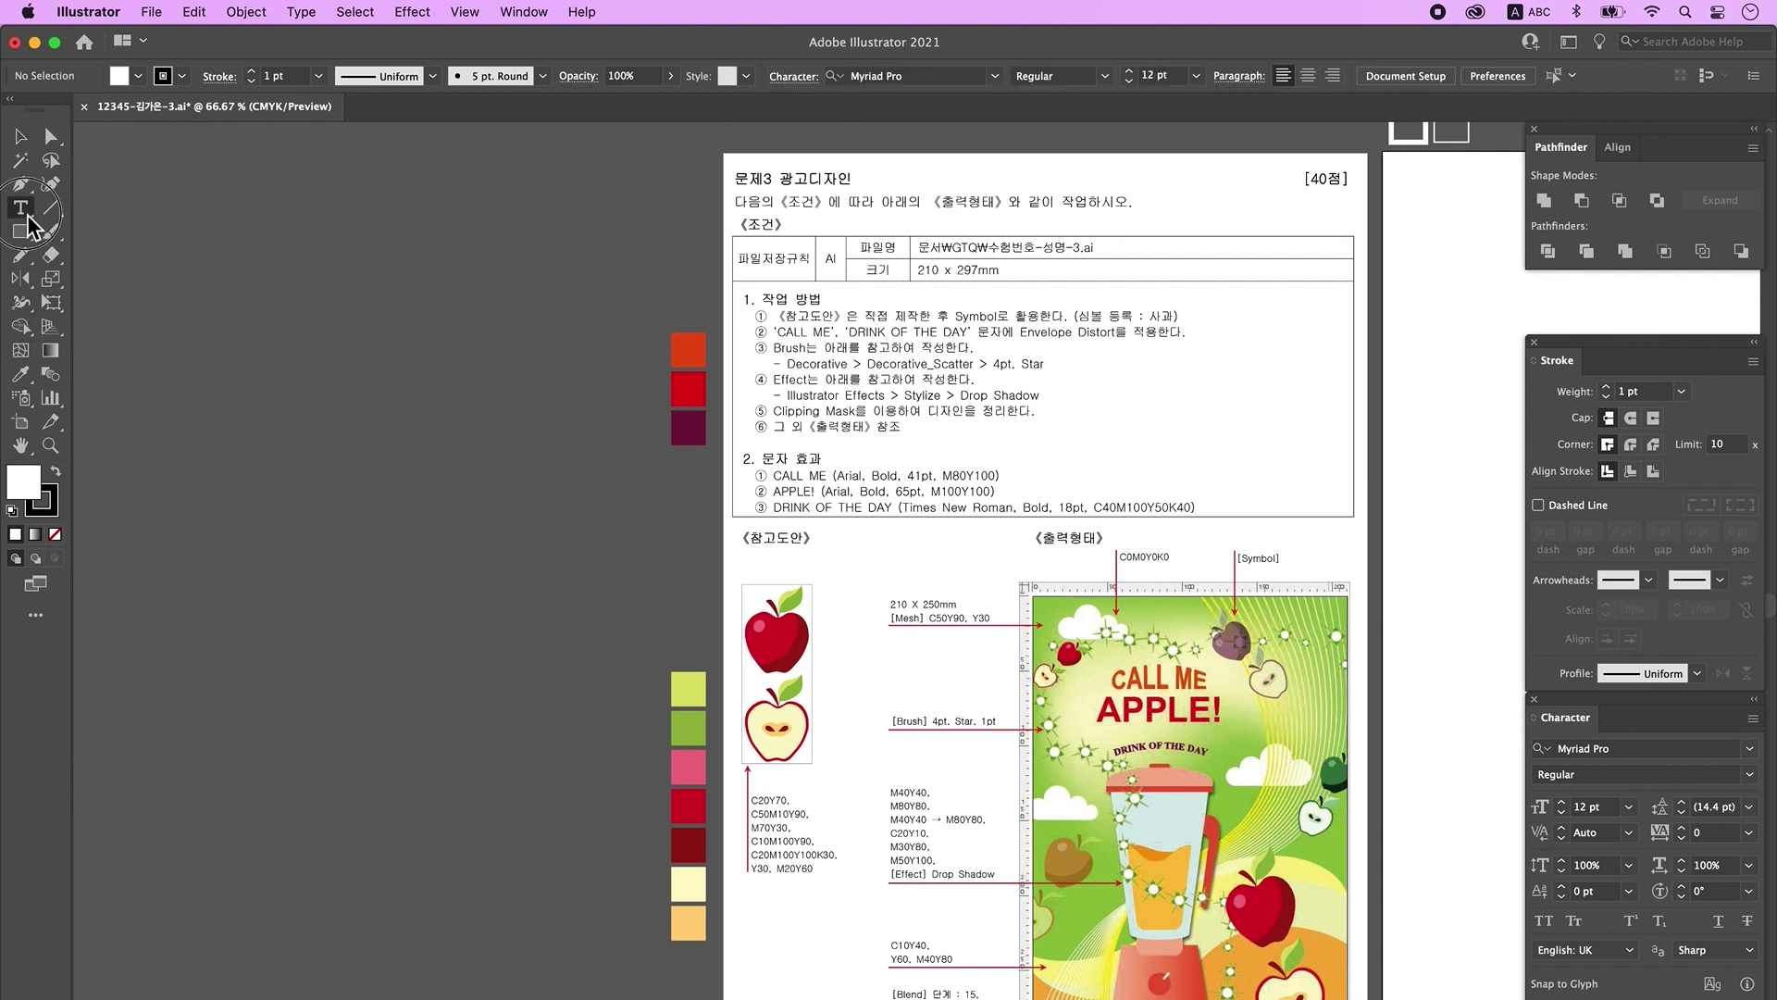
{"action": "left_click", "coordinate": [200, 359]}
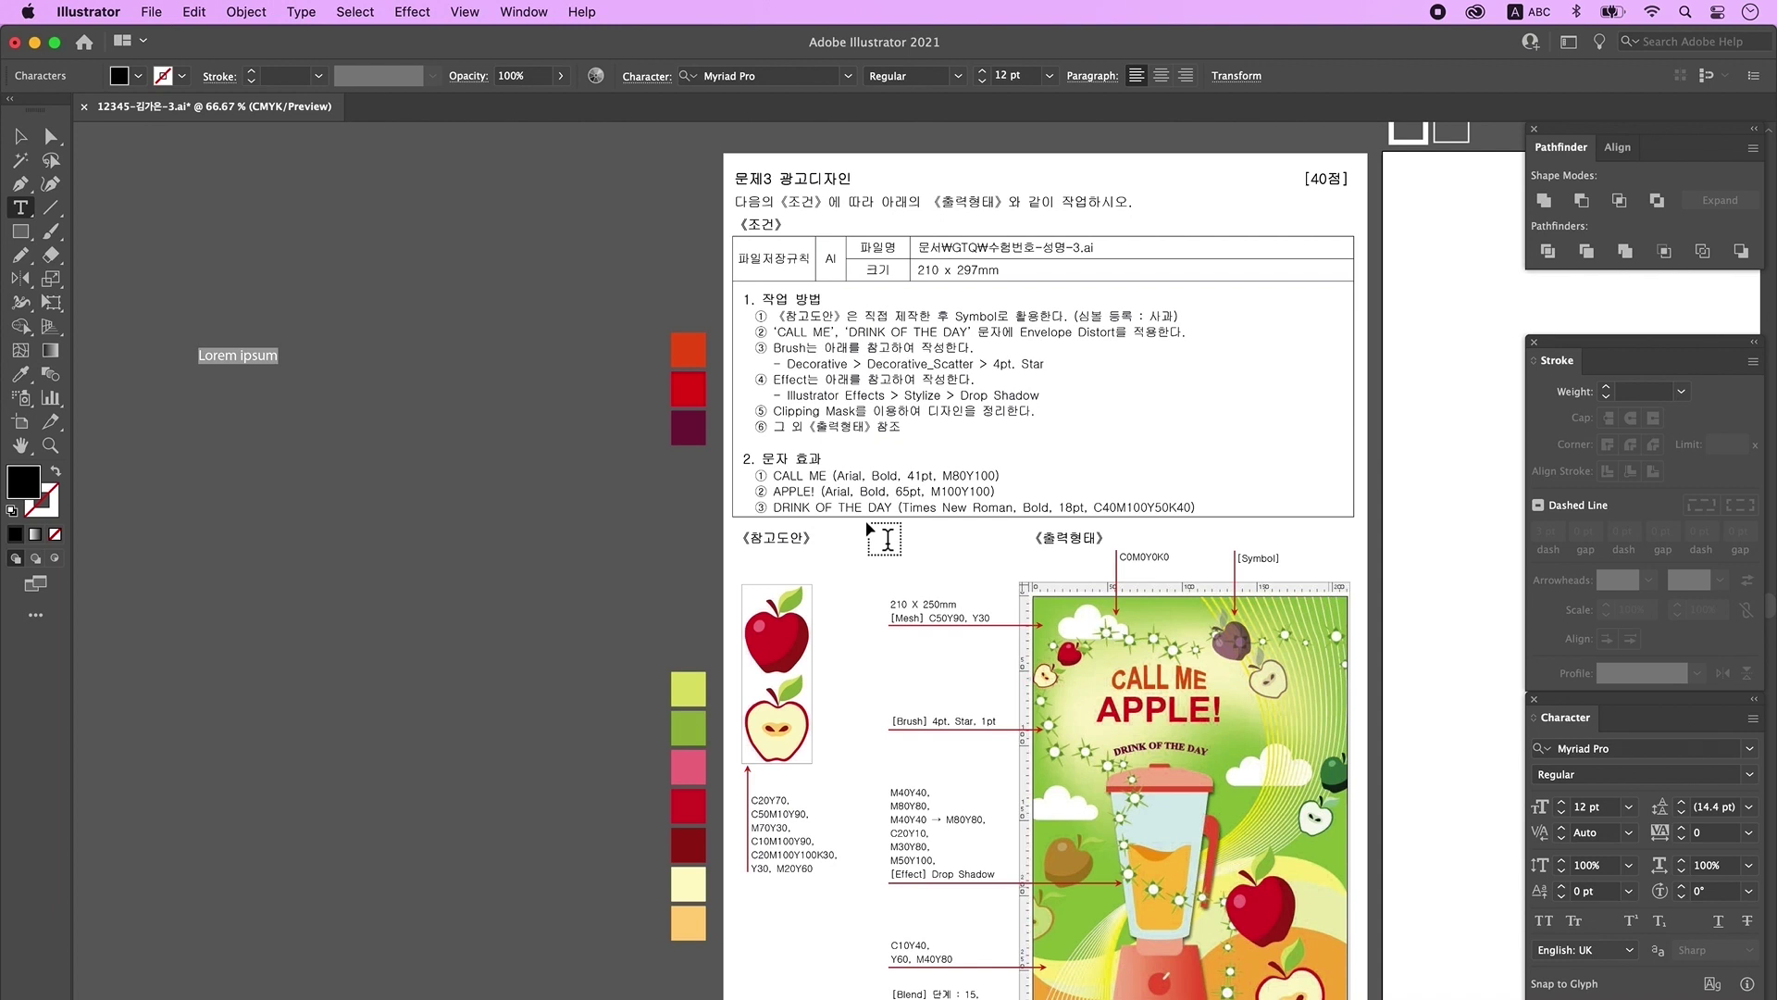
{"action": "type", "text": "CALL ME"}
{"action": "key", "text": "Escape"}
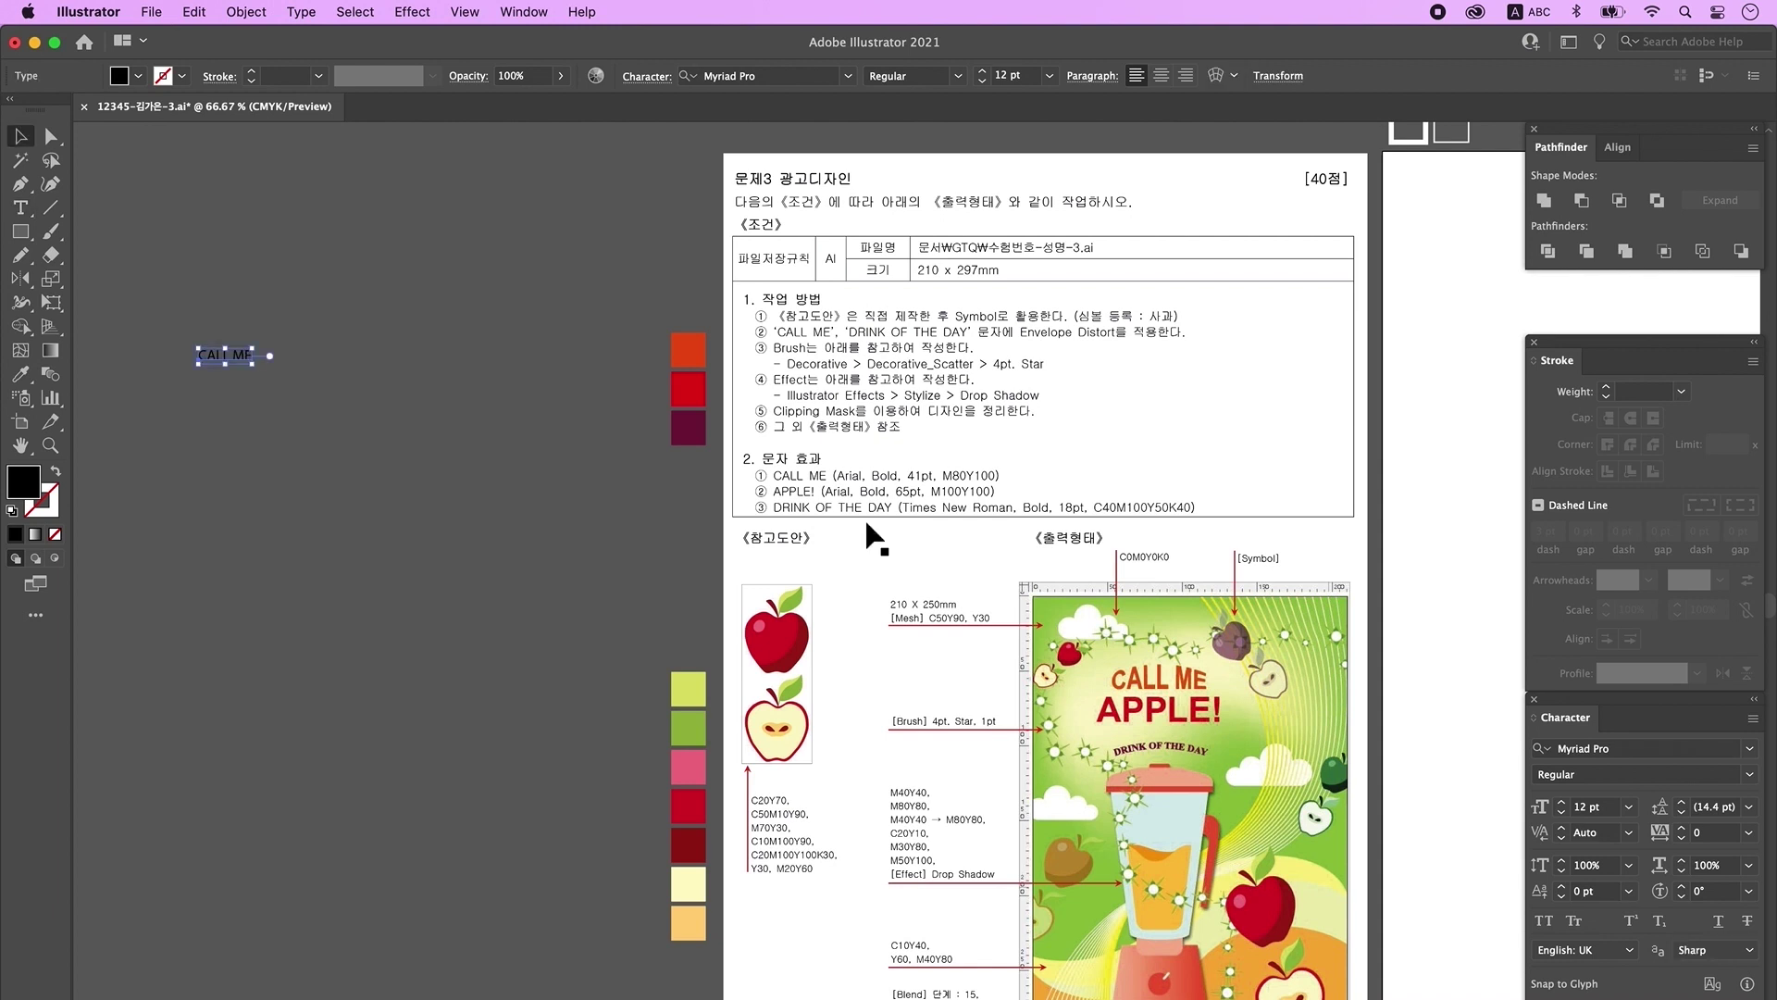
Step: Format the CALL ME text in Arial Bold at 41 pt and fill it with the orange-red swatch colour
{"action": "left_click", "coordinate": [524, 12]}
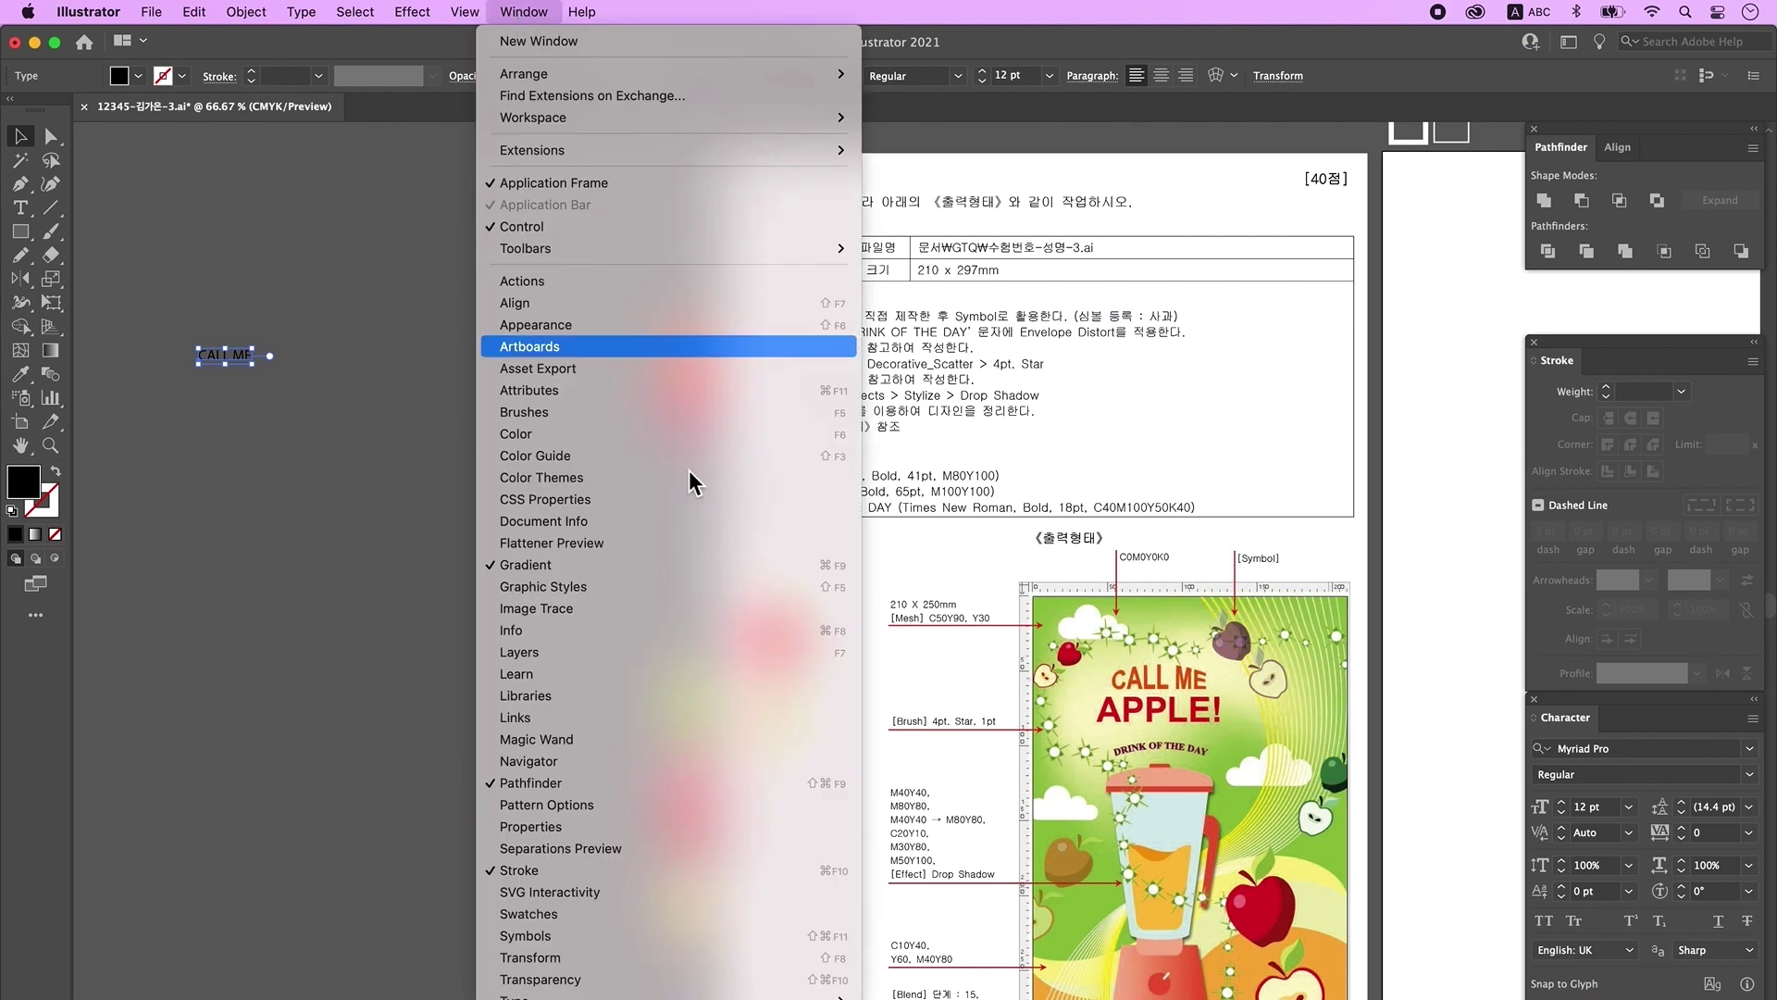
{"action": "mouse_move", "coordinate": [555, 996]}
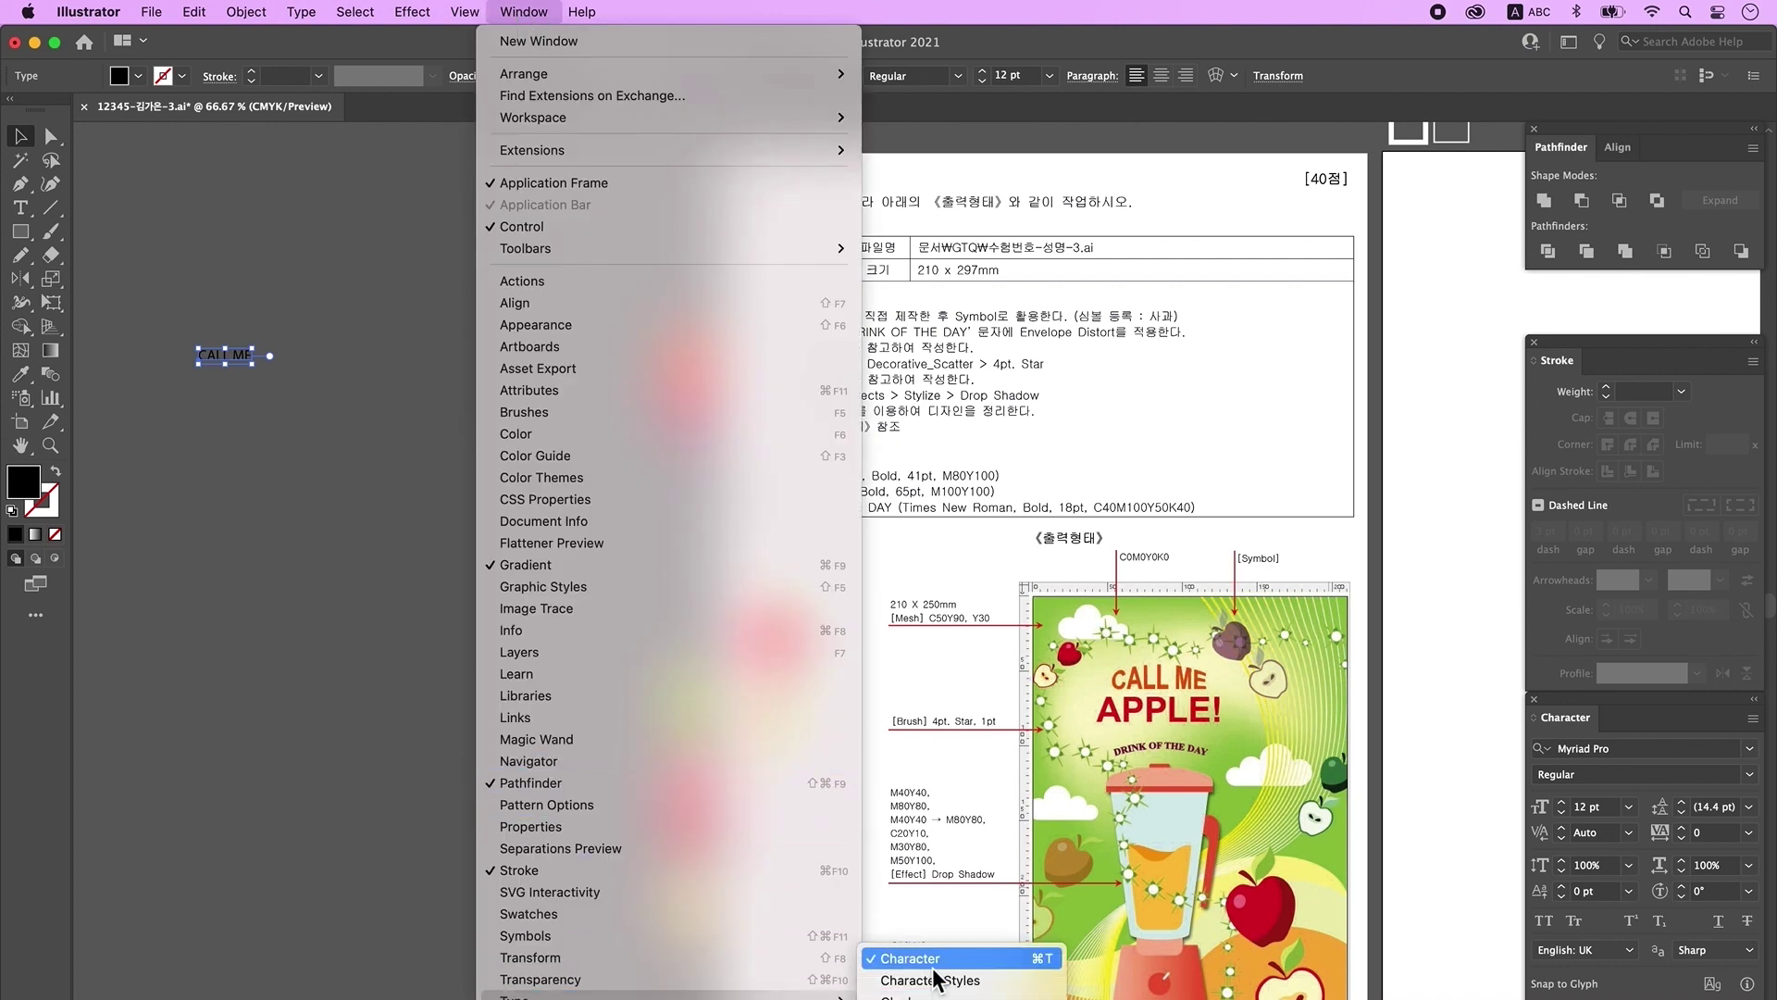
{"action": "left_click", "coordinate": [1686, 750]}
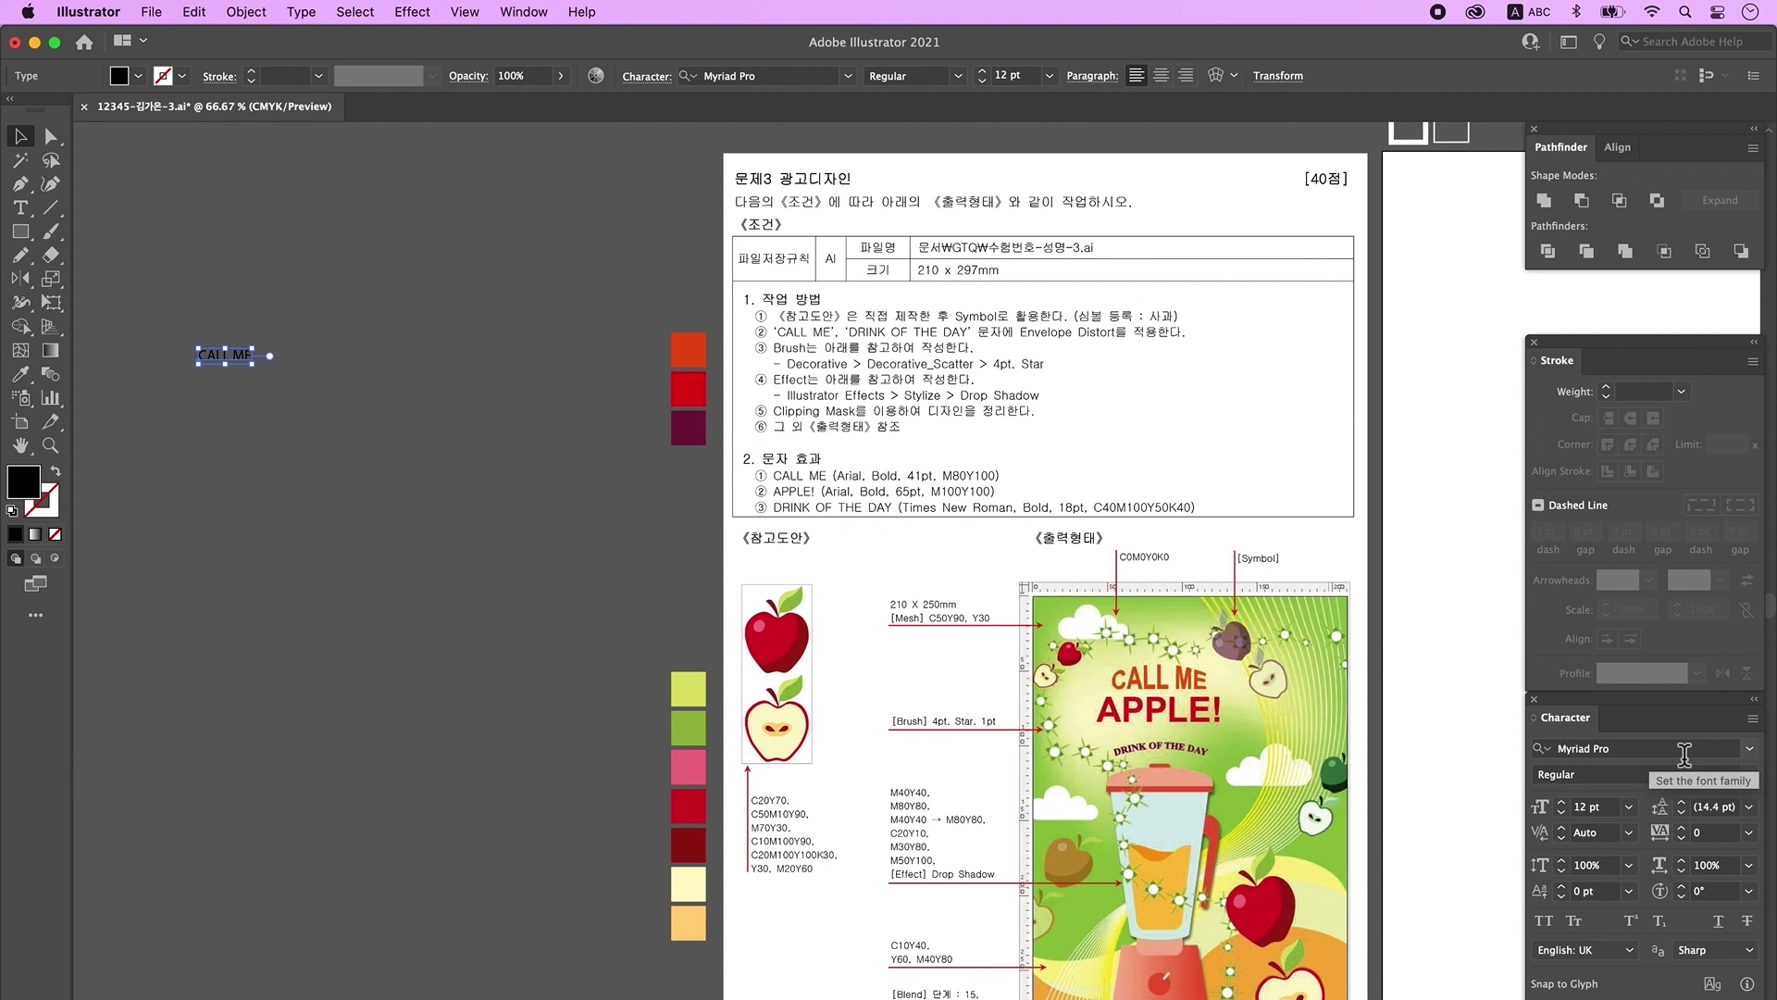
{"action": "left_click", "coordinate": [1675, 753]}
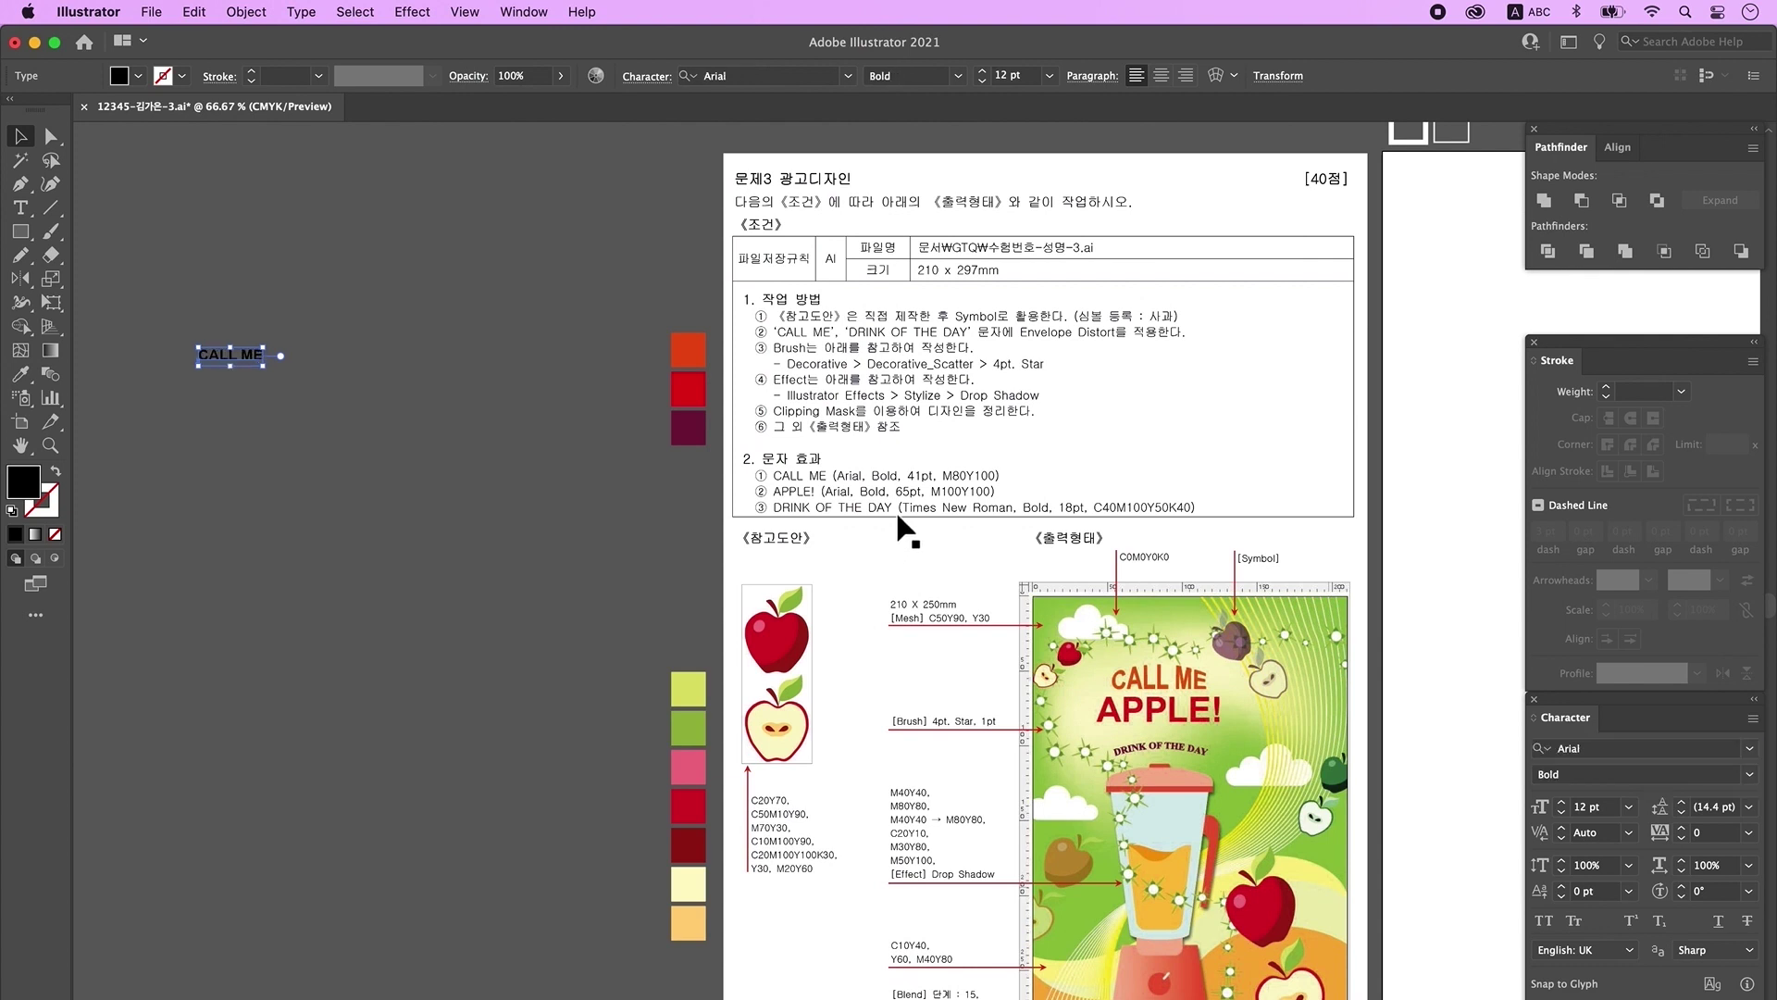
{"action": "left_click", "coordinate": [1609, 806]}
{"action": "type", "text": "41"}
{"action": "key", "text": "Return"}
{"action": "left_click", "coordinate": [21, 373]}
{"action": "left_click", "coordinate": [679, 367]}
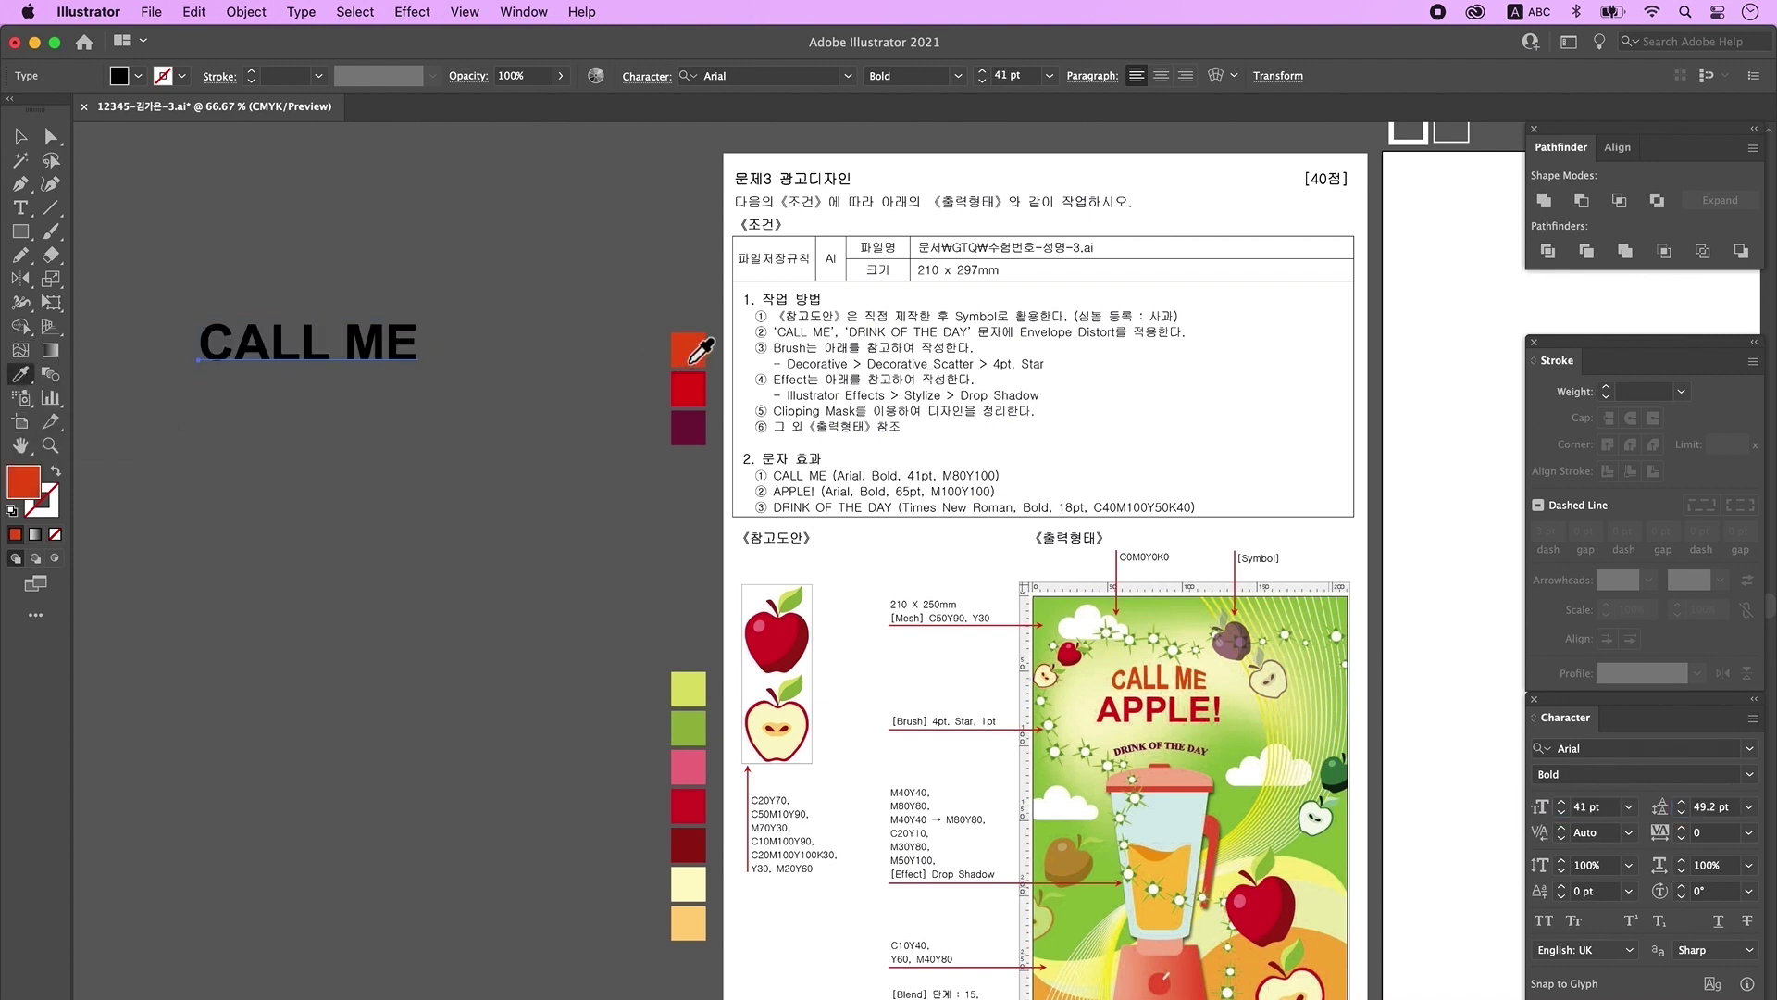
Step: Warp the CALL ME text with a horizontal Arc Upper envelope at 26% bend
{"action": "left_click", "coordinate": [20, 208]}
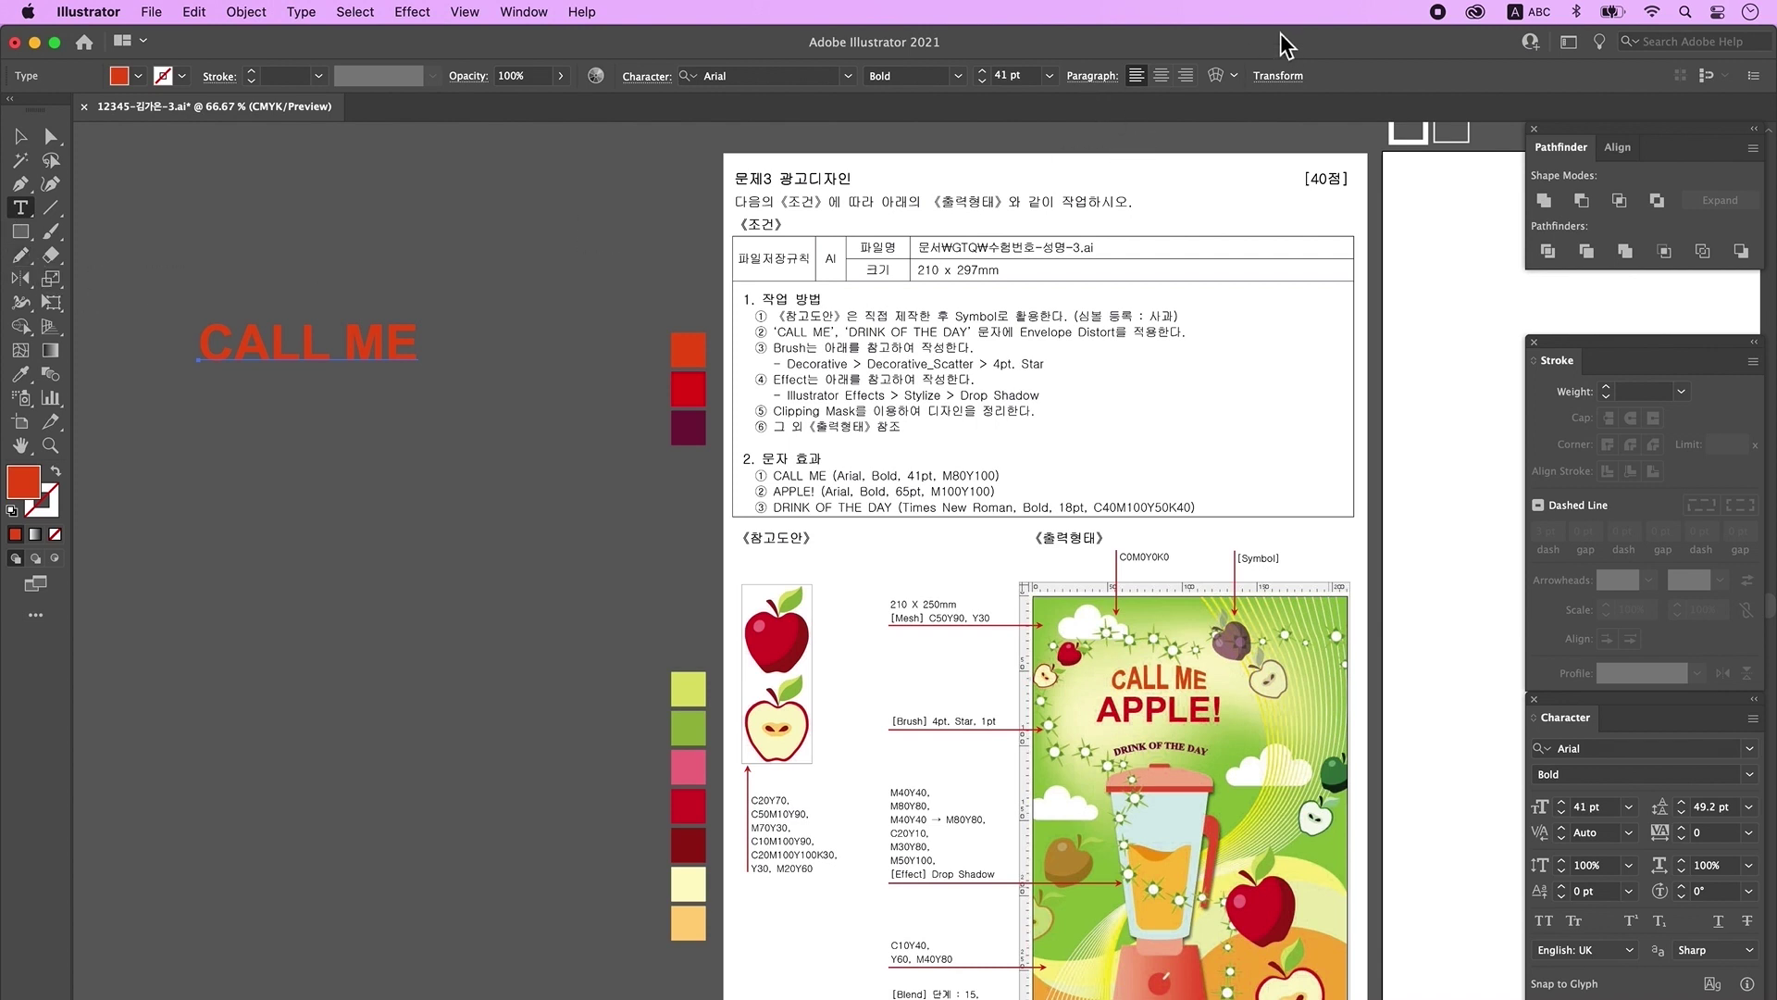
{"action": "left_click", "coordinate": [1218, 76]}
{"action": "left_click", "coordinate": [1453, 445]}
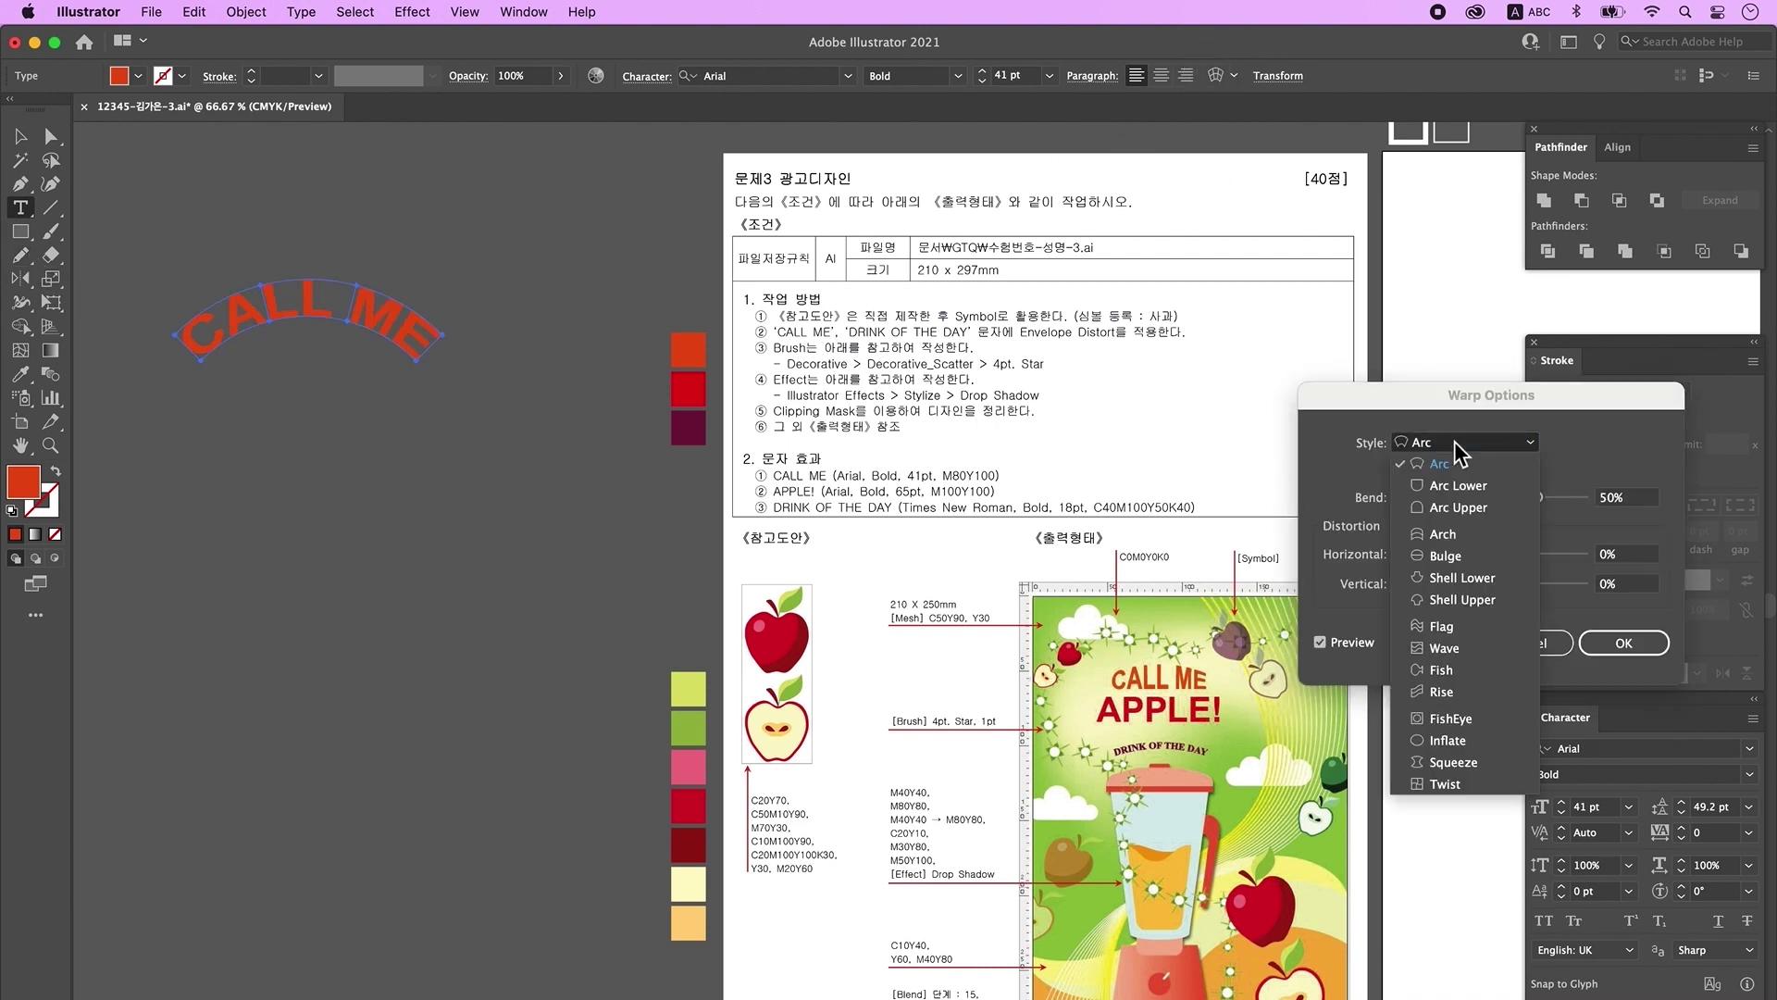
{"action": "left_click", "coordinate": [1485, 515]}
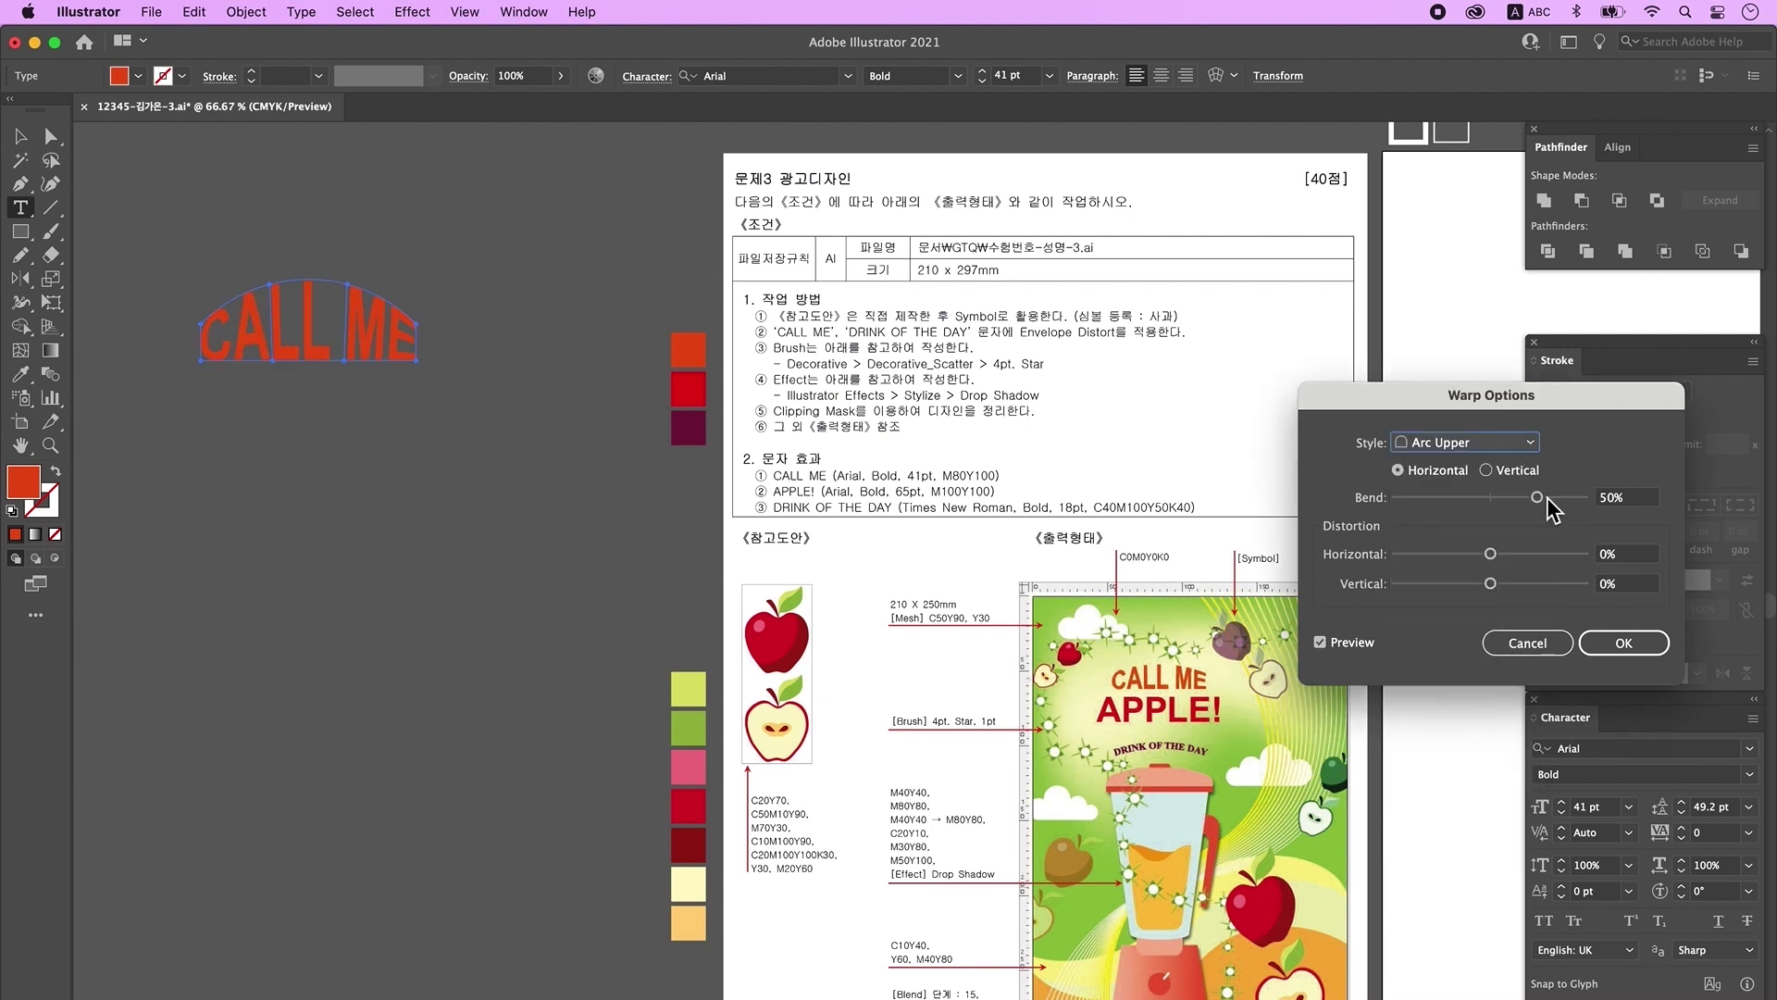
{"action": "left_click_drag", "start_coordinate": [1535, 504], "coordinate": [1516, 501]}
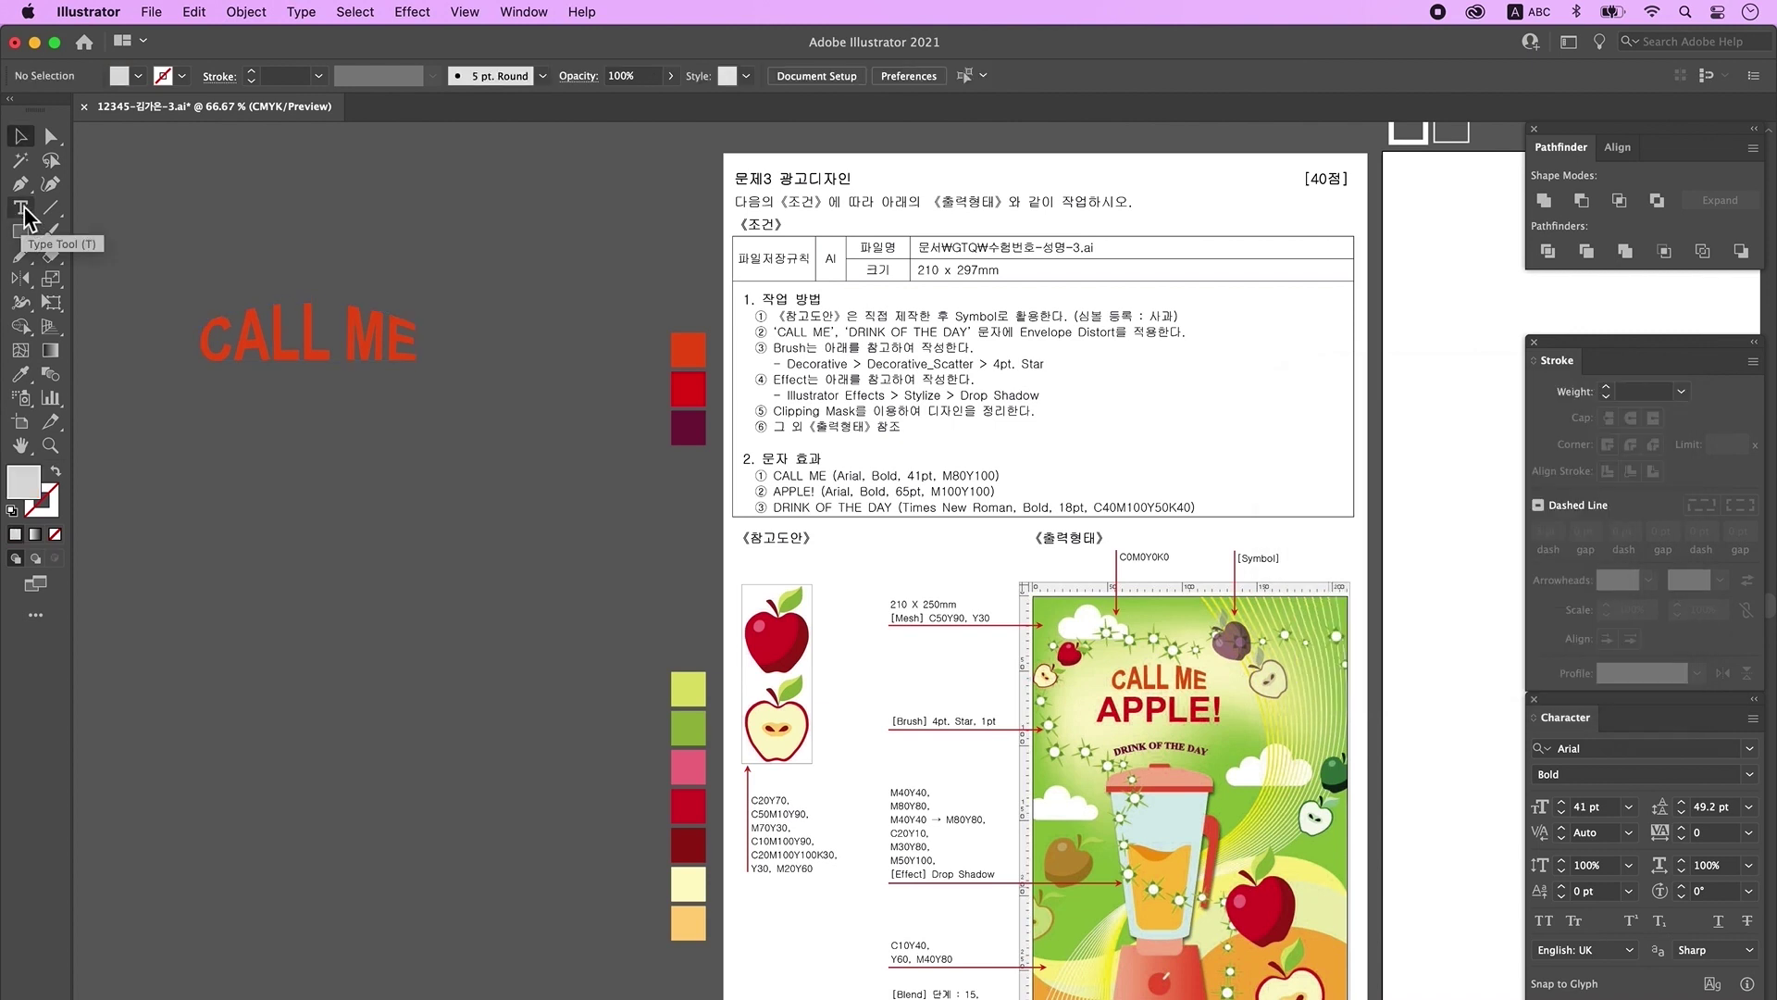
Step: Add the point text "APPLE!" directly below CALL ME
{"action": "left_click", "coordinate": [25, 212]}
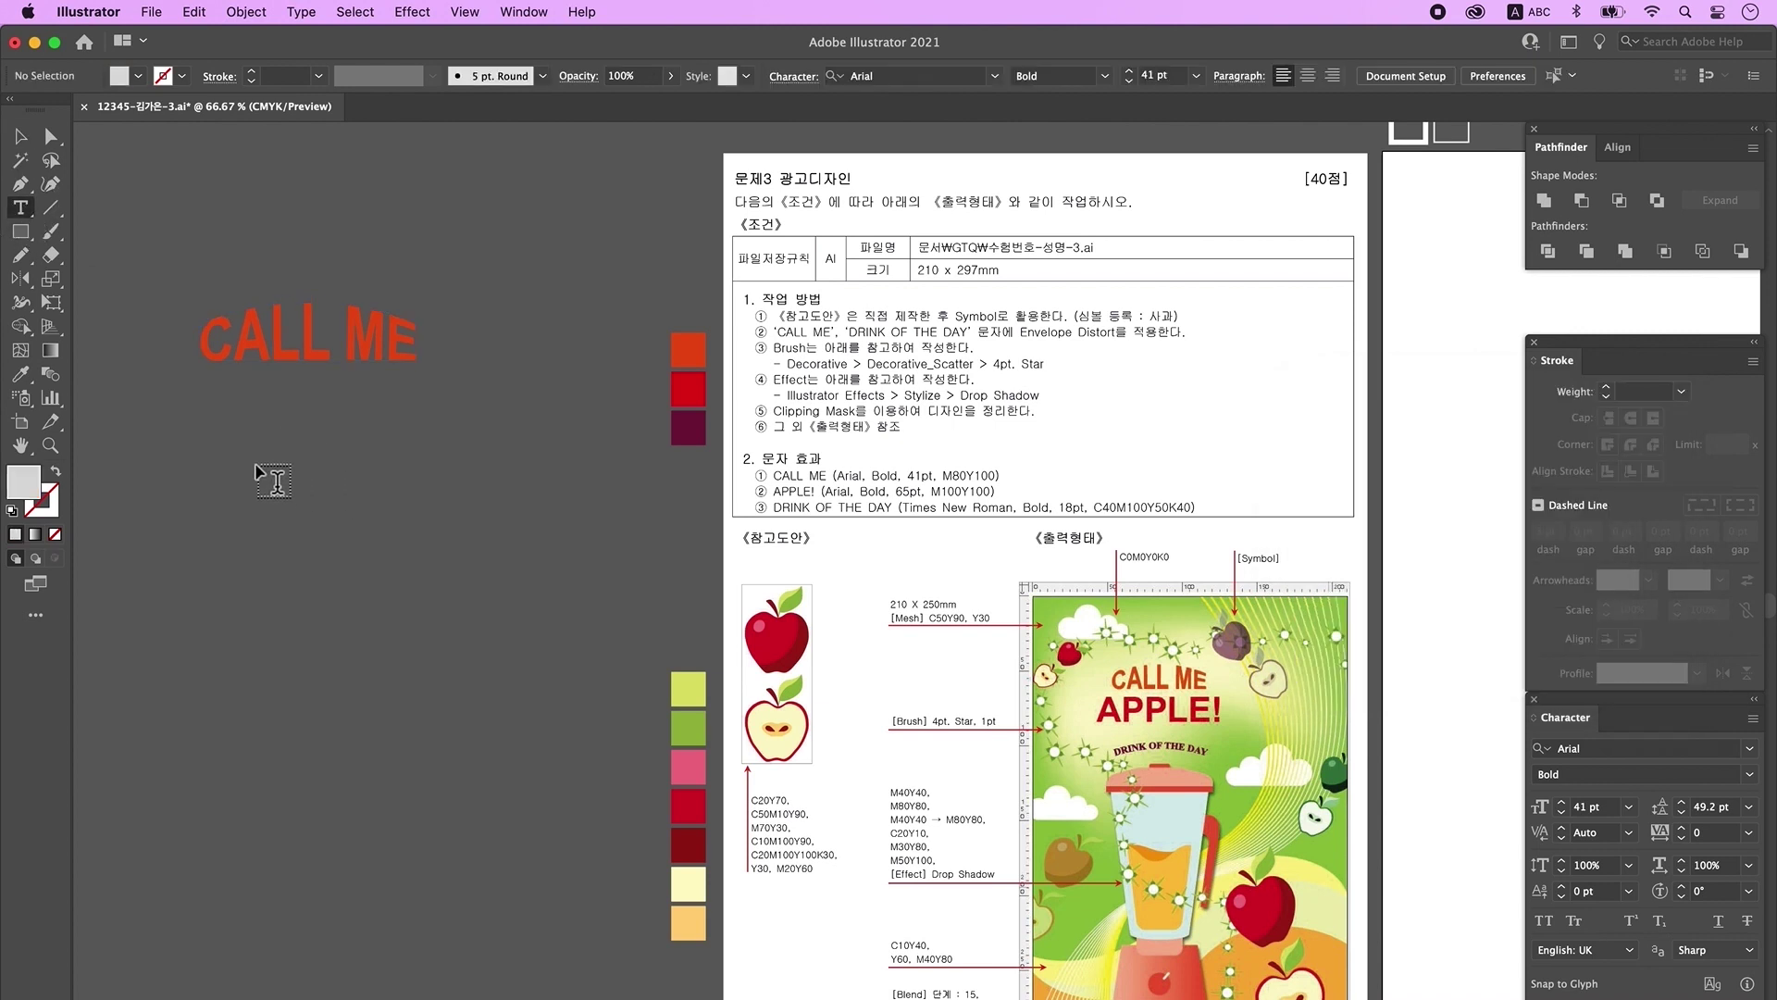
{"action": "left_click", "coordinate": [224, 413]}
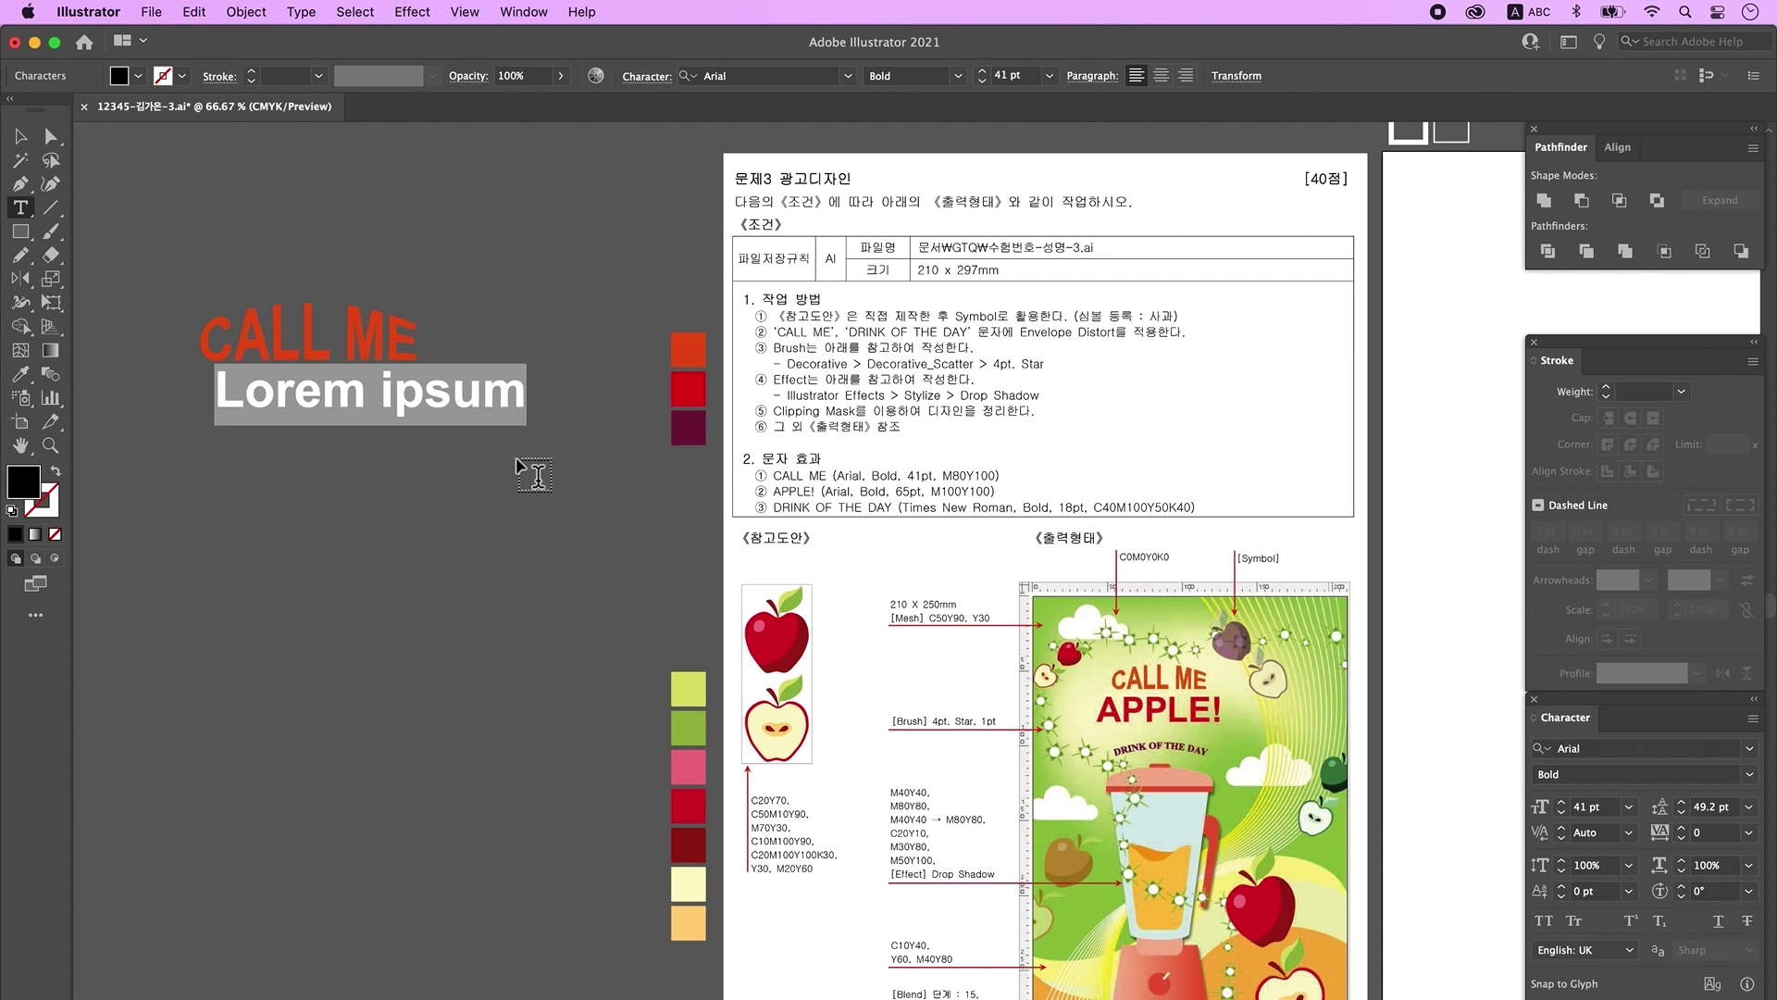
{"action": "type", "text": "APPLE!"}
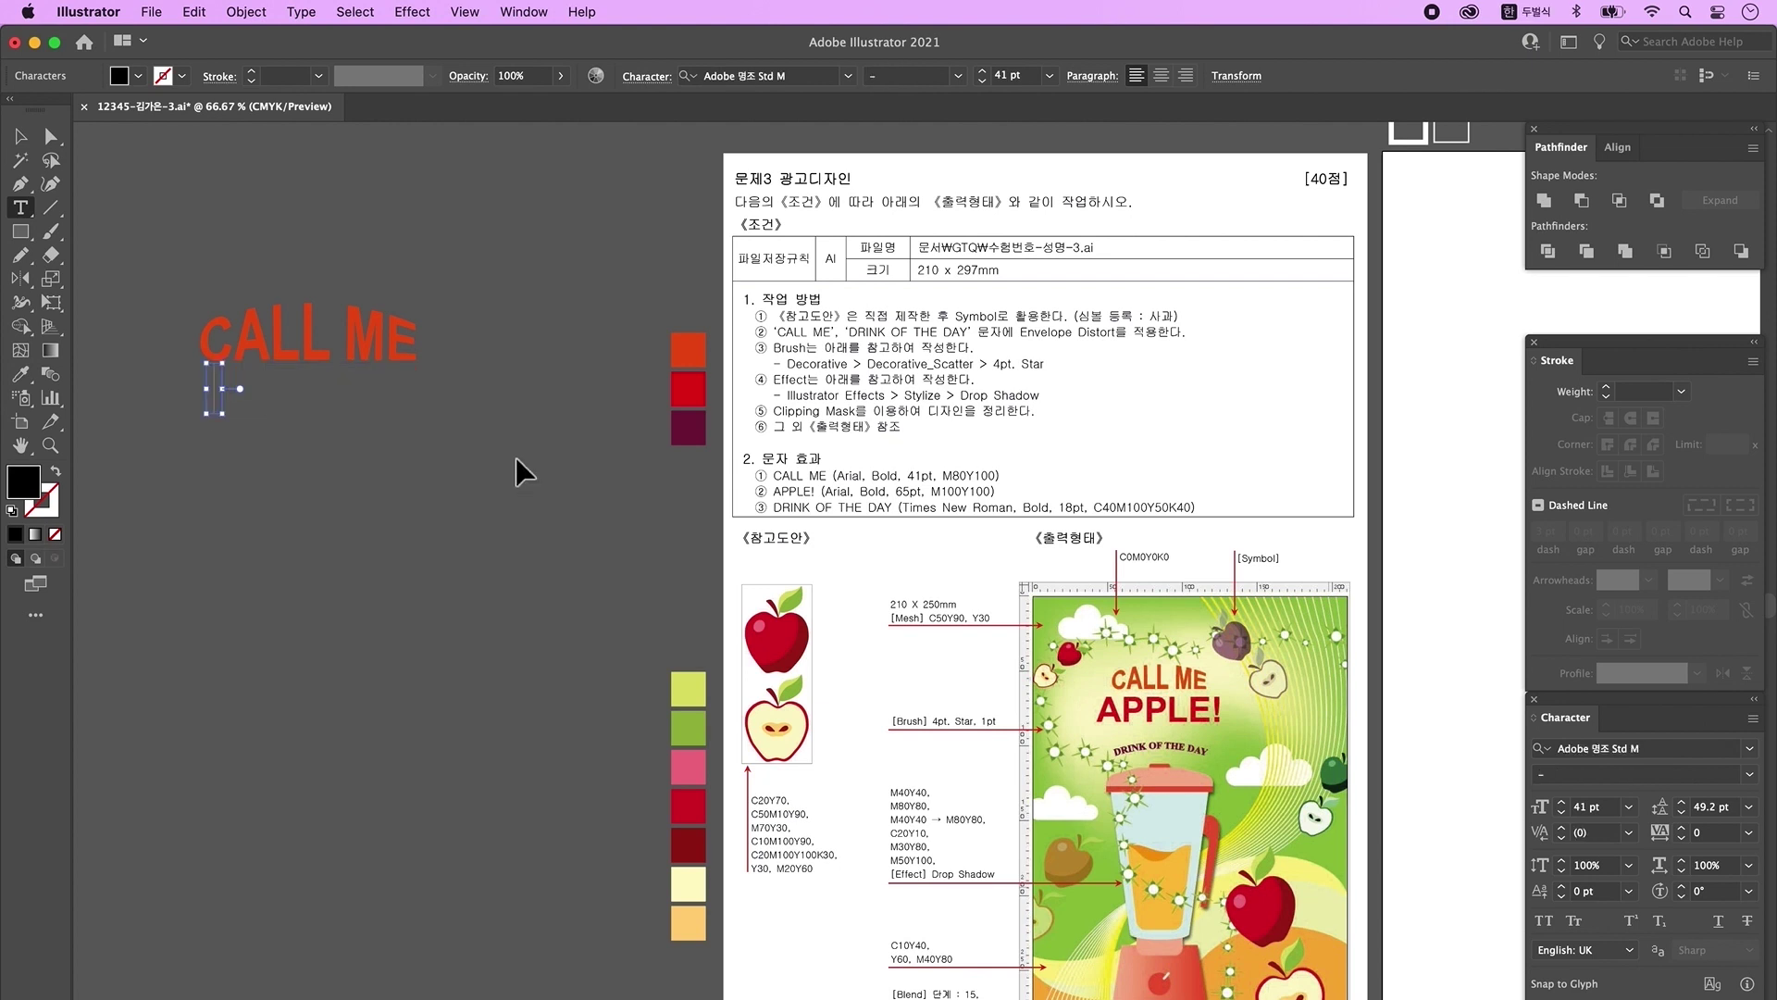
{"action": "key", "text": "Escape"}
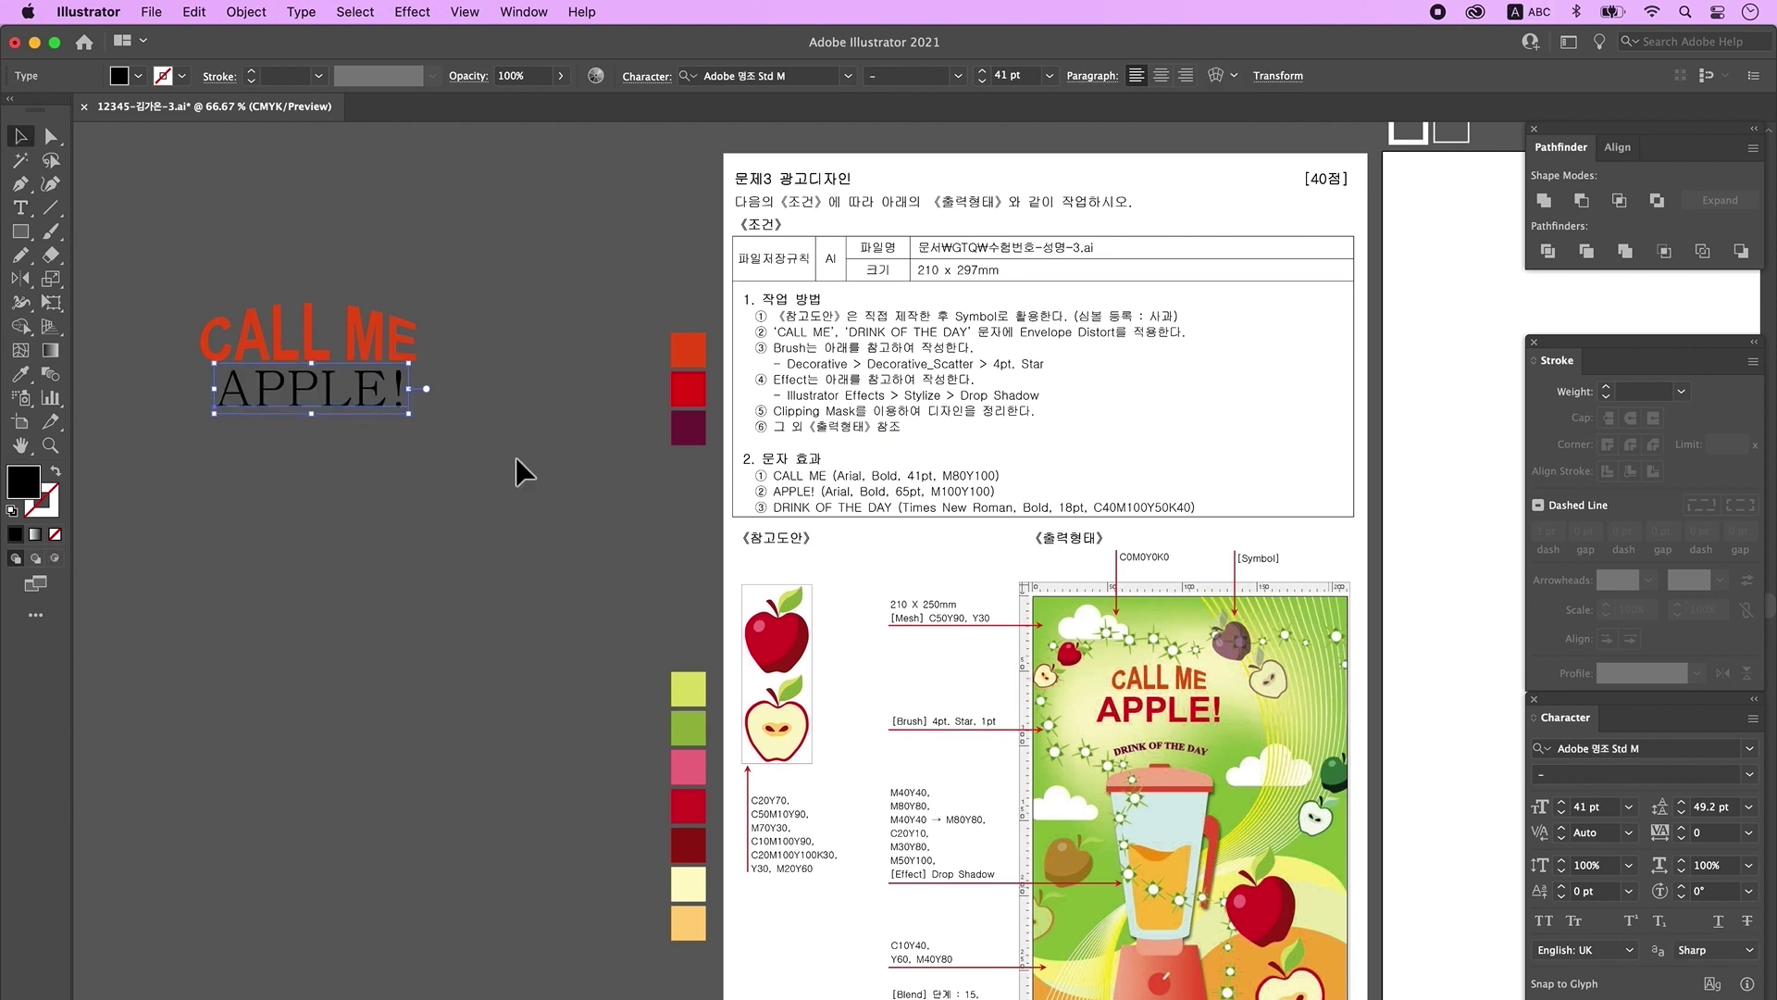
Step: Format the APPLE! text in Arial Bold at 64 pt and fill it with the red swatch colour
{"action": "left_click", "coordinate": [1677, 754]}
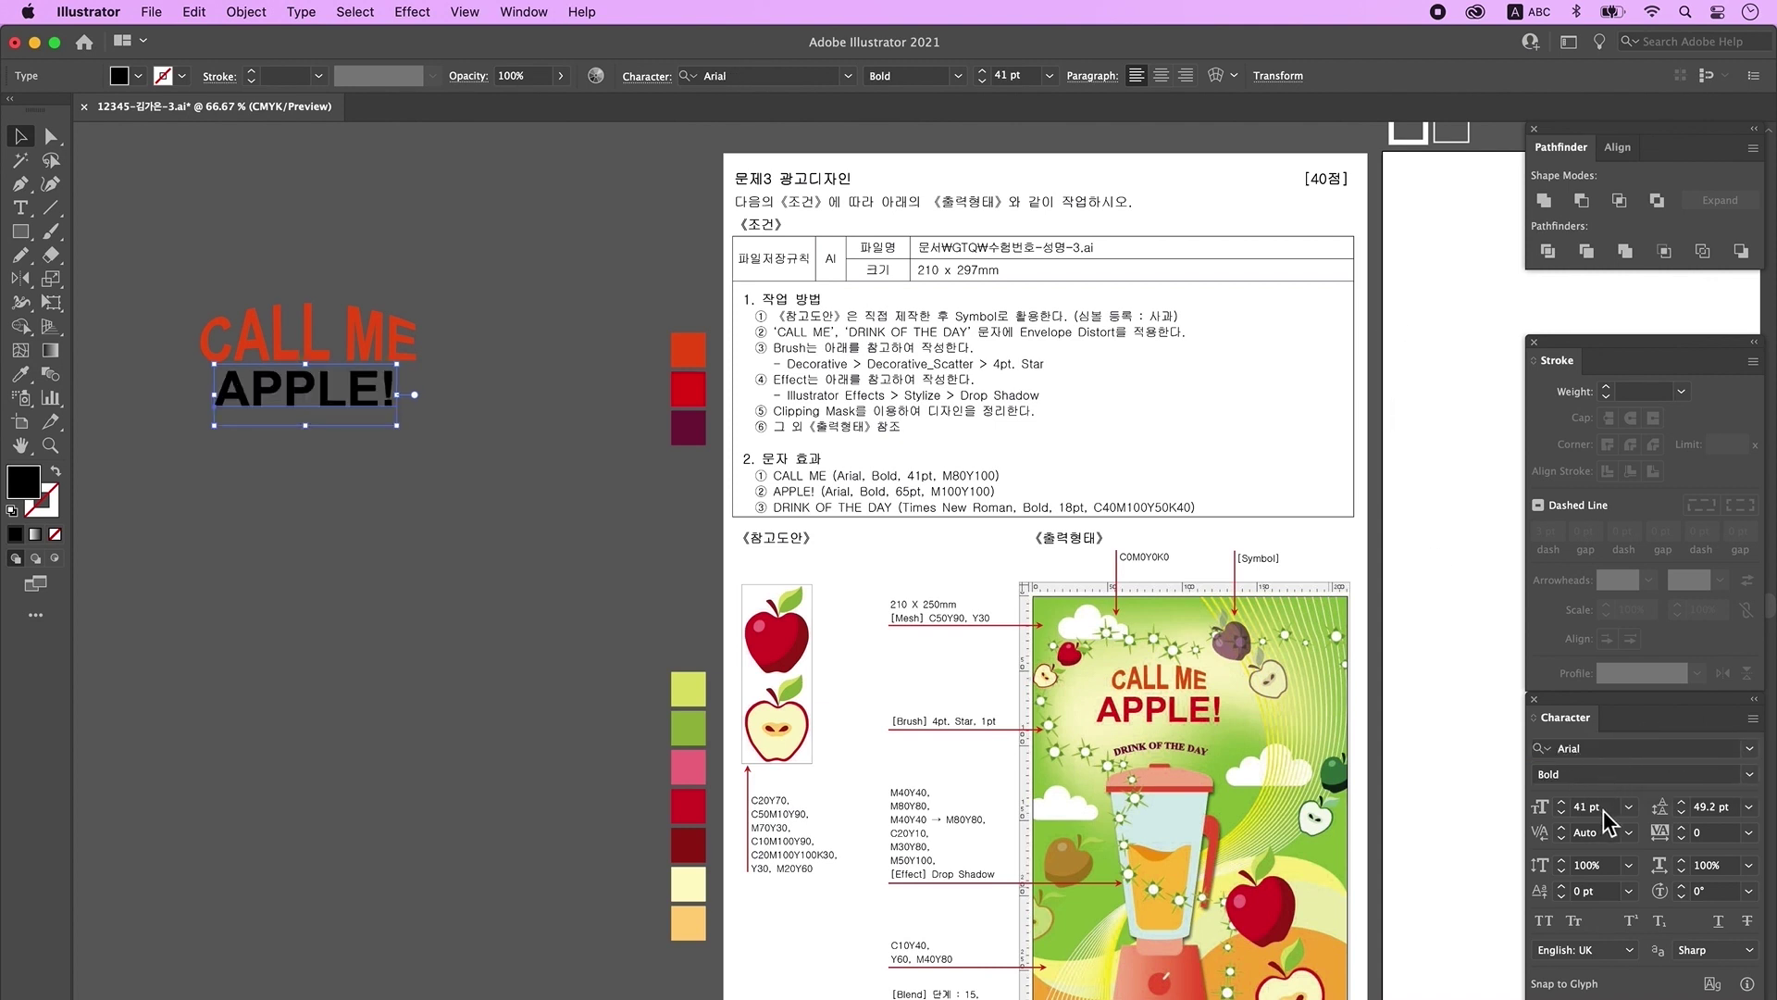
{"action": "left_click", "coordinate": [1603, 809]}
{"action": "type", "text": "64"}
{"action": "key", "text": "Return"}
{"action": "left_click", "coordinate": [20, 375]}
{"action": "left_click", "coordinate": [692, 389]}
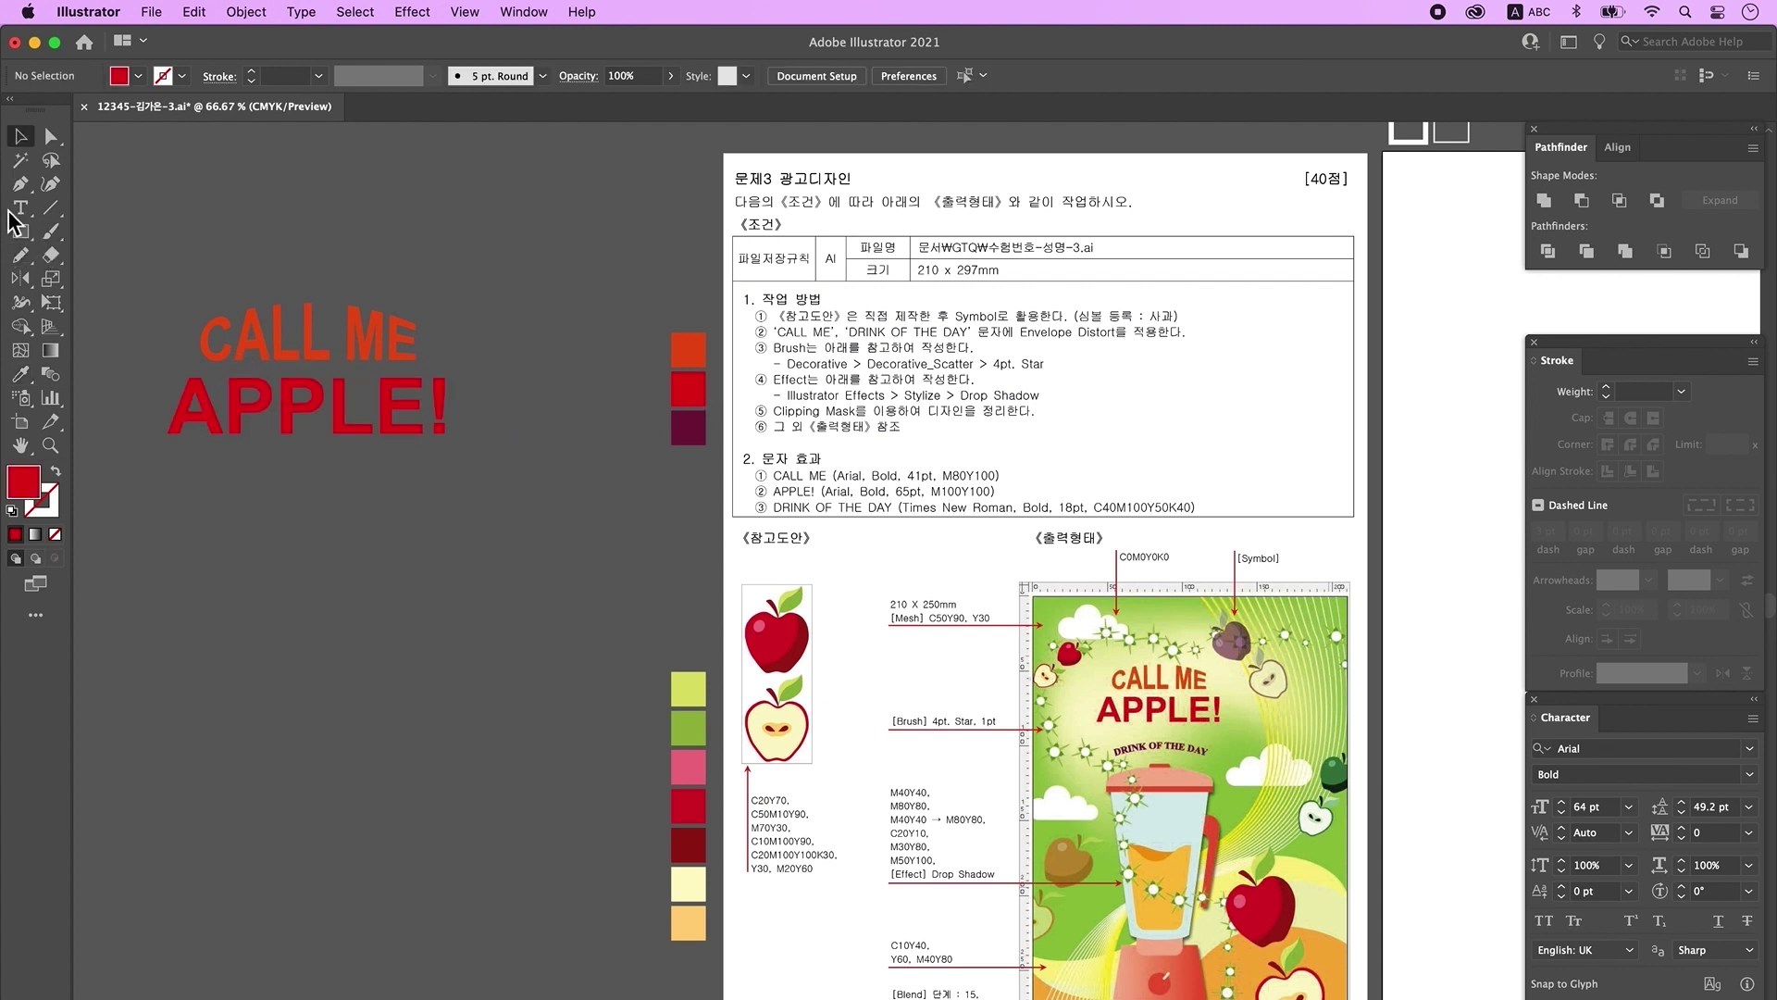
Step: Add the point text "DRINK OF THE DAY" below APPLE!
{"action": "left_click", "coordinate": [21, 208]}
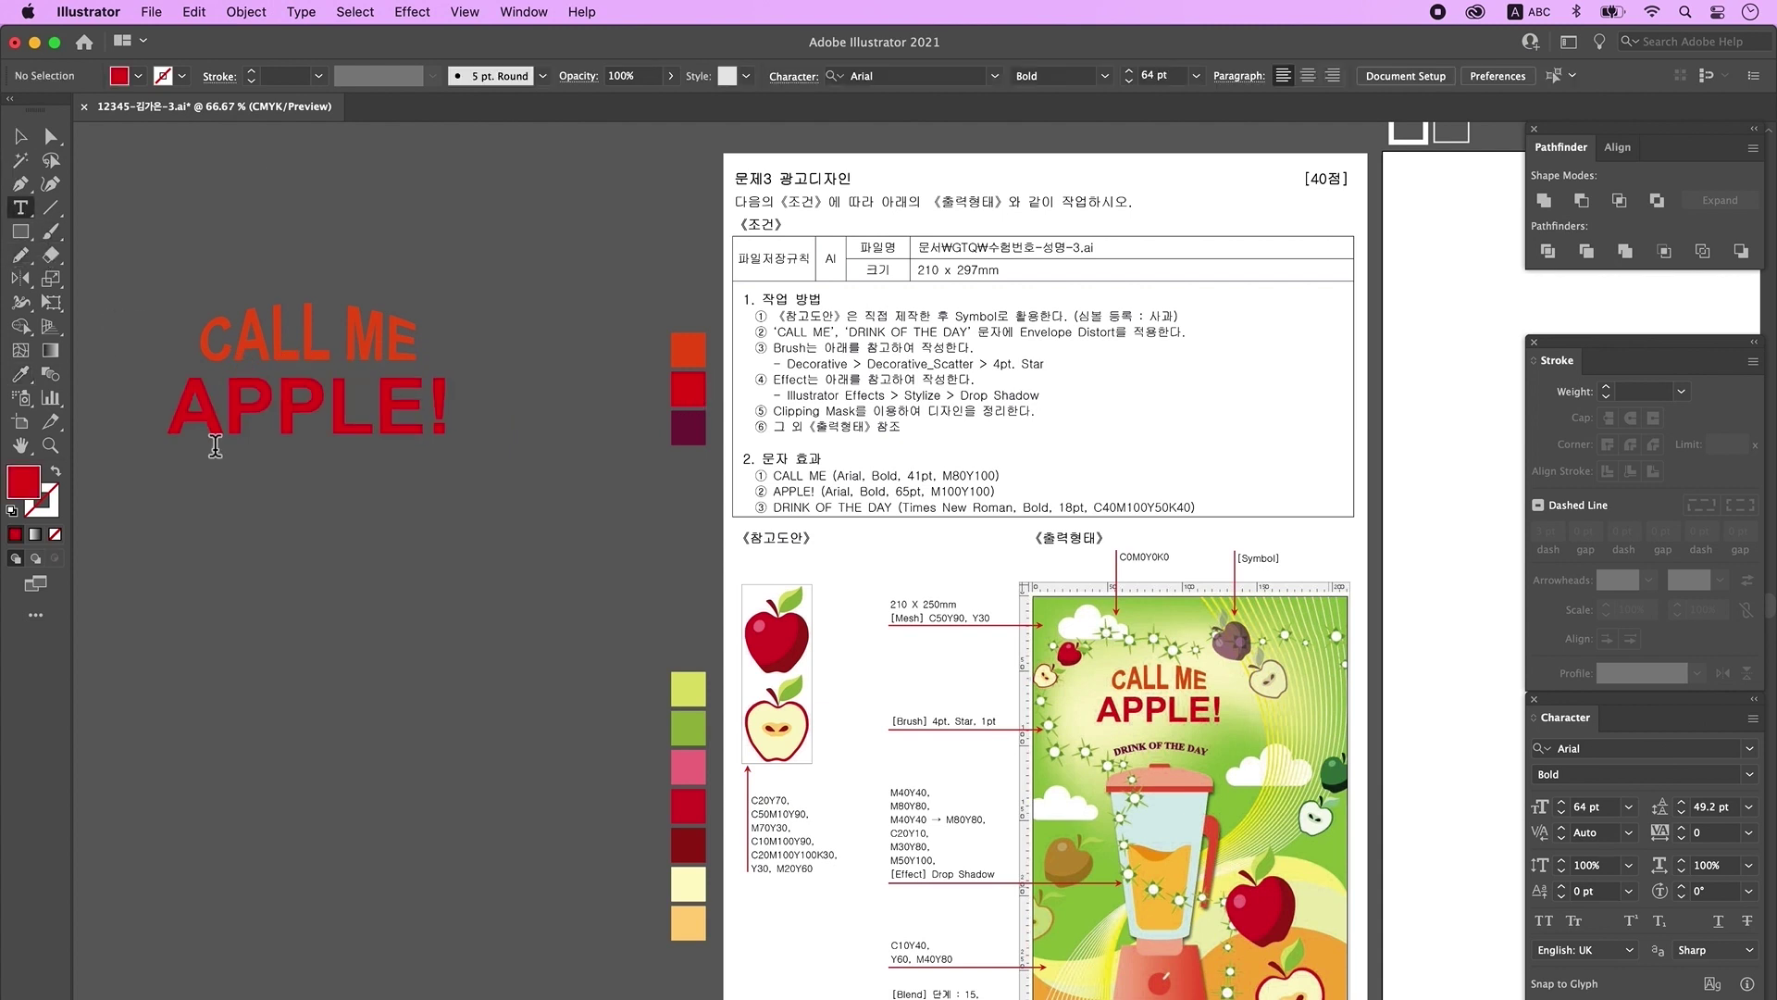
{"action": "left_click", "coordinate": [204, 505]}
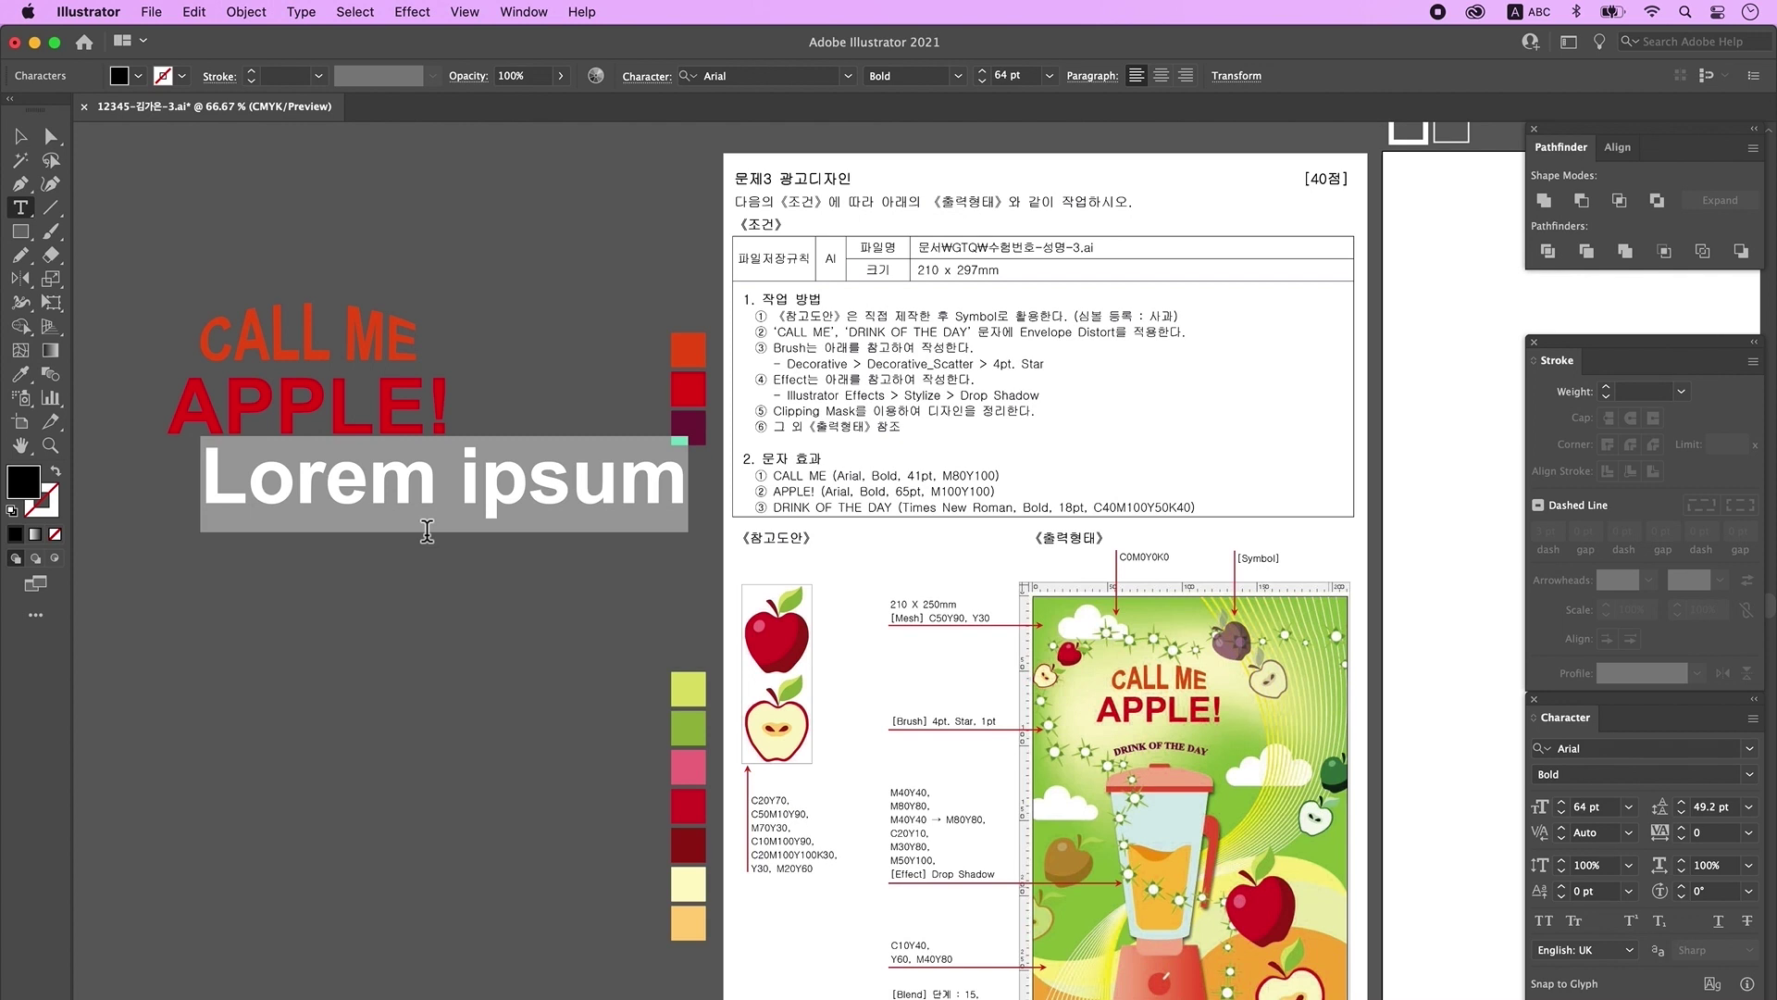
{"action": "type", "text": "DRINK OF THE DAY"}
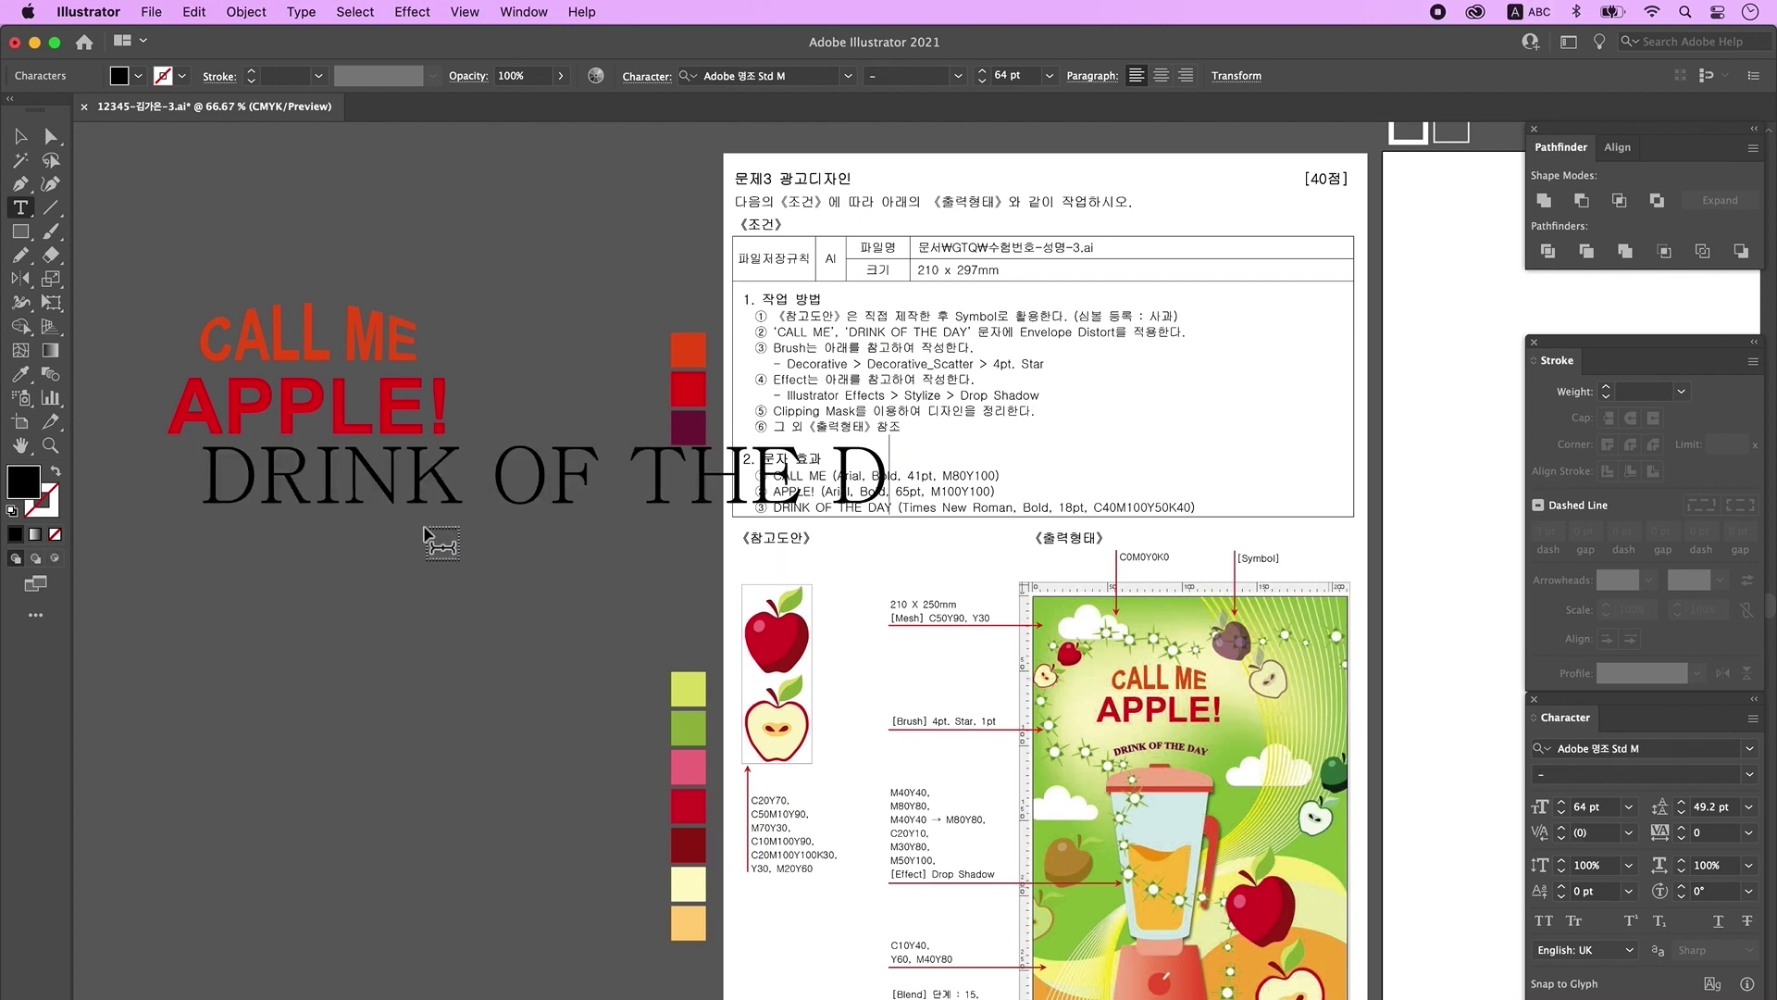
{"action": "key", "text": "Escape"}
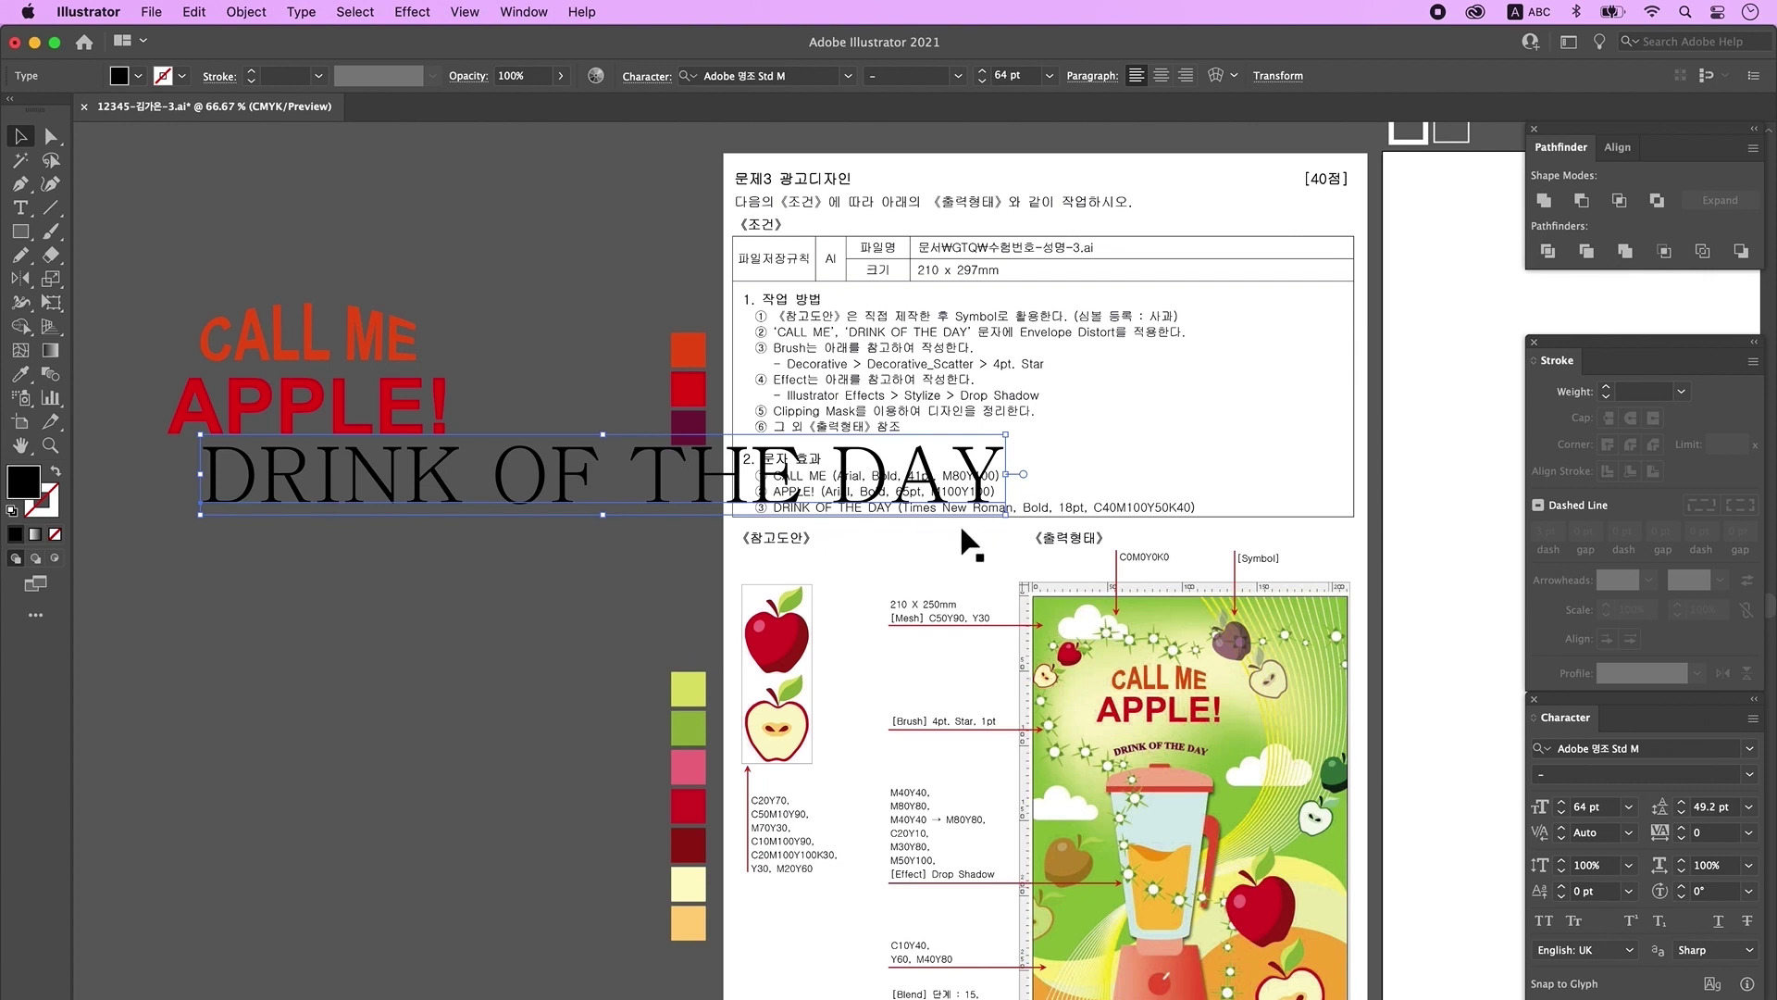
Step: Format the DRINK OF THE DAY text in Times New Roman Bold at 18 pt and fill it with the dark purple swatch colour
{"action": "left_click", "coordinate": [1657, 755]}
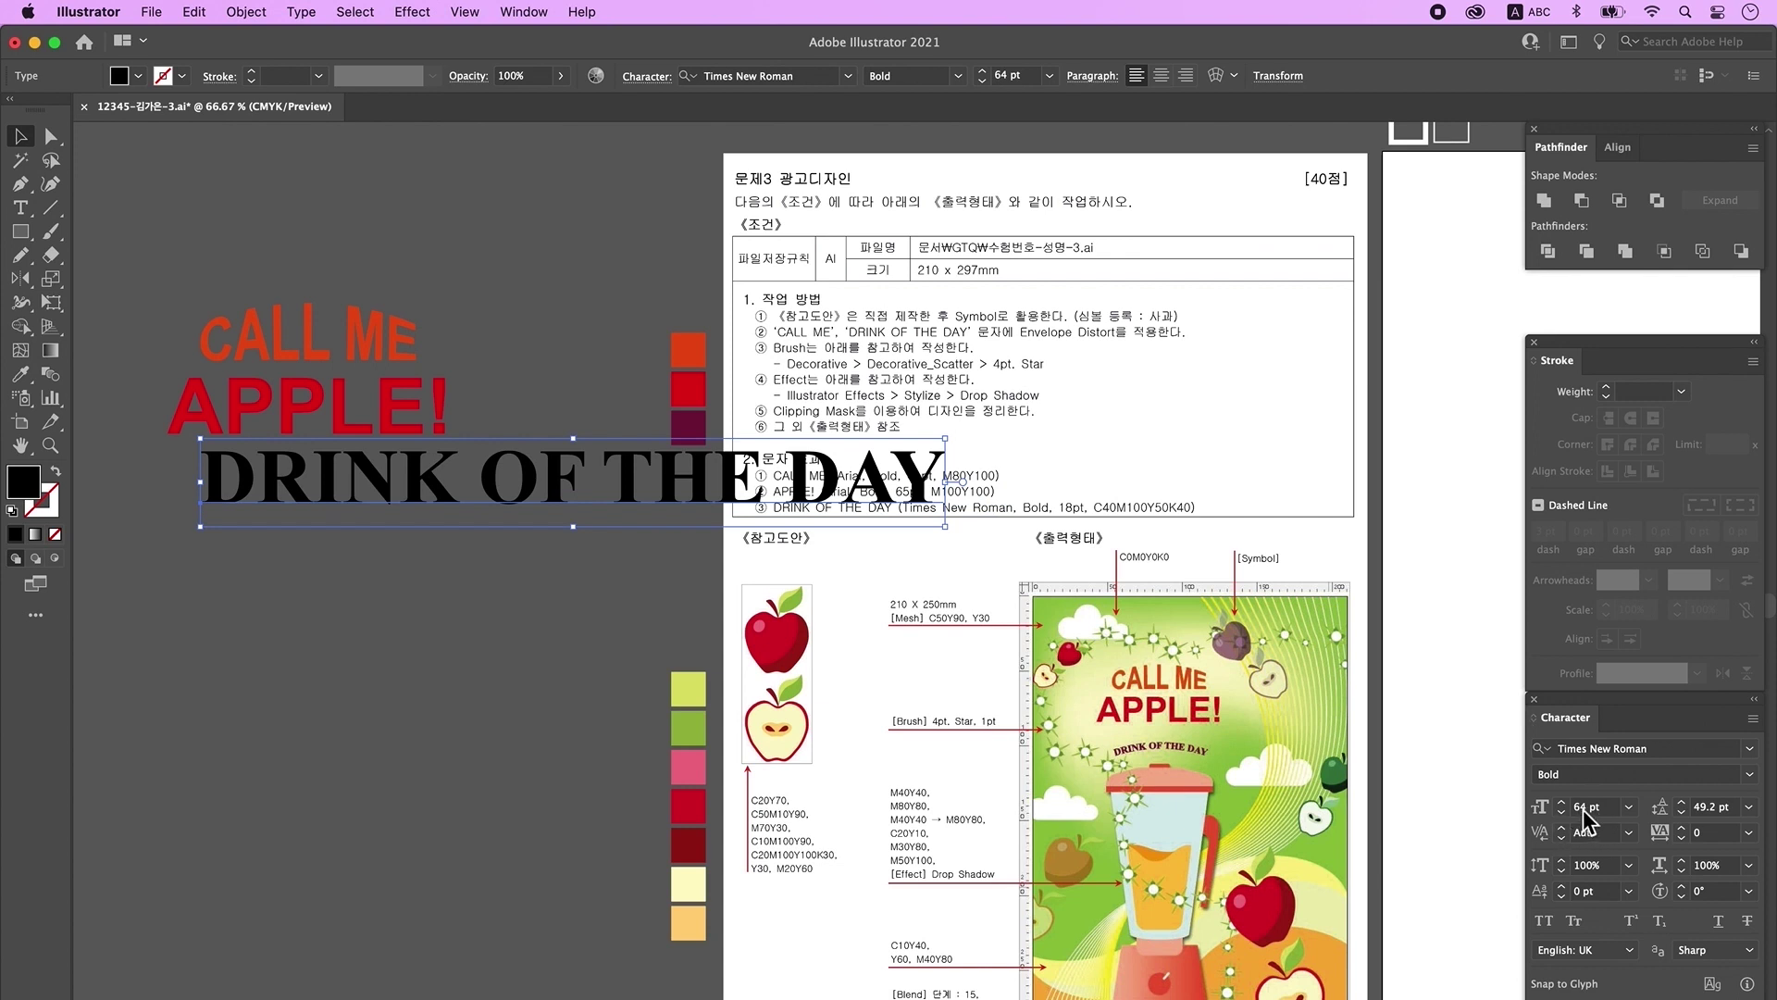
{"action": "left_click", "coordinate": [1582, 809]}
{"action": "type", "text": "18"}
{"action": "key", "text": "Return"}
{"action": "left_click", "coordinate": [21, 373]}
{"action": "left_click", "coordinate": [689, 427]}
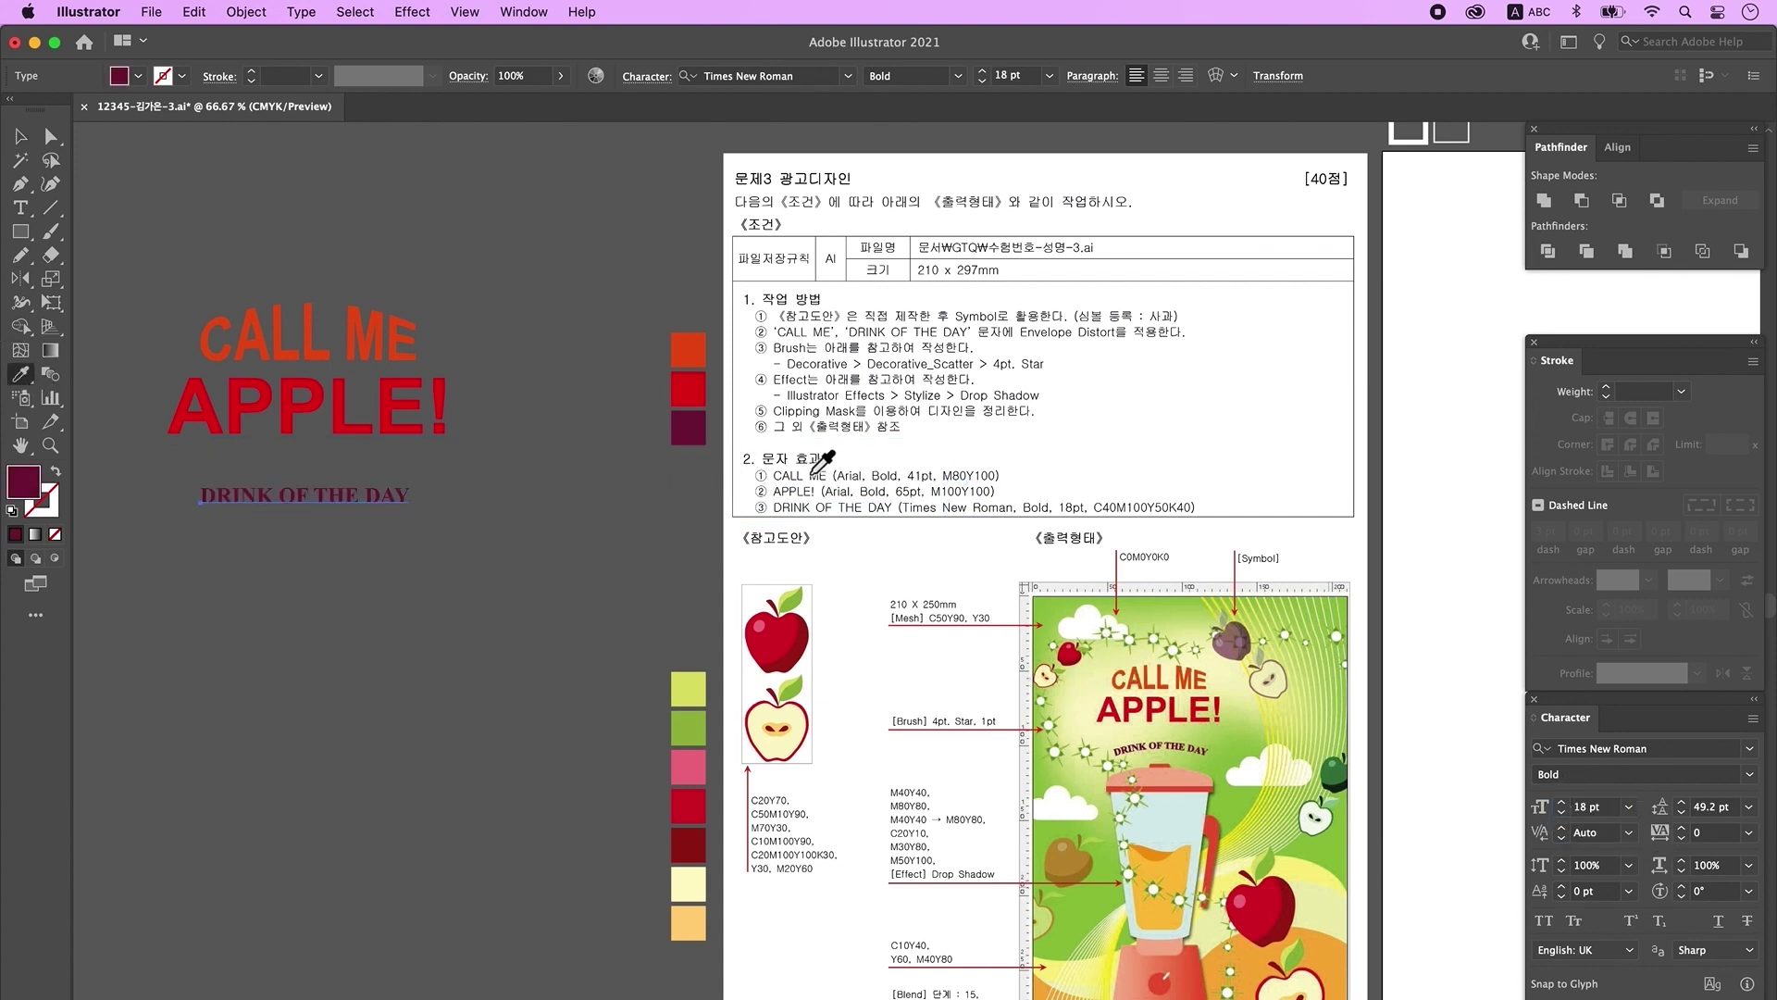
Step: Warp the DRINK OF THE DAY text with a horizontal Arc envelope and slightly reduce its bend
{"action": "left_click", "coordinate": [21, 208]}
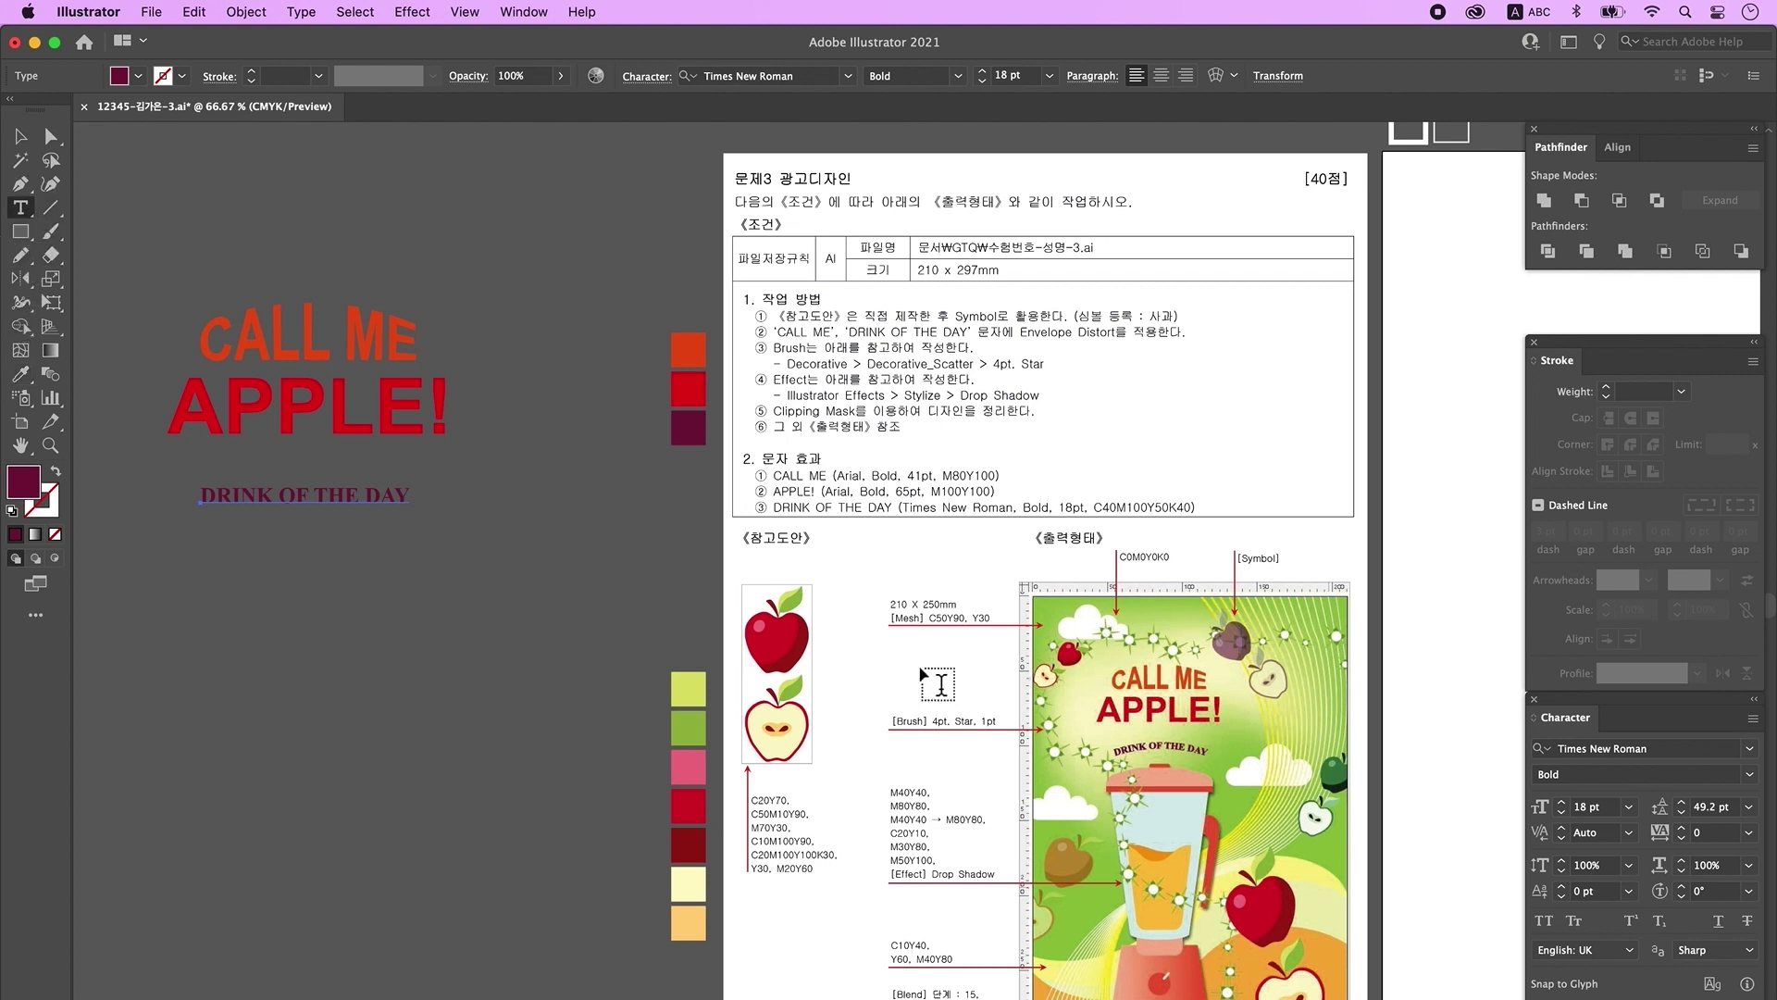
{"action": "left_click", "coordinate": [1216, 75]}
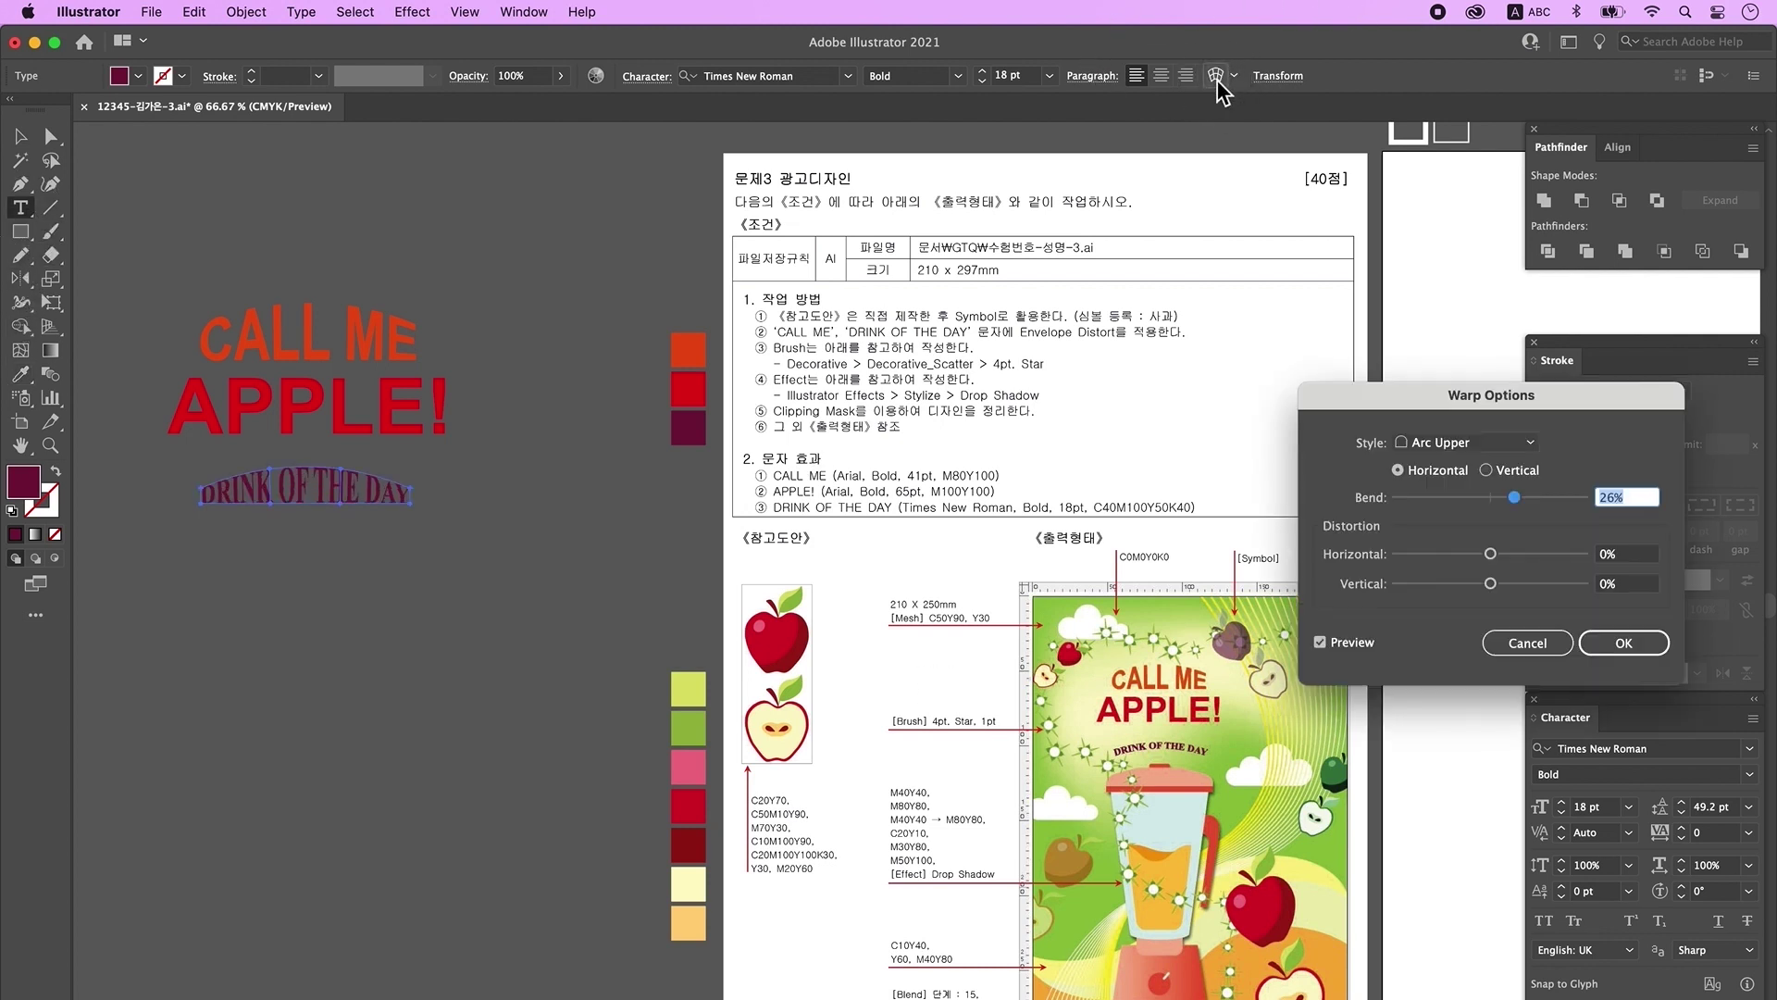
{"action": "left_click", "coordinate": [1472, 444]}
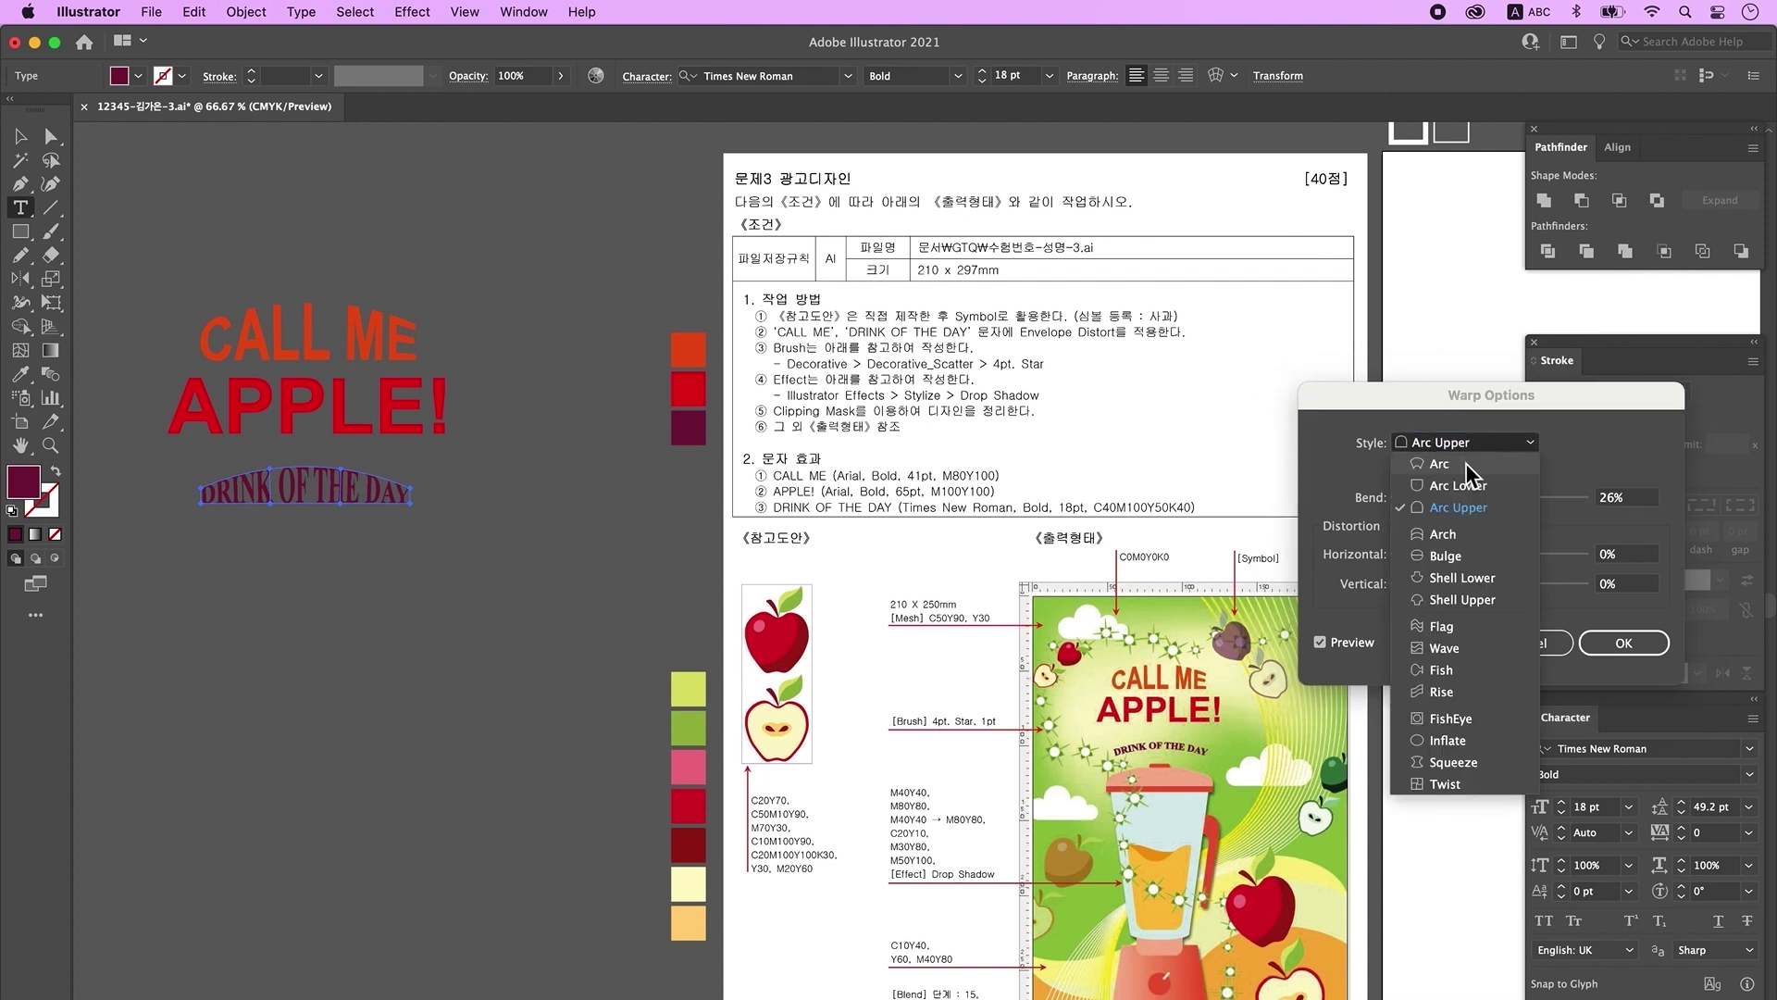
{"action": "left_click", "coordinate": [1465, 463]}
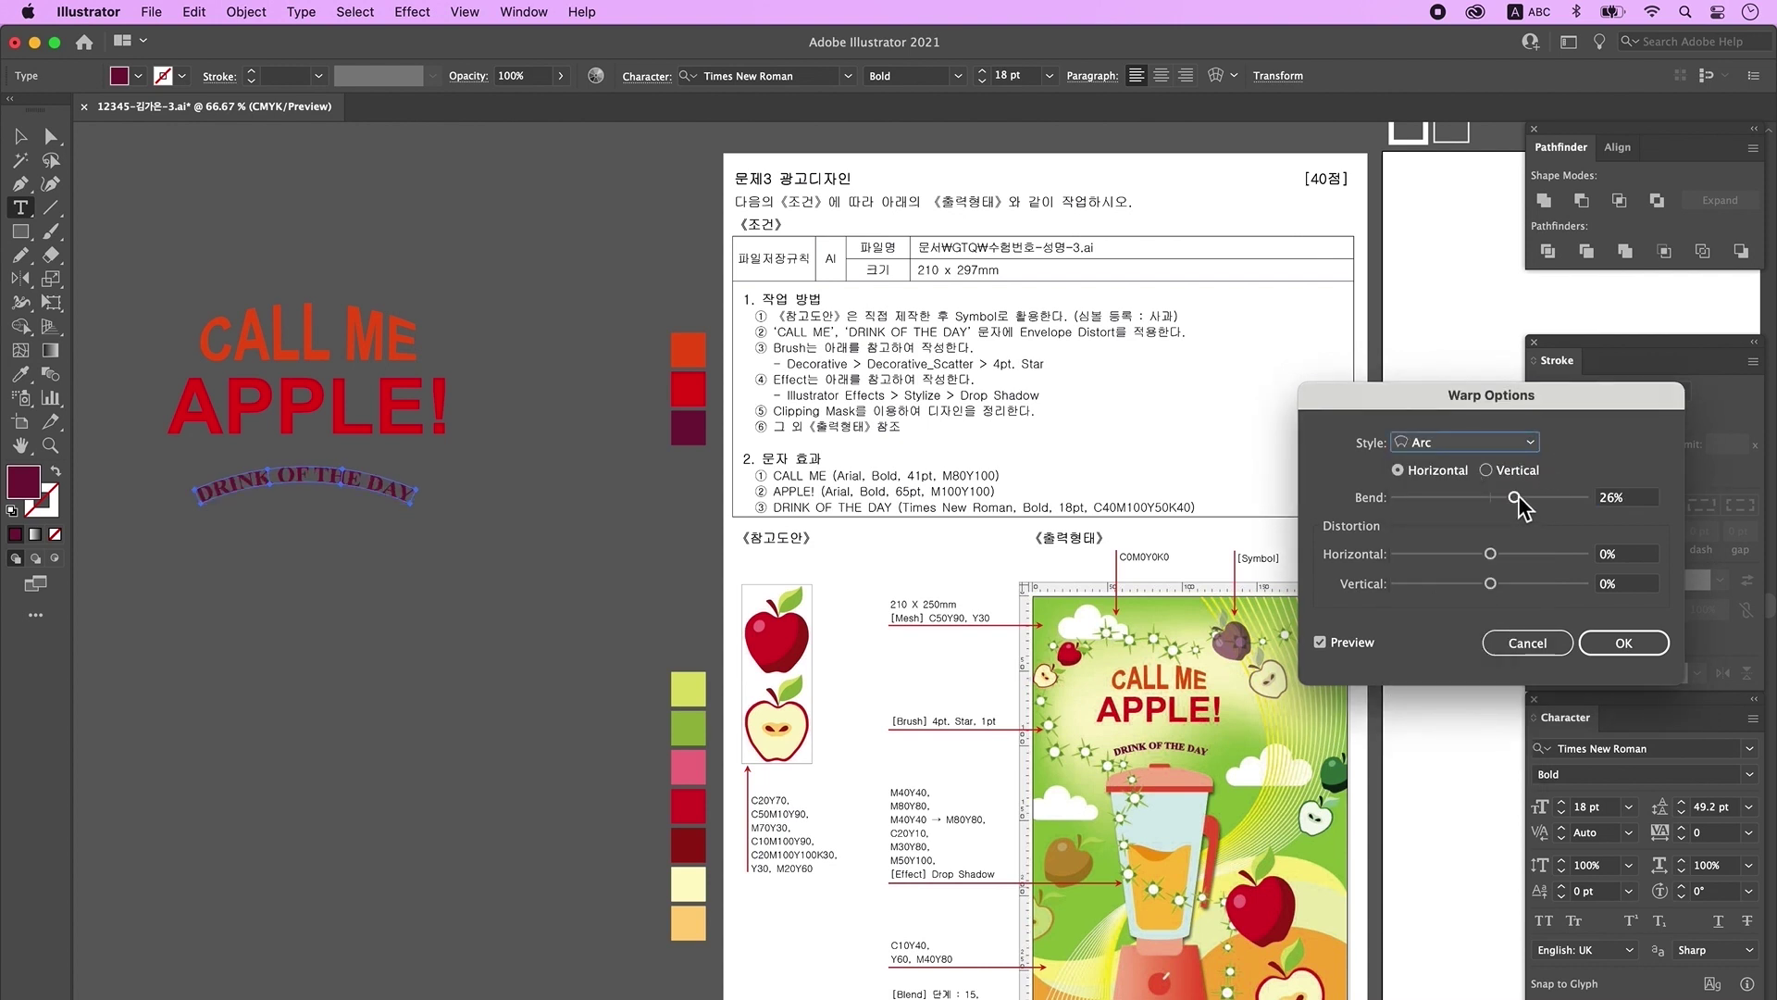
{"action": "left_click_drag", "start_coordinate": [1518, 496], "coordinate": [1514, 497]}
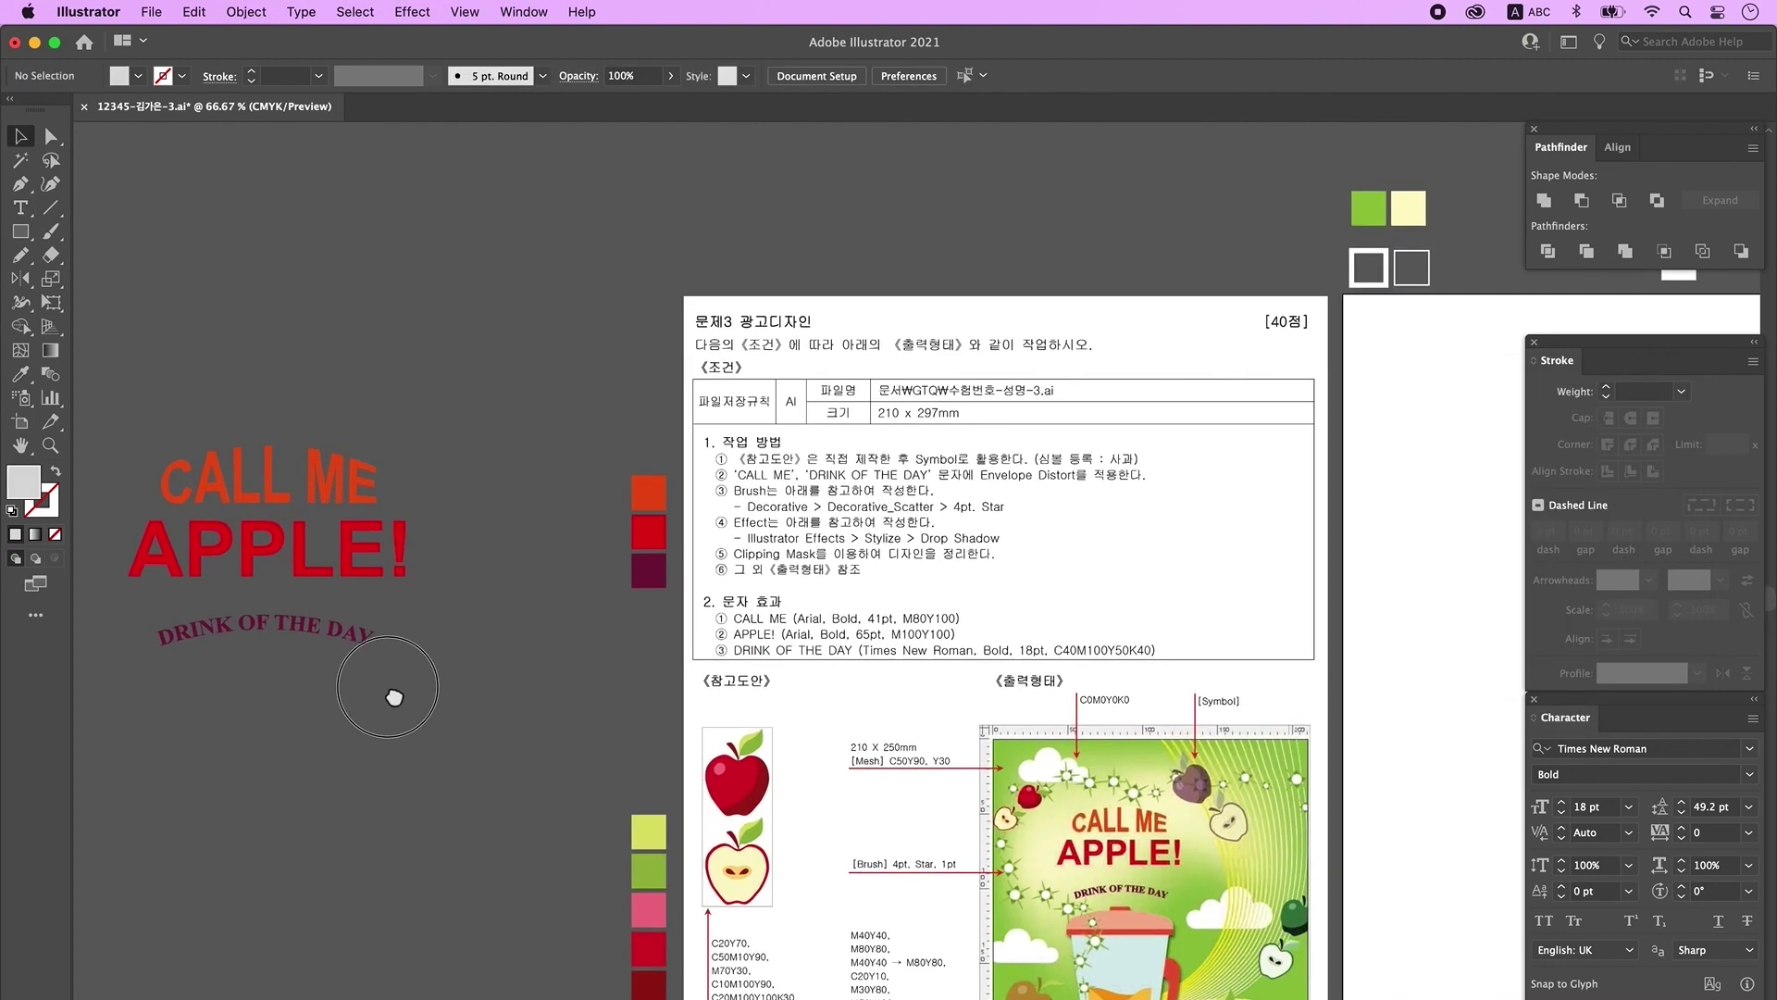
Step: Move the three title texts into the empty space above the blank artboard
{"action": "left_click_drag", "start_coordinate": [392, 696], "coordinate": [351, 712]}
{"action": "scroll", "coordinate": [402, 732], "scroll_direction": "up", "scroll_amount": 3}
{"action": "left_click_drag", "start_coordinate": [186, 527], "coordinate": [278, 796]}
{"action": "left_click_drag", "start_coordinate": [216, 630], "coordinate": [1365, 202]}
{"action": "left_click_drag", "start_coordinate": [1247, 403], "coordinate": [708, 503]}
{"action": "left_click_drag", "start_coordinate": [936, 445], "coordinate": [1283, 406]}
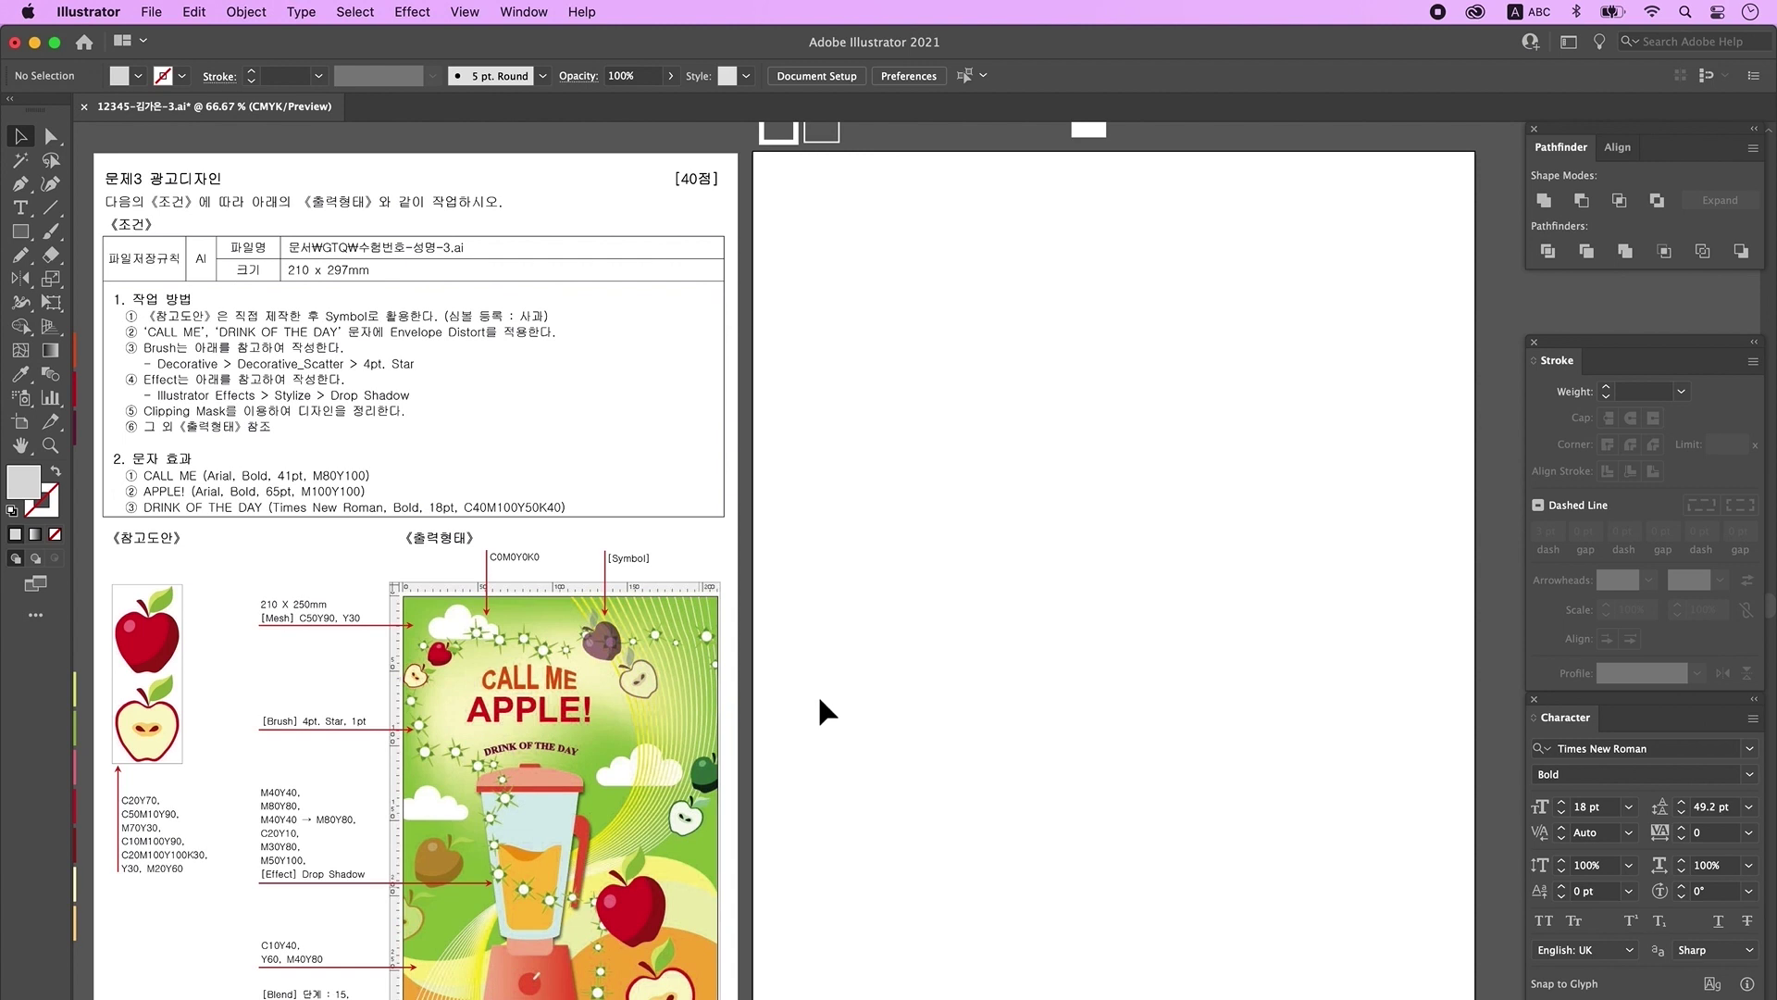
Step: Create a 210 × 297 mm rectangle for the poster background
{"action": "left_click", "coordinate": [21, 235]}
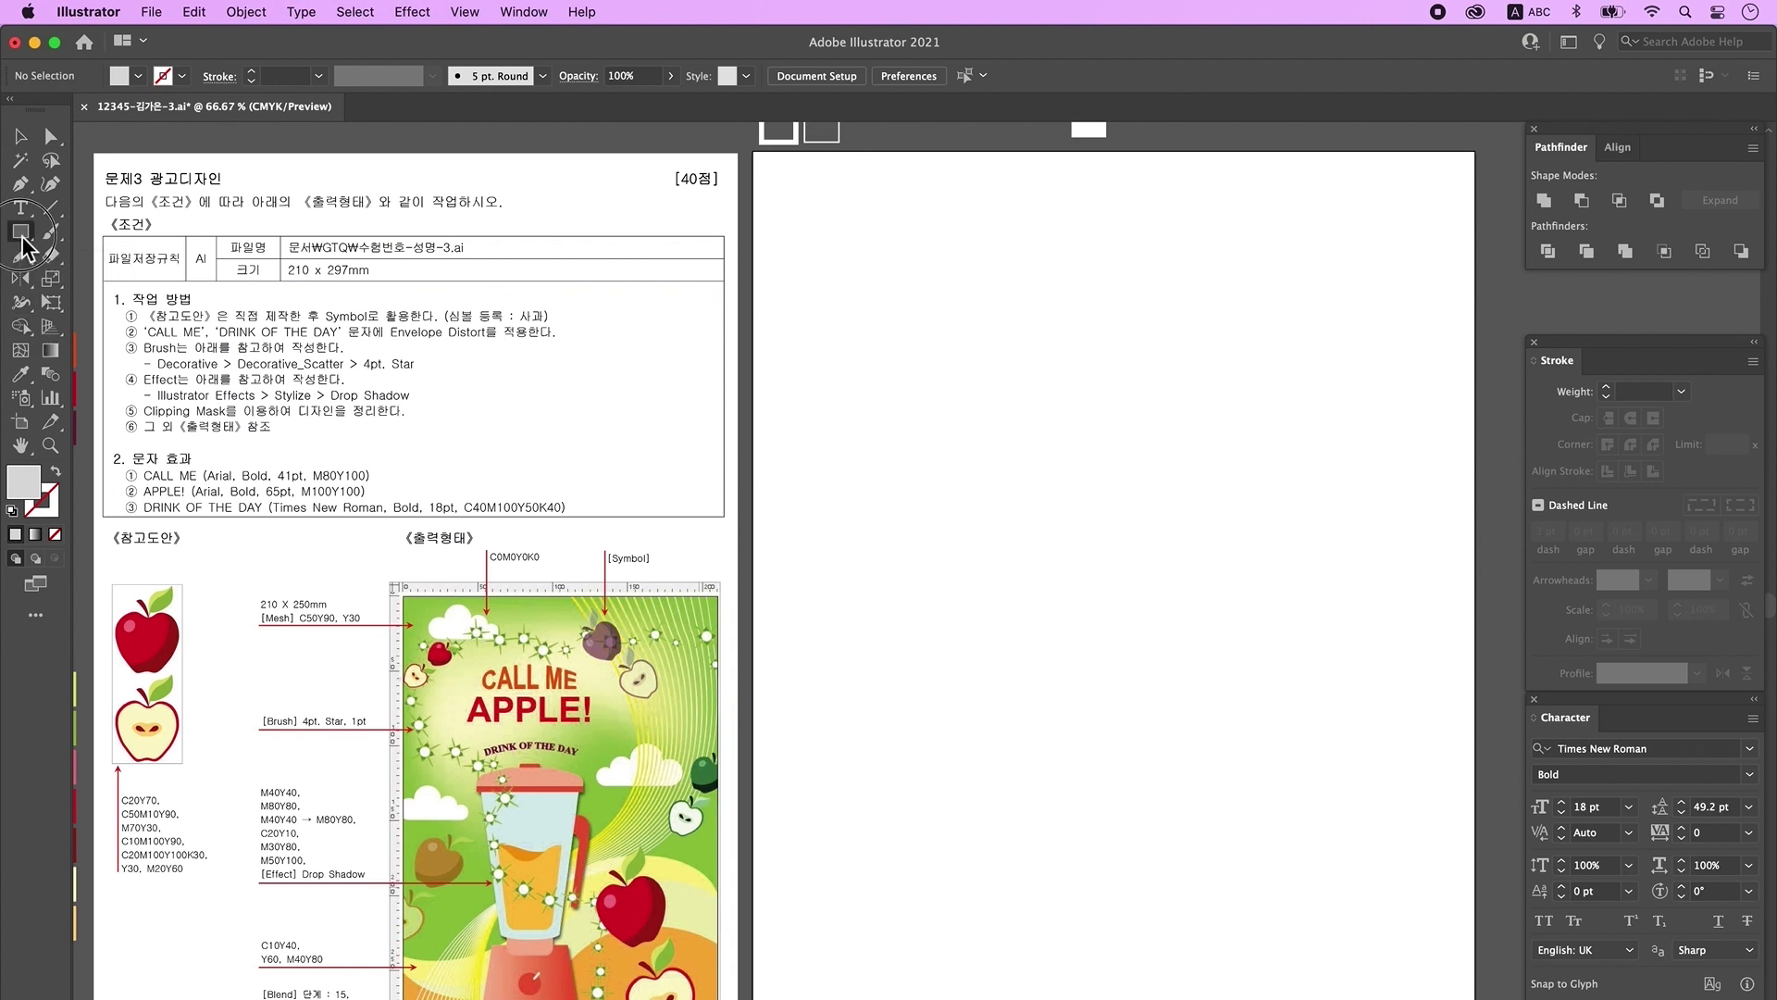
{"action": "left_click", "coordinate": [1018, 445]}
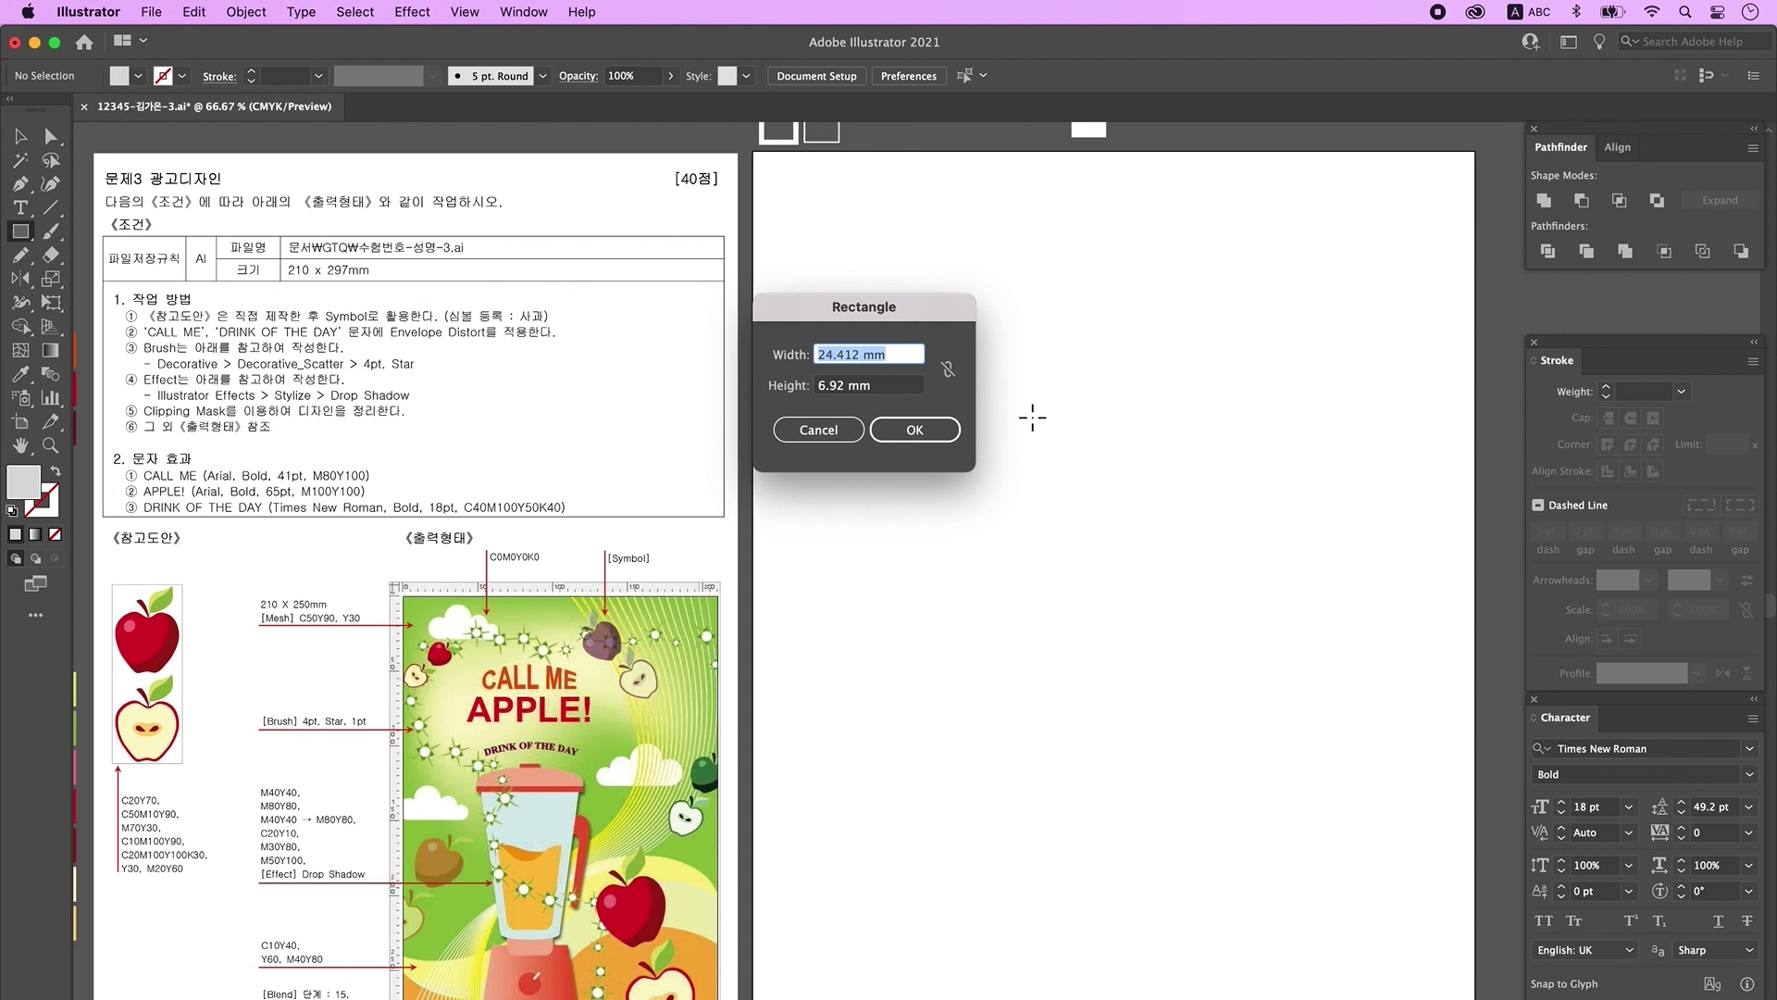
{"action": "type", "text": "210"}
{"action": "key", "text": "Tab"}
{"action": "type", "text": "297"}
{"action": "key", "text": "Return"}
Step: Center the rectangle horizontally and vertically on the artboard
{"action": "left_click", "coordinate": [1618, 148]}
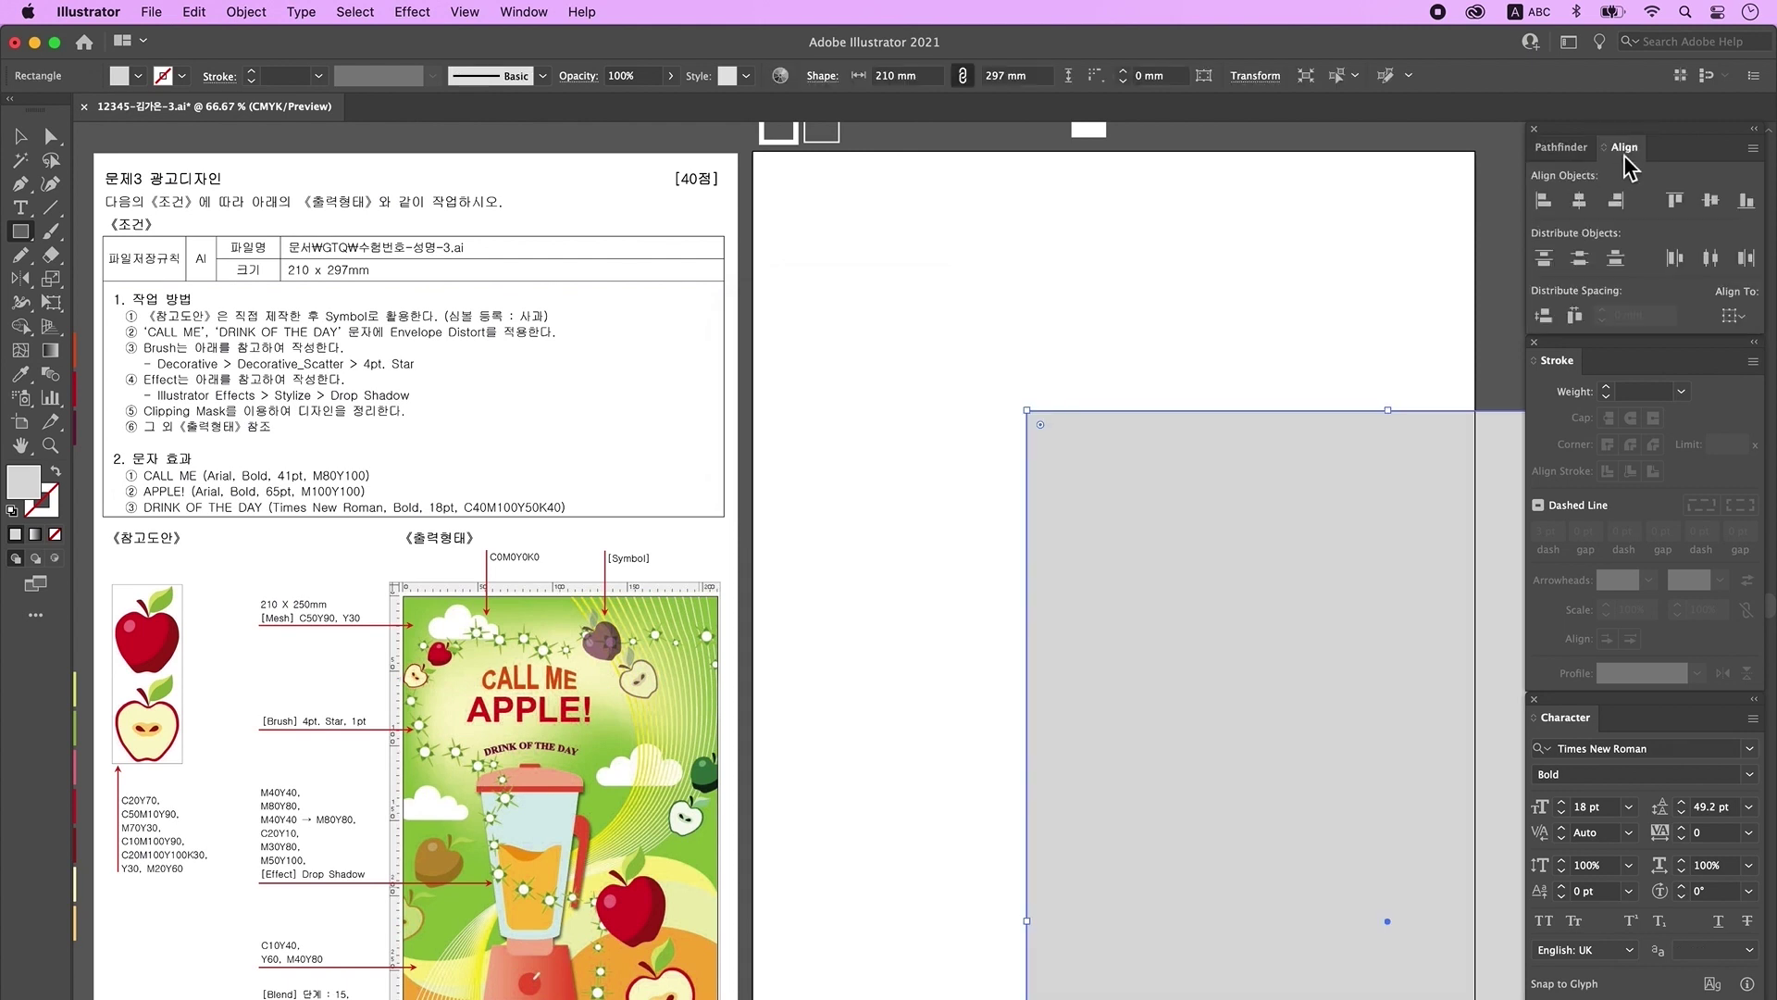
{"action": "left_click", "coordinate": [1731, 315]}
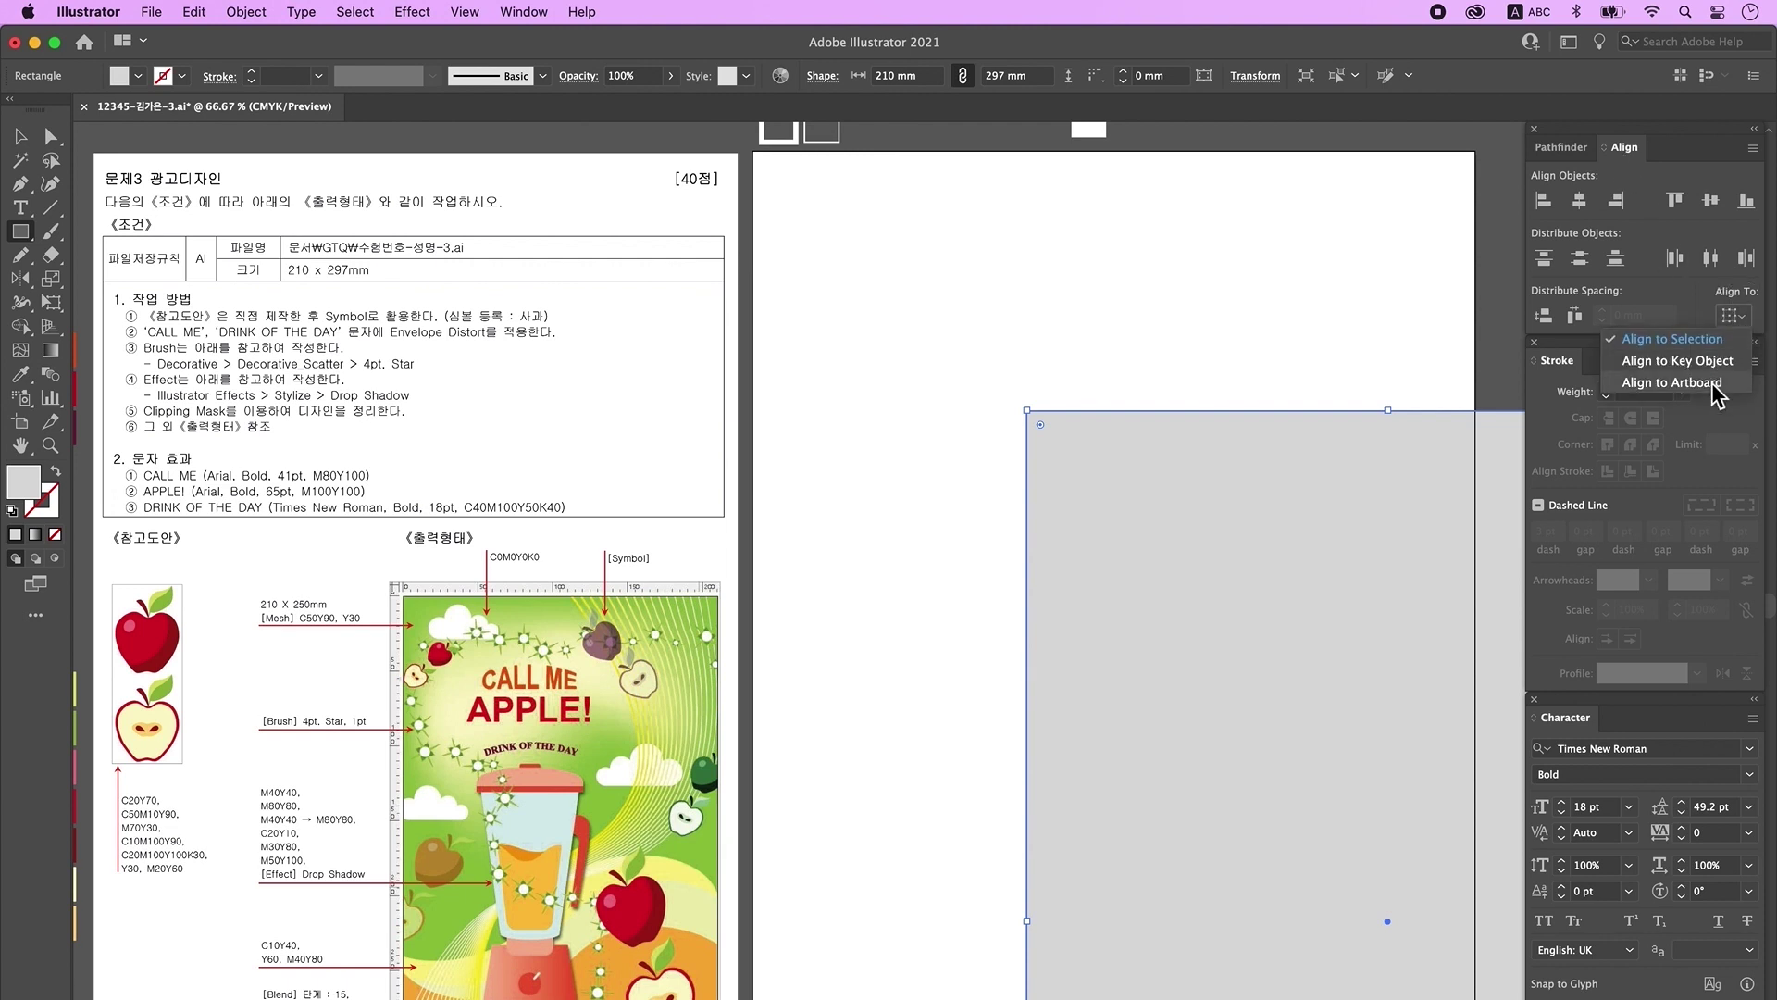
{"action": "left_click", "coordinate": [1720, 393]}
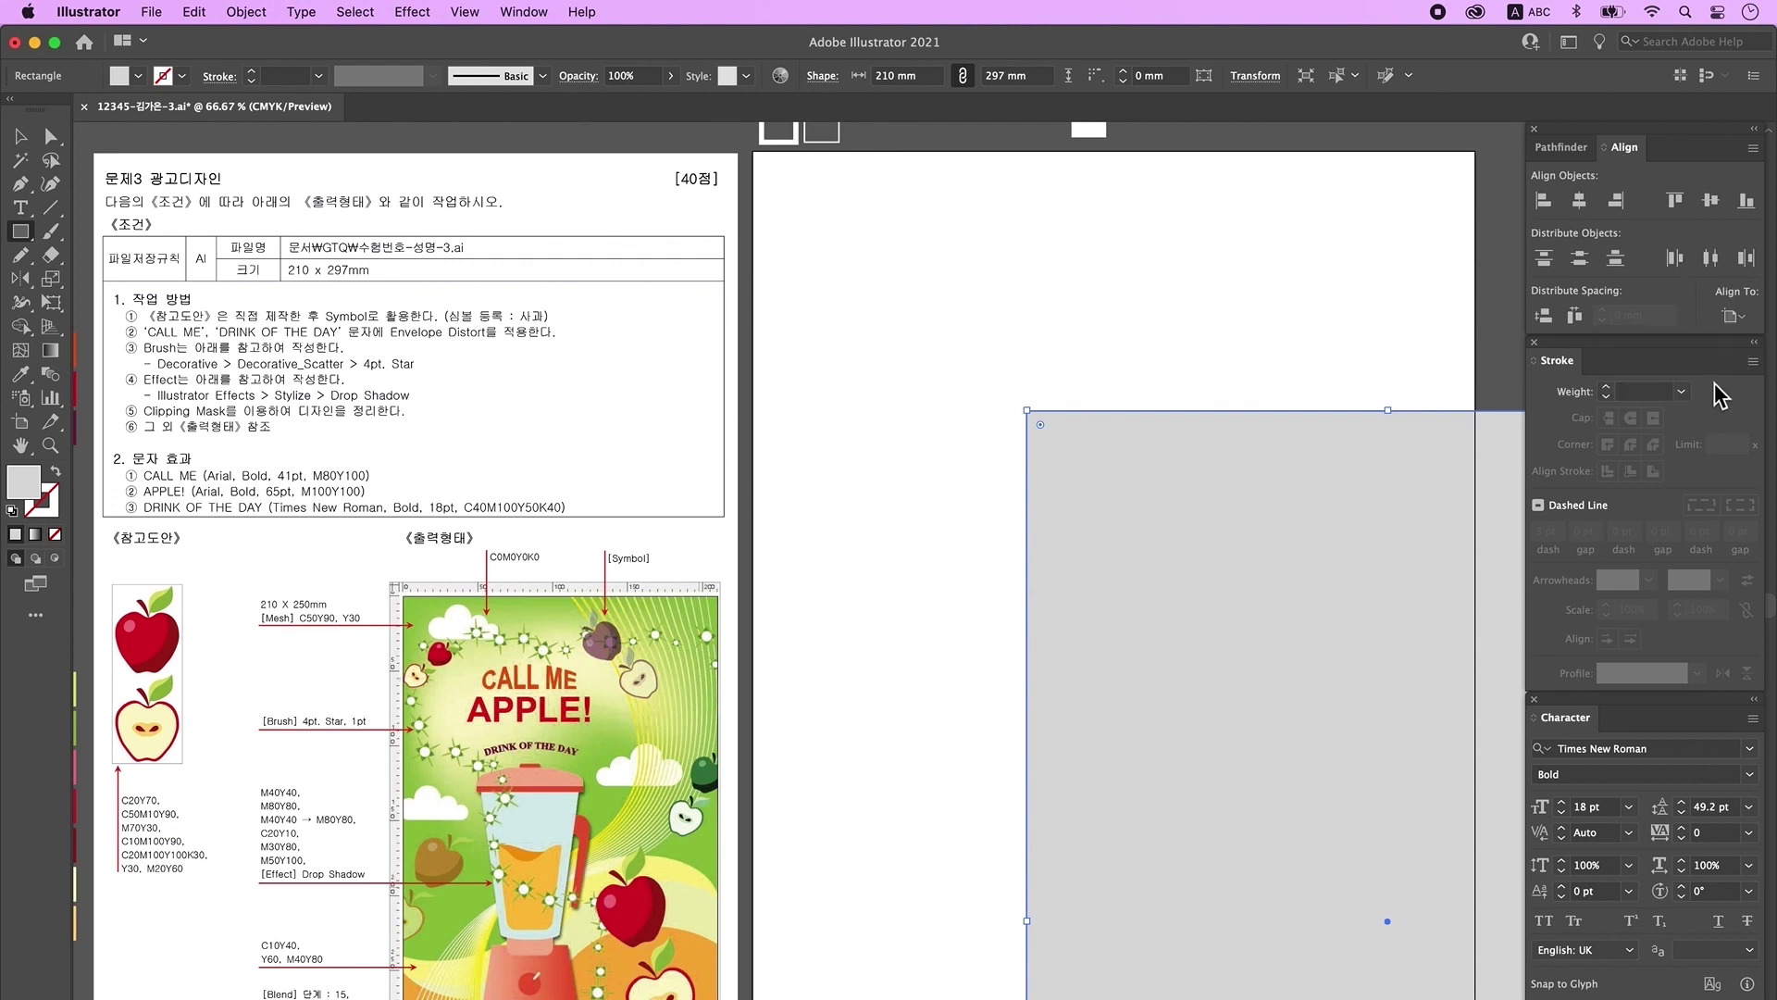
{"action": "left_click", "coordinate": [1580, 201]}
{"action": "left_click", "coordinate": [1711, 200]}
Step: Fill the background rectangle with the green swatch colour sampled above the artboard and deselect it
{"action": "left_click_drag", "start_coordinate": [1247, 440], "coordinate": [1165, 464]}
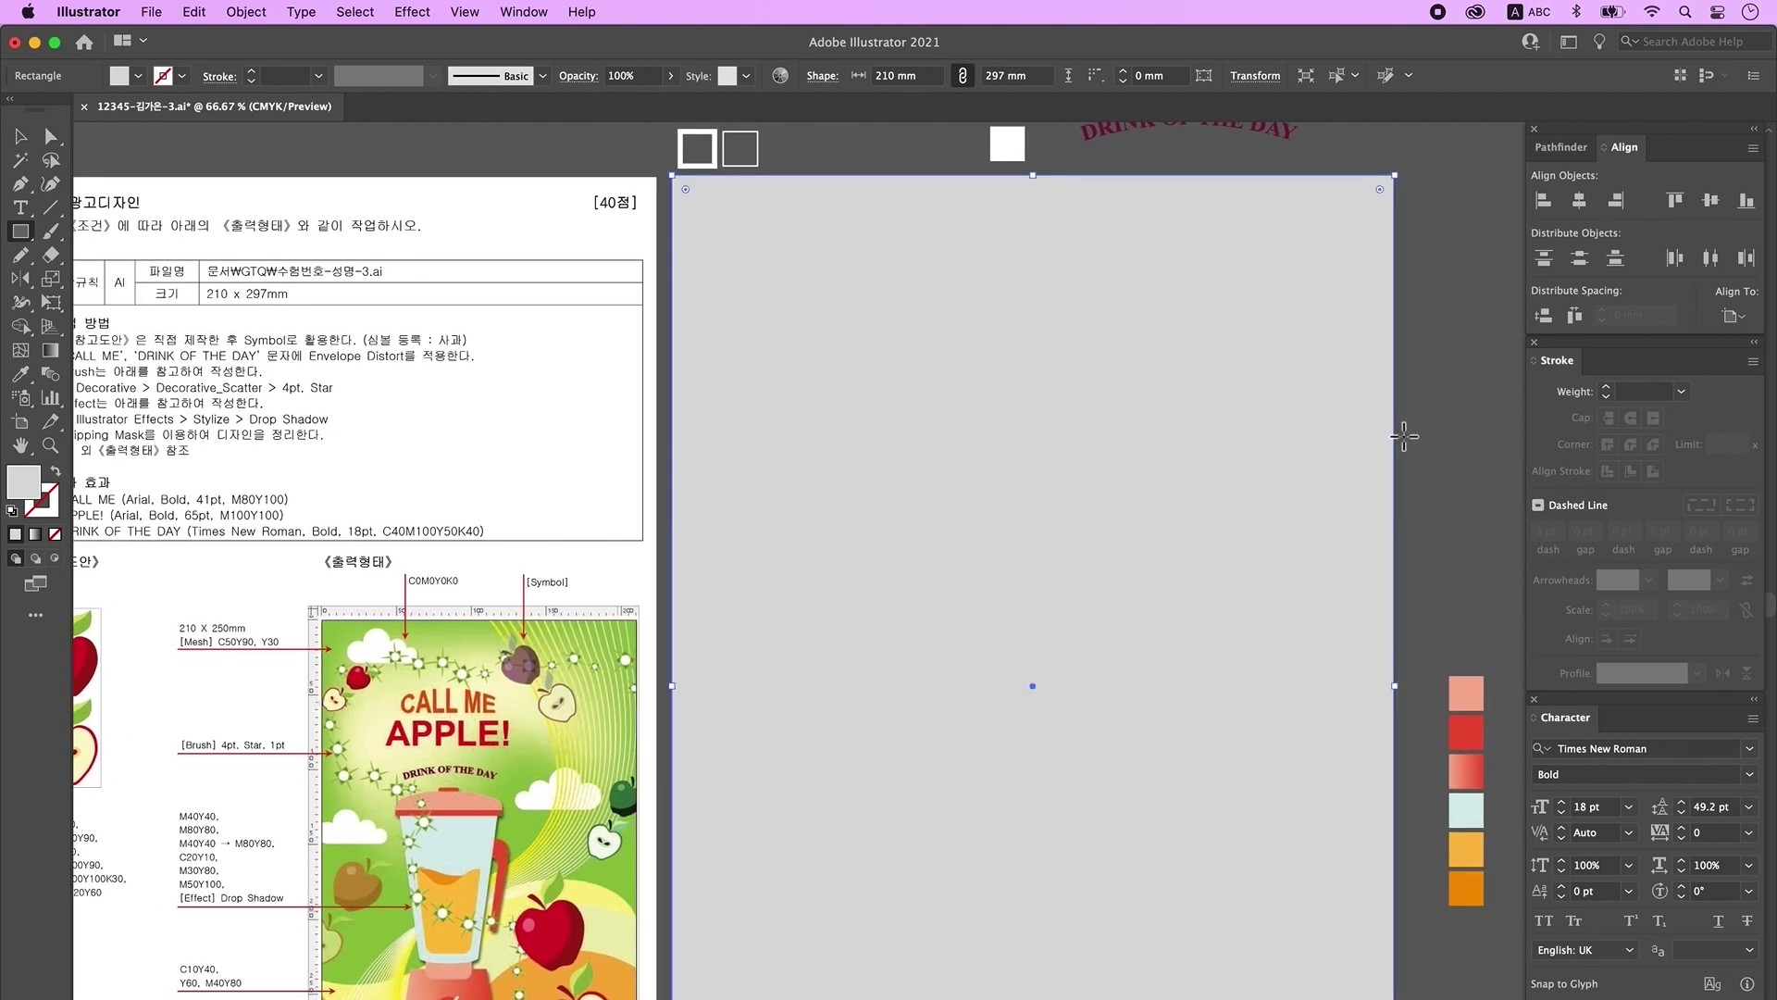
{"action": "left_click_drag", "start_coordinate": [976, 401], "coordinate": [976, 544]}
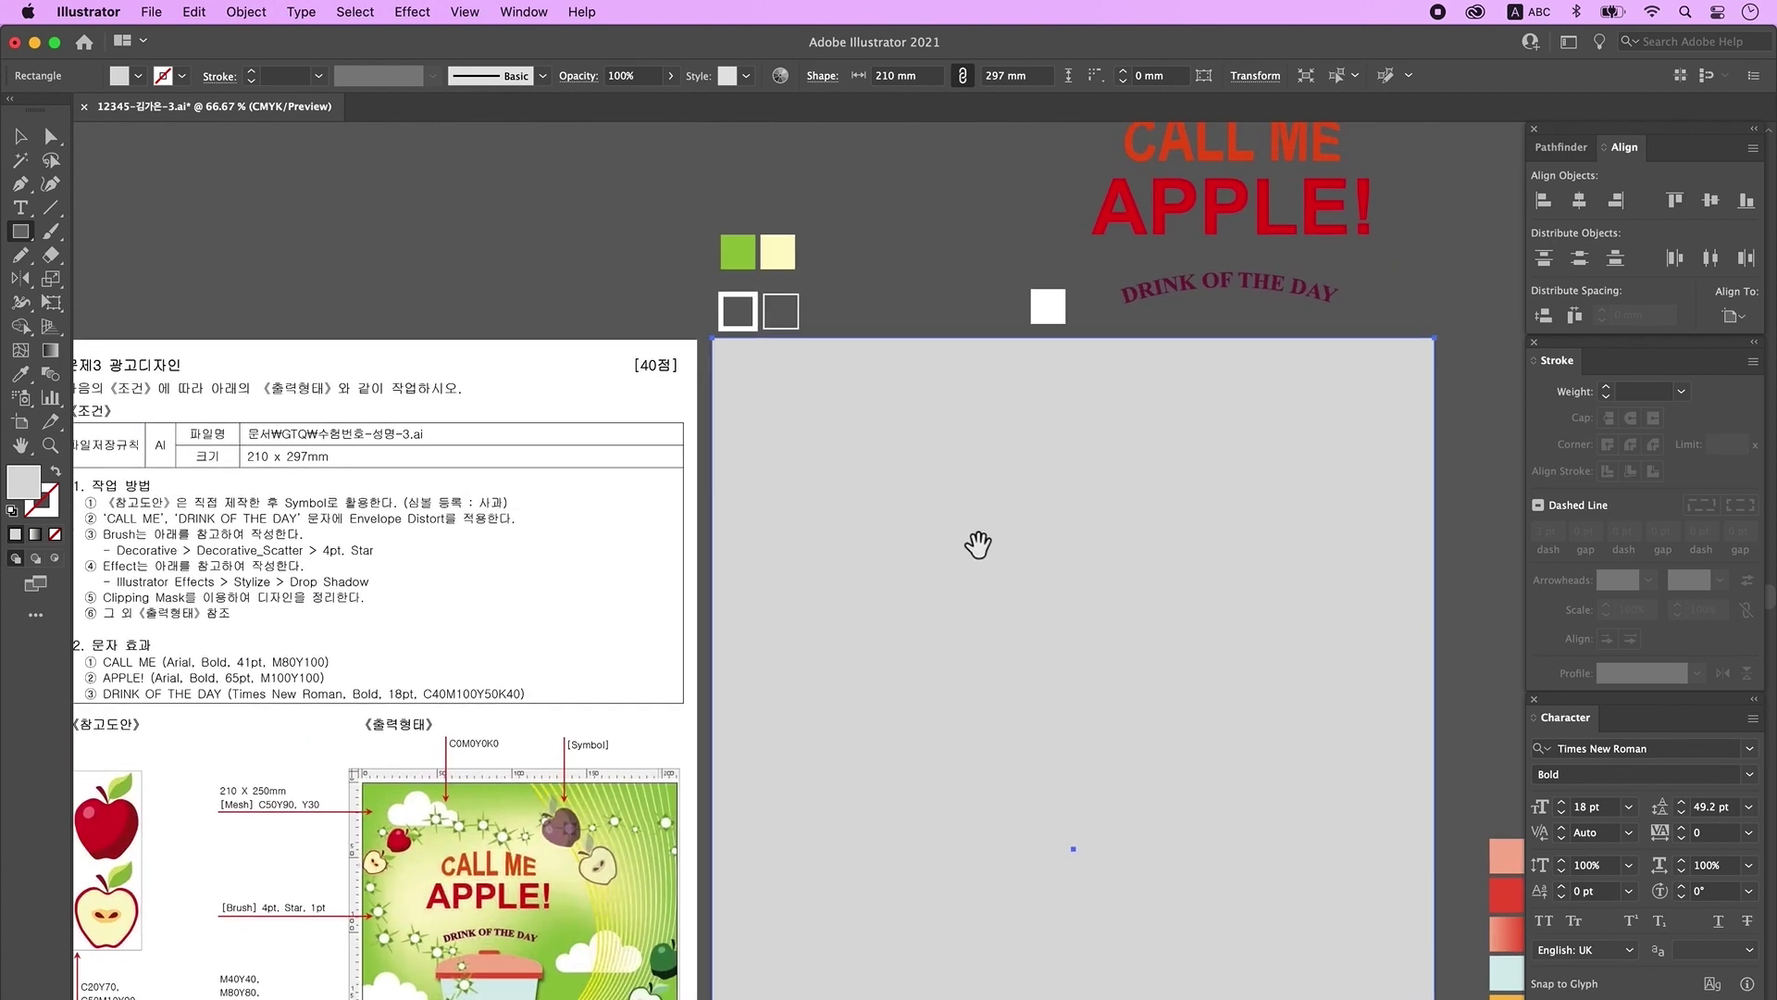
{"action": "left_click", "coordinate": [749, 265]}
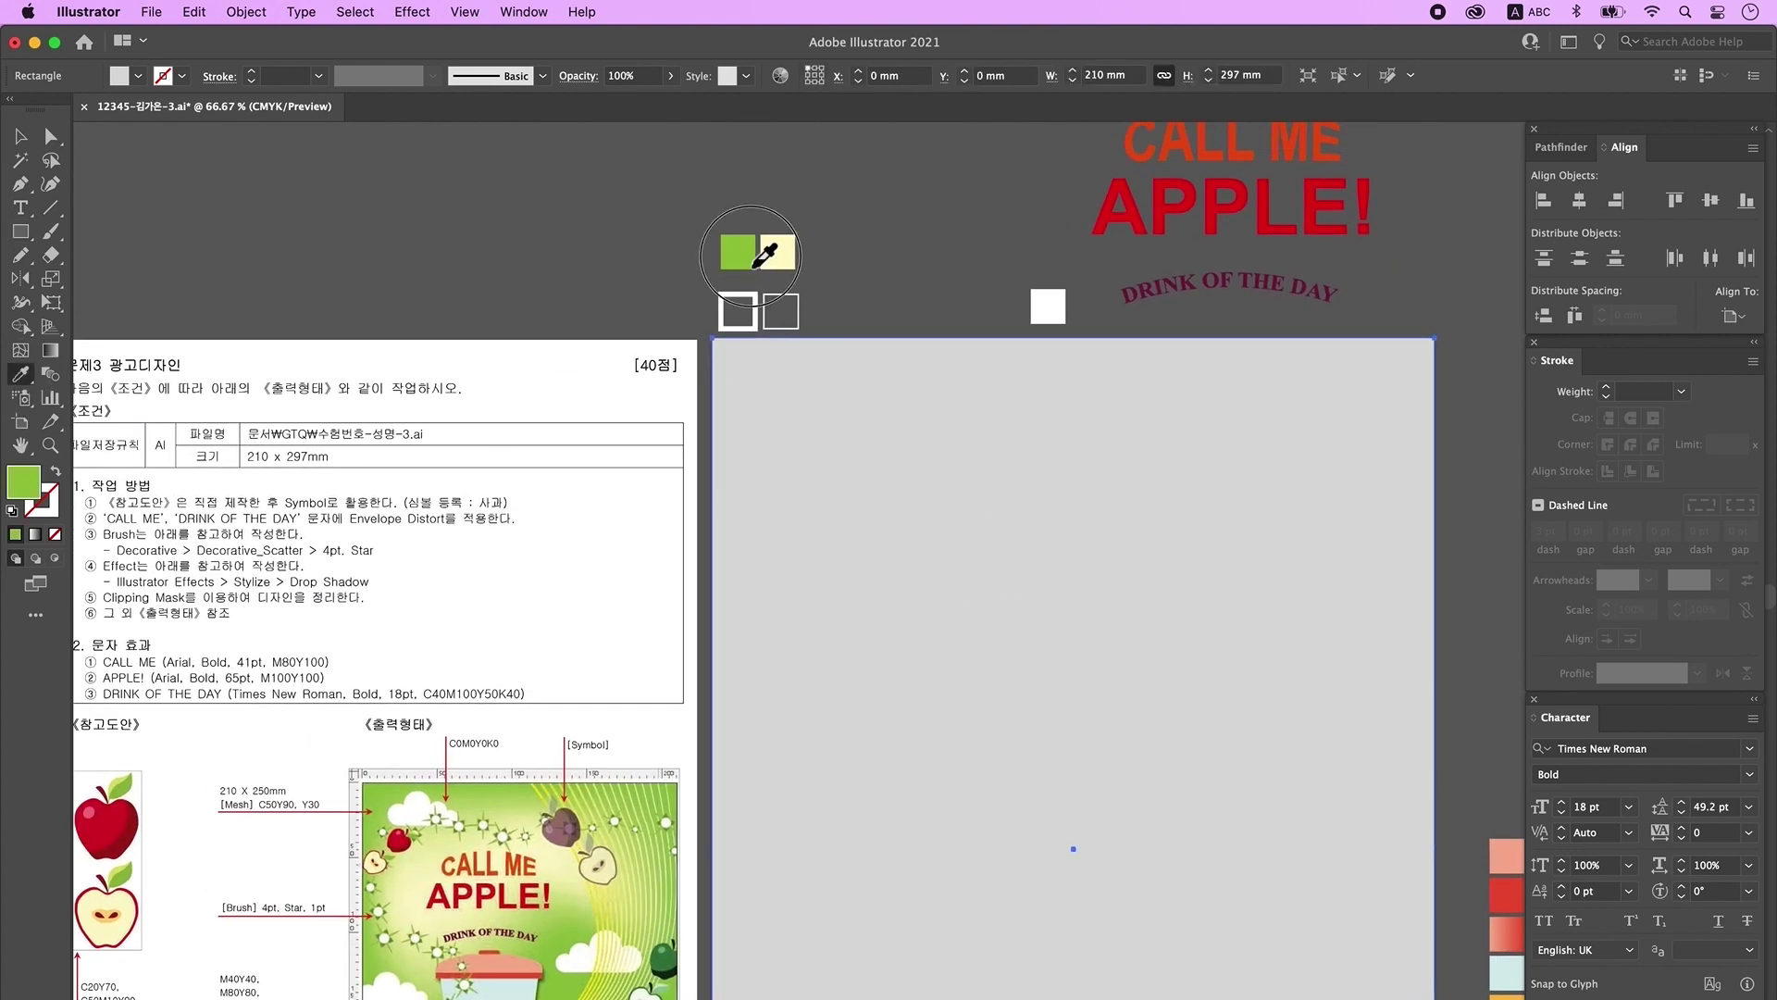
{"action": "left_click_drag", "start_coordinate": [1266, 840], "coordinate": [1269, 784]}
{"action": "key", "text": "v"}
{"action": "left_click", "coordinate": [897, 238]}
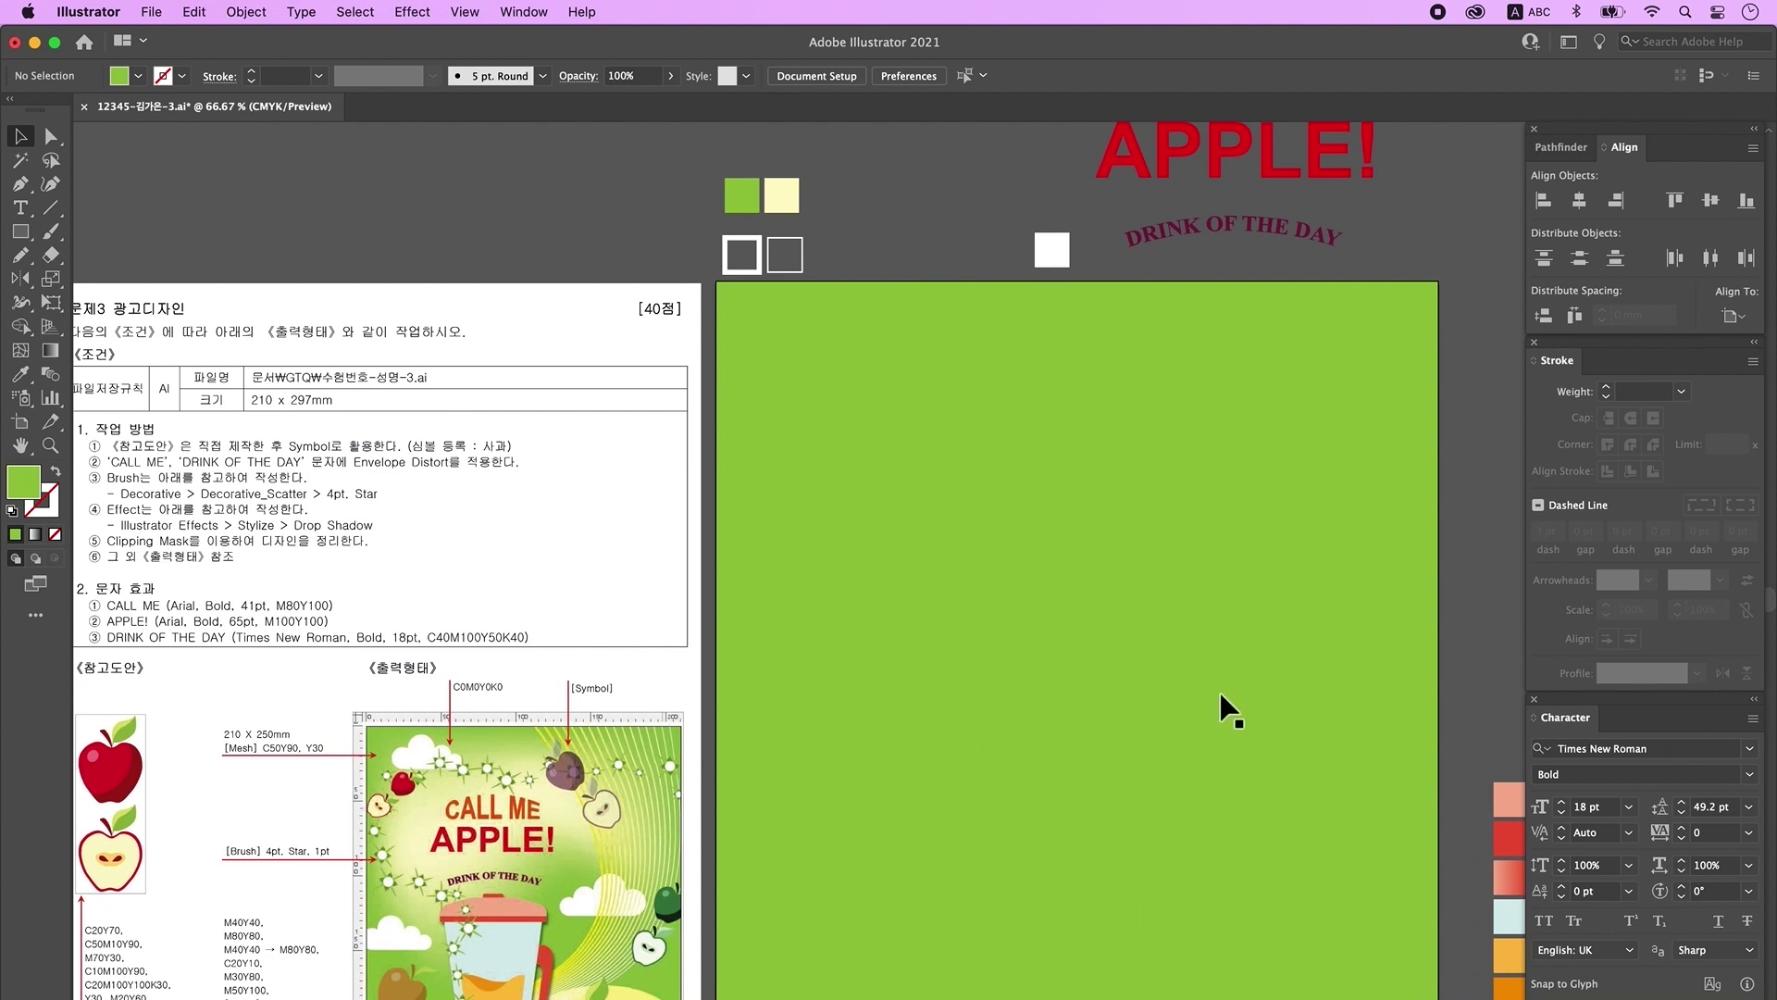
Step: Add three gradient mesh points in the cream swatch colour to the upper part of the green background
{"action": "left_click", "coordinate": [787, 196]}
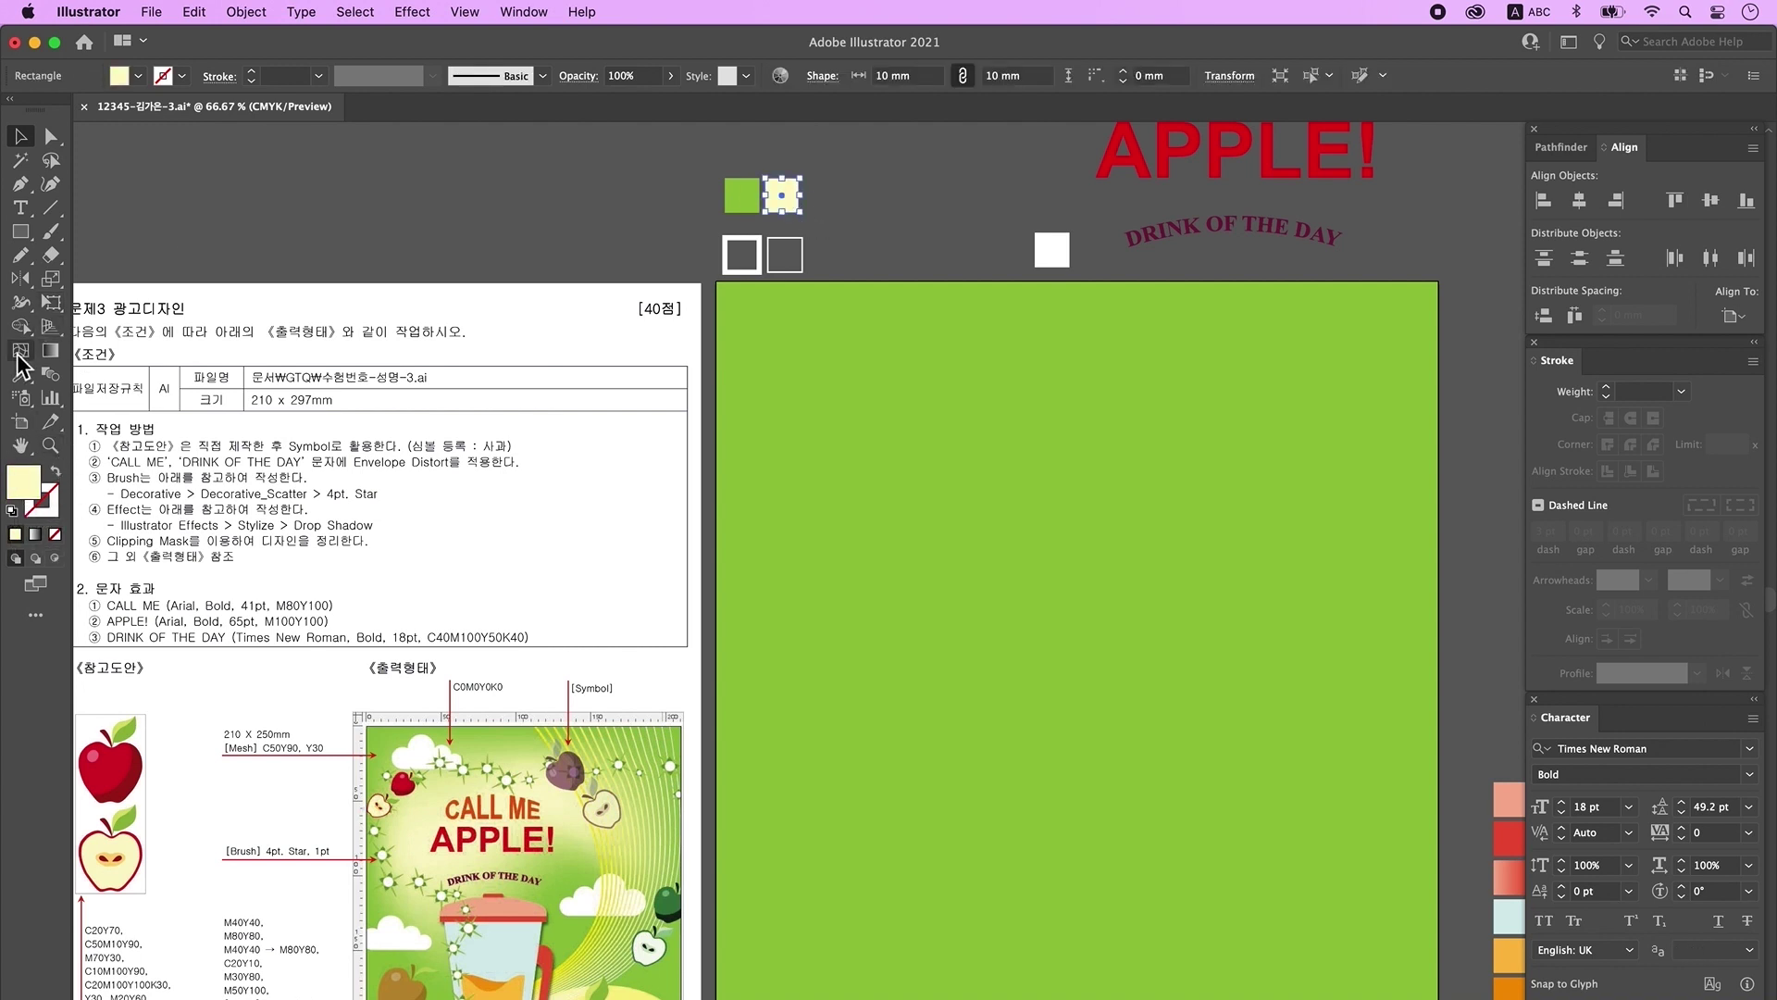
{"action": "left_click", "coordinate": [19, 355]}
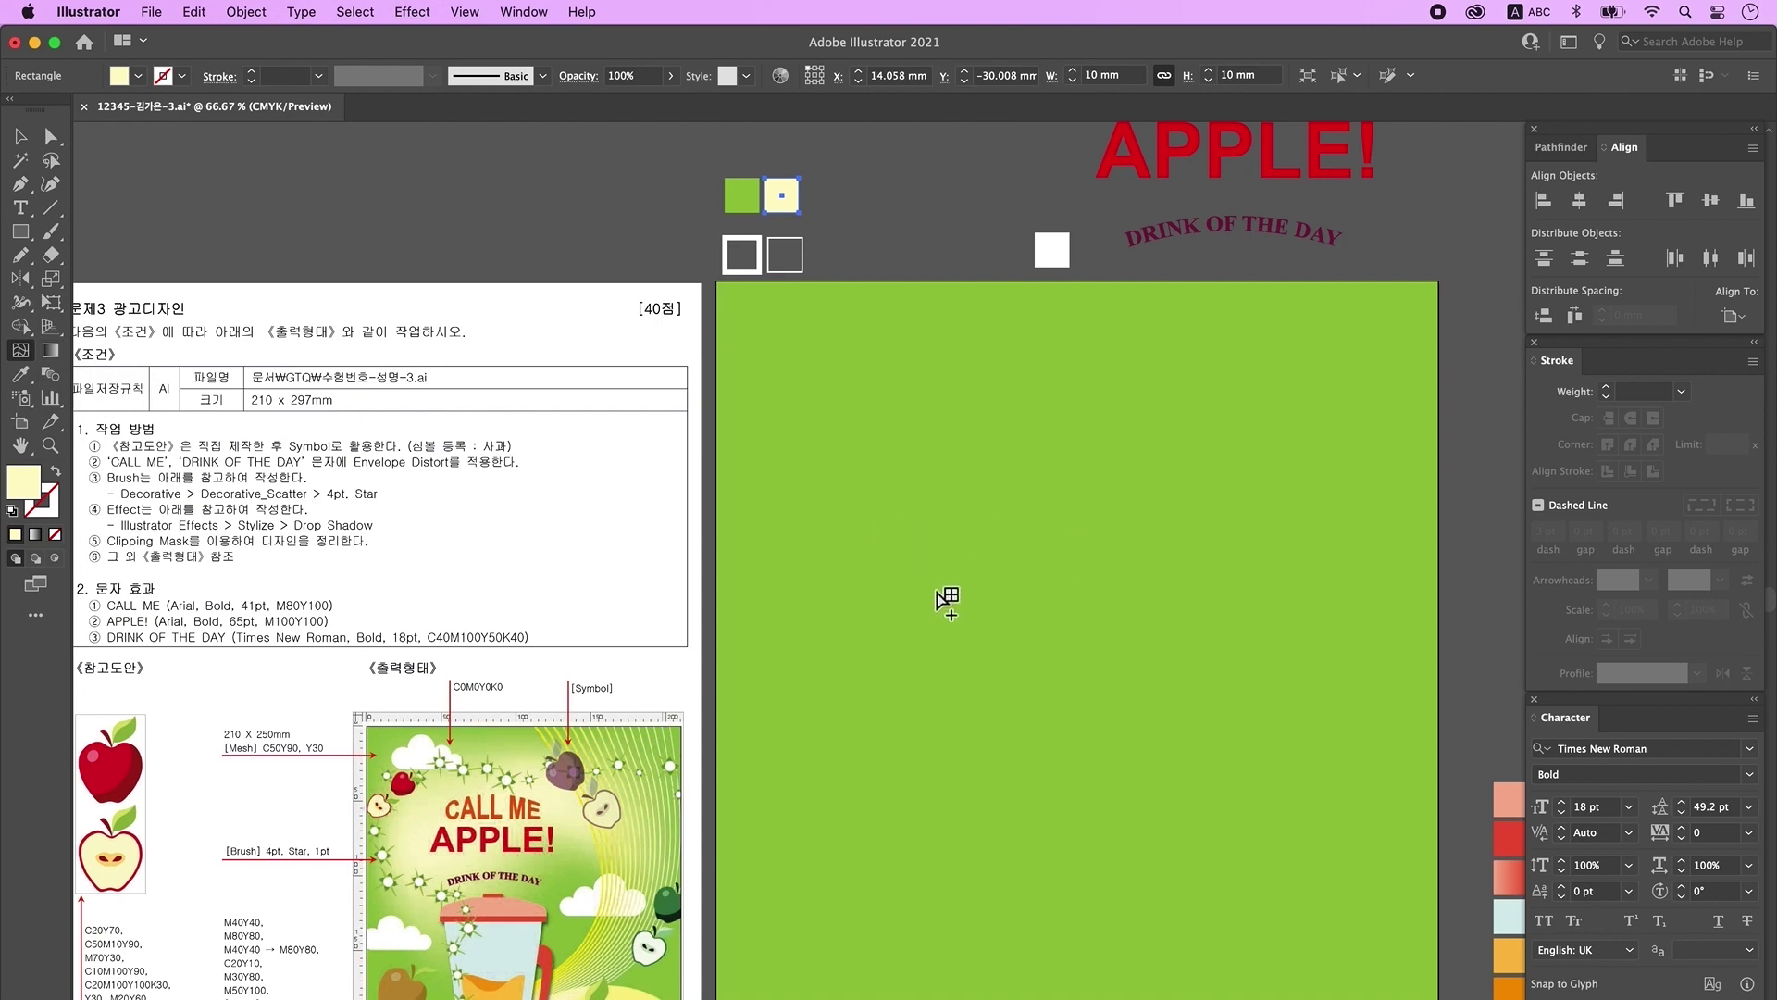
{"action": "scroll", "coordinate": [920, 595], "scroll_direction": "down", "scroll_amount": 2}
{"action": "scroll", "coordinate": [920, 595], "scroll_direction": "right", "scroll_amount": 2}
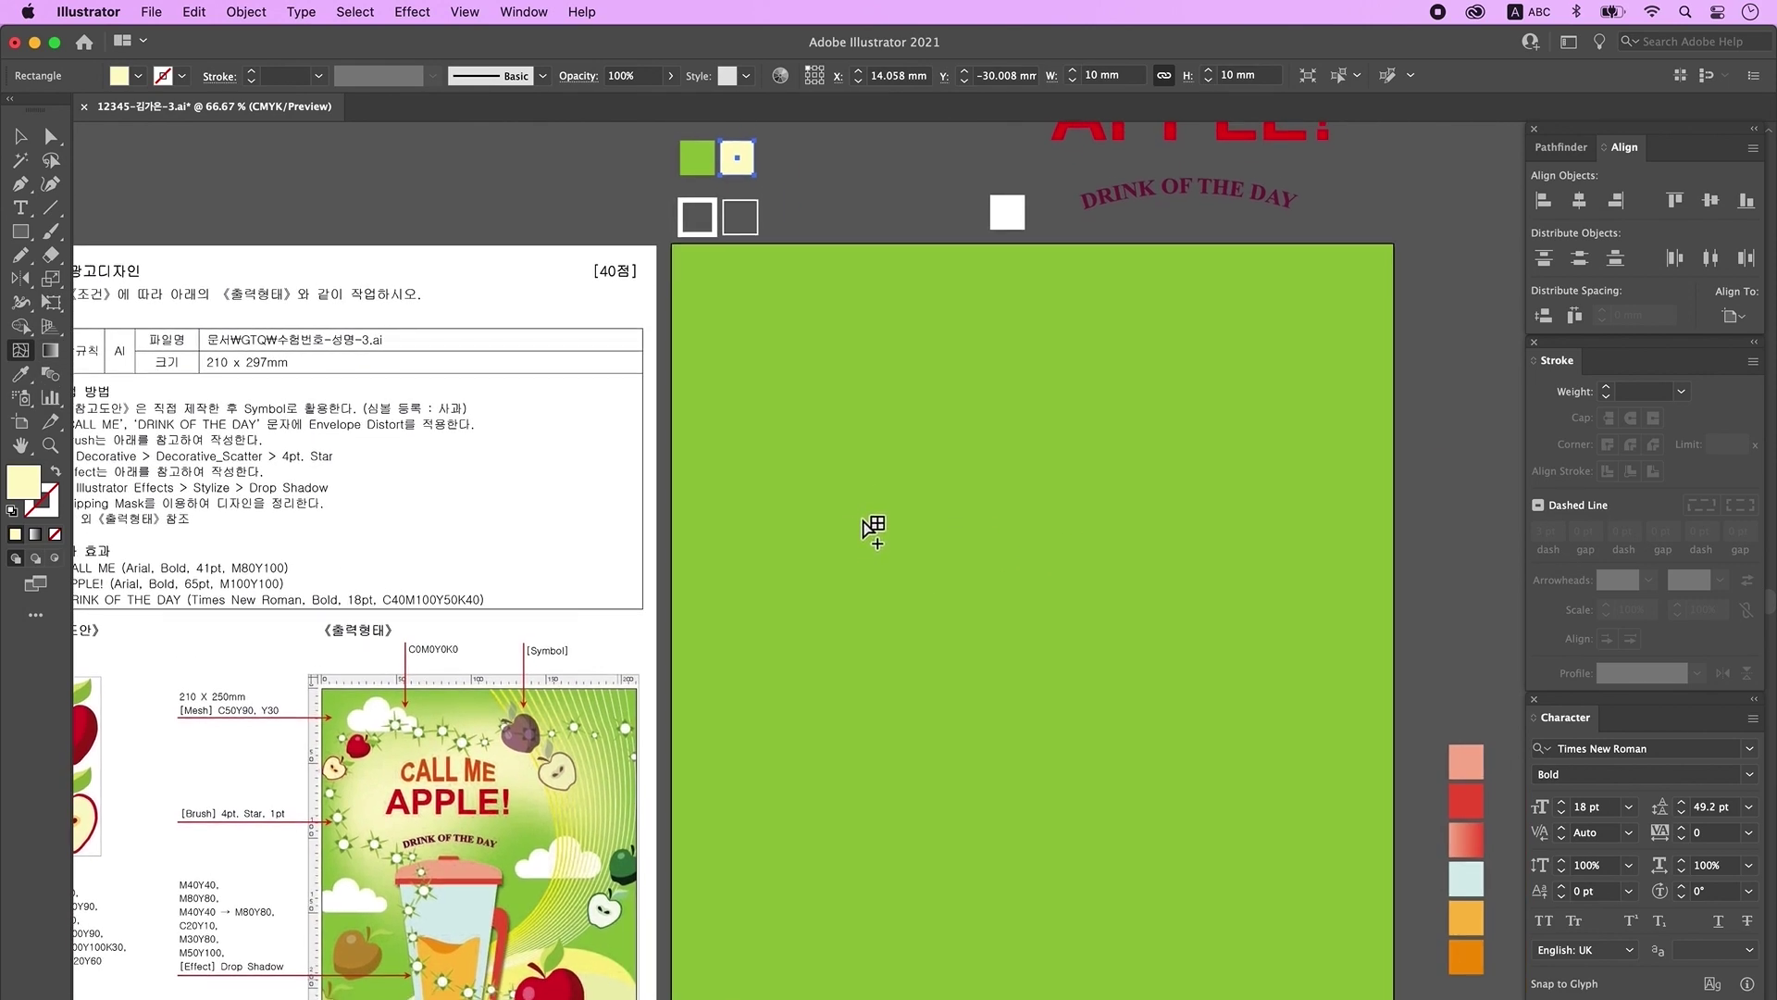
{"action": "left_click", "coordinate": [862, 514]}
{"action": "left_click", "coordinate": [1114, 447]}
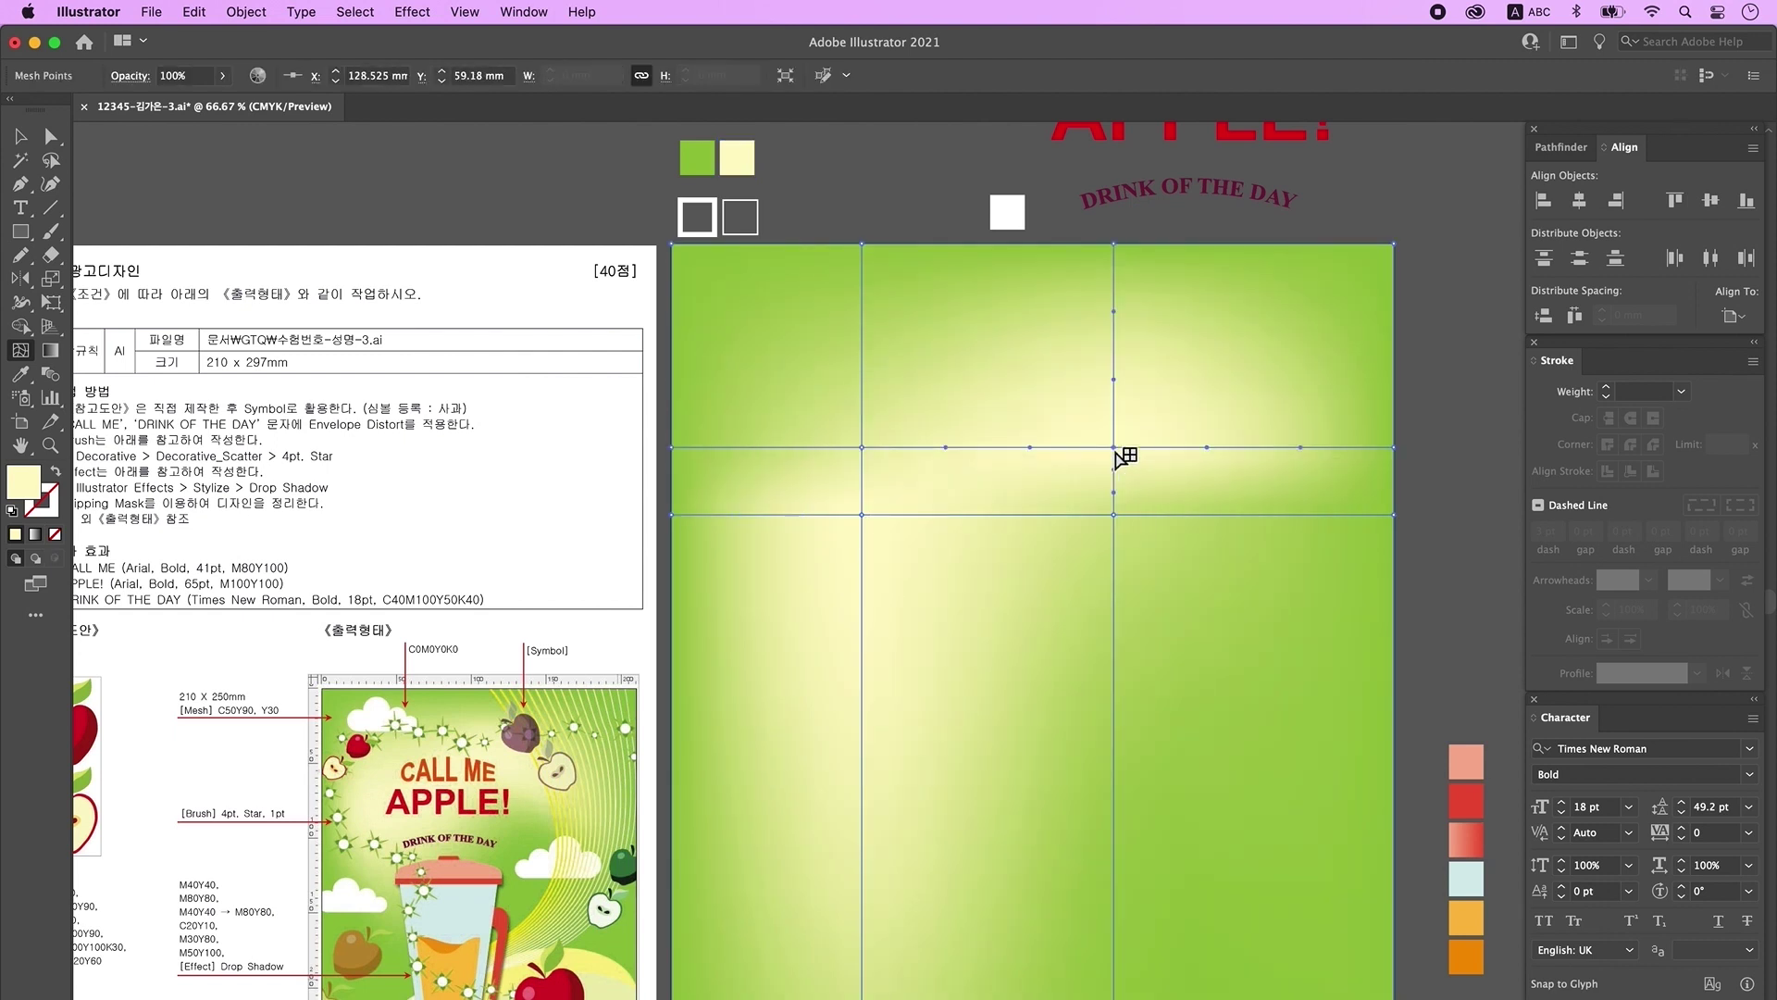
{"action": "left_click", "coordinate": [863, 730]}
Step: Recolour the lowest mesh point and the inner point below the right cream highlight with the green swatch
{"action": "left_click", "coordinate": [53, 141]}
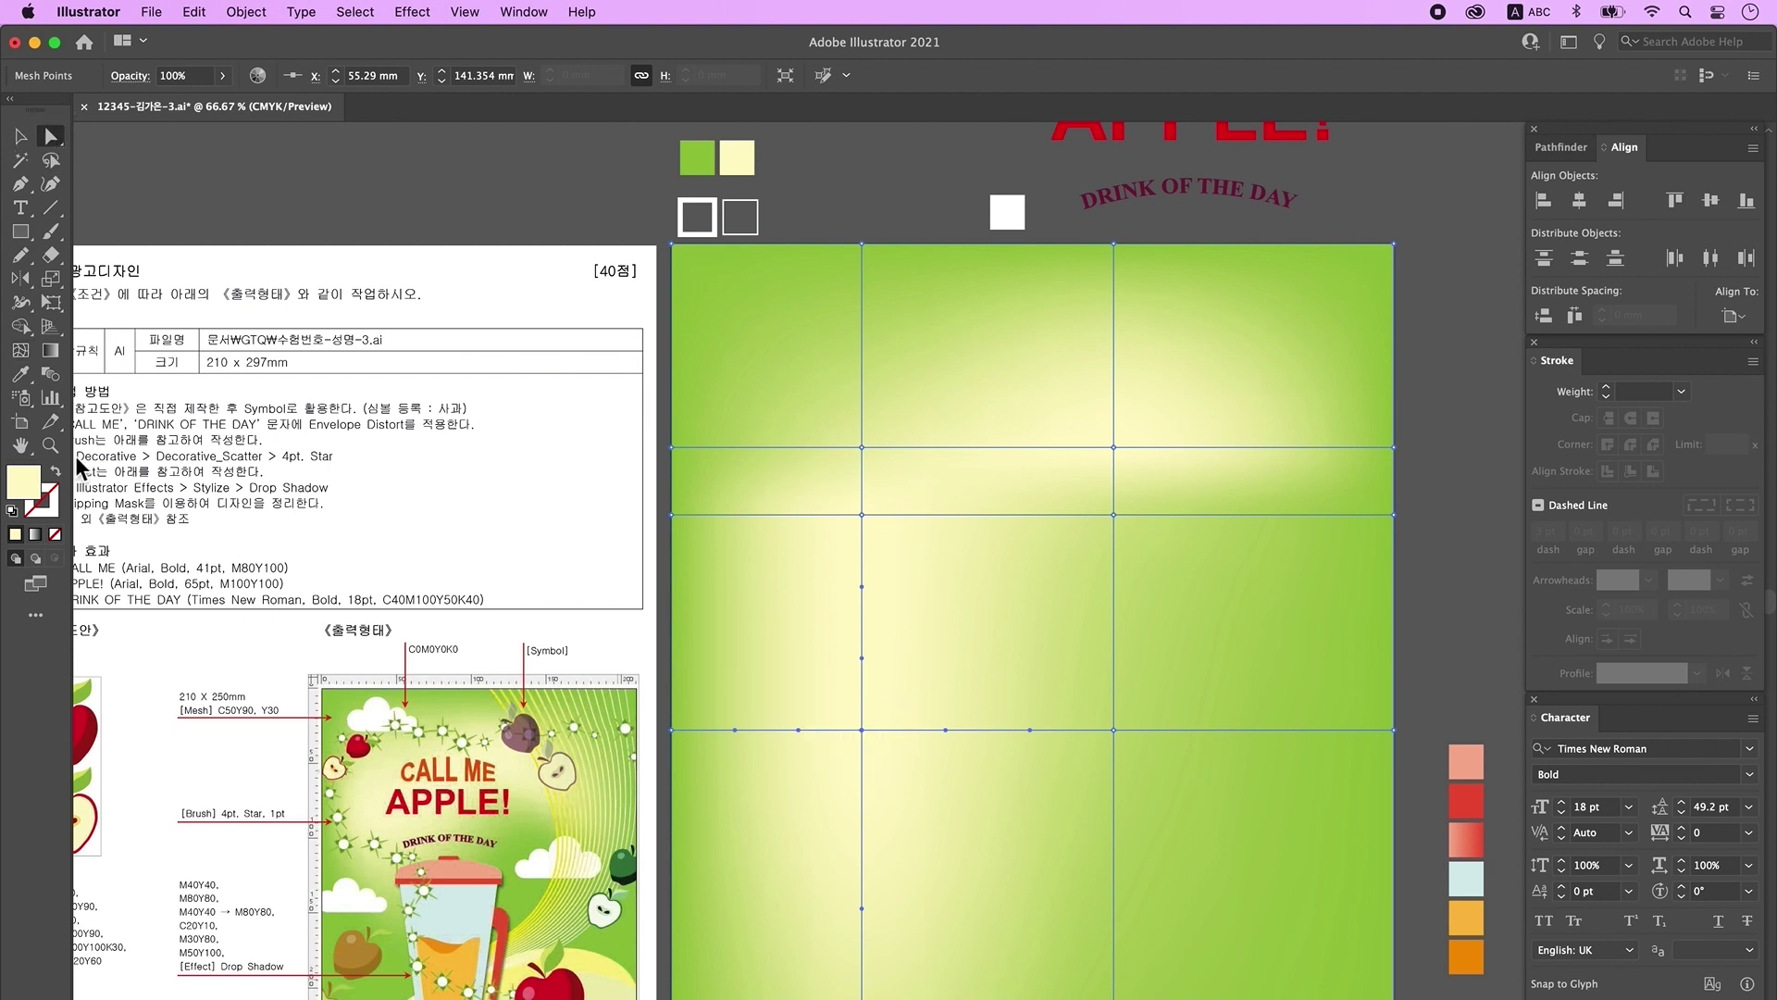
{"action": "left_click", "coordinate": [20, 374]}
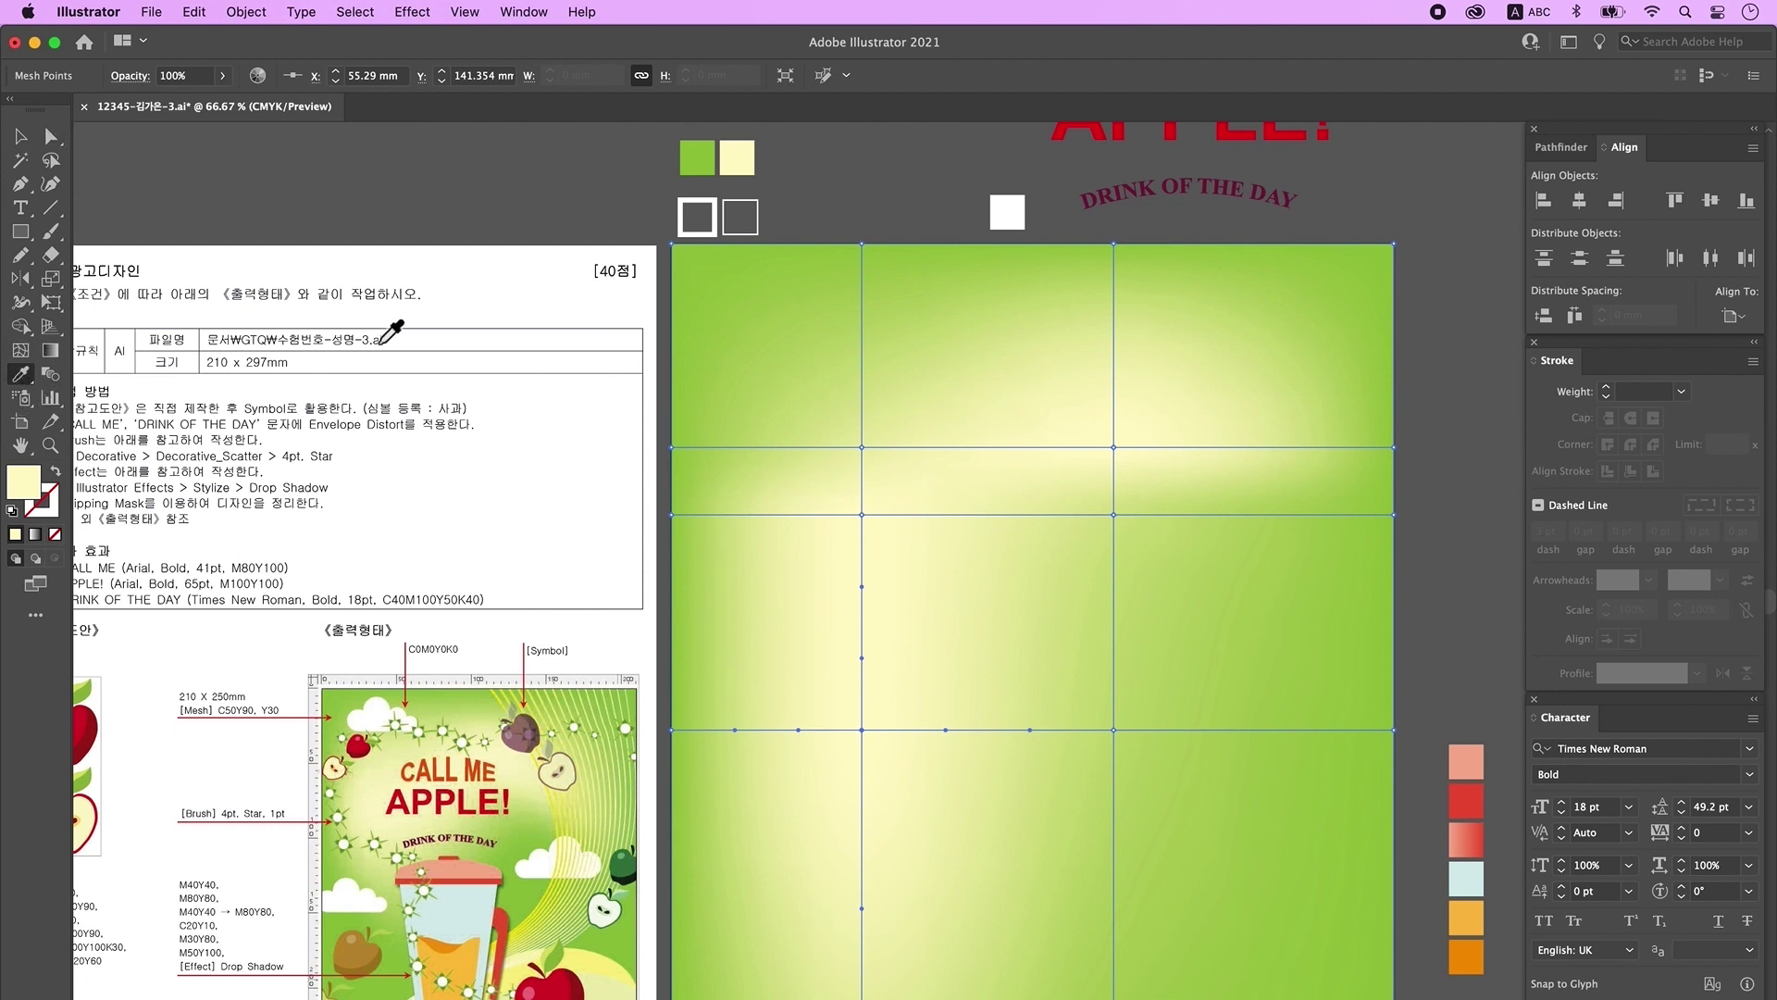
{"action": "left_click", "coordinate": [708, 154]}
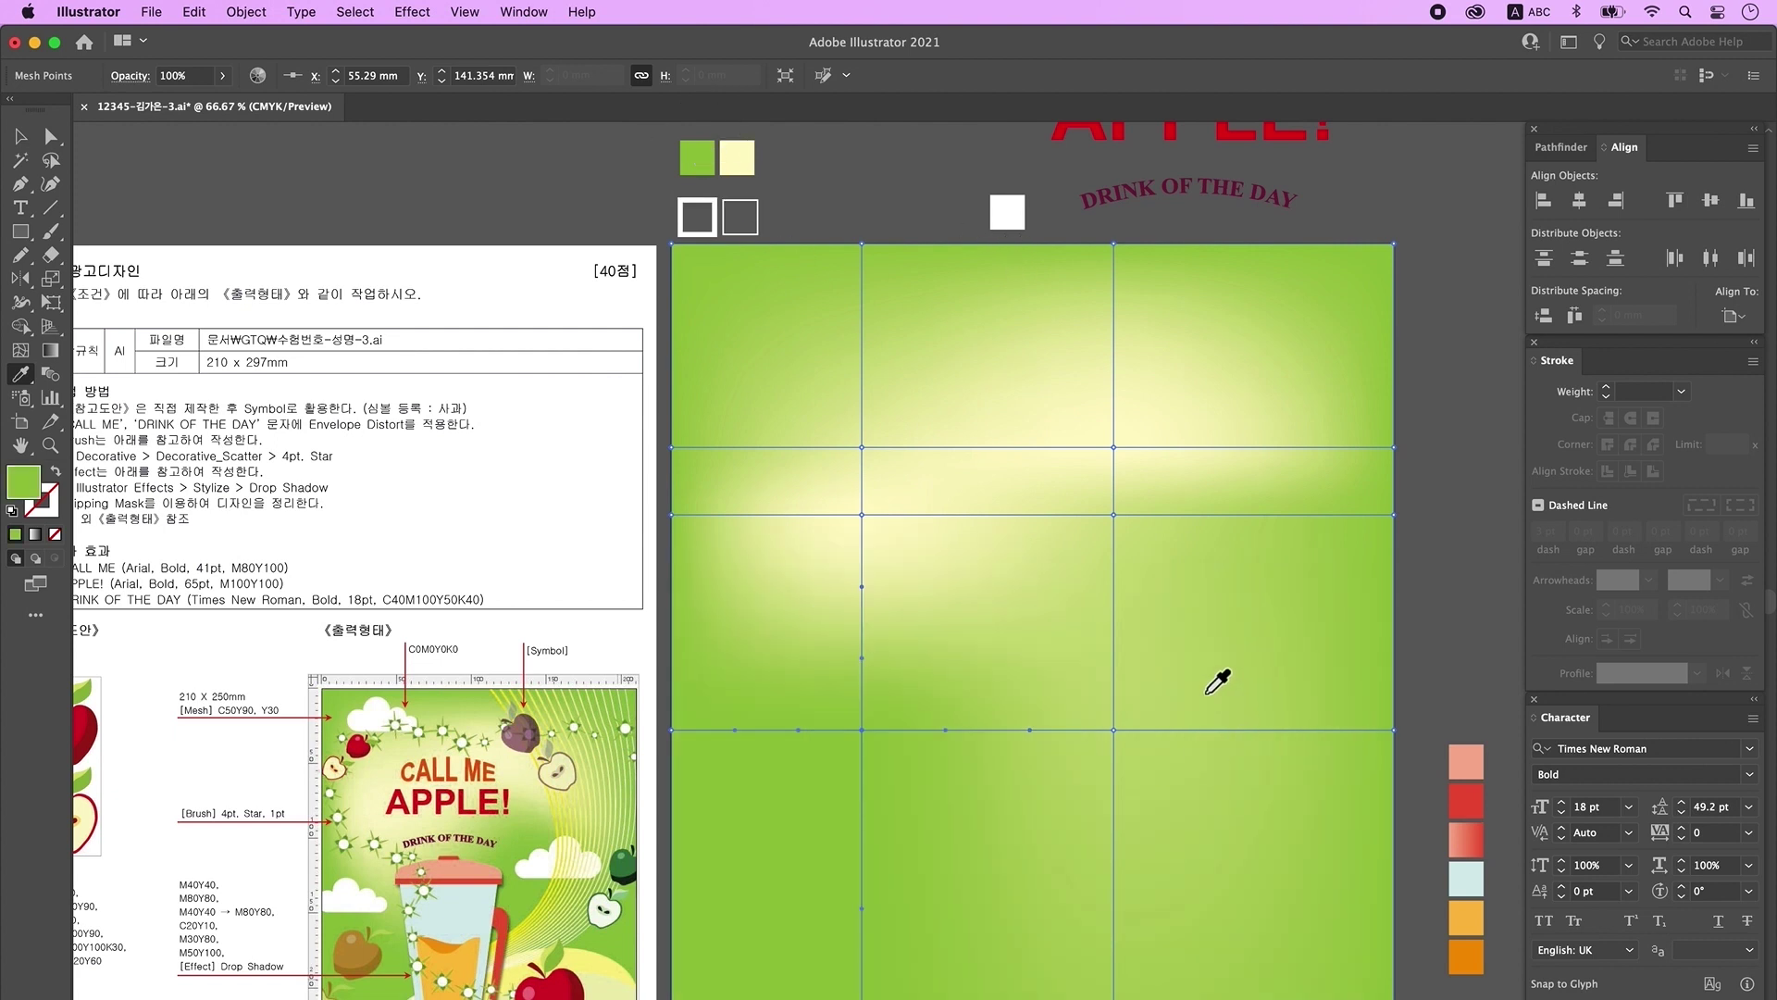
{"action": "left_click", "coordinate": [58, 143]}
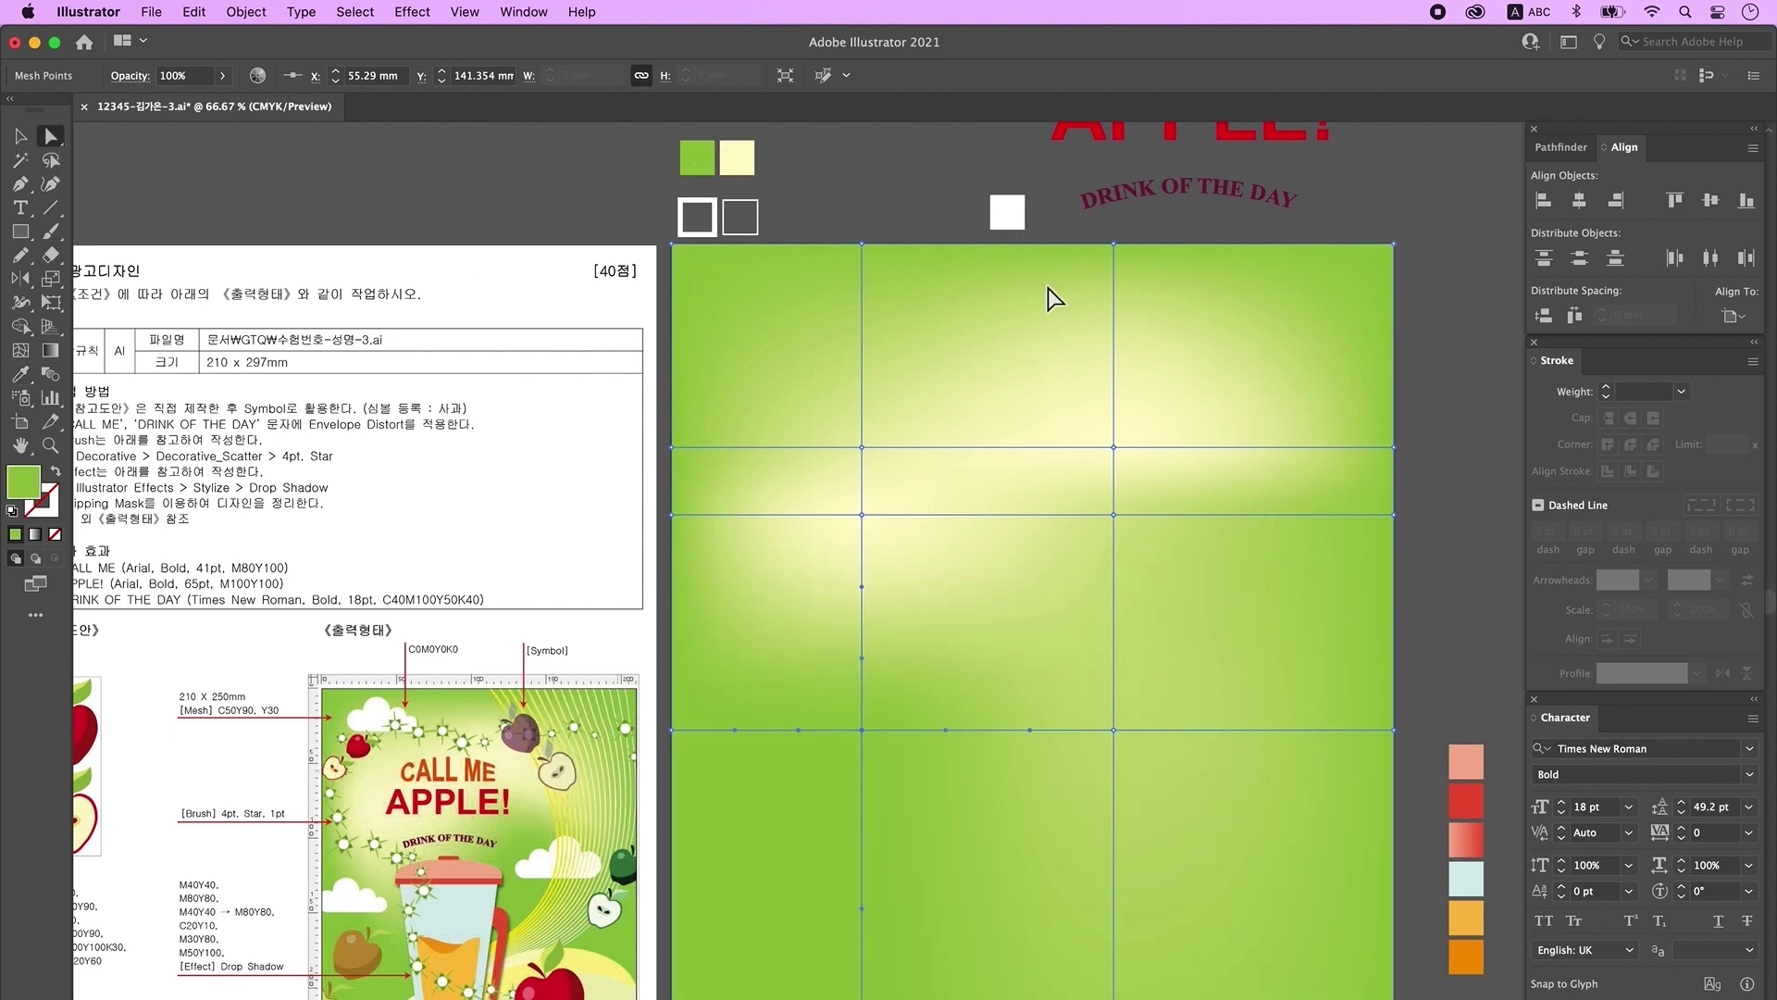
{"action": "left_click", "coordinate": [1114, 515]}
{"action": "left_click", "coordinate": [20, 374]}
{"action": "left_click", "coordinate": [696, 173]}
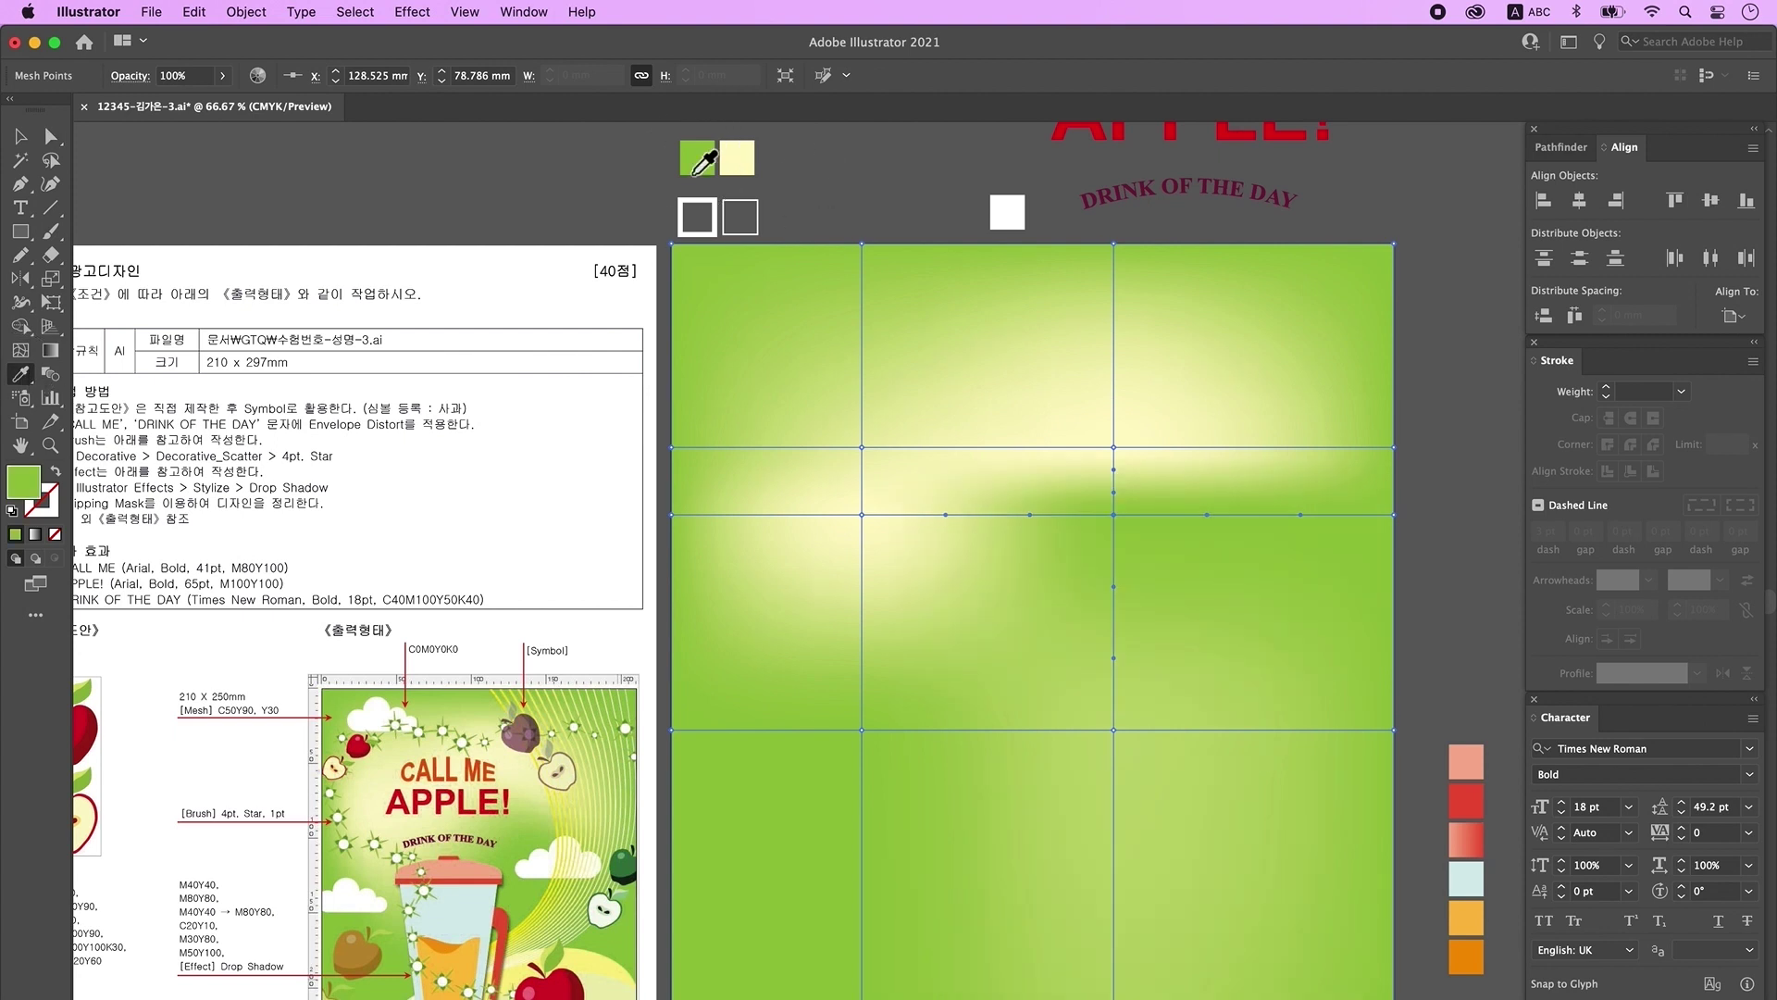
Step: Pull several mesh points and a handle downward to bend the cream glow into a curve, and lock the background
{"action": "key", "text": "u"}
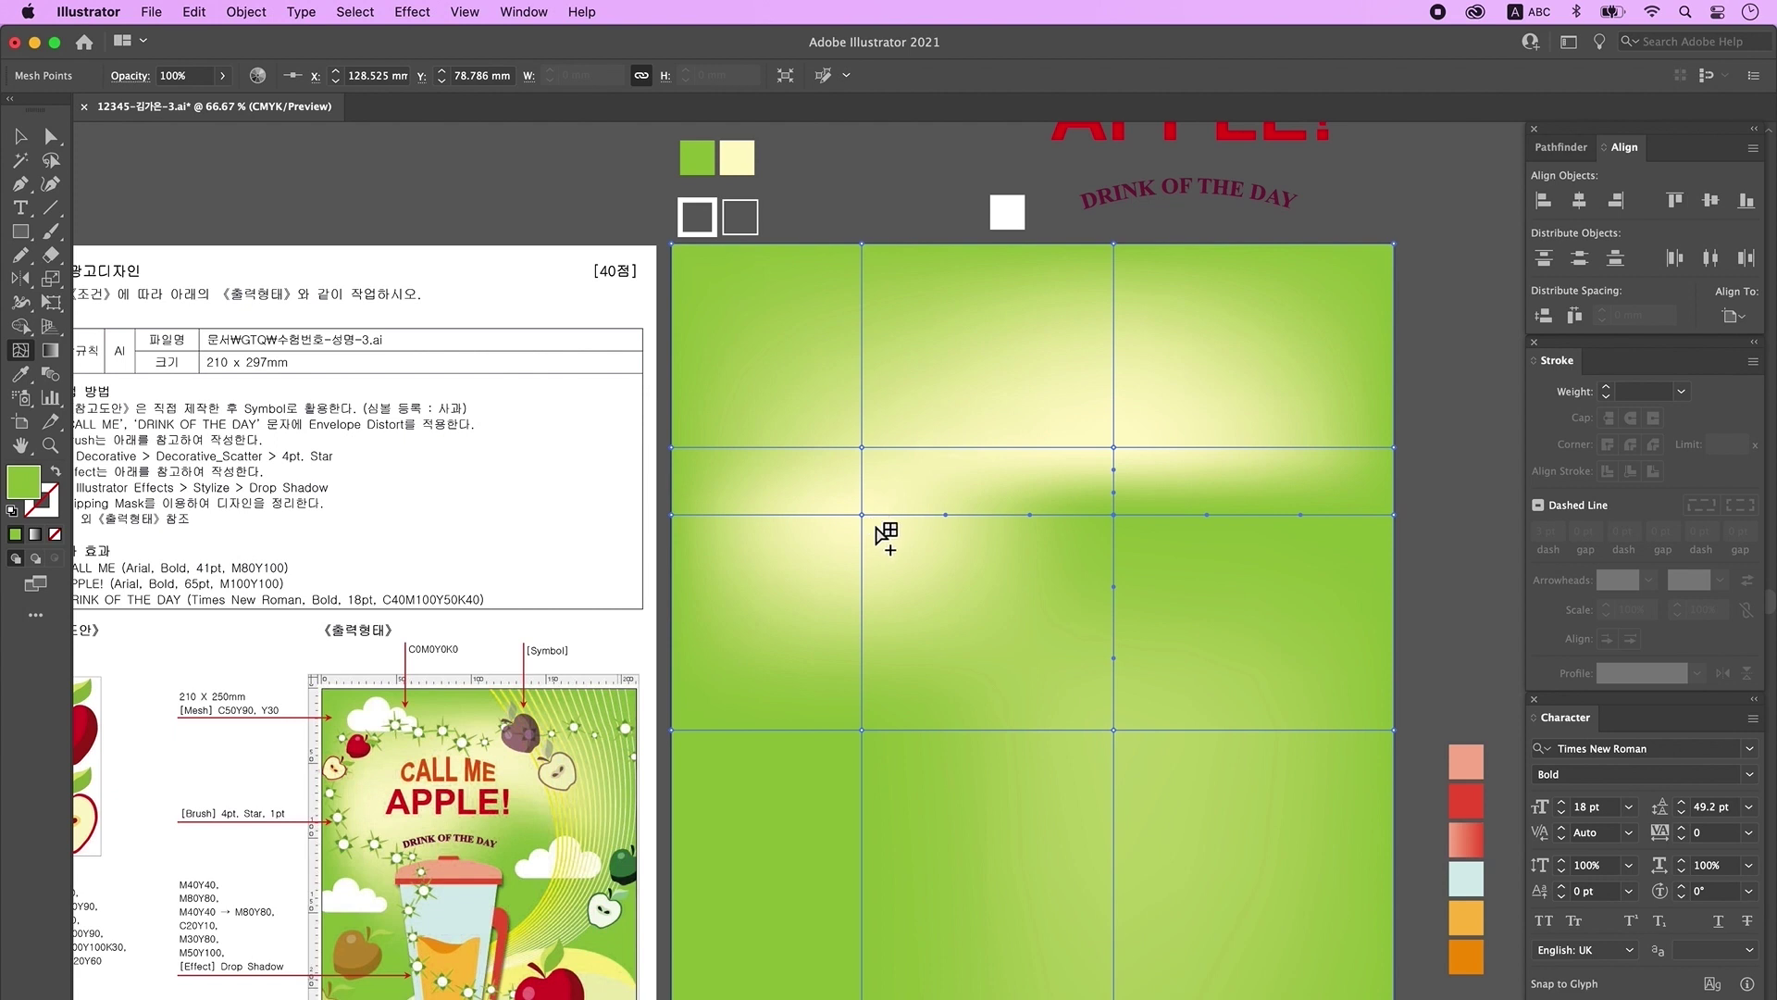
{"action": "left_click_drag", "start_coordinate": [862, 514], "coordinate": [859, 584]}
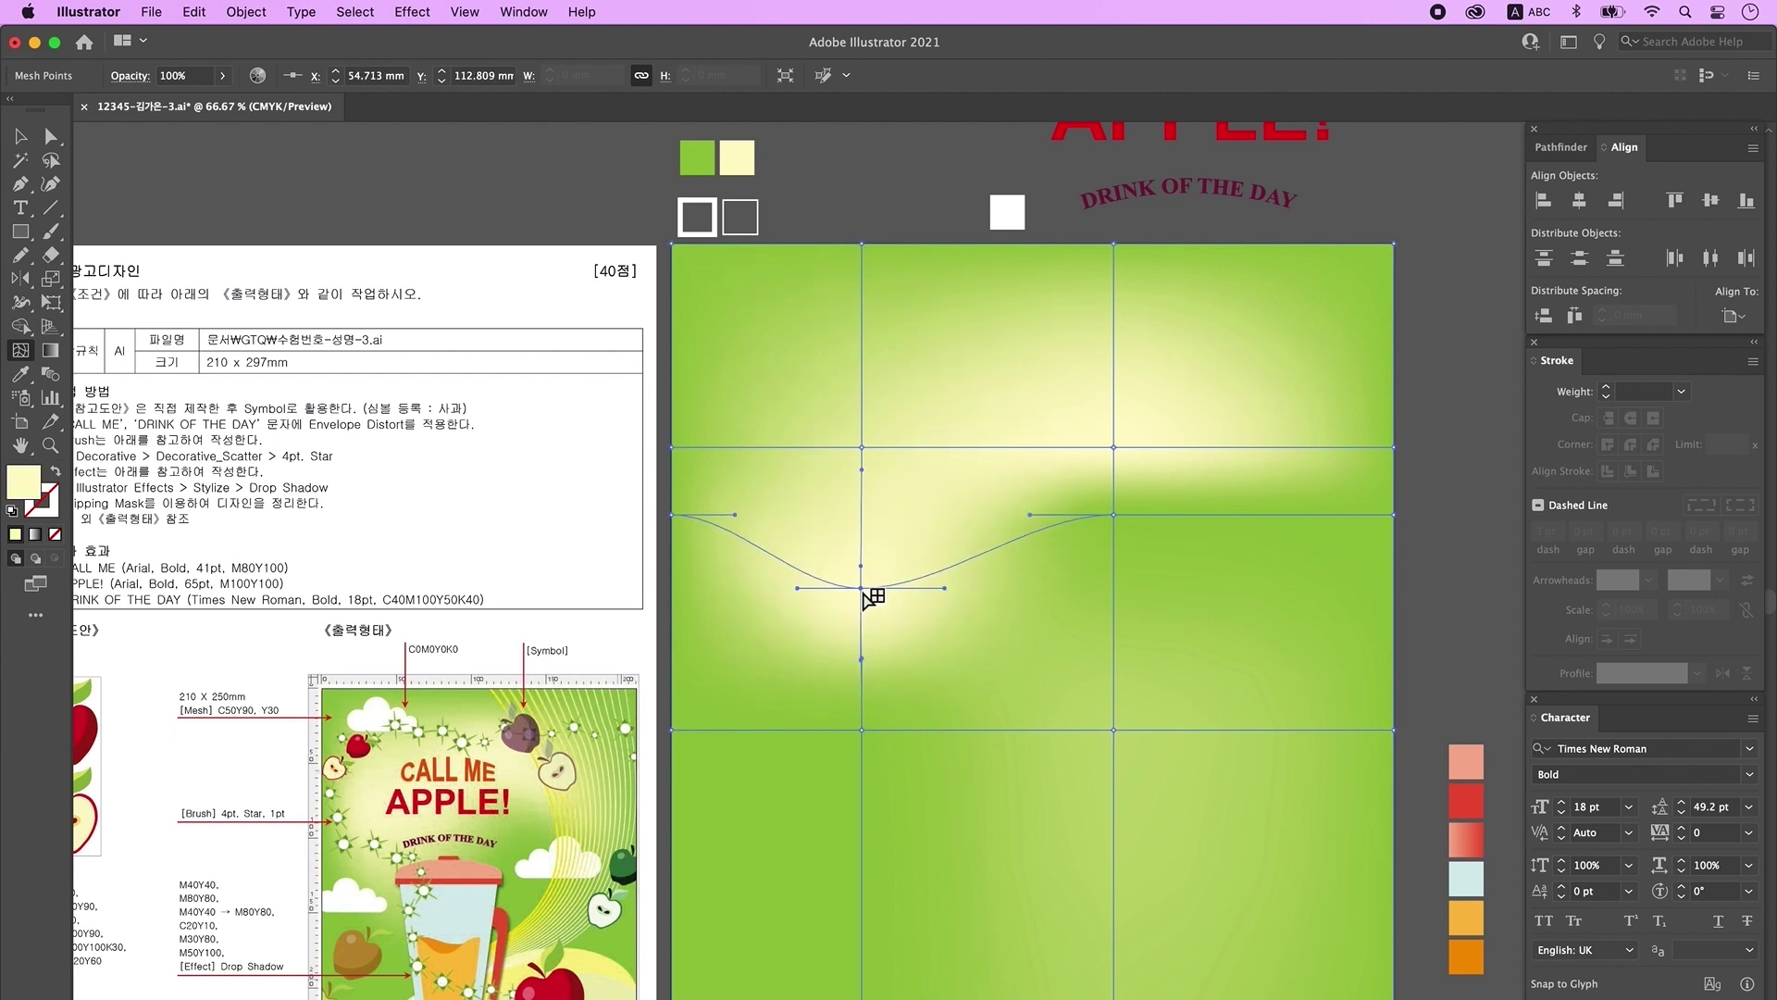
{"action": "left_click_drag", "start_coordinate": [862, 659], "coordinate": [861, 694]}
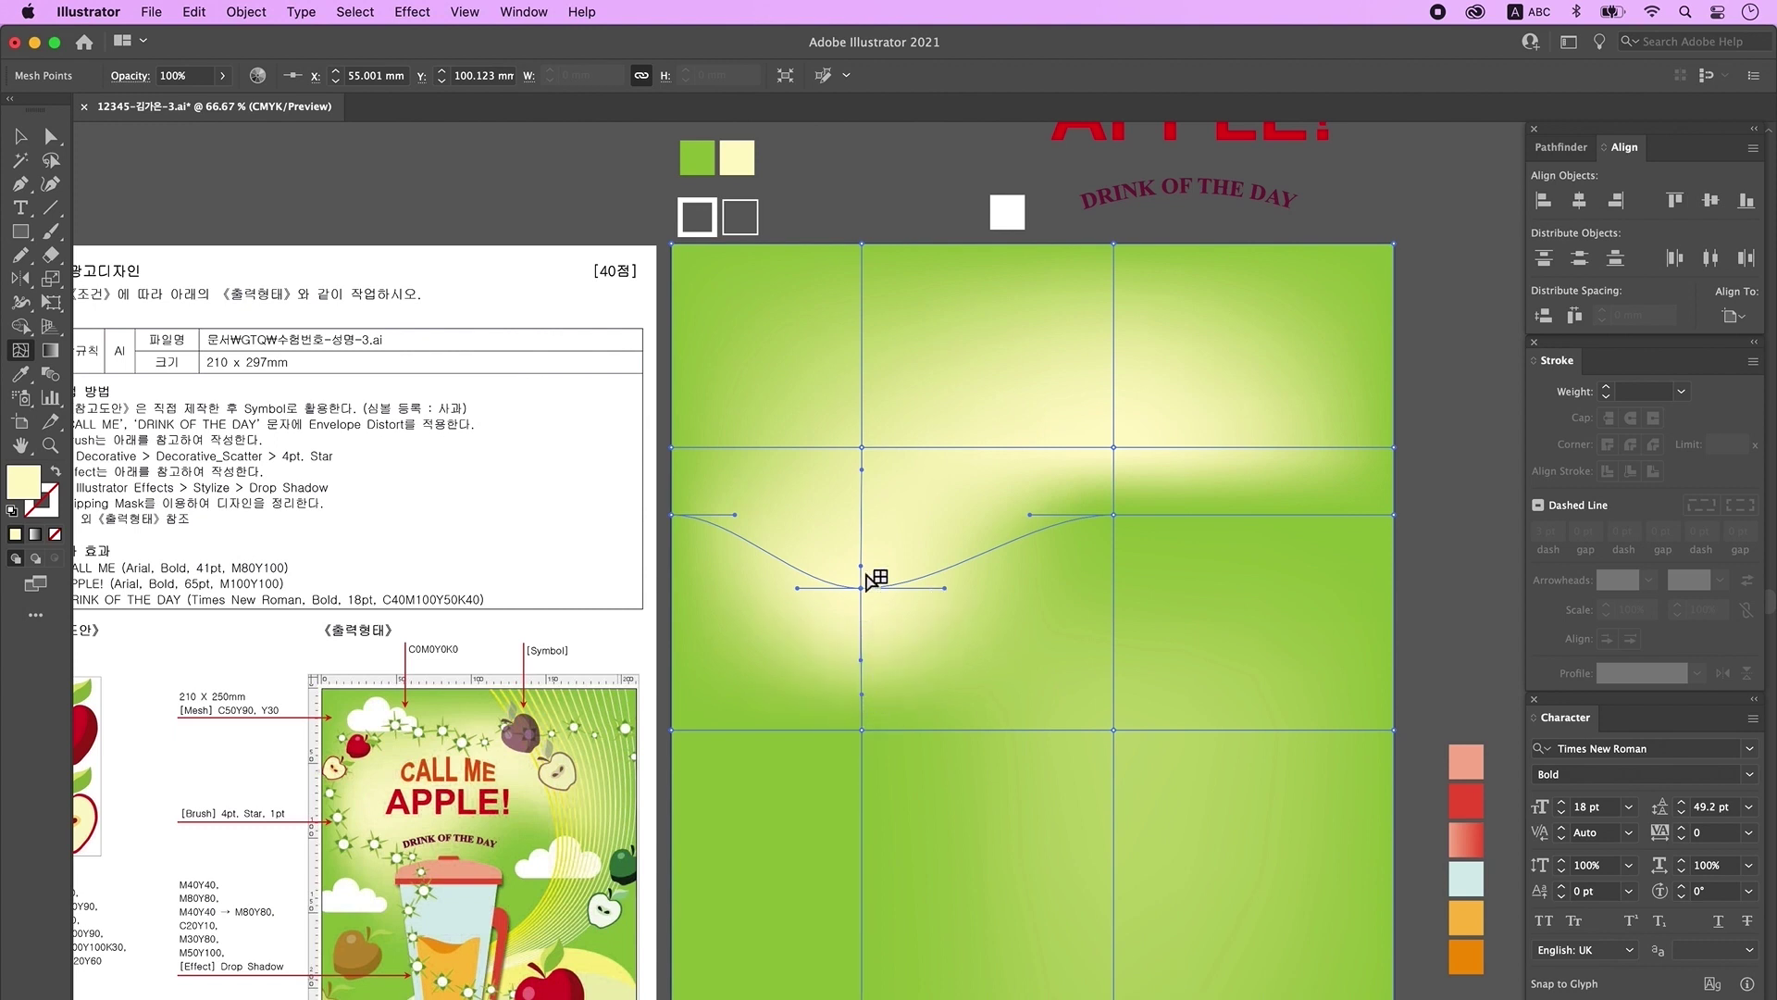
{"action": "left_click_drag", "start_coordinate": [862, 730], "coordinate": [866, 804]}
{"action": "left_click_drag", "start_coordinate": [1114, 514], "coordinate": [1118, 541]}
{"action": "left_click_drag", "start_coordinate": [1393, 515], "coordinate": [1393, 604]}
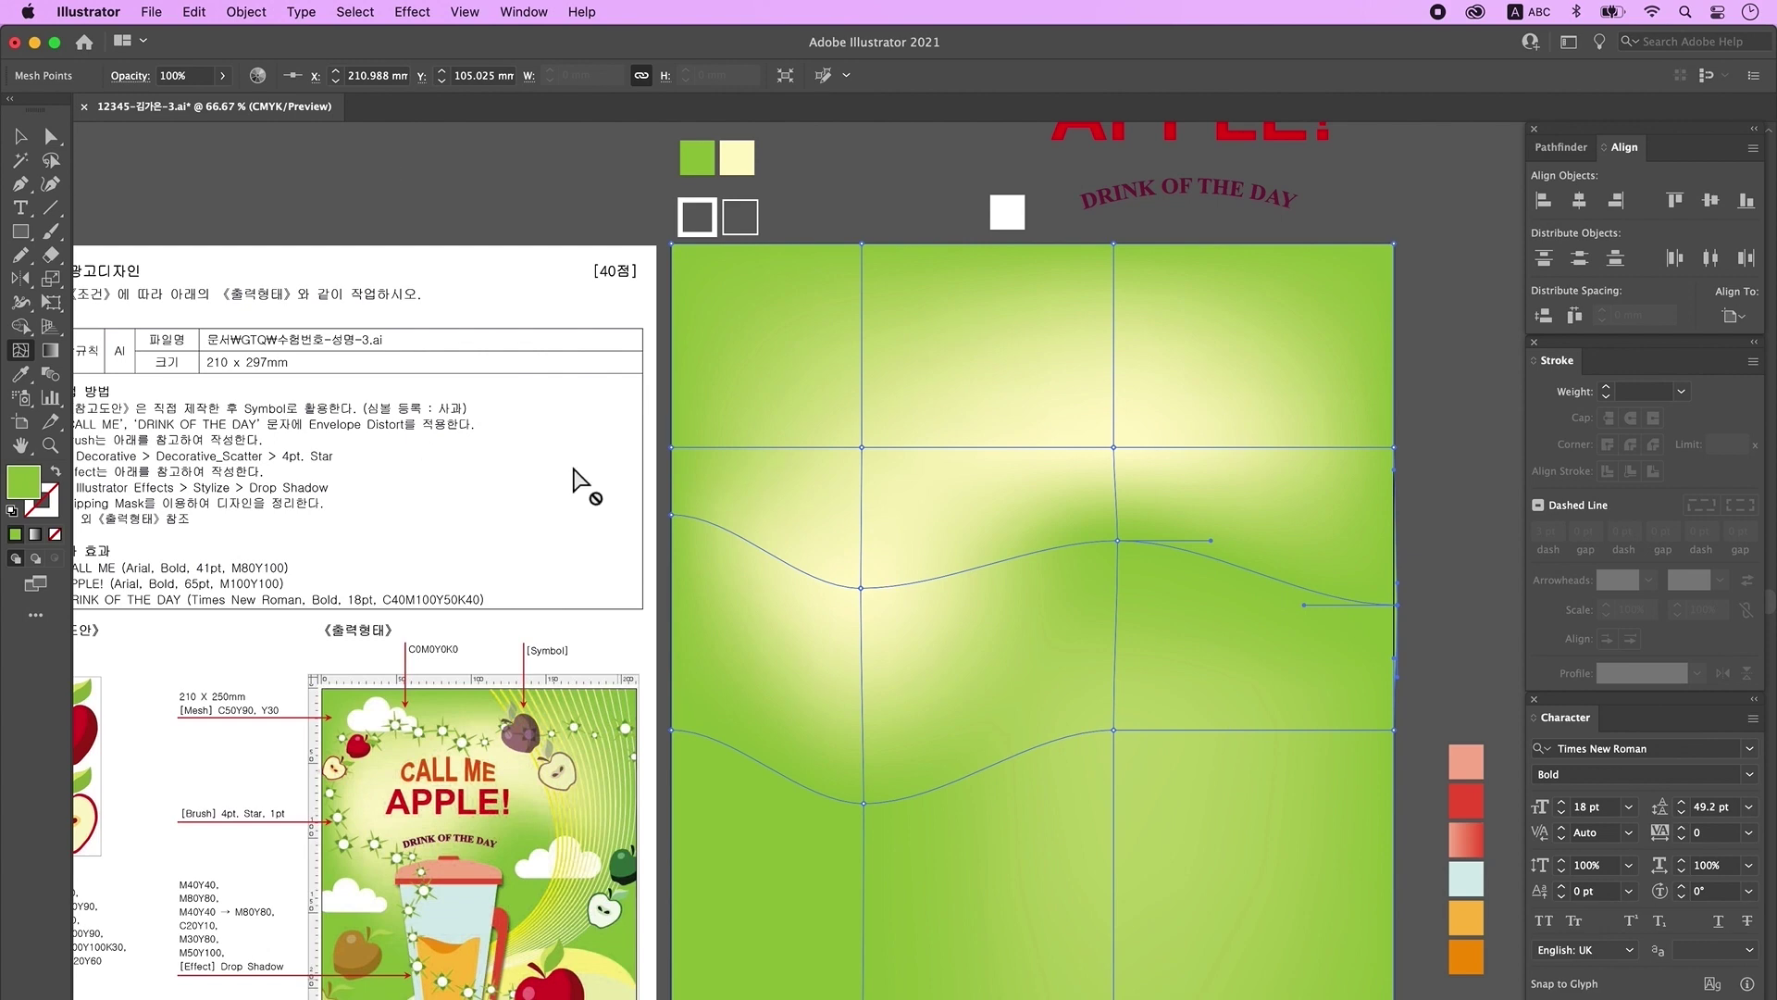
{"action": "key", "text": "super+2"}
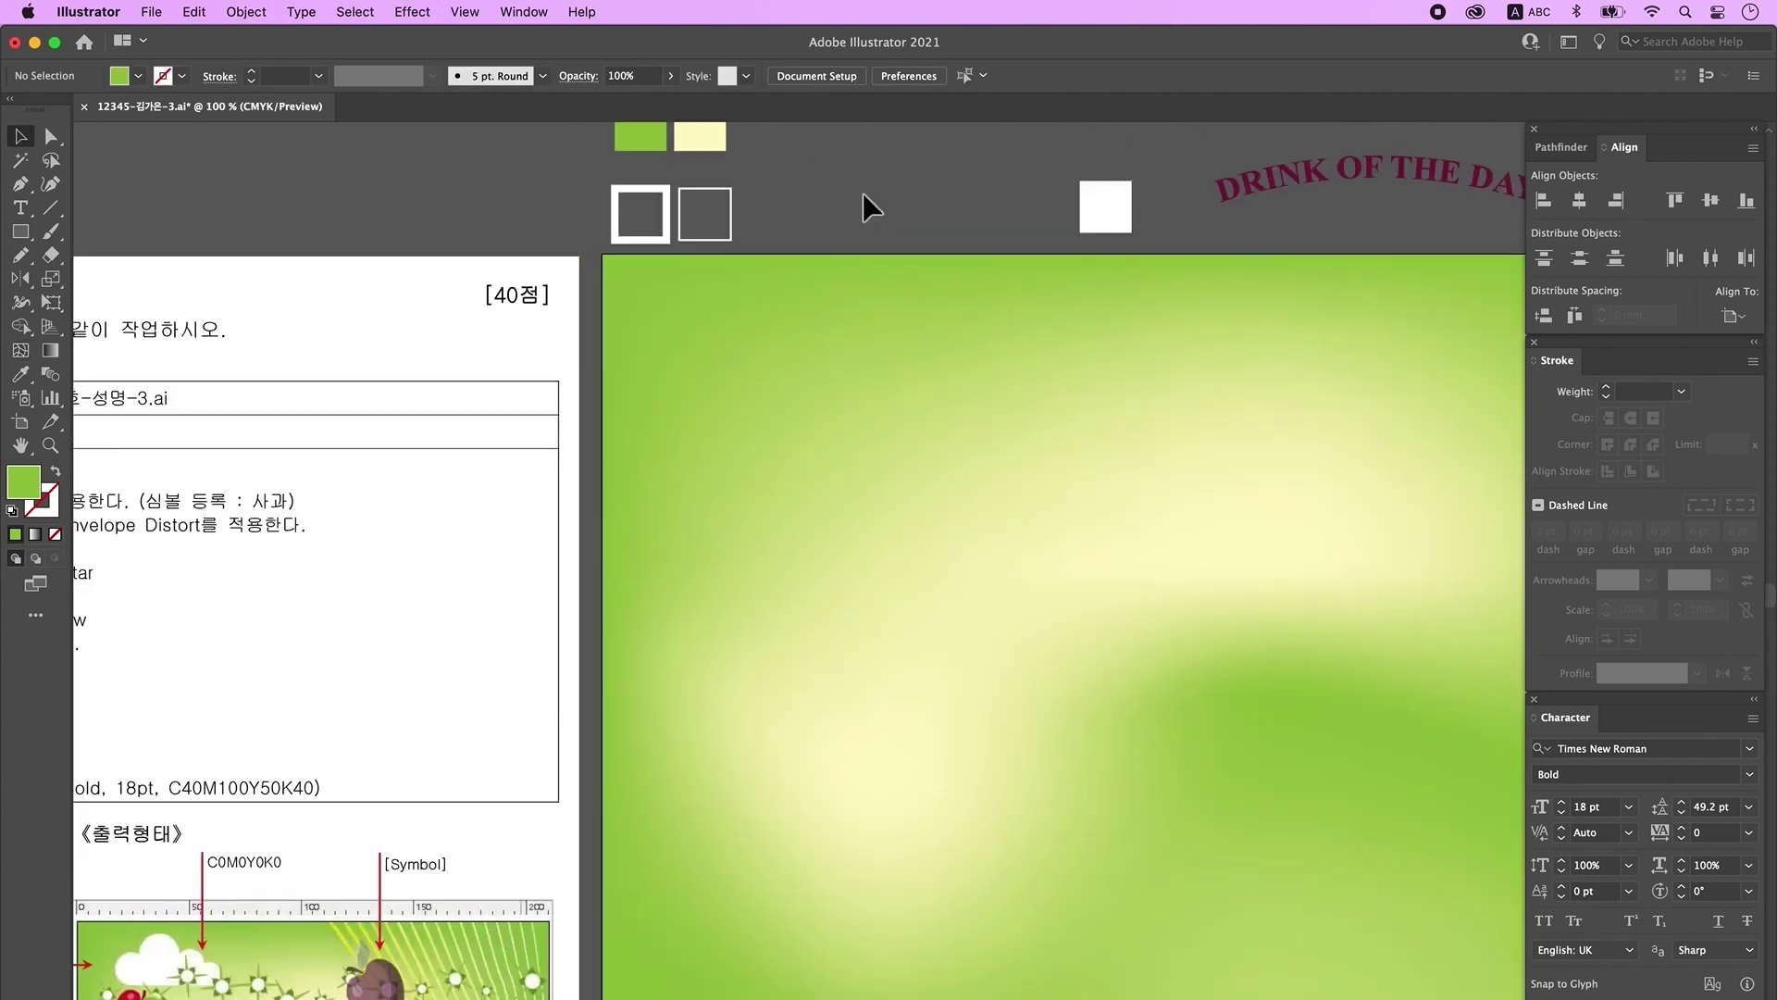
Step: Draw a white circle about 18 mm across in the upper left of the background, using the white swatch colour
{"action": "left_click_drag", "start_coordinate": [514, 601], "coordinate": [583, 422]}
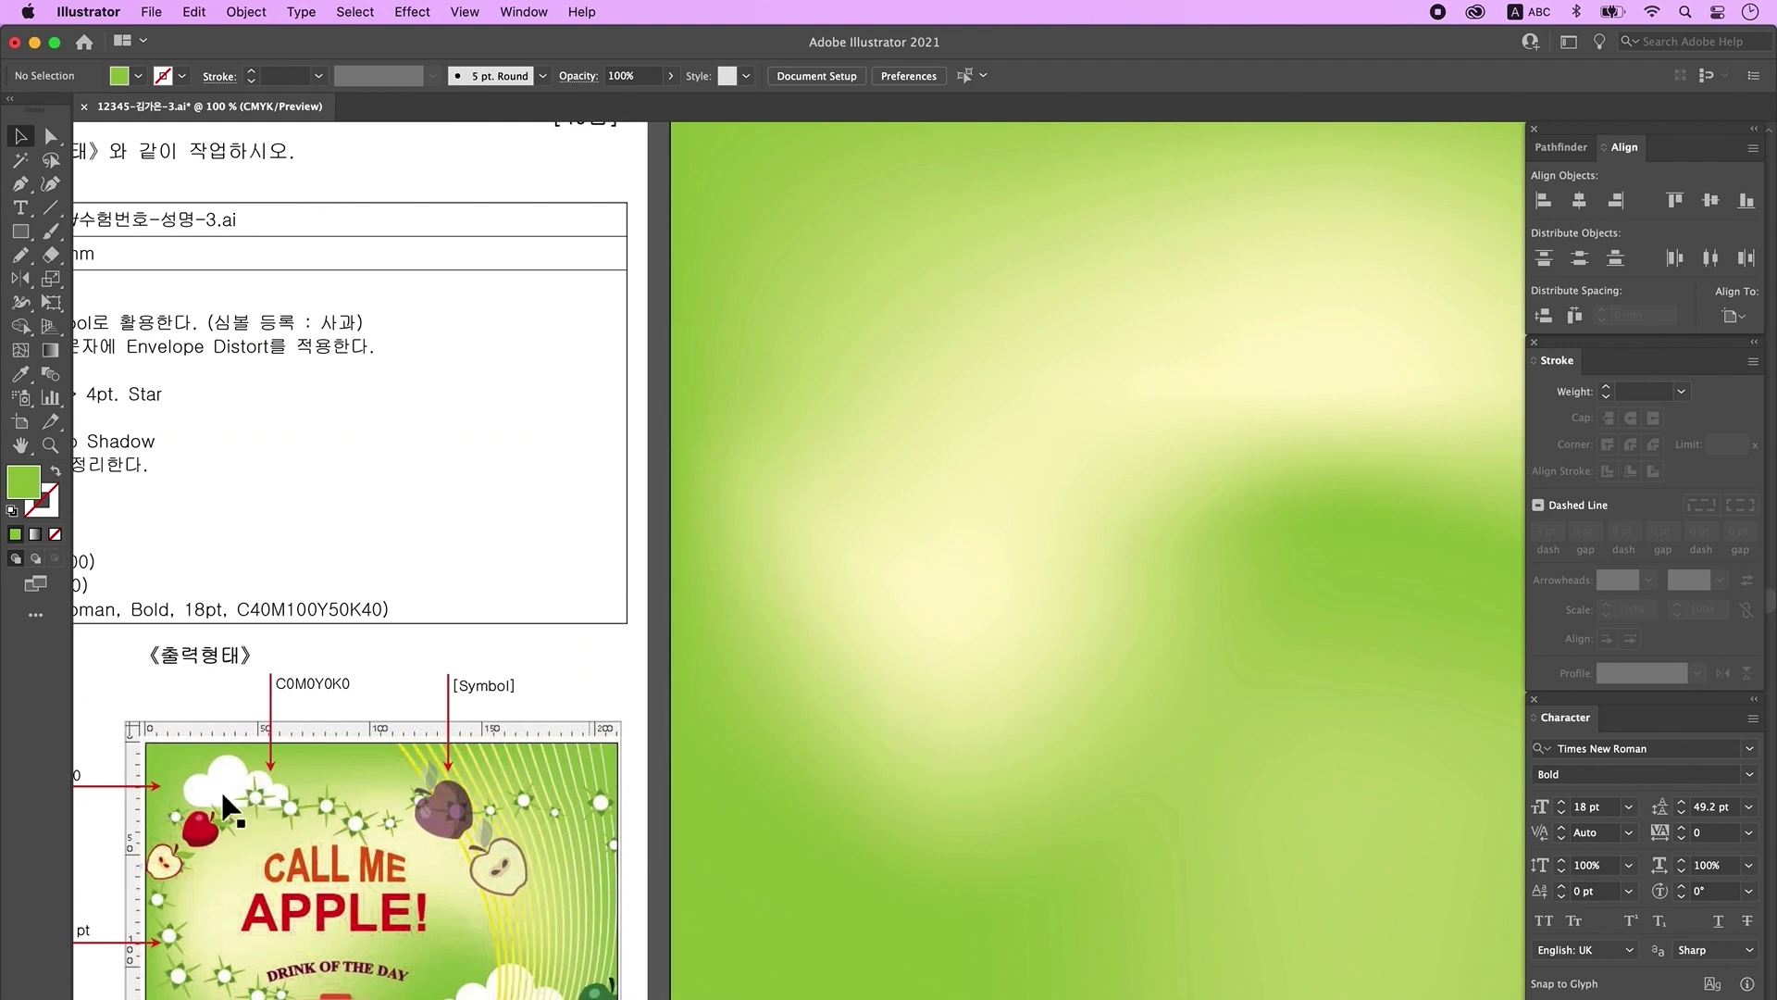
{"action": "left_click_drag", "start_coordinate": [864, 544], "coordinate": [806, 726]}
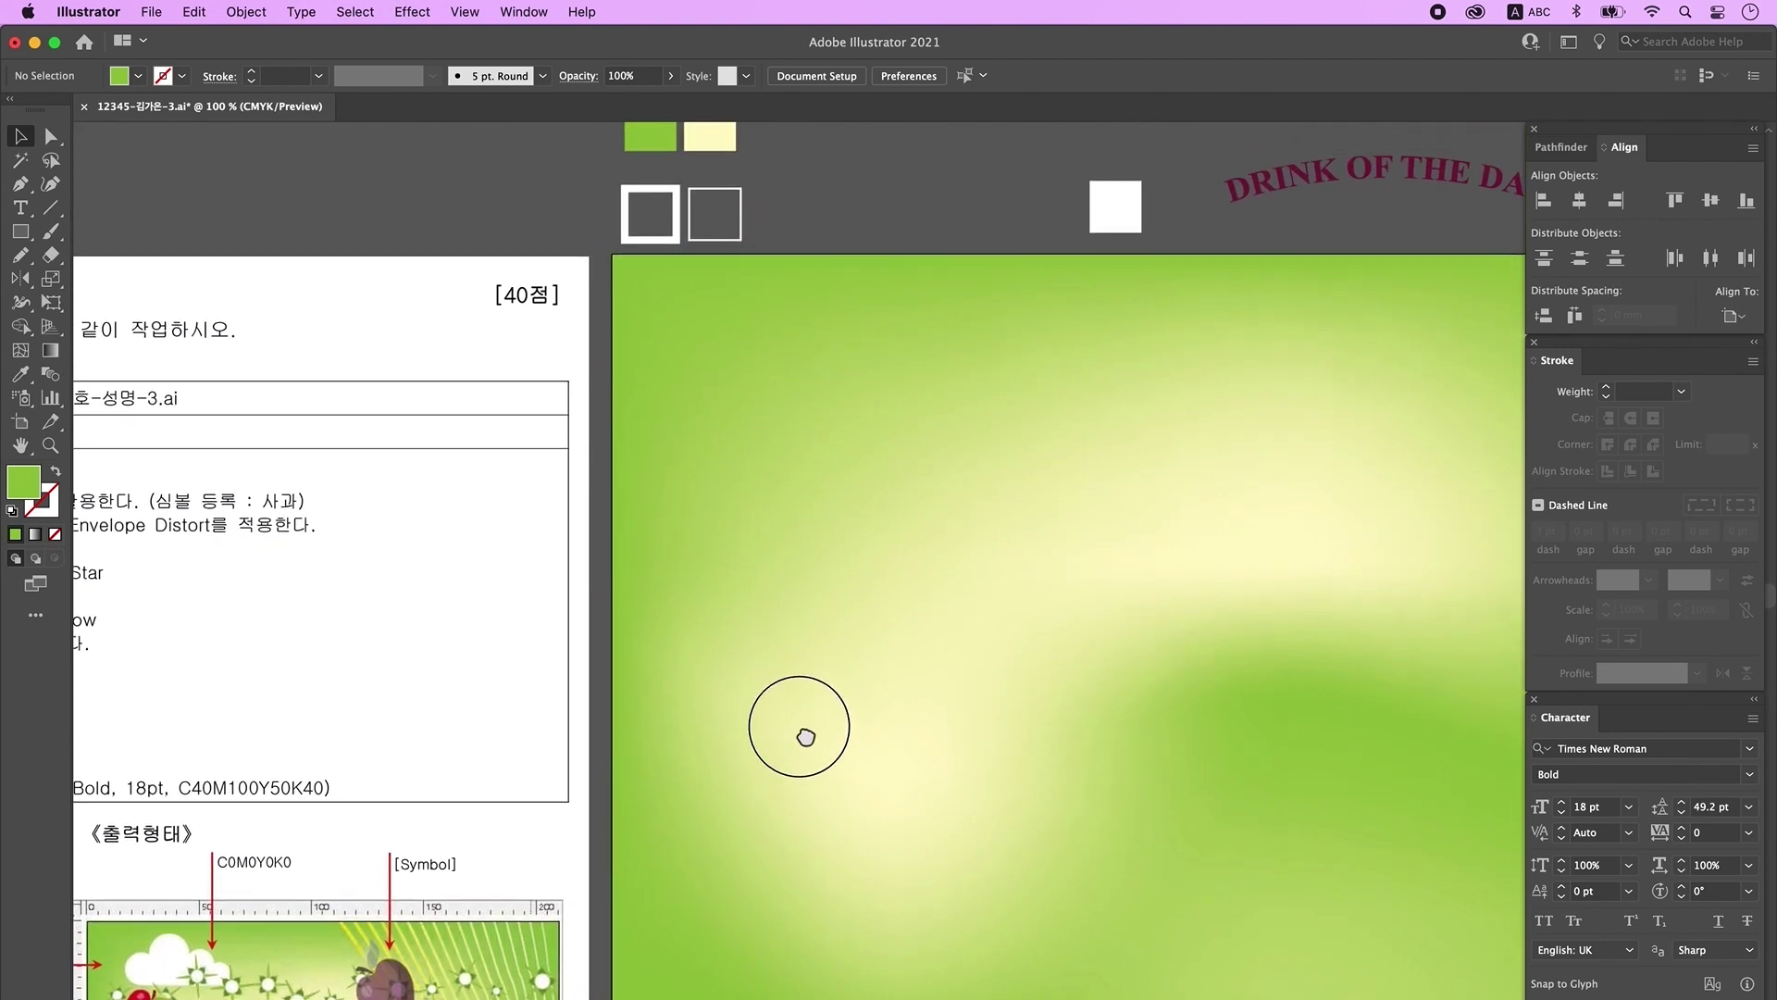
{"action": "left_click", "coordinate": [1113, 215]}
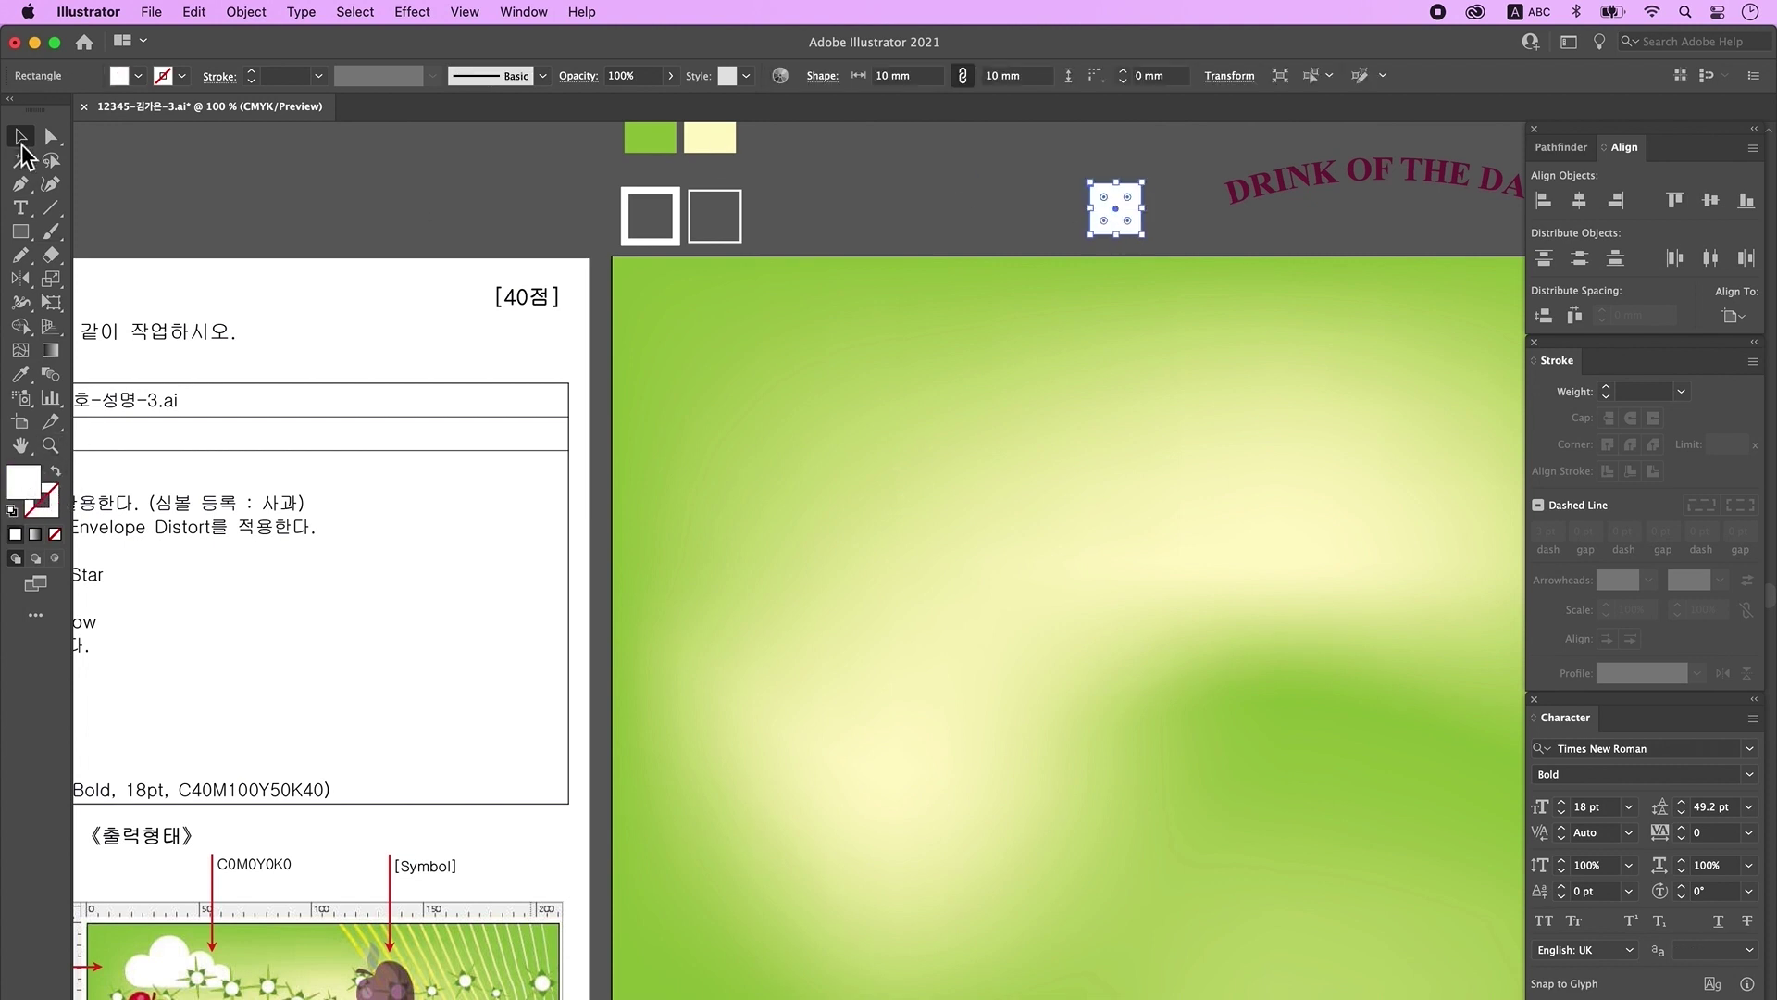
{"action": "left_click", "coordinate": [23, 234]}
{"action": "left_click_drag", "start_coordinate": [28, 248], "coordinate": [109, 278]}
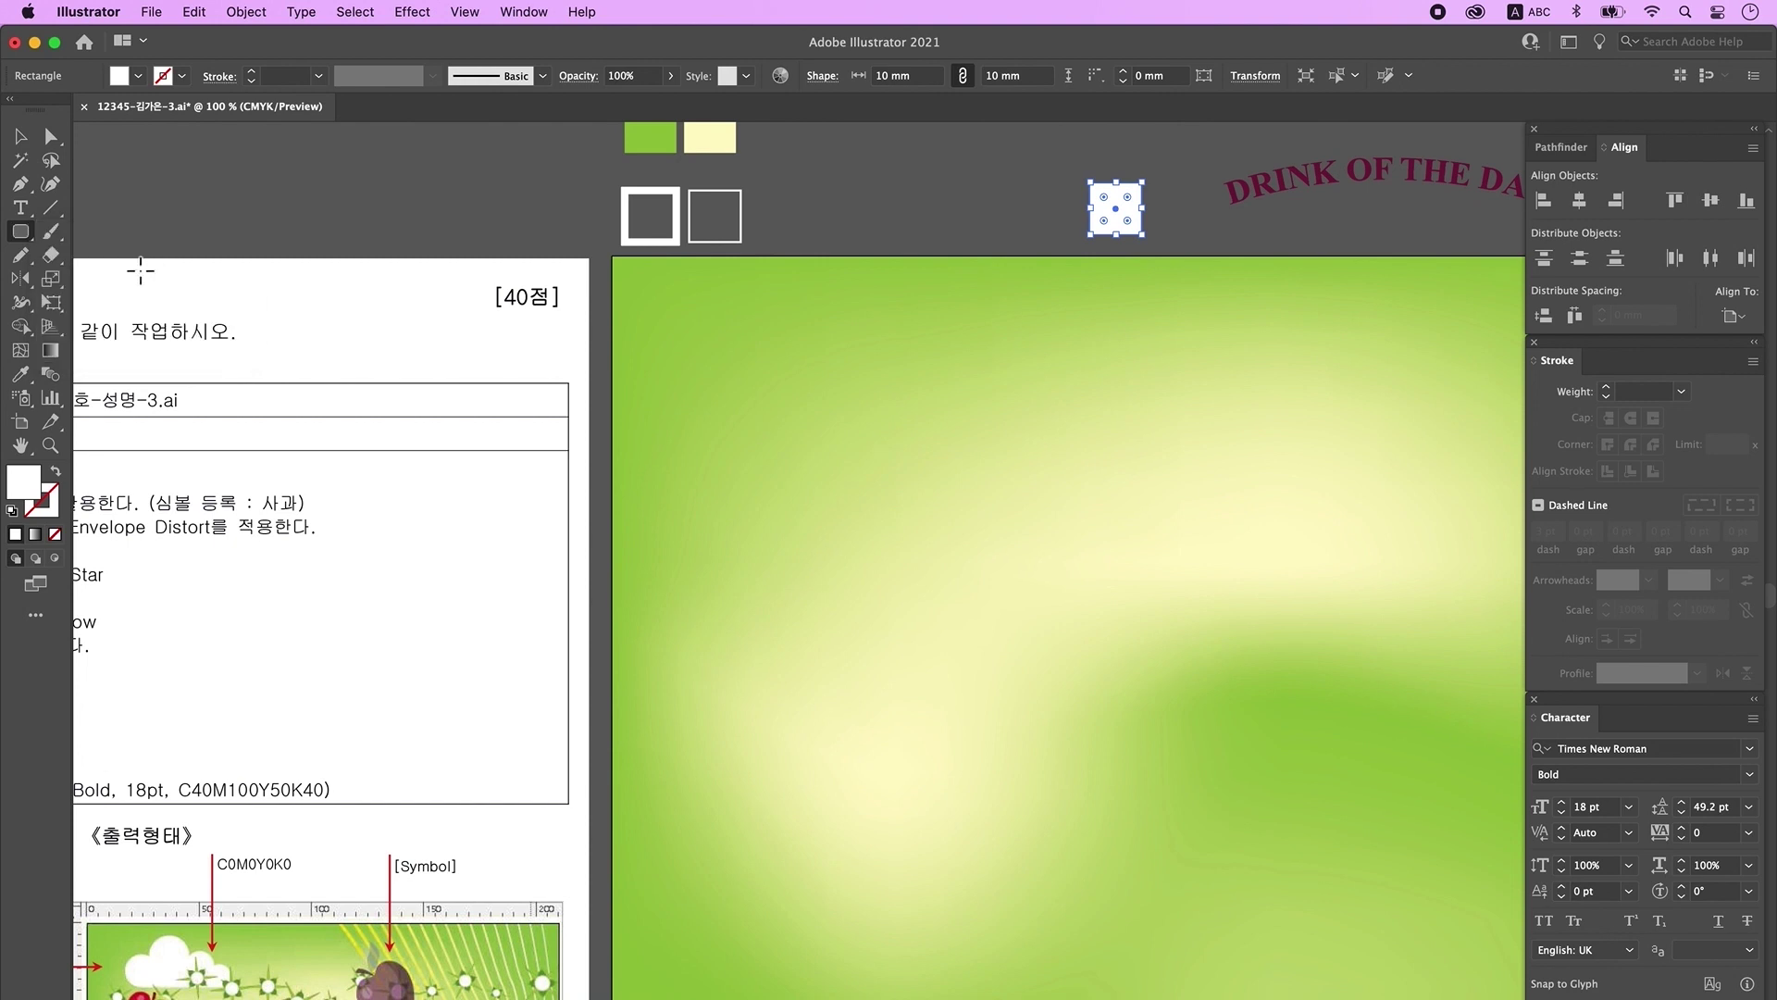
{"action": "scroll", "coordinate": [883, 448], "scroll_direction": "down", "scroll_amount": 2}
{"action": "left_click_drag", "start_coordinate": [833, 404], "coordinate": [924, 497]}
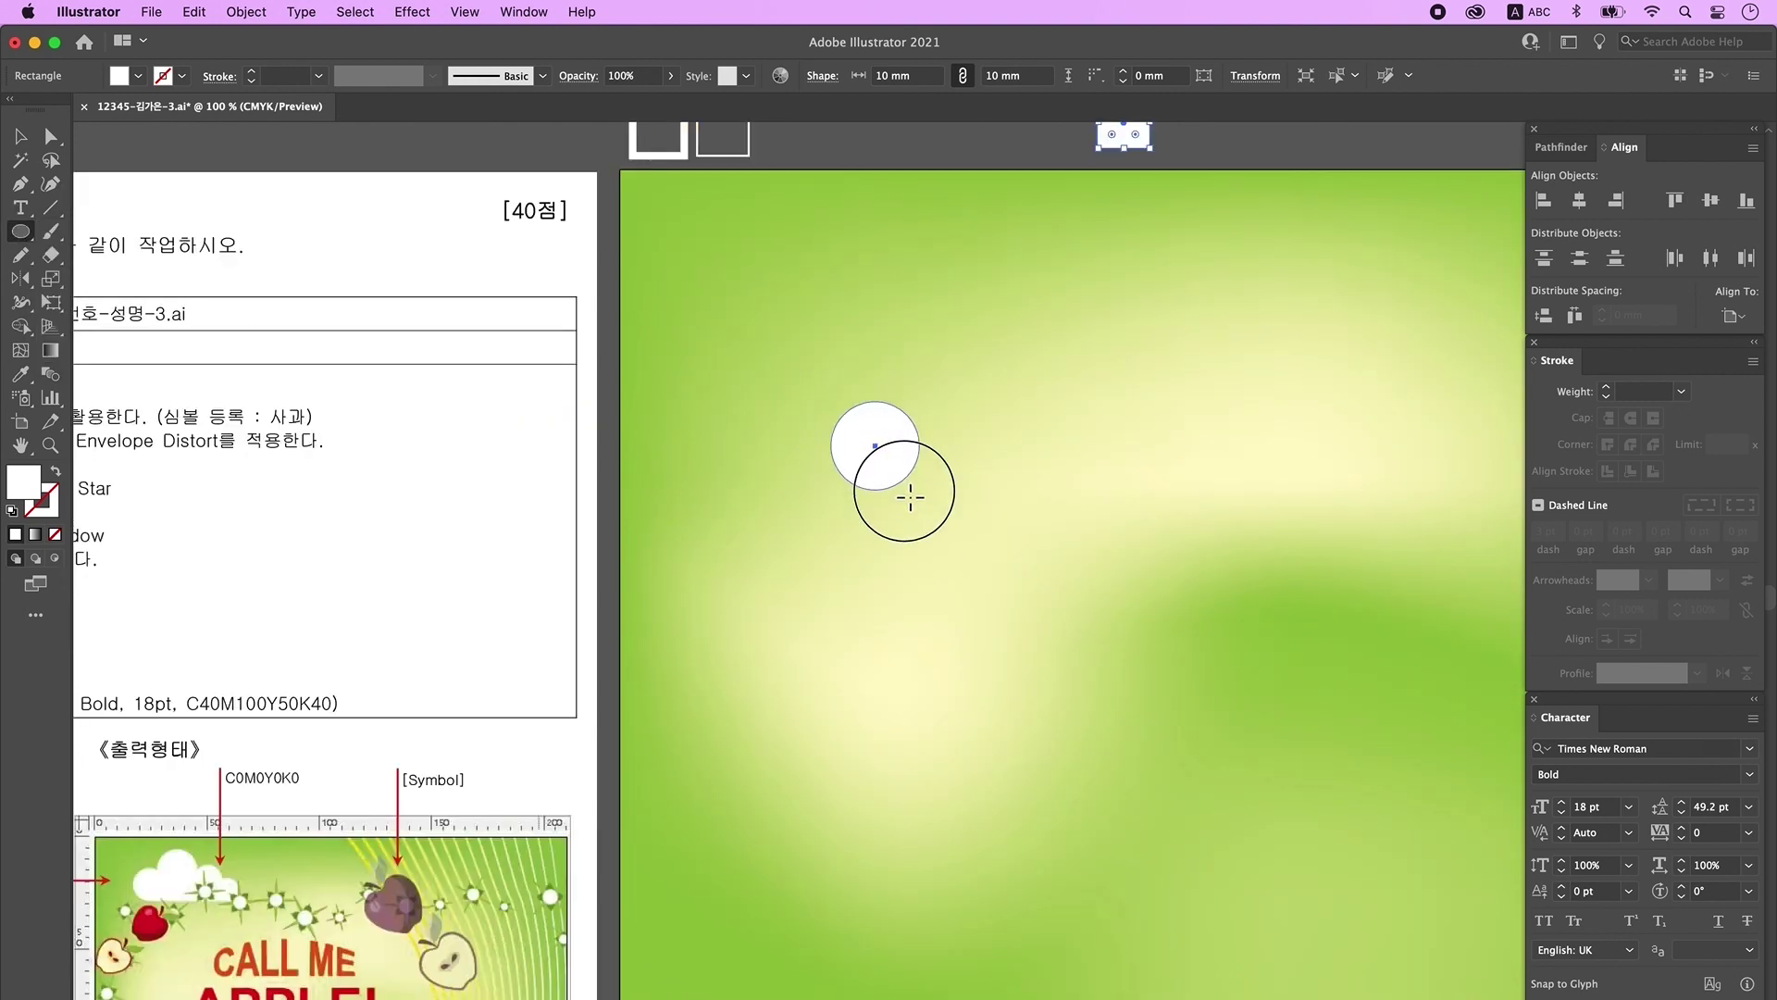
Step: Duplicate the white circle and place a smaller copy, about 15 mm across, at its lower left
{"action": "left_click", "coordinate": [20, 136]}
{"action": "left_click_drag", "start_coordinate": [884, 460], "coordinate": [845, 493]}
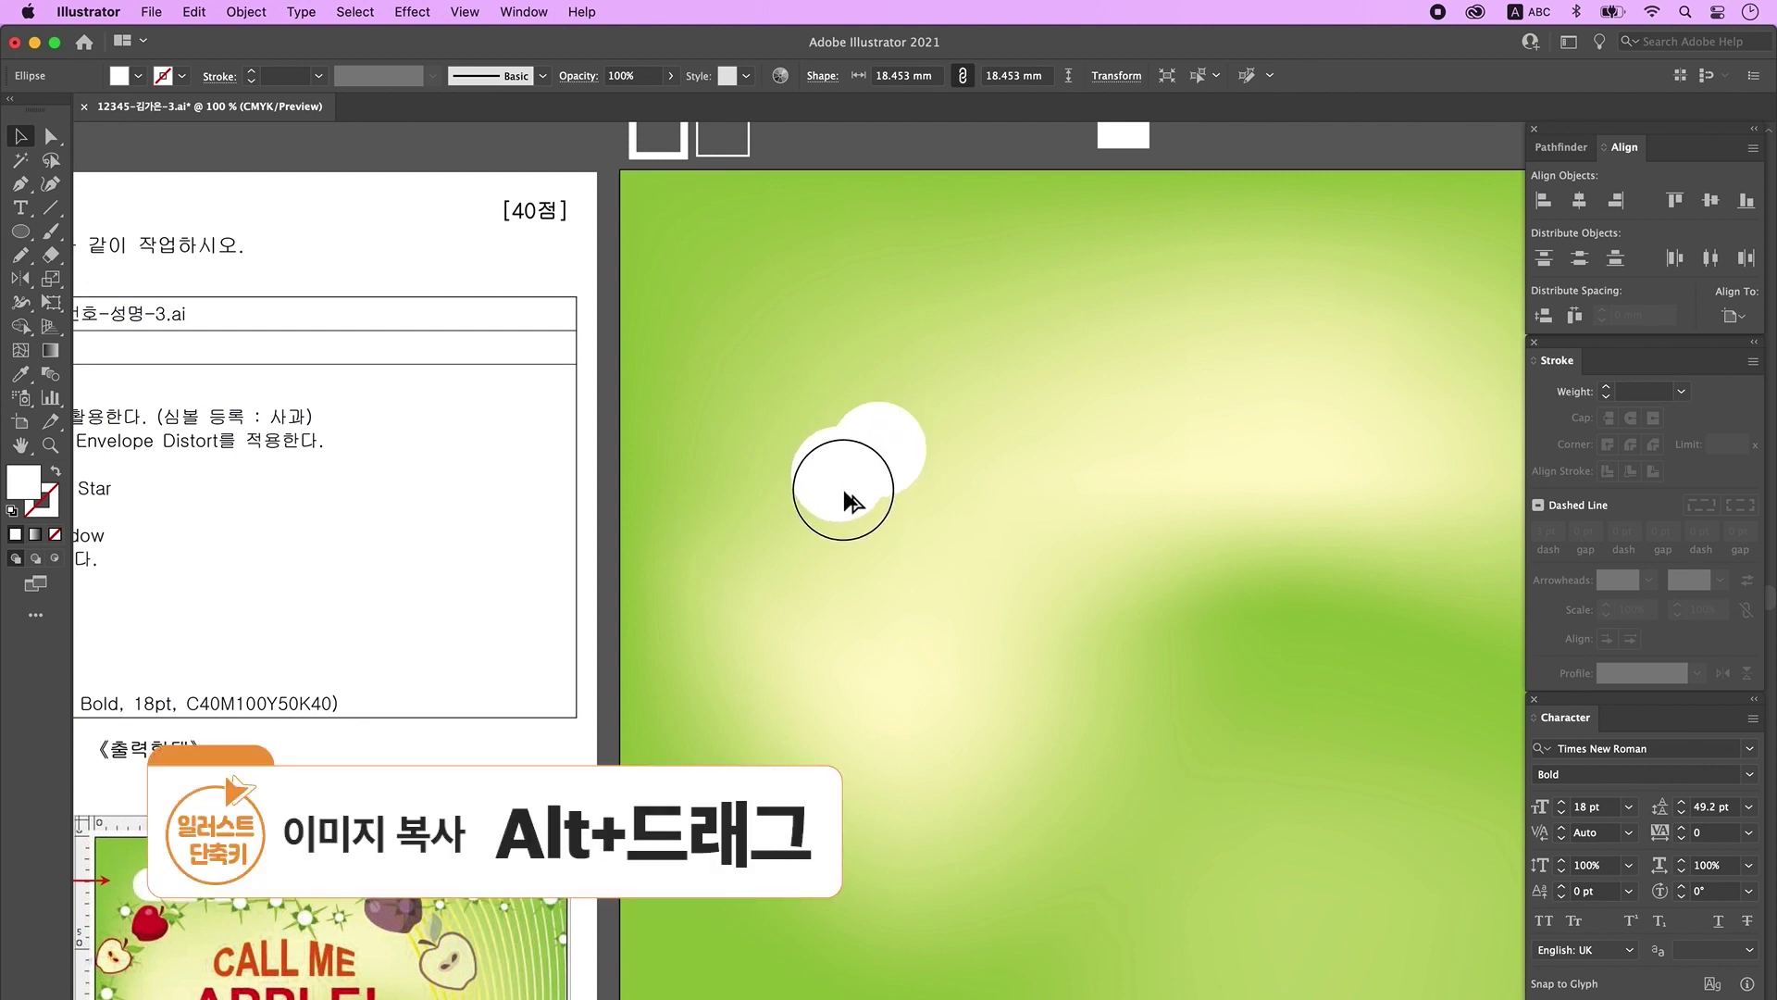
{"action": "left_click_drag", "start_coordinate": [887, 426], "coordinate": [814, 489]}
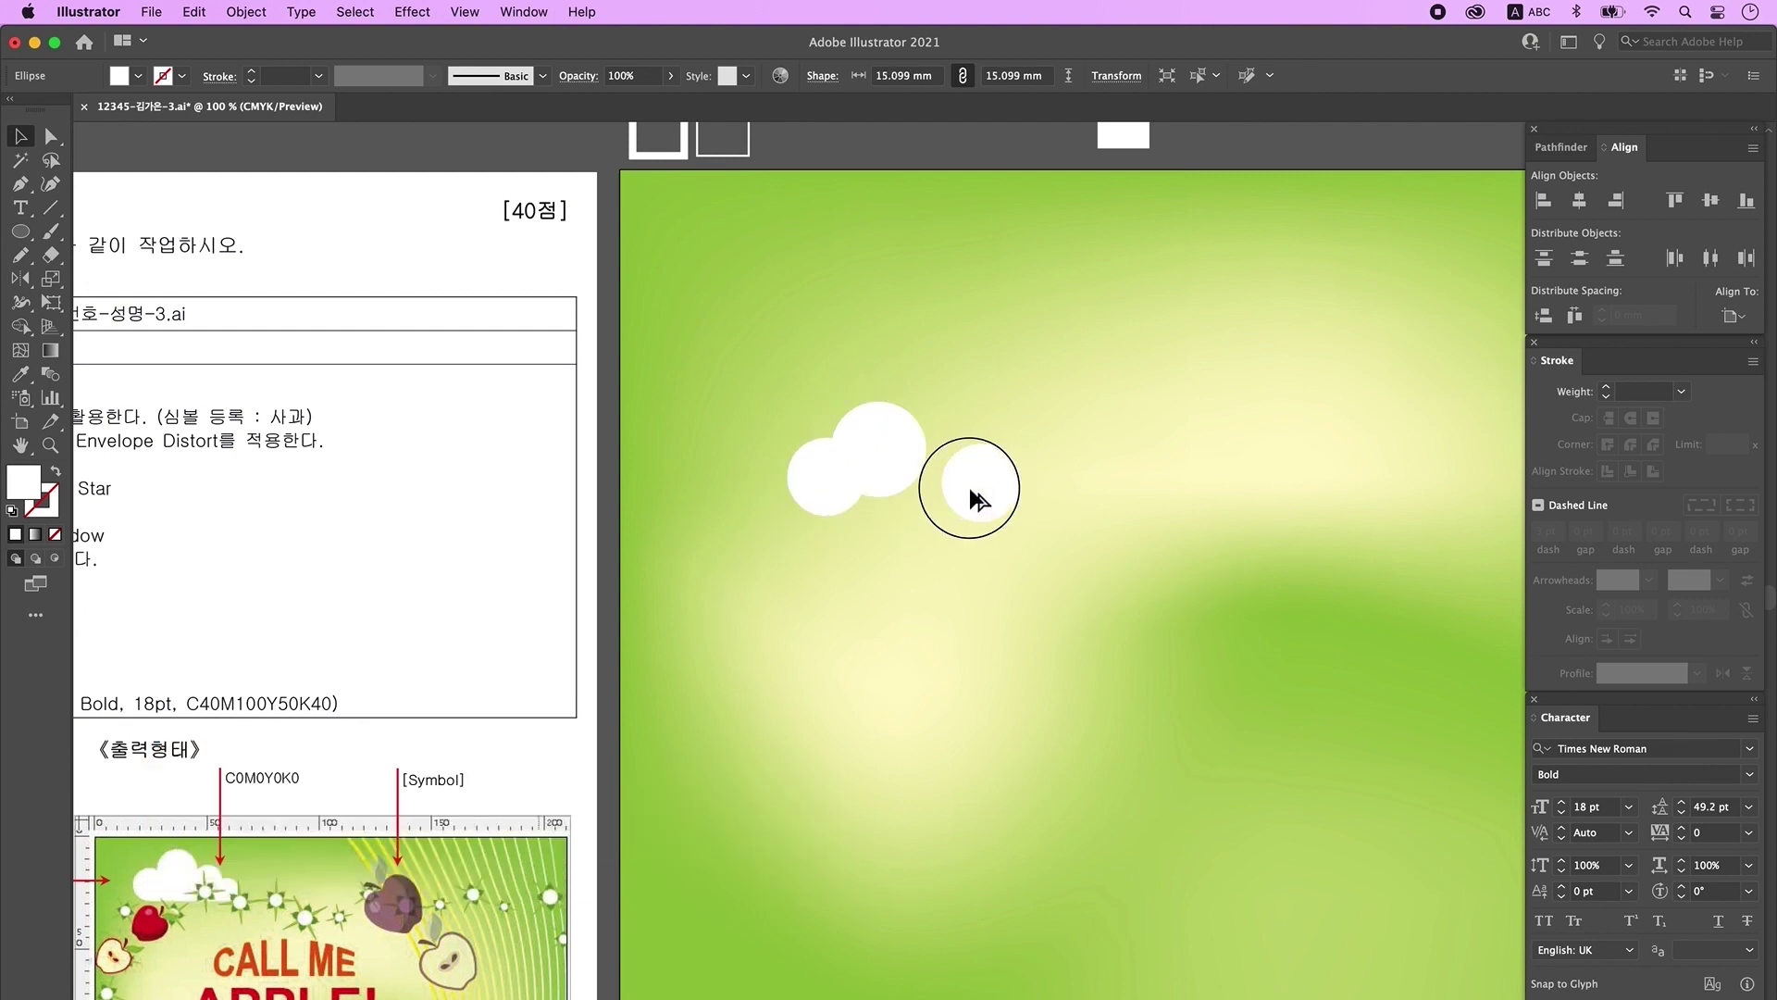
Step: Add two progressively smaller circle copies to the right of the large circle to form the cloud's bumps
{"action": "mouse_move", "coordinate": [969, 487]}
{"action": "left_mouse_down"}
{"action": "mouse_move", "coordinate": [931, 467]}
{"action": "mouse_move", "coordinate": [991, 492]}
{"action": "left_mouse_up"}
{"action": "left_click_drag", "start_coordinate": [826, 482], "coordinate": [820, 489]}
{"action": "left_click", "coordinate": [933, 484]}
{"action": "left_click", "coordinate": [975, 488], "text": "shift"}
{"action": "left_click_drag", "start_coordinate": [975, 488], "coordinate": [1010, 512]}
{"action": "left_click", "coordinate": [1070, 505]}
{"action": "left_click", "coordinate": [991, 488]}
Step: Draw a white rectangle across the lower part of the circles as the cloud's flat base
{"action": "key", "text": "m"}
{"action": "left_click_drag", "start_coordinate": [24, 235], "coordinate": [138, 237]}
{"action": "left_click_drag", "start_coordinate": [811, 481], "coordinate": [1006, 531]}
{"action": "left_click_drag", "start_coordinate": [999, 597], "coordinate": [1205, 728]}
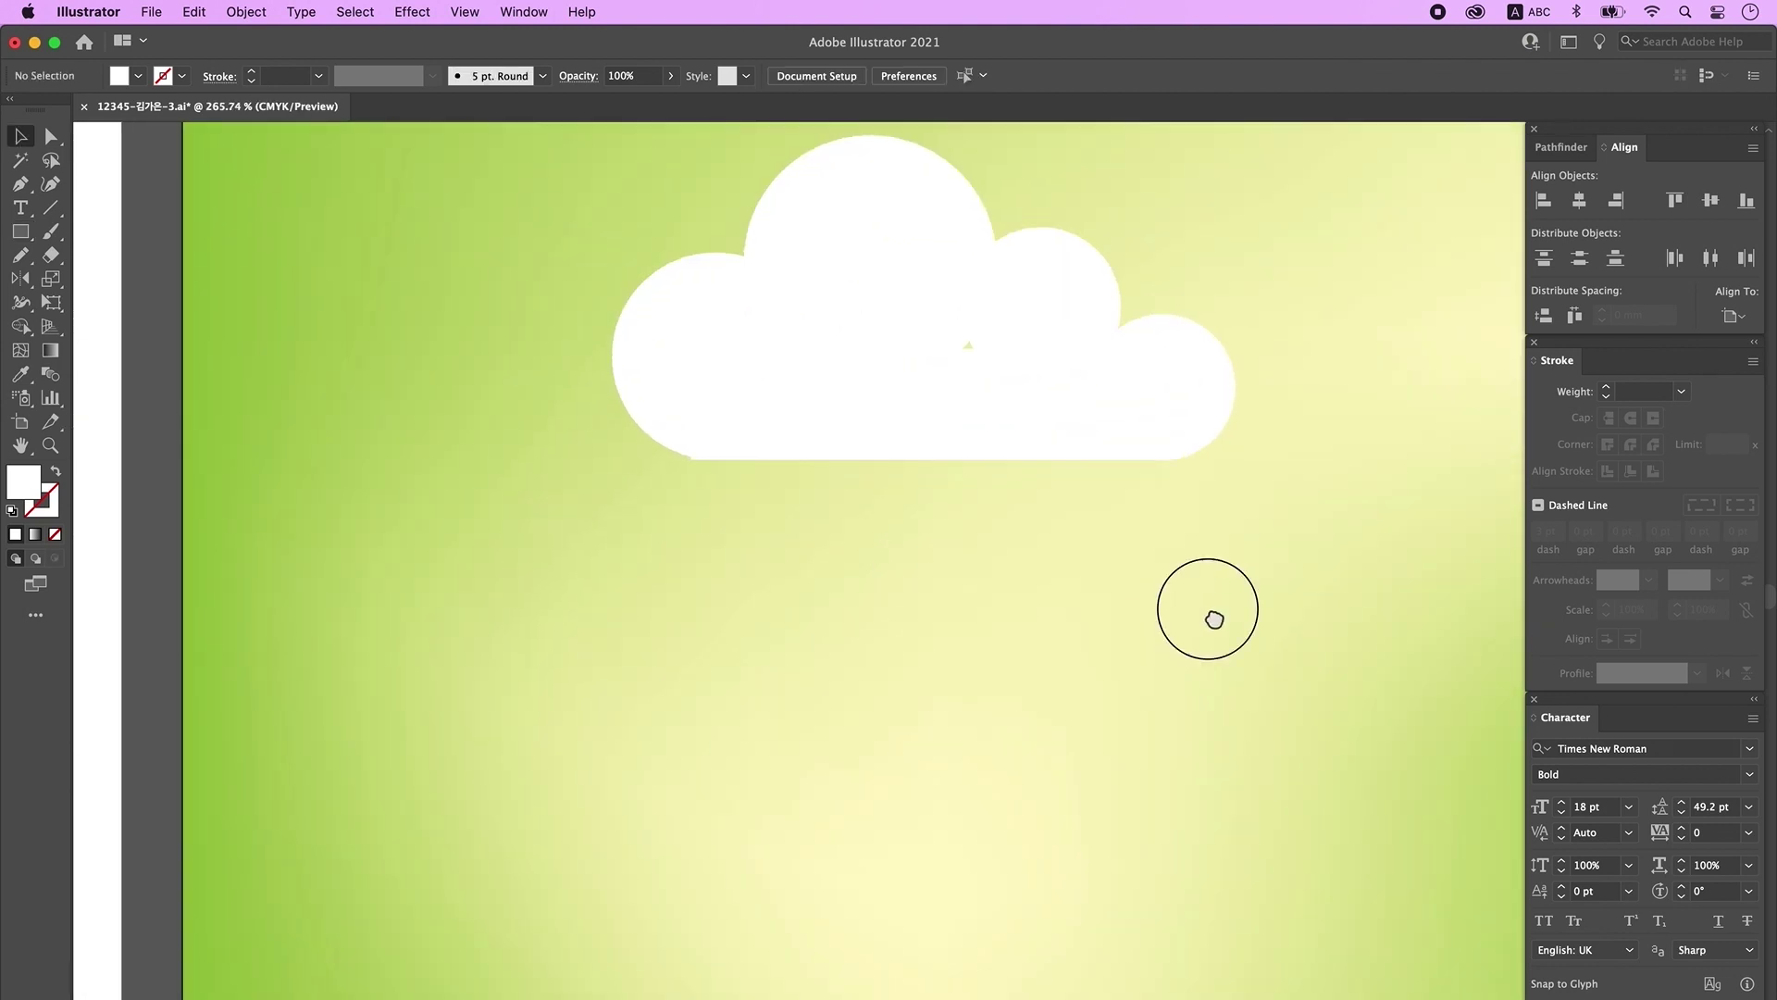
Step: Adjust the cloud's circles and base to close the small gap and even out the bottom edge
{"action": "left_click_drag", "start_coordinate": [1032, 630], "coordinate": [1070, 635]}
{"action": "left_click_drag", "start_coordinate": [718, 549], "coordinate": [727, 550]}
{"action": "left_click_drag", "start_coordinate": [787, 565], "coordinate": [788, 567]}
{"action": "left_click_drag", "start_coordinate": [531, 500], "coordinate": [1205, 583]}
{"action": "left_click", "coordinate": [1734, 316]}
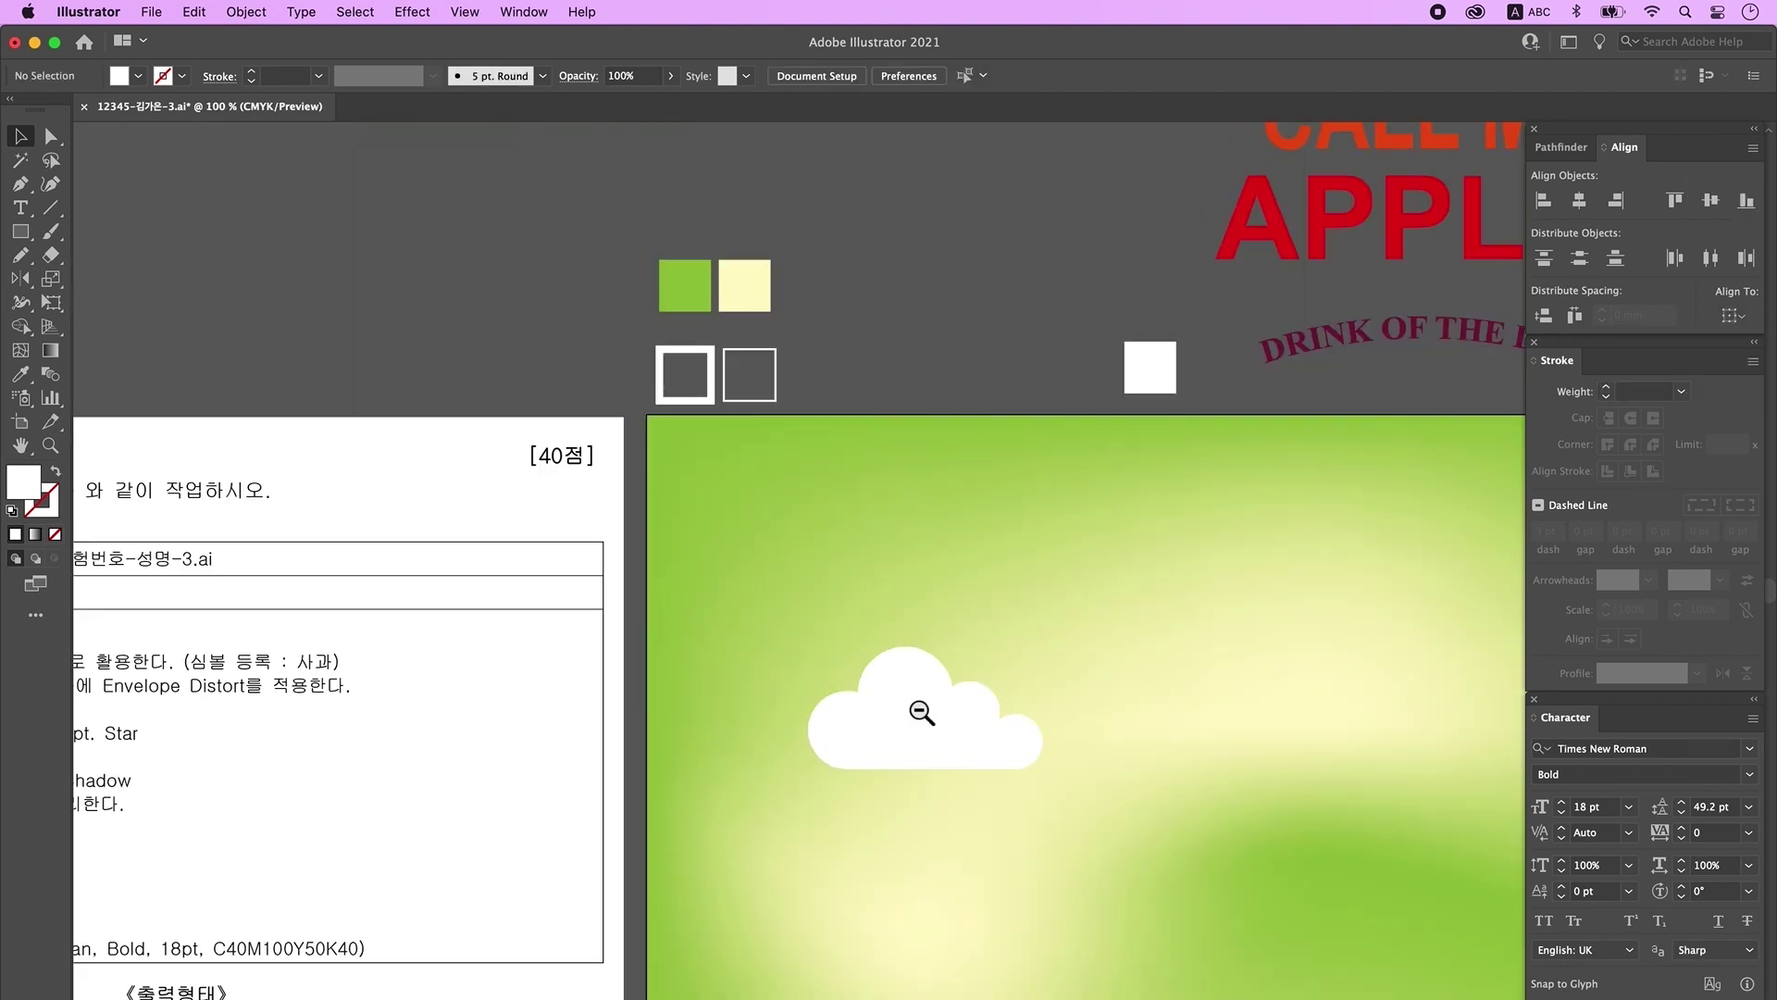
Step: Unite the four circles and the base rectangle into a single cloud shape
{"action": "scroll", "coordinate": [921, 714], "scroll_direction": "down", "scroll_amount": 2}
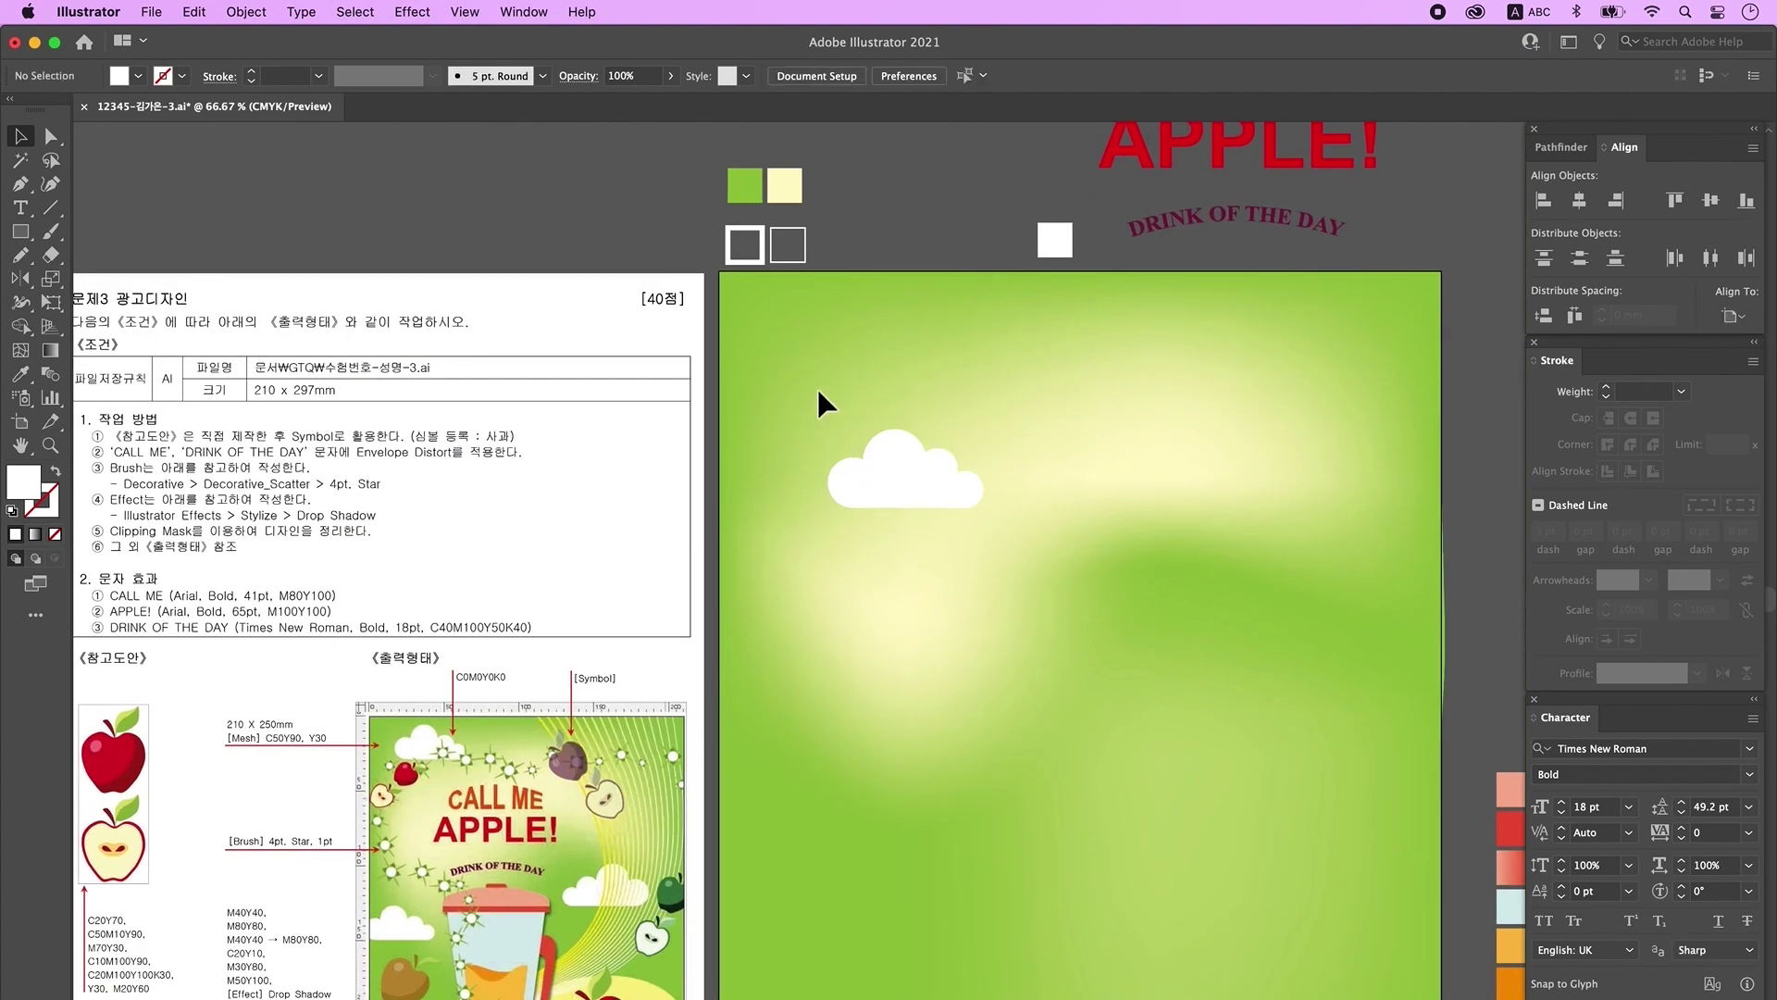
{"action": "left_click_drag", "start_coordinate": [820, 398], "coordinate": [1061, 557]}
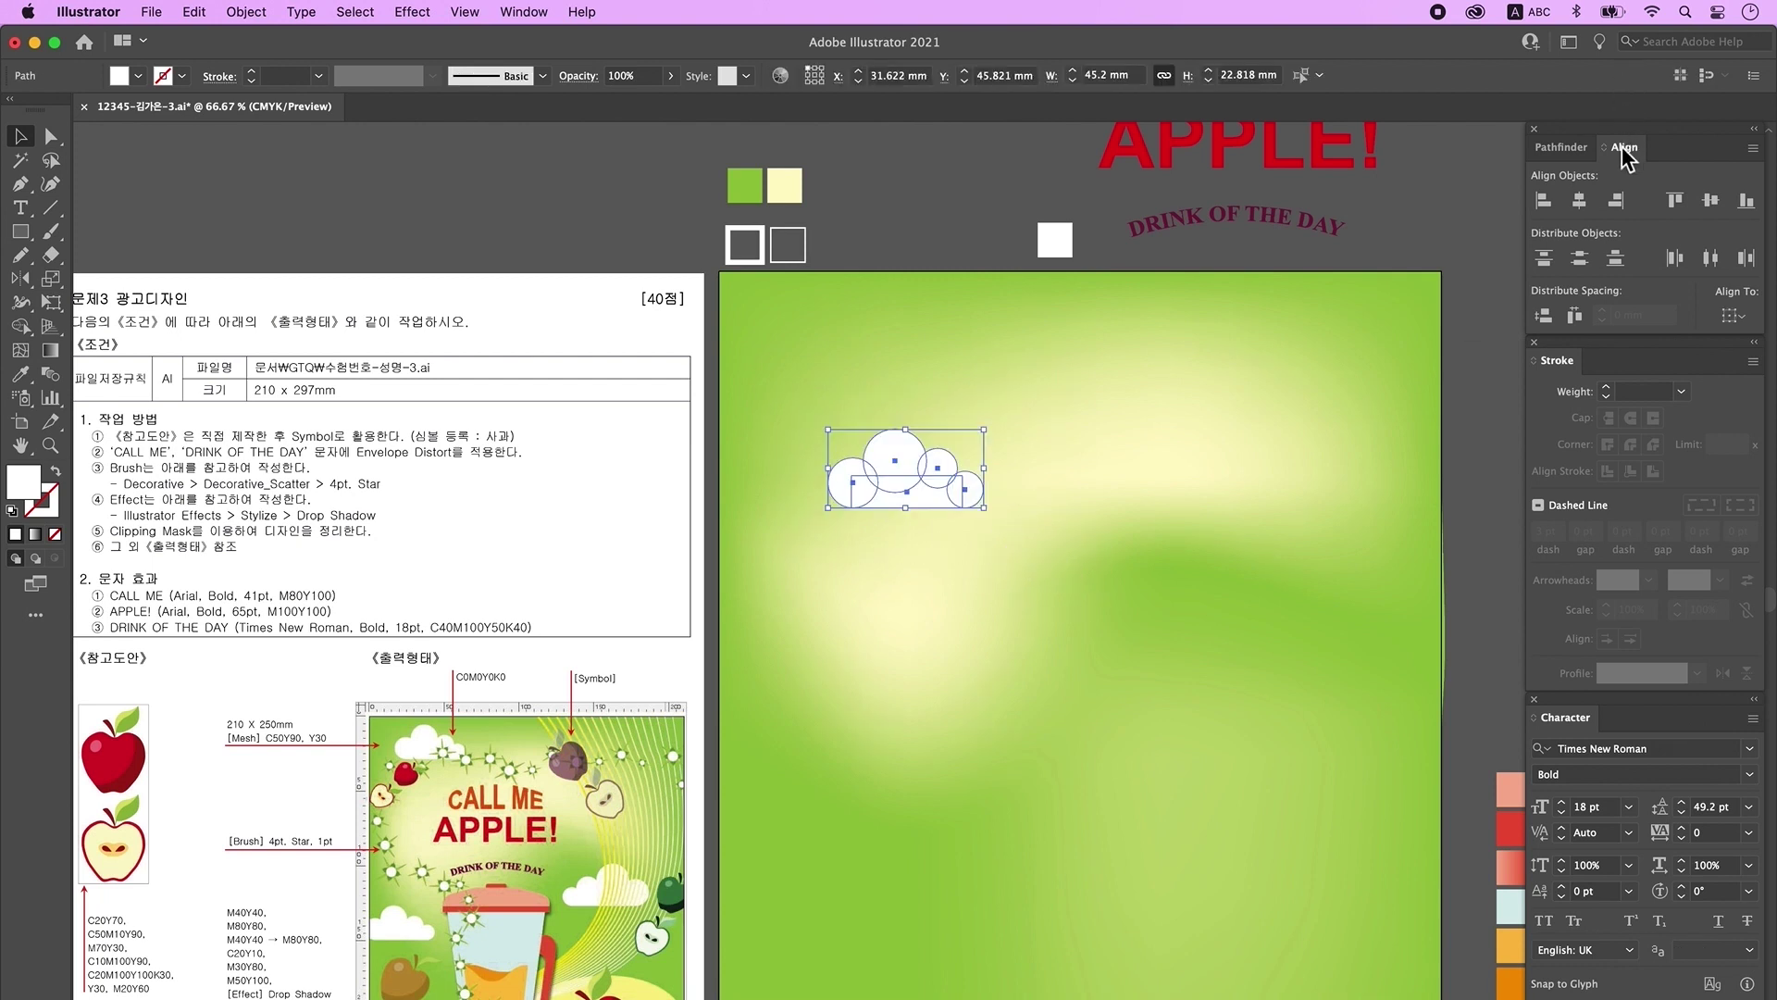
{"action": "left_click", "coordinate": [1562, 147]}
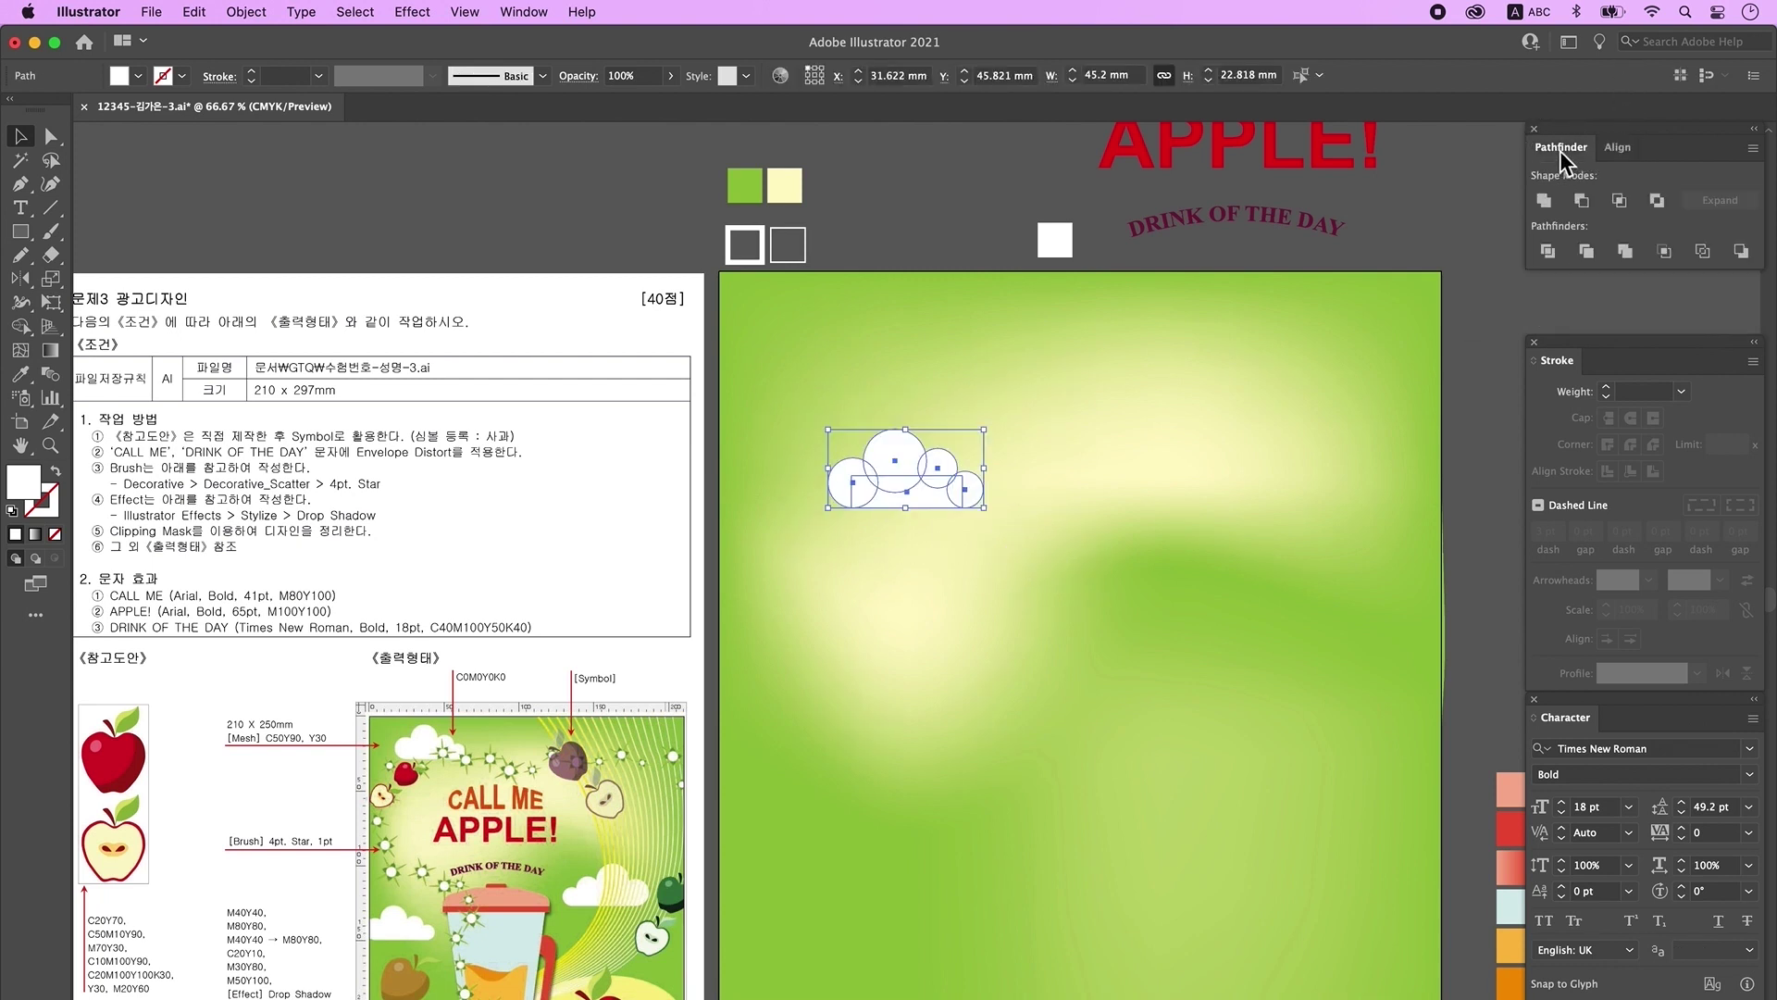
{"action": "left_click", "coordinate": [1544, 202]}
{"action": "left_click", "coordinate": [1158, 469]}
Step: Move the cloud to the poster's upper left and place copies across the left edge and right of centre
{"action": "left_click_drag", "start_coordinate": [901, 489], "coordinate": [859, 363]}
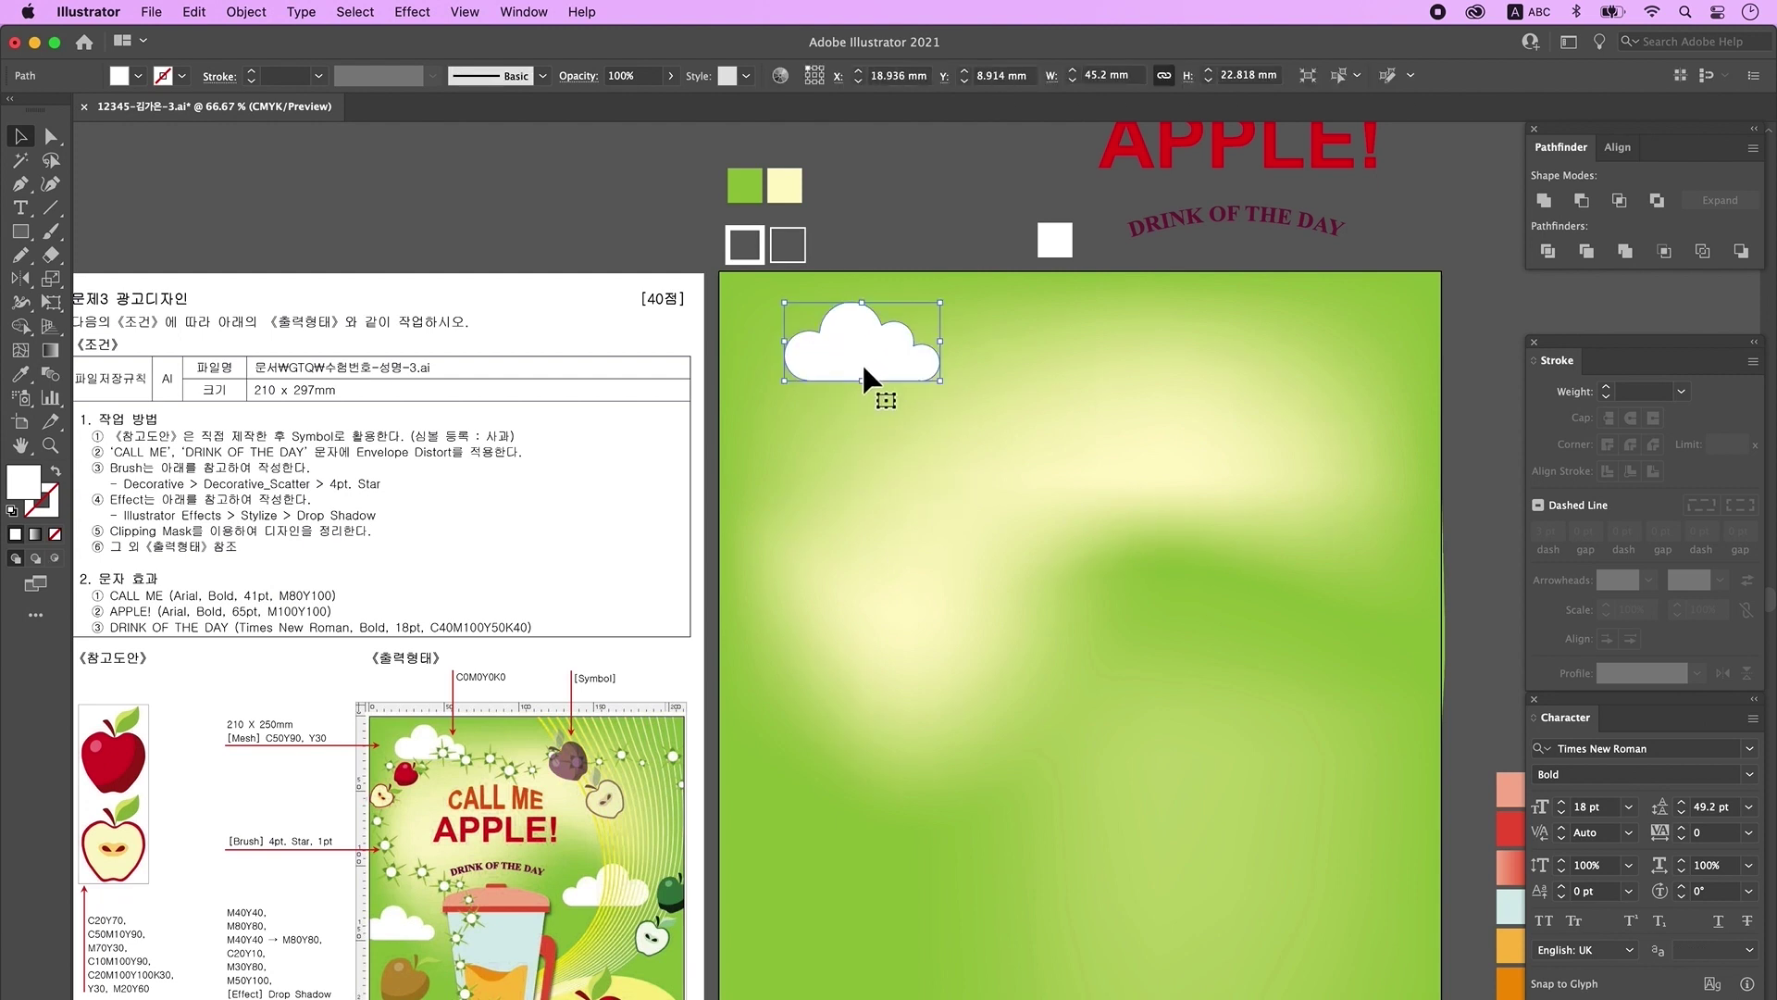
{"action": "left_click_drag", "start_coordinate": [863, 363], "coordinate": [1226, 635]}
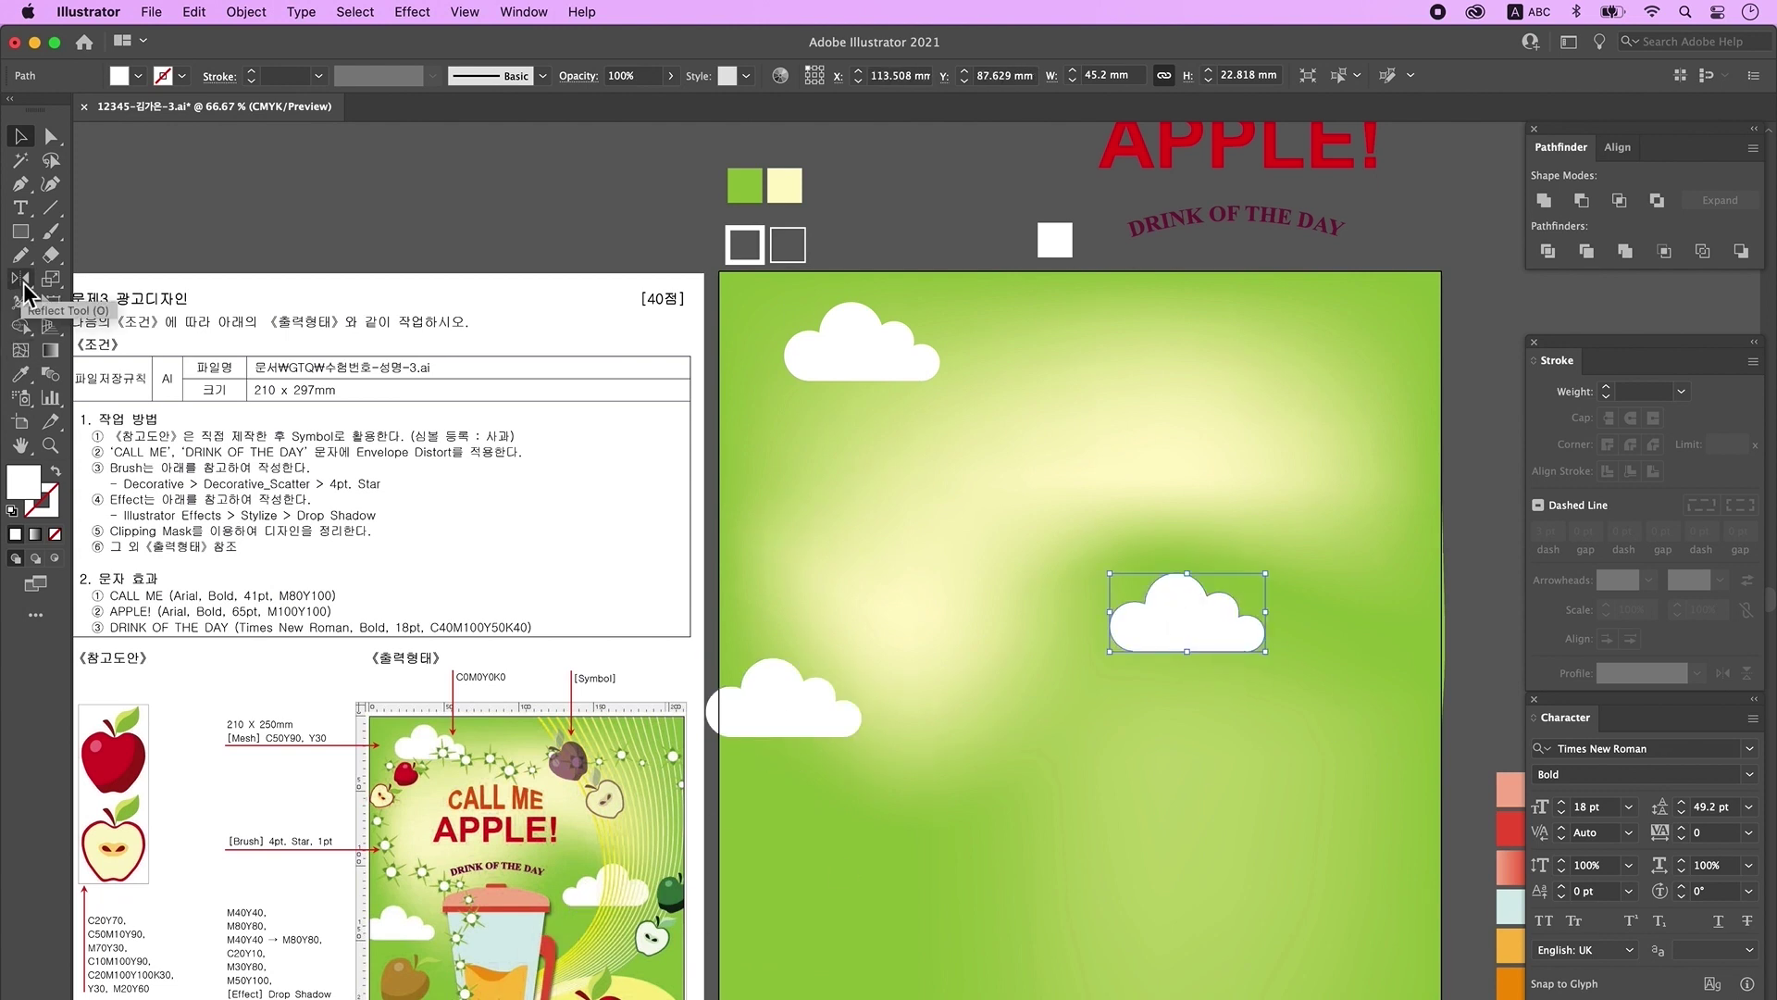
Step: Mirror the cloud copy on the right side and shift it slightly further right
{"action": "double_click", "coordinate": [24, 285]}
{"action": "left_click", "coordinate": [720, 561]}
{"action": "left_click", "coordinate": [21, 136]}
{"action": "left_click_drag", "start_coordinate": [1265, 626], "coordinate": [1298, 621]}
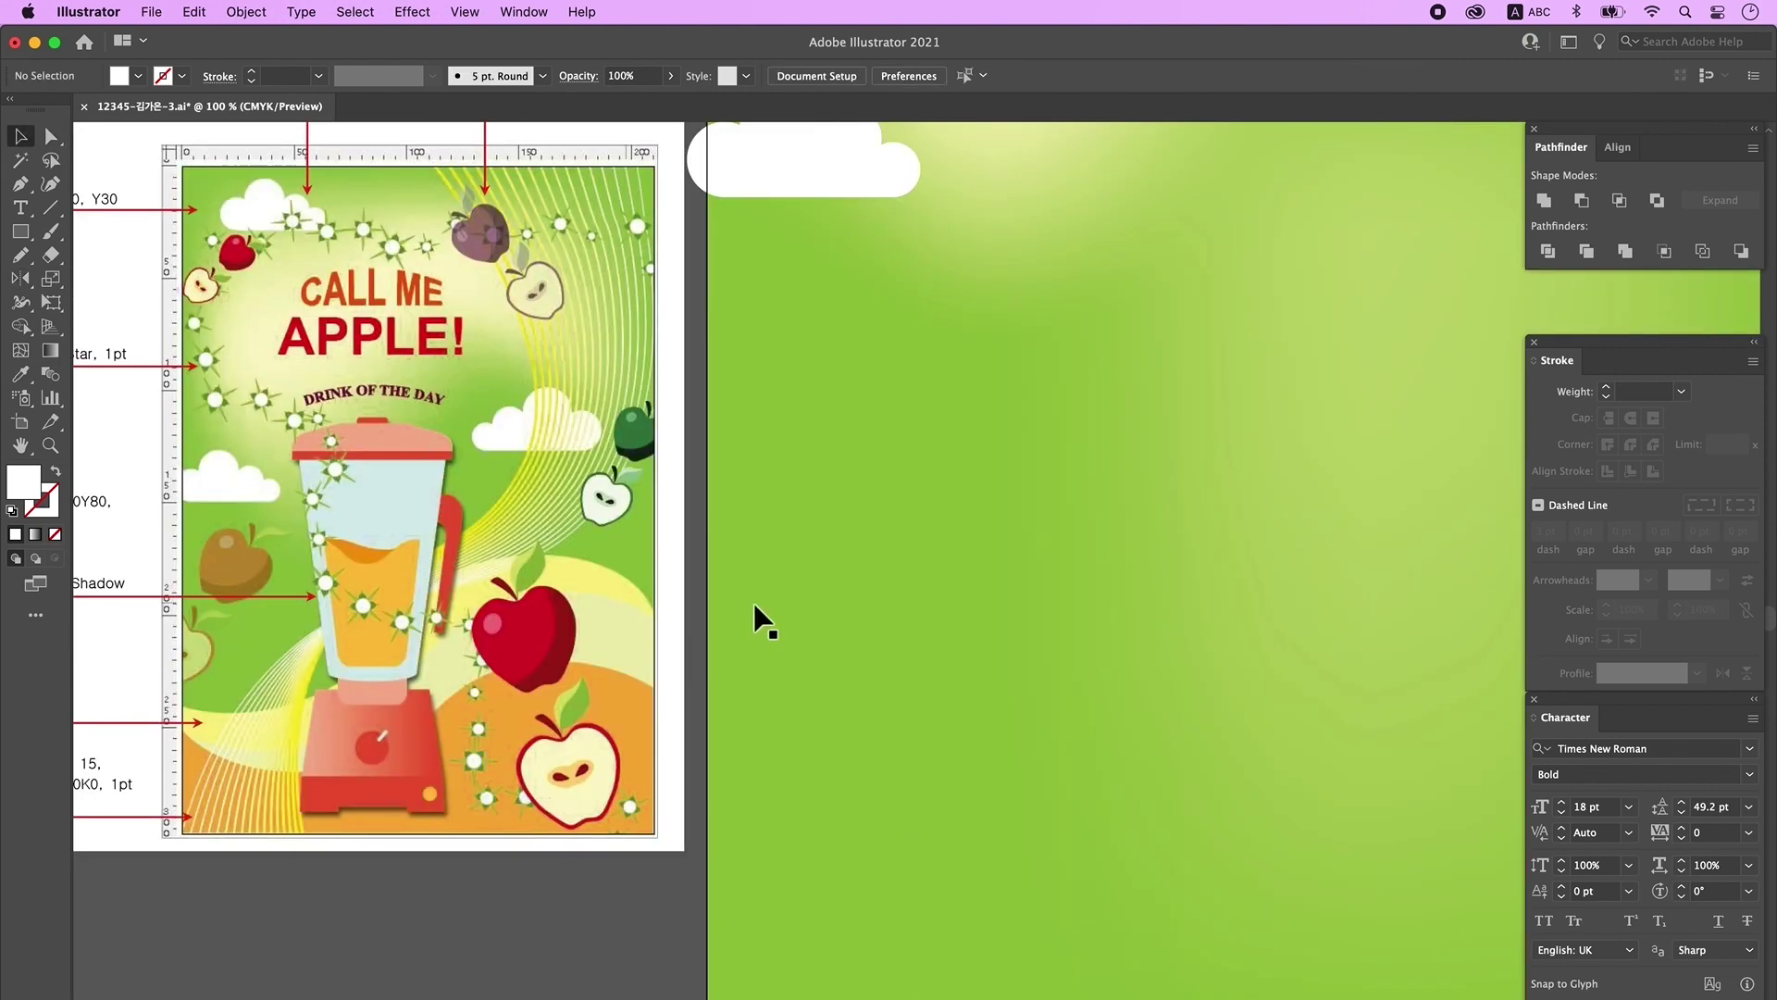
Step: Draw a white rounded rectangle about 56 mm wide and 25 mm high below the clouds for the blender lid
{"action": "left_click_drag", "start_coordinate": [975, 576], "coordinate": [923, 647]}
{"action": "left_click_drag", "start_coordinate": [1085, 527], "coordinate": [988, 531]}
{"action": "left_click_drag", "start_coordinate": [808, 513], "coordinate": [832, 526]}
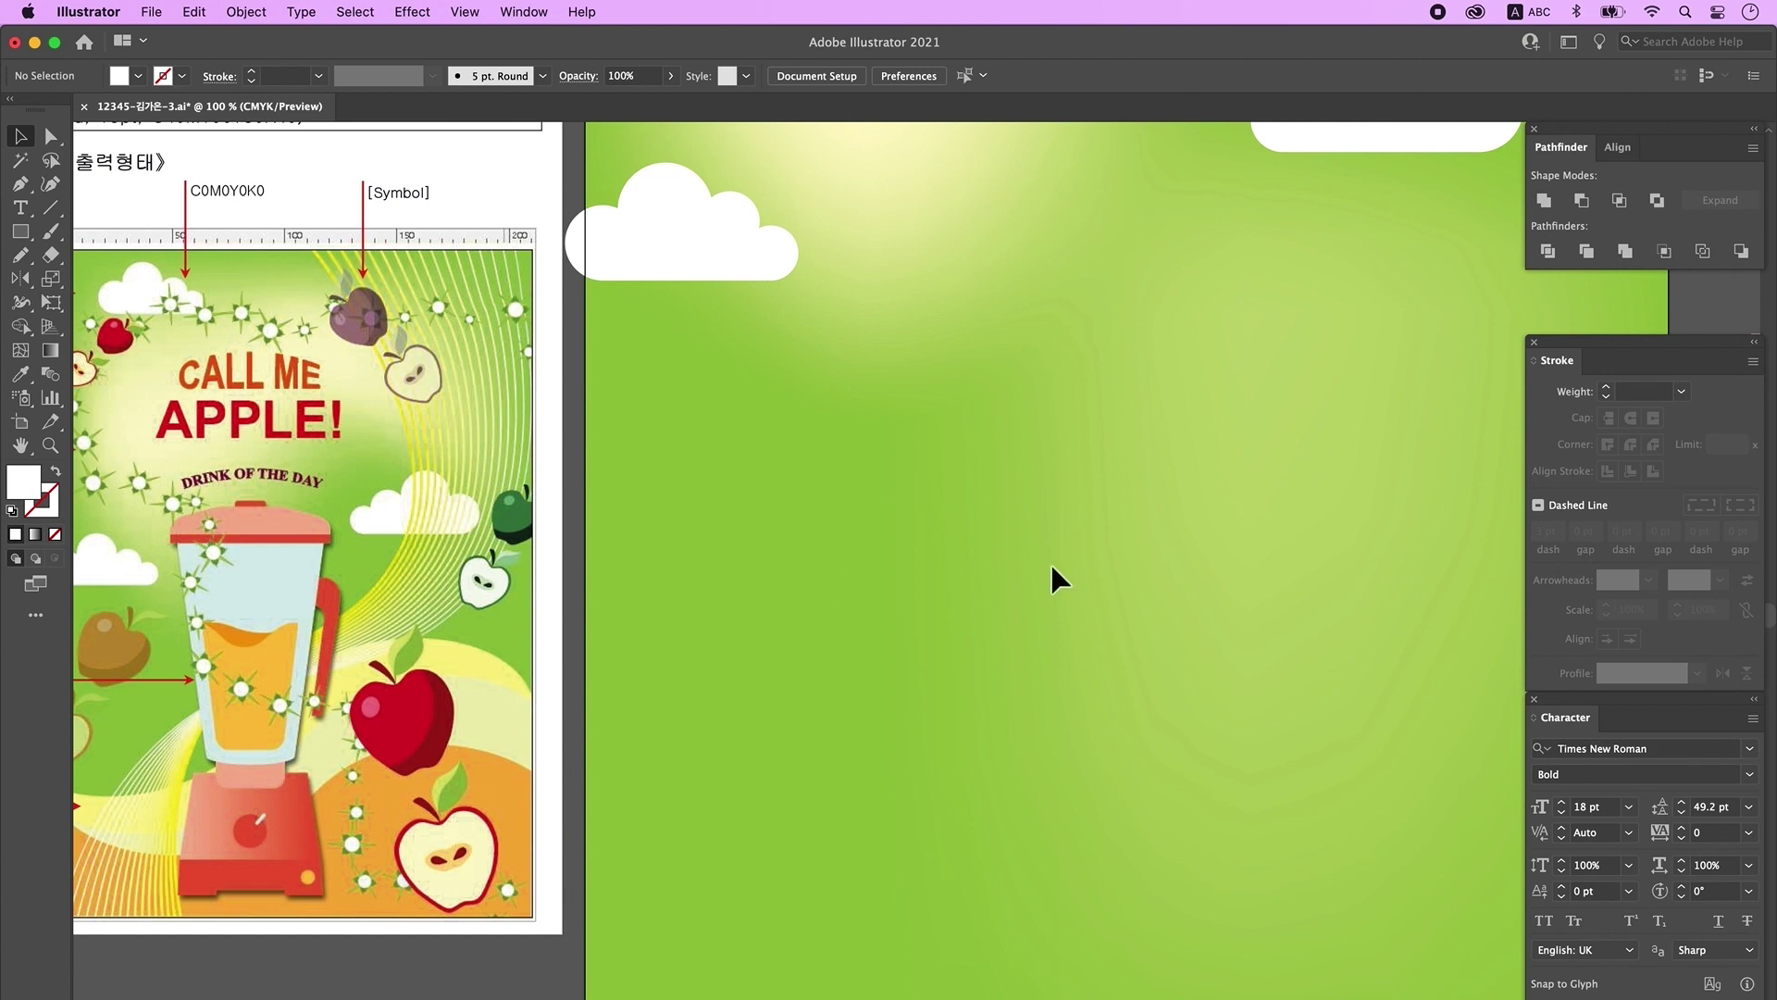
{"action": "left_click", "coordinate": [20, 232]}
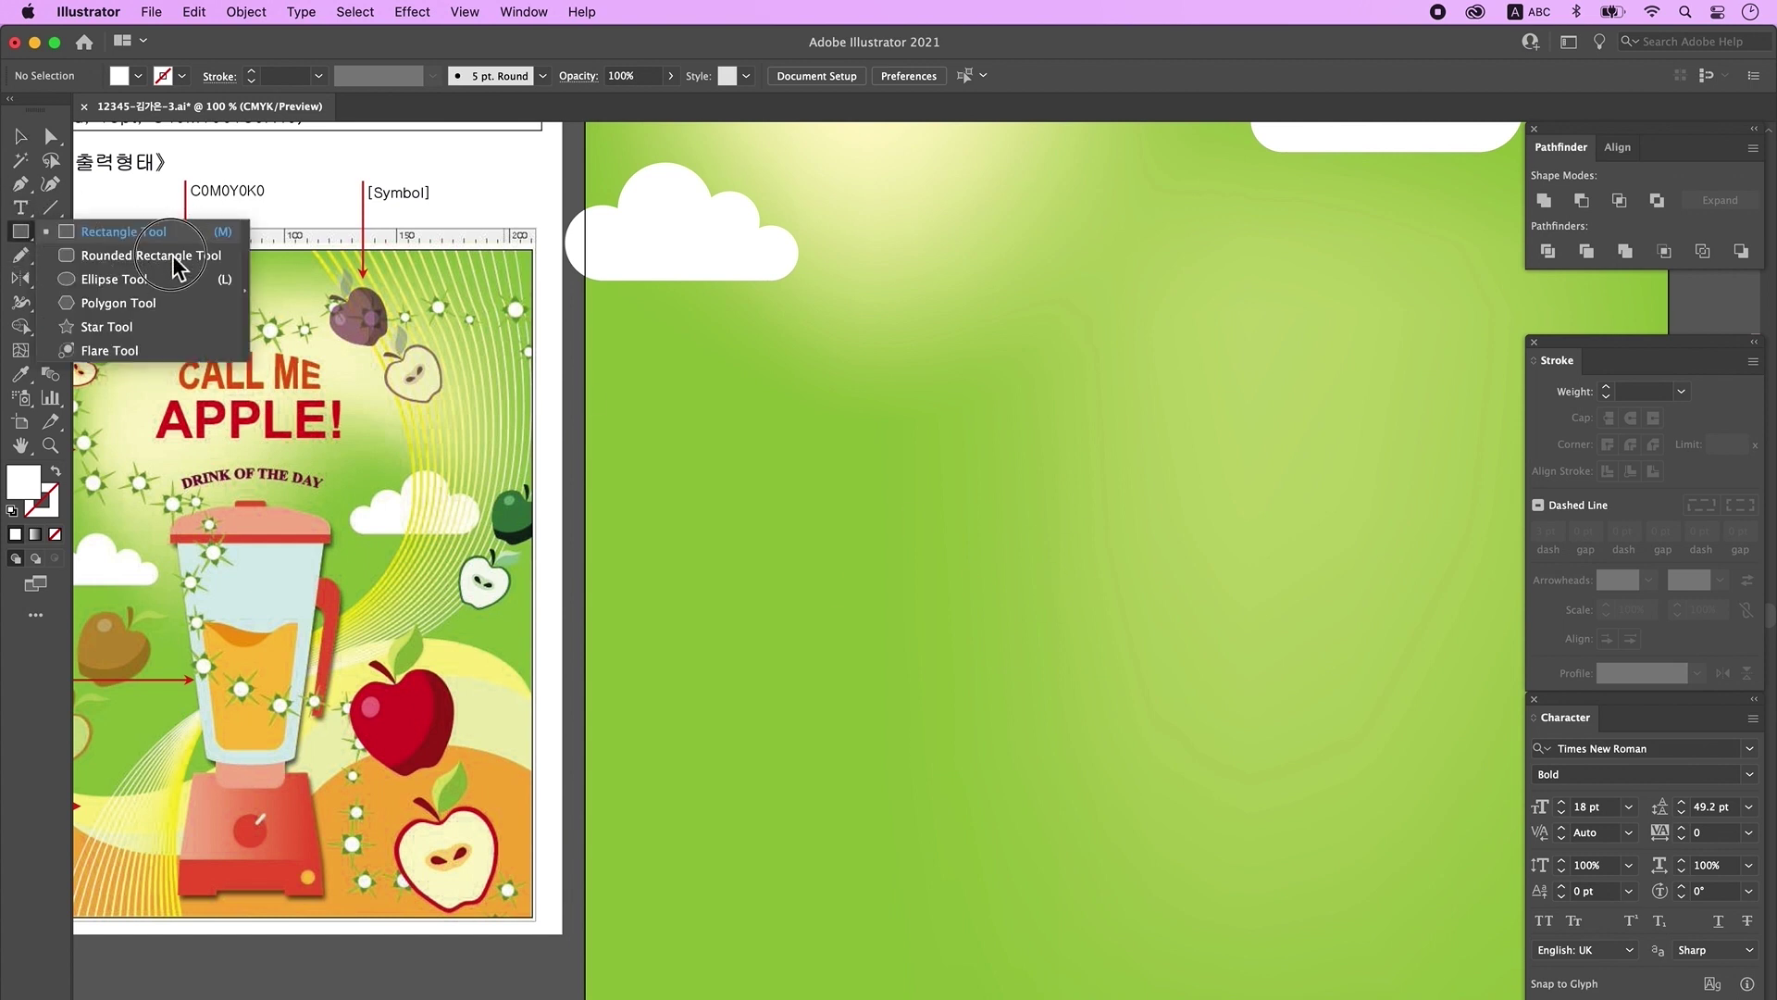
{"action": "left_click", "coordinate": [172, 259]}
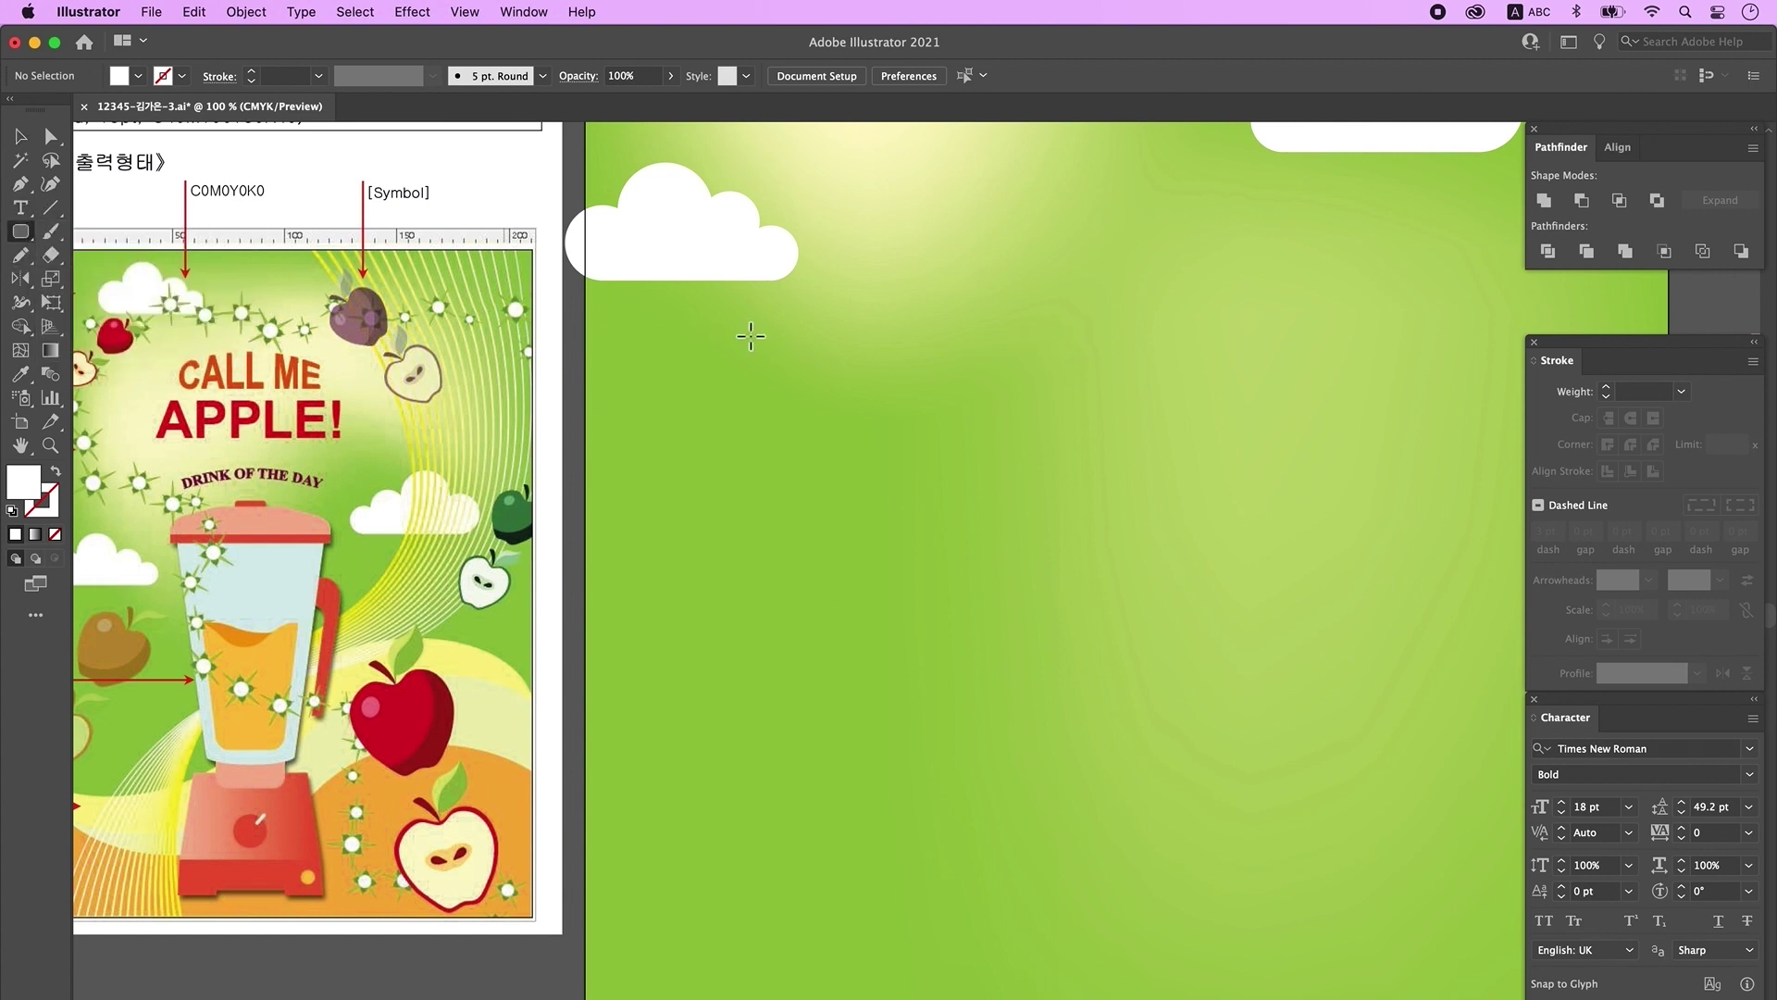
{"action": "mouse_move", "coordinate": [836, 331]}
{"action": "left_mouse_down"}
{"action": "mouse_move", "coordinate": [992, 413]}
{"action": "mouse_move", "coordinate": [1135, 453]}
{"action": "mouse_move", "coordinate": [1096, 458]}
{"action": "mouse_move", "coordinate": [1122, 462]}
{"action": "left_mouse_up"}
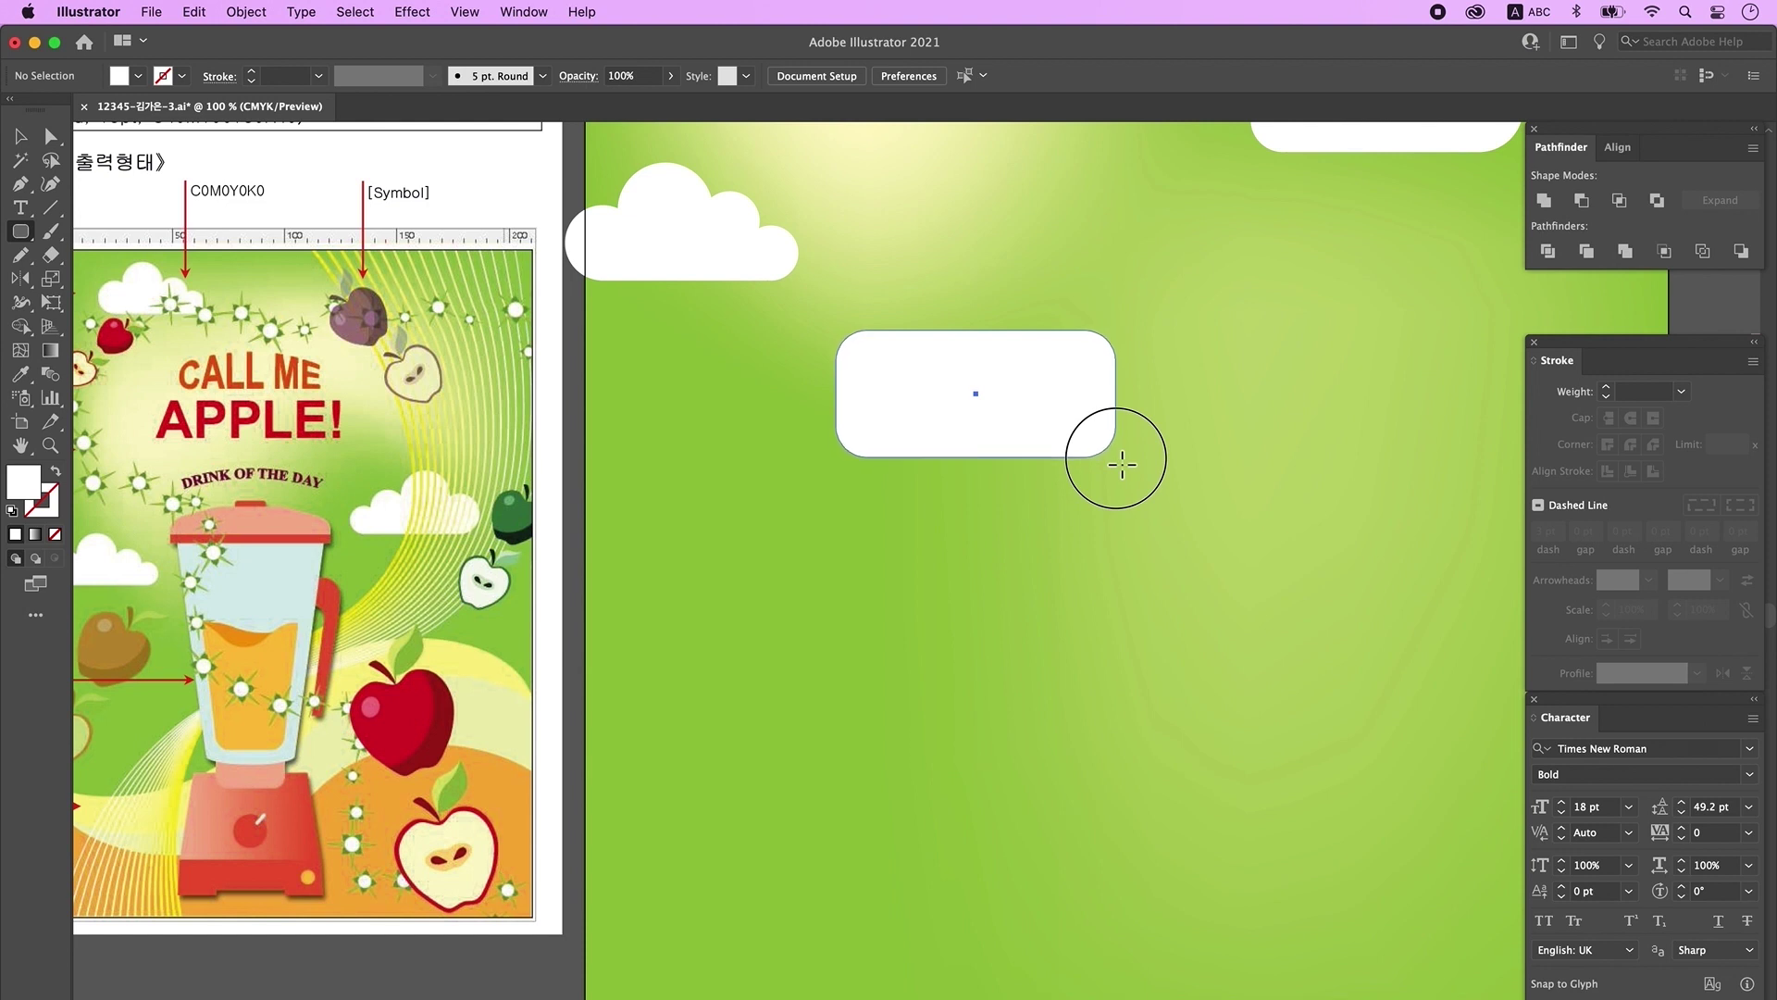
{"action": "left_click_drag", "start_coordinate": [1122, 463], "coordinate": [1121, 463]}
Step: Give the rounded rectangle a 1 pt black outline
{"action": "key", "text": "a"}
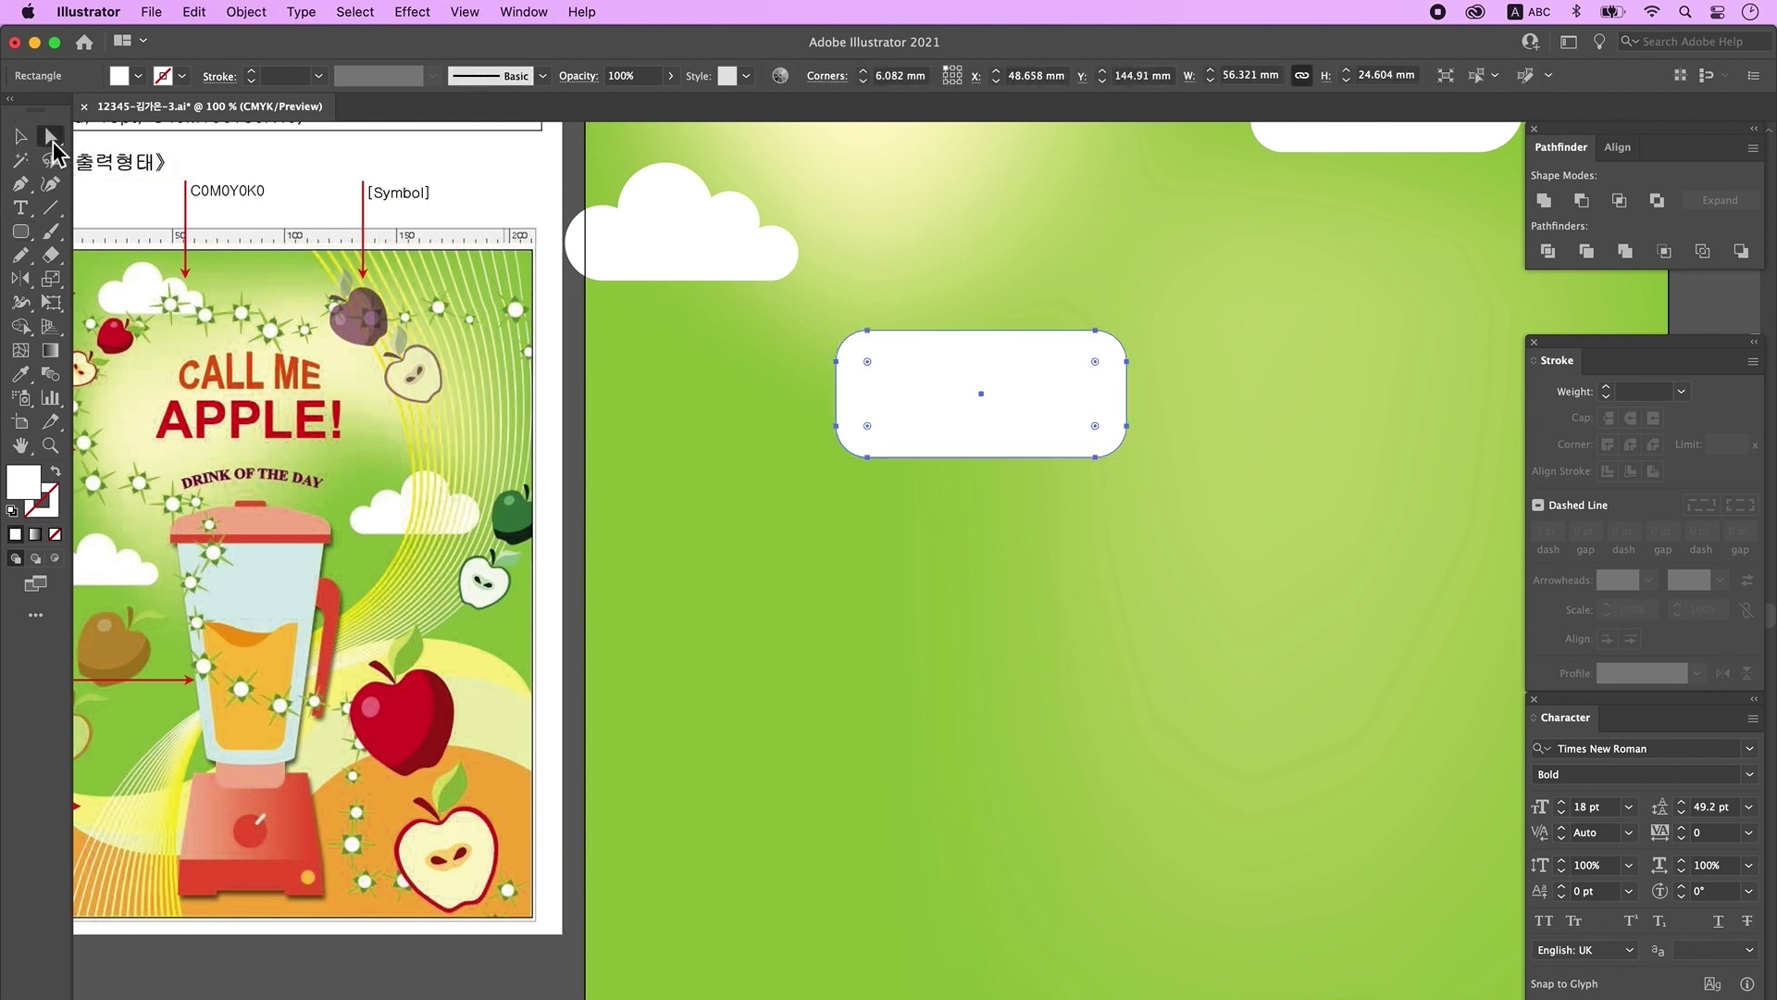
{"action": "left_click", "coordinate": [1091, 483]}
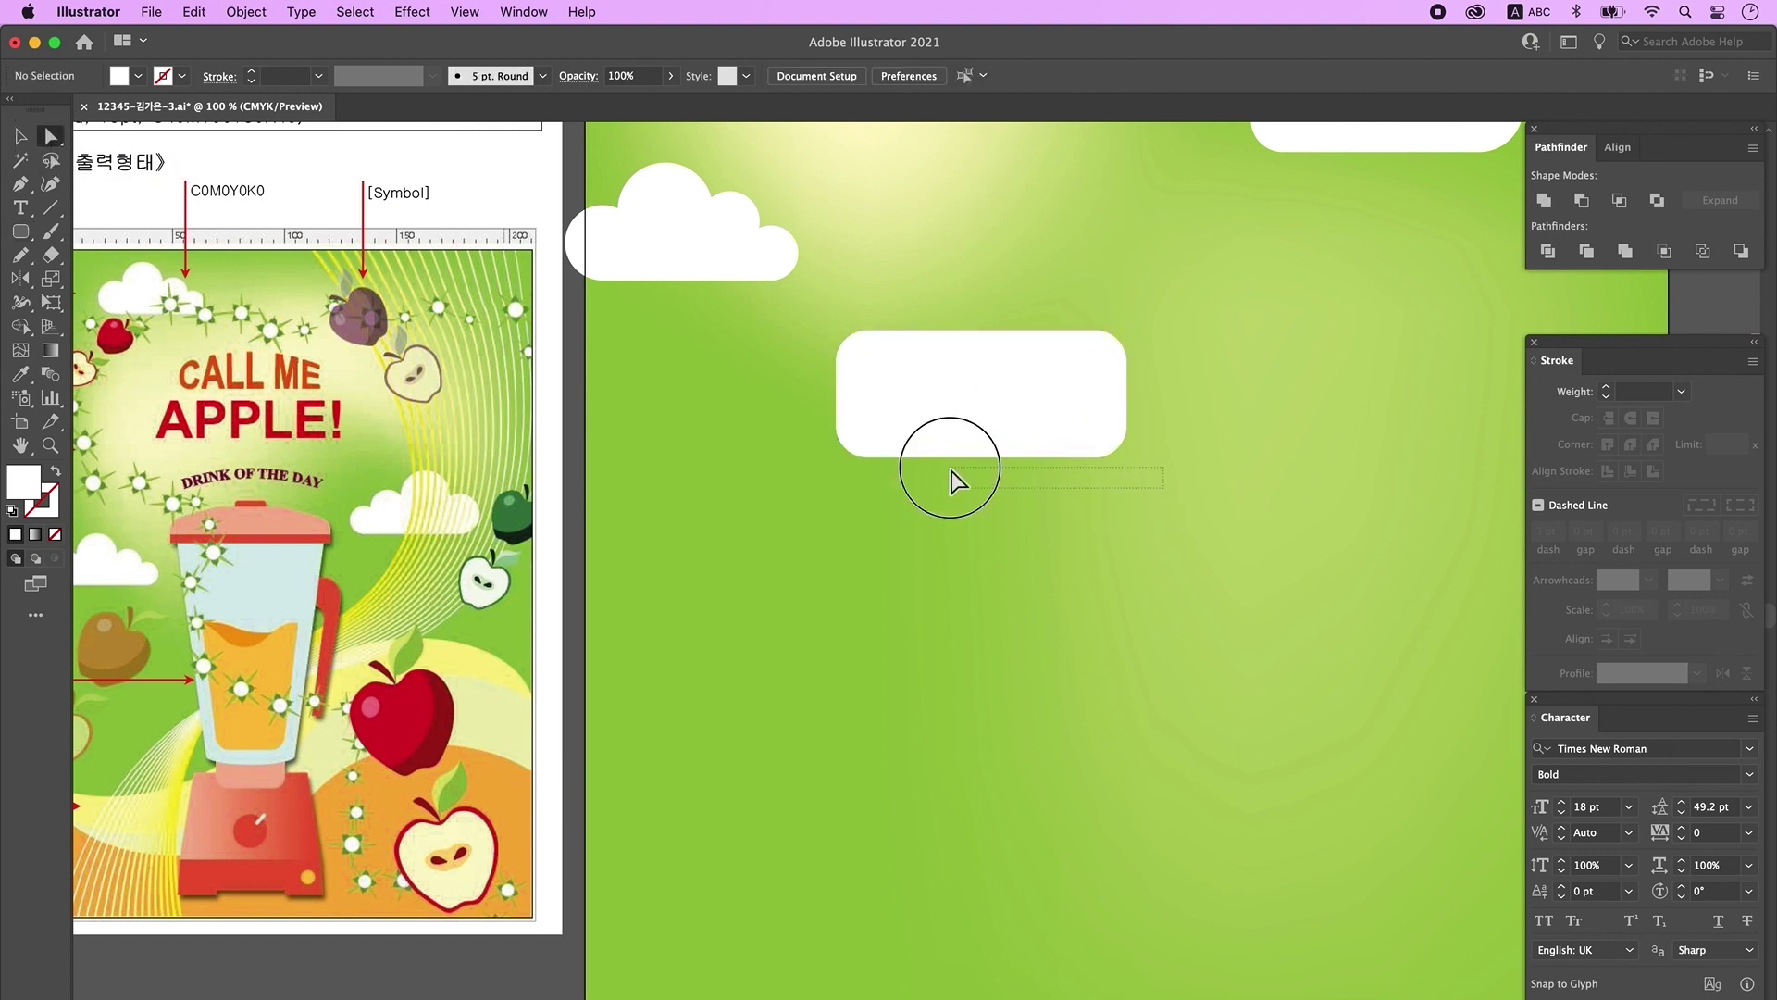
{"action": "left_click", "coordinate": [1043, 408]}
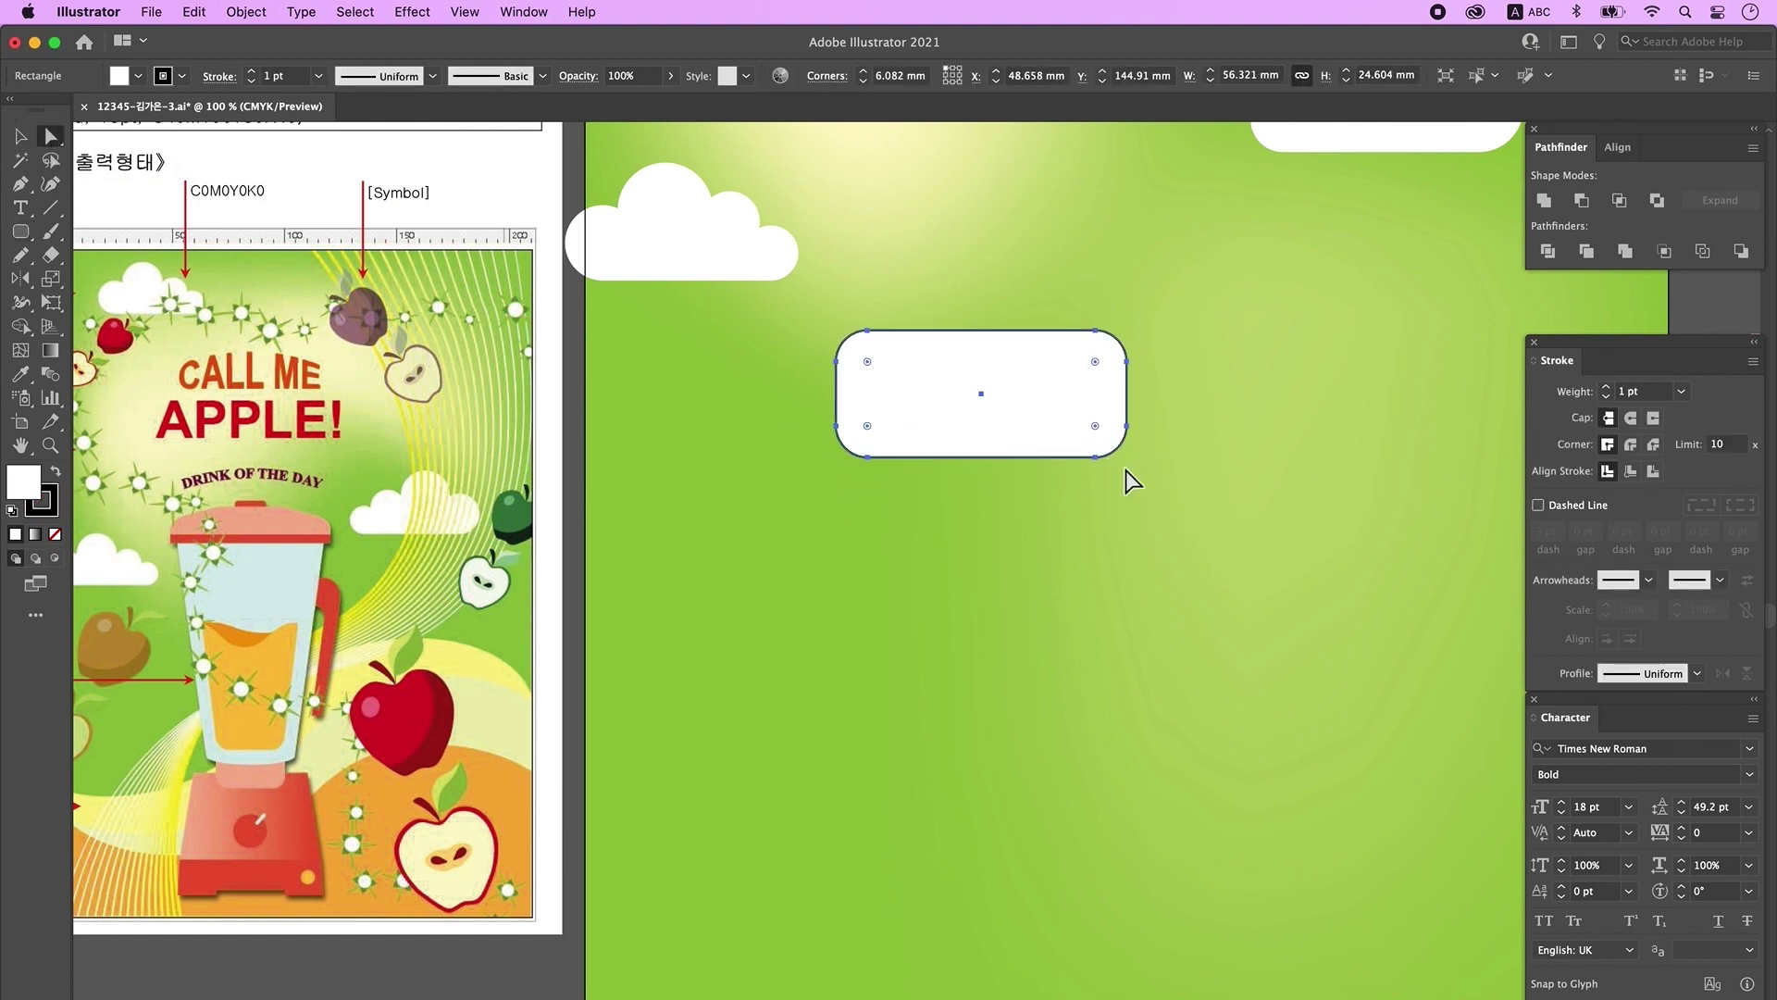
Step: Delete the rounded rectangle's two bottom anchor points and join the open ends into a straight bottom edge
{"action": "left_click_drag", "start_coordinate": [1134, 491], "coordinate": [833, 453]}
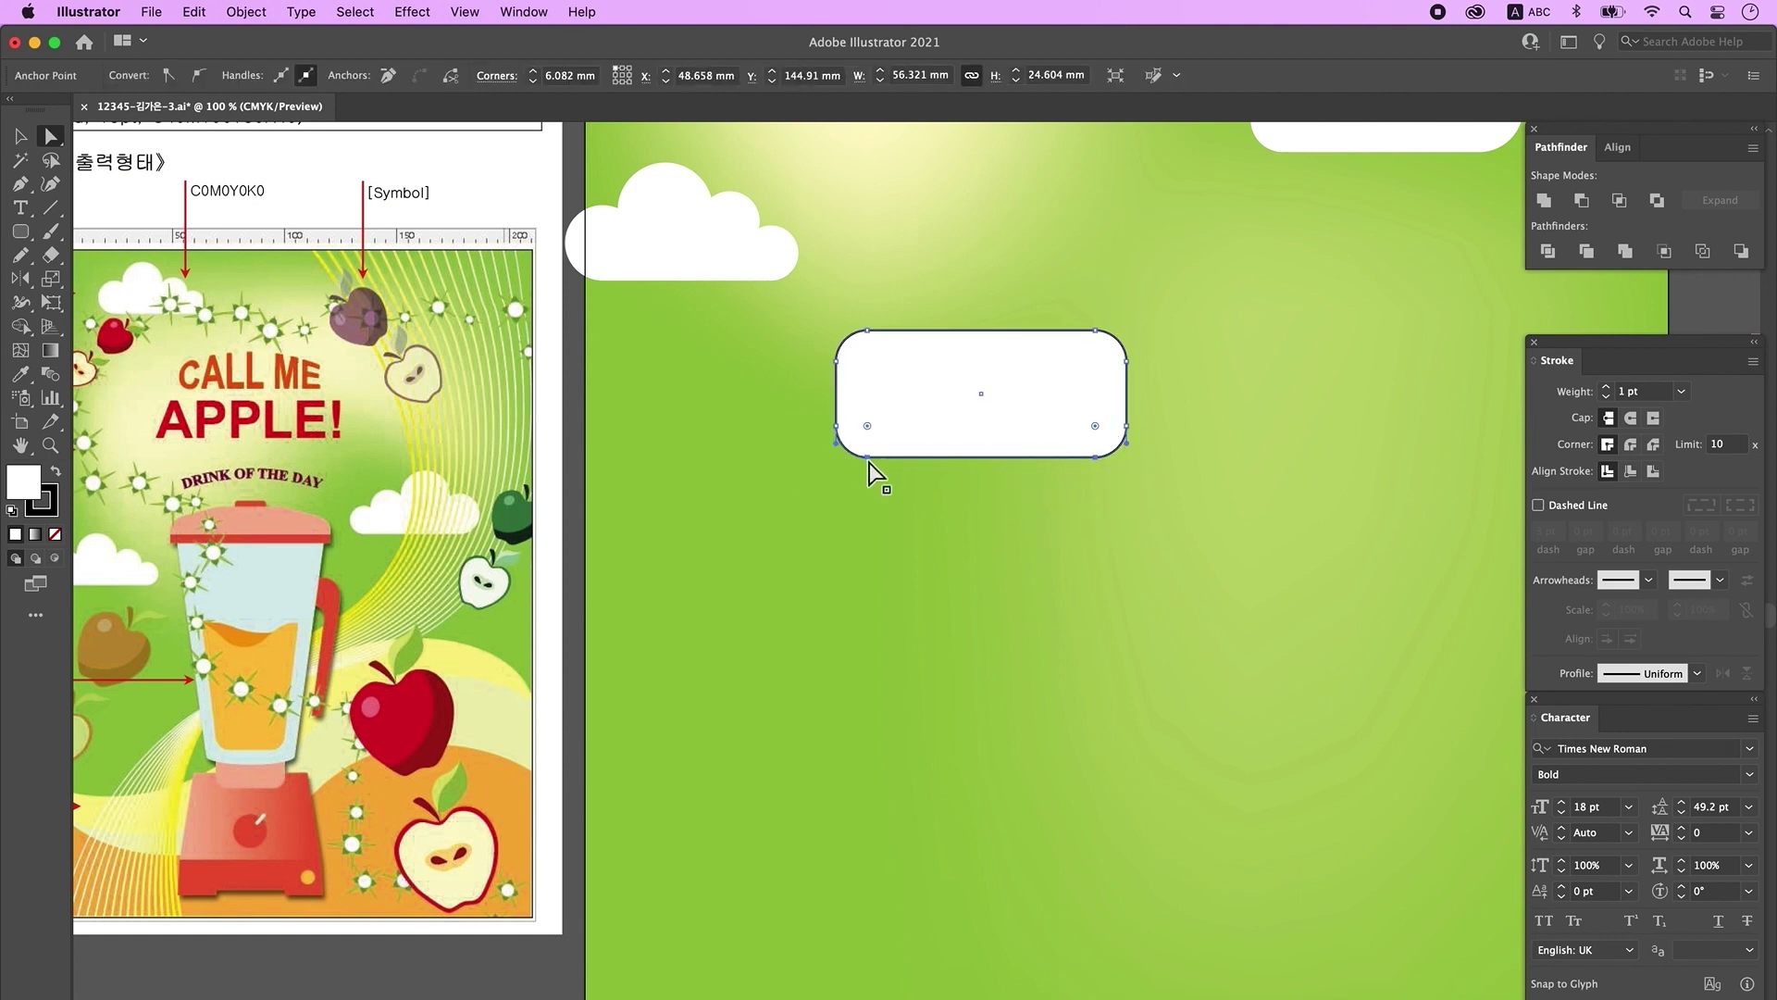
{"action": "left_click", "coordinate": [866, 456]}
{"action": "left_click", "coordinate": [1094, 456], "text": "shift"}
{"action": "key", "text": "Delete"}
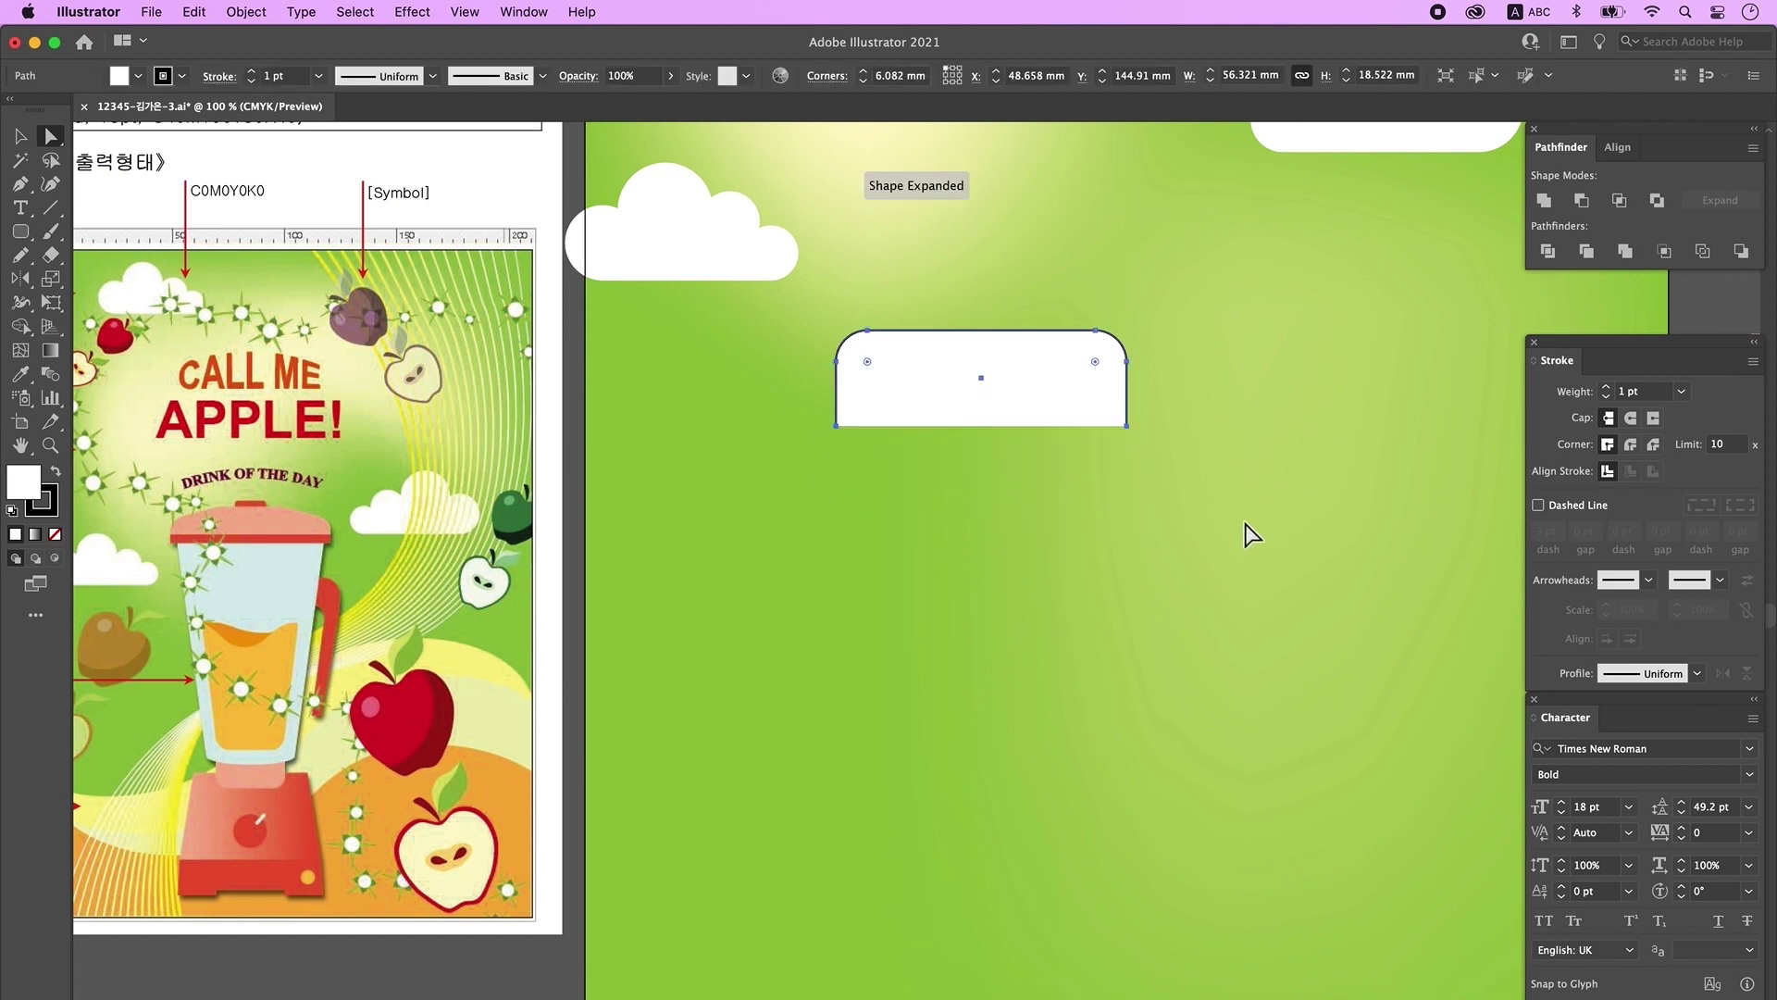
{"action": "right_click", "coordinate": [1070, 400]}
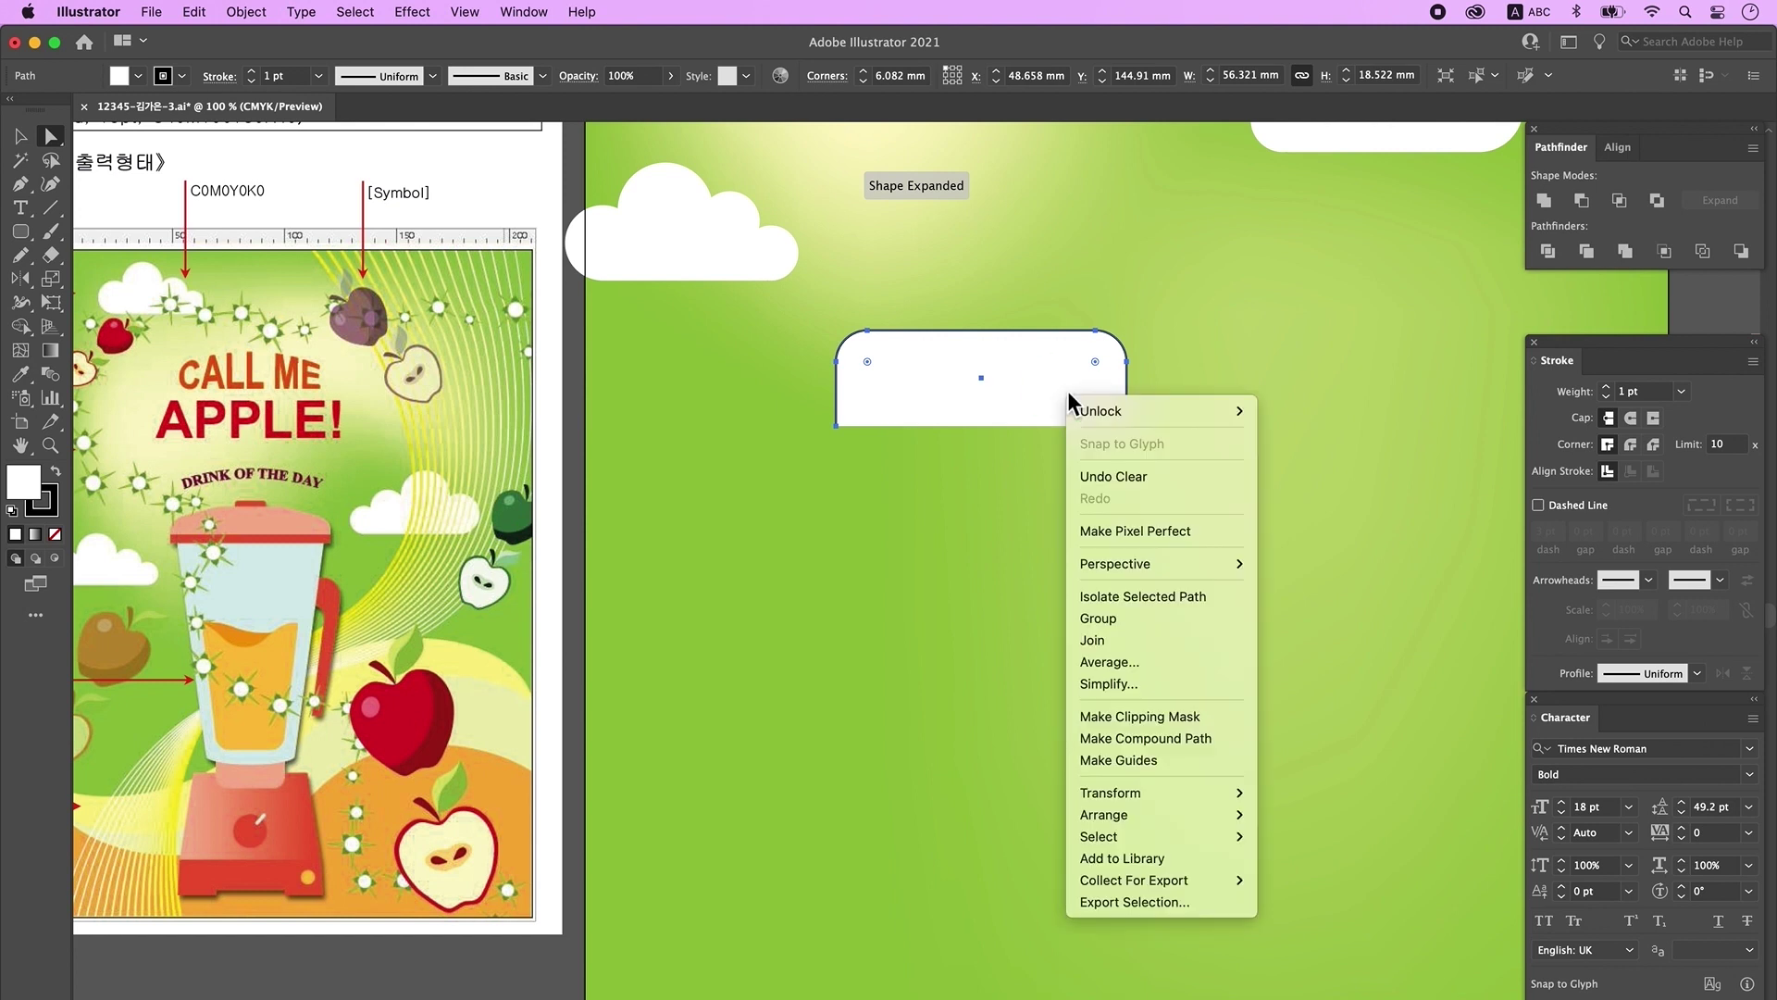
{"action": "left_click", "coordinate": [1138, 637]}
{"action": "left_click", "coordinate": [1159, 484]}
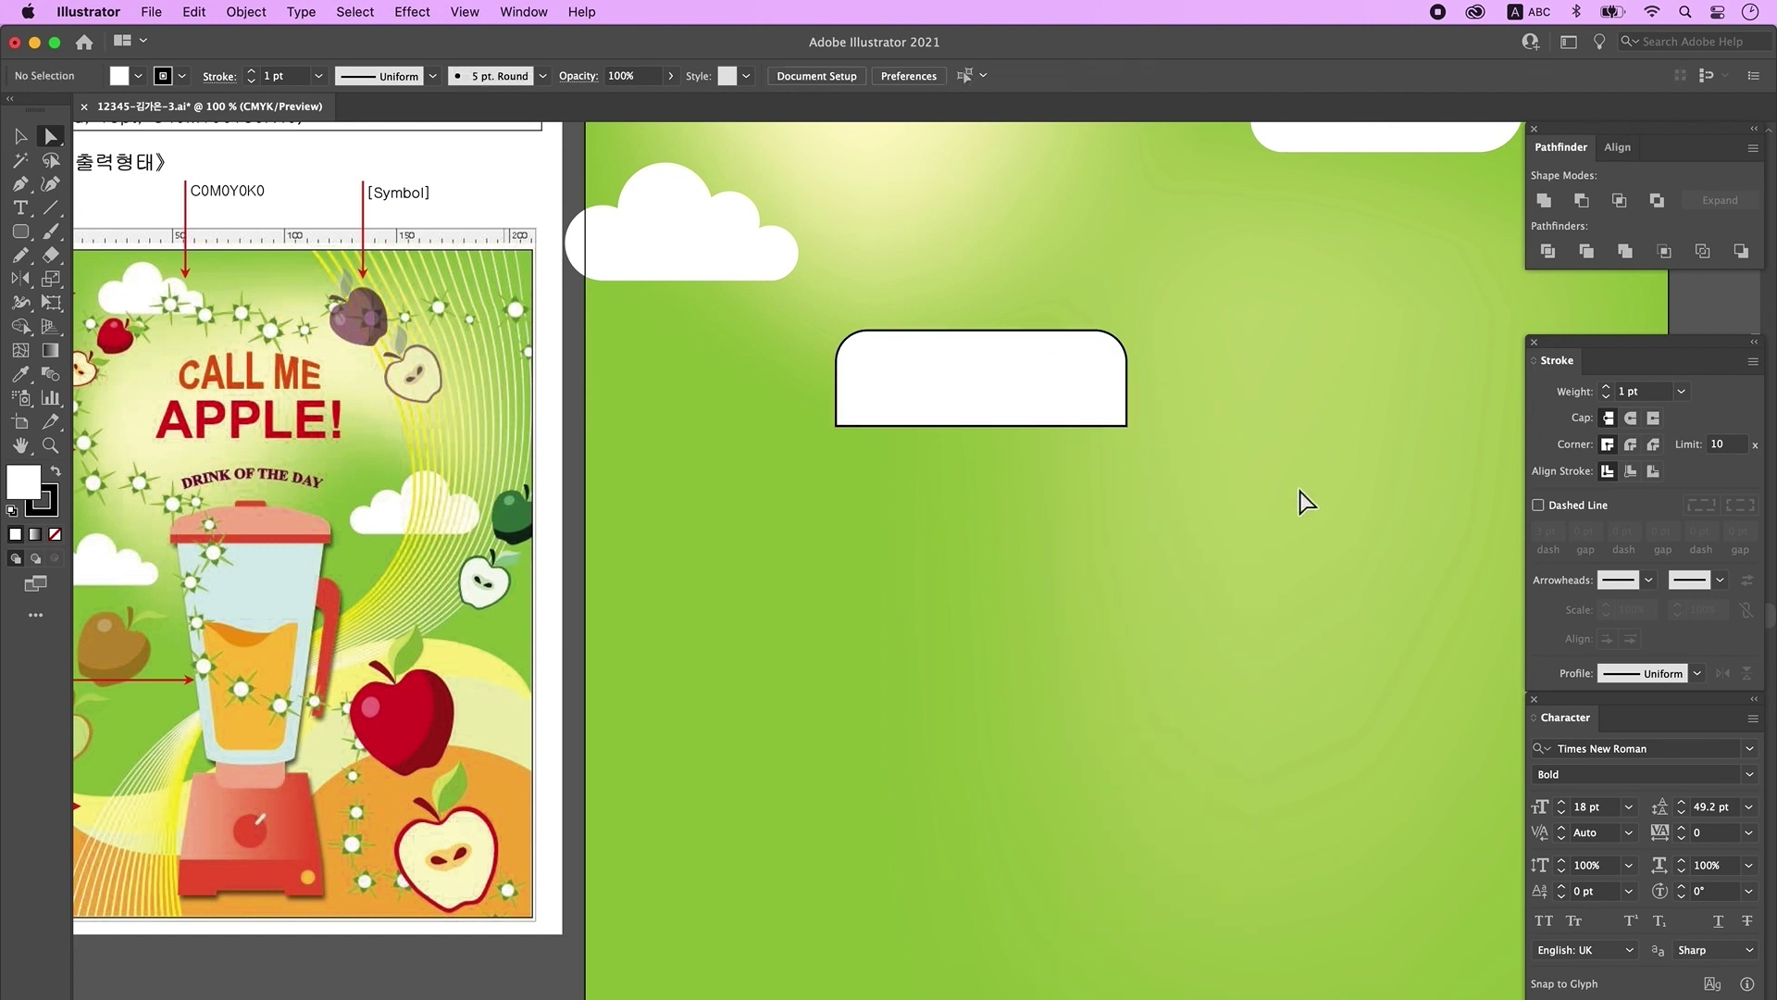
Step: Raise the lid's two bottom corner points so the shape is about 15 mm high
{"action": "left_click_drag", "start_coordinate": [1298, 489], "coordinate": [752, 410]}
{"action": "left_click_drag", "start_coordinate": [1162, 467], "coordinate": [671, 423]}
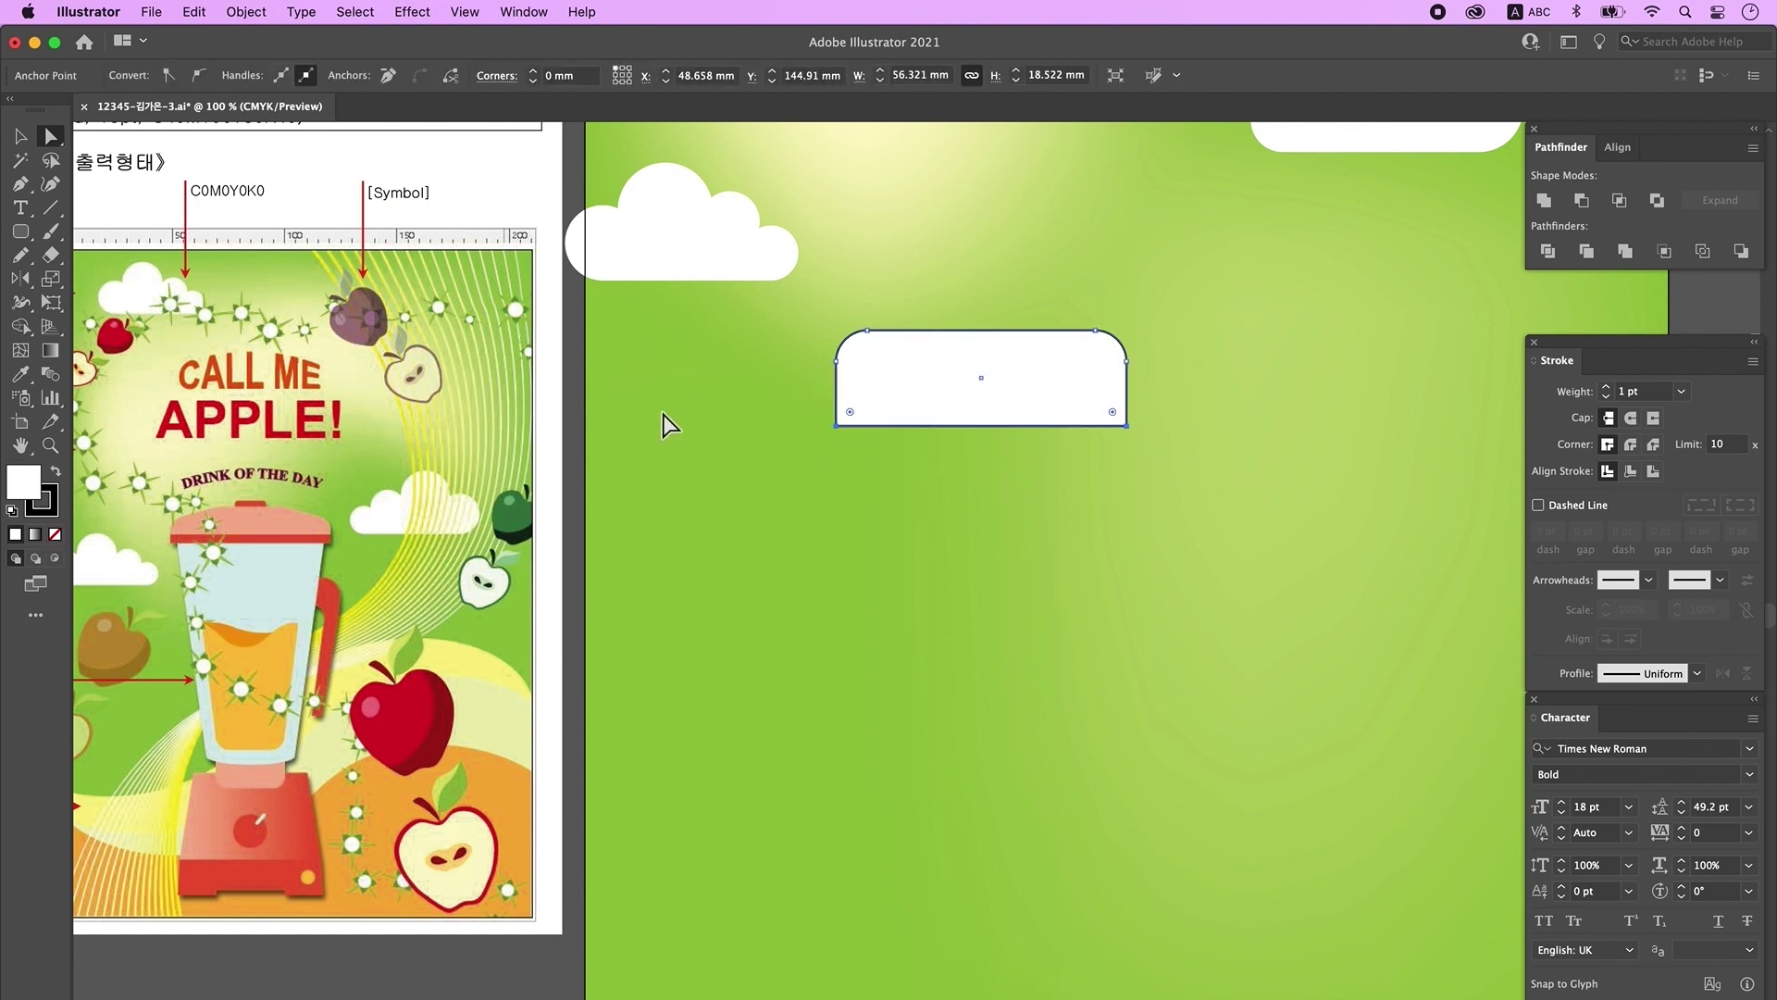
{"action": "key", "text": "Up"}
{"action": "key", "text": "Up"}
{"action": "key", "text": "Up"}
{"action": "key", "text": "Up"}
{"action": "key", "text": "Up"}
{"action": "key", "text": "Up"}
{"action": "key", "text": "Up"}
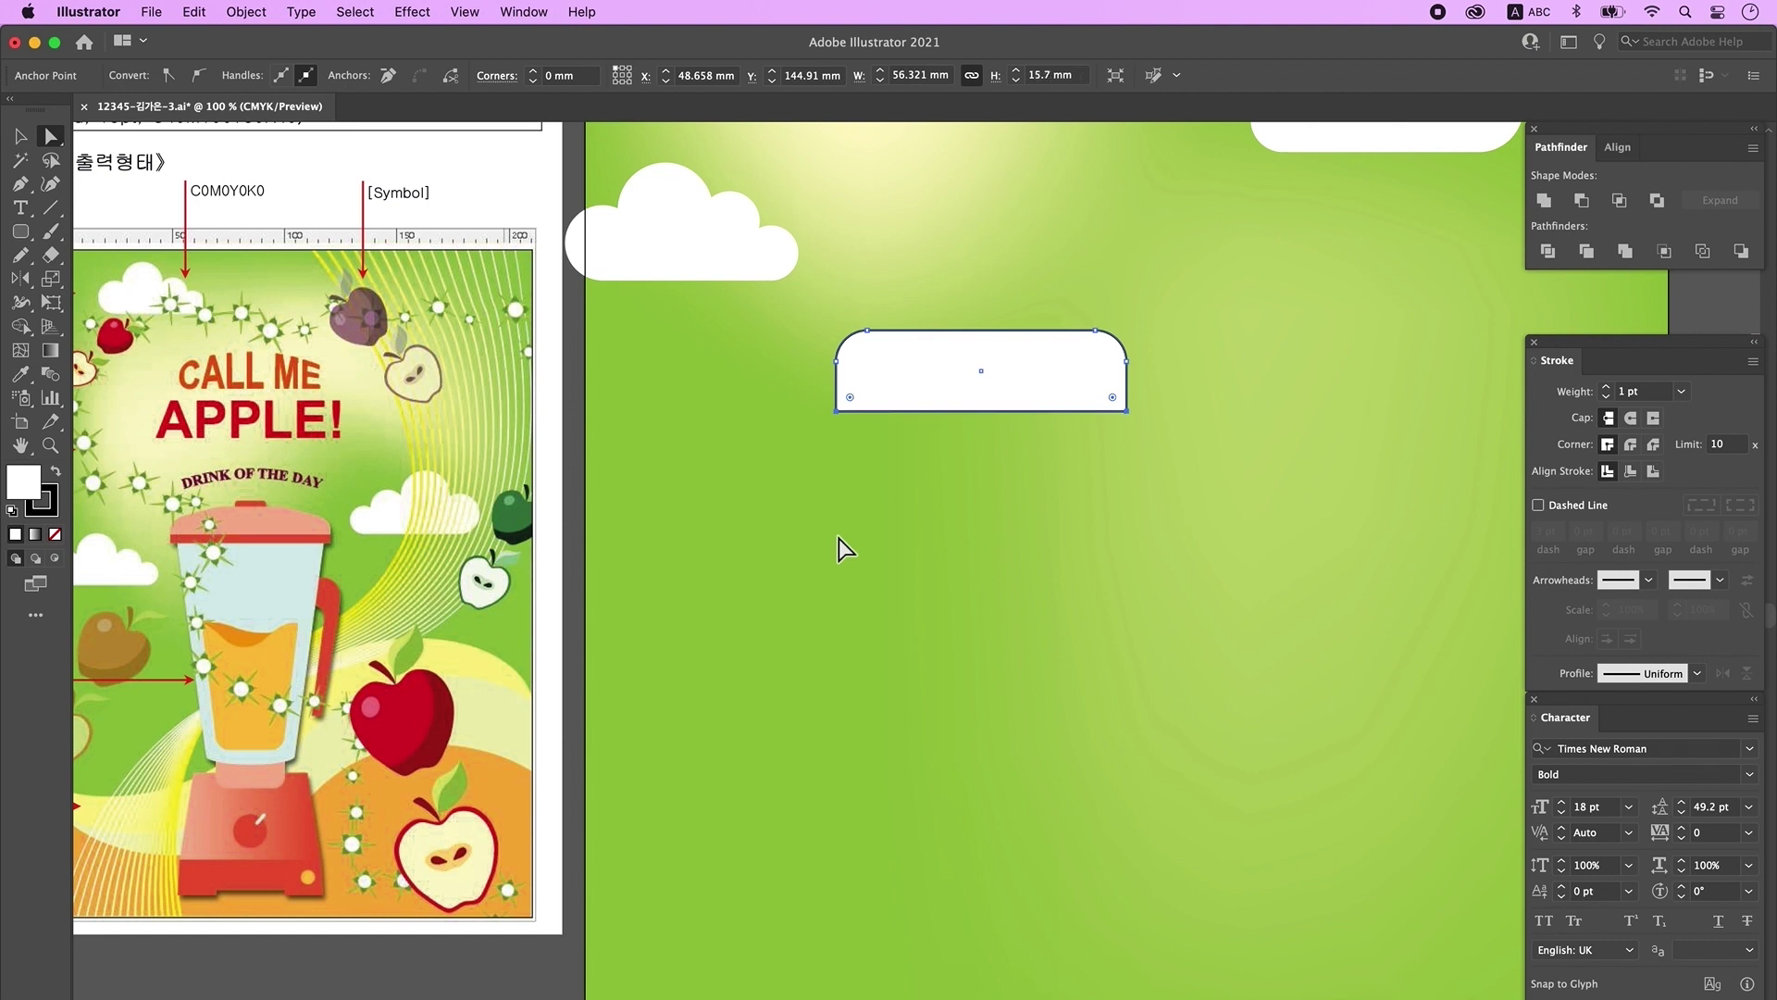
{"action": "key", "text": "Up"}
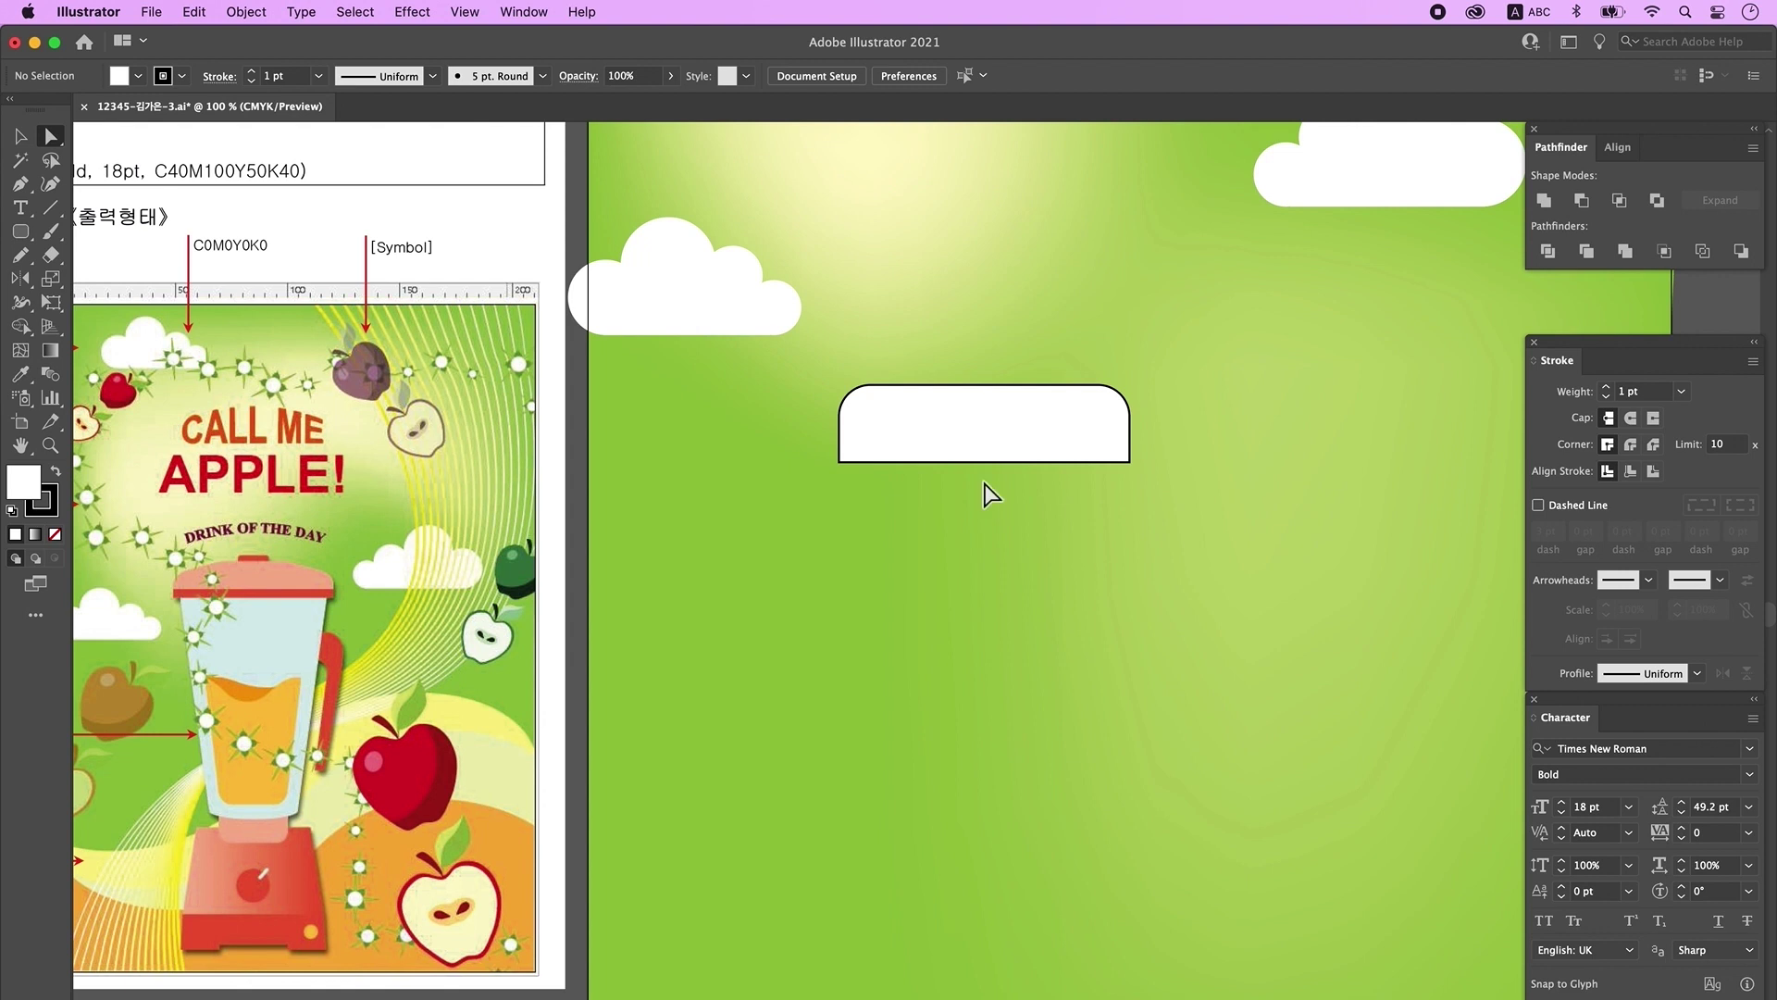
Step: Draw a small rectangle about 23 mm wide and 5 mm high inside the upper middle of the lid
{"action": "left_click", "coordinate": [21, 231]}
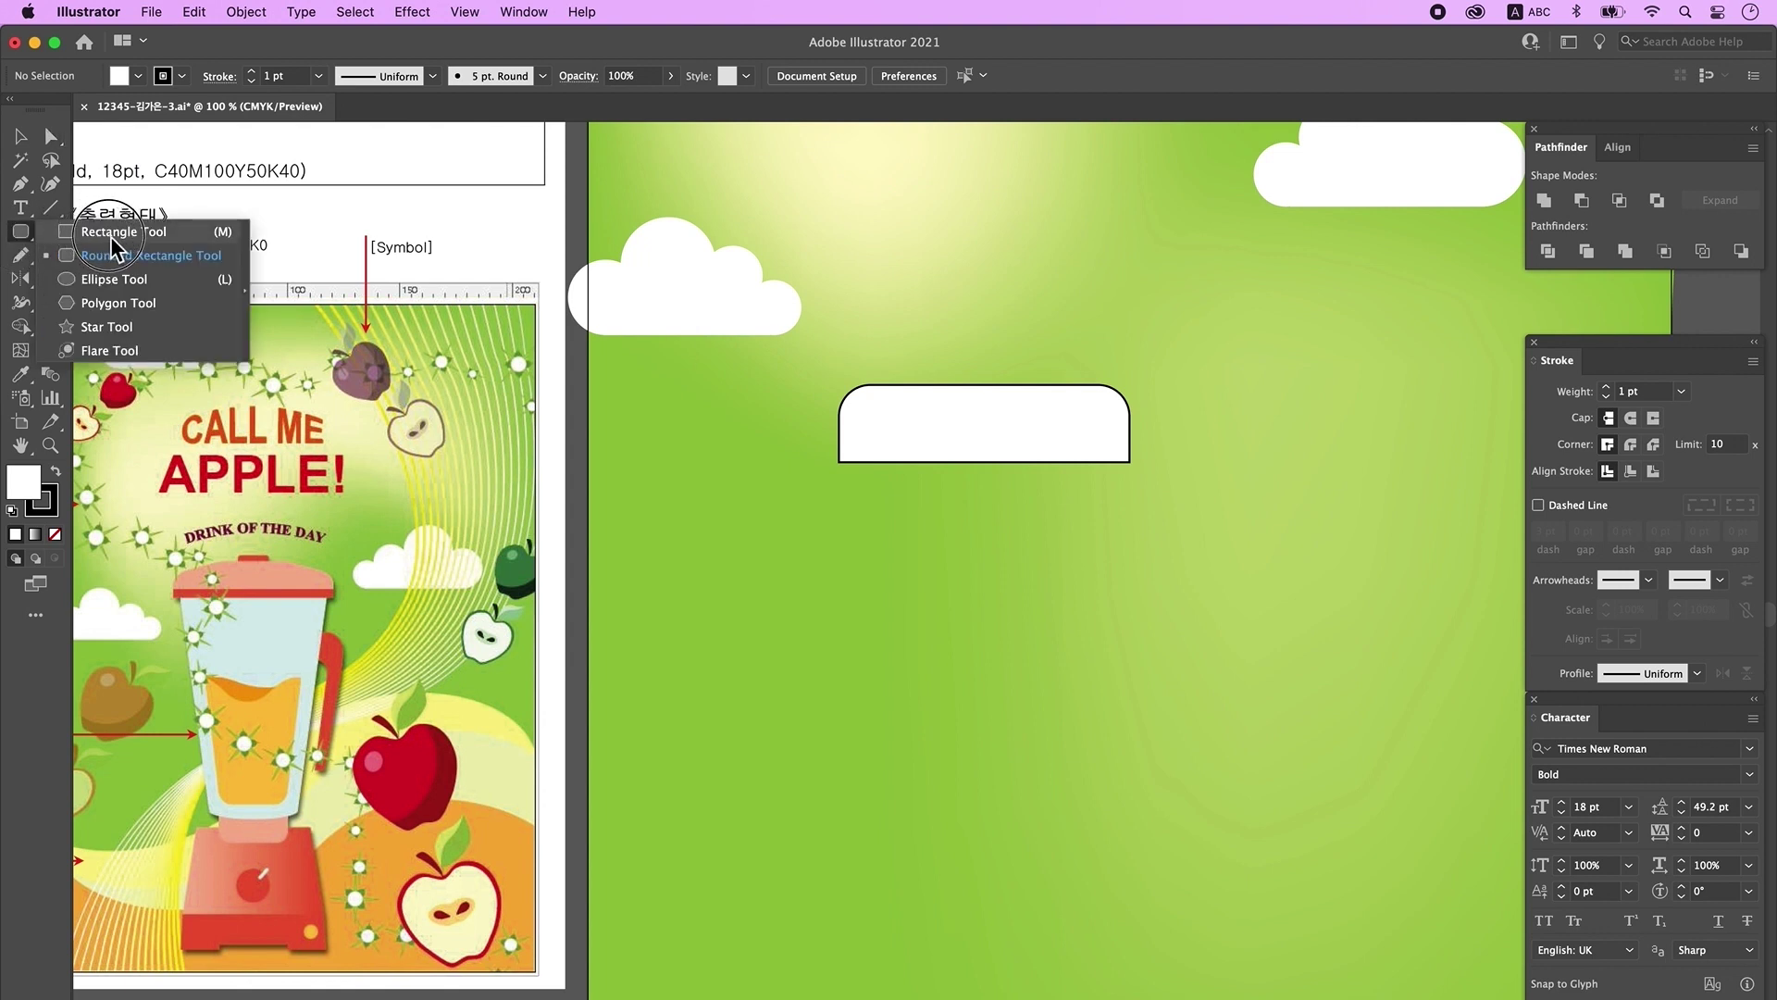
{"action": "left_click", "coordinate": [110, 233]}
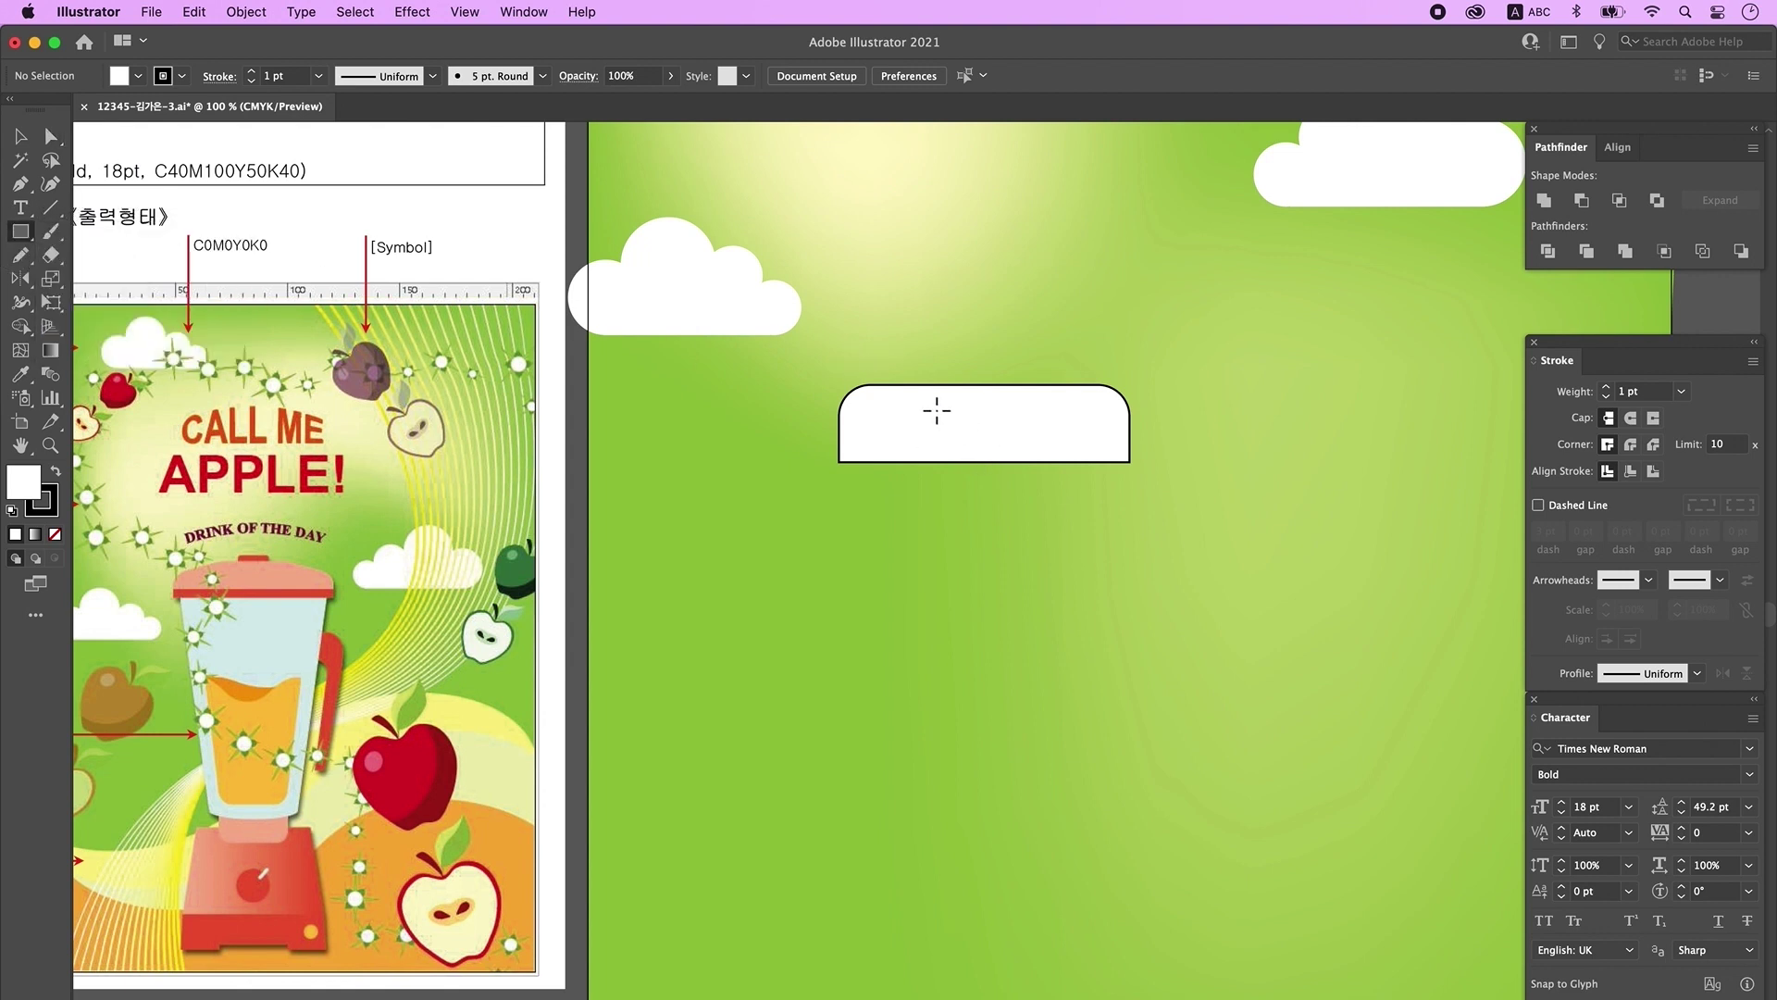
{"action": "left_click_drag", "start_coordinate": [931, 404], "coordinate": [1051, 432]}
{"action": "left_click", "coordinate": [21, 136]}
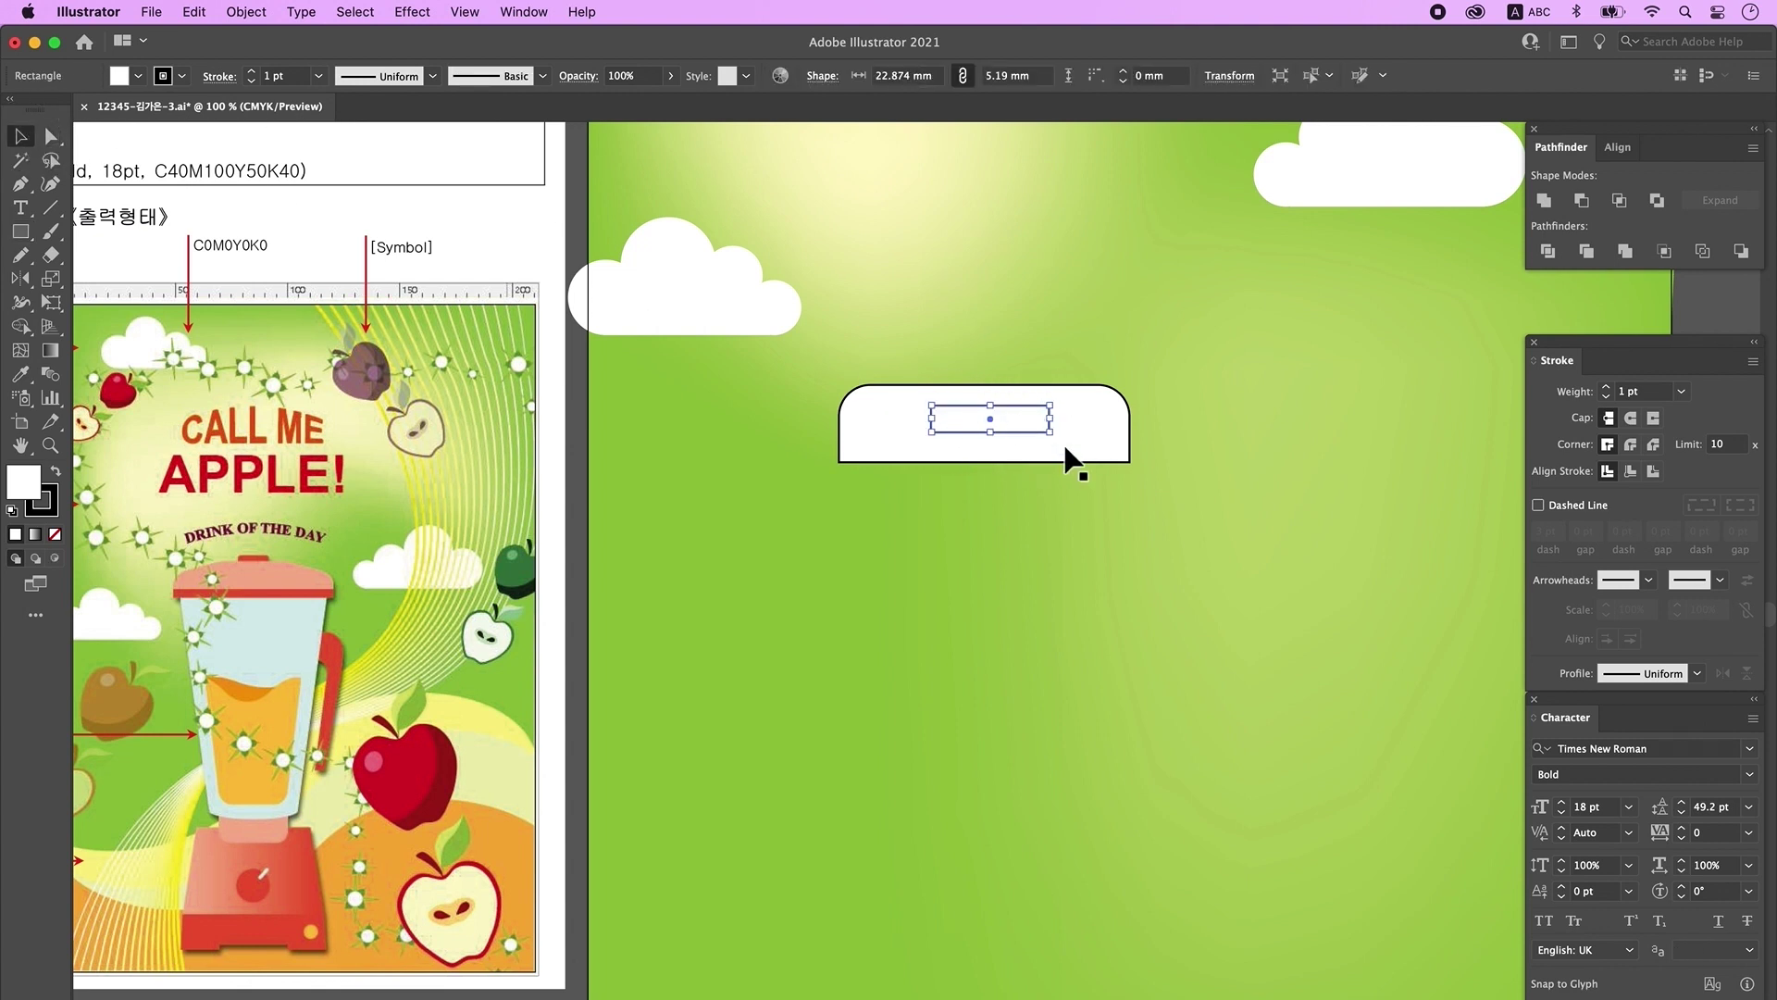
{"action": "left_click", "coordinate": [1083, 540]}
Step: Align the small rectangle and the lid to the selection by horizontal centres and top edges
{"action": "left_click", "coordinate": [904, 400]}
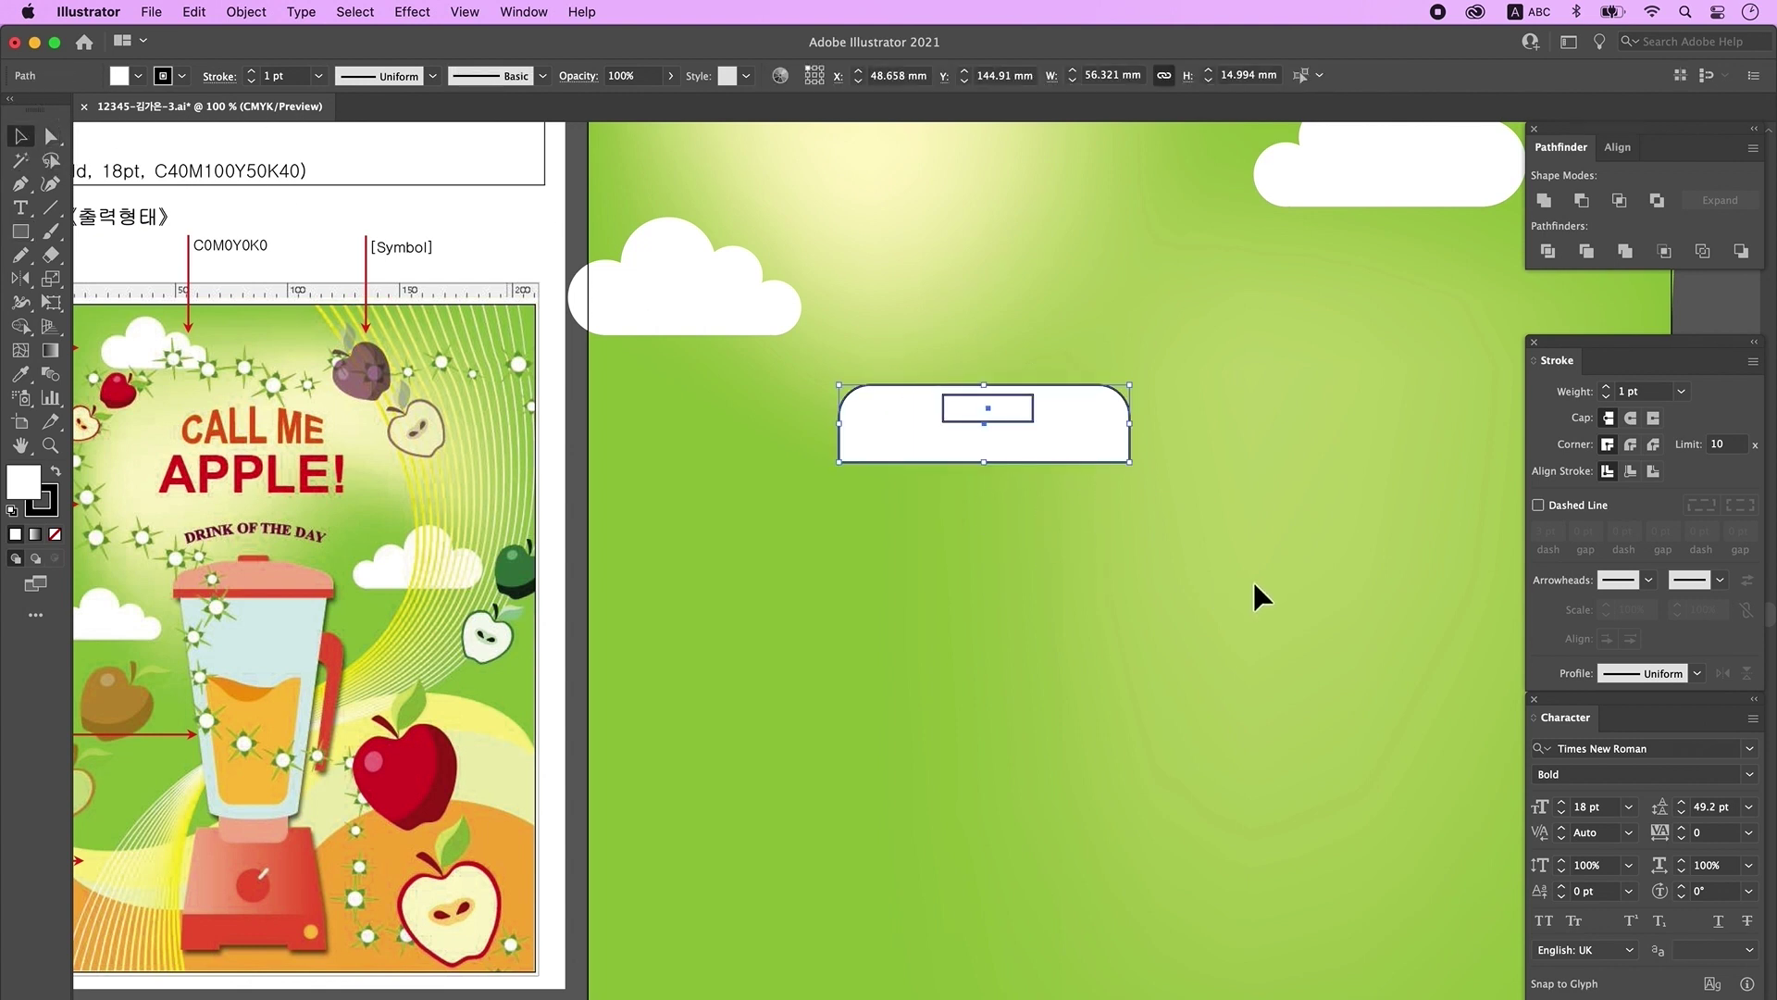
{"action": "left_click", "coordinate": [1620, 147]}
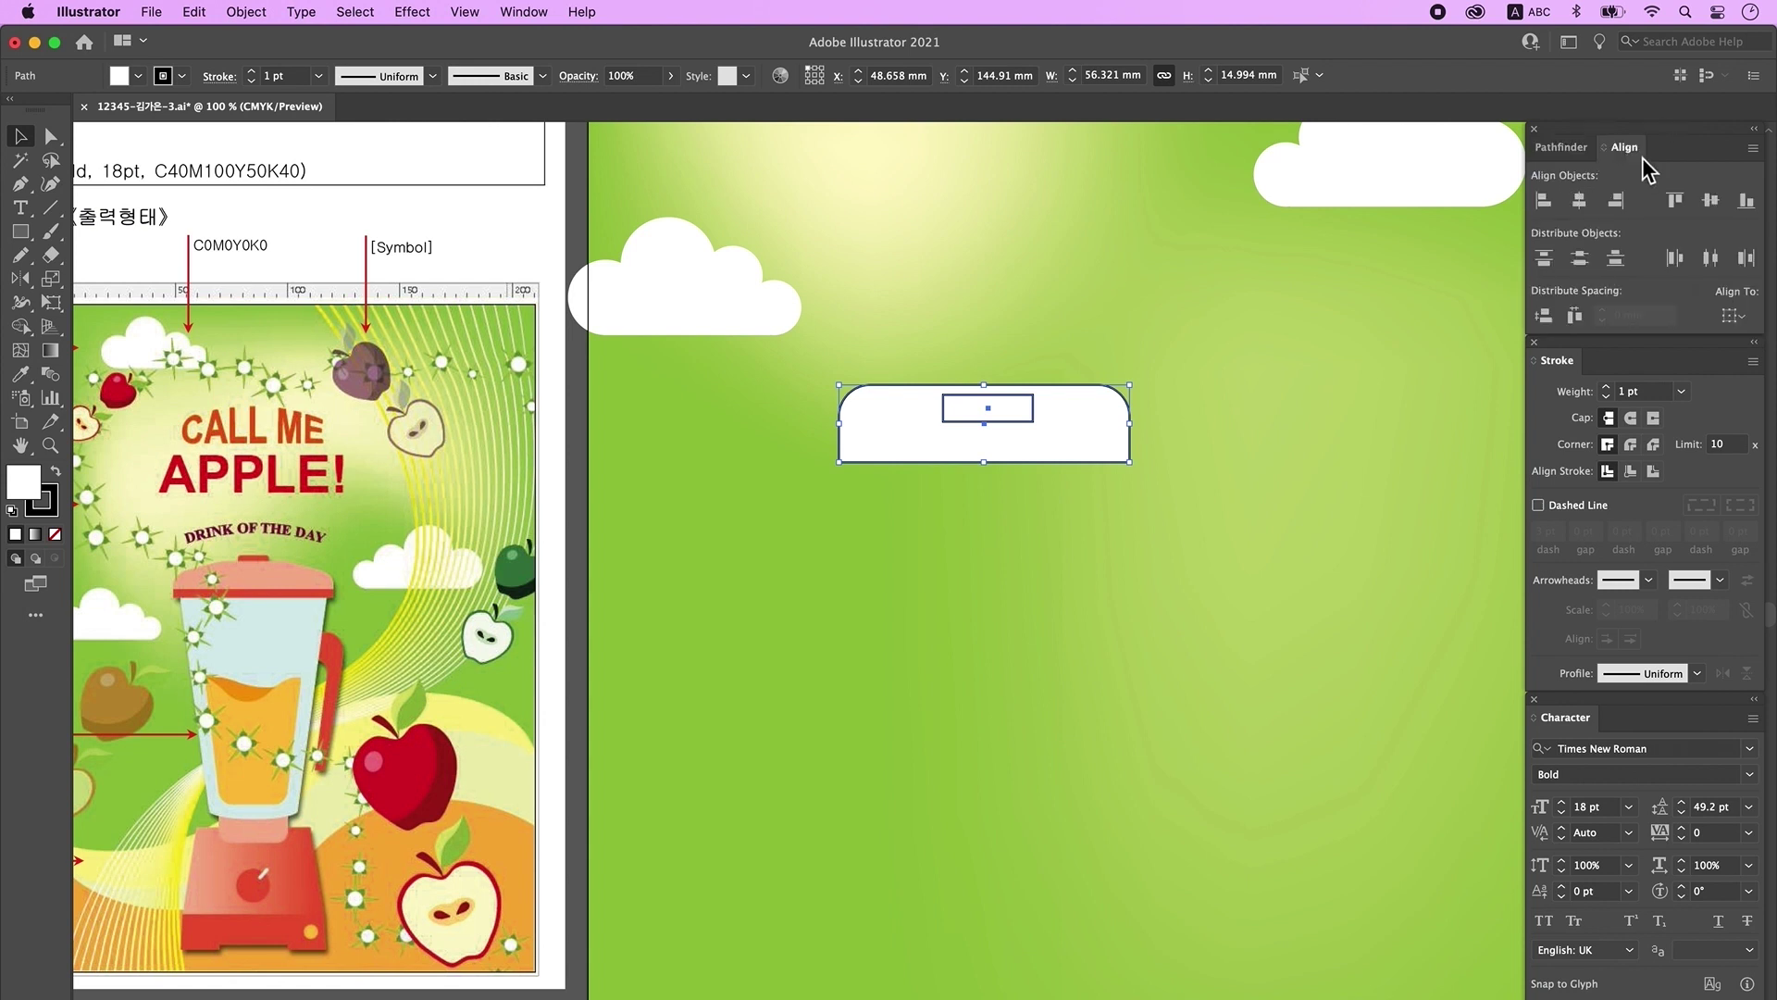
{"action": "left_click", "coordinate": [1742, 320]}
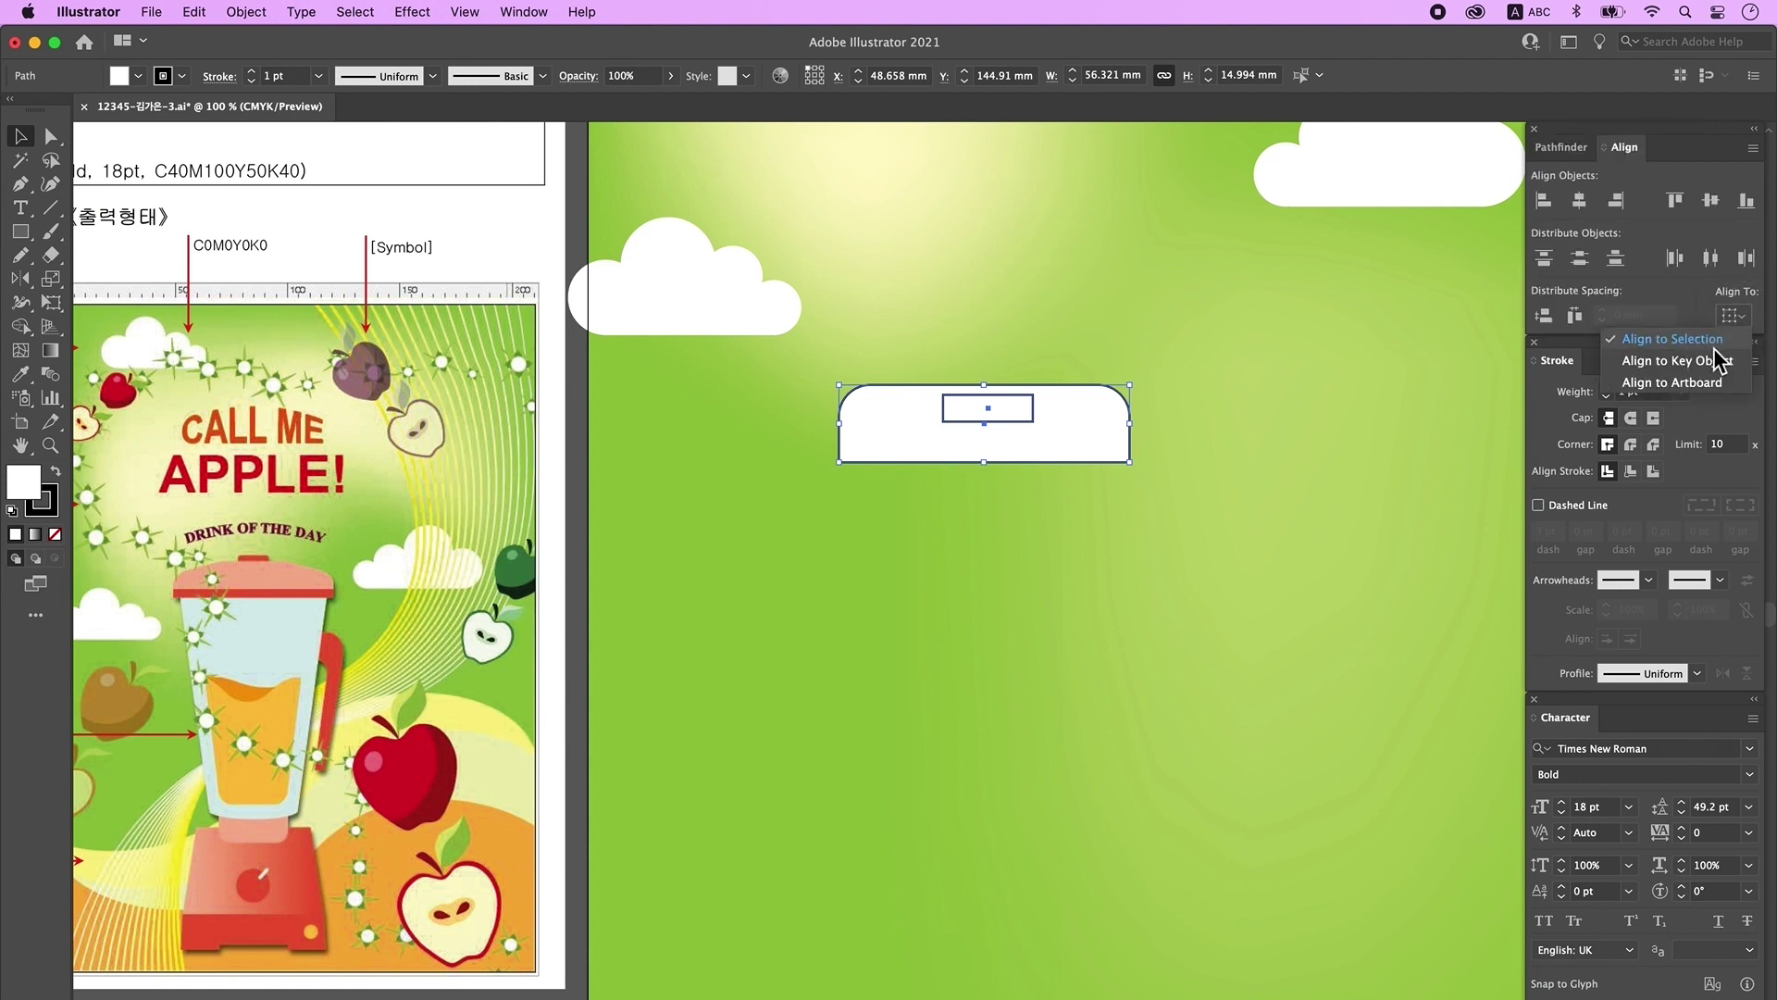
{"action": "left_click", "coordinate": [1714, 346]}
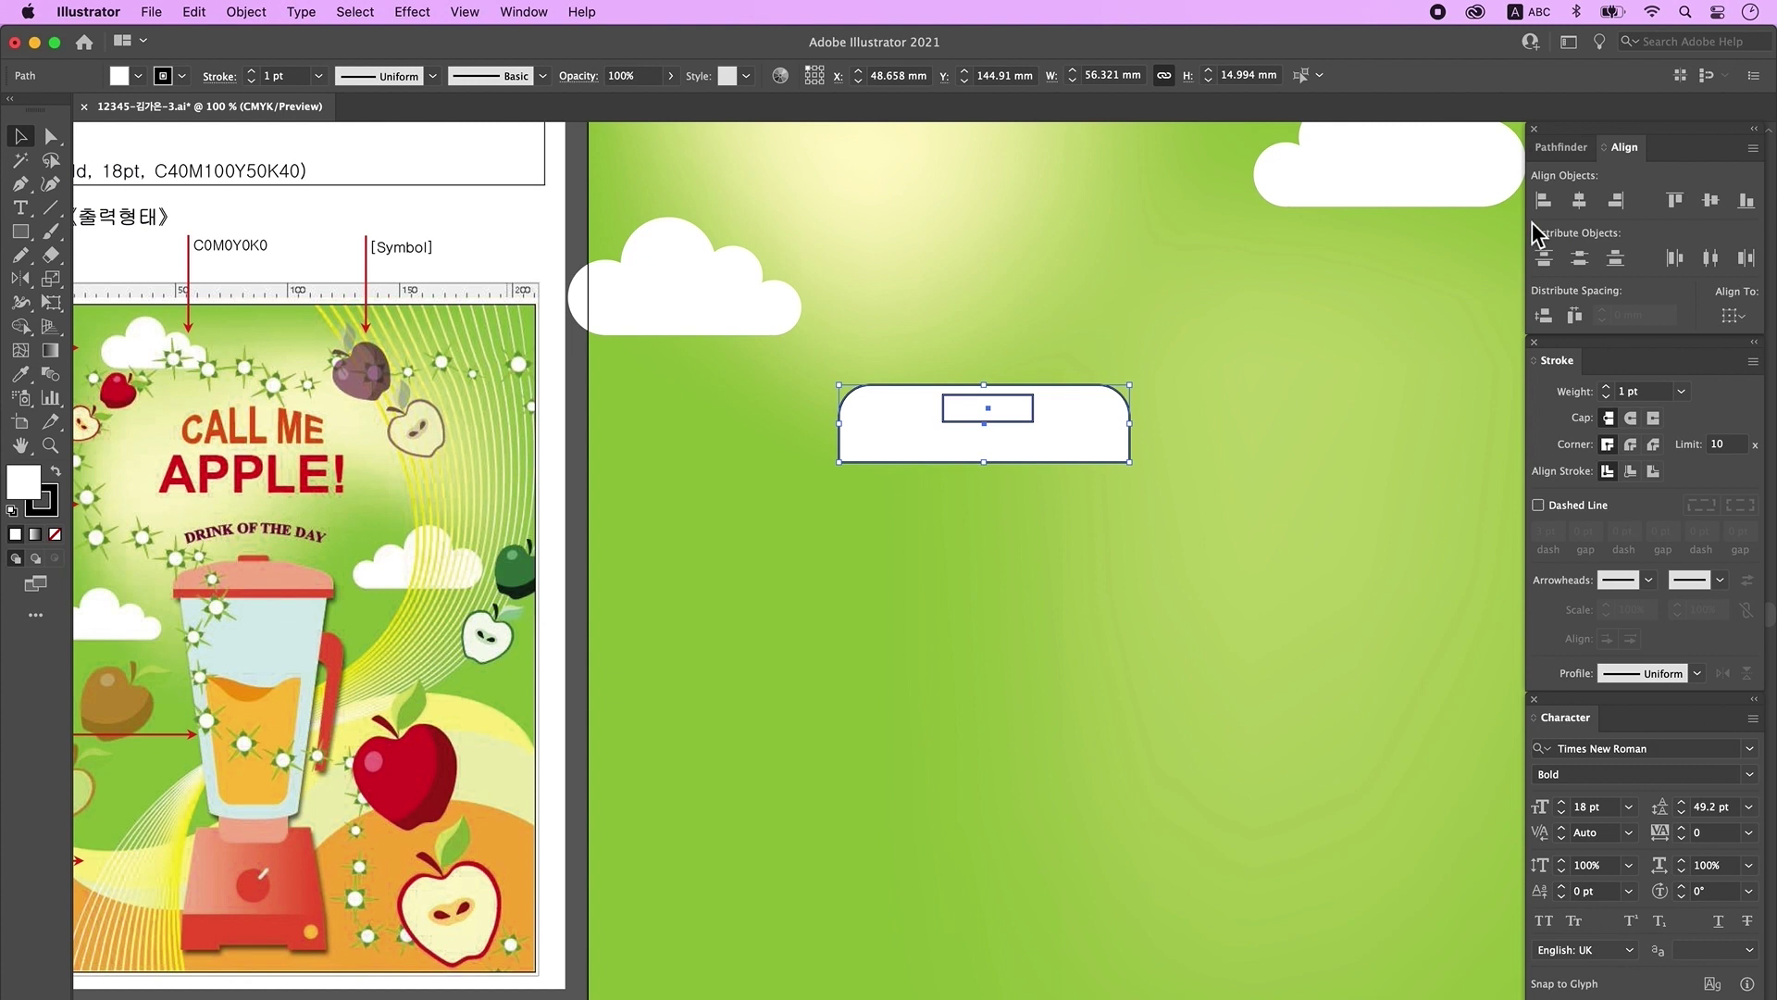
{"action": "left_click", "coordinate": [1583, 205]}
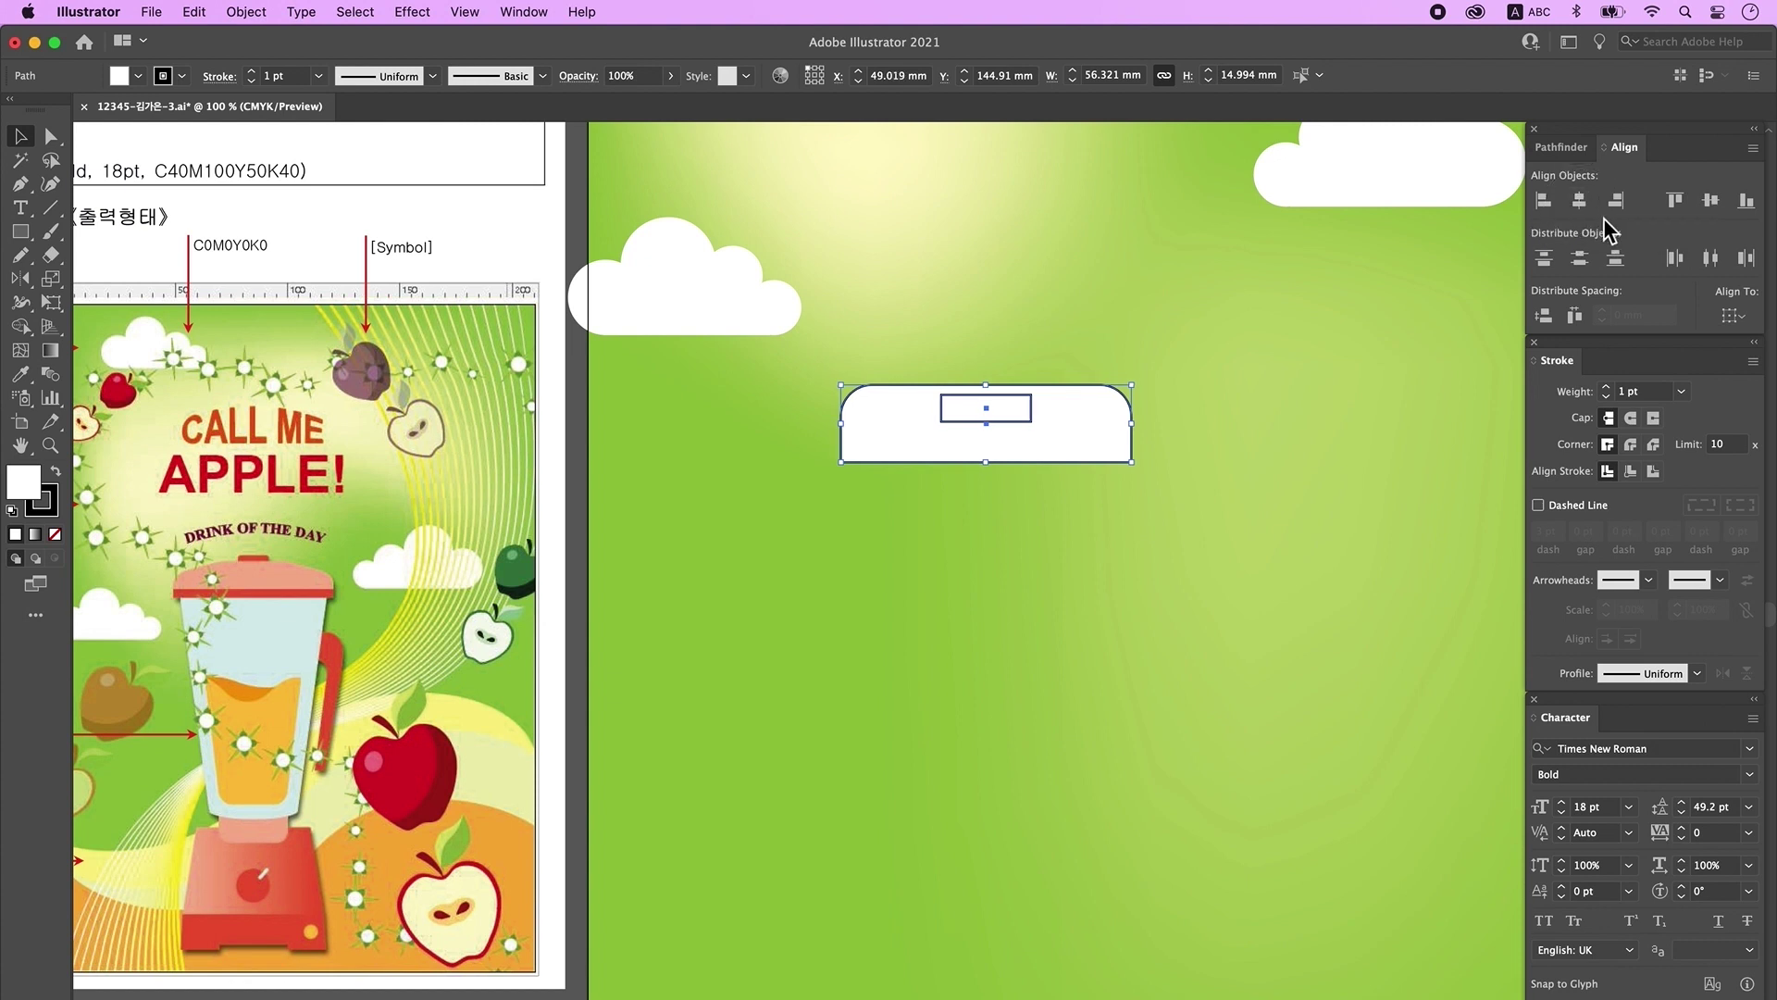
{"action": "left_click", "coordinate": [1675, 200]}
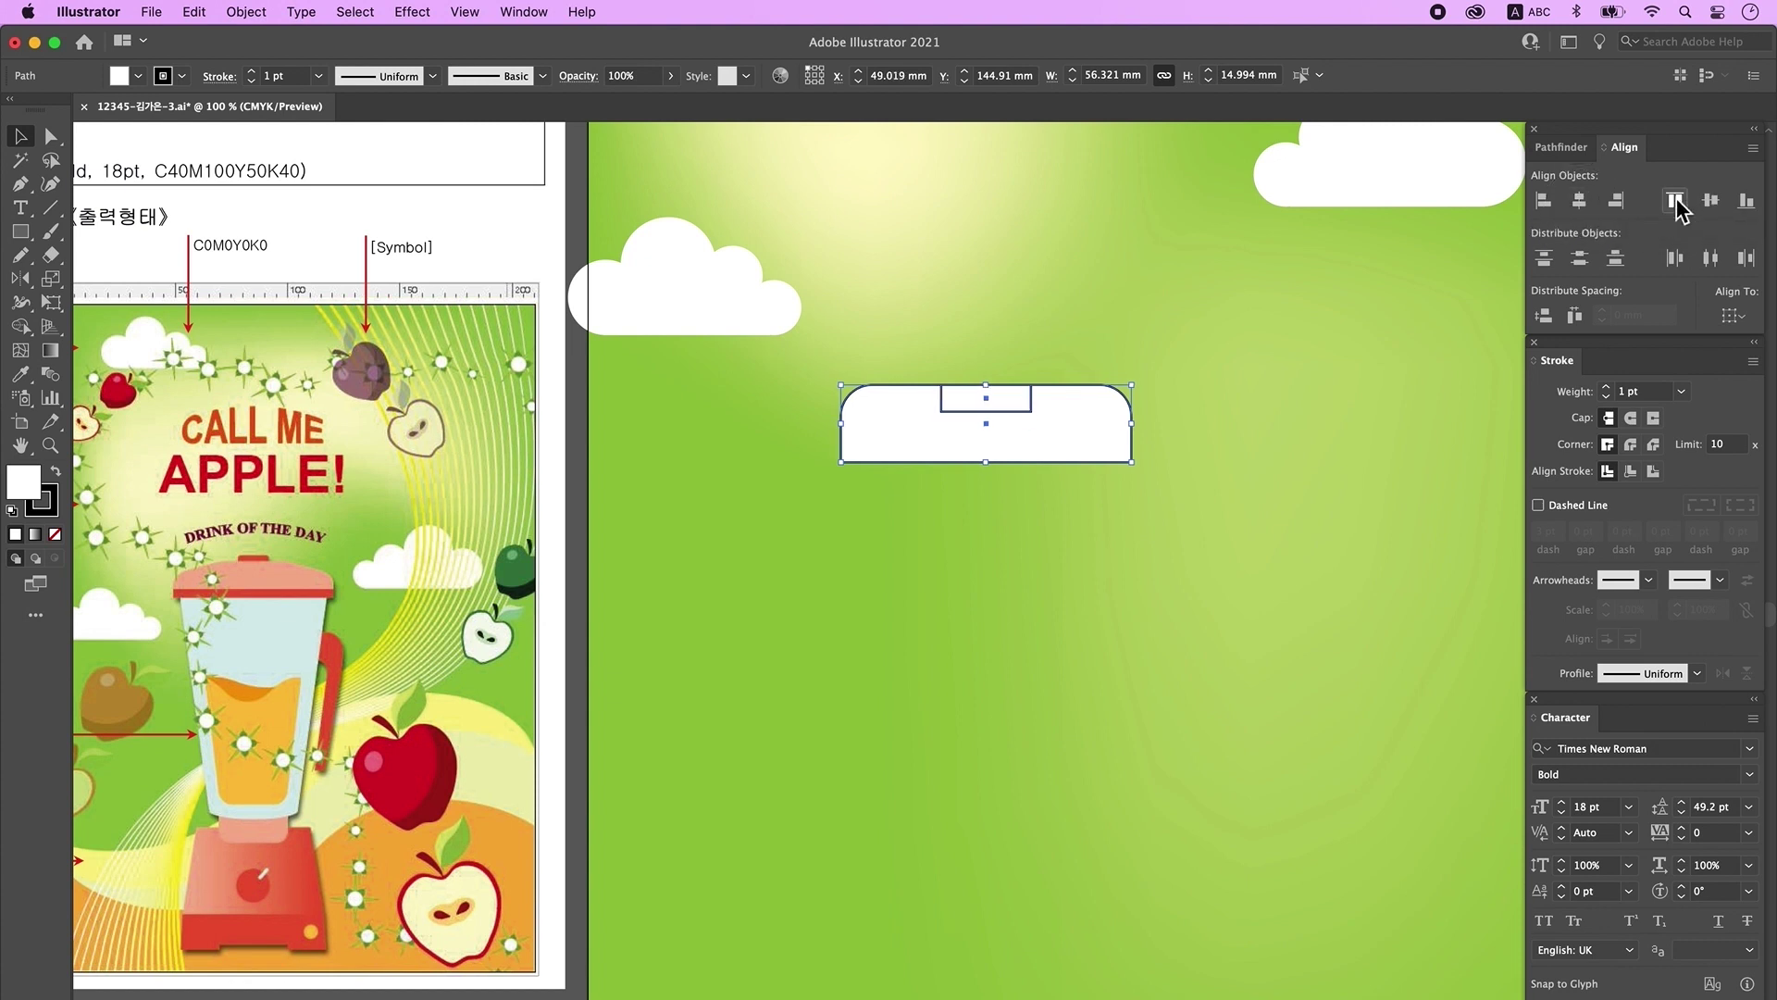
Step: Unite the small rectangle with the lid to add two anchor points on its top edge
{"action": "left_click_drag", "start_coordinate": [916, 310], "coordinate": [1184, 514]}
{"action": "left_click", "coordinate": [1574, 148]}
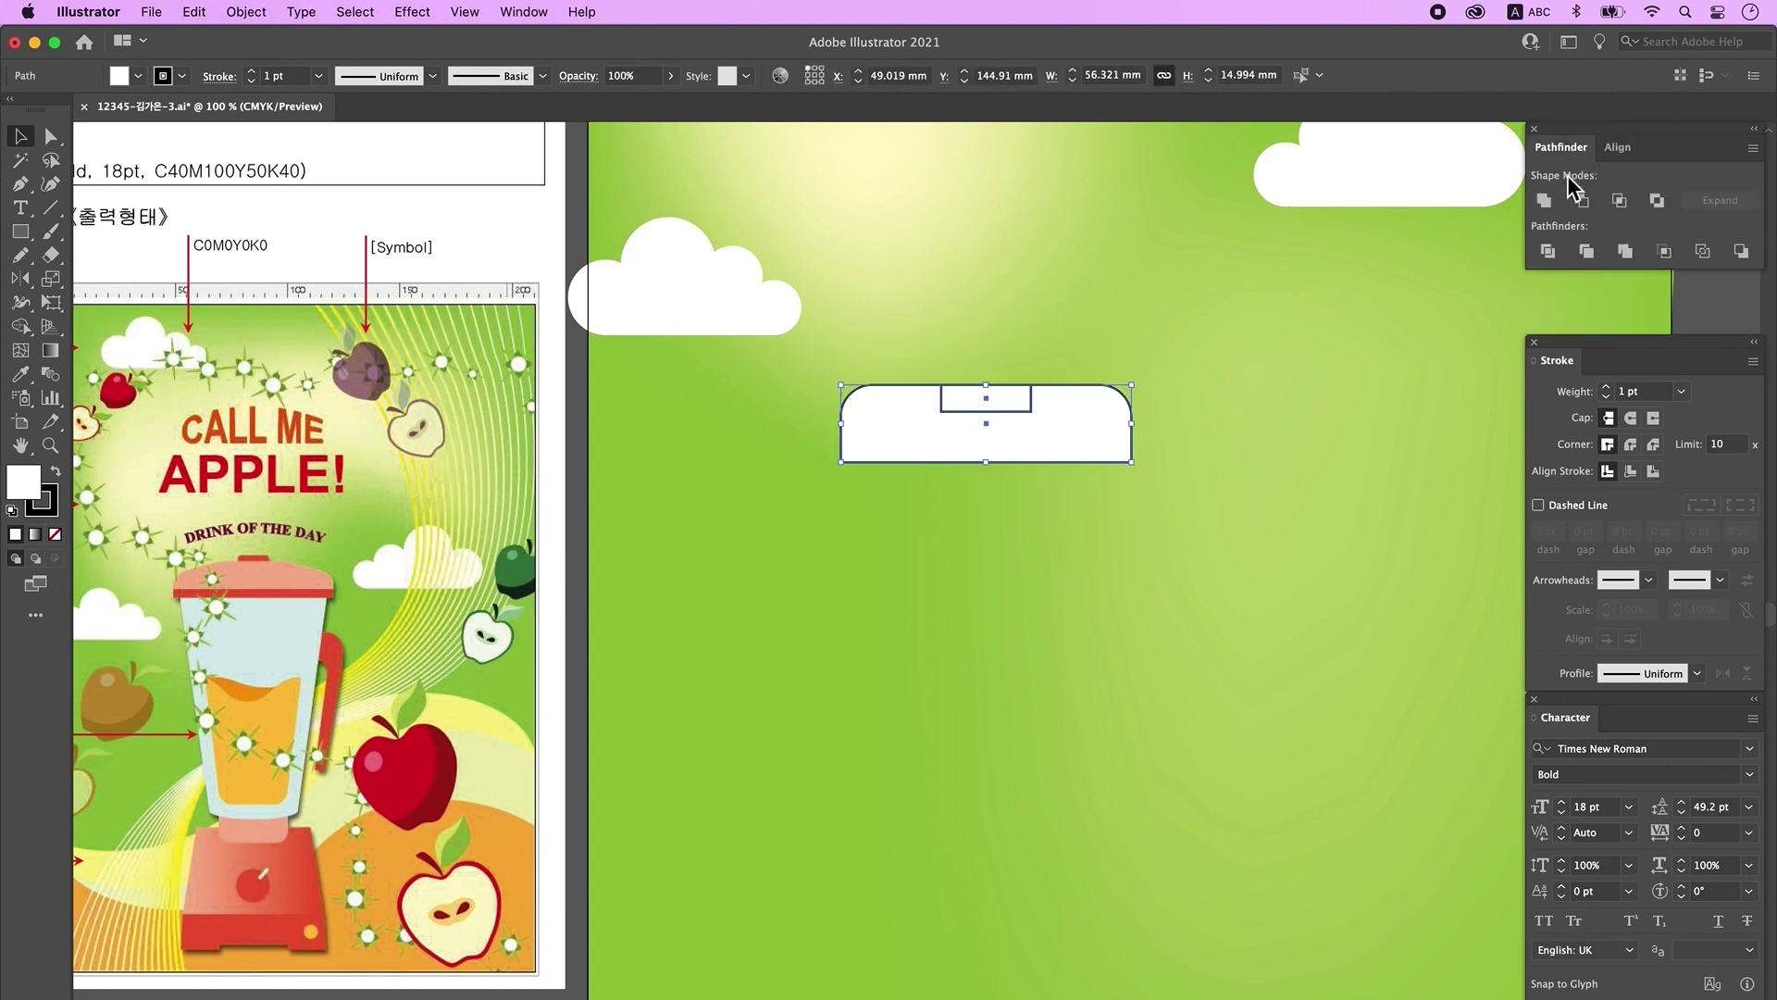
{"action": "left_click", "coordinate": [1546, 205]}
Step: Raise the two middle anchor points of the lid's top edge until the lid is about 17.5 mm high
{"action": "left_click", "coordinate": [50, 136]}
{"action": "left_click_drag", "start_coordinate": [928, 337], "coordinate": [1060, 408]}
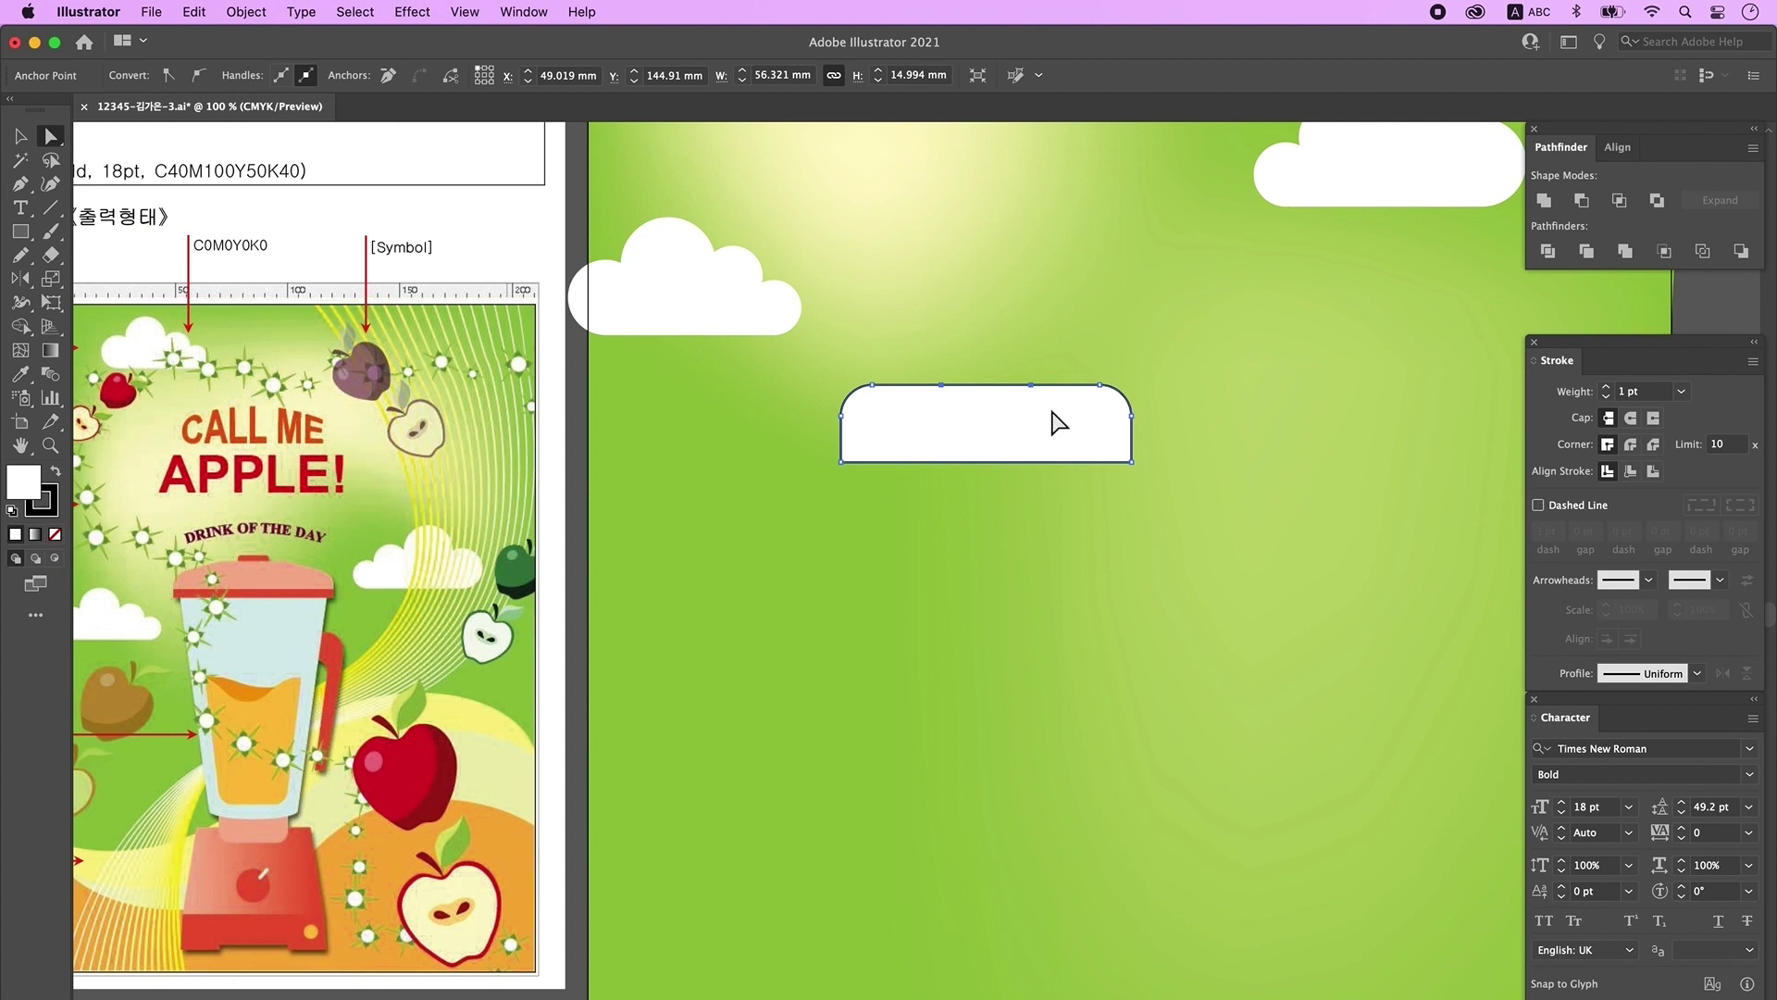
{"action": "left_click_drag", "start_coordinate": [932, 352], "coordinate": [1038, 411]}
{"action": "left_click_drag", "start_coordinate": [929, 355], "coordinate": [1047, 407]}
{"action": "key", "text": "Up"}
{"action": "key", "text": "Up"}
{"action": "key", "text": "Up"}
{"action": "key", "text": "Up"}
{"action": "key", "text": "Up"}
{"action": "key", "text": "Up"}
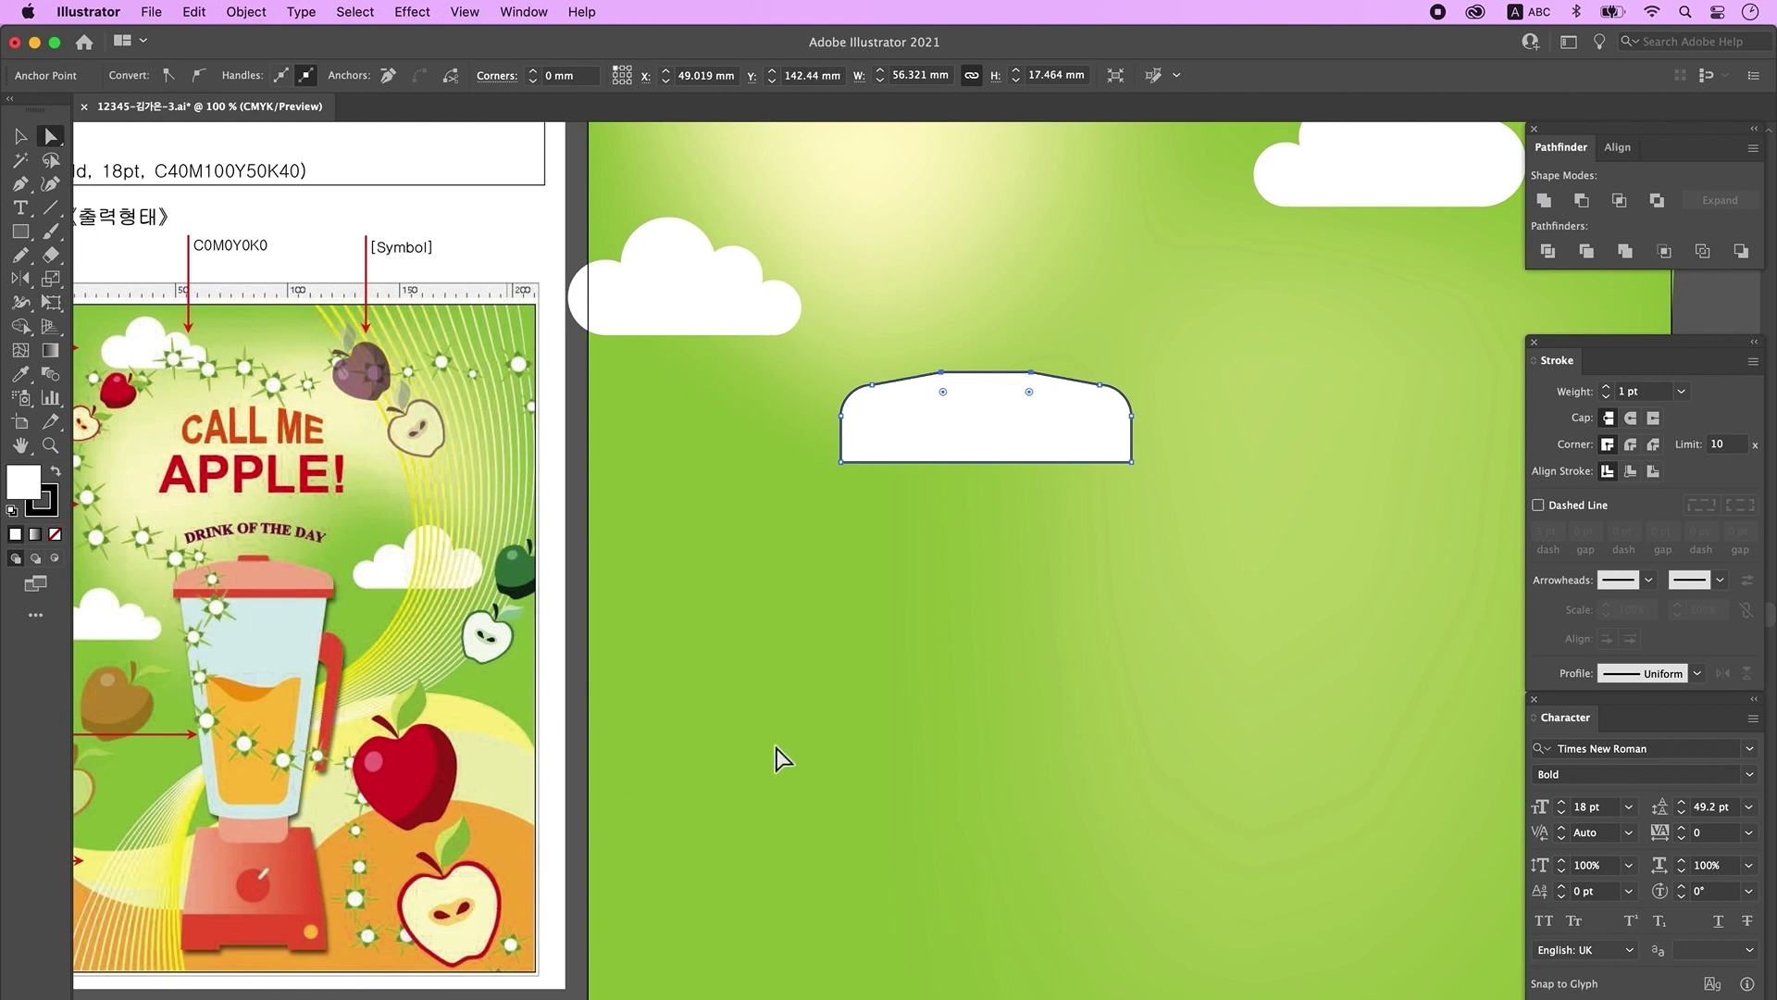
{"action": "left_click", "coordinate": [1052, 609]}
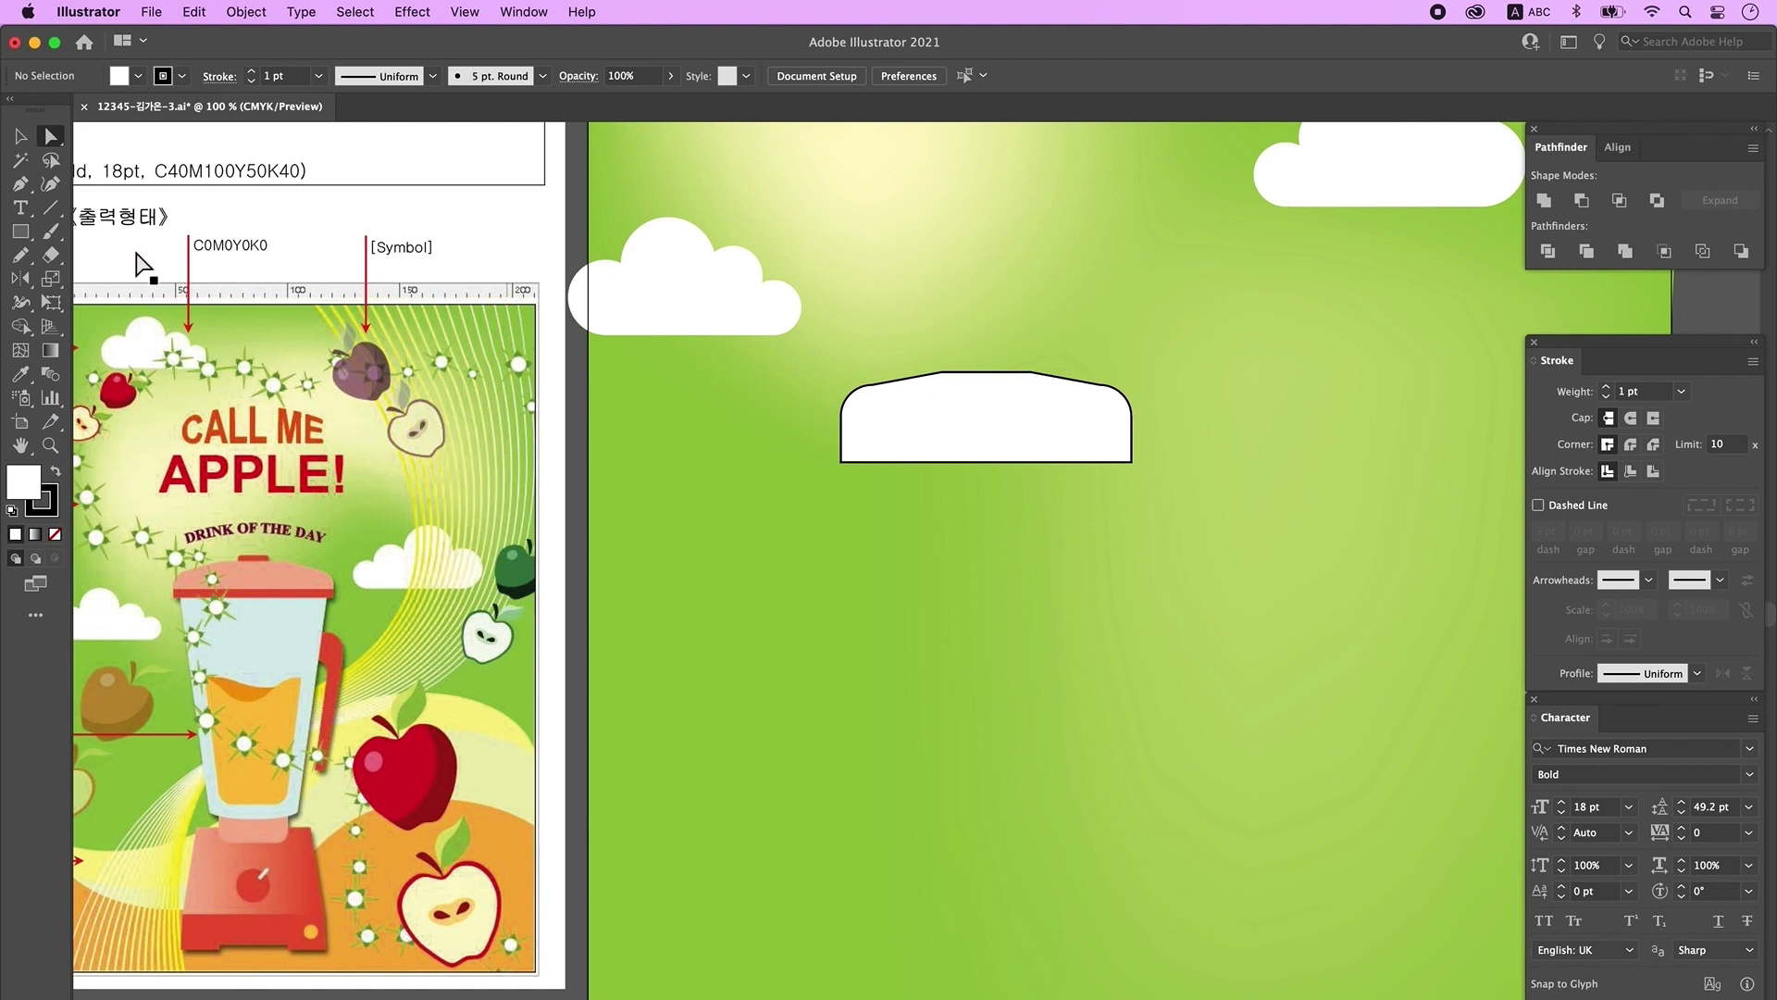
Step: Draw a small rounded rectangle as a knob on the middle of the lid's top edge
{"action": "left_click_drag", "start_coordinate": [21, 231], "coordinate": [106, 239]}
{"action": "left_click_drag", "start_coordinate": [949, 355], "coordinate": [1020, 385]}
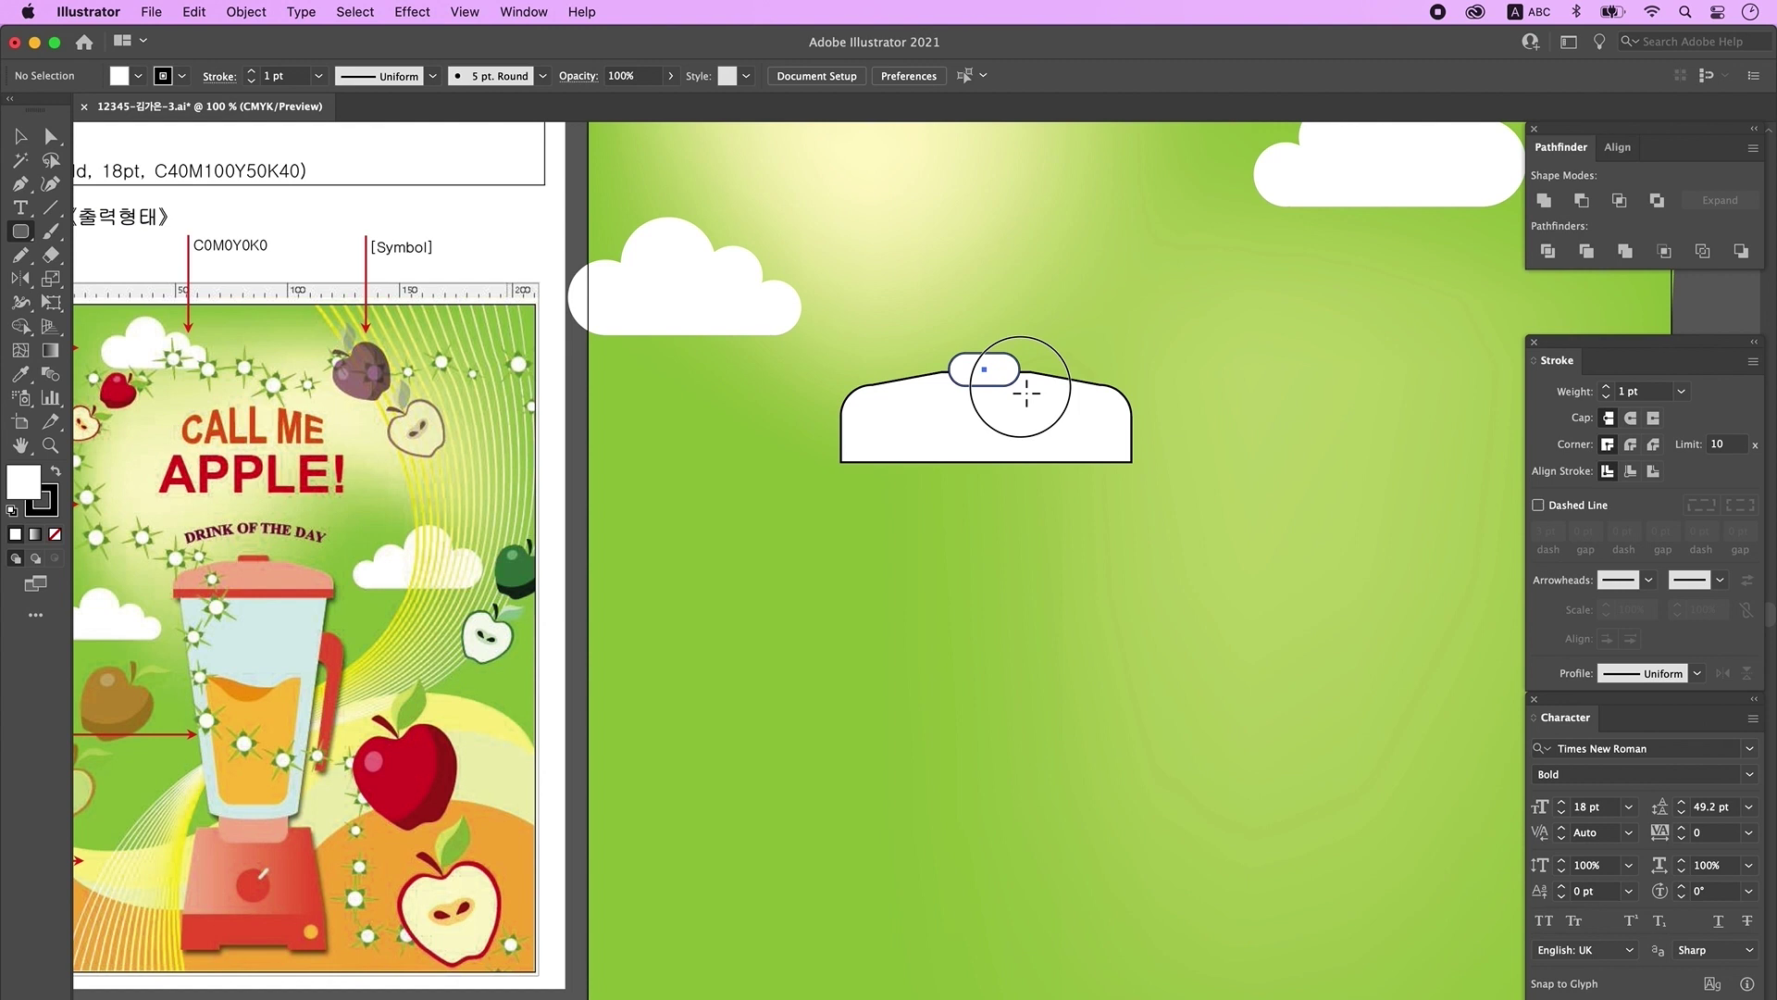
{"action": "left_click", "coordinate": [21, 137]}
{"action": "left_click", "coordinate": [987, 294]}
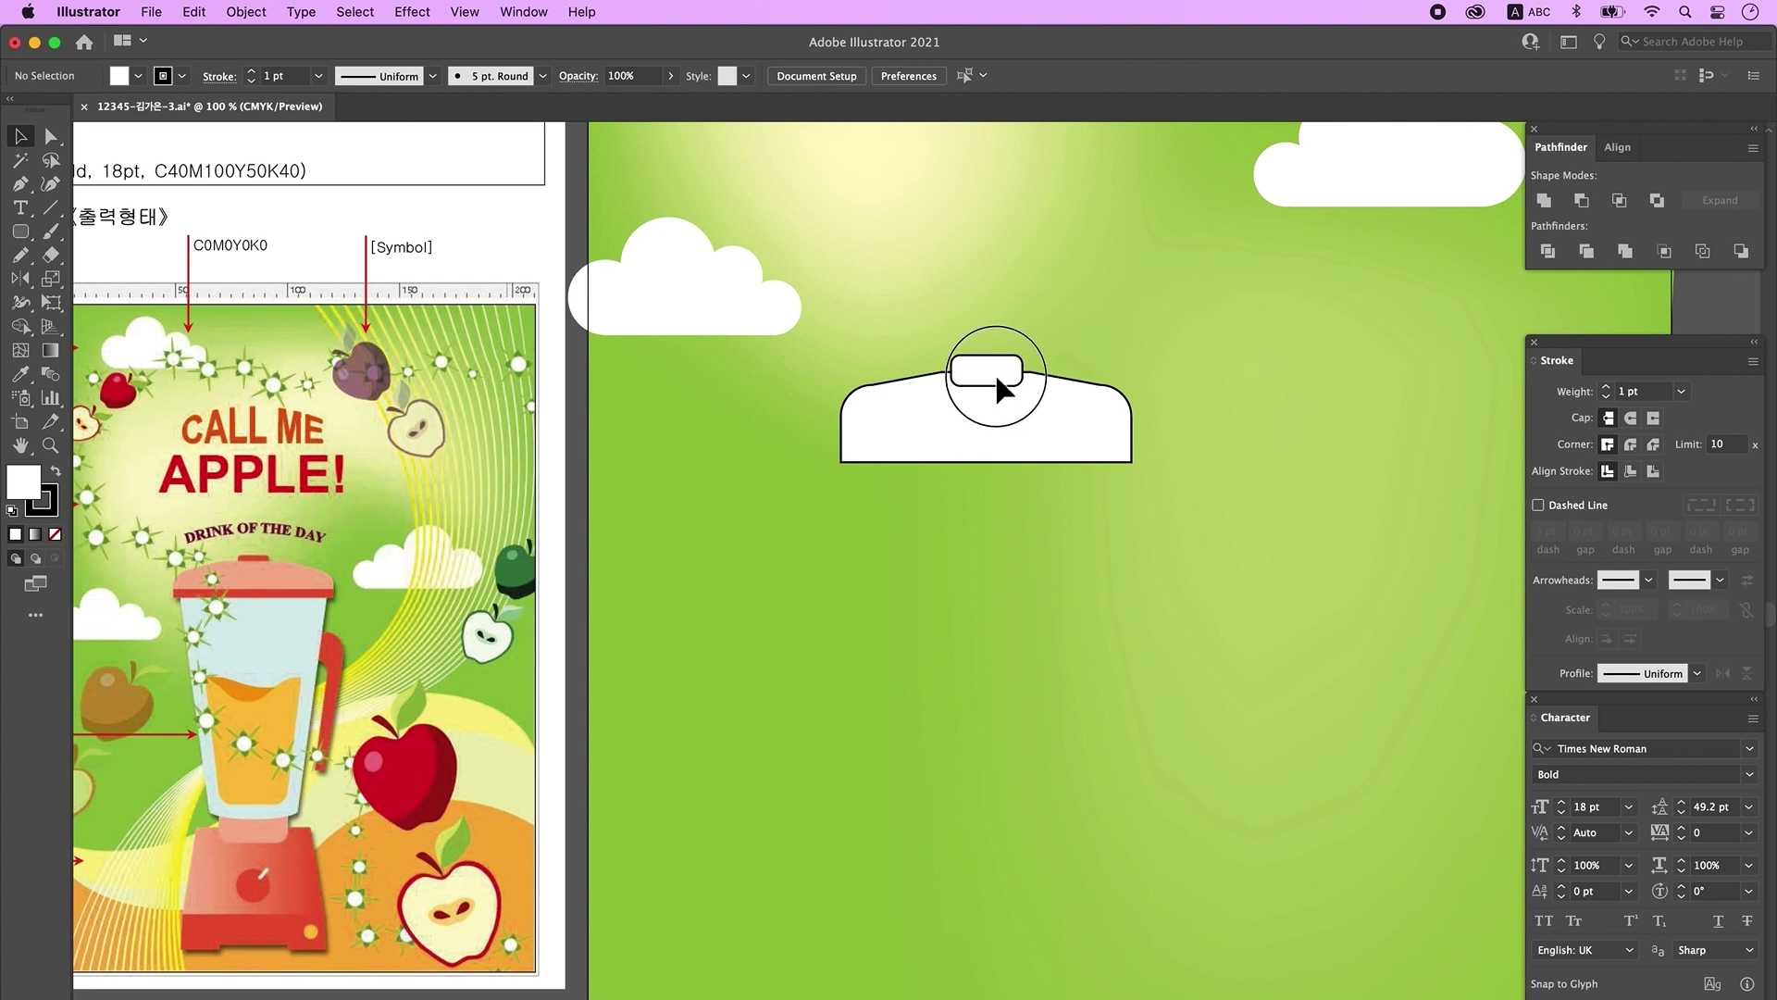
Step: Raise the lid's bottom edge until the lid is about 13.9 mm high
{"action": "left_click", "coordinate": [996, 375]}
{"action": "left_click", "coordinate": [1148, 341]}
{"action": "key", "text": "a"}
{"action": "left_click_drag", "start_coordinate": [731, 446], "coordinate": [733, 448]}
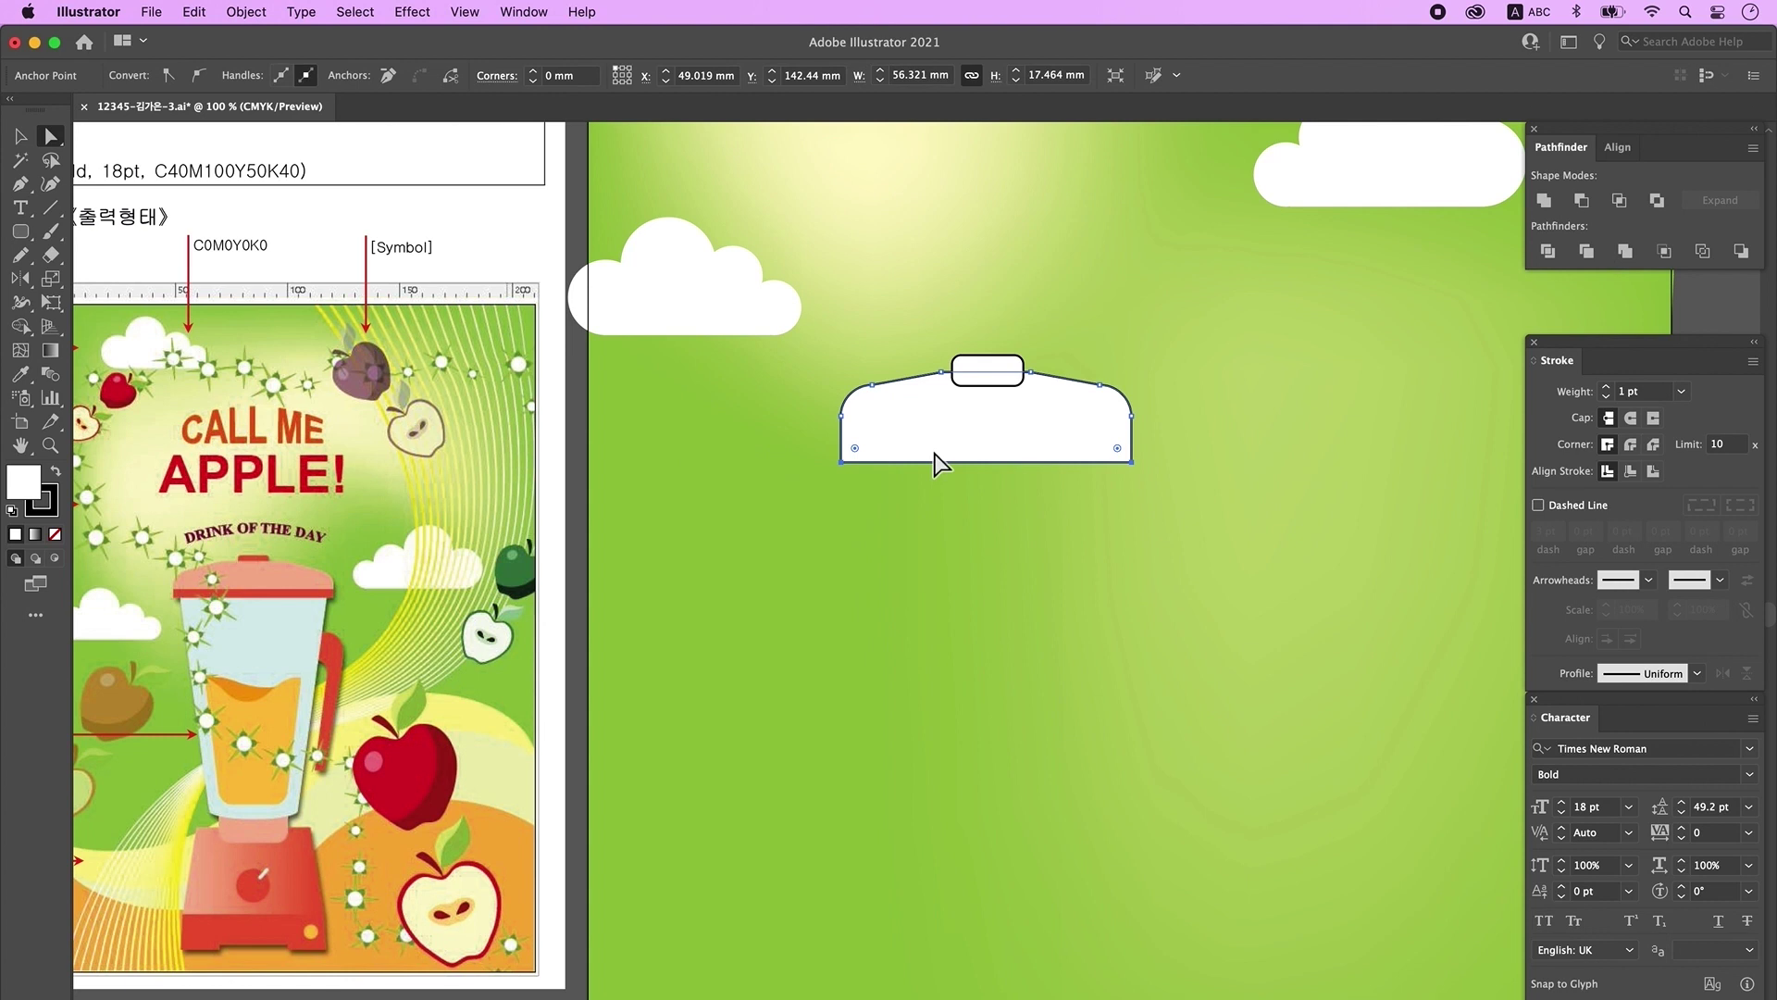
{"action": "key", "text": "Up"}
{"action": "key", "text": "Up"}
{"action": "key", "text": "Up"}
{"action": "key", "text": "Up"}
{"action": "key", "text": "Up"}
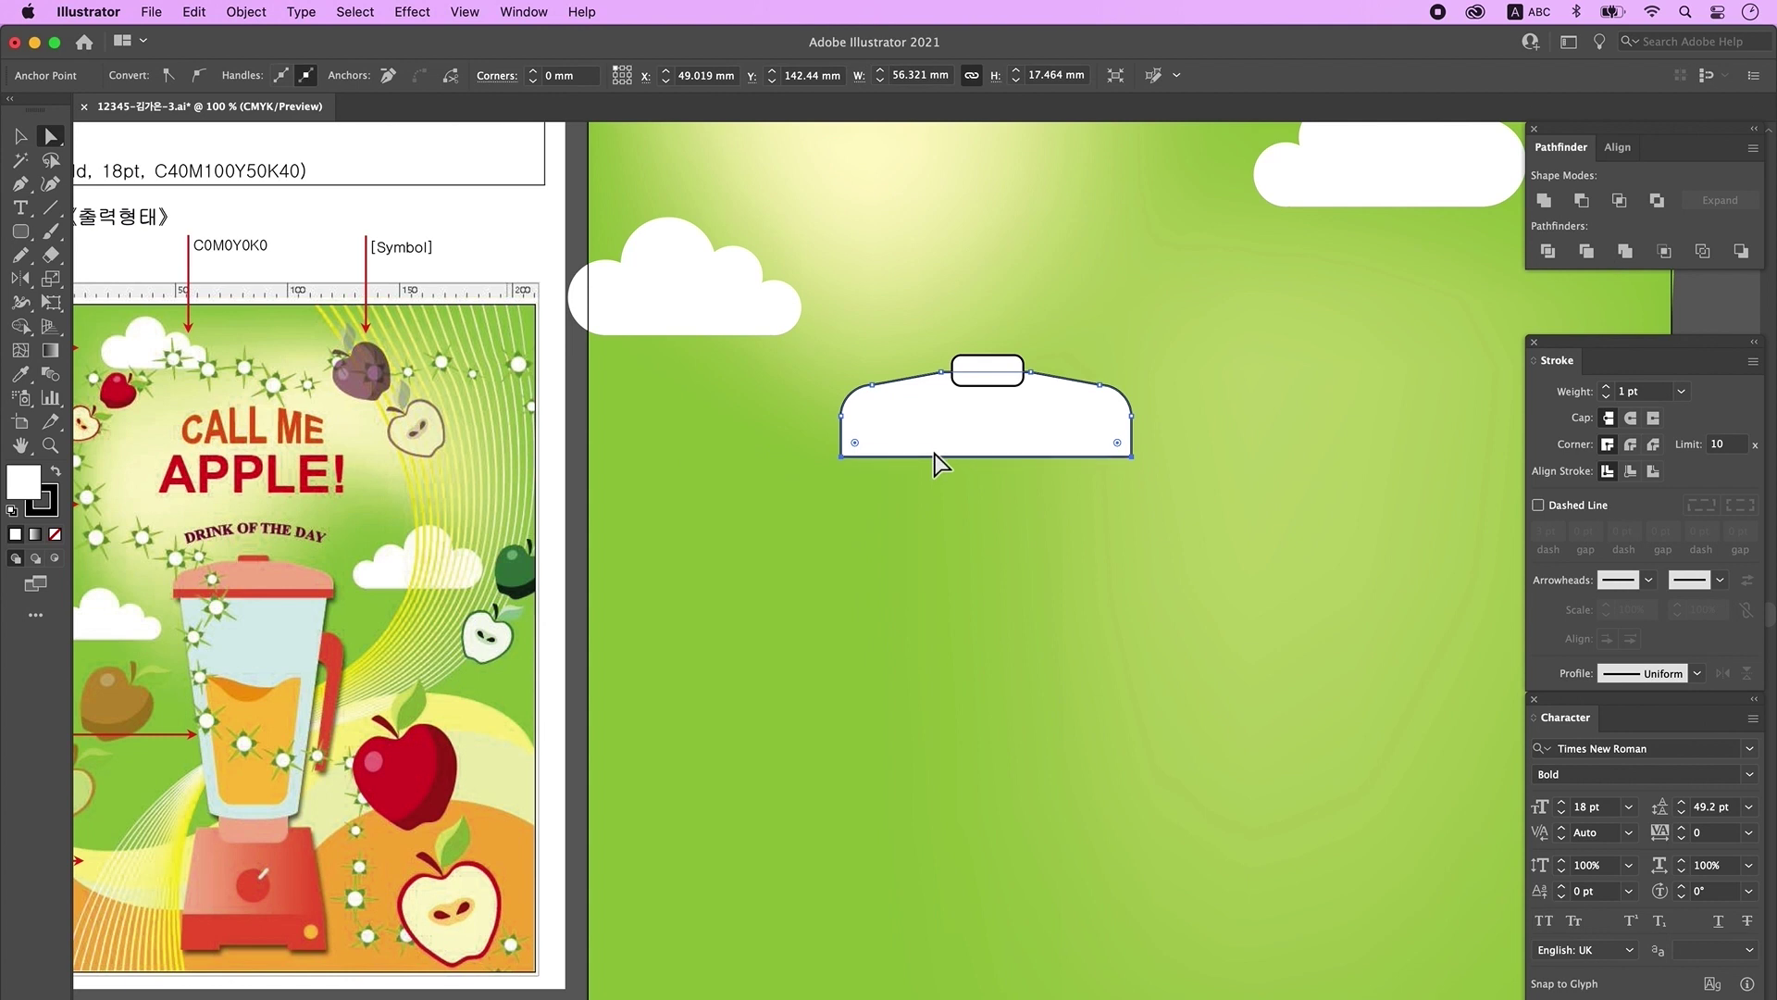
{"action": "key", "text": "Up"}
{"action": "key", "text": "Up"}
{"action": "key", "text": "Up"}
{"action": "key", "text": "Up"}
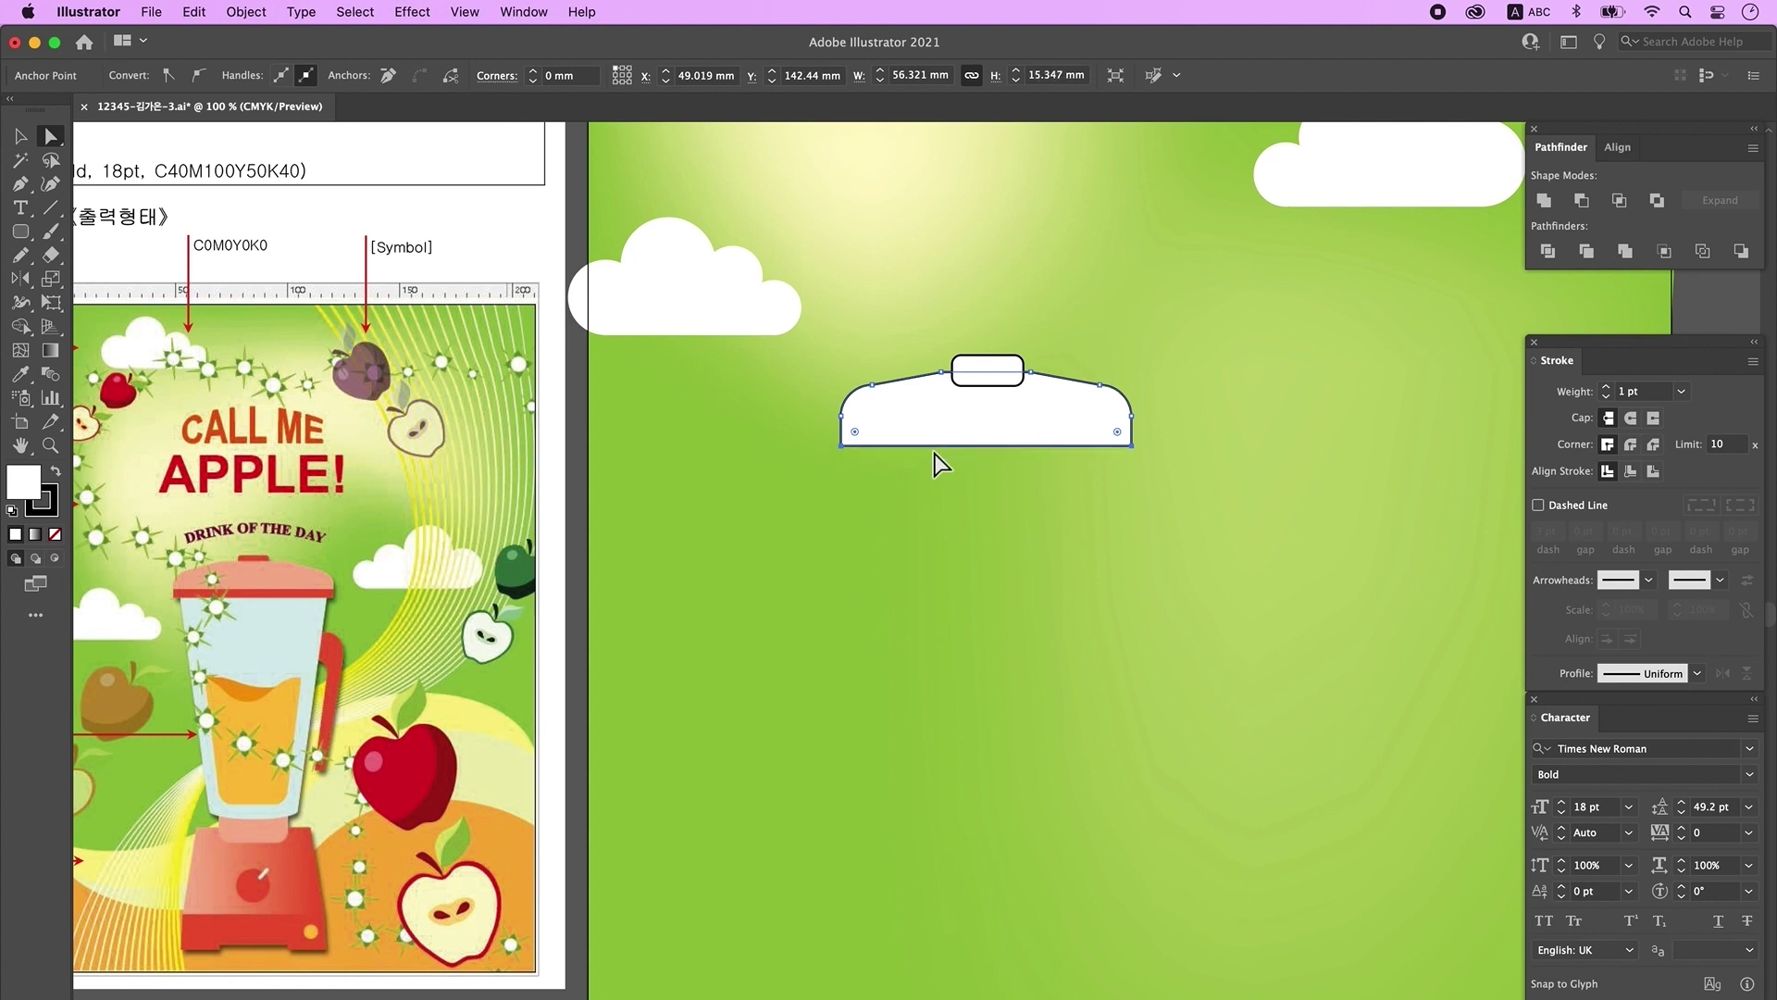
{"action": "left_click", "coordinate": [941, 463]}
Step: Draw a horizontal line about 82 mm long across the lower part of the lid, extending past both sides
{"action": "key", "text": "backslash"}
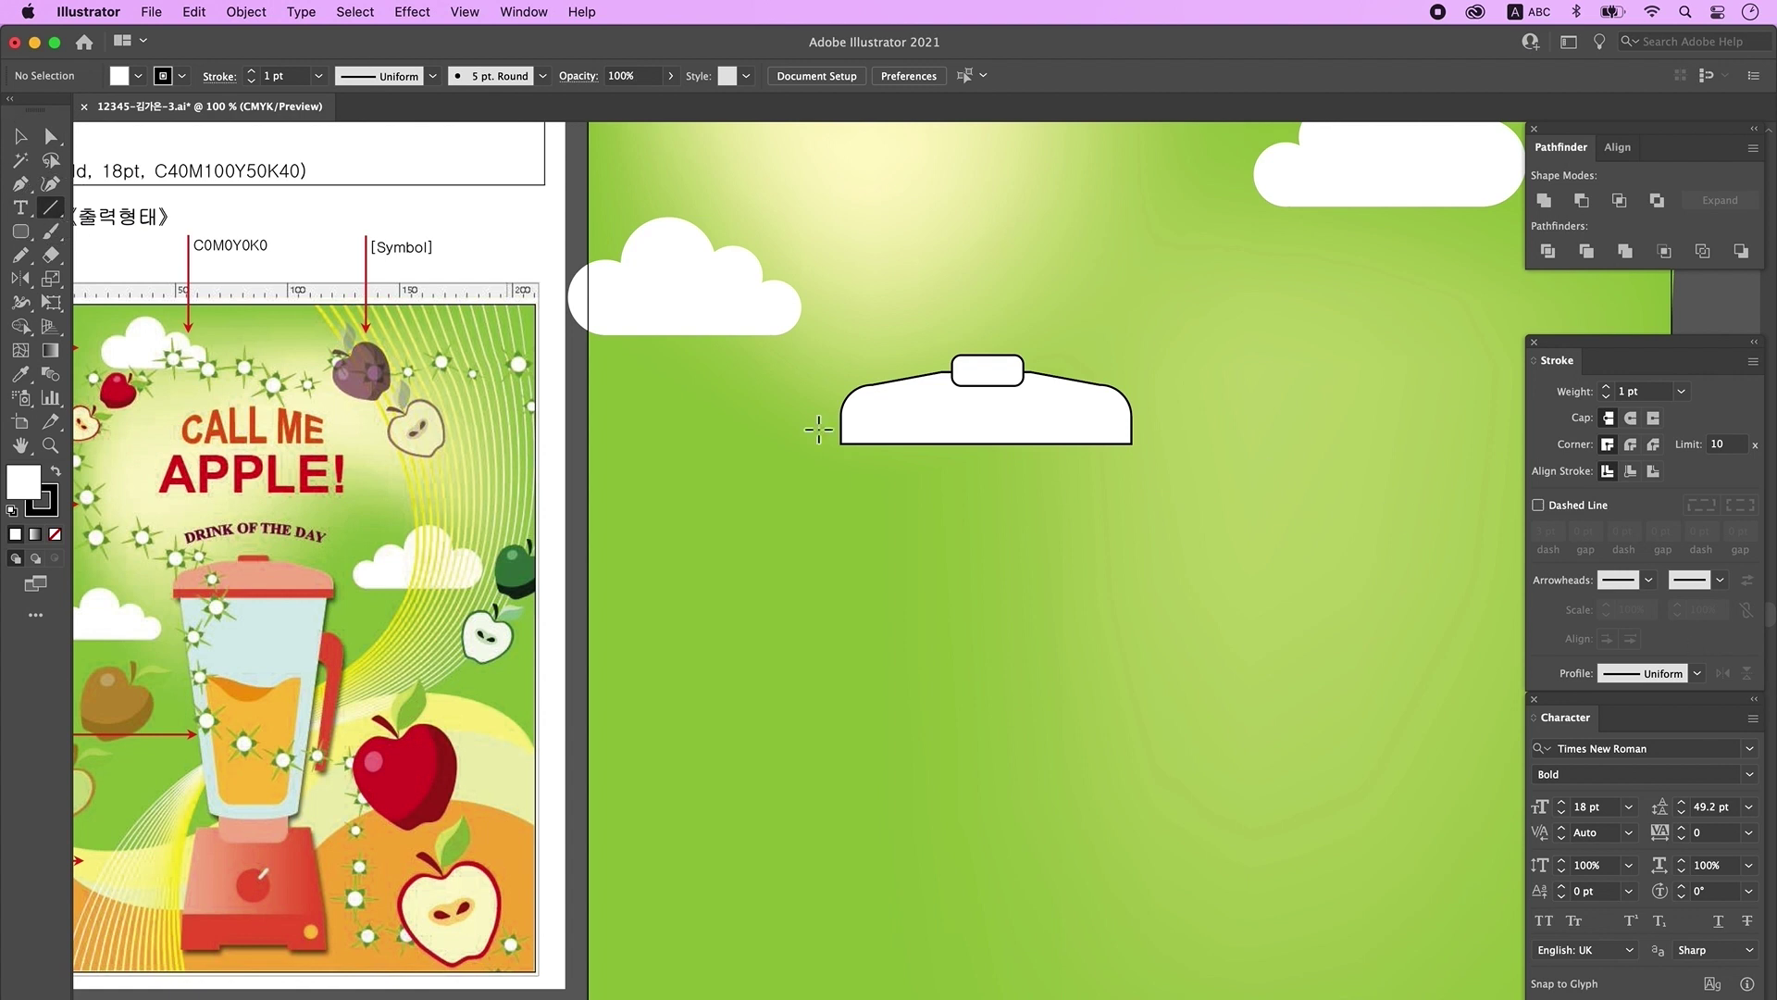
{"action": "left_click_drag", "start_coordinate": [803, 425], "coordinate": [1227, 424]}
{"action": "left_click", "coordinate": [22, 141]}
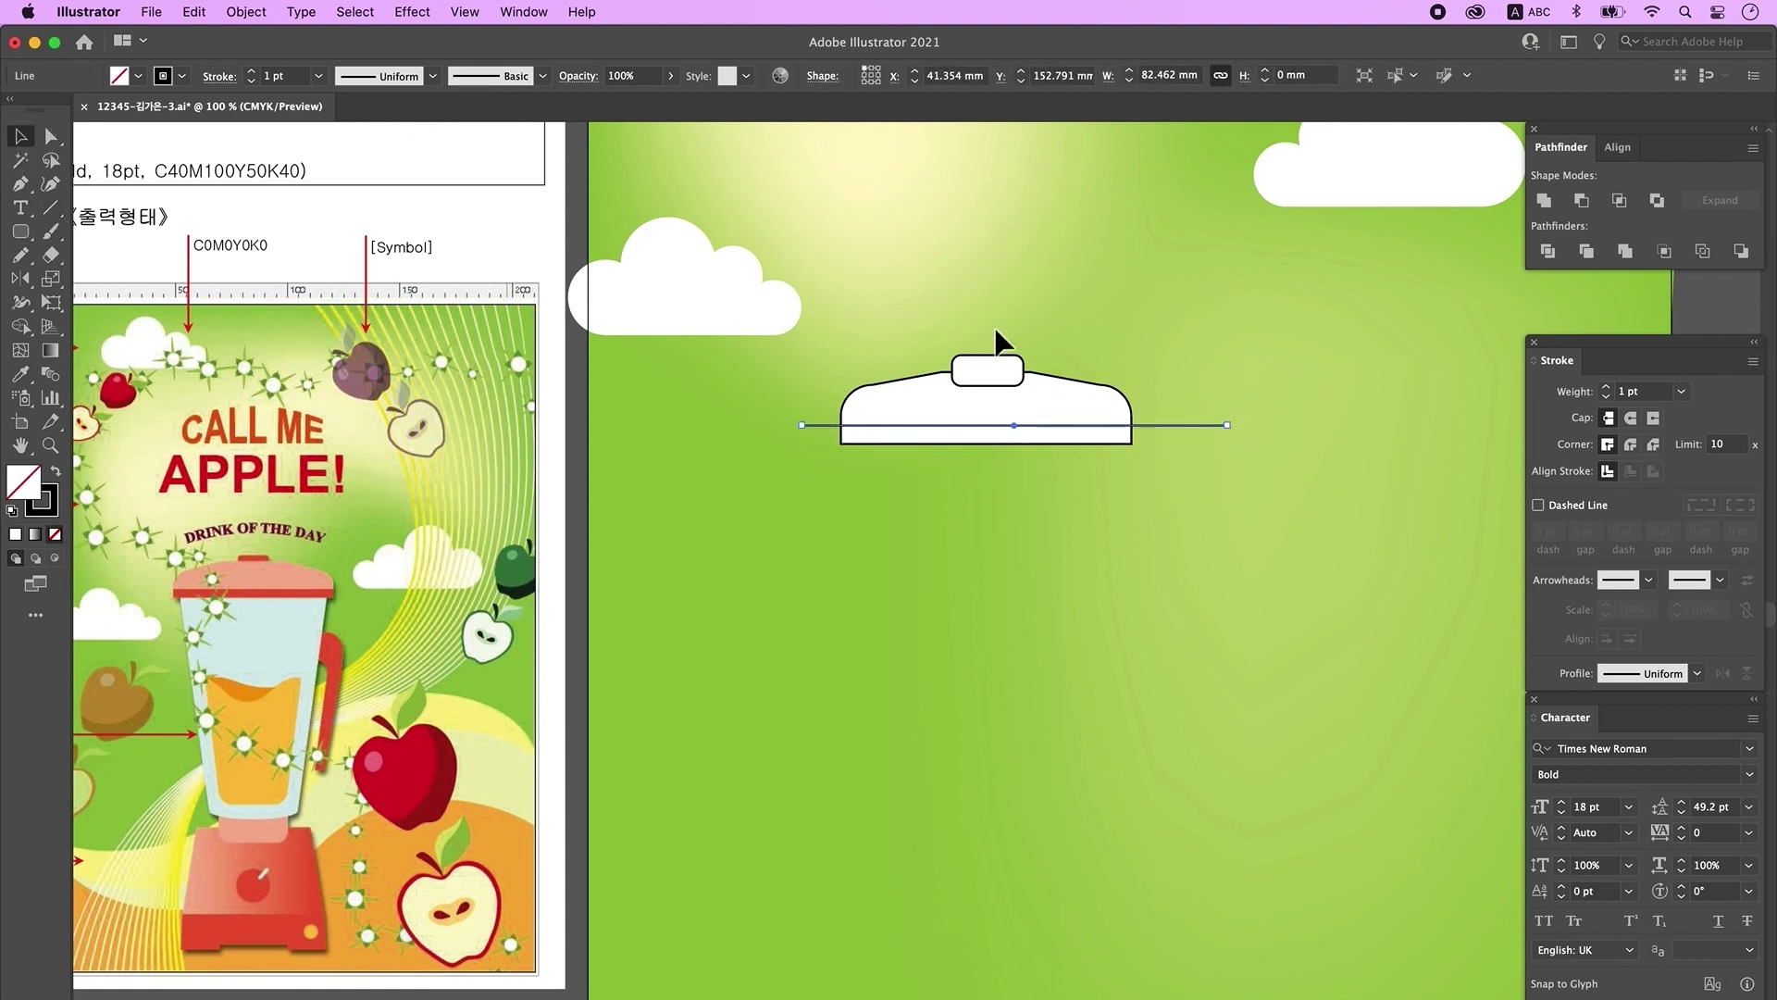
{"action": "key", "text": "Down"}
{"action": "left_click", "coordinate": [1276, 493]}
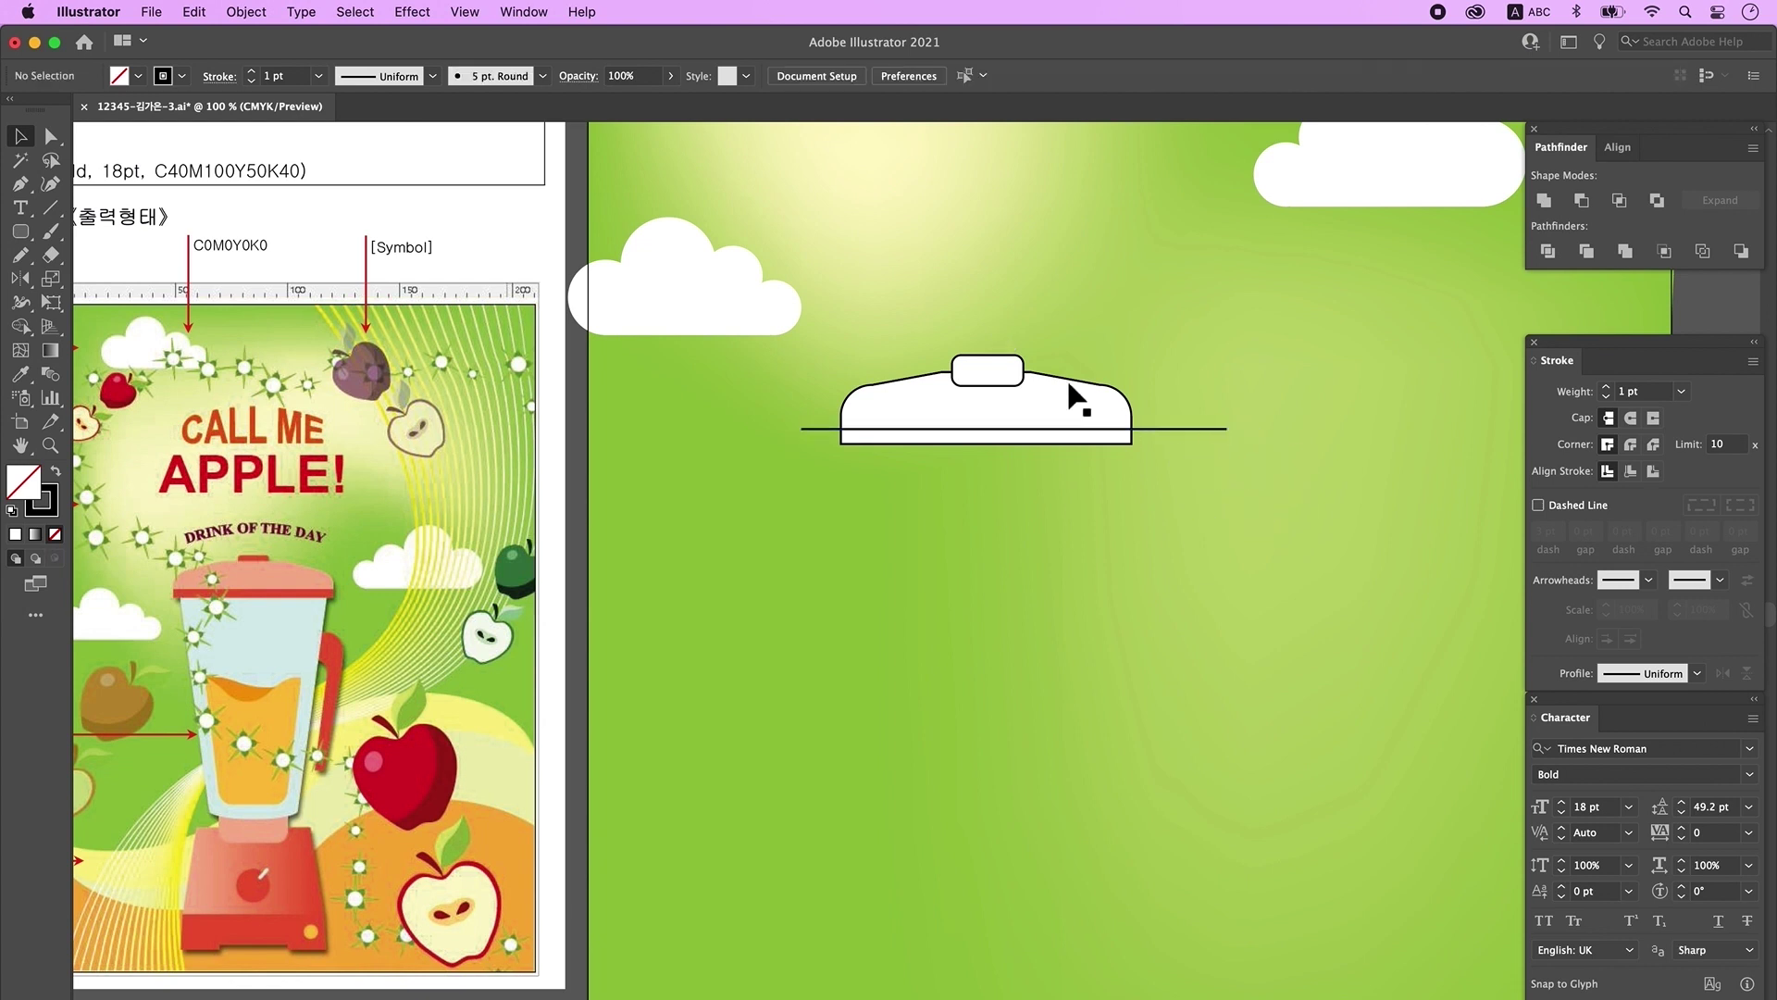
Step: Divide the lid along the horizontal line and ungroup the resulting pieces
{"action": "left_click", "coordinate": [1075, 391]}
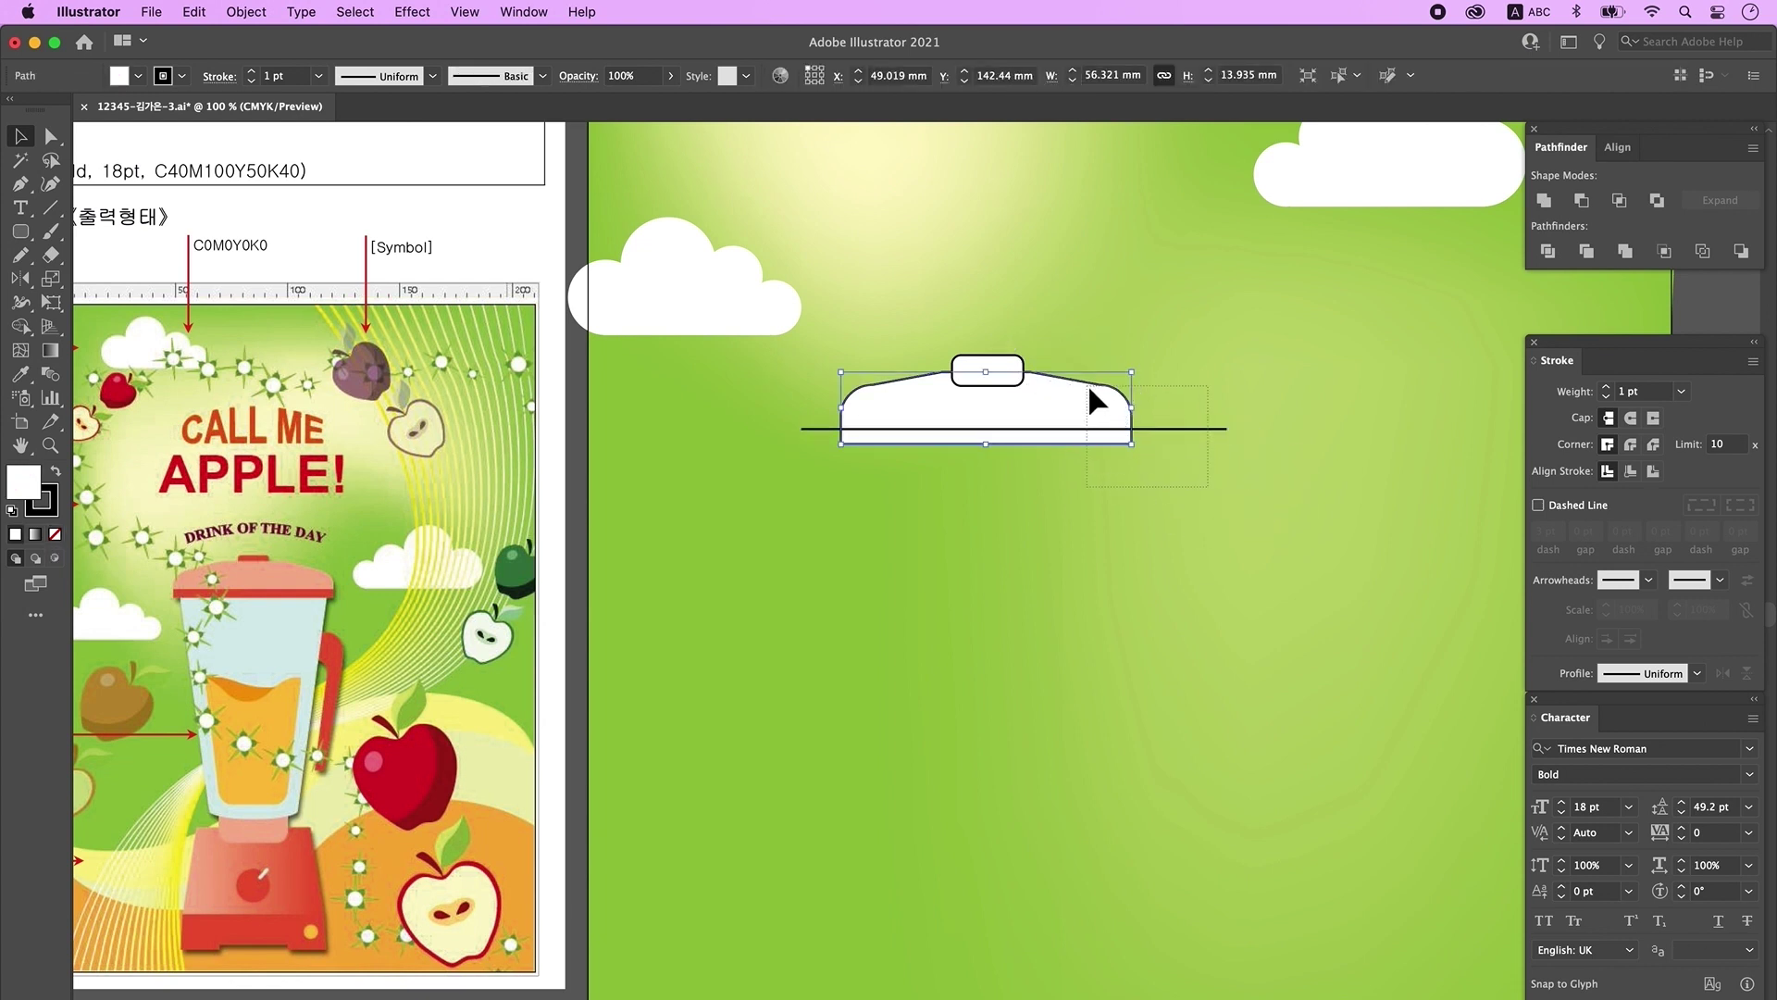
{"action": "left_click_drag", "start_coordinate": [1089, 386], "coordinate": [1088, 386]}
{"action": "left_click_drag", "start_coordinate": [1091, 391], "coordinate": [1097, 481]}
{"action": "key", "text": "super+z"}
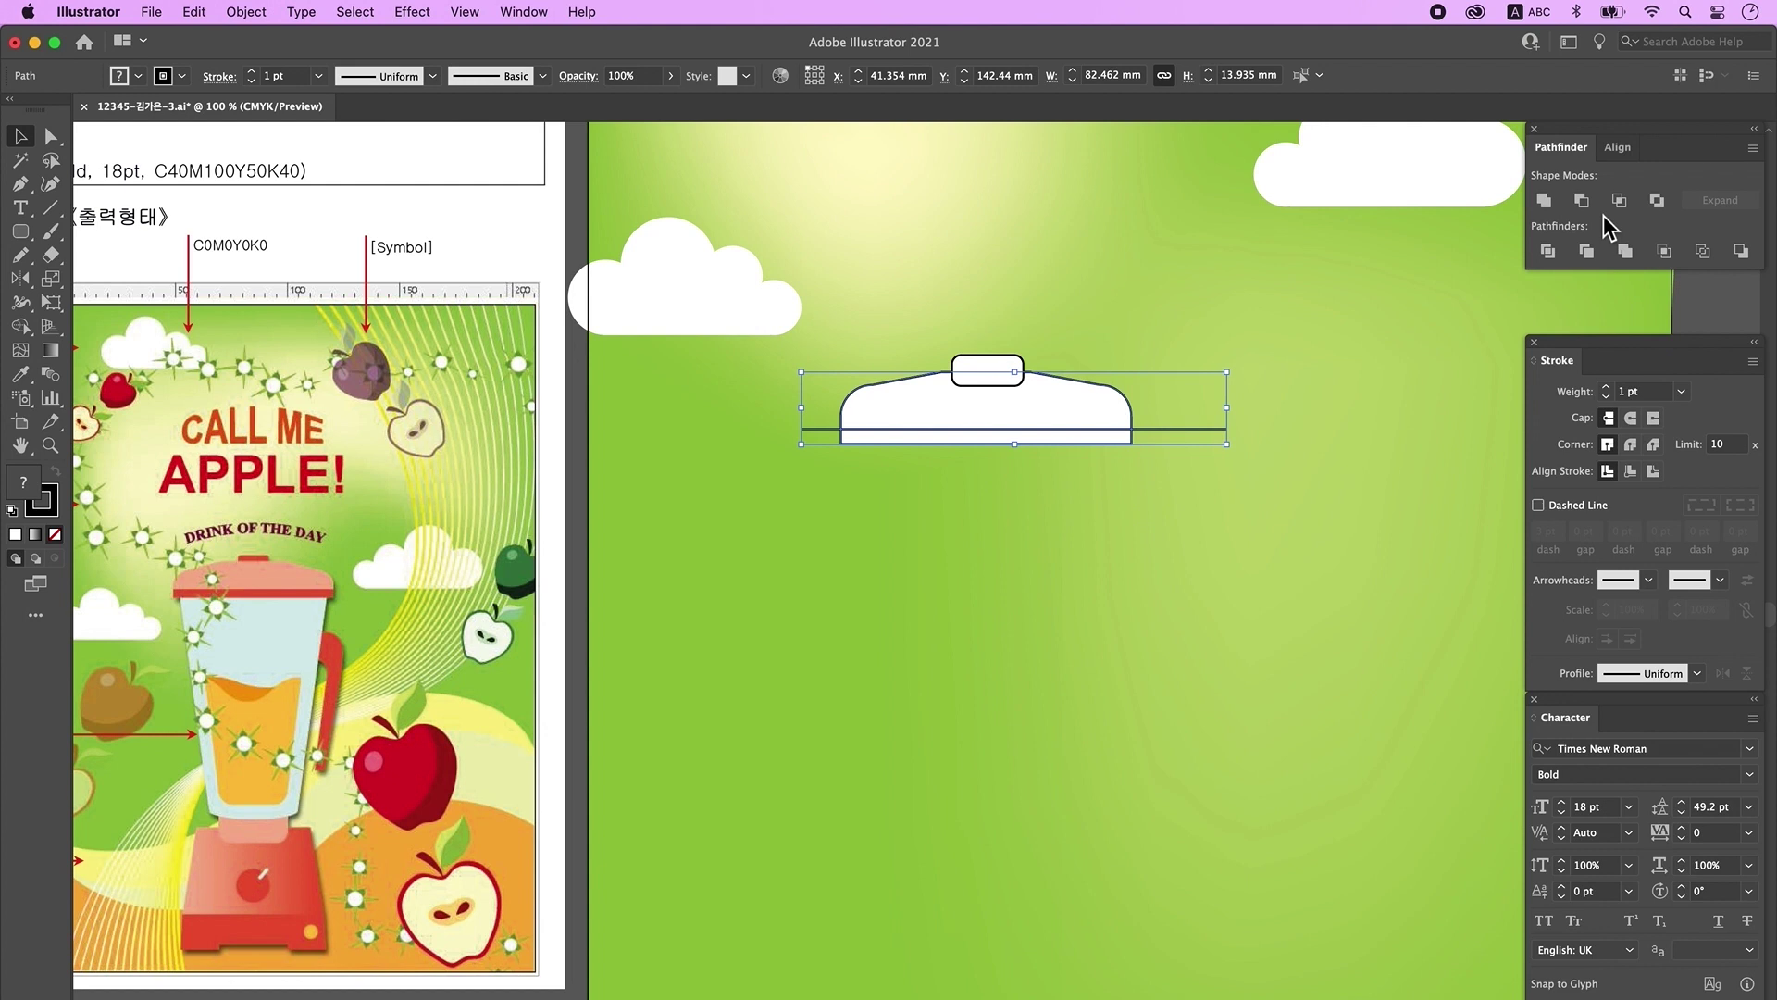
{"action": "left_click", "coordinate": [1547, 252]}
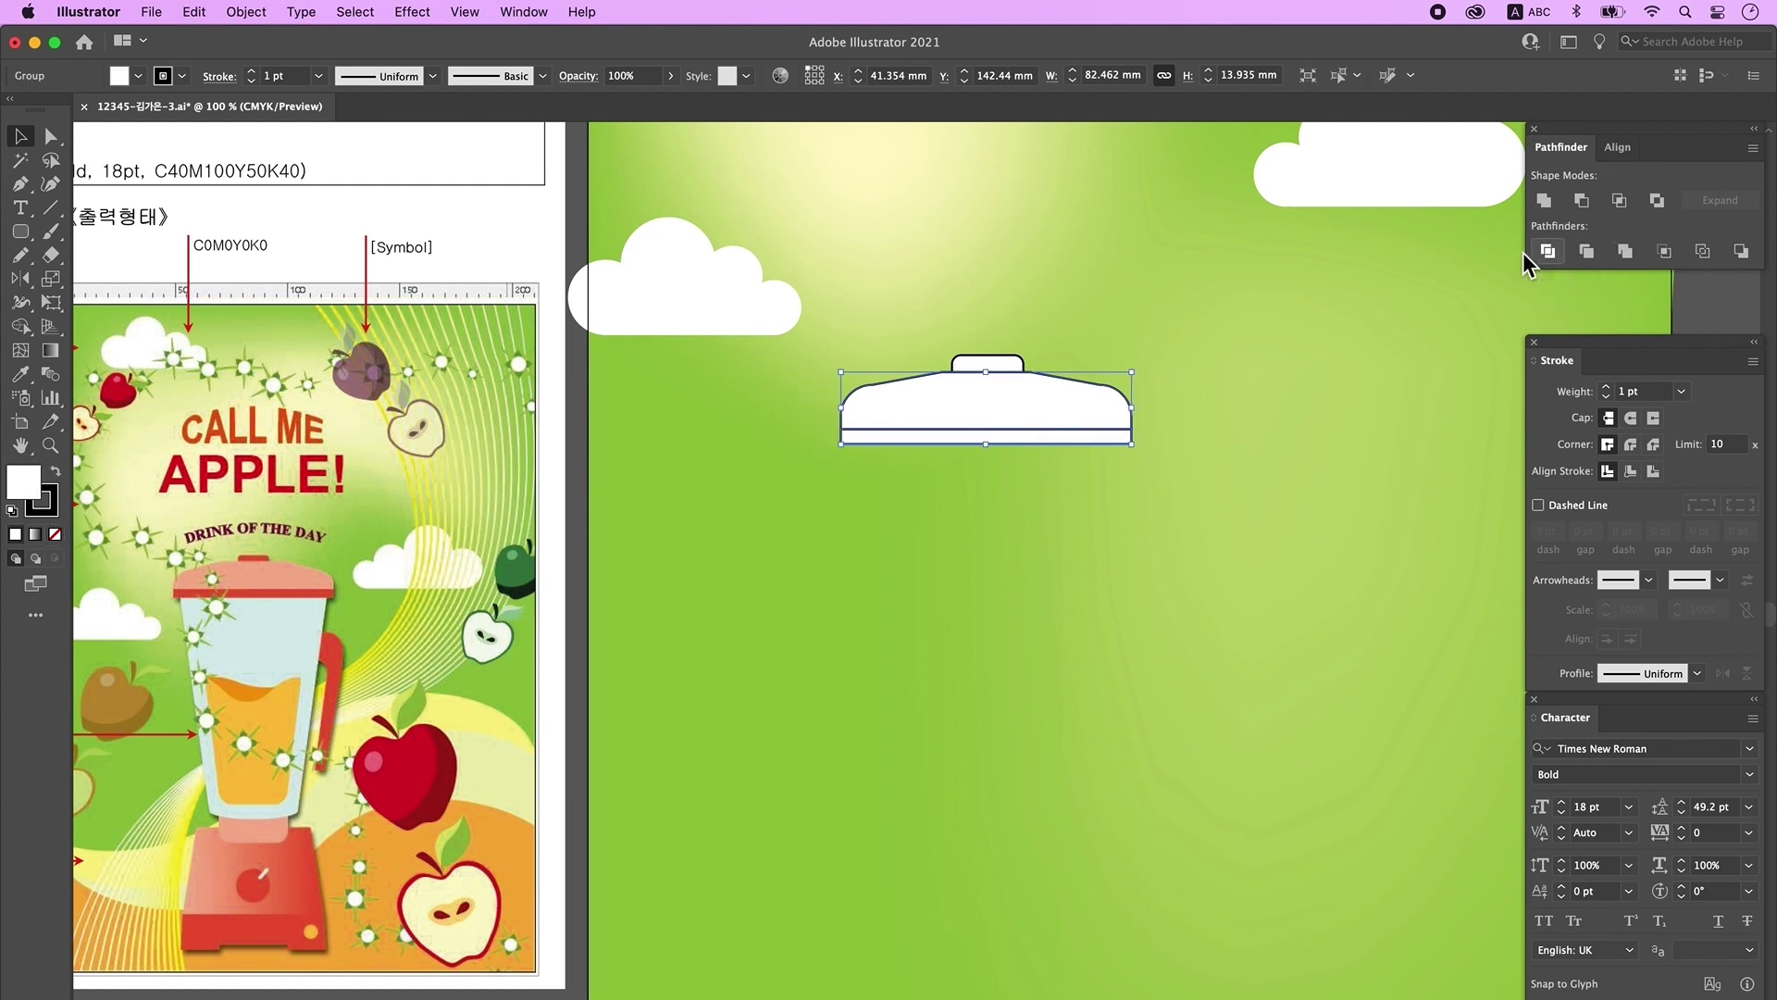
{"action": "right_click", "coordinate": [1048, 401]}
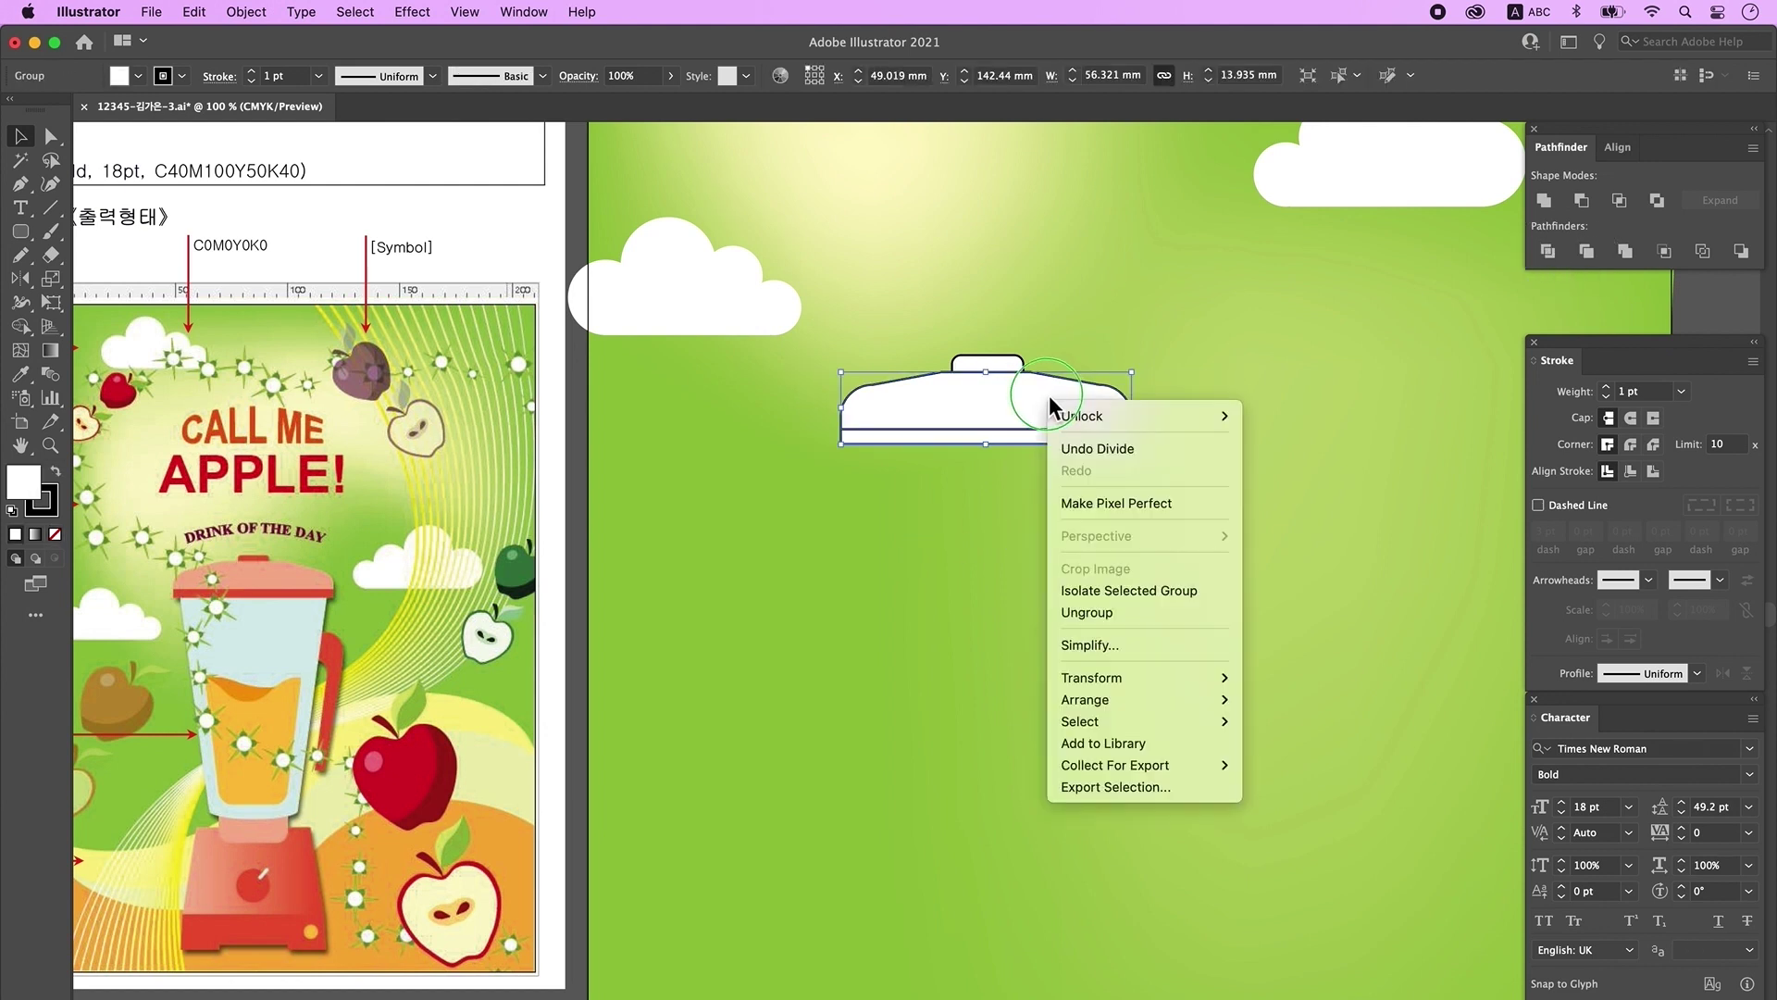
{"action": "left_click", "coordinate": [1108, 612]}
Step: Align the knob and both lid pieces by their horizontal centres
{"action": "left_click_drag", "start_coordinate": [964, 555], "coordinate": [942, 338]}
{"action": "left_click", "coordinate": [1618, 147]}
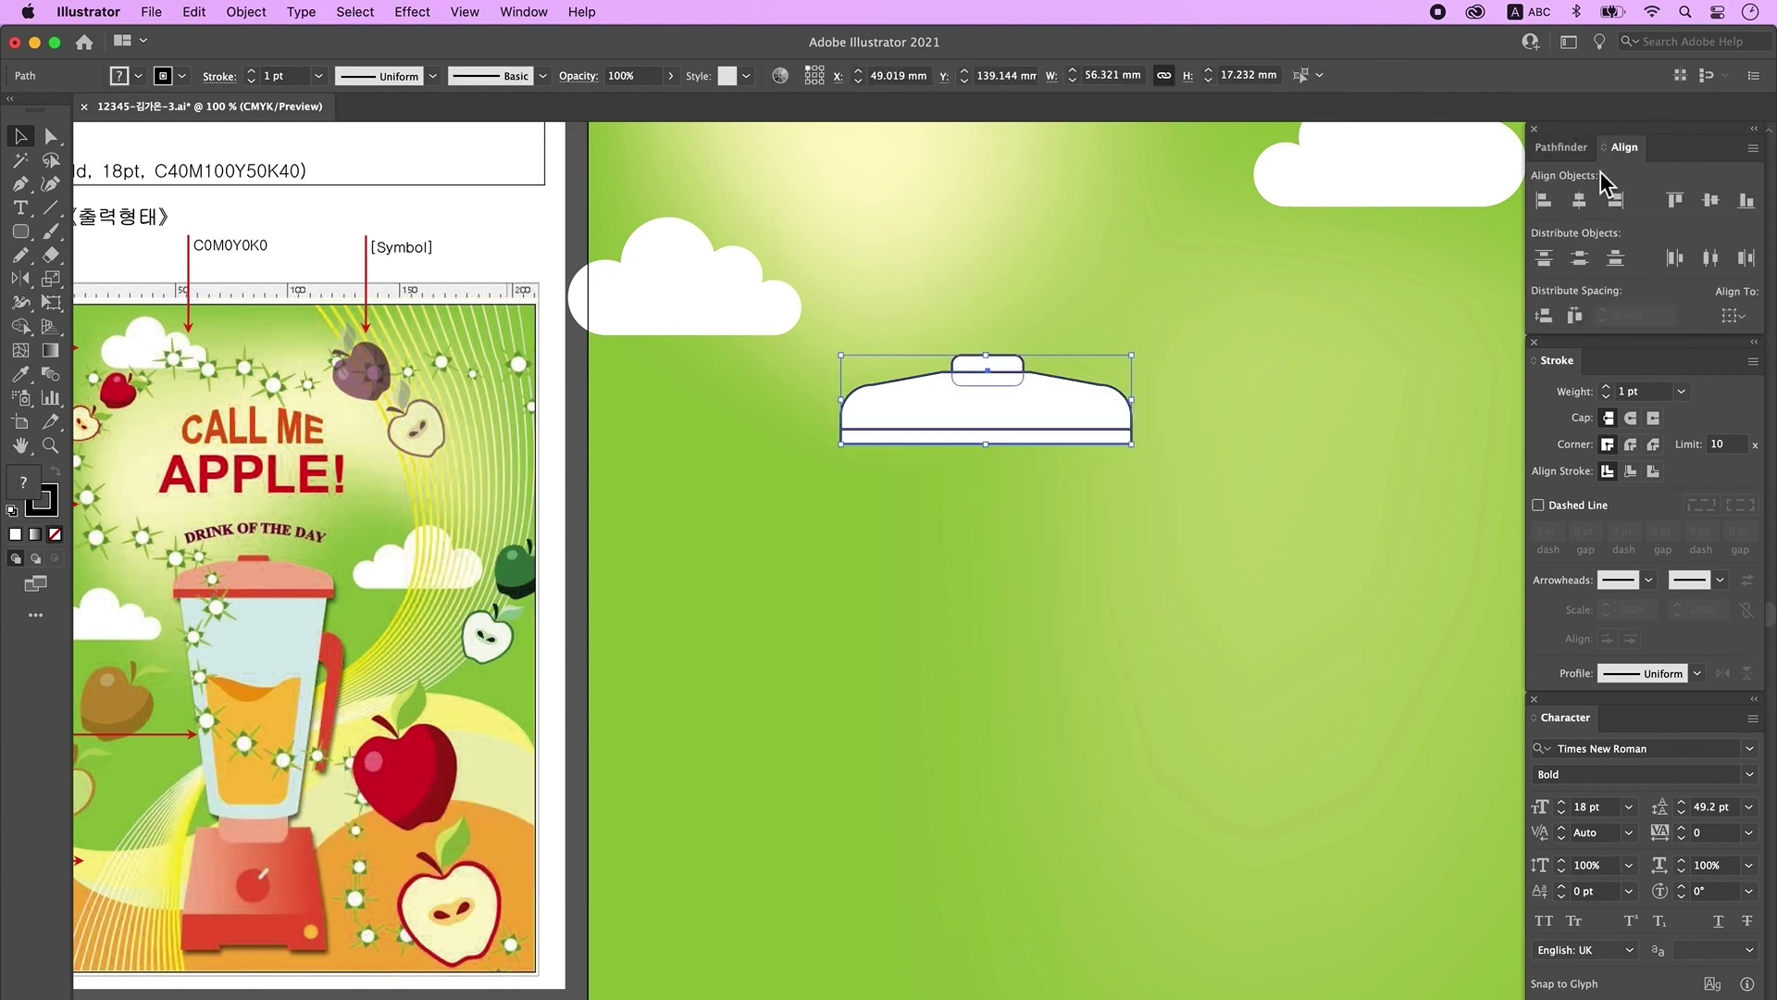
{"action": "left_click", "coordinate": [1580, 201]}
{"action": "left_click", "coordinate": [1118, 500]}
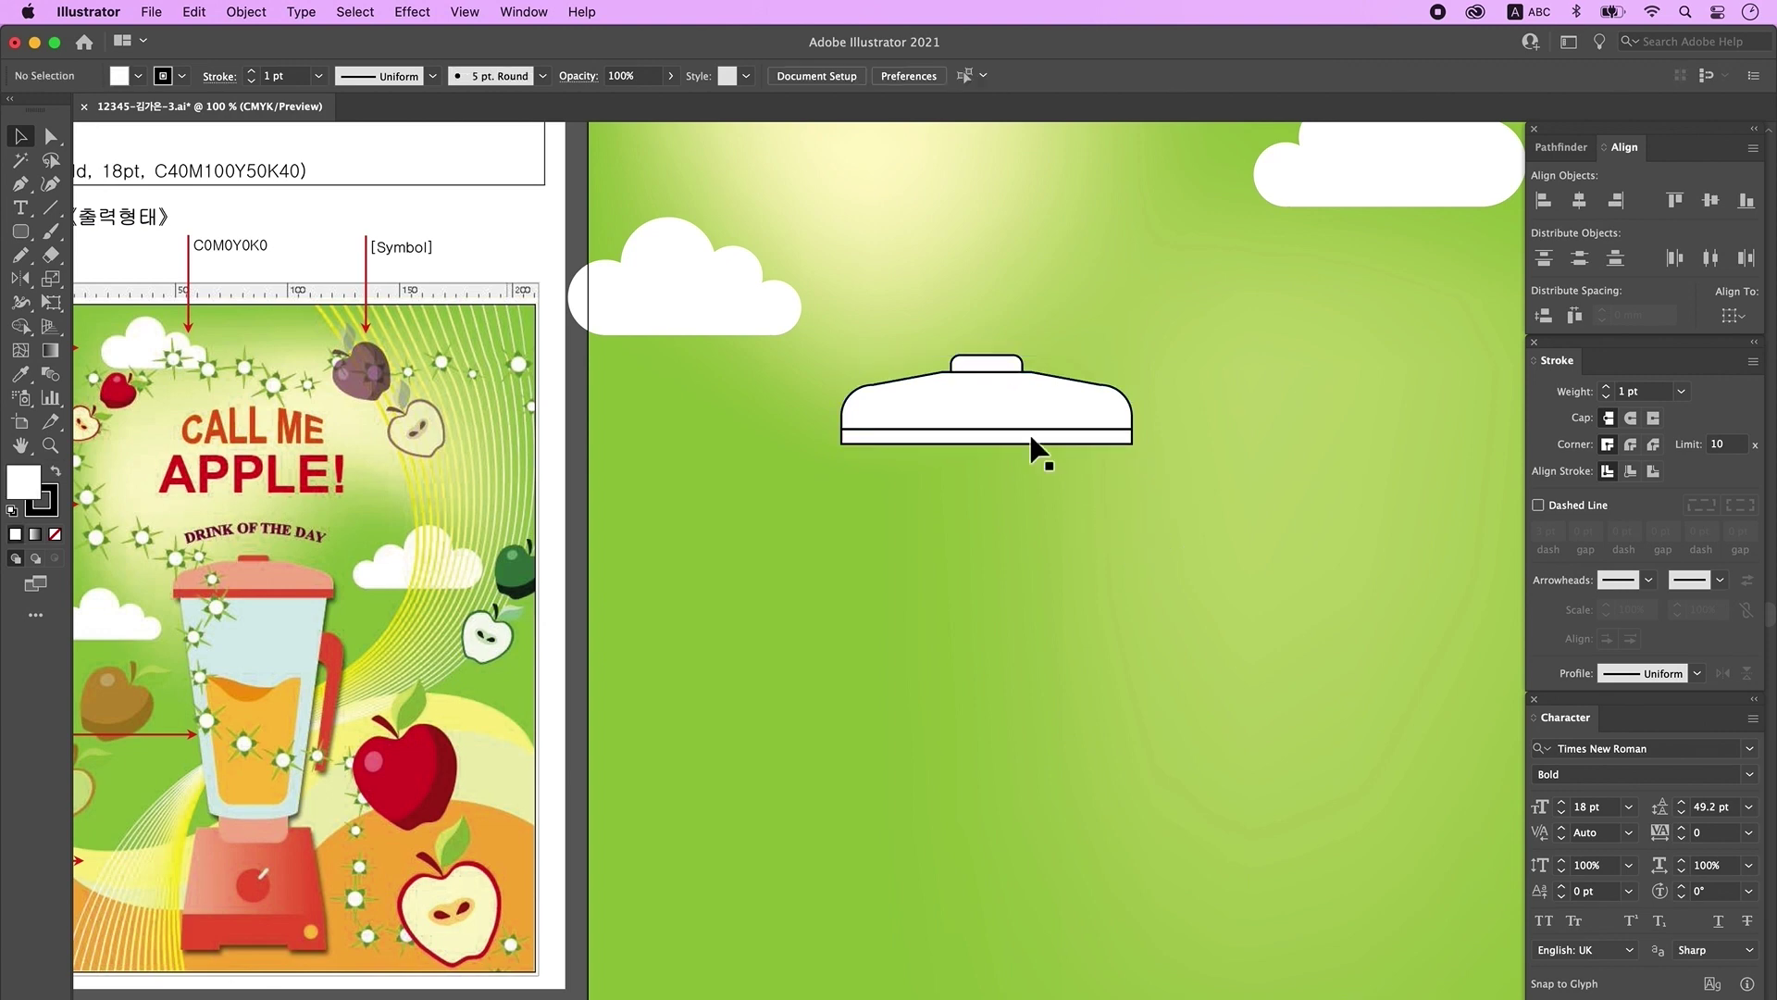
Step: Colour the upper lid piece with the salmon swatch, and the bottom band and knob with the red swatch
{"action": "left_click", "coordinate": [1025, 400]}
{"action": "key", "text": "super+minus"}
{"action": "left_click_drag", "start_coordinate": [947, 671], "coordinate": [927, 594]}
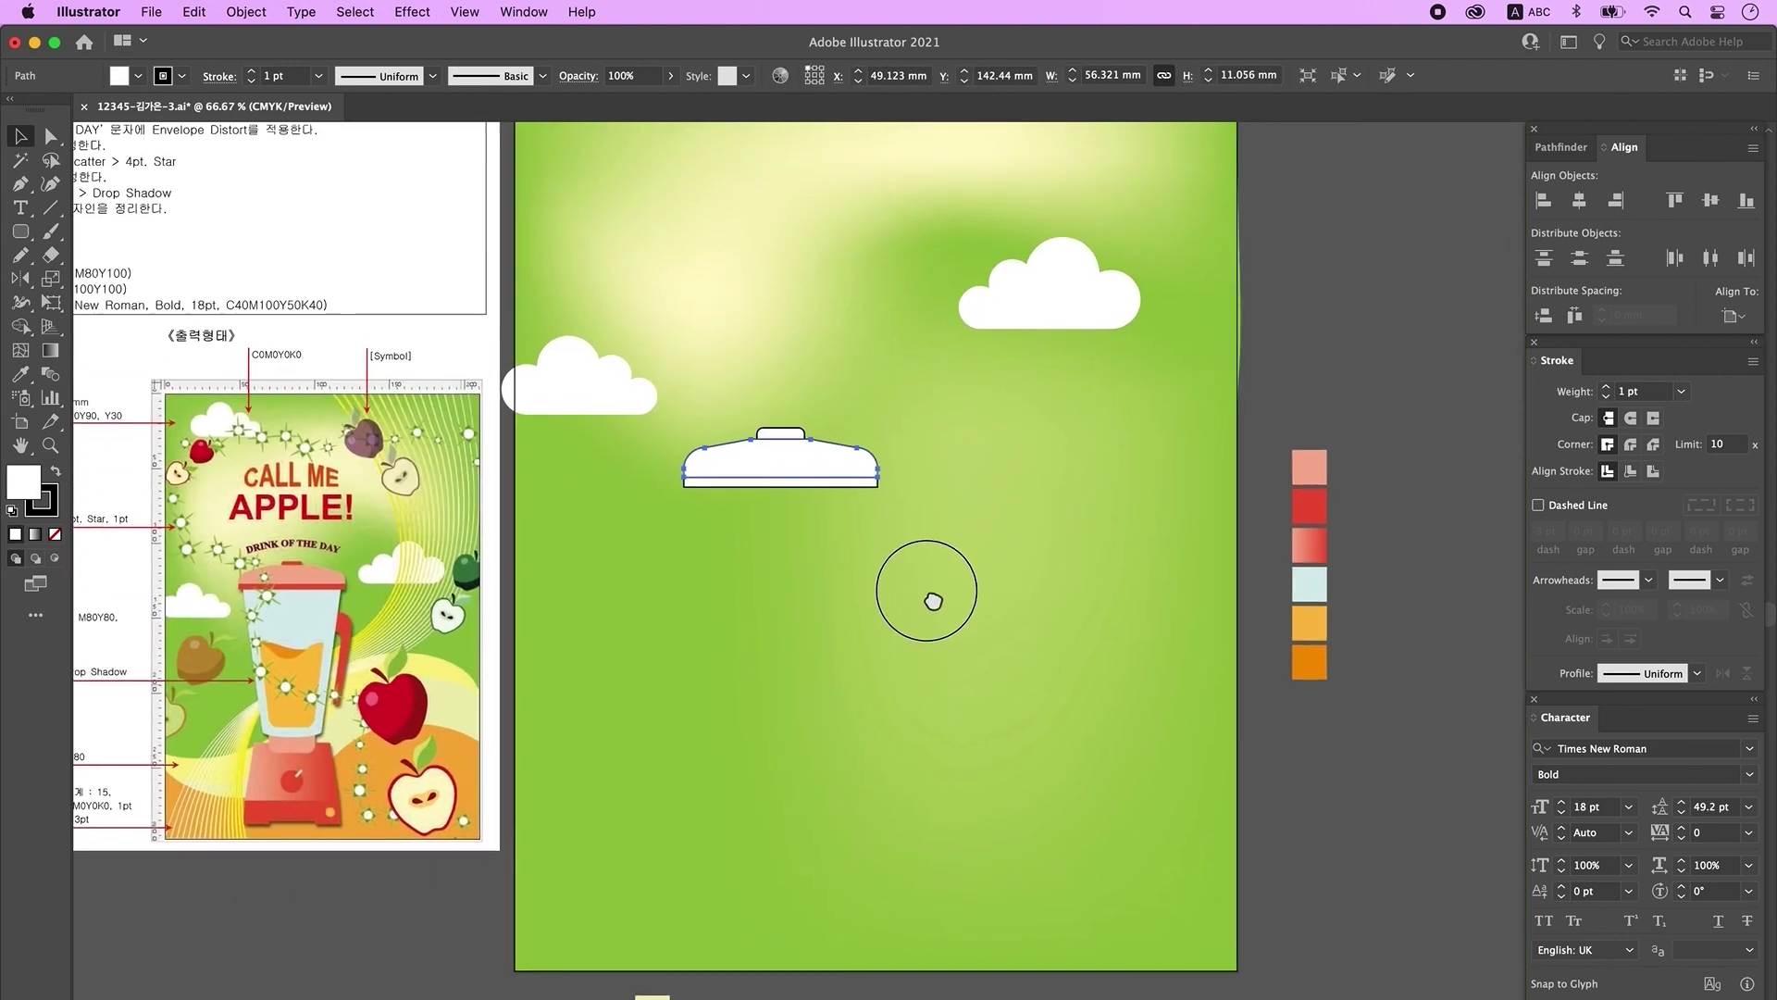
{"action": "key", "text": "i"}
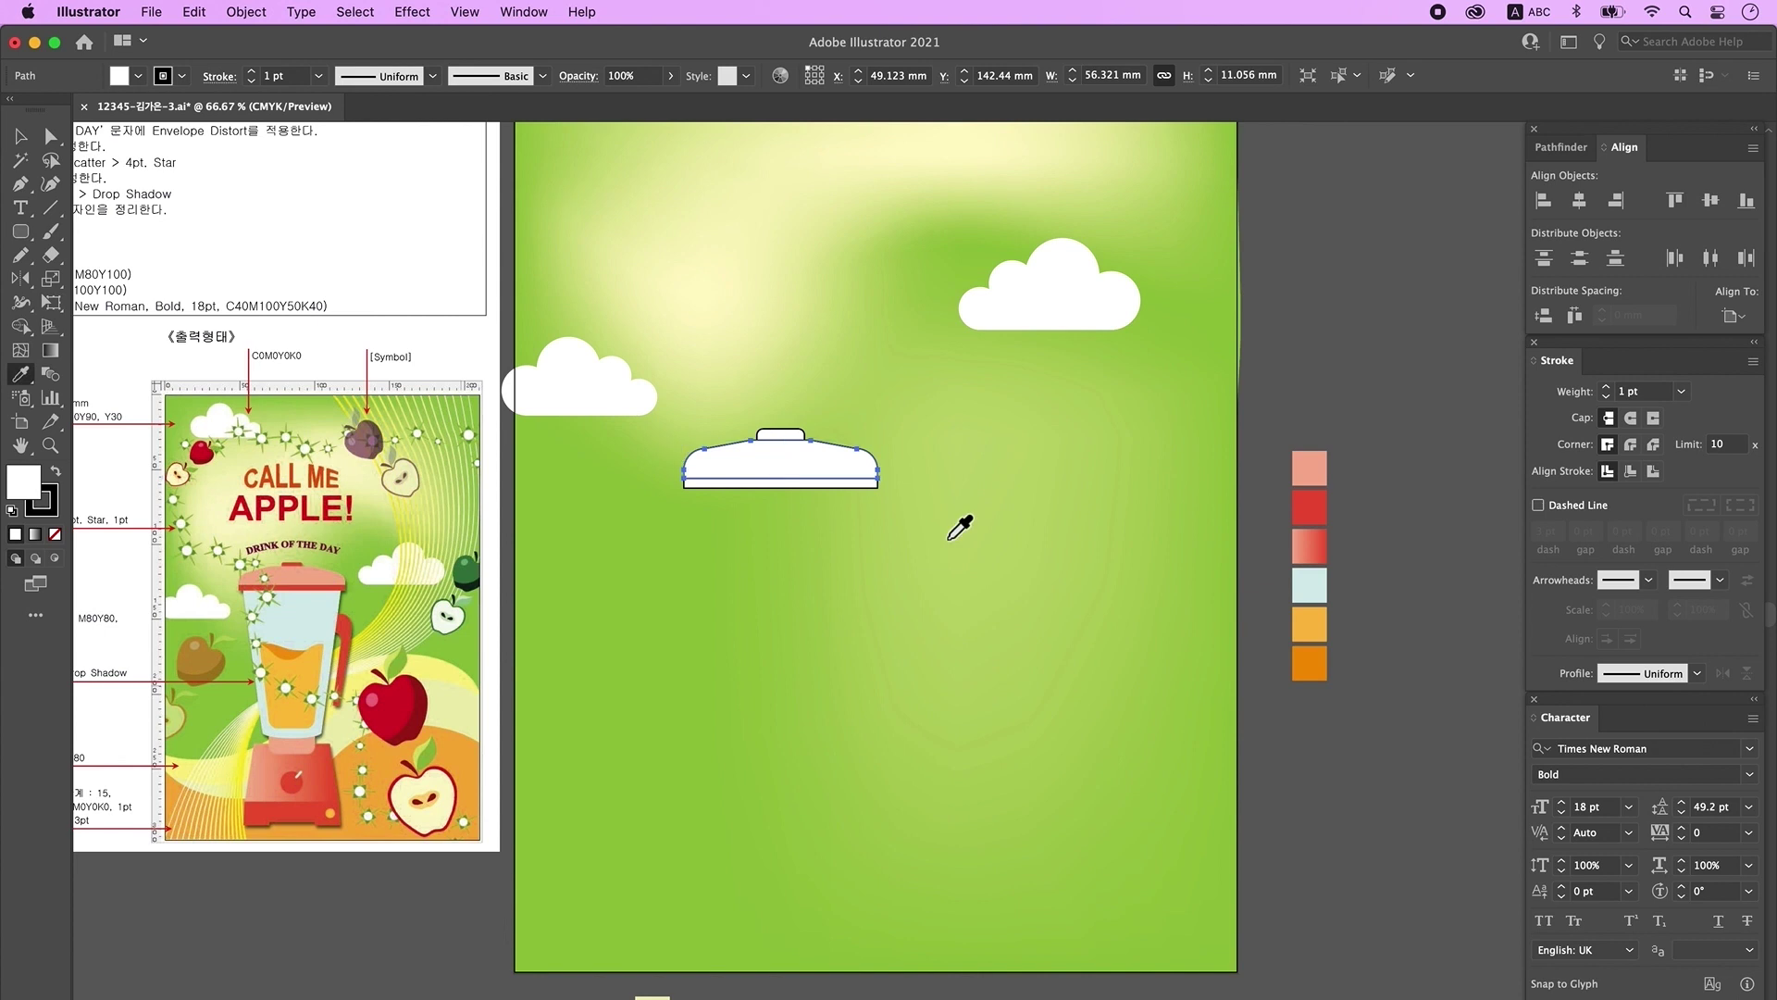
{"action": "left_click", "coordinate": [1309, 469]}
{"action": "left_click", "coordinate": [787, 483], "text": "super"}
{"action": "left_click", "coordinate": [1310, 505]}
{"action": "left_click", "coordinate": [783, 434], "text": "super"}
{"action": "left_click", "coordinate": [1310, 505]}
{"action": "key", "text": "v"}
{"action": "left_click", "coordinate": [1028, 500]}
Step: Group the knob and the two lid pieces
{"action": "left_click_drag", "start_coordinate": [967, 415], "coordinate": [739, 483]}
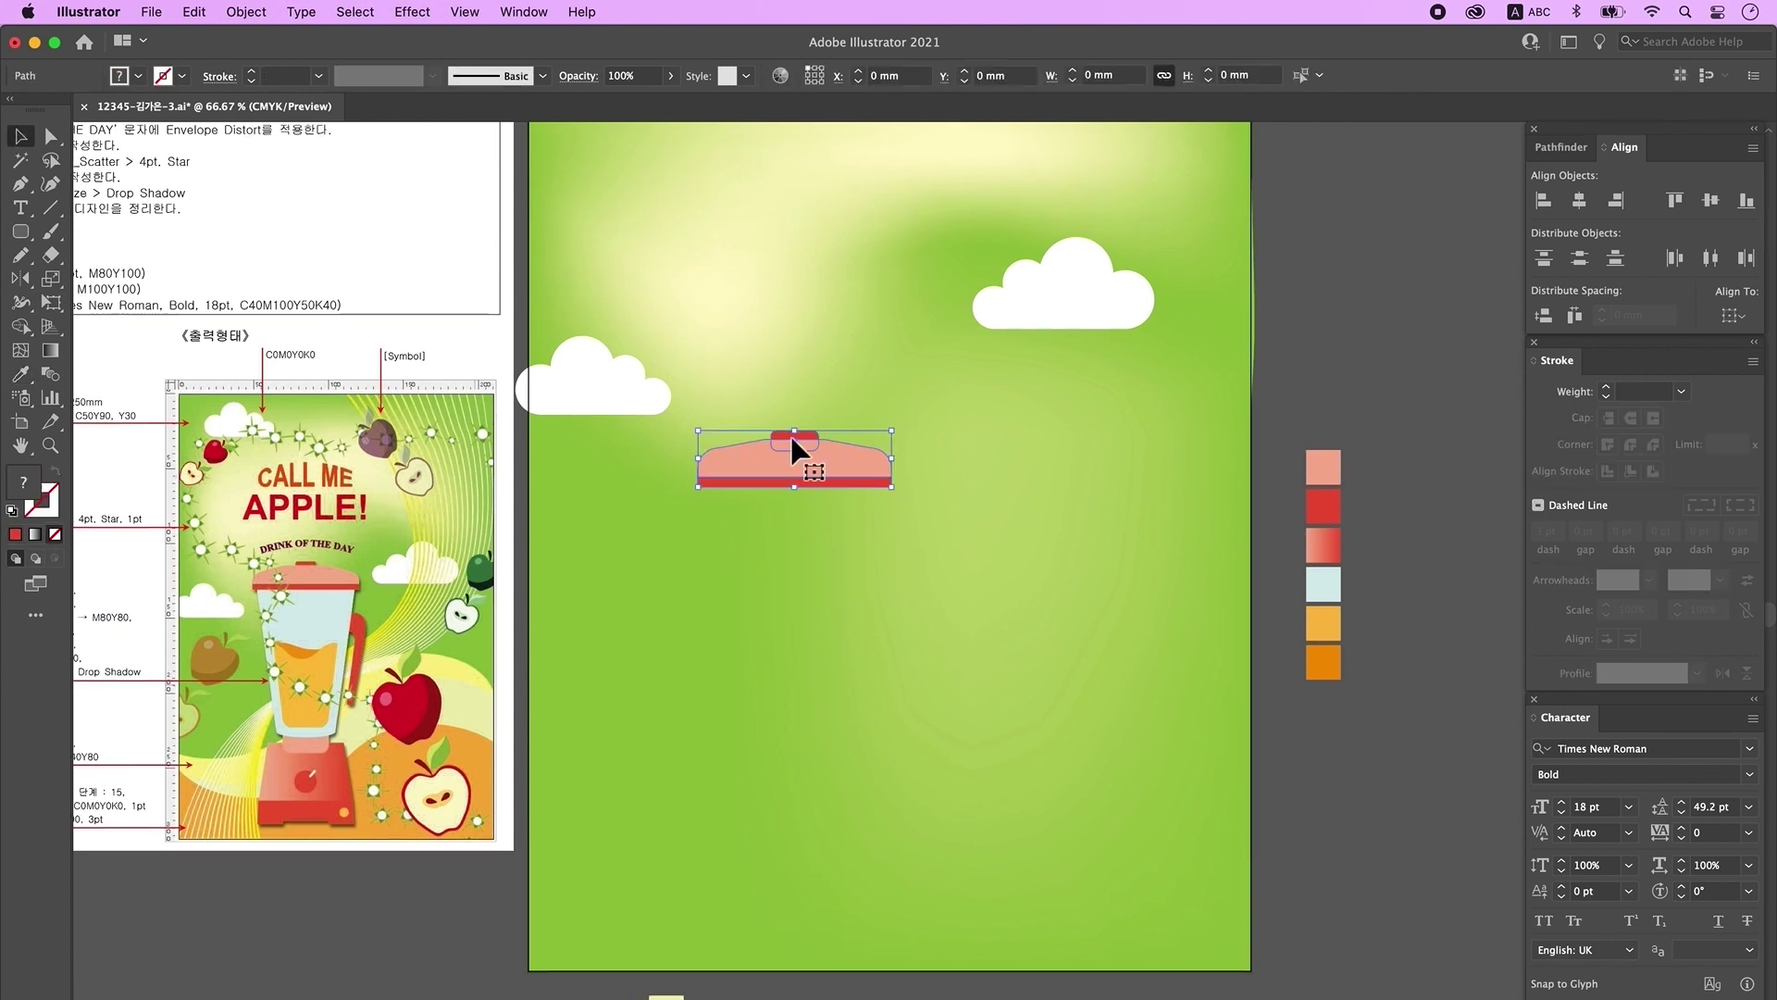
{"action": "right_click", "coordinate": [833, 453]}
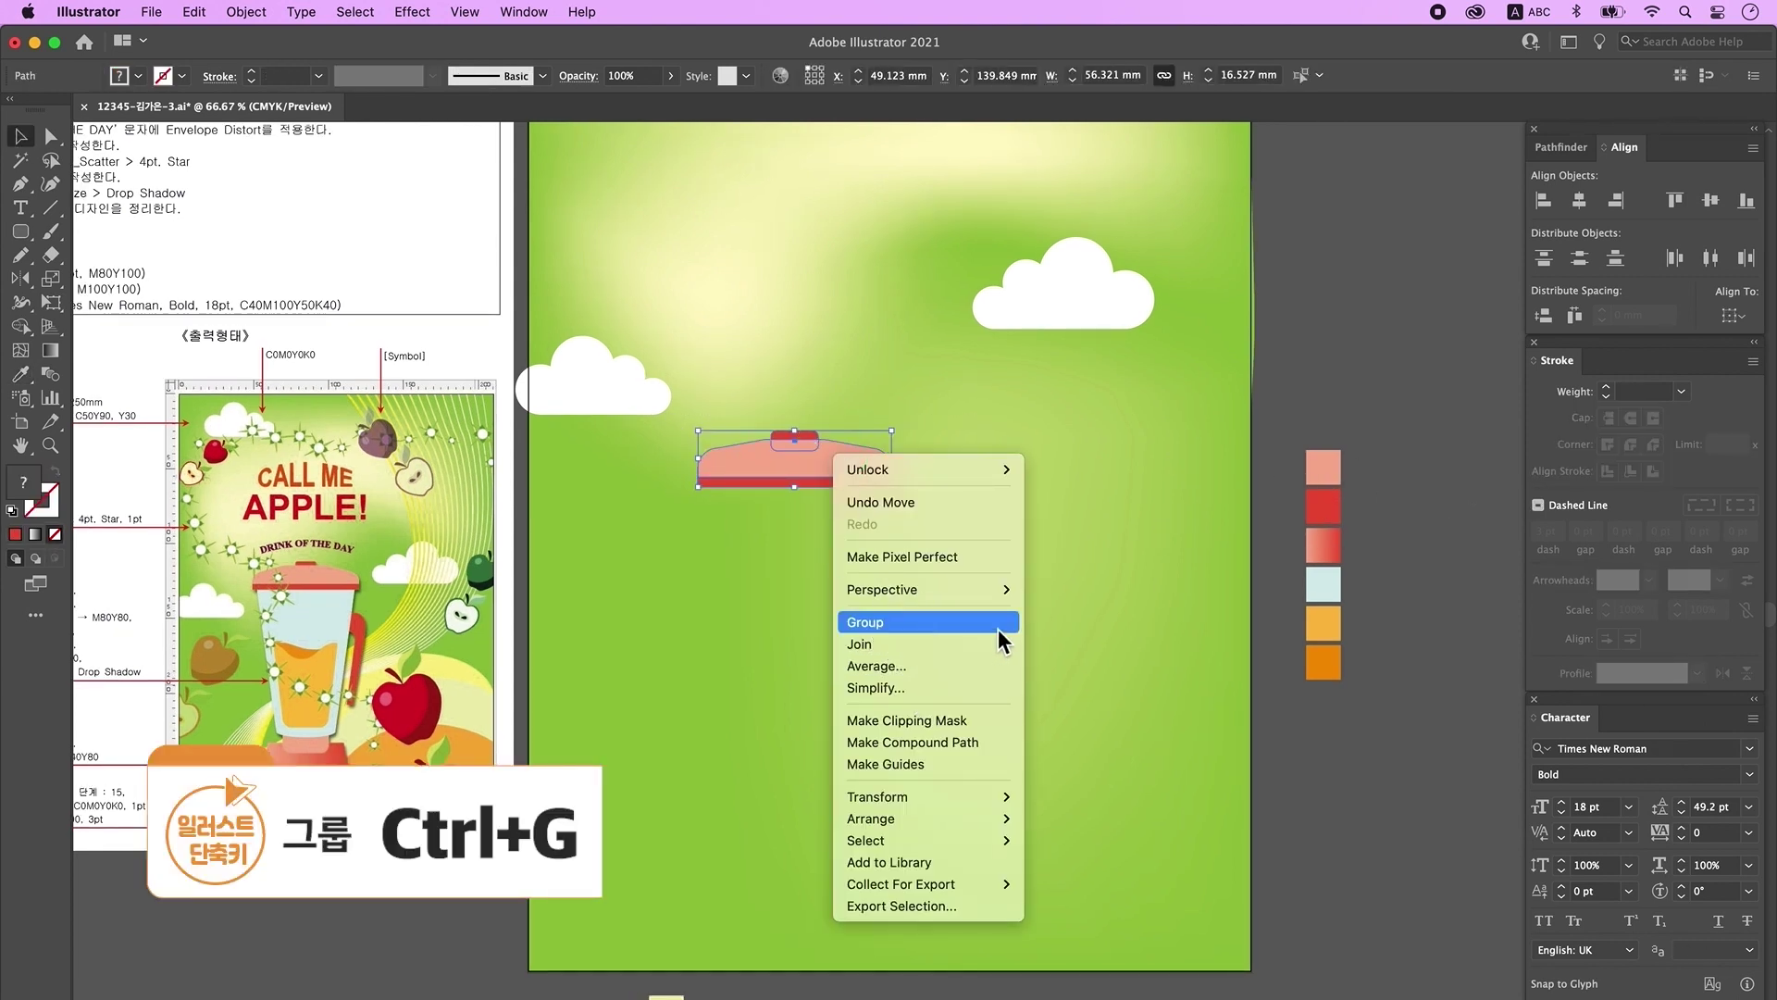
{"action": "left_click", "coordinate": [912, 622]}
{"action": "left_click", "coordinate": [1085, 596]}
Step: Draw a flat ellipse about 38 by 7.3 mm below the lid with the default white fill and black stroke
{"action": "left_click", "coordinate": [759, 635], "text": "super"}
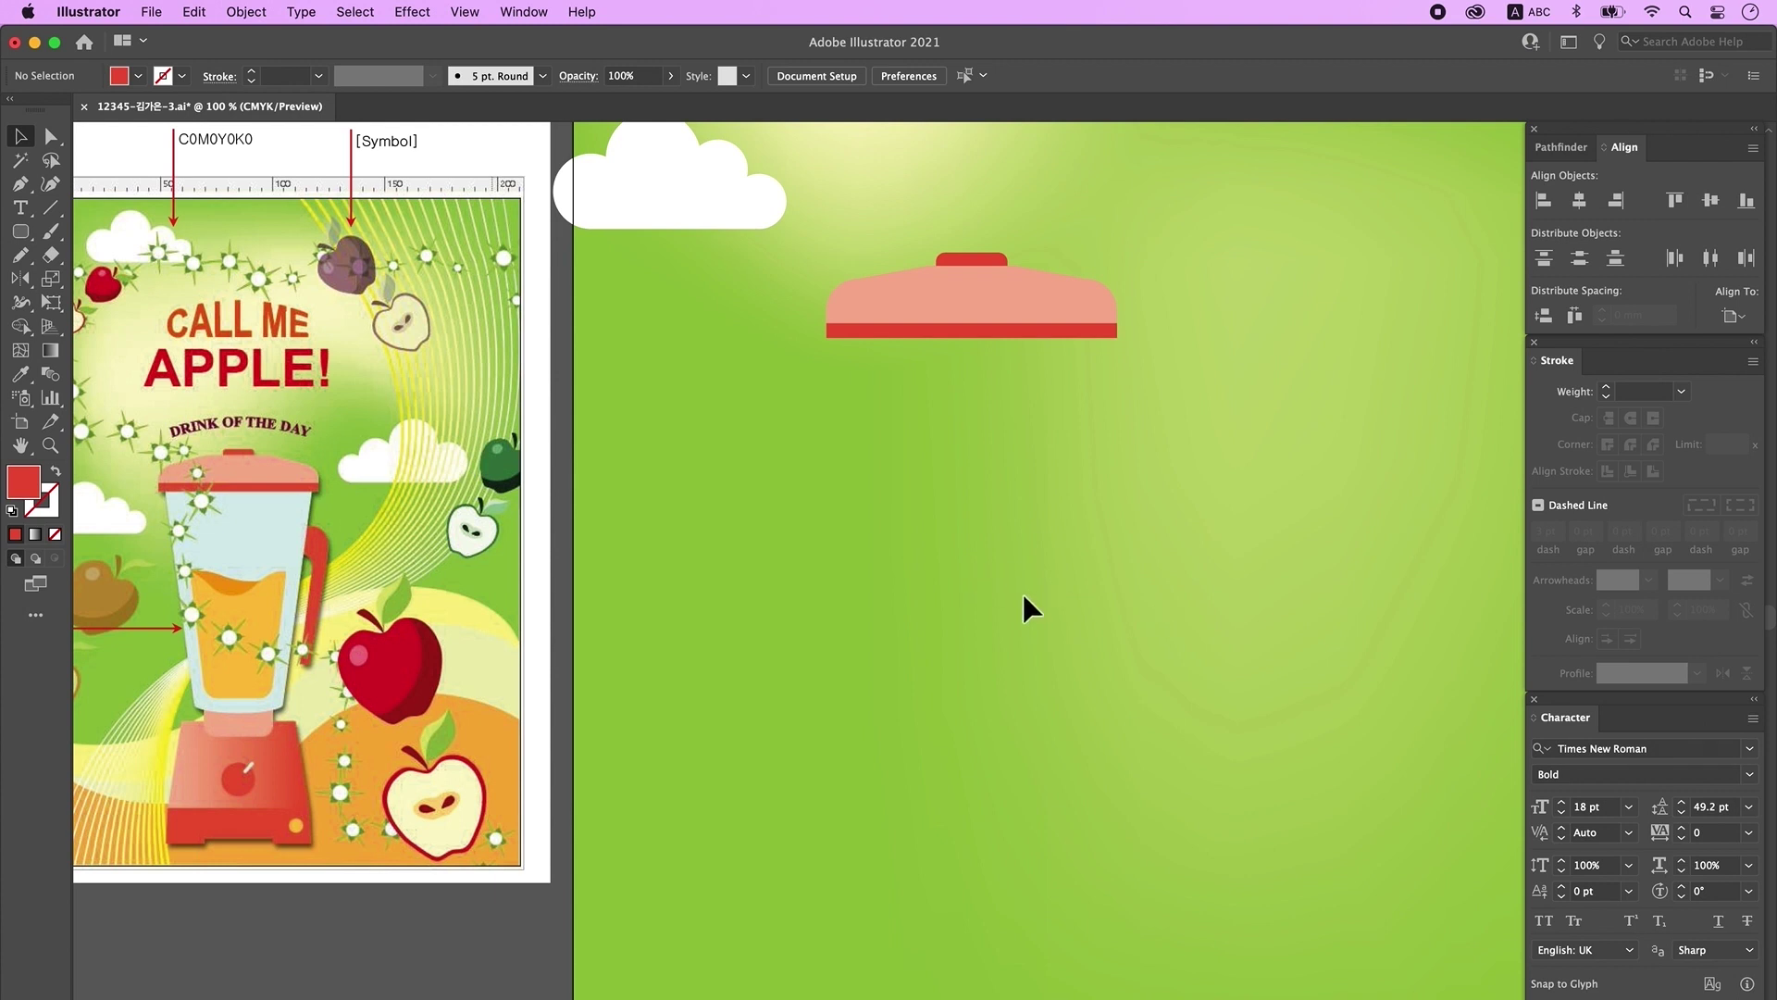
{"action": "key", "text": "d"}
{"action": "left_click_drag", "start_coordinate": [21, 231], "coordinate": [163, 281]}
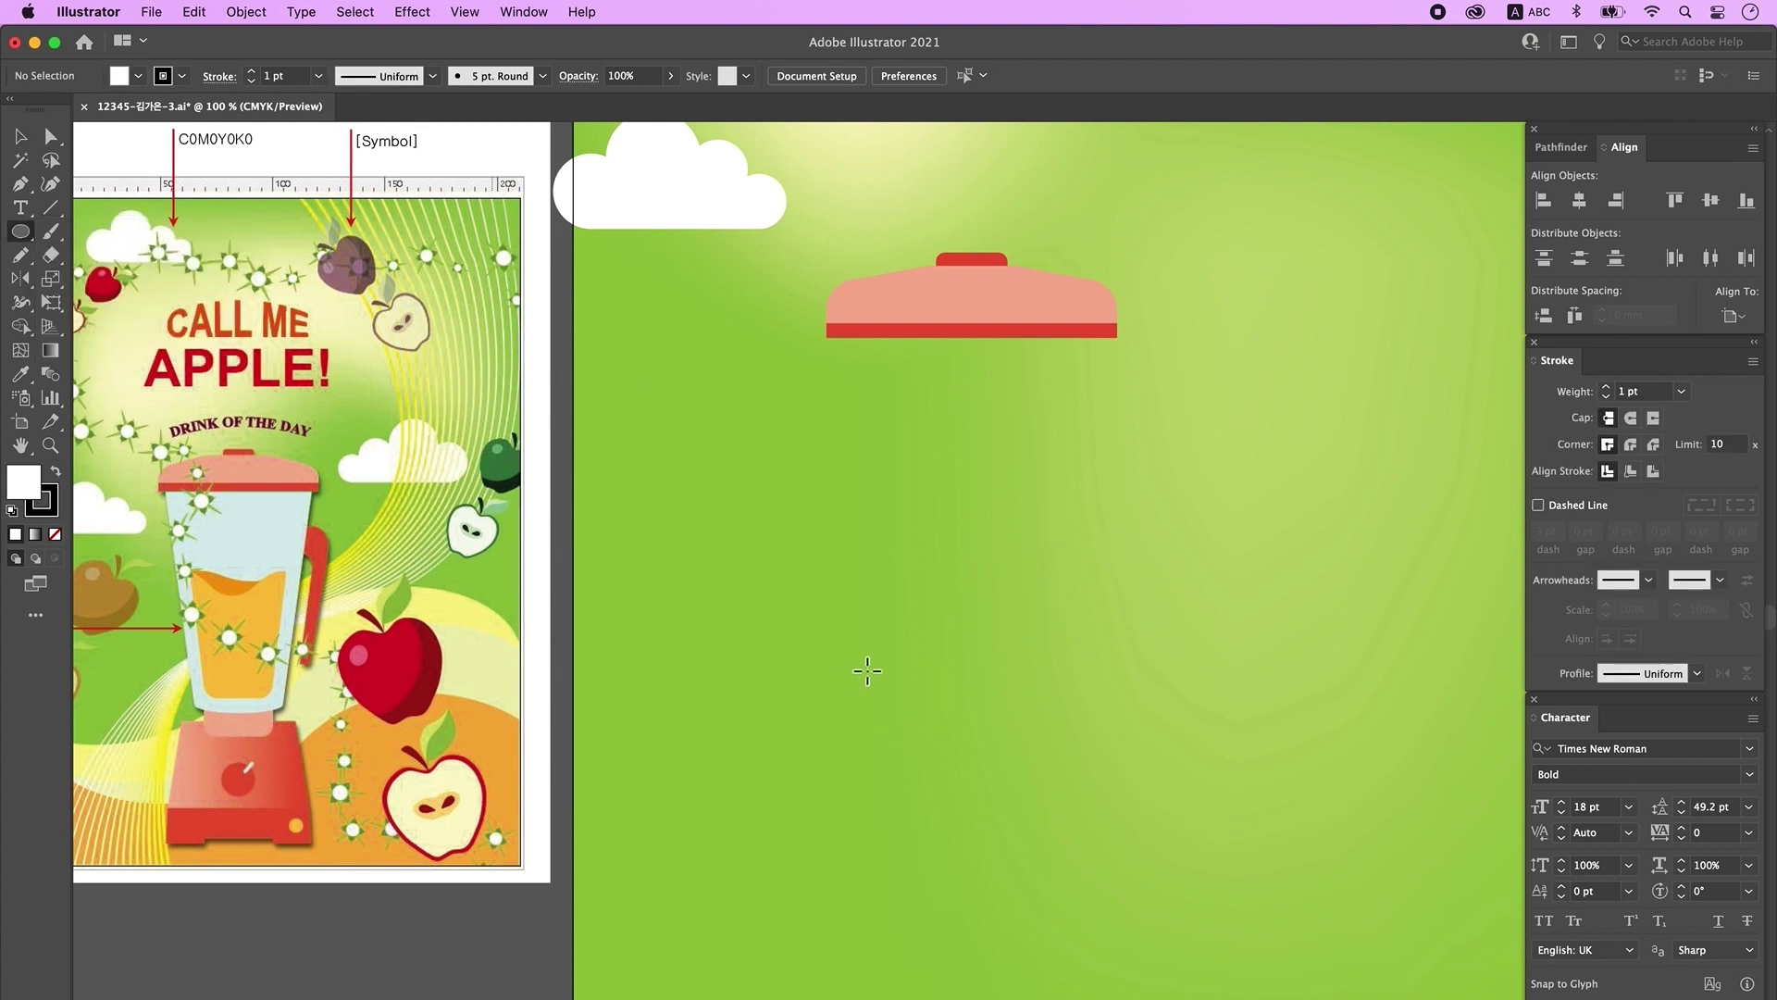
{"action": "left_click_drag", "start_coordinate": [905, 641], "coordinate": [1100, 677]}
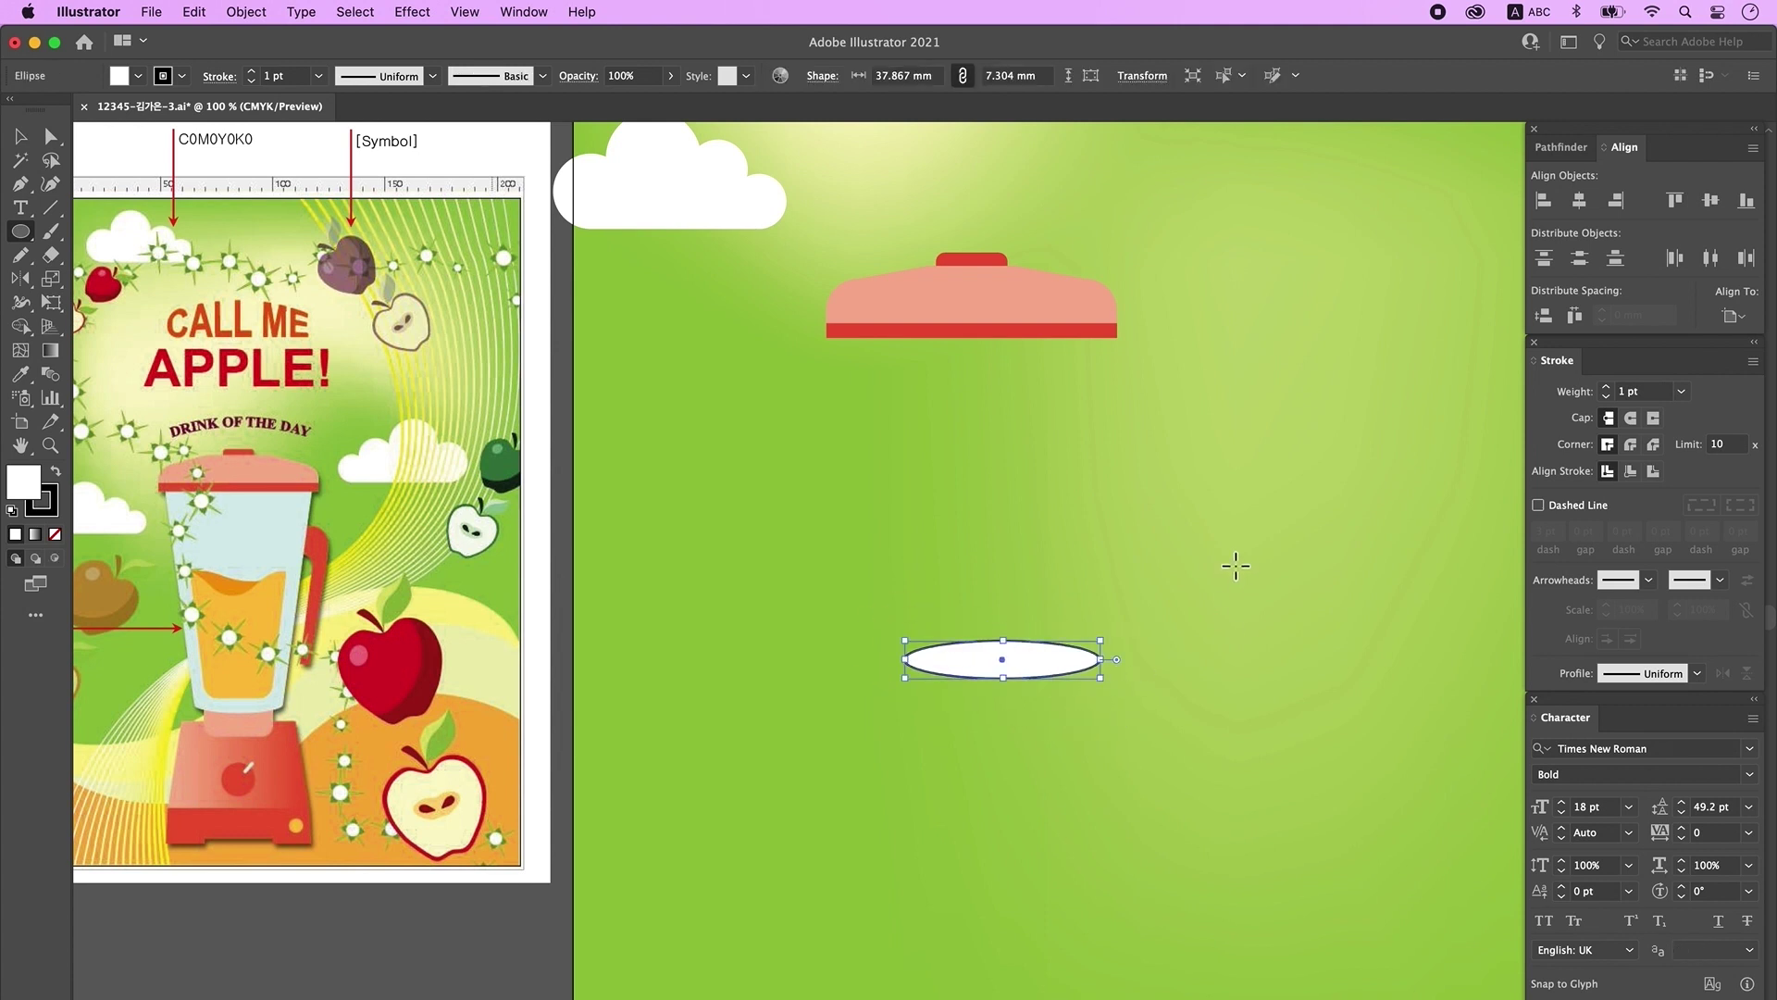
Step: Draw a tall rectangle about 33.6 by 64.6 mm as the jar body between the lid and the ellipse
{"action": "left_click_drag", "start_coordinate": [20, 231], "coordinate": [111, 227]}
{"action": "left_click_drag", "start_coordinate": [879, 308], "coordinate": [1058, 646]}
{"action": "left_click_drag", "start_coordinate": [1058, 645], "coordinate": [1058, 645]}
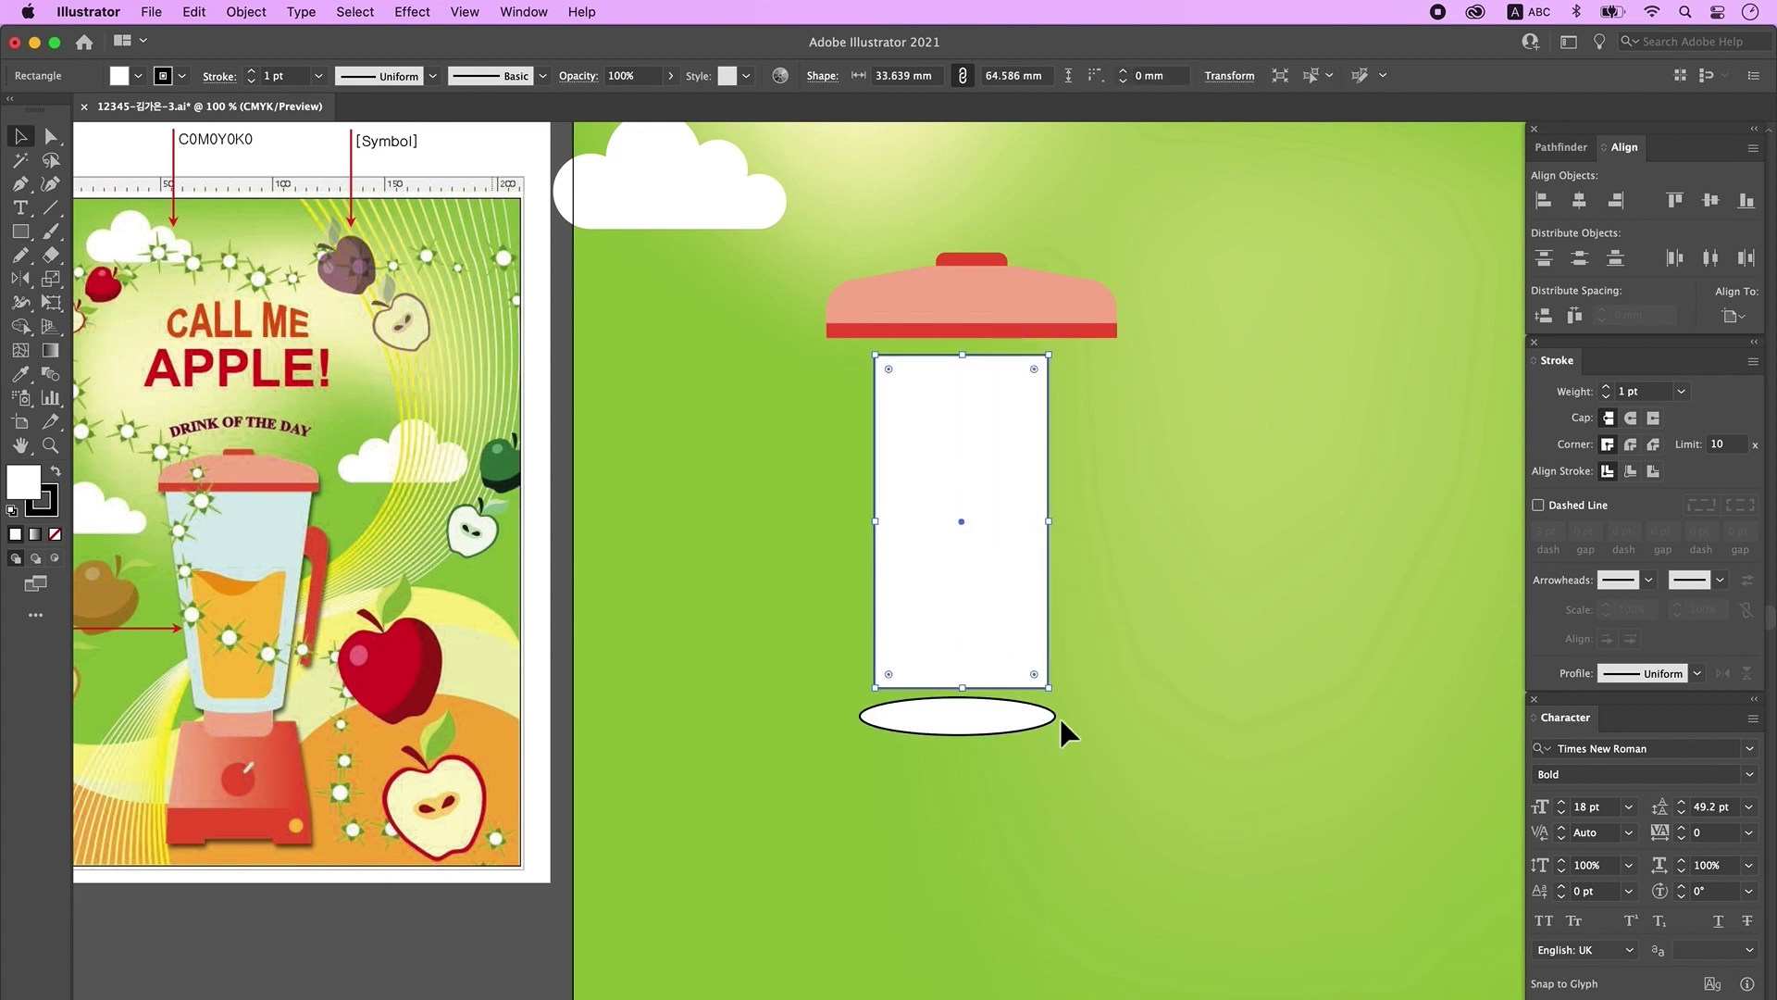
{"action": "left_click_drag", "start_coordinate": [959, 715], "coordinate": [959, 719]}
{"action": "left_click", "coordinate": [966, 633]}
{"action": "left_click", "coordinate": [755, 819]}
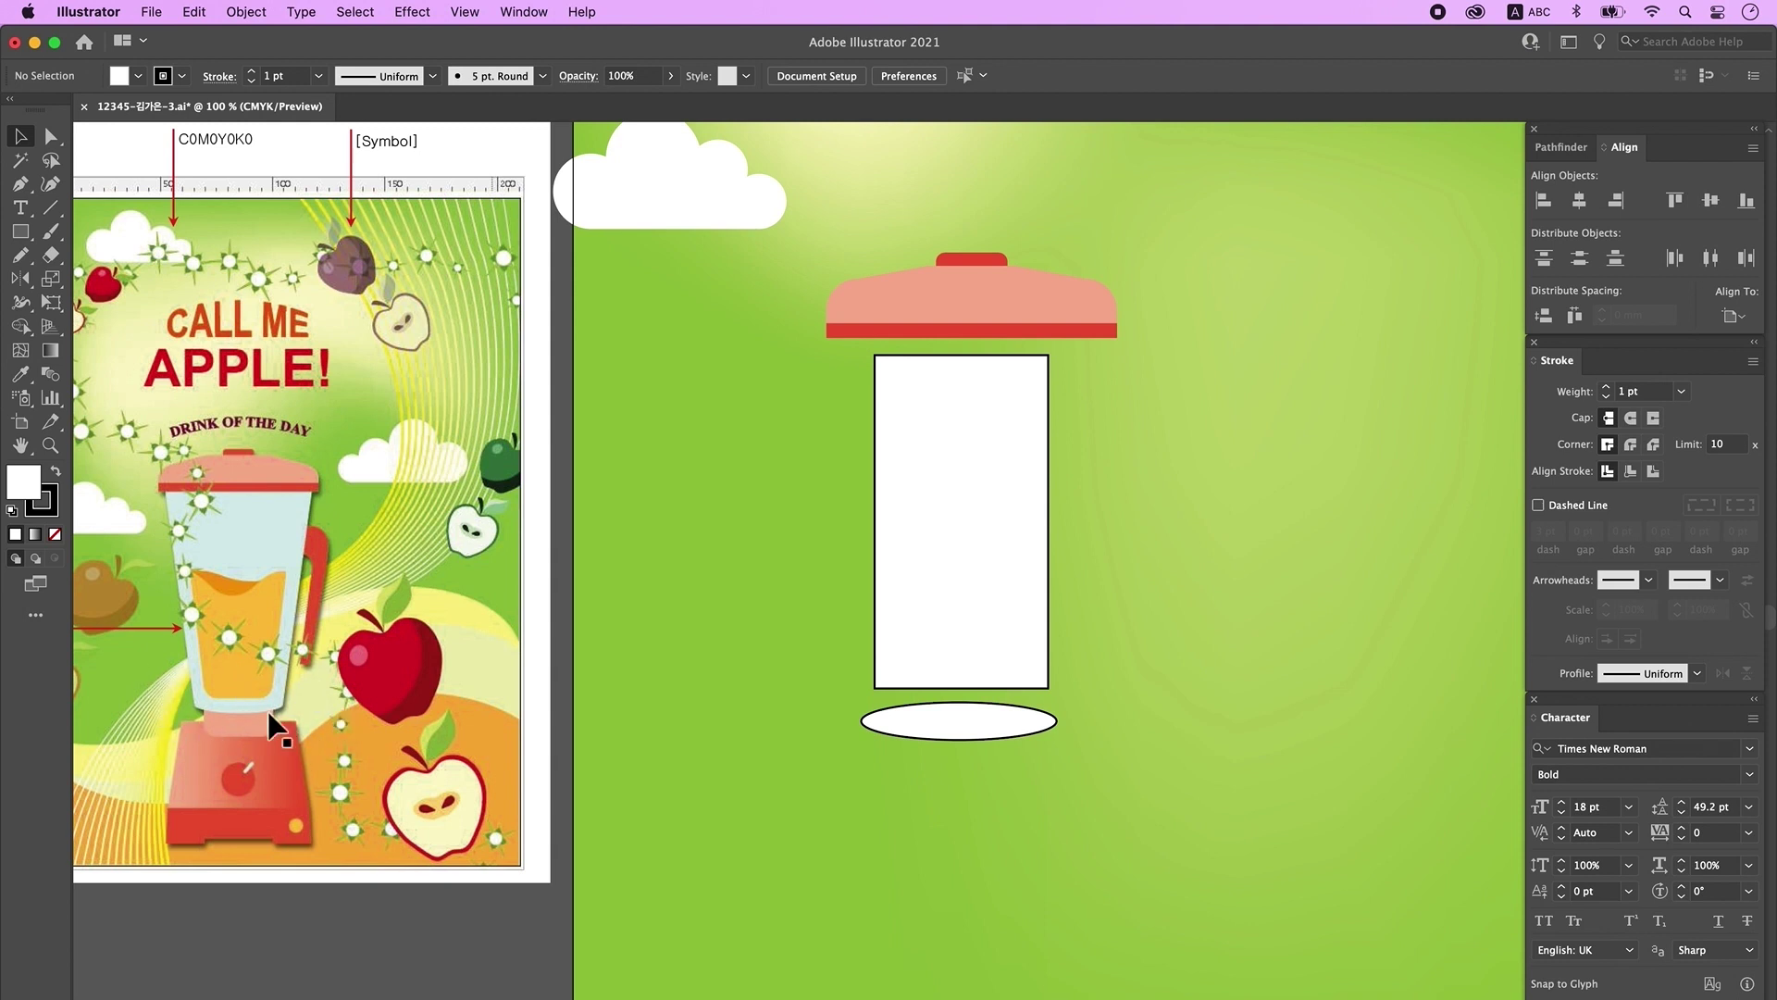
Step: Place the ellipse centred on the rectangle's bottom edge and fit its width to the rectangle's bottom corners
{"action": "left_click", "coordinate": [948, 724]}
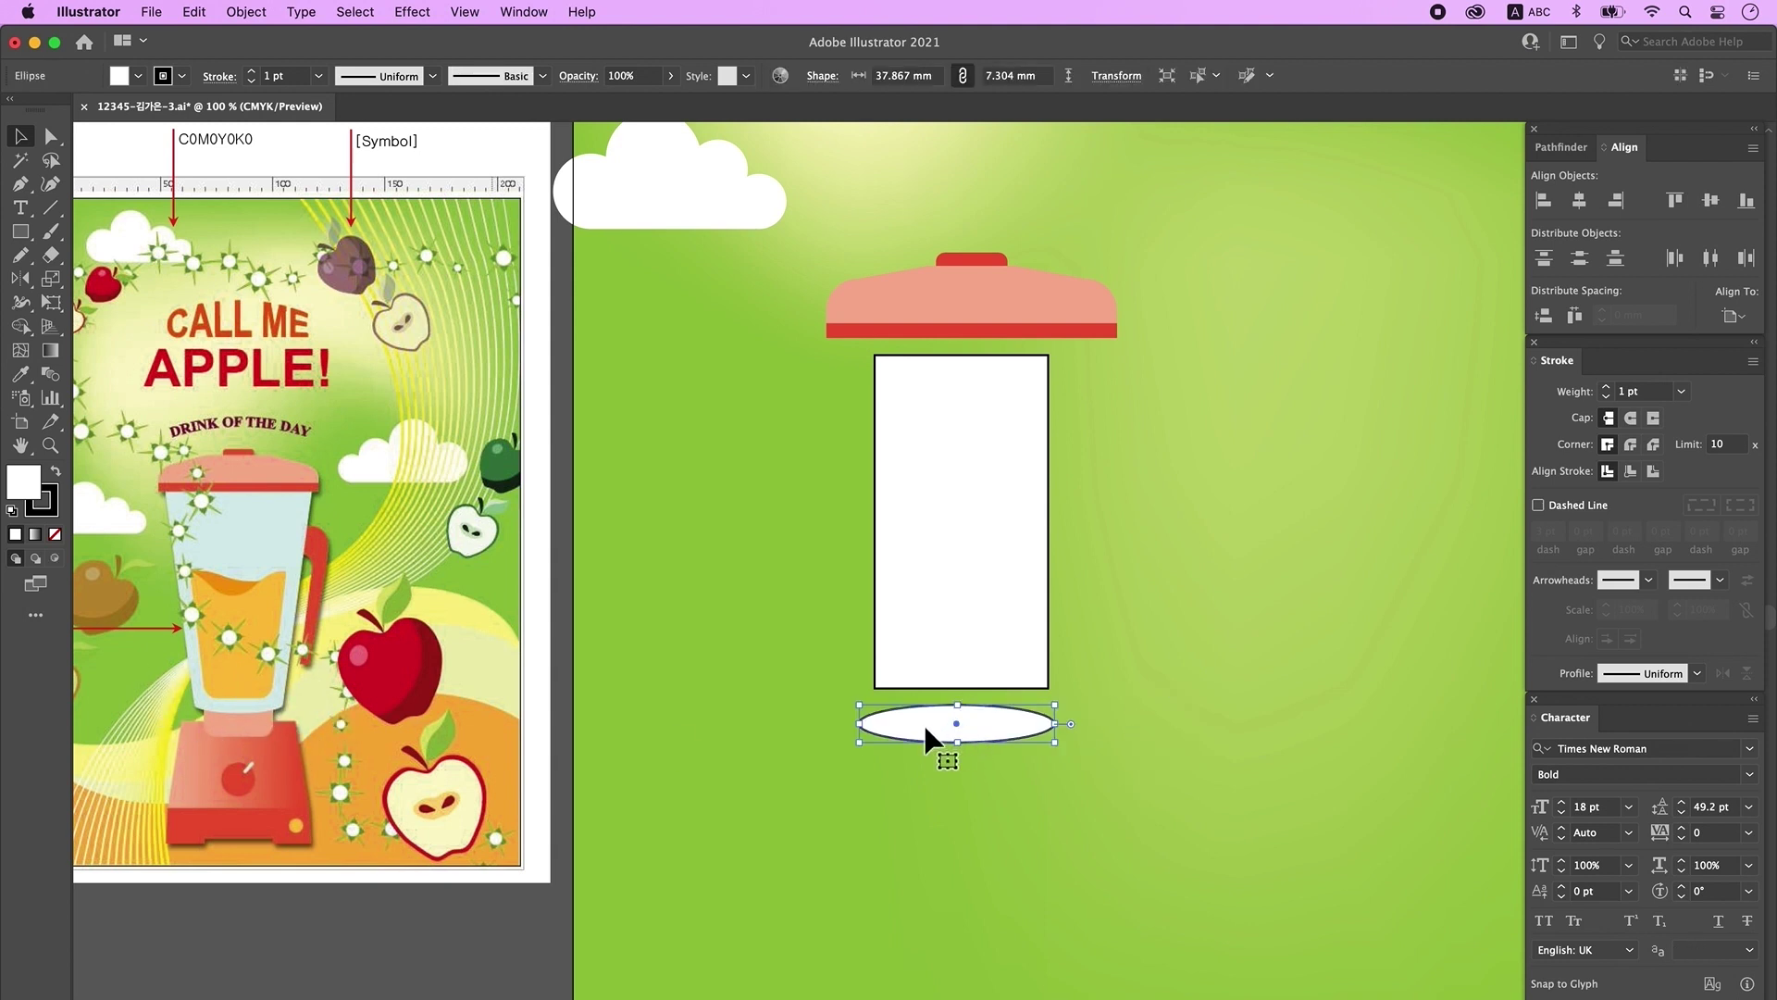
{"action": "left_click_drag", "start_coordinate": [960, 743], "coordinate": [959, 735]}
{"action": "left_click_drag", "start_coordinate": [861, 683], "coordinate": [1034, 873]}
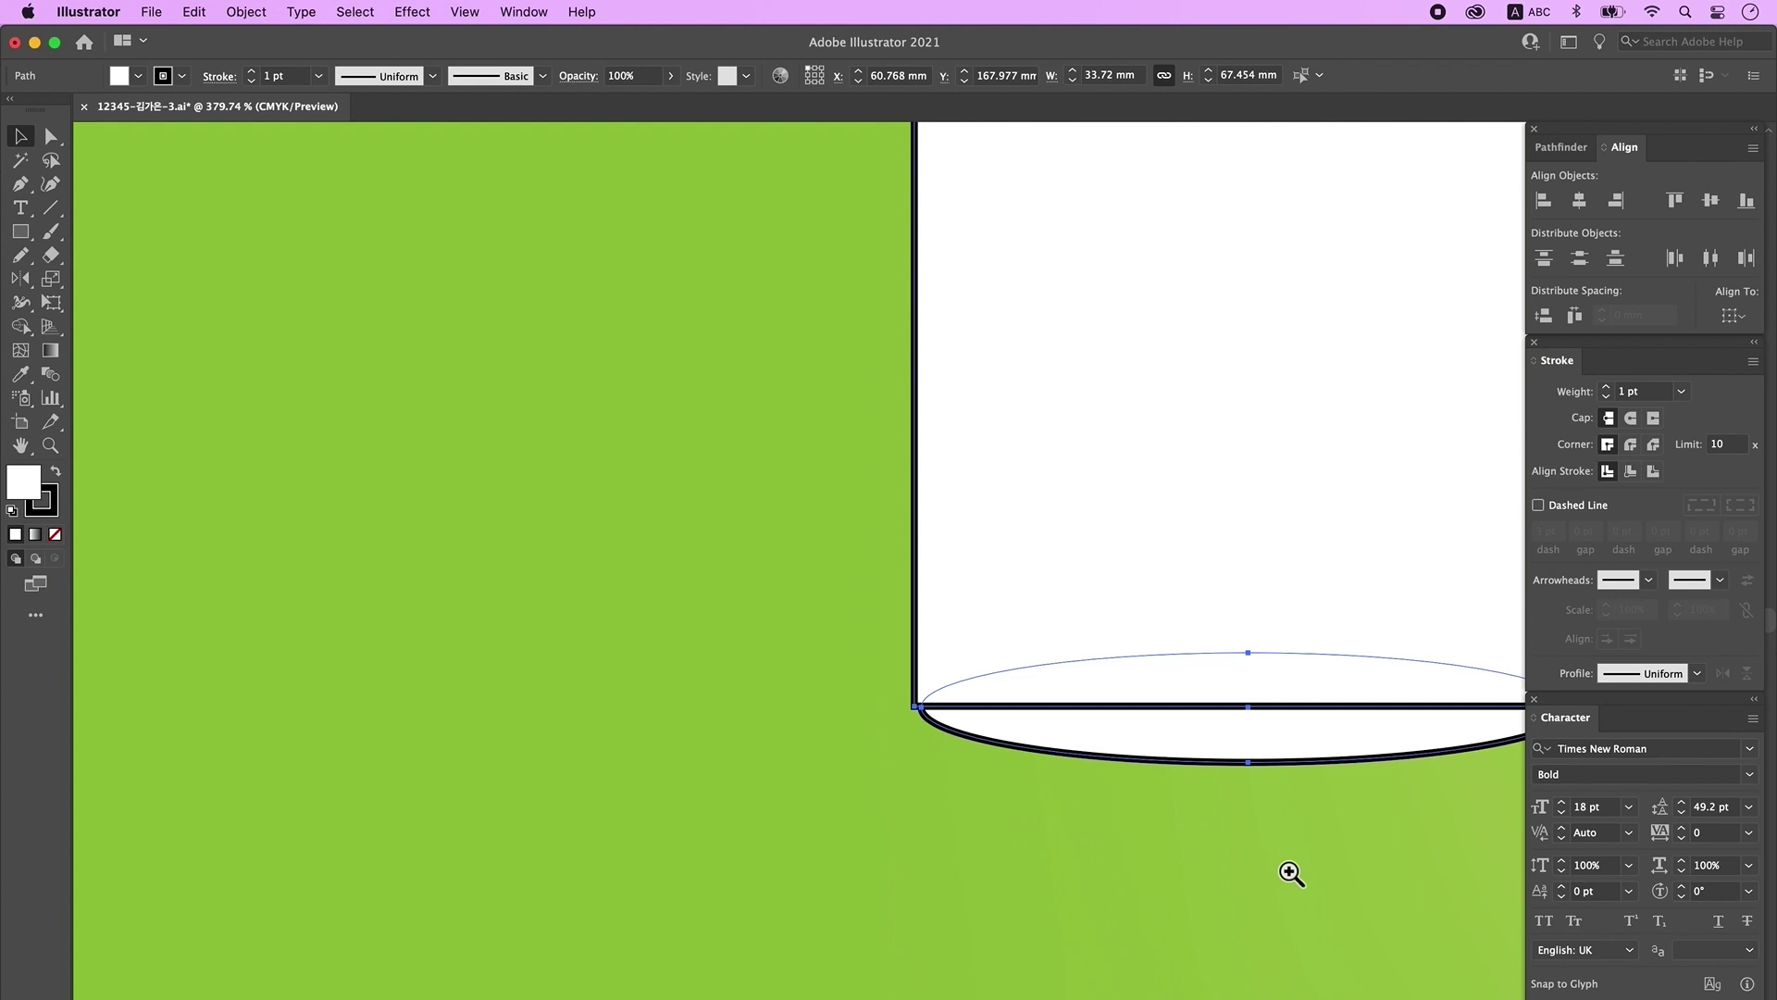
{"action": "left_click", "coordinate": [1002, 796]}
{"action": "left_click", "coordinate": [999, 752]}
{"action": "left_click_drag", "start_coordinate": [738, 709], "coordinate": [731, 712]}
{"action": "mouse_move", "coordinate": [1390, 708]}
{"action": "left_mouse_down"}
{"action": "mouse_move", "coordinate": [1348, 714]}
{"action": "mouse_move", "coordinate": [1394, 718]}
{"action": "left_mouse_up"}
{"action": "left_click", "coordinate": [1011, 817]}
{"action": "key", "text": "super+1"}
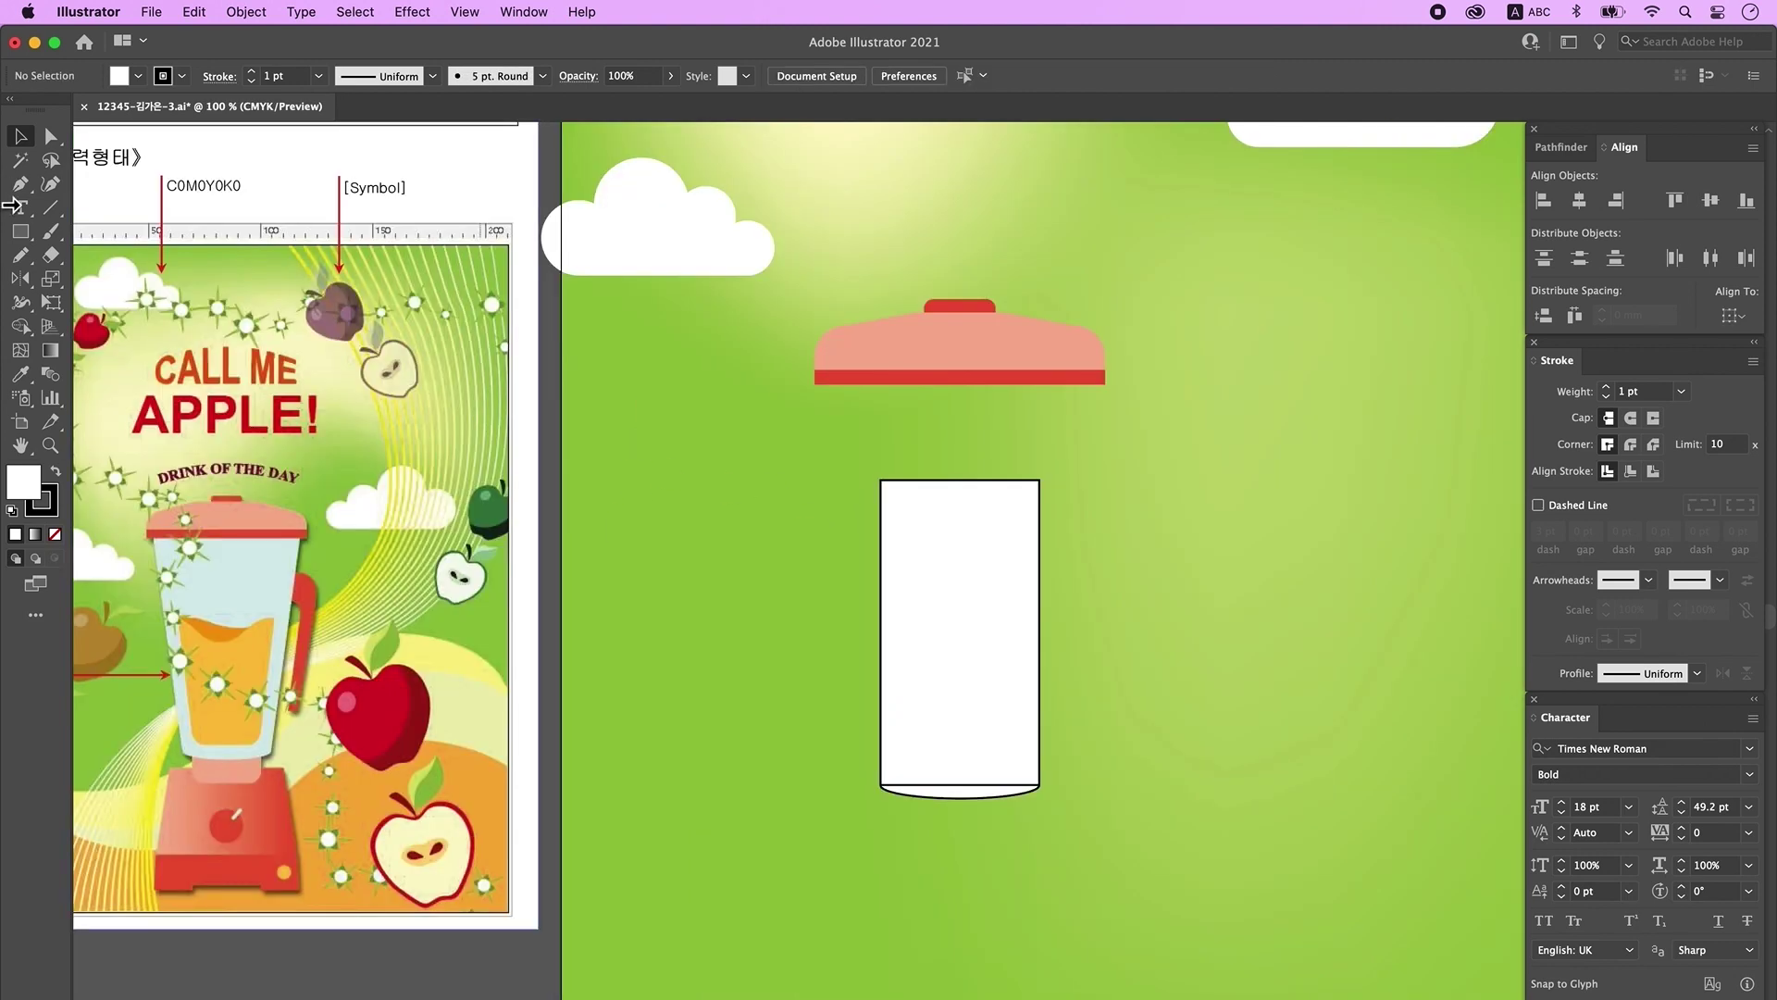
Step: Move the rectangle's top corner points outward equally until the jar's top is about 44.9 mm wide
{"action": "key", "text": "a"}
{"action": "left_click", "coordinate": [920, 542]}
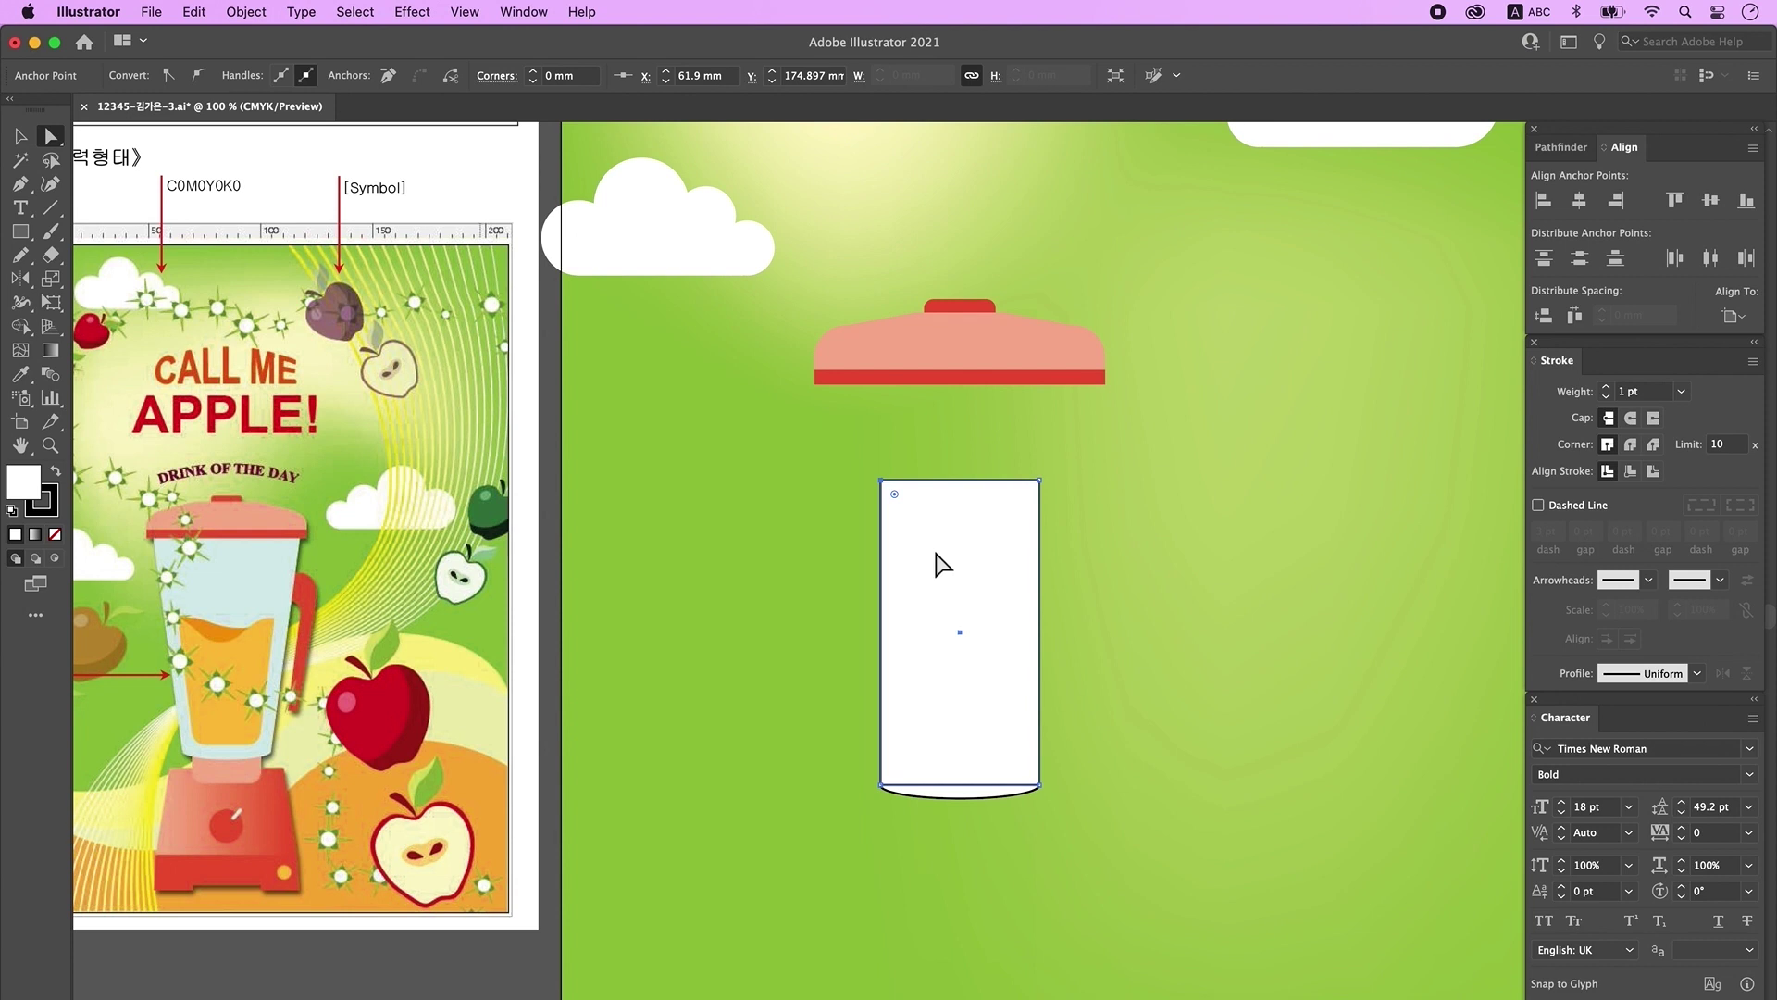
{"action": "key", "text": "shift+Left"}
{"action": "key", "text": "shift+Left"}
{"action": "left_click", "coordinate": [1035, 474]}
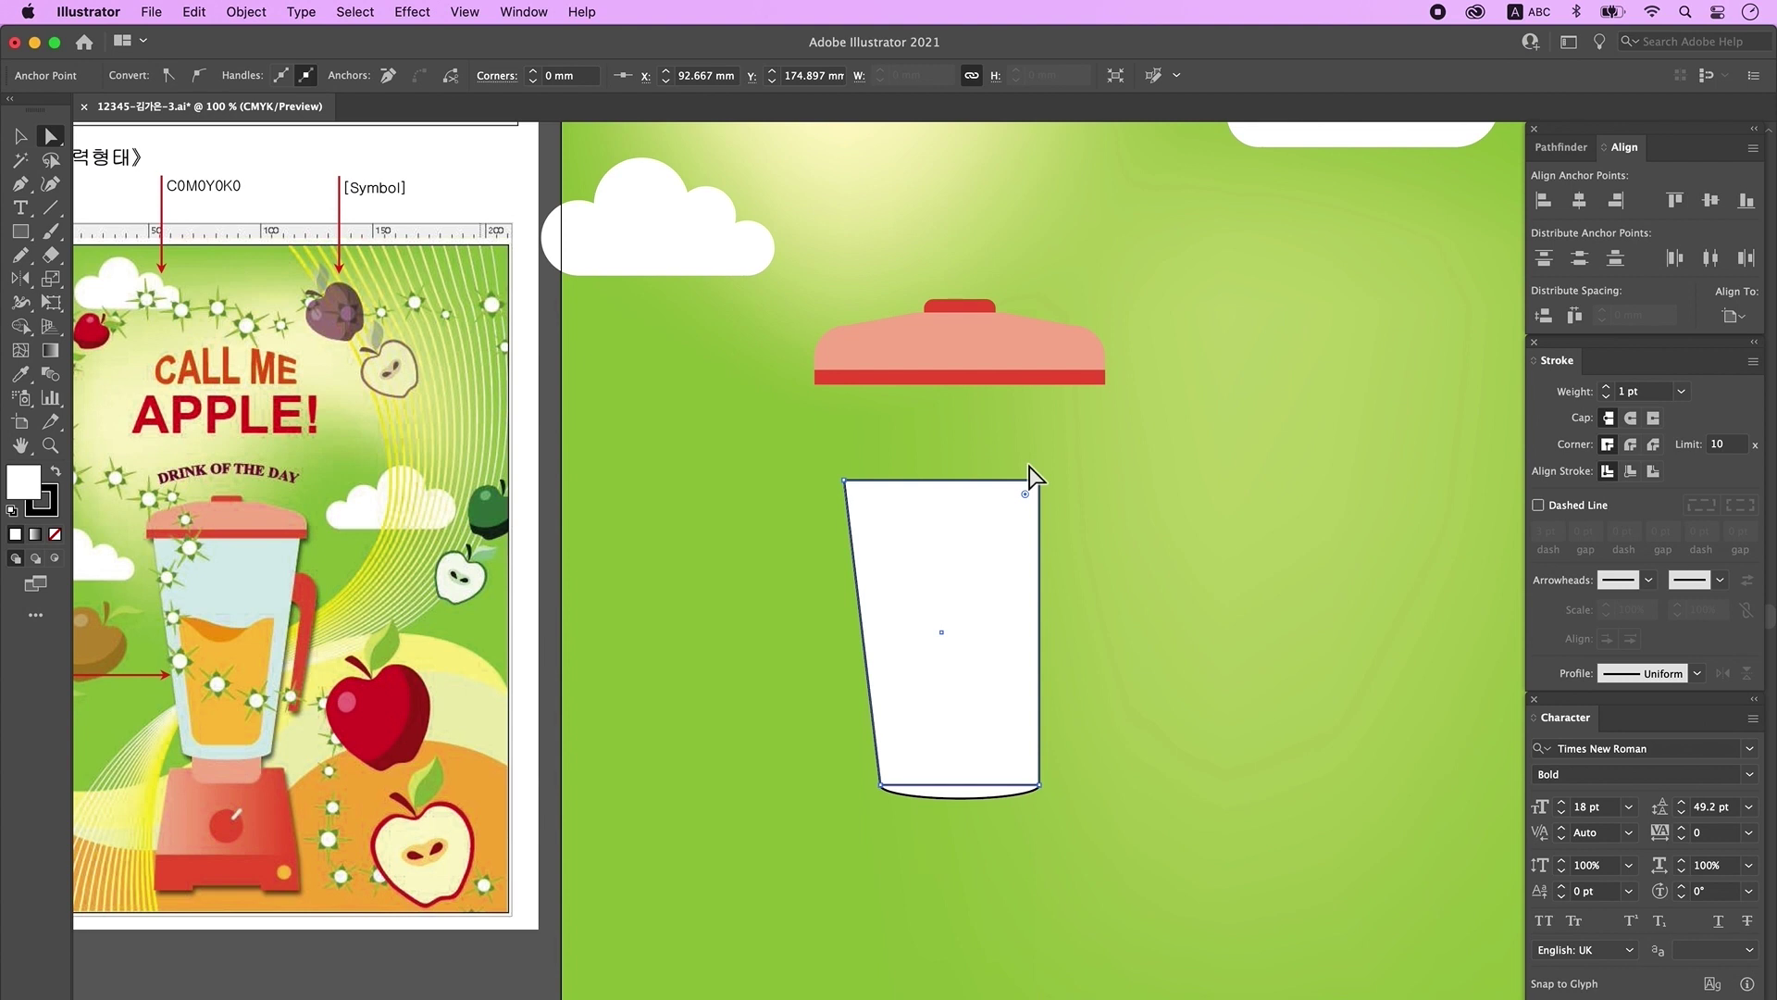
{"action": "key", "text": "shift+Right"}
{"action": "key", "text": "shift+Right"}
Step: Raise the jar's top edge until the body is about 60.8 mm high, and move the jar up against the lid
{"action": "left_click_drag", "start_coordinate": [814, 454], "coordinate": [1129, 519]}
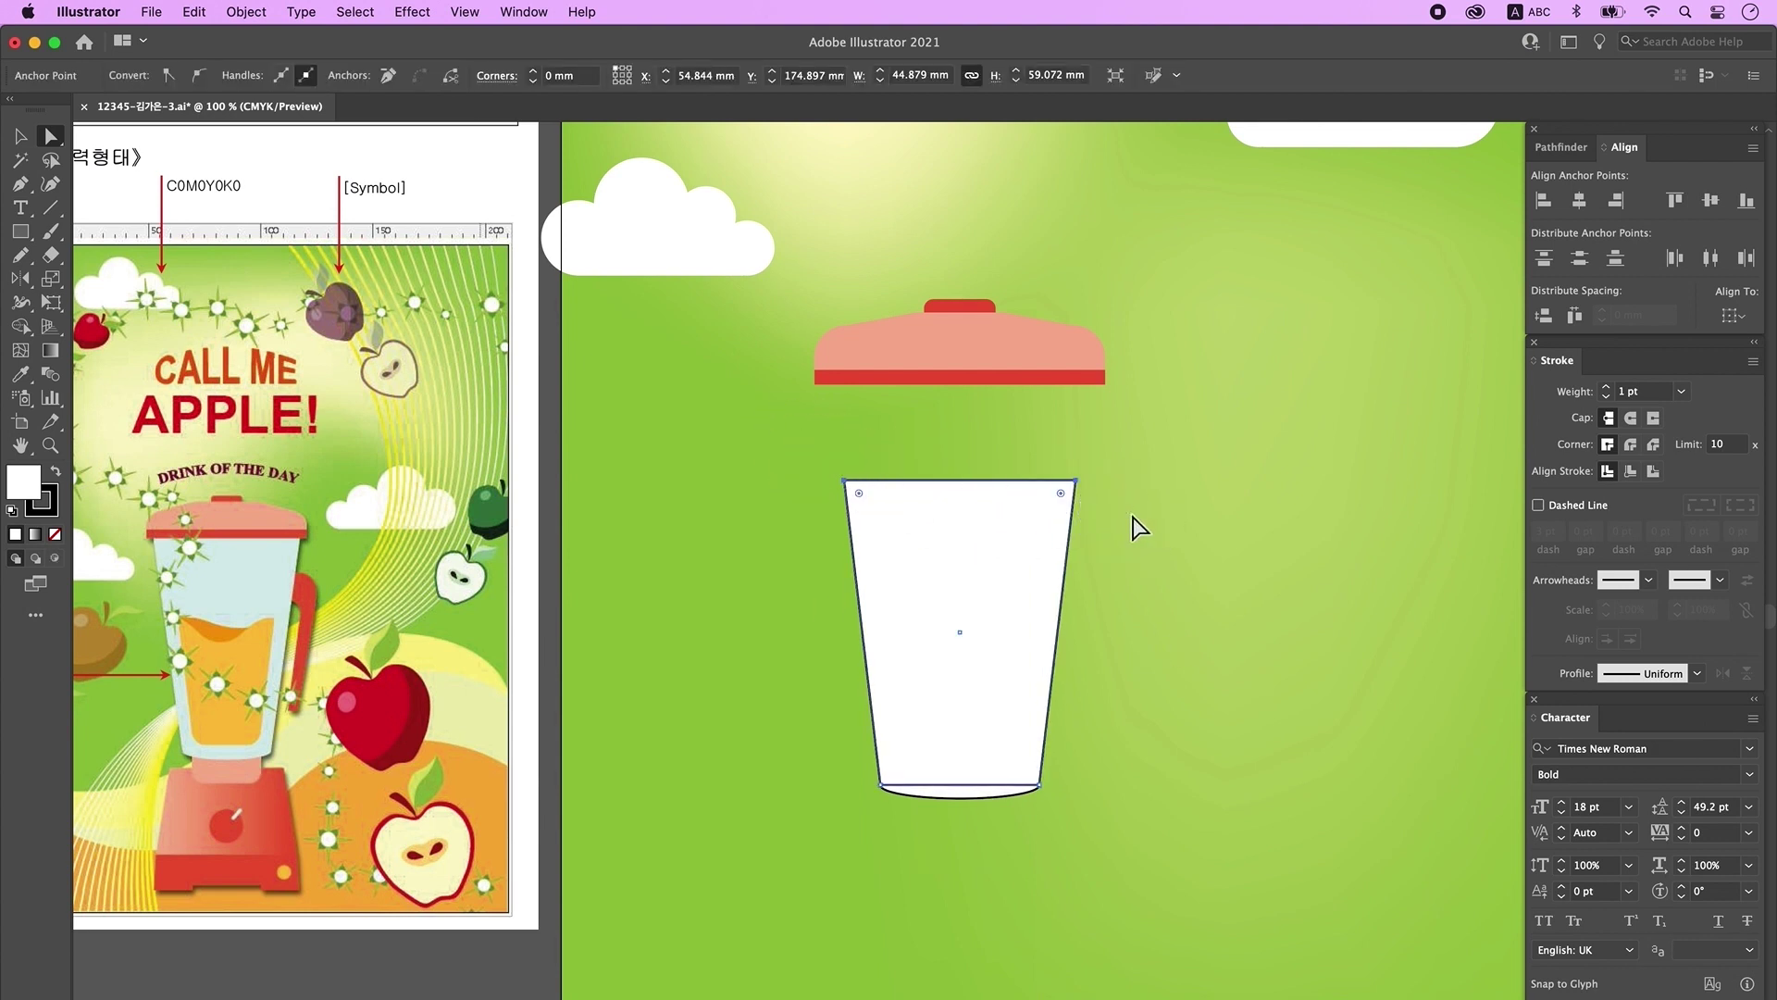
{"action": "key", "text": "Up"}
{"action": "key", "text": "Up"}
{"action": "key", "text": "Up"}
{"action": "key", "text": "Up"}
{"action": "key", "text": "Up"}
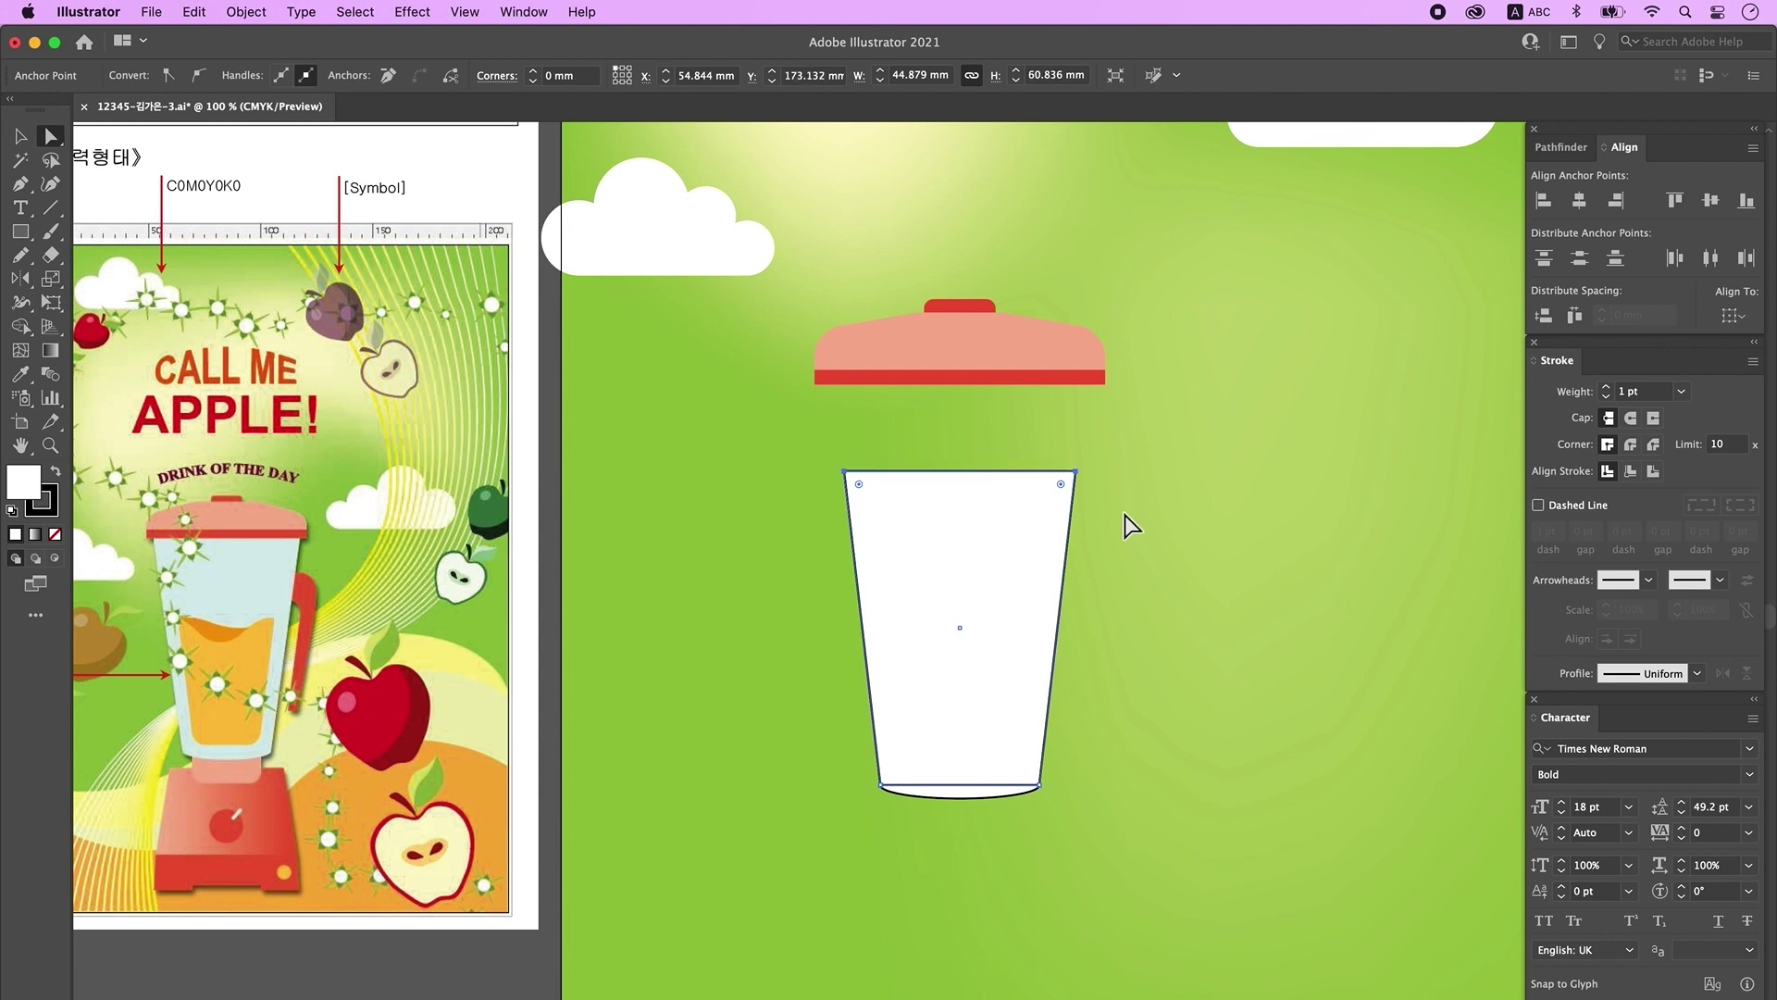
{"action": "left_click", "coordinate": [21, 136]}
{"action": "left_click", "coordinate": [1152, 853]}
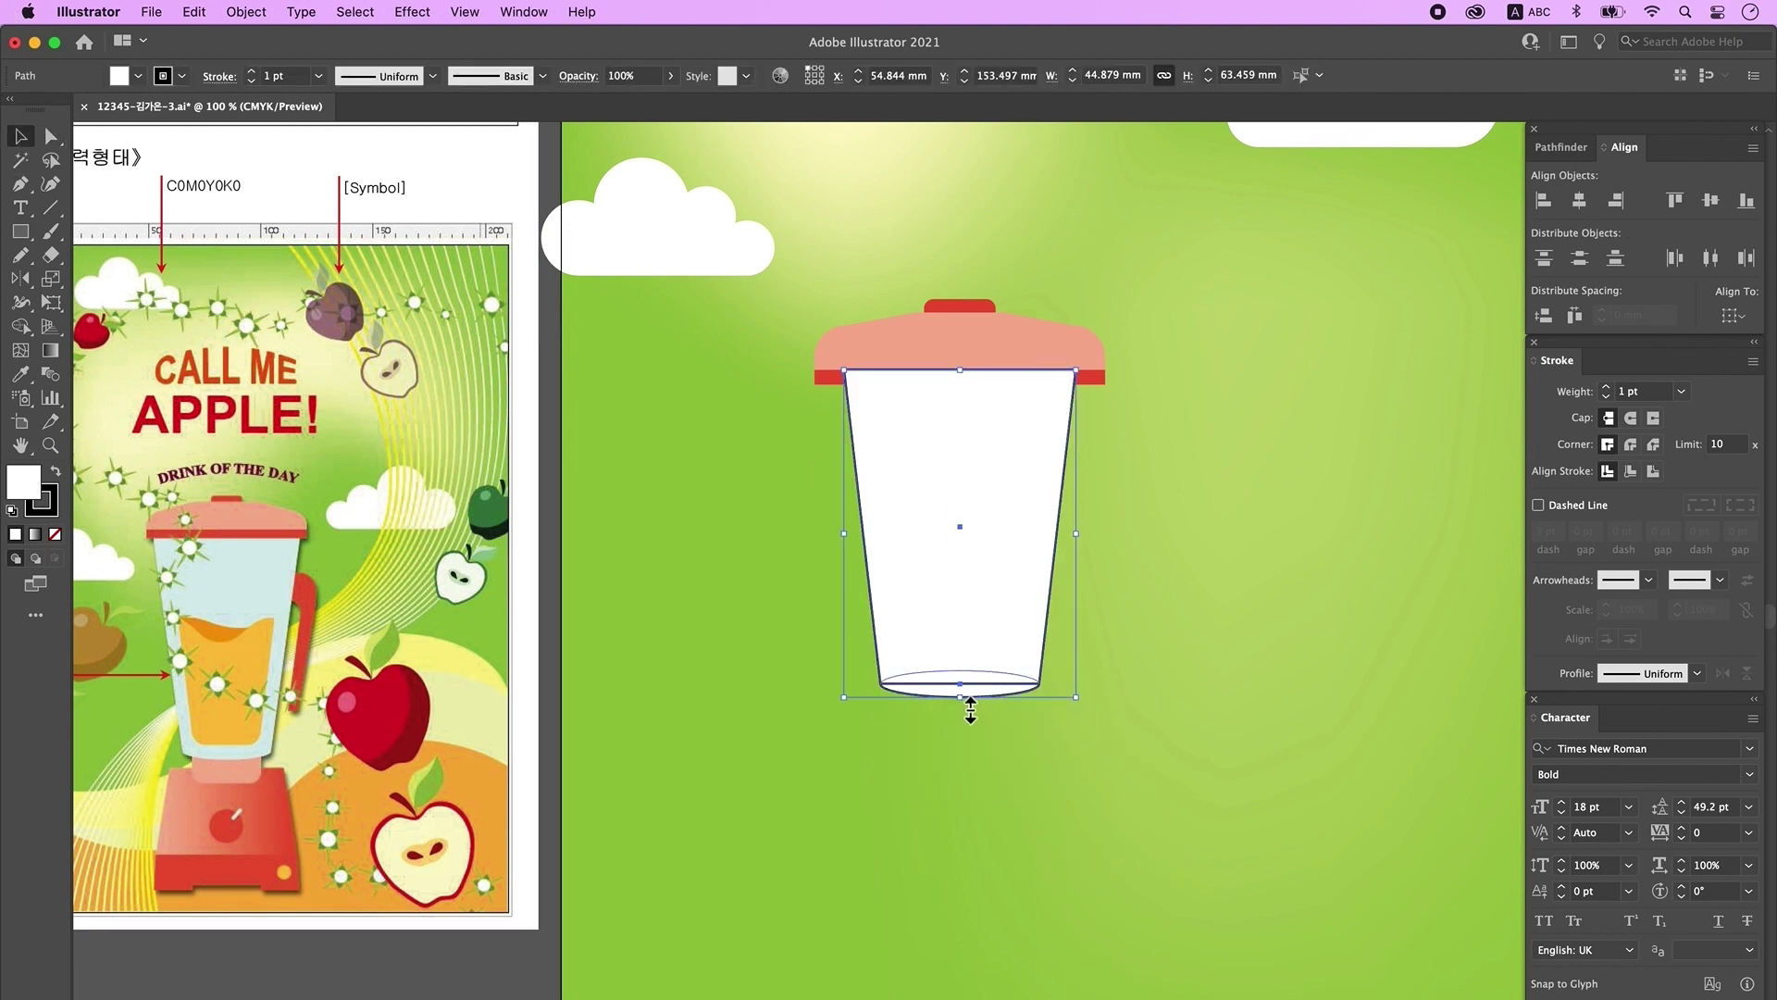
Step: Lower the bottom anchor points of the jar and ellipse until the jar is about 73.7 mm high
{"action": "key", "text": "a"}
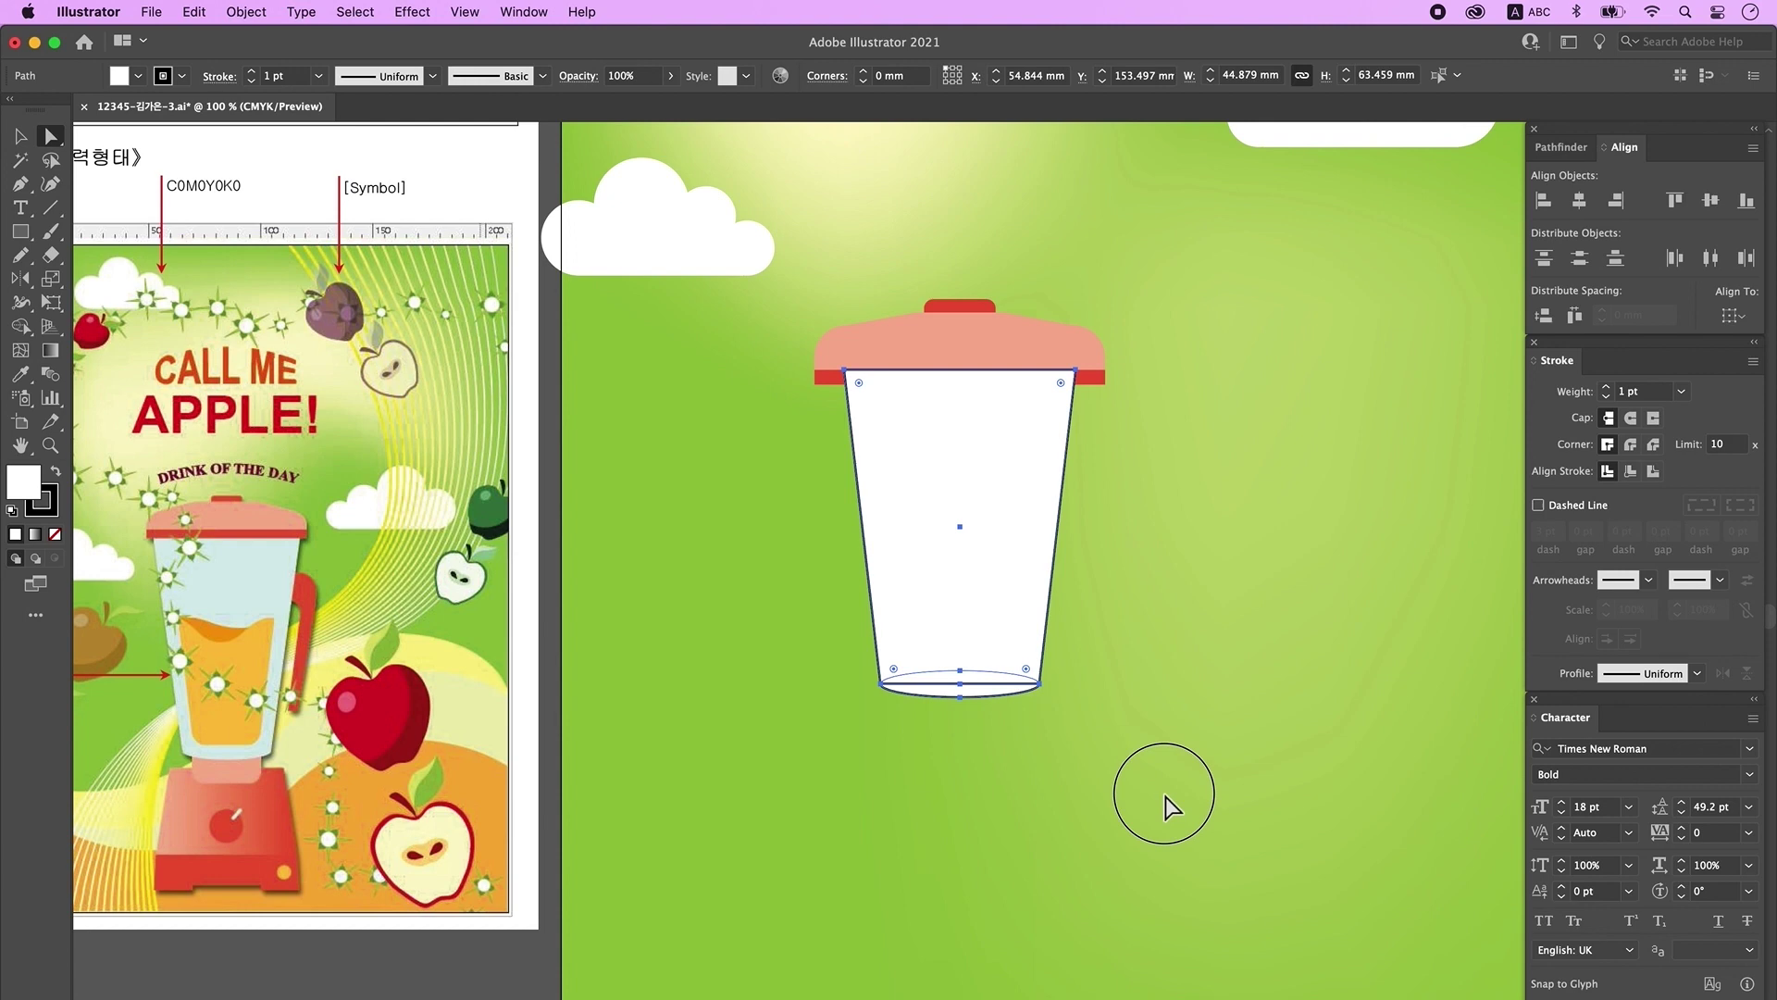
{"action": "left_click_drag", "start_coordinate": [1164, 793], "coordinate": [856, 652]}
{"action": "key", "text": "Down"}
{"action": "key", "text": "Down"}
{"action": "key", "text": "Down"}
{"action": "key", "text": "Down"}
{"action": "key", "text": "Down"}
{"action": "key", "text": "Down"}
{"action": "key", "text": "Down"}
{"action": "key", "text": "Down"}
{"action": "key", "text": "Down"}
{"action": "key", "text": "Down"}
{"action": "key", "text": "Down"}
{"action": "key", "text": "Down"}
{"action": "key", "text": "Down"}
{"action": "key", "text": "Down"}
{"action": "key", "text": "Down"}
{"action": "key", "text": "Down"}
{"action": "key", "text": "Down"}
{"action": "key", "text": "Down"}
{"action": "key", "text": "Down"}
{"action": "key", "text": "Down"}
Step: Enlarge the jar and its ellipse proportionally to about 49.1 by 80.5 mm under the lid
{"action": "left_click", "coordinate": [21, 136]}
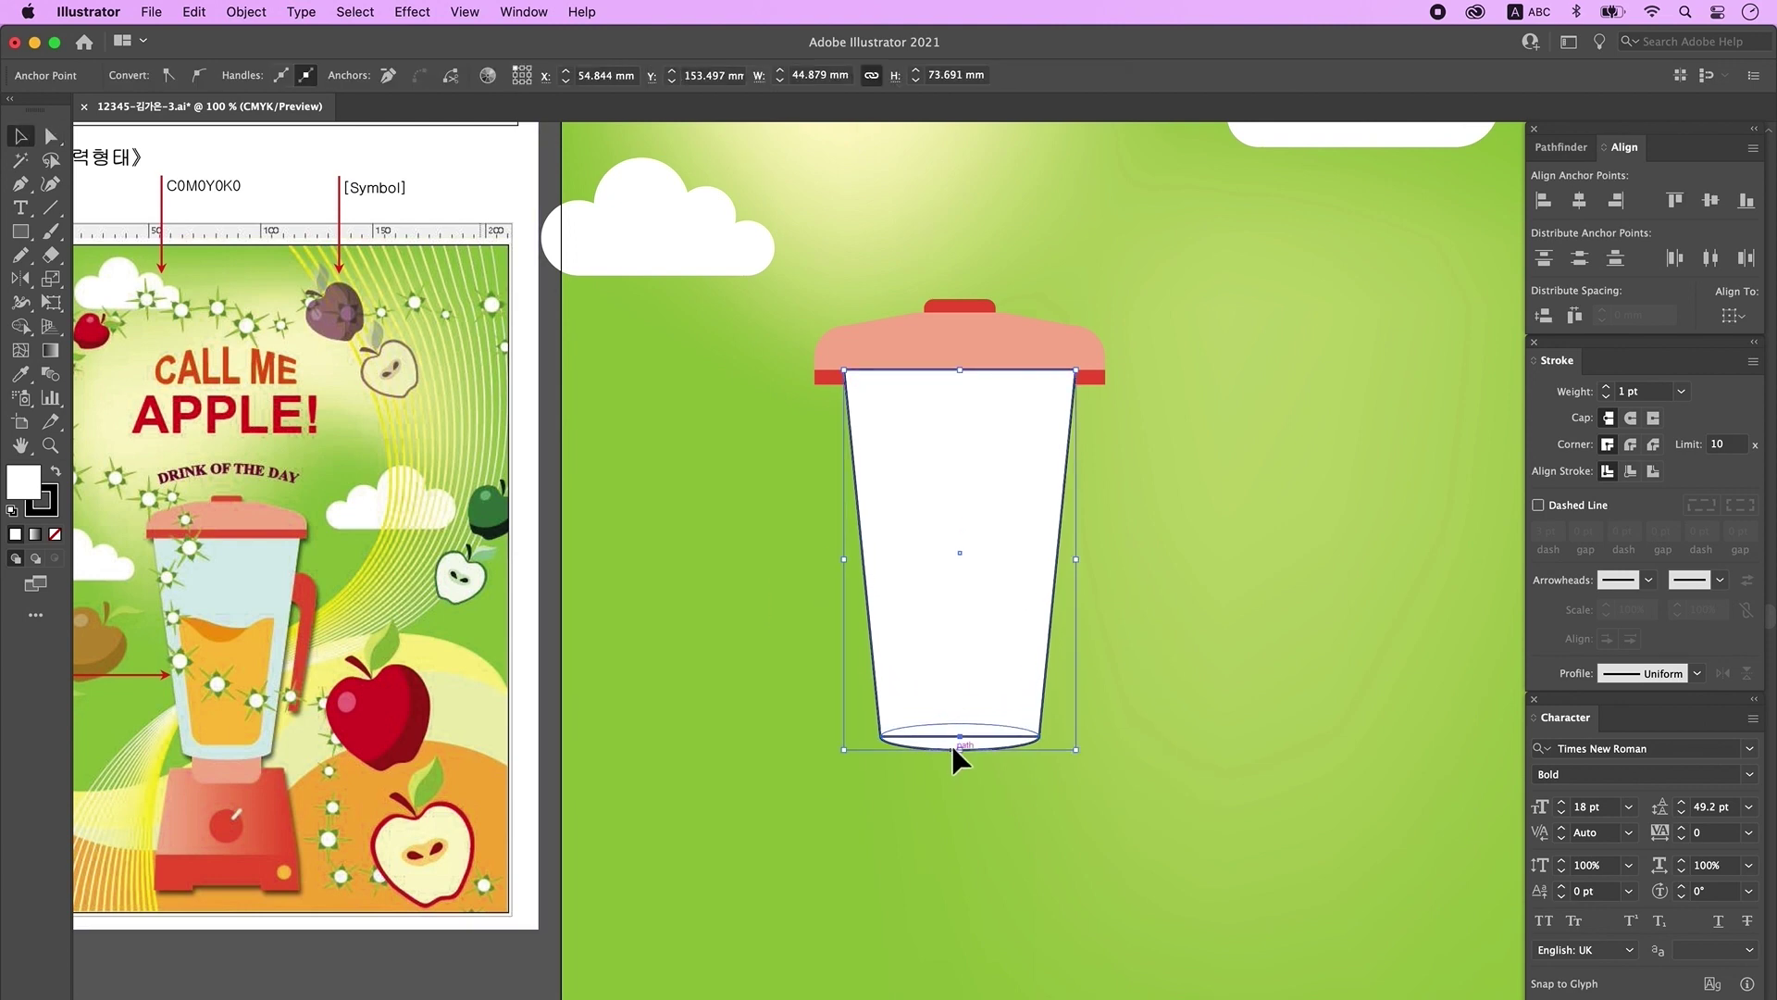
{"action": "left_click_drag", "start_coordinate": [951, 742], "coordinate": [963, 787]}
{"action": "left_click_drag", "start_coordinate": [962, 787], "coordinate": [1000, 685]}
{"action": "scroll", "coordinate": [1120, 710], "scroll_direction": "up", "scroll_amount": 1}
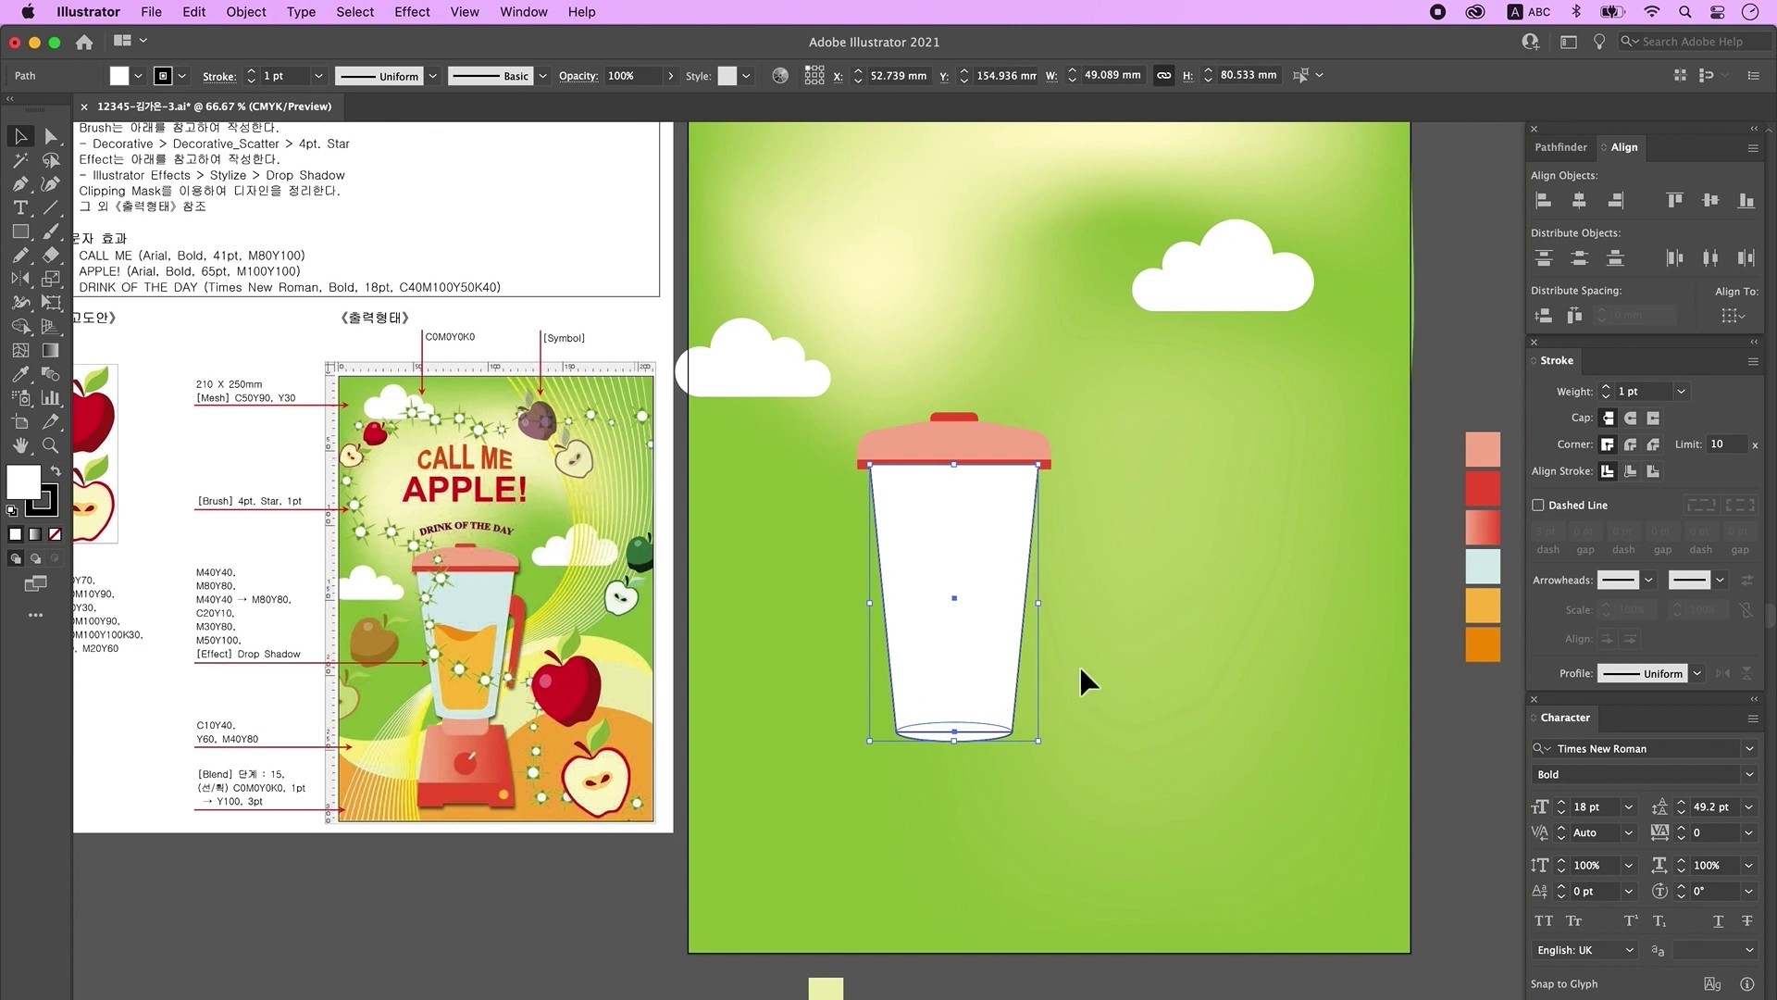
Step: Unite the jar body and the ellipse into one shape with a rounded bottom
{"action": "left_click", "coordinate": [1562, 147]}
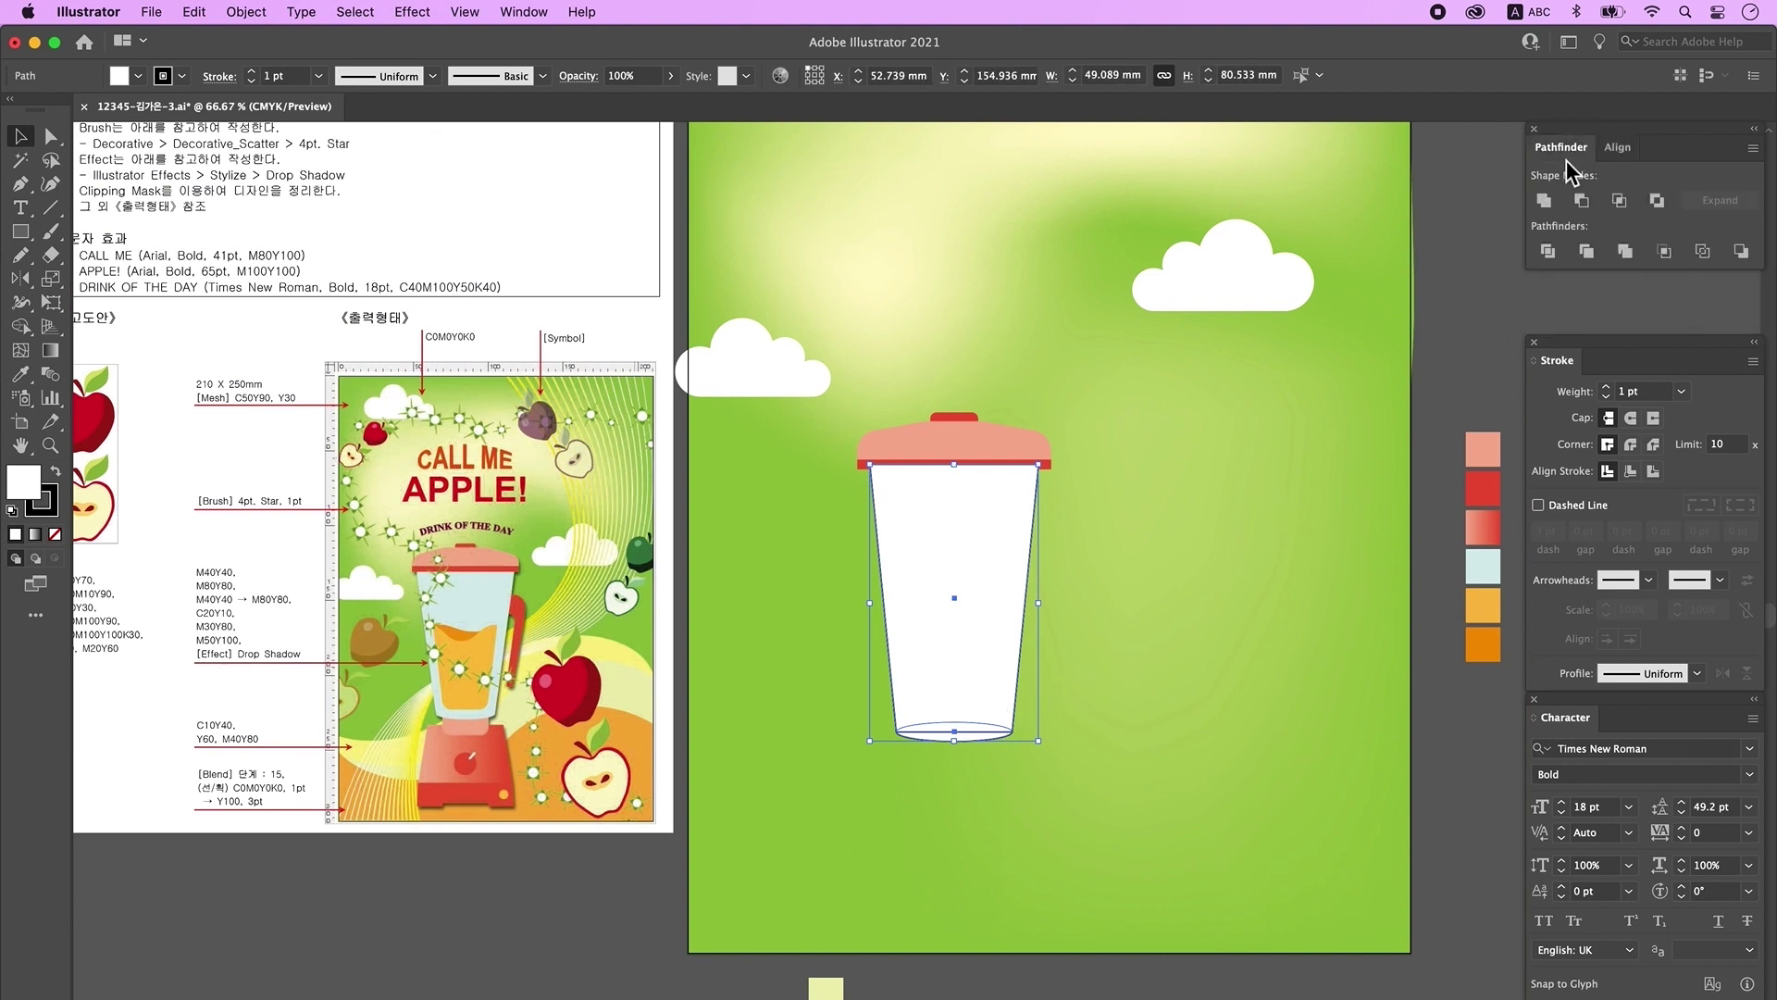
{"action": "left_click", "coordinate": [1544, 201]}
{"action": "left_click", "coordinate": [1229, 685]}
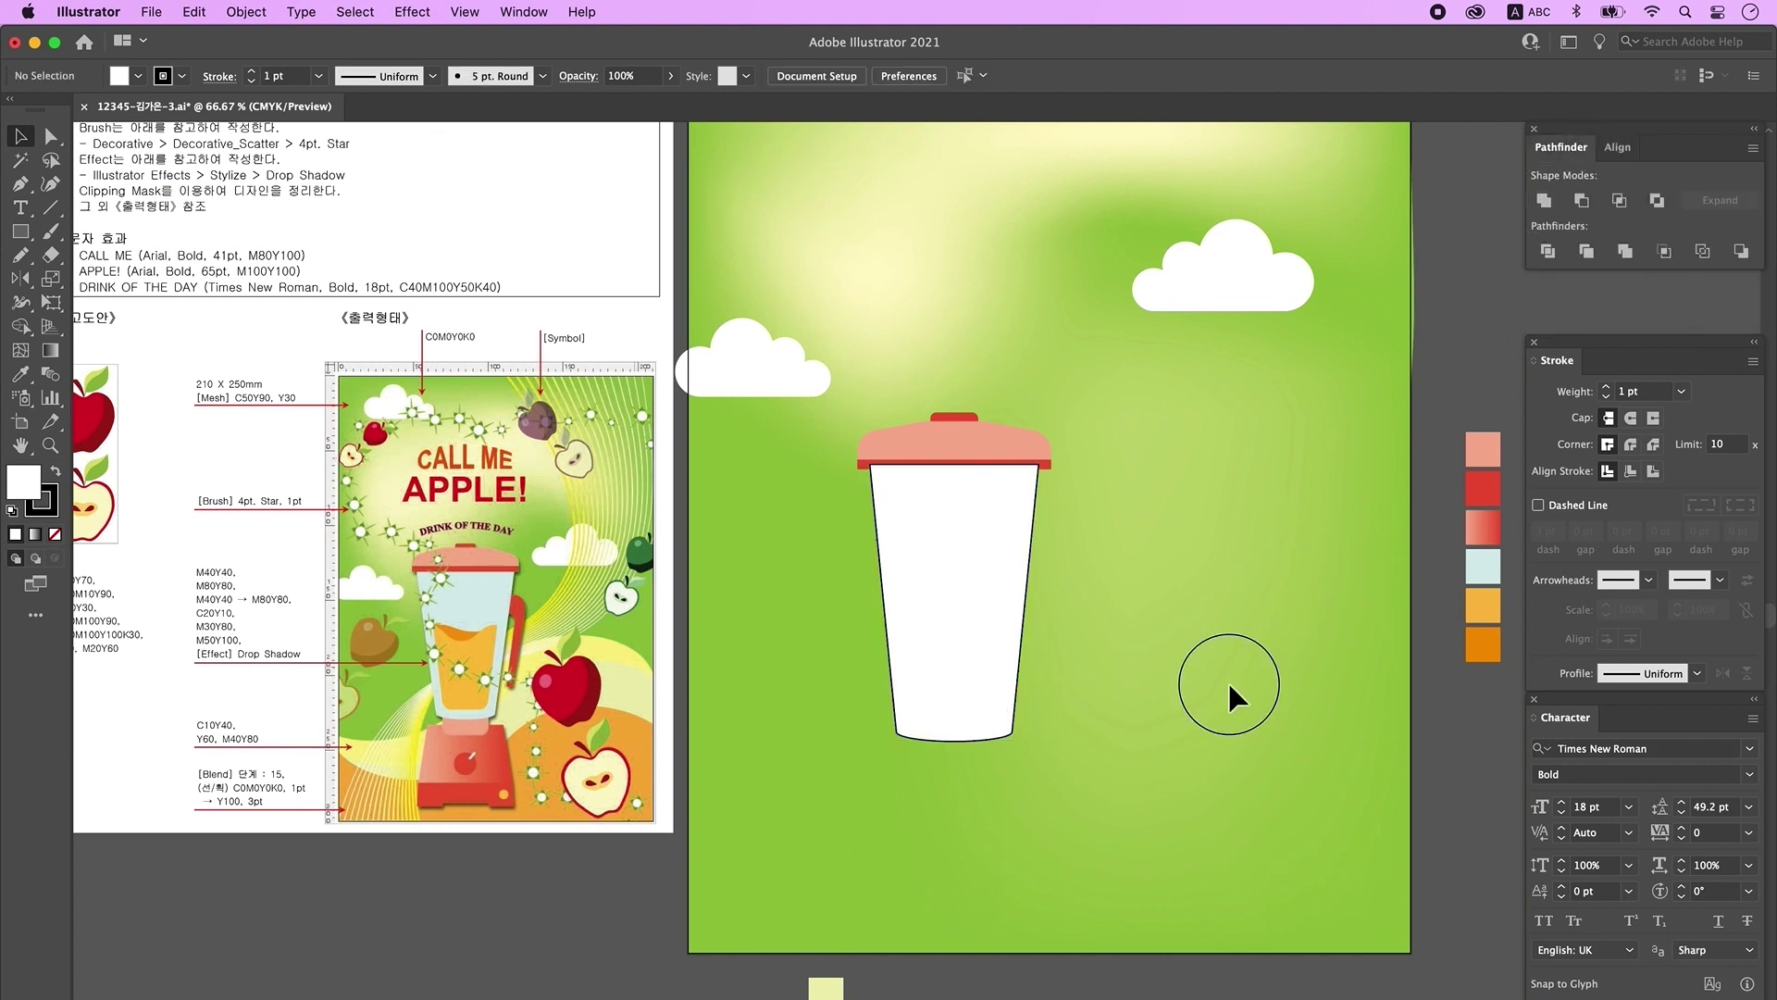
{"action": "left_click_drag", "start_coordinate": [1229, 683], "coordinate": [1218, 688]}
{"action": "key", "text": "super+="}
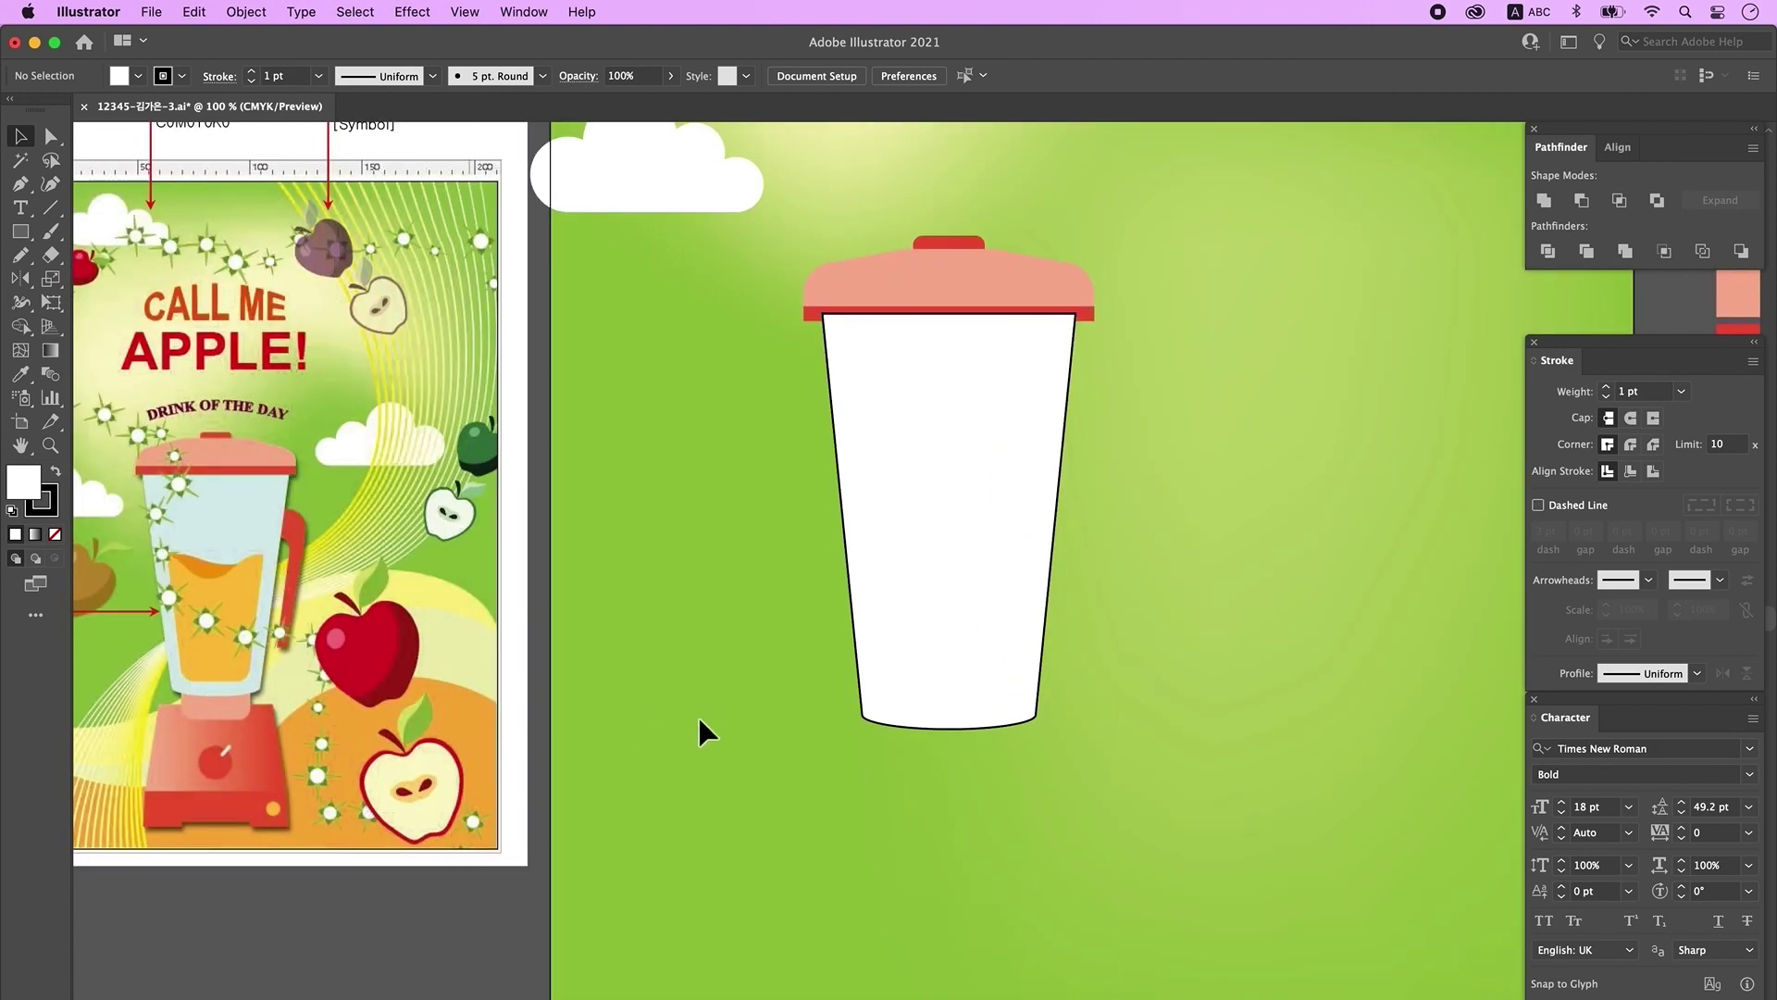
Step: Draw a rounded rectangle beside the jar, about 27.3 by 52.3 mm with corner radii of about 5.6 mm
{"action": "left_click_drag", "start_coordinate": [823, 759], "coordinate": [786, 741]}
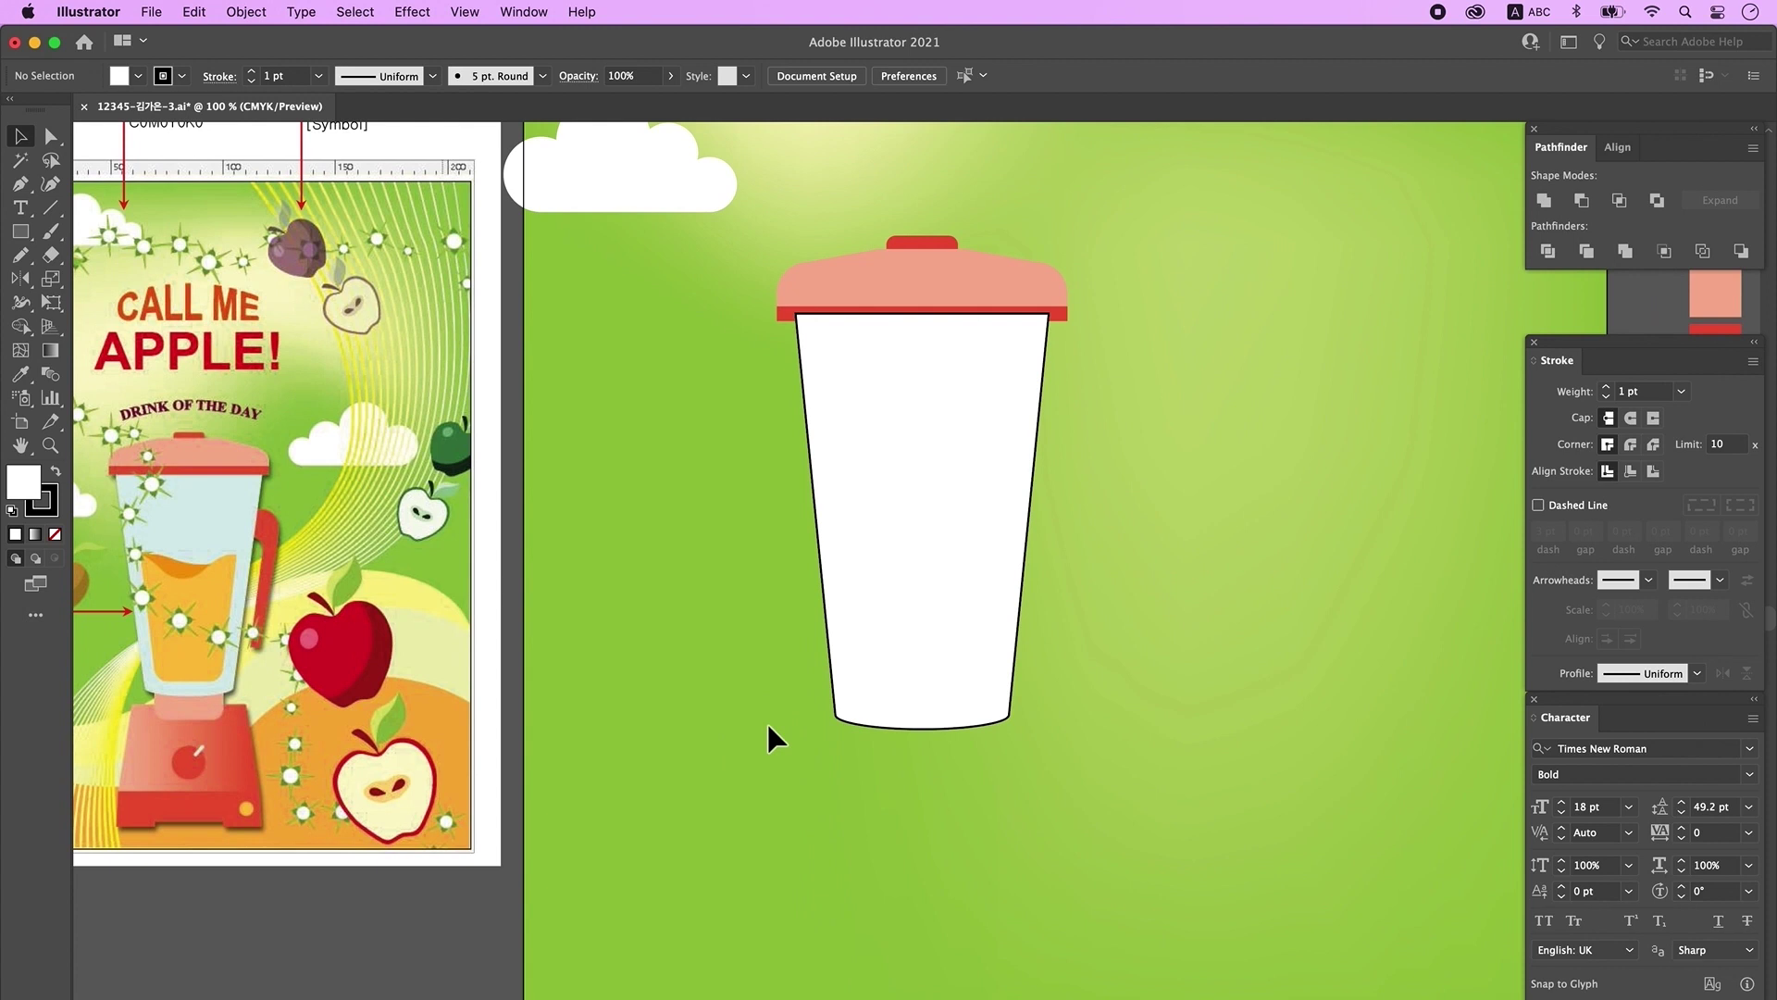
{"action": "left_click_drag", "start_coordinate": [21, 231], "coordinate": [128, 262]}
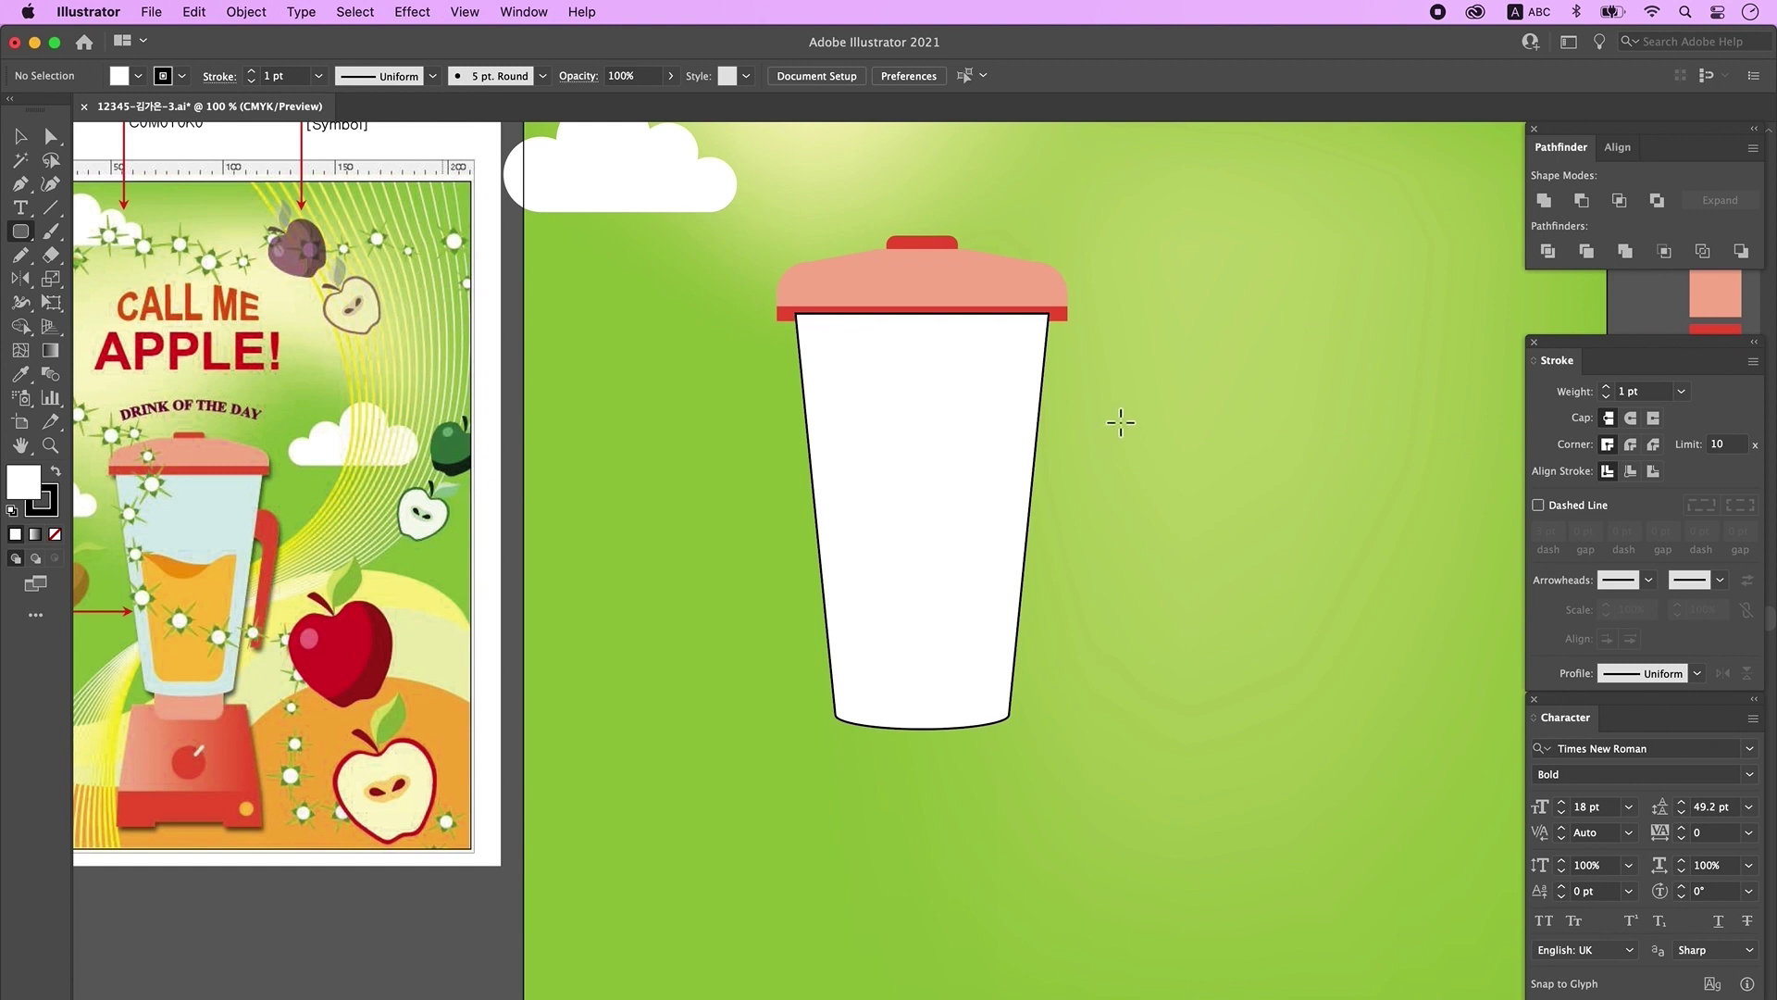
{"action": "left_click_drag", "start_coordinate": [1095, 417], "coordinate": [1243, 701]}
{"action": "key", "text": "Up"}
{"action": "key", "text": "Up"}
{"action": "key", "text": "Up"}
{"action": "key", "text": "Up"}
{"action": "key", "text": "Up"}
{"action": "key", "text": "Up"}
{"action": "key", "text": "Up"}
{"action": "key", "text": "Up"}
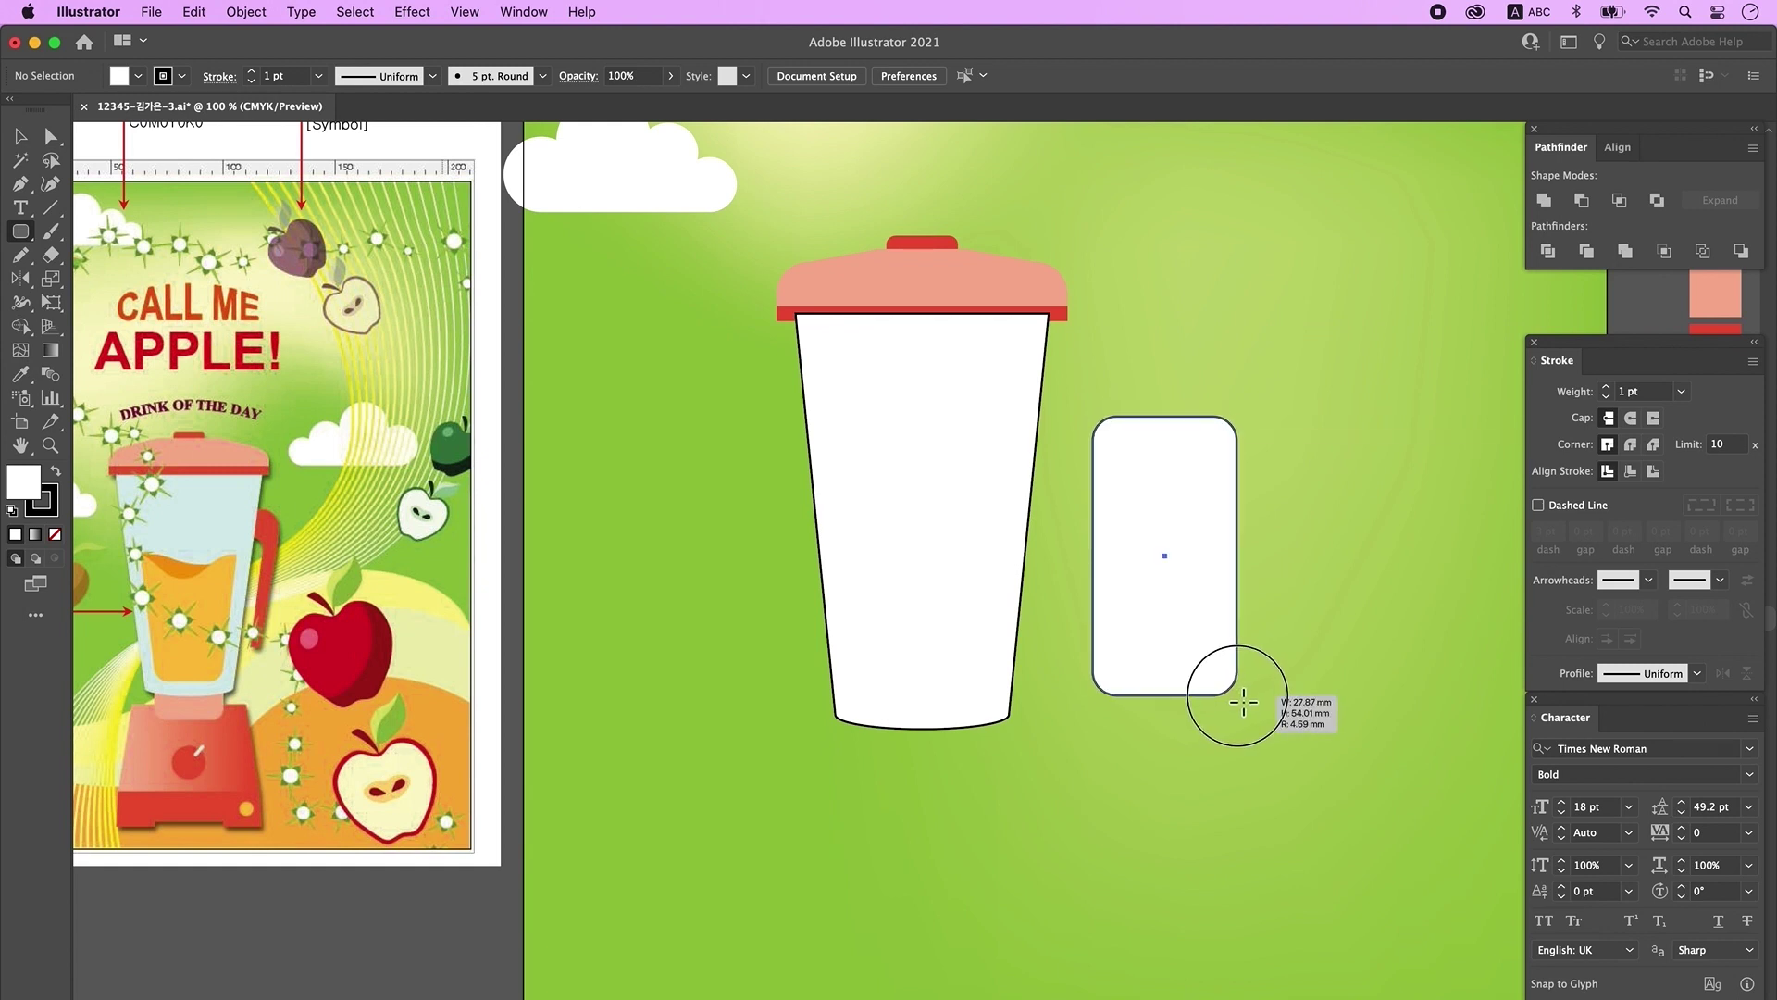
{"action": "left_click_drag", "start_coordinate": [1244, 702], "coordinate": [1240, 693]}
Step: Delete the rounded rectangle's top anchor points so its upper end is open and straight-sided
{"action": "key", "text": "a"}
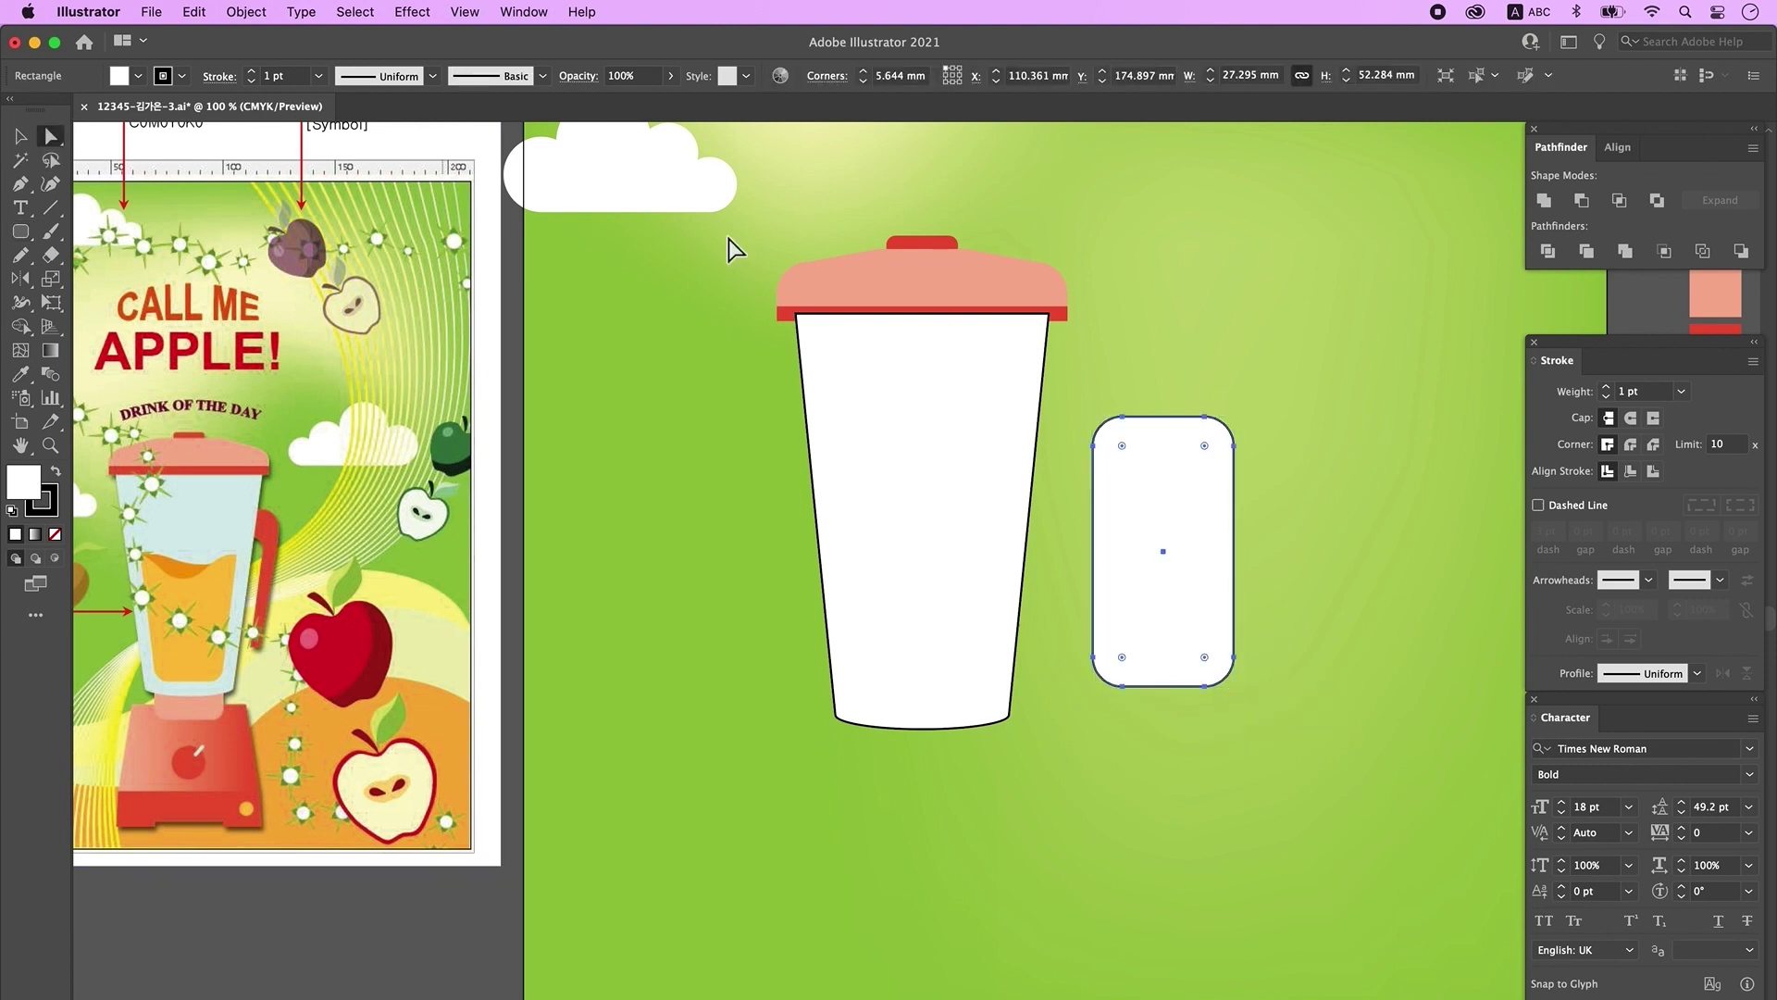
{"action": "left_click", "coordinate": [1147, 358]}
{"action": "left_click_drag", "start_coordinate": [1101, 393], "coordinate": [1273, 444]}
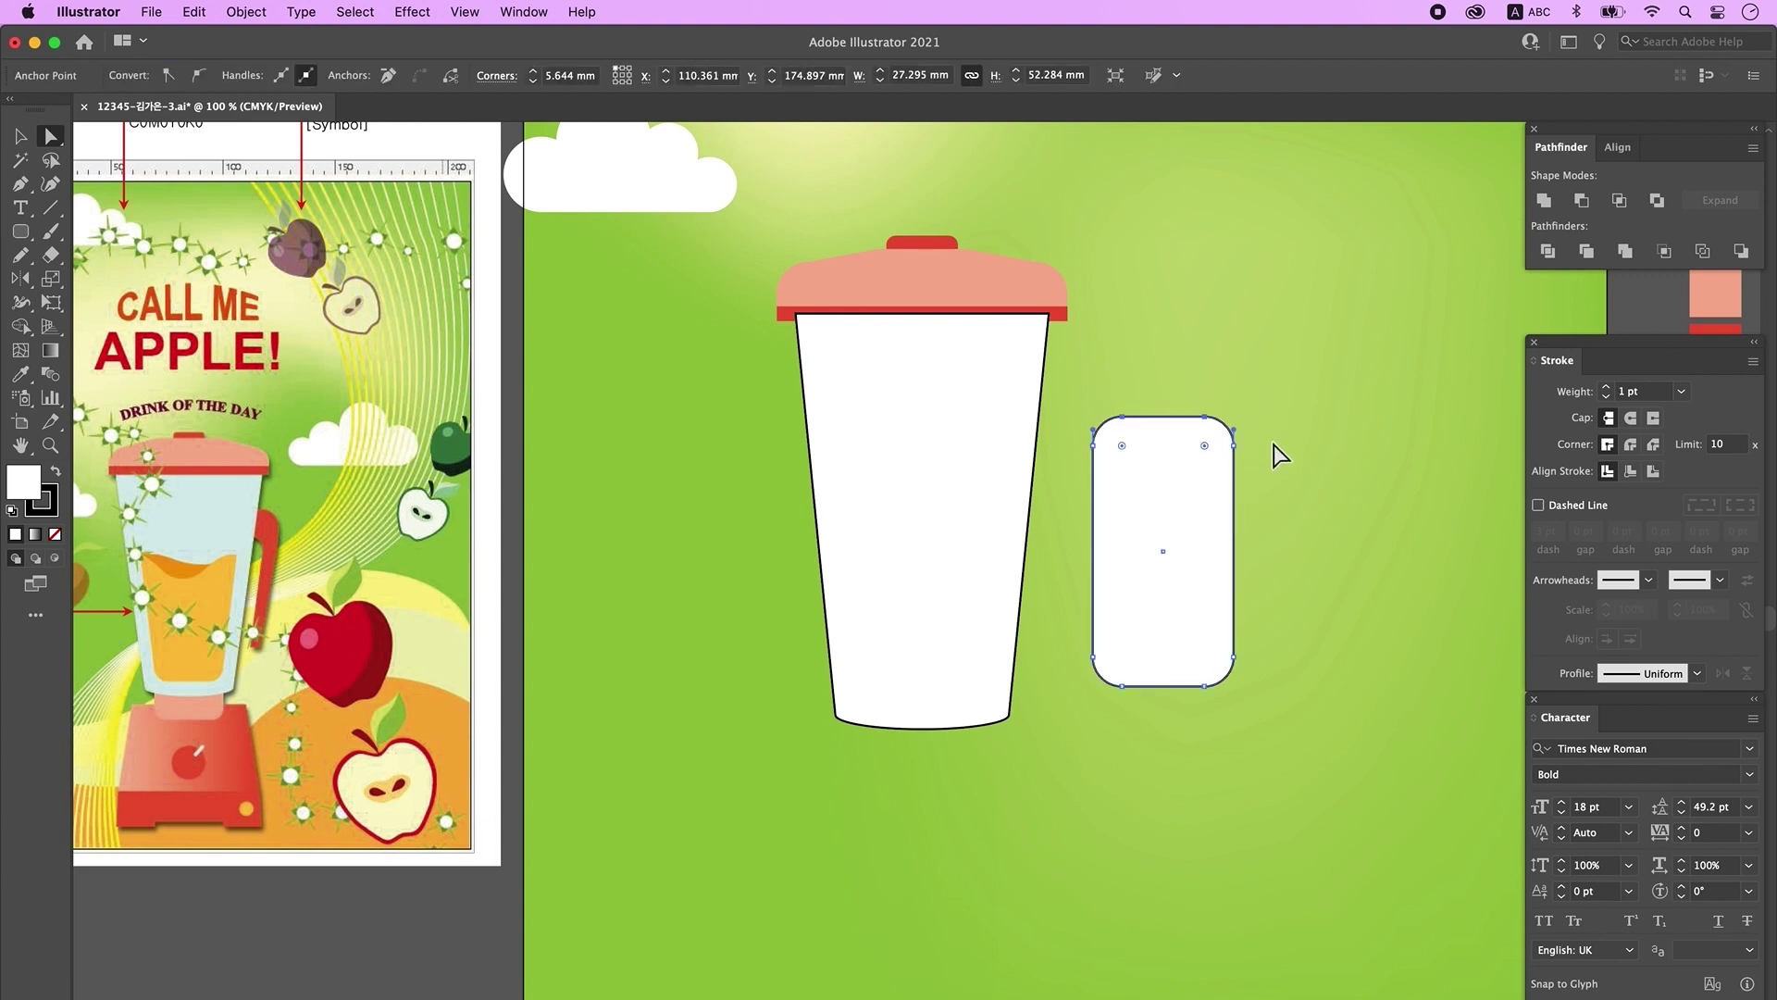
{"action": "key", "text": "BackSpace"}
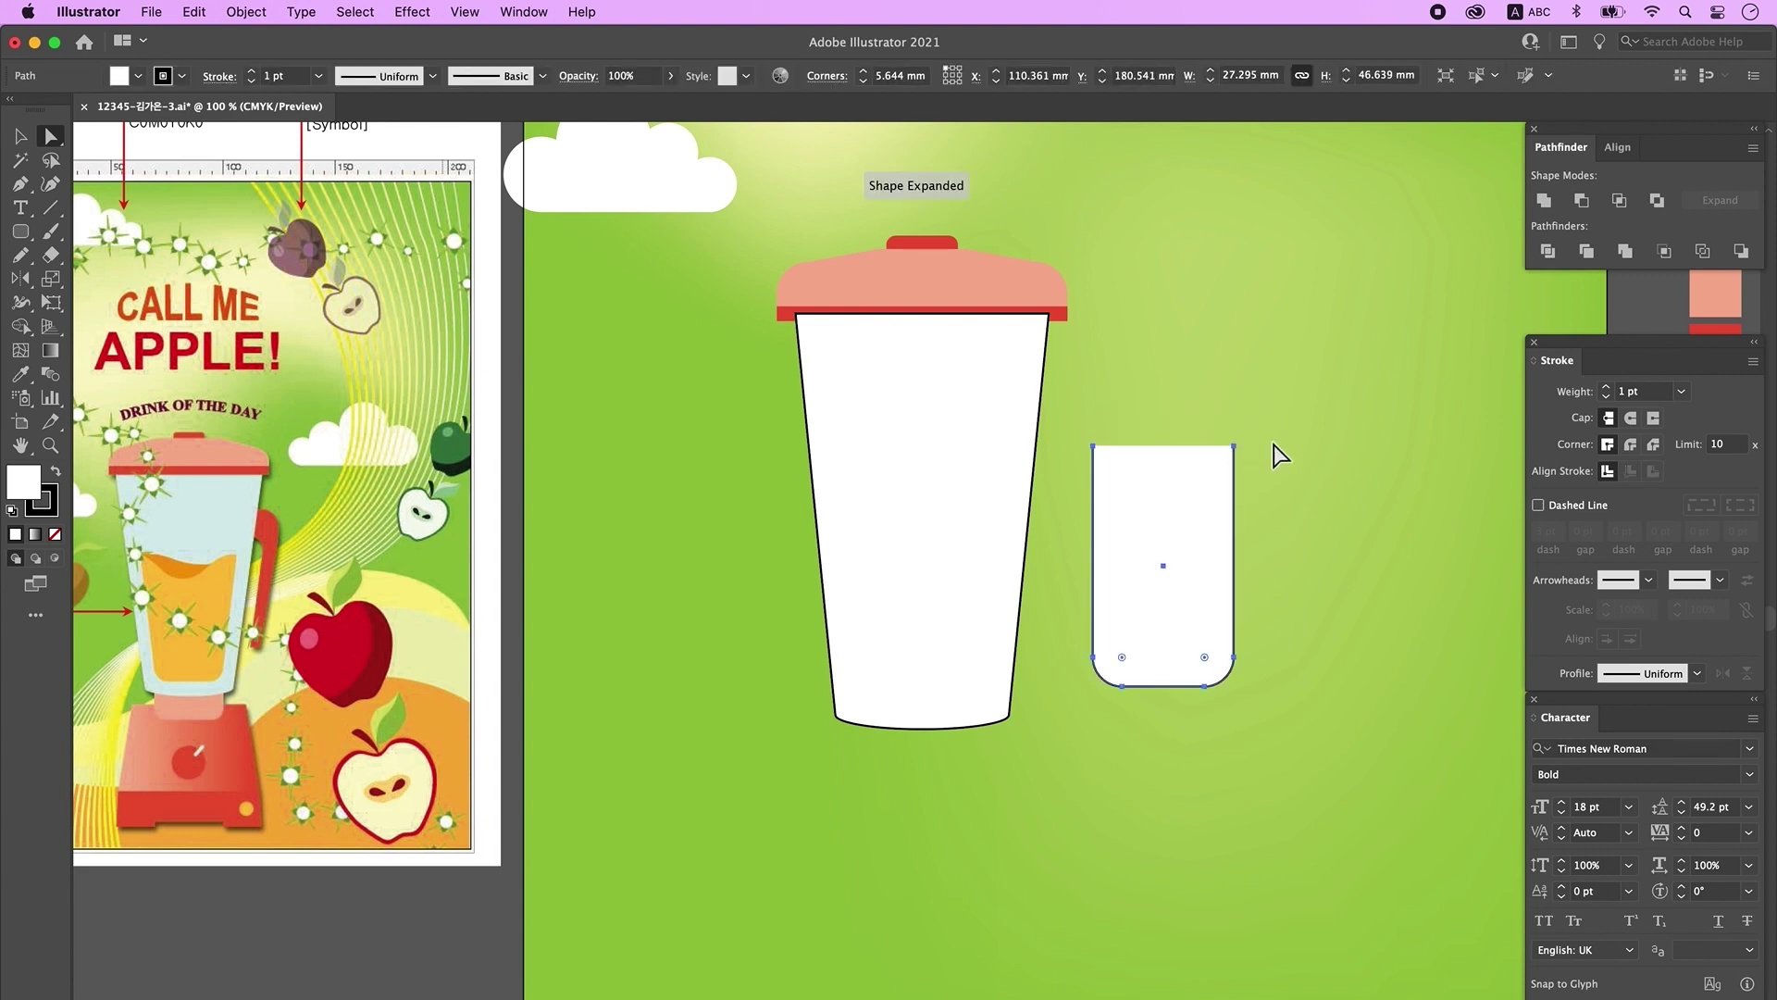
Step: Spread the open shape's two upper end points outward to about 34.4 mm apart and shift the shape nearer the jar
{"action": "left_click", "coordinate": [1333, 466]}
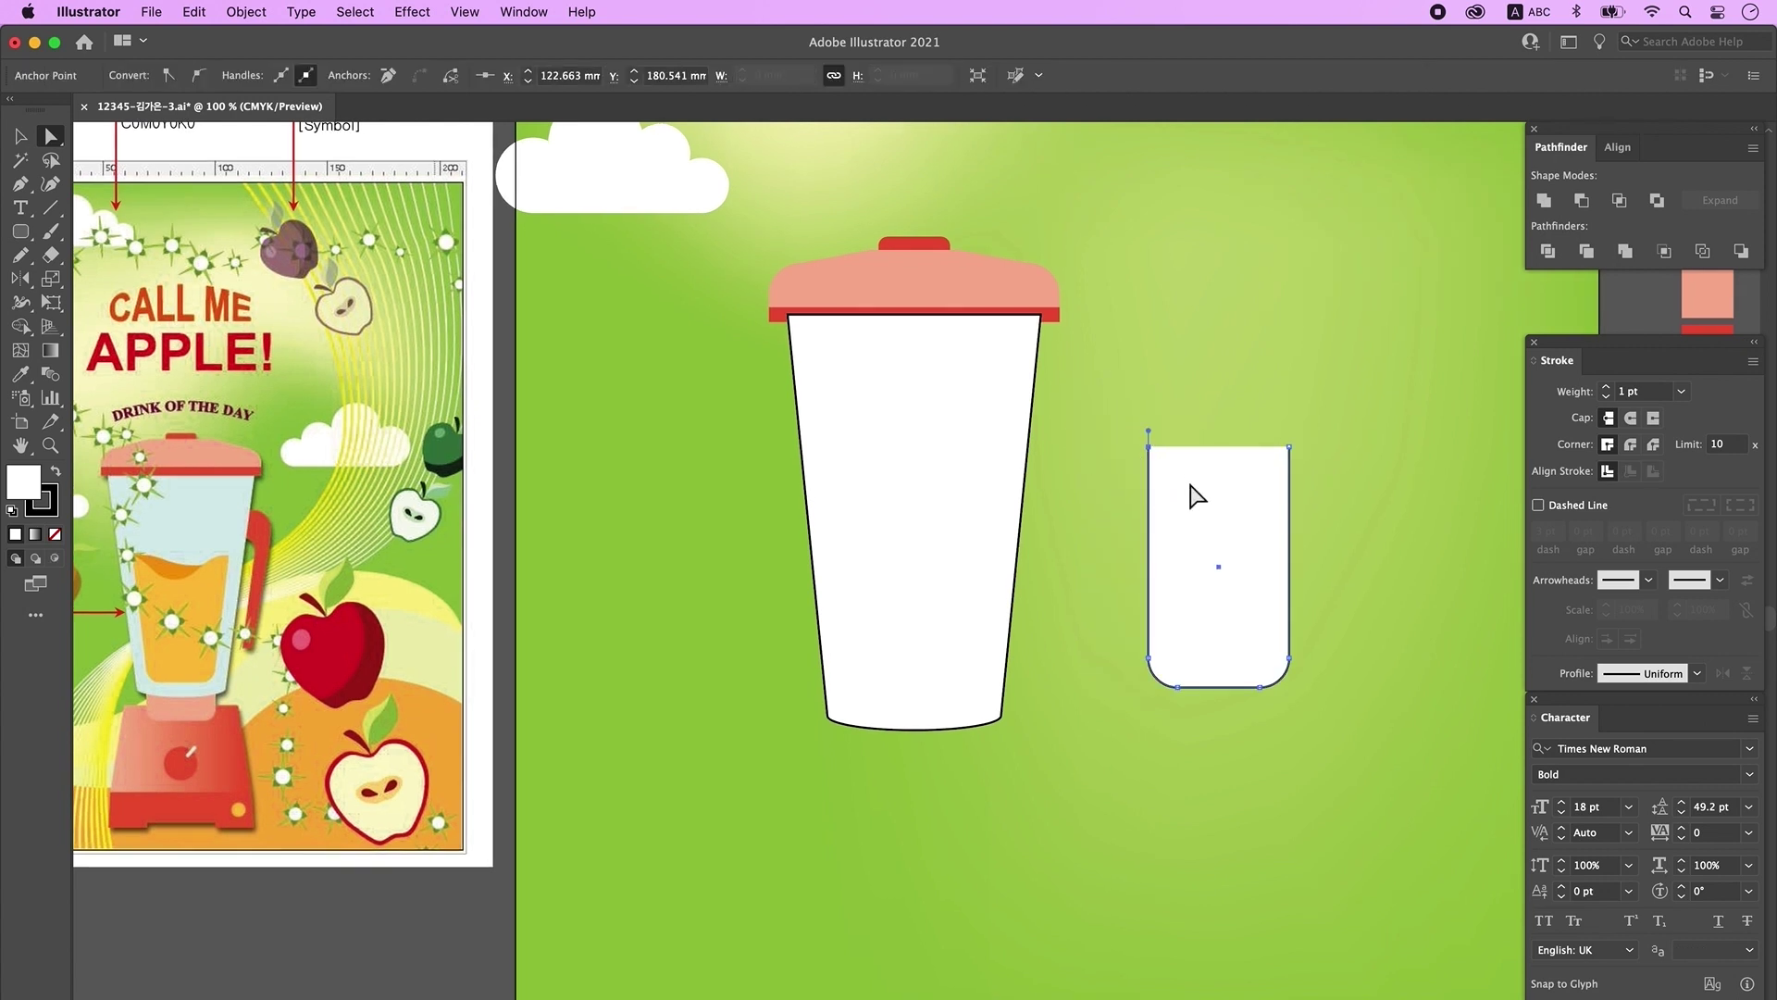
{"action": "key", "text": "shift+Left"}
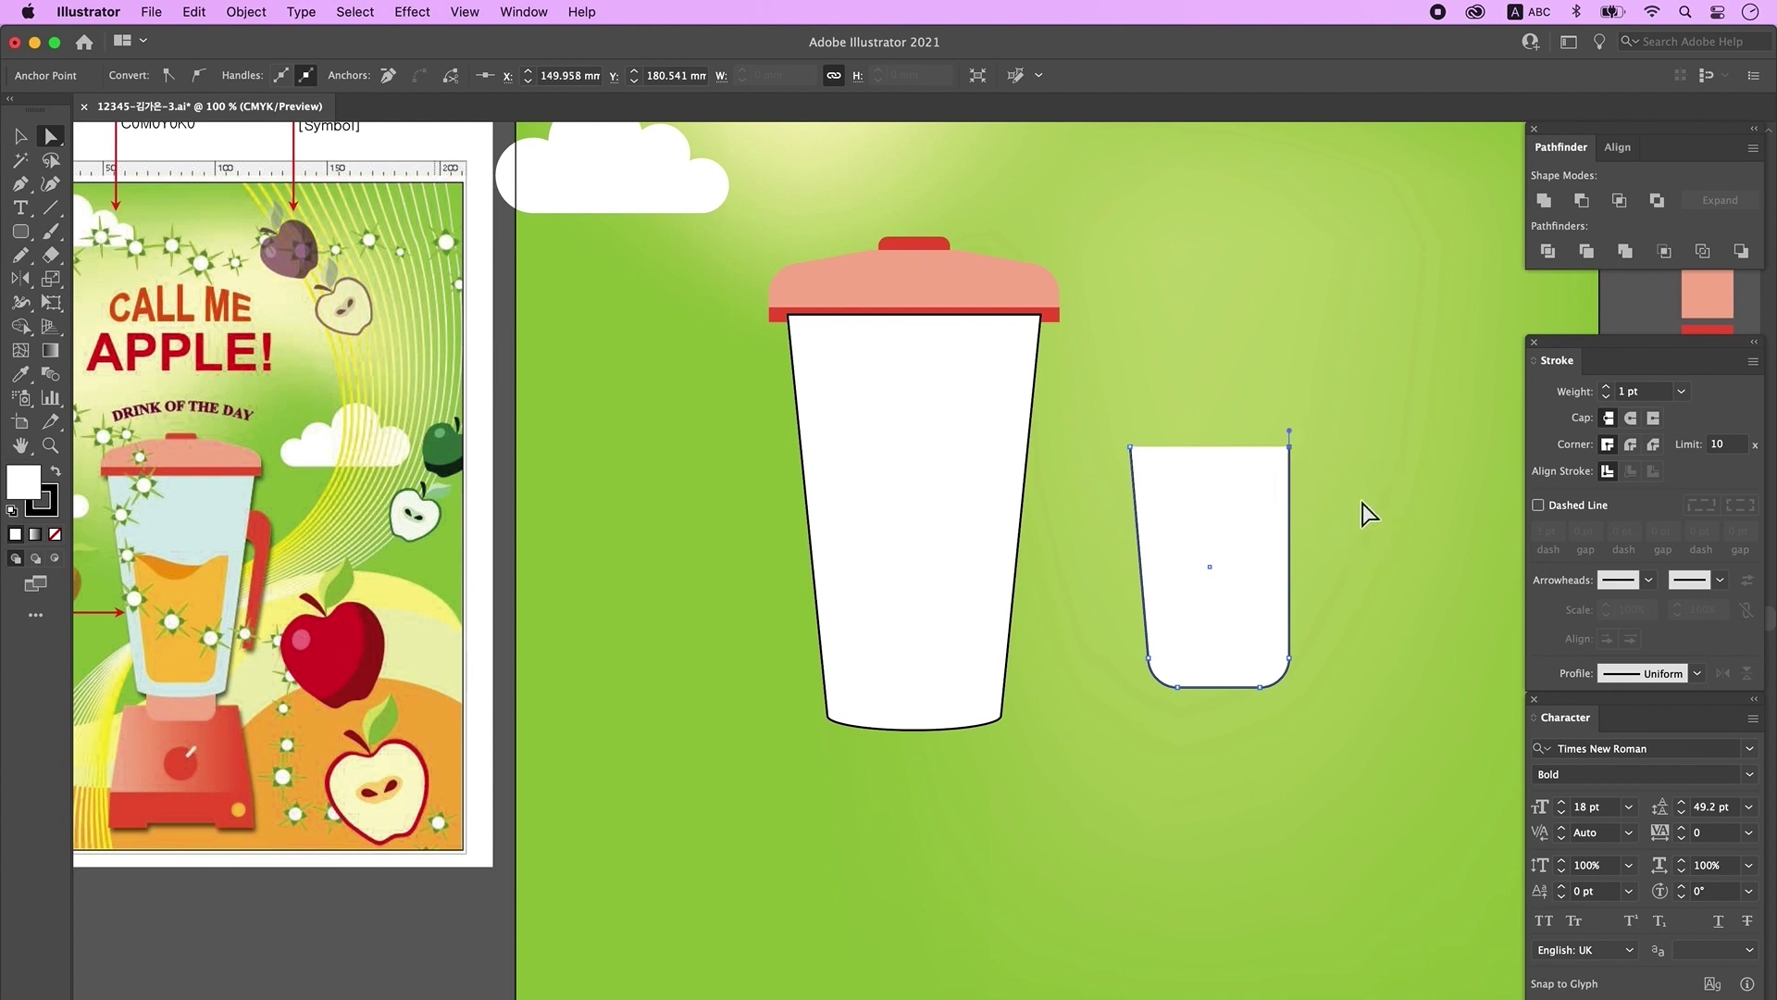
{"action": "key", "text": "shift+Right"}
{"action": "mouse_move", "coordinate": [1233, 636]}
{"action": "left_mouse_down"}
{"action": "mouse_move", "coordinate": [937, 629]}
{"action": "mouse_move", "coordinate": [924, 657]}
{"action": "mouse_move", "coordinate": [1216, 639]}
{"action": "left_mouse_up"}
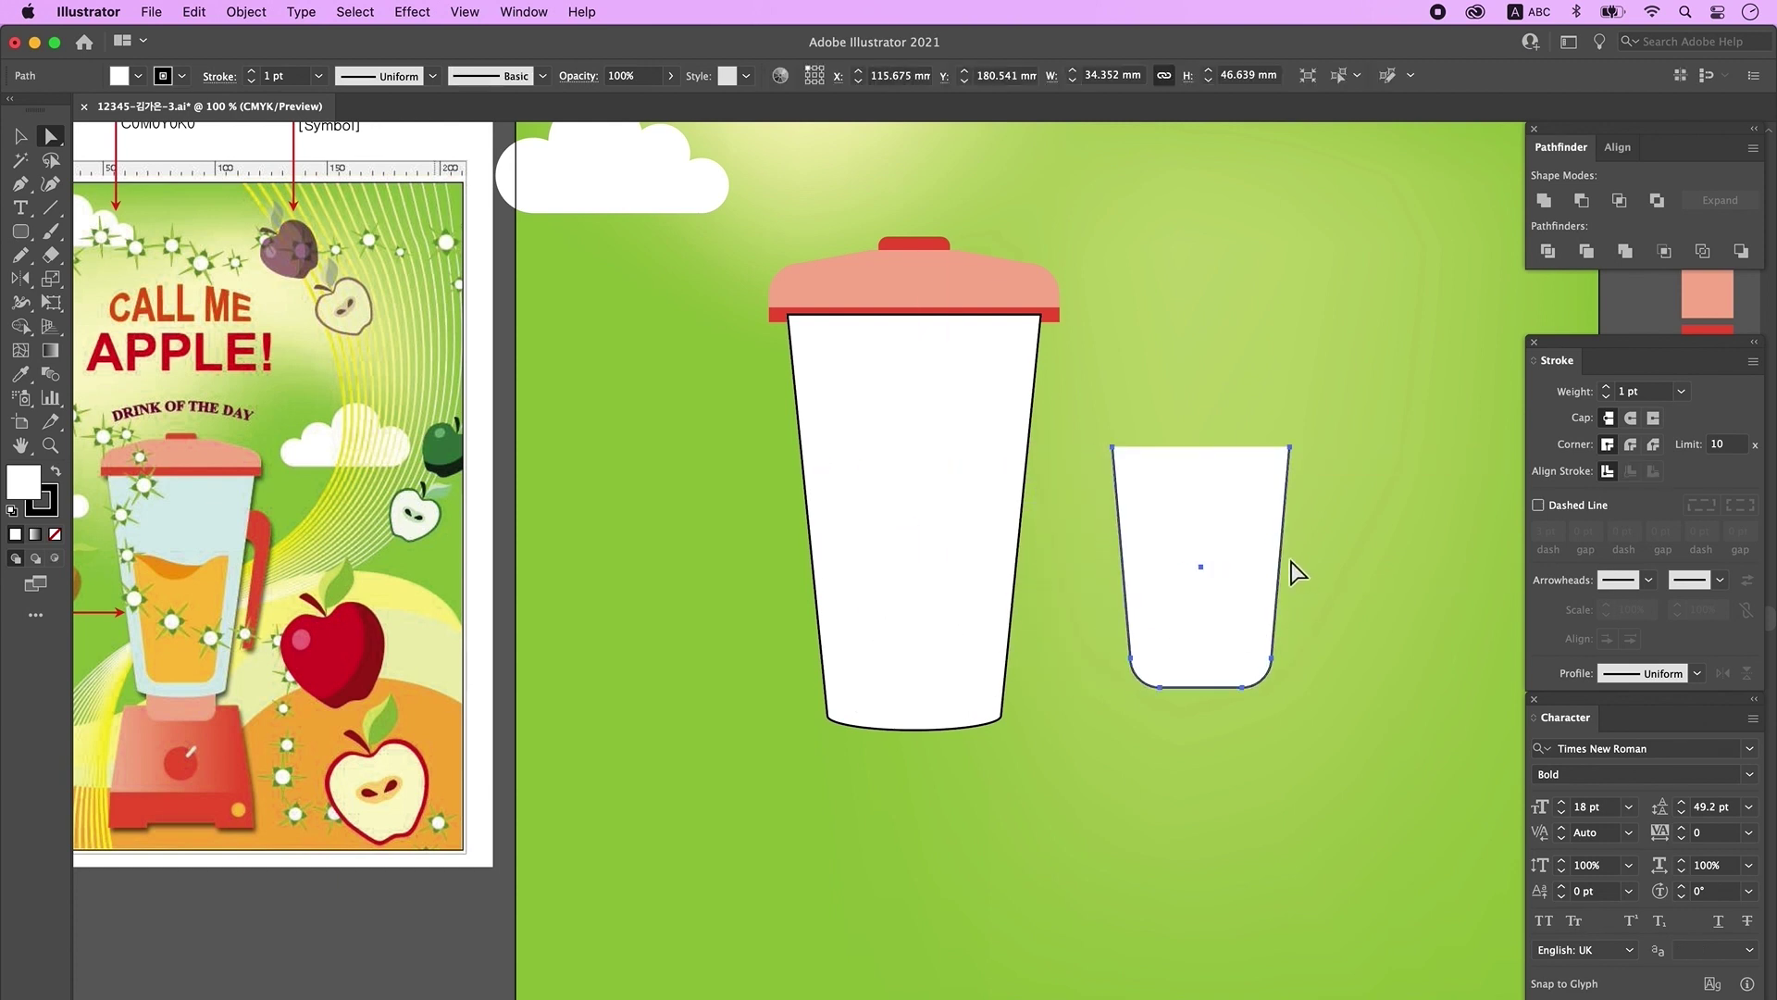
Step: Close the top of the juice shape with a wavy Pen tool curve that dips in the middle
{"action": "left_click", "coordinate": [21, 183]}
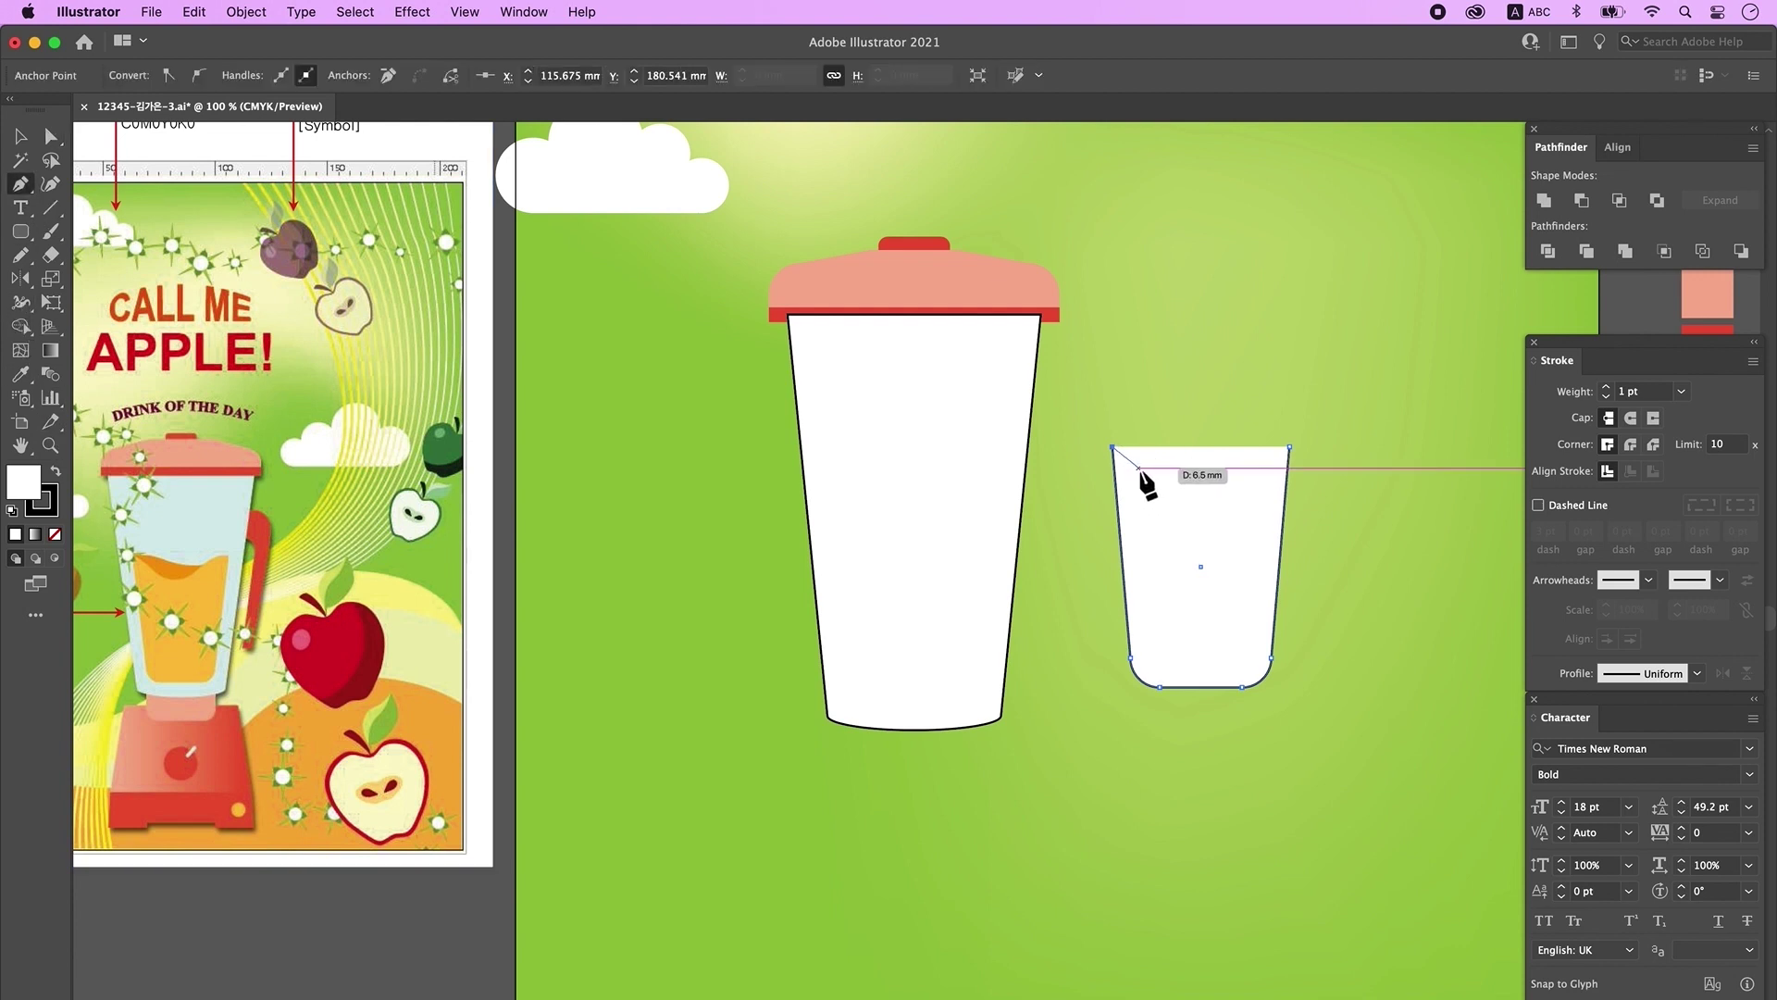
{"action": "left_click_drag", "start_coordinate": [1161, 472], "coordinate": [1306, 469]}
{"action": "left_click", "coordinate": [1161, 472]}
{"action": "left_click", "coordinate": [1236, 467]}
{"action": "left_click", "coordinate": [1344, 353], "text": "super"}
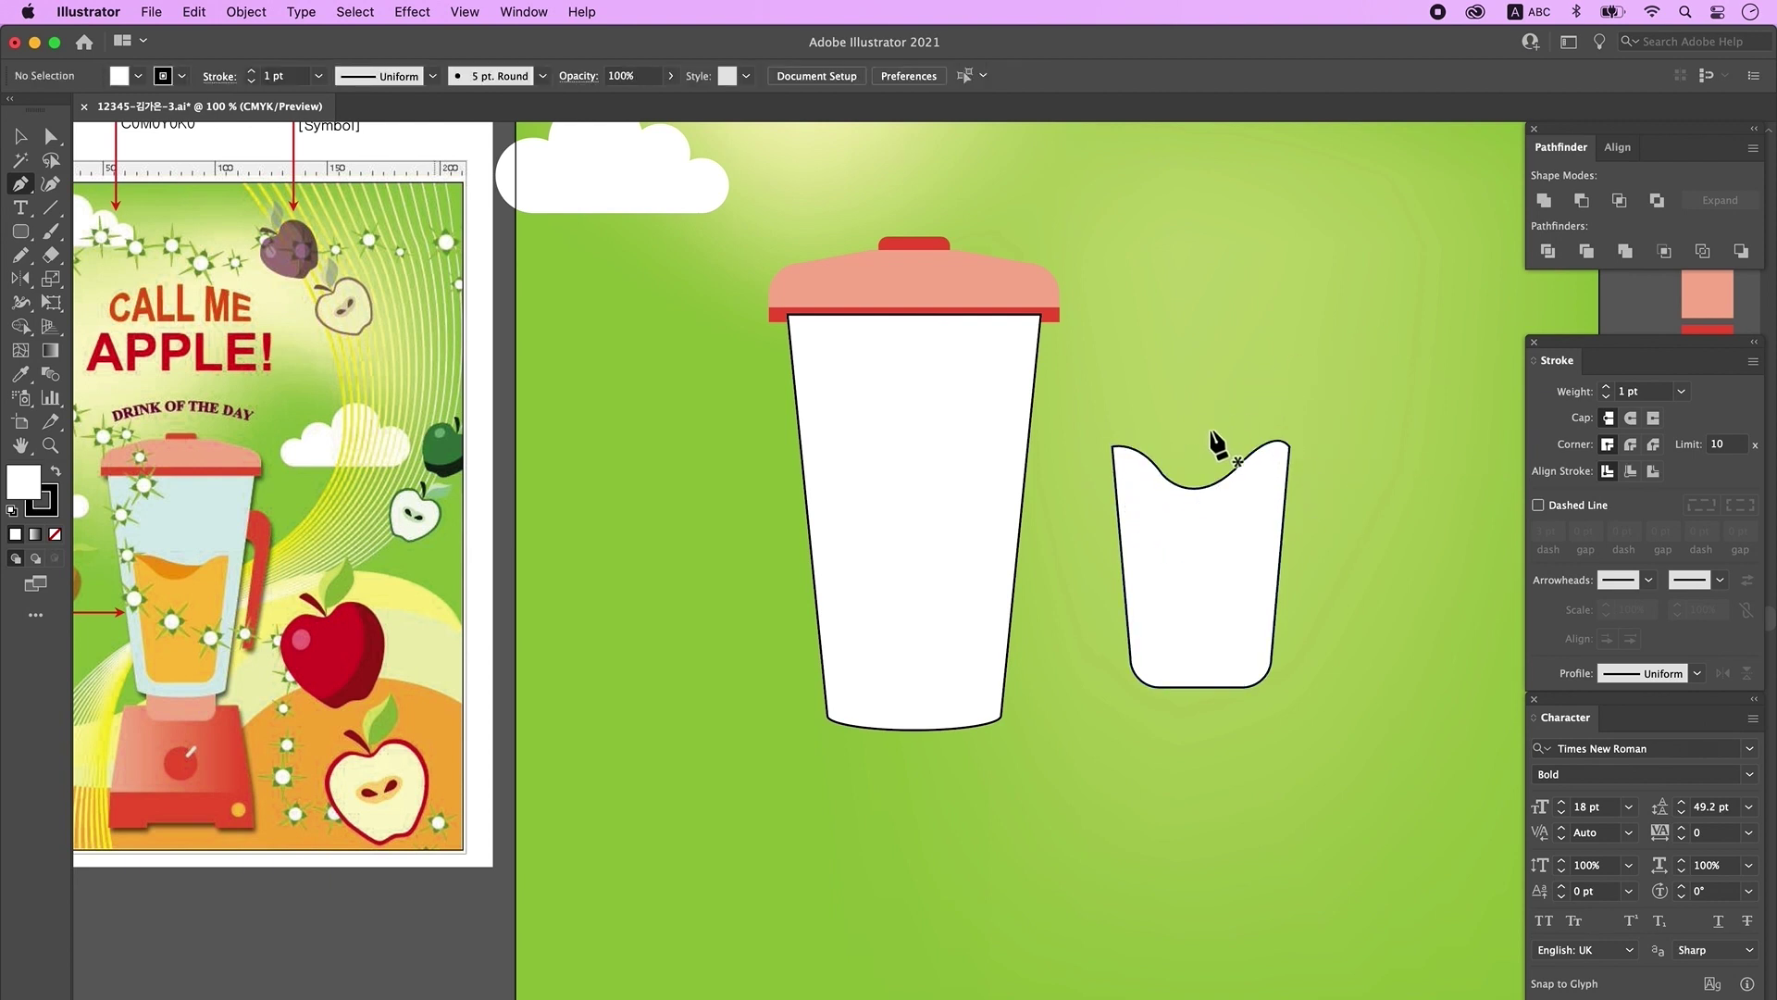
Step: Draw a closed Pen tool path with a gentle wave along its top, overlapping the dip in the juice shape
{"action": "left_click", "coordinate": [1113, 447]}
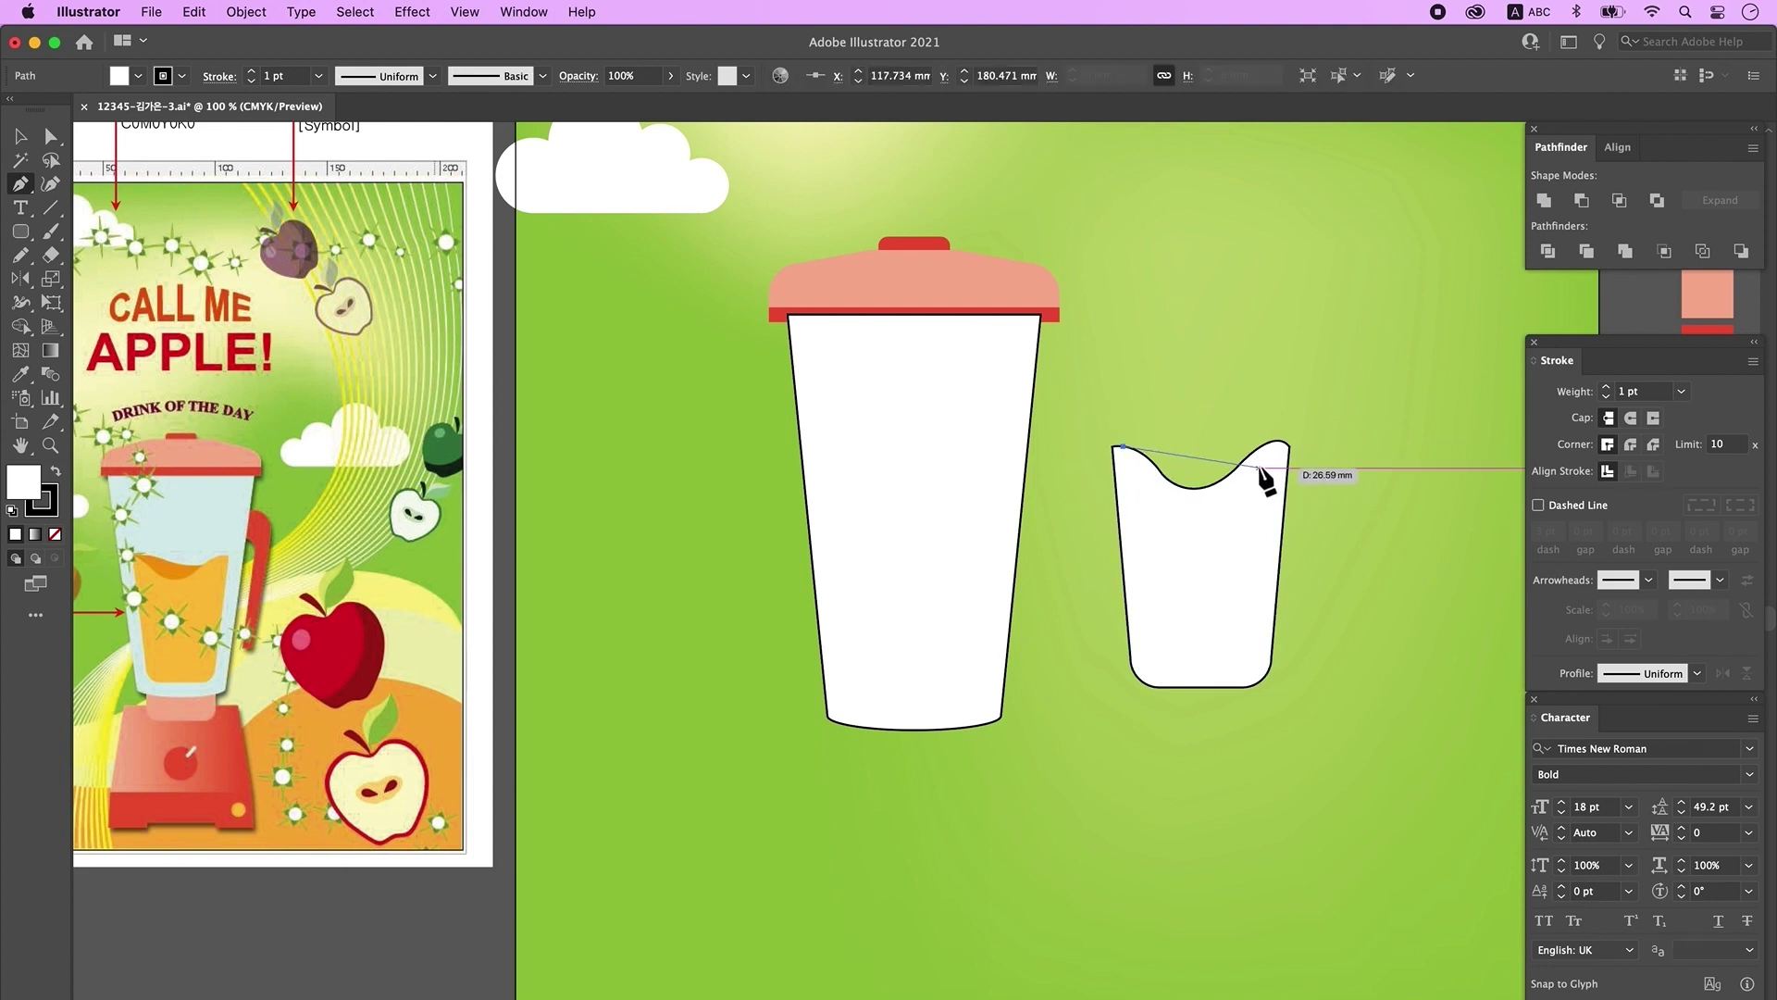
{"action": "left_click", "coordinate": [1201, 456], "text": "super"}
{"action": "left_click", "coordinate": [1123, 446]}
{"action": "left_click_drag", "start_coordinate": [1196, 454], "coordinate": [1236, 469]}
{"action": "left_click", "coordinate": [1269, 455]}
{"action": "left_click", "coordinate": [1225, 526]}
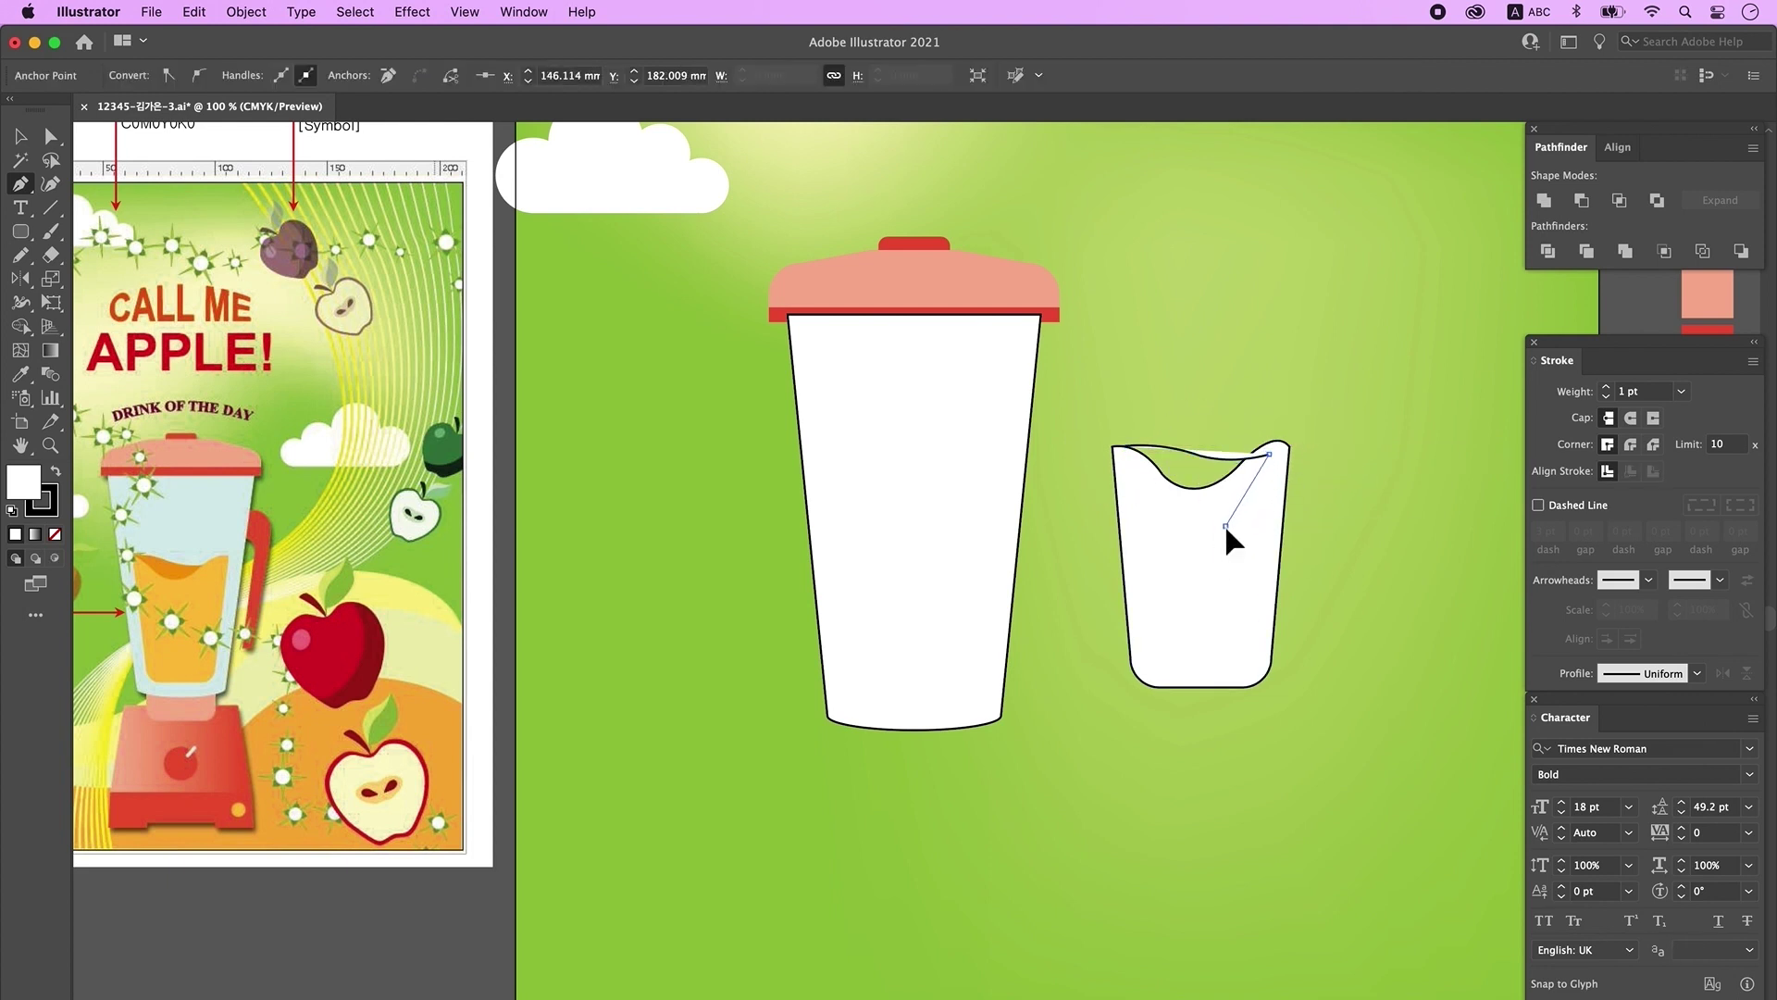
{"action": "left_click", "coordinate": [1145, 539]}
{"action": "left_click", "coordinate": [1118, 461]}
{"action": "left_click", "coordinate": [1123, 446]}
Step: Colour the juice body light orange and the back wave dark orange from the swatches, with the wave placed behind the body
{"action": "left_click", "coordinate": [21, 136]}
{"action": "left_click_drag", "start_coordinate": [1209, 738], "coordinate": [1019, 771]}
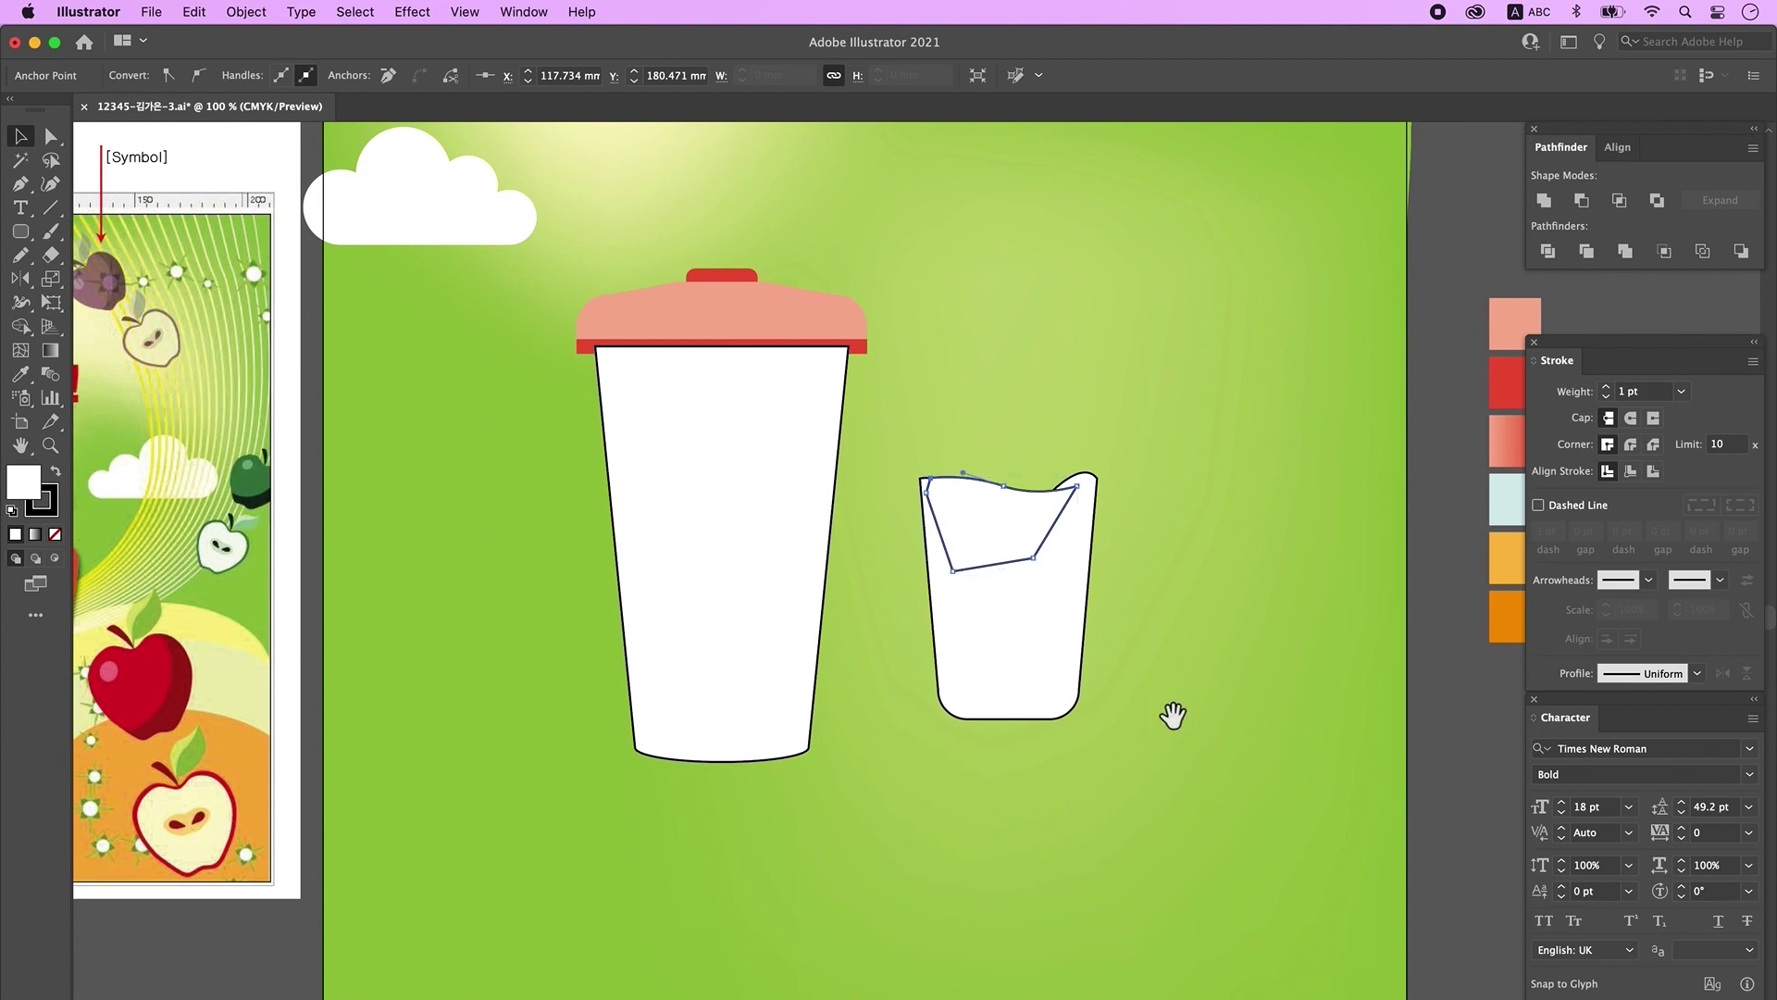
{"action": "left_click_drag", "start_coordinate": [1153, 745], "coordinate": [1052, 703]}
{"action": "left_click", "coordinate": [963, 623]}
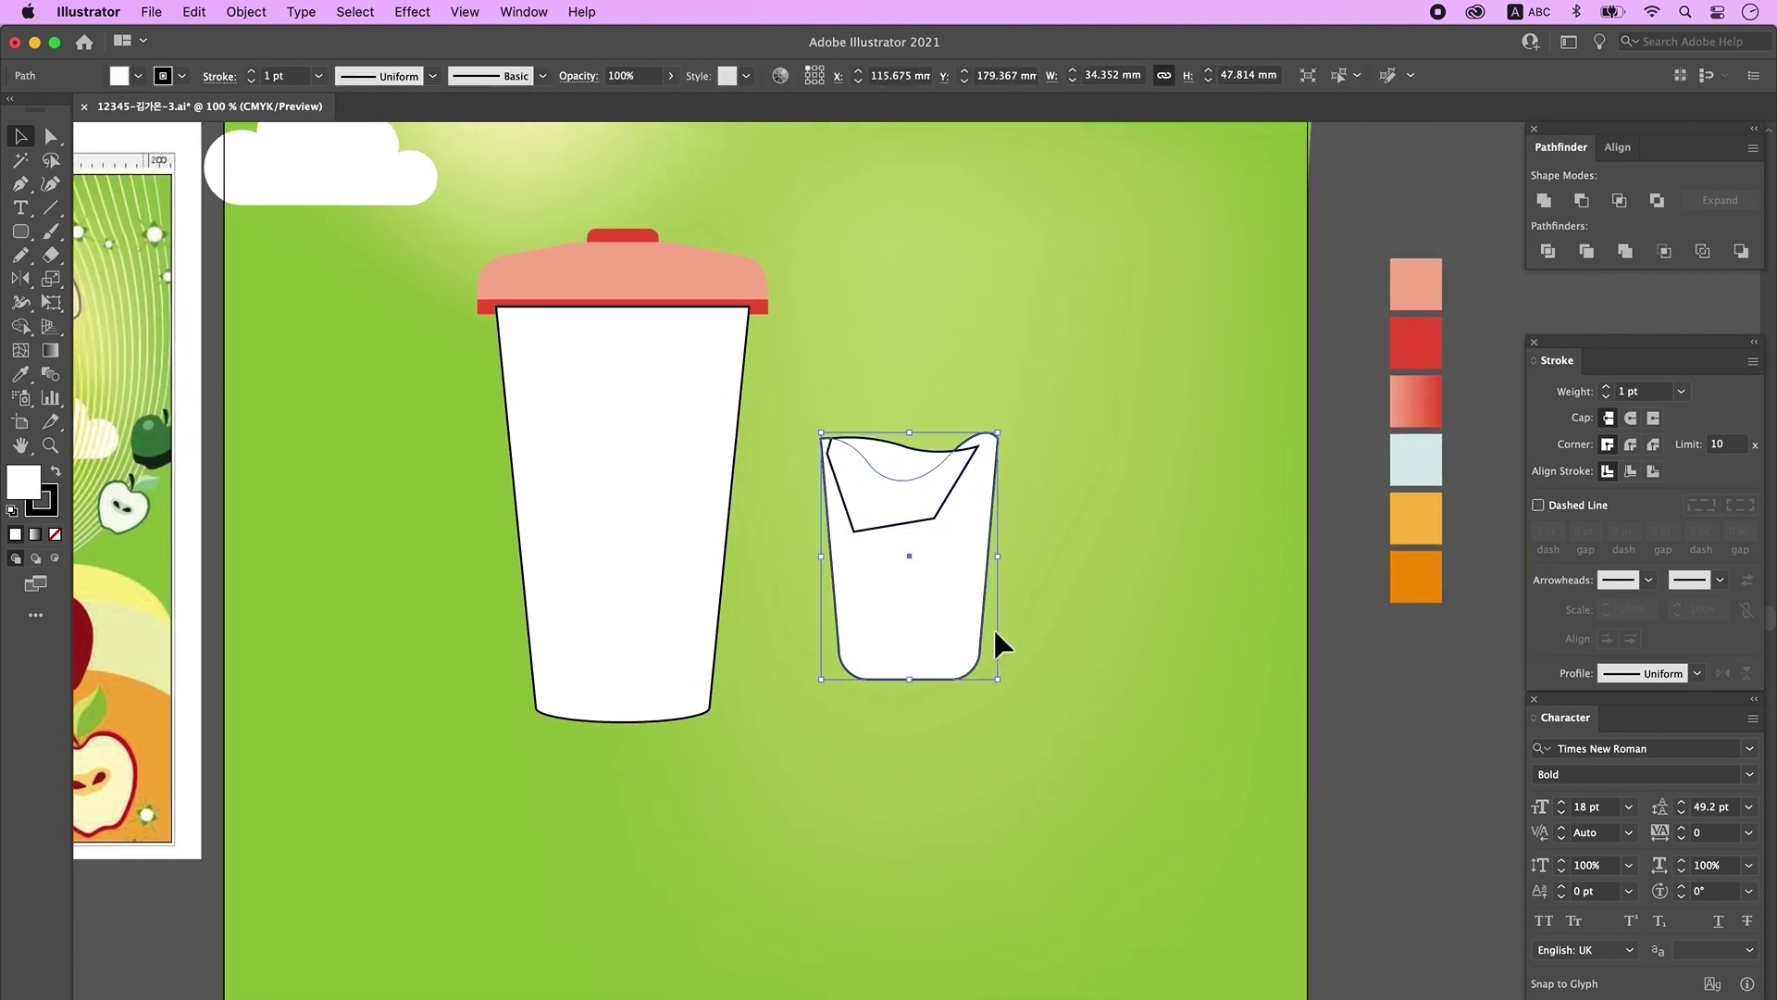
{"action": "key", "text": "i"}
{"action": "left_click", "coordinate": [1418, 518]}
{"action": "left_click", "coordinate": [916, 500], "text": "super"}
{"action": "left_click", "coordinate": [1418, 572]}
{"action": "key", "text": "super+["}
{"action": "left_click", "coordinate": [20, 138]}
Step: Group the two orange juice shapes
{"action": "left_click_drag", "start_coordinate": [950, 764], "coordinate": [1294, 802]}
{"action": "left_click_drag", "start_coordinate": [1377, 754], "coordinate": [1220, 524]}
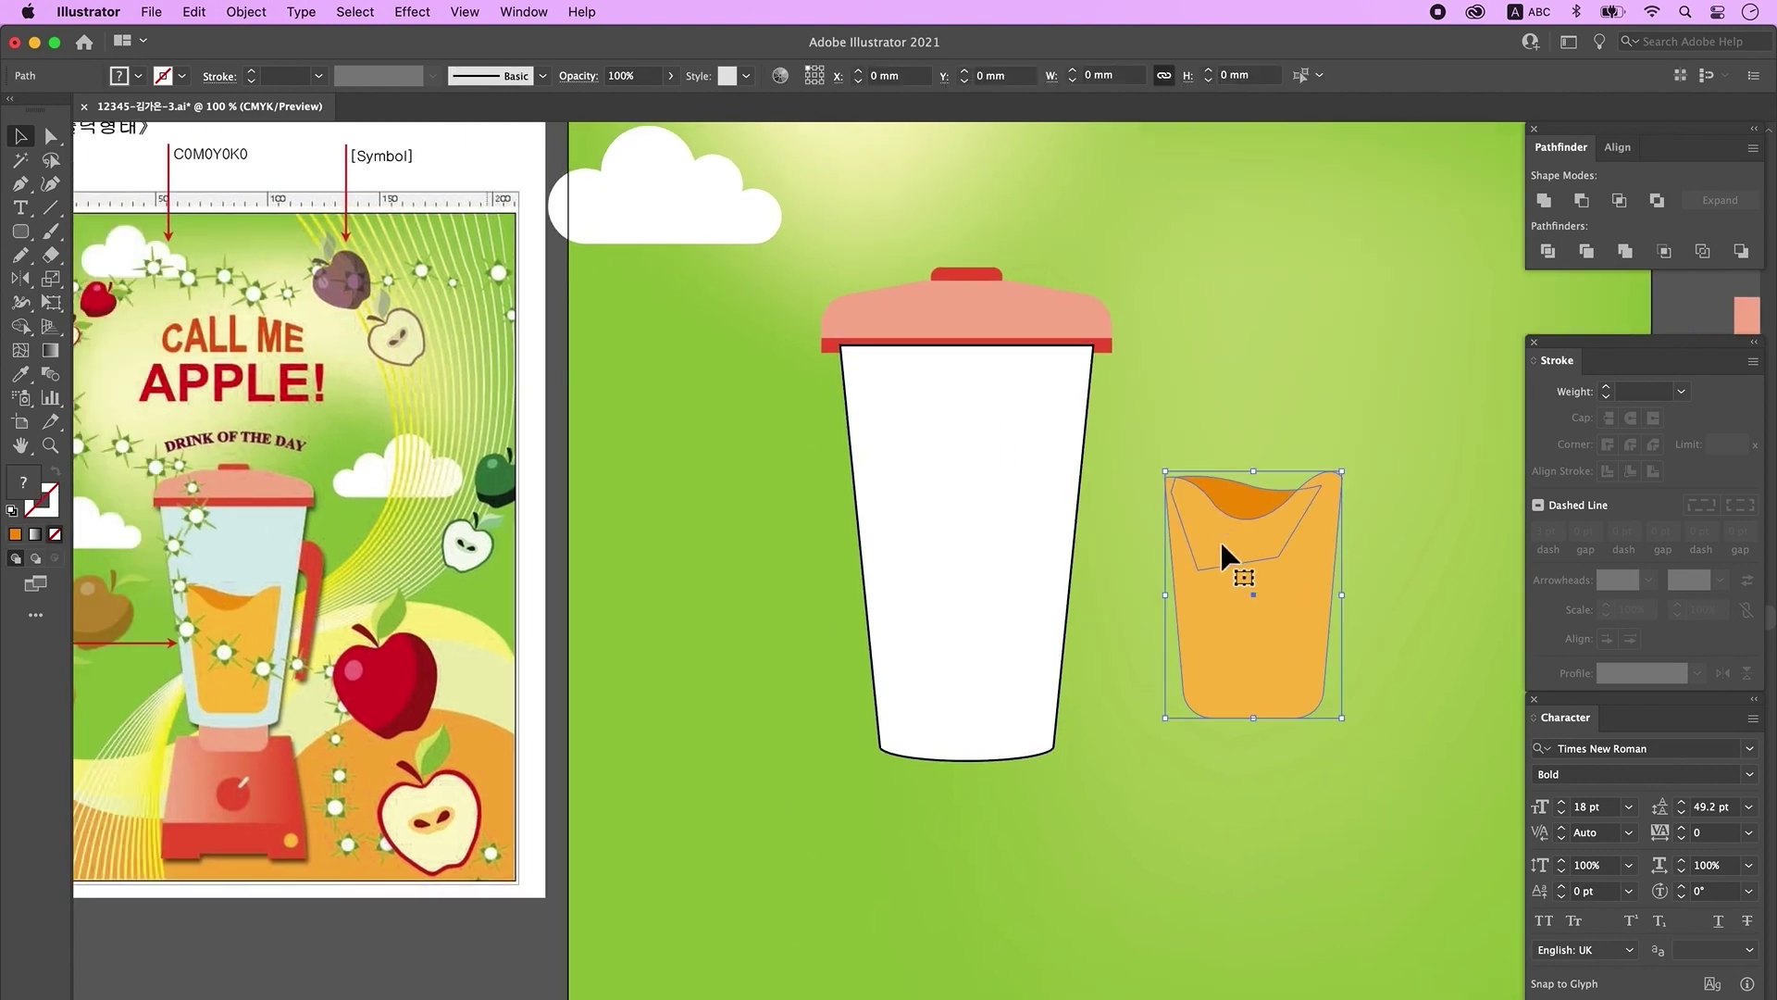
{"action": "right_click", "coordinate": [1223, 552]}
{"action": "left_click", "coordinate": [1283, 726]}
{"action": "left_click", "coordinate": [1264, 870]}
Step: Apply the light blue swatch to the jar and place the juice inside its lower part
{"action": "left_click", "coordinate": [1037, 694]}
{"action": "left_click_drag", "start_coordinate": [1097, 601], "coordinate": [969, 612]}
{"action": "left_click_drag", "start_coordinate": [1087, 641], "coordinate": [816, 636]}
{"action": "key", "text": "i"}
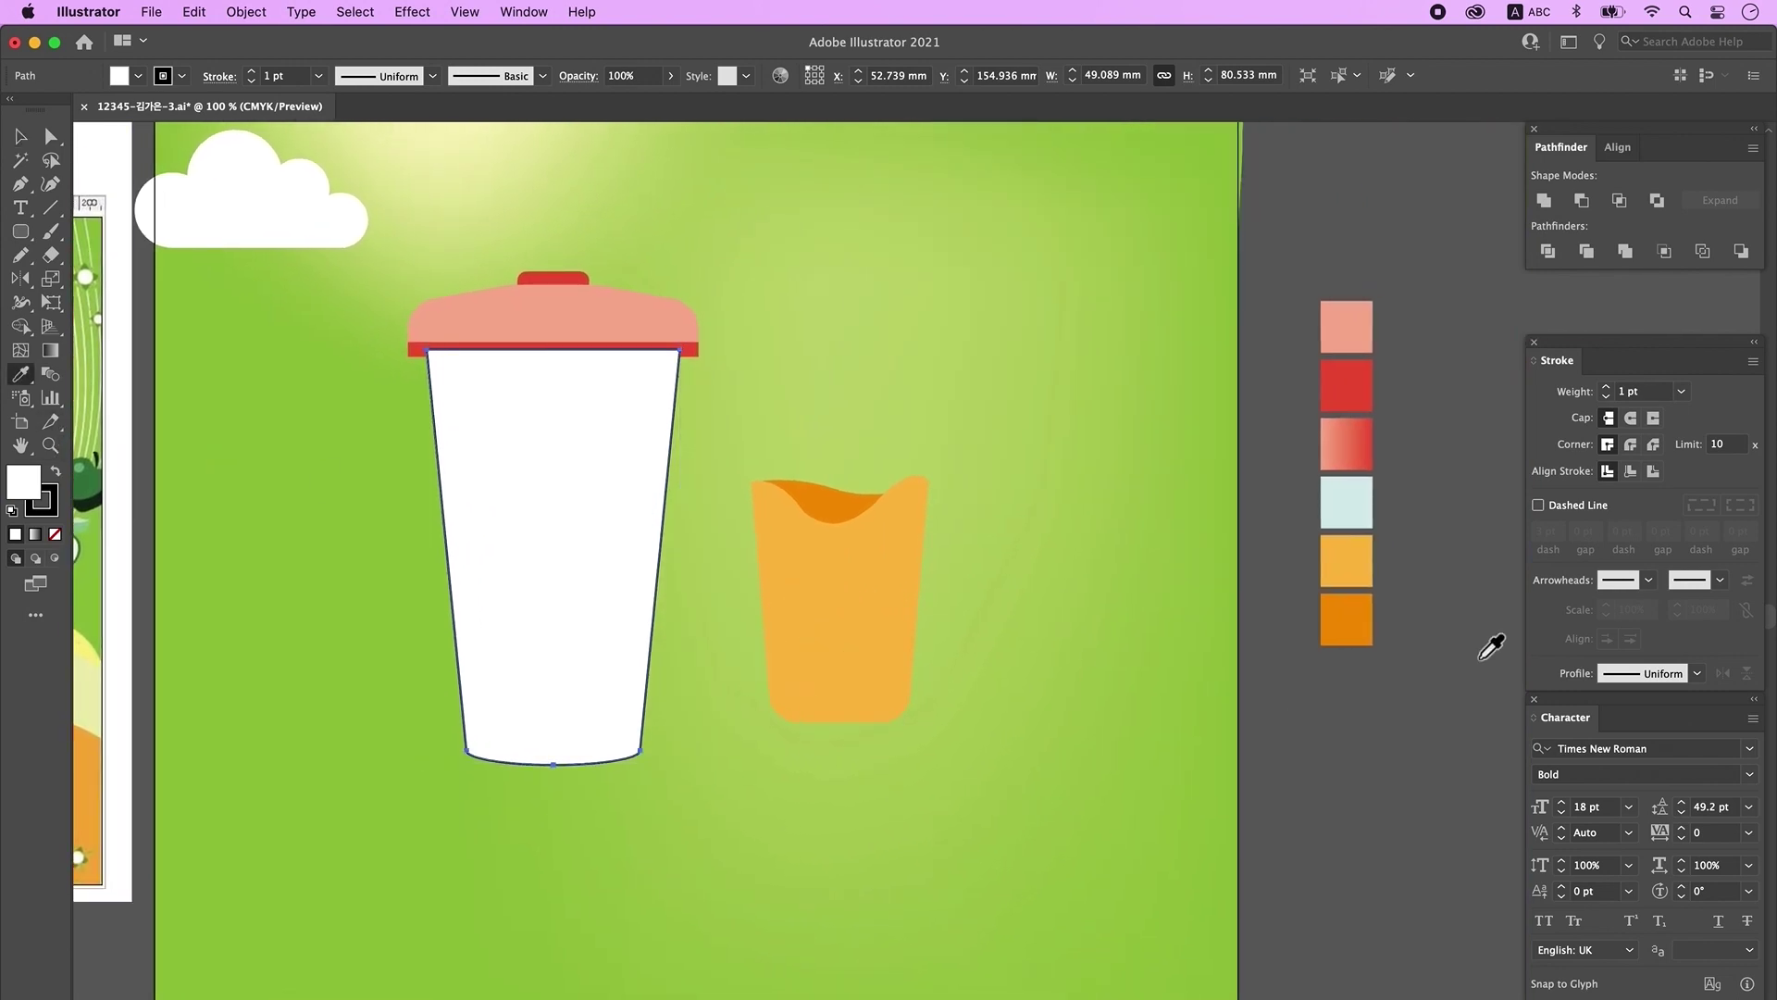
{"action": "left_click", "coordinate": [1341, 515]}
Step: Draw a rounded rectangle about 22.1 by 12.3 mm with 4.2 mm corners, overlapping the jar's bottom as the neck
{"action": "left_click", "coordinate": [20, 231]}
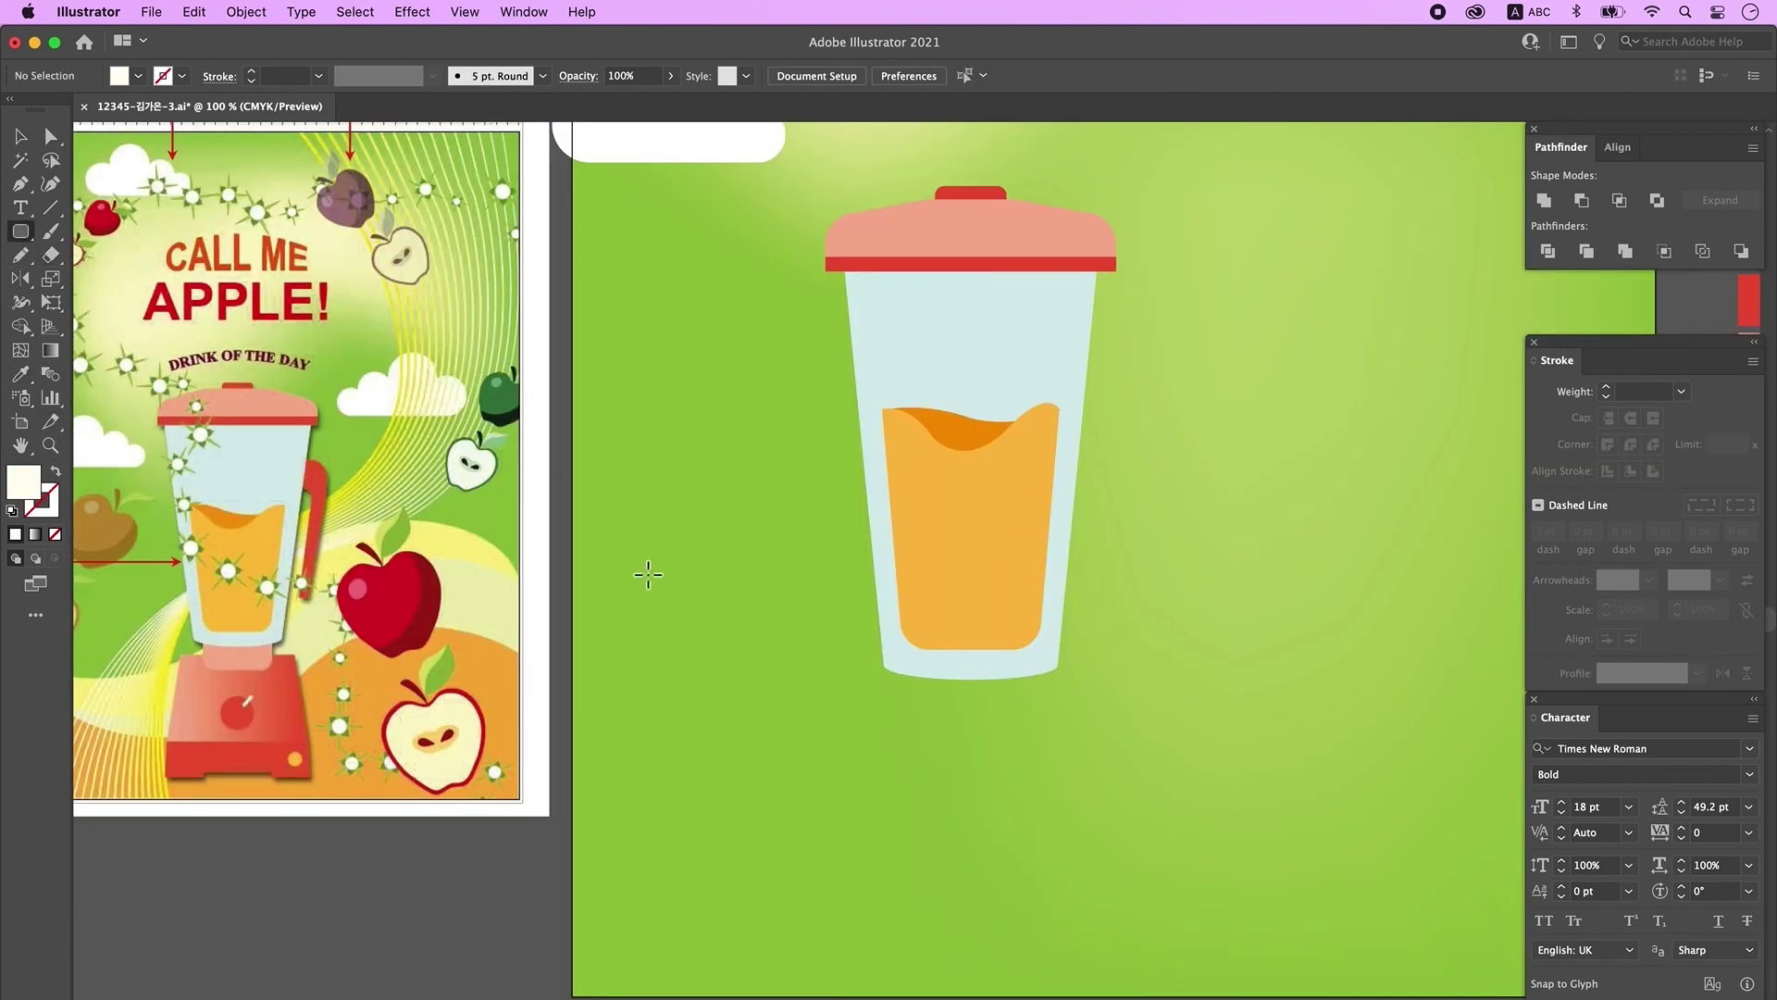
{"action": "key", "text": "d"}
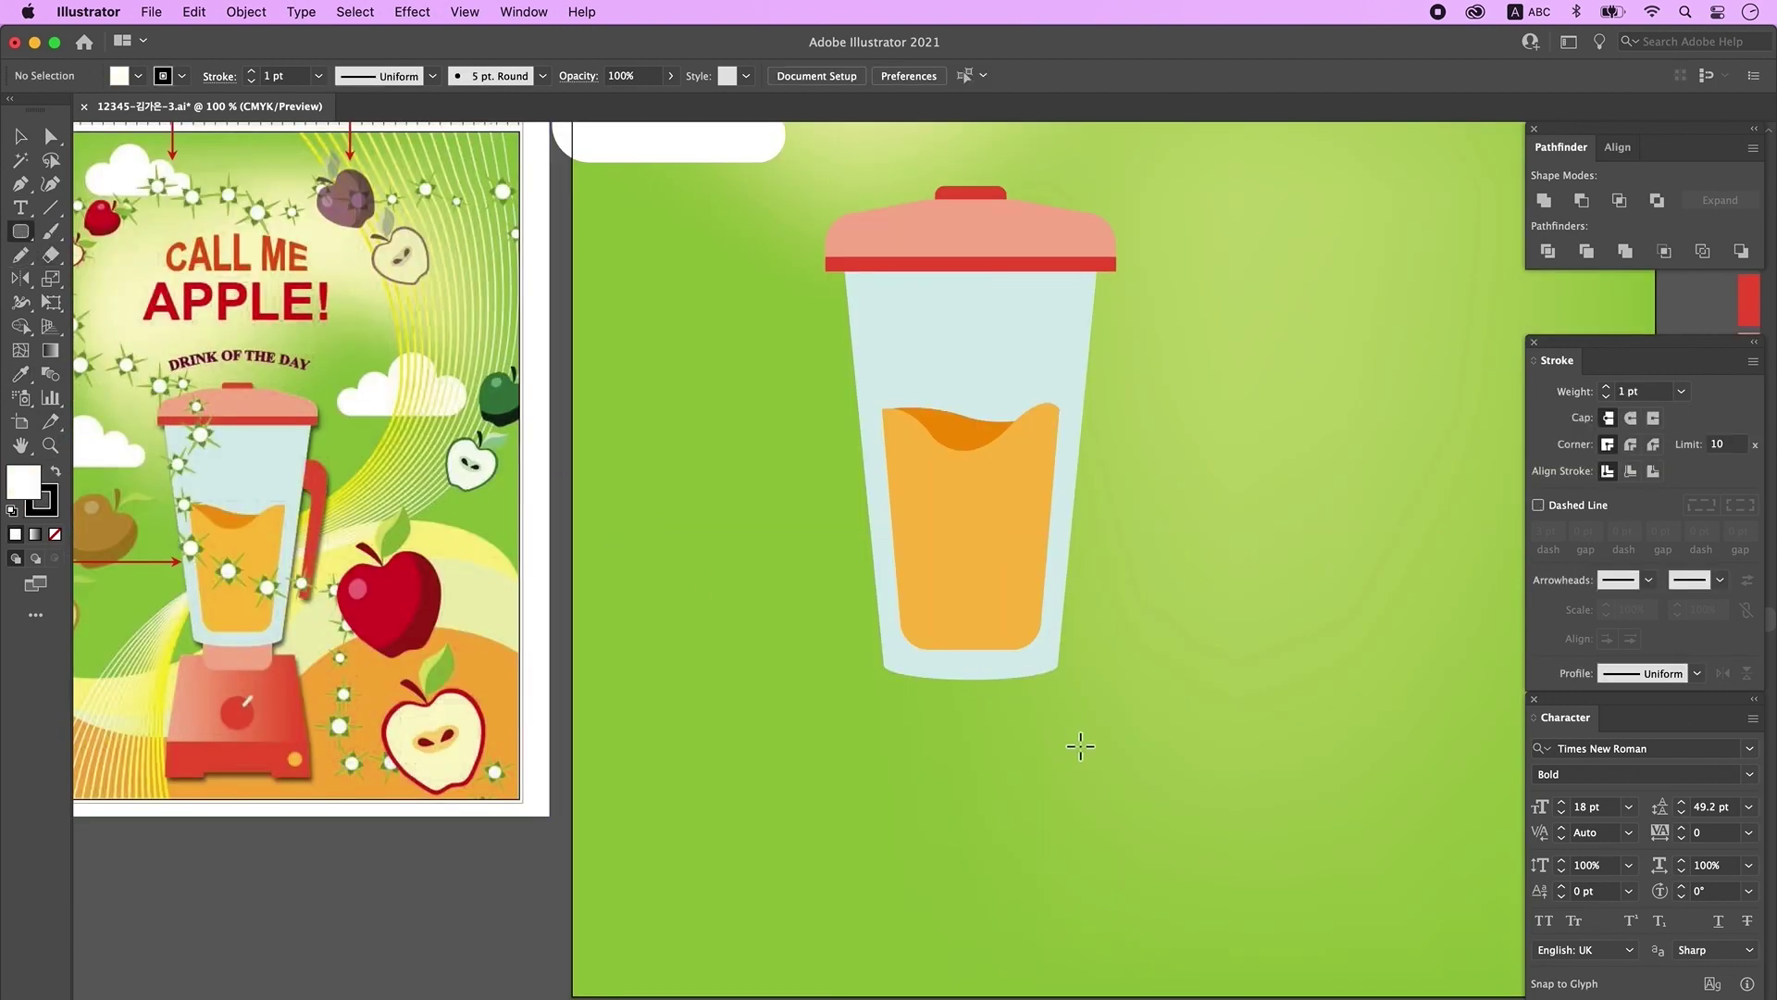
{"action": "left_click_drag", "start_coordinate": [918, 652], "coordinate": [1037, 721]}
{"action": "key", "text": "Down"}
{"action": "key", "text": "Down"}
{"action": "key", "text": "space"}
{"action": "left_click_drag", "start_coordinate": [1110, 696], "coordinate": [752, 686]}
{"action": "left_click_drag", "start_coordinate": [519, 497], "coordinate": [622, 555]}
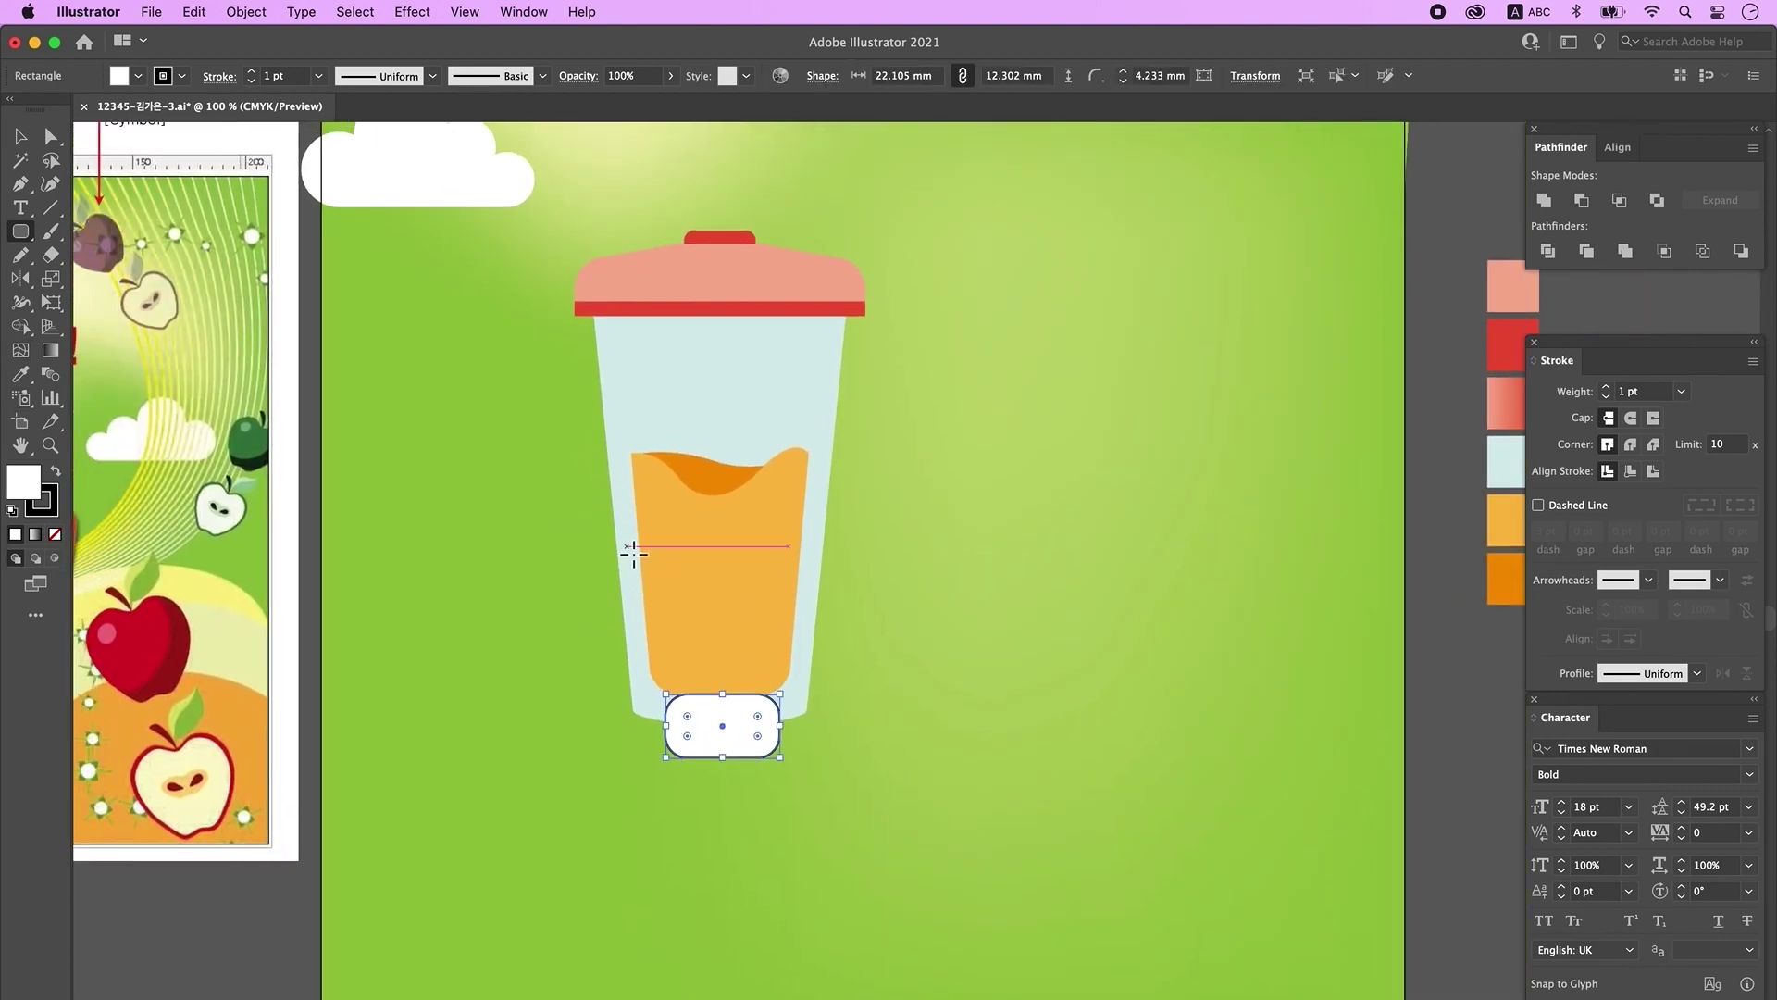
Step: Colour the neck below the jar with the salmon pink swatch
{"action": "key", "text": "i"}
{"action": "left_click", "coordinate": [1521, 300]}
{"action": "scroll", "coordinate": [1115, 603], "scroll_direction": "left", "scroll_amount": 5}
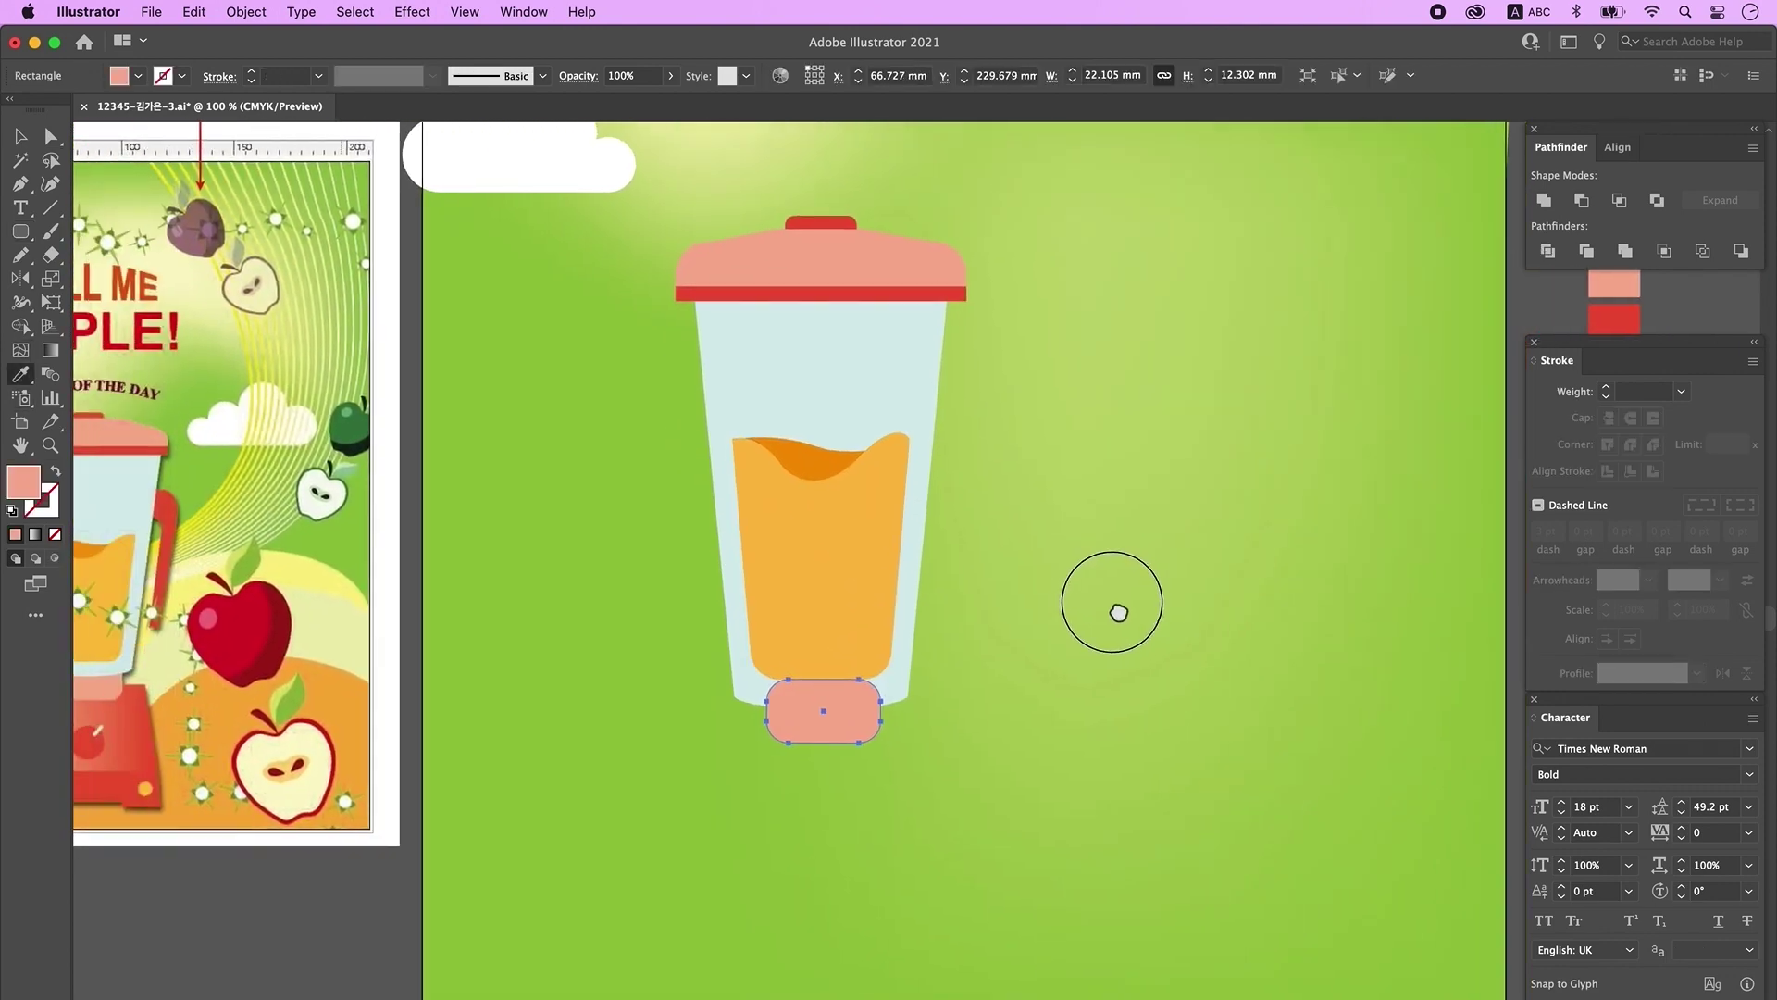
Step: Arrange the lid, jar and juice in front of the pink neck
{"action": "left_click", "coordinate": [20, 137]}
{"action": "left_click", "coordinate": [1229, 579]}
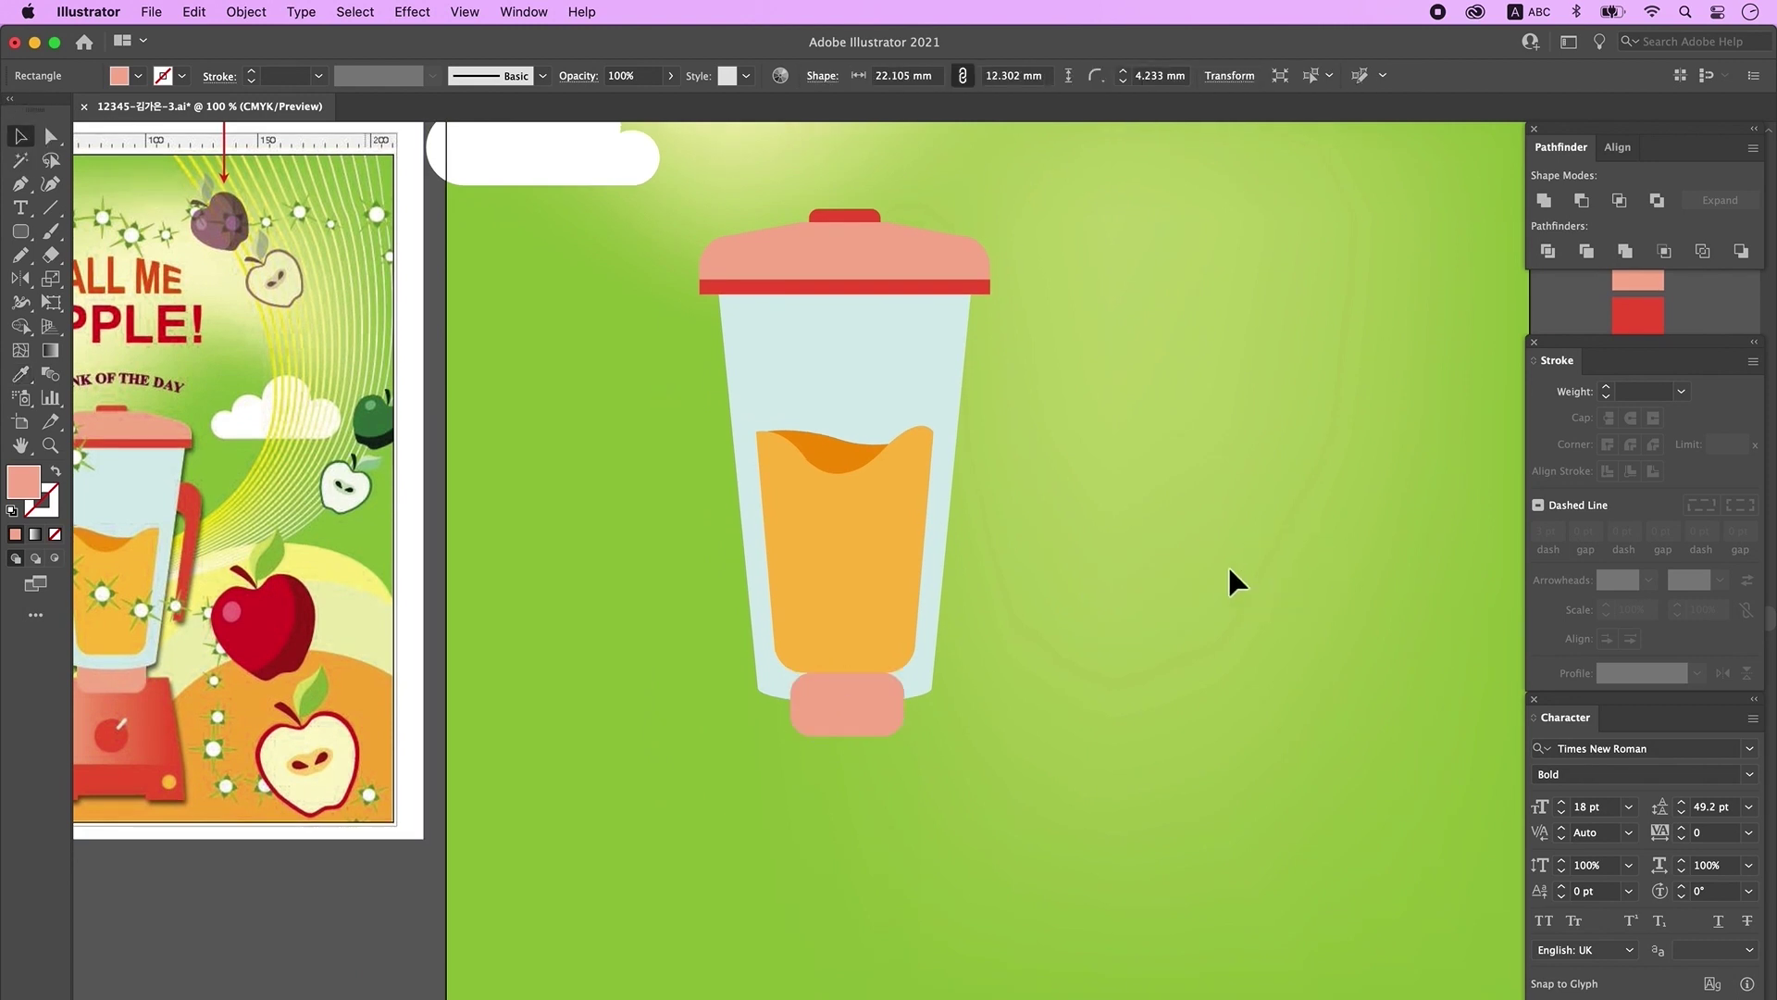
{"action": "left_click", "coordinate": [802, 266]}
{"action": "left_click", "coordinate": [793, 175]}
{"action": "left_click", "coordinate": [946, 511]}
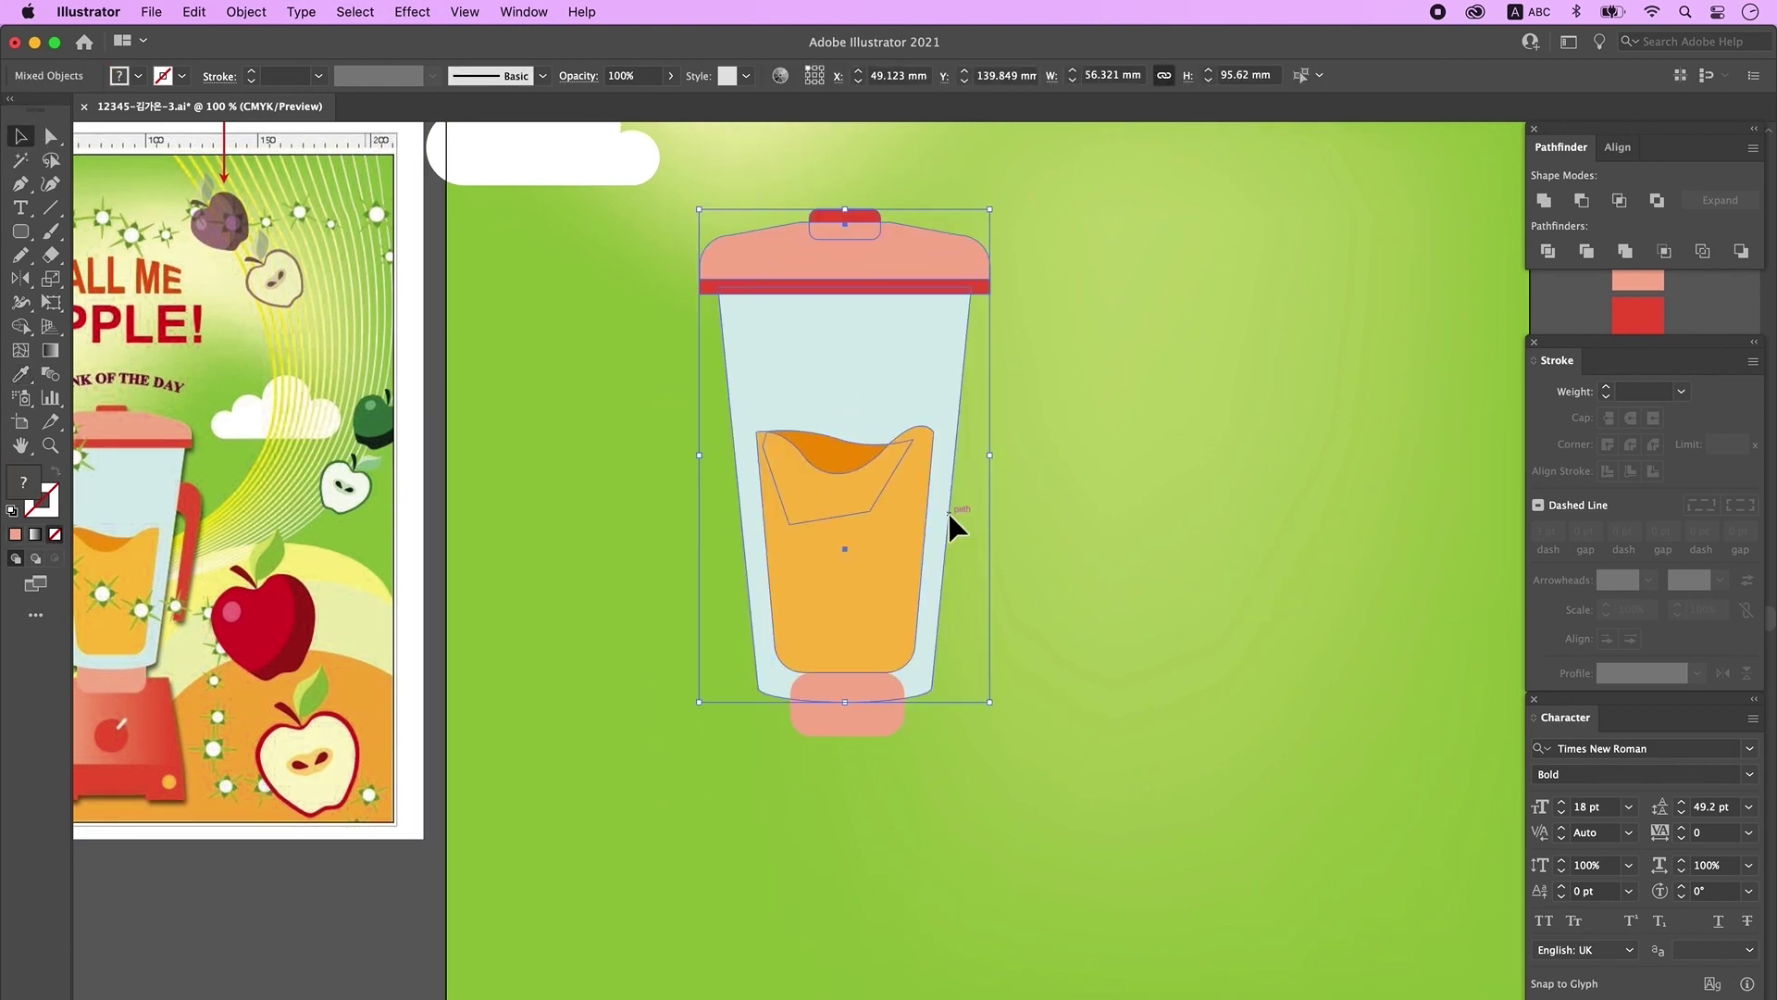
Step: Draw a square of about 29.8 mm with default colours, centred below the neck and overlapping it
{"action": "left_click_drag", "start_coordinate": [21, 232], "coordinate": [146, 243]}
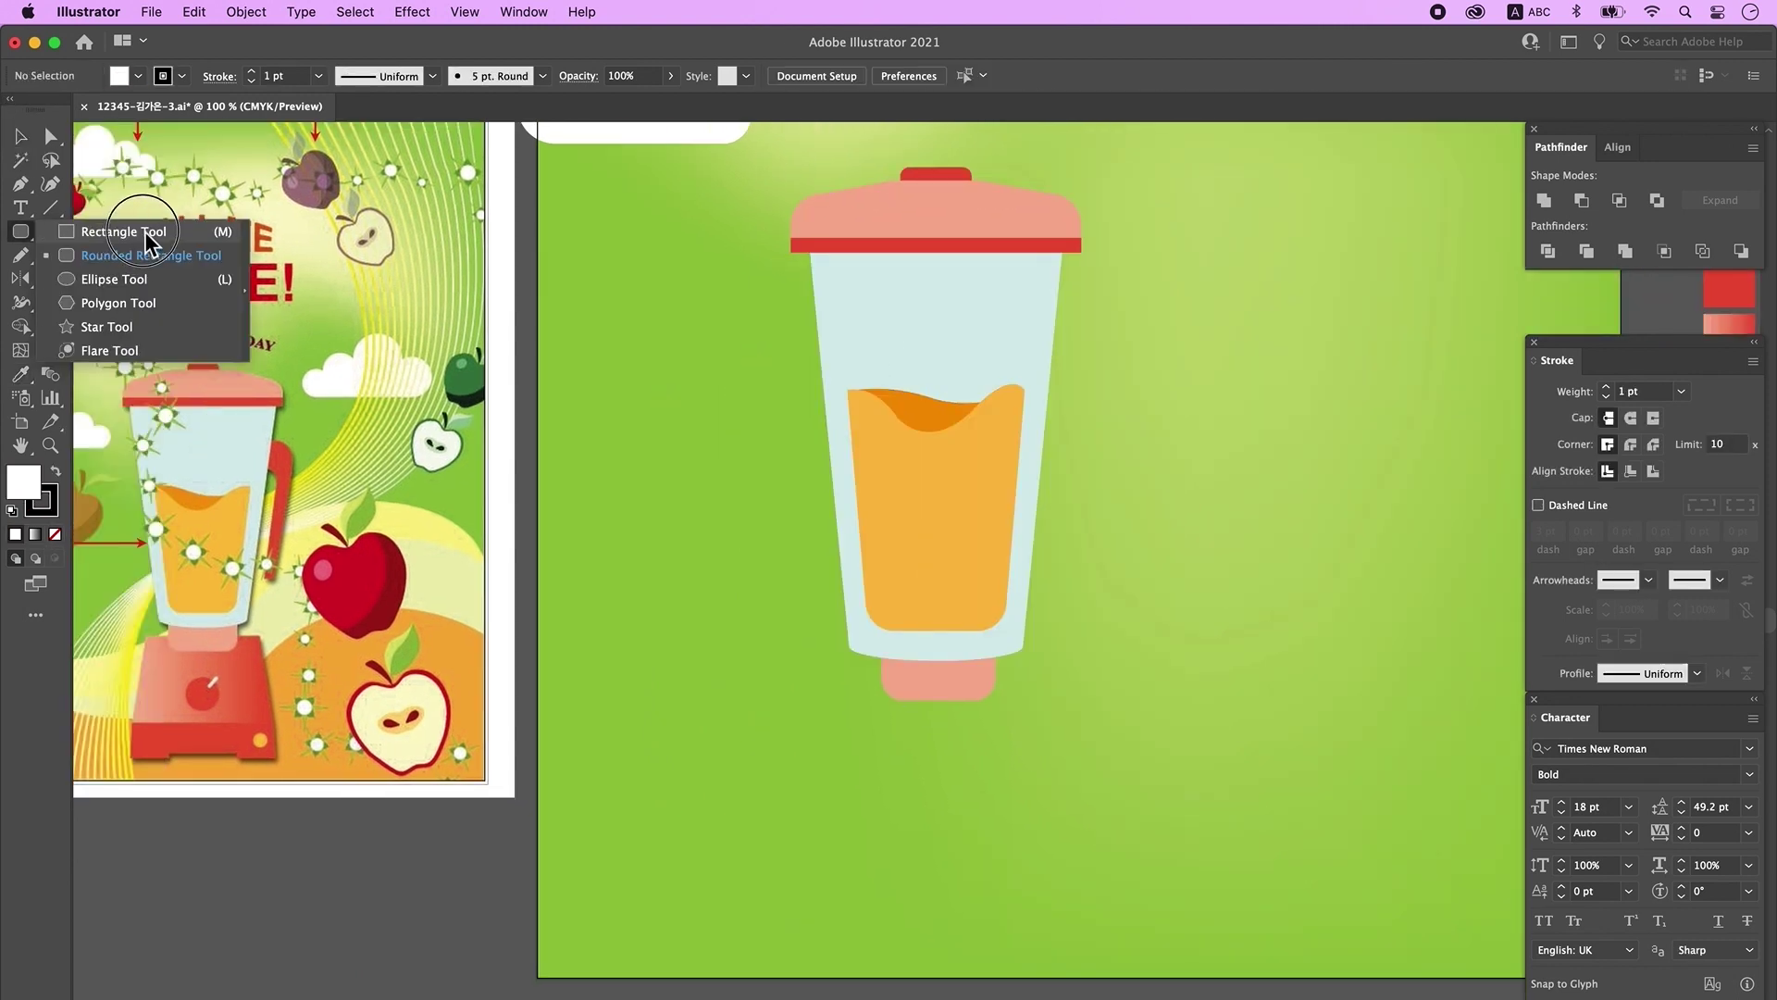
{"action": "left_click", "coordinate": [146, 234]}
{"action": "left_click_drag", "start_coordinate": [841, 716], "coordinate": [1025, 861]}
{"action": "left_click_drag", "start_coordinate": [1010, 875], "coordinate": [1016, 871]}
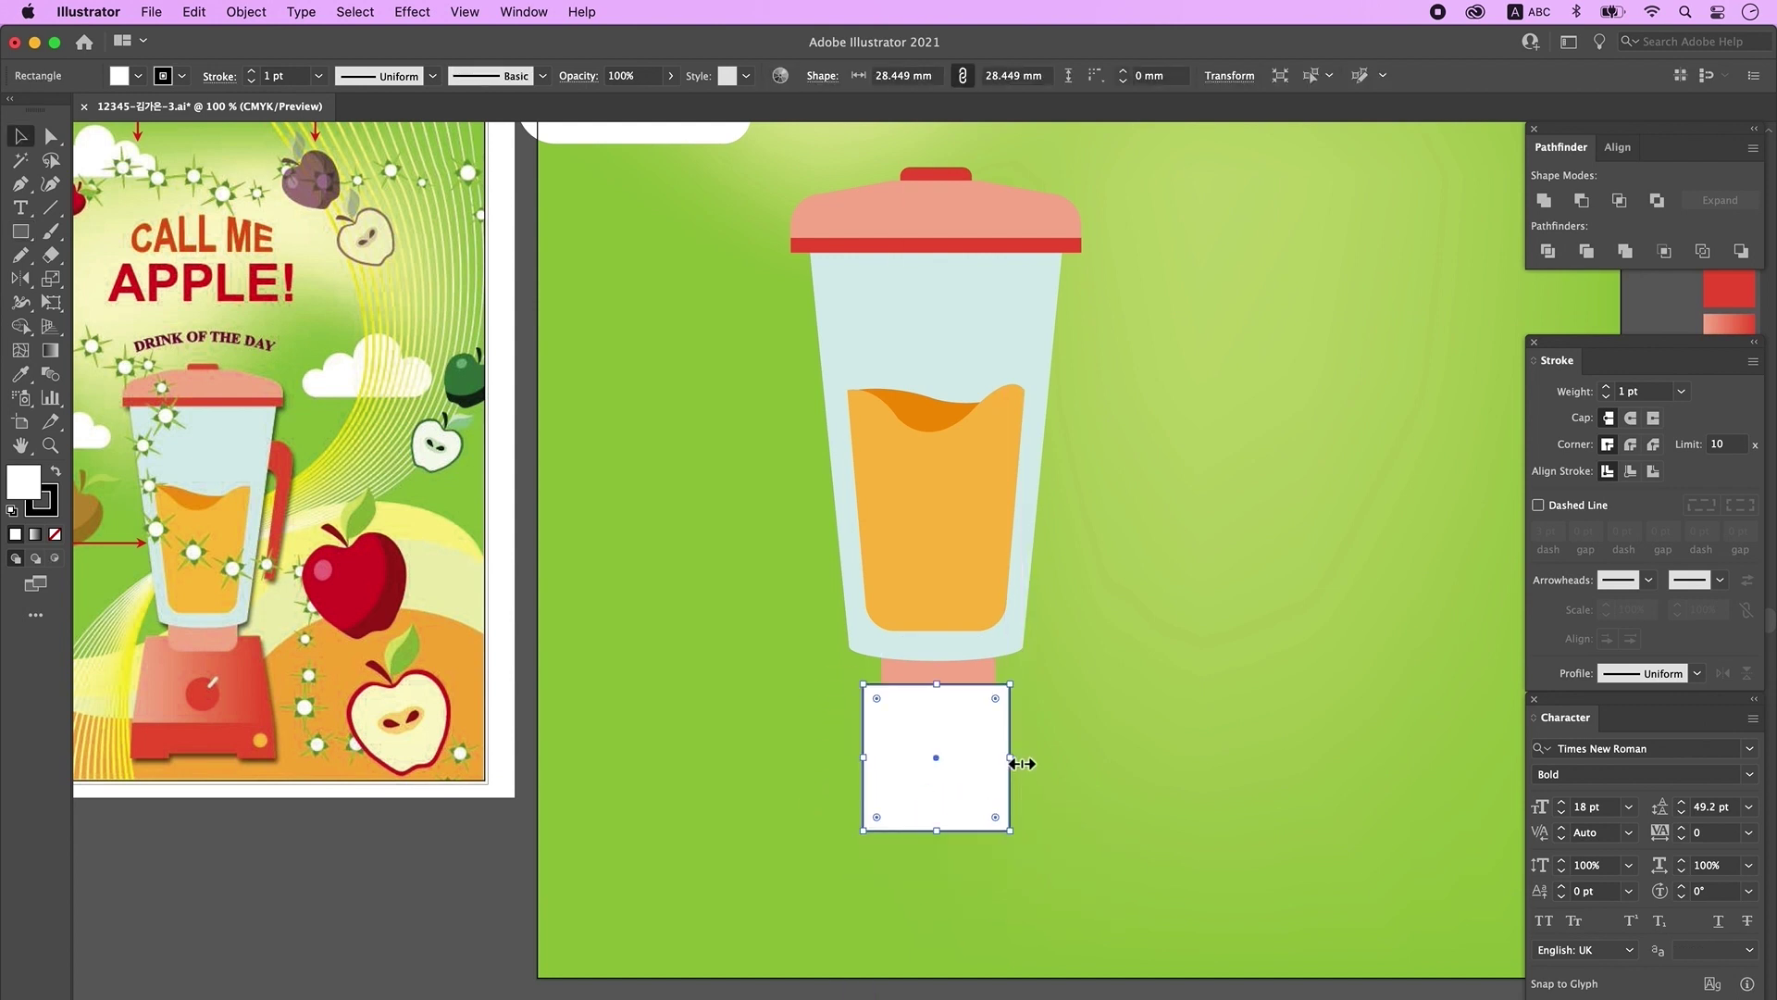
{"action": "left_click_drag", "start_coordinate": [1010, 757], "coordinate": [1016, 757]}
Step: Move the square's two lower corners outward by equal amounts to form a trapezoid
{"action": "left_click", "coordinate": [50, 136]}
{"action": "left_click", "coordinate": [885, 879]}
{"action": "left_click_drag", "start_coordinate": [890, 870], "coordinate": [835, 809]}
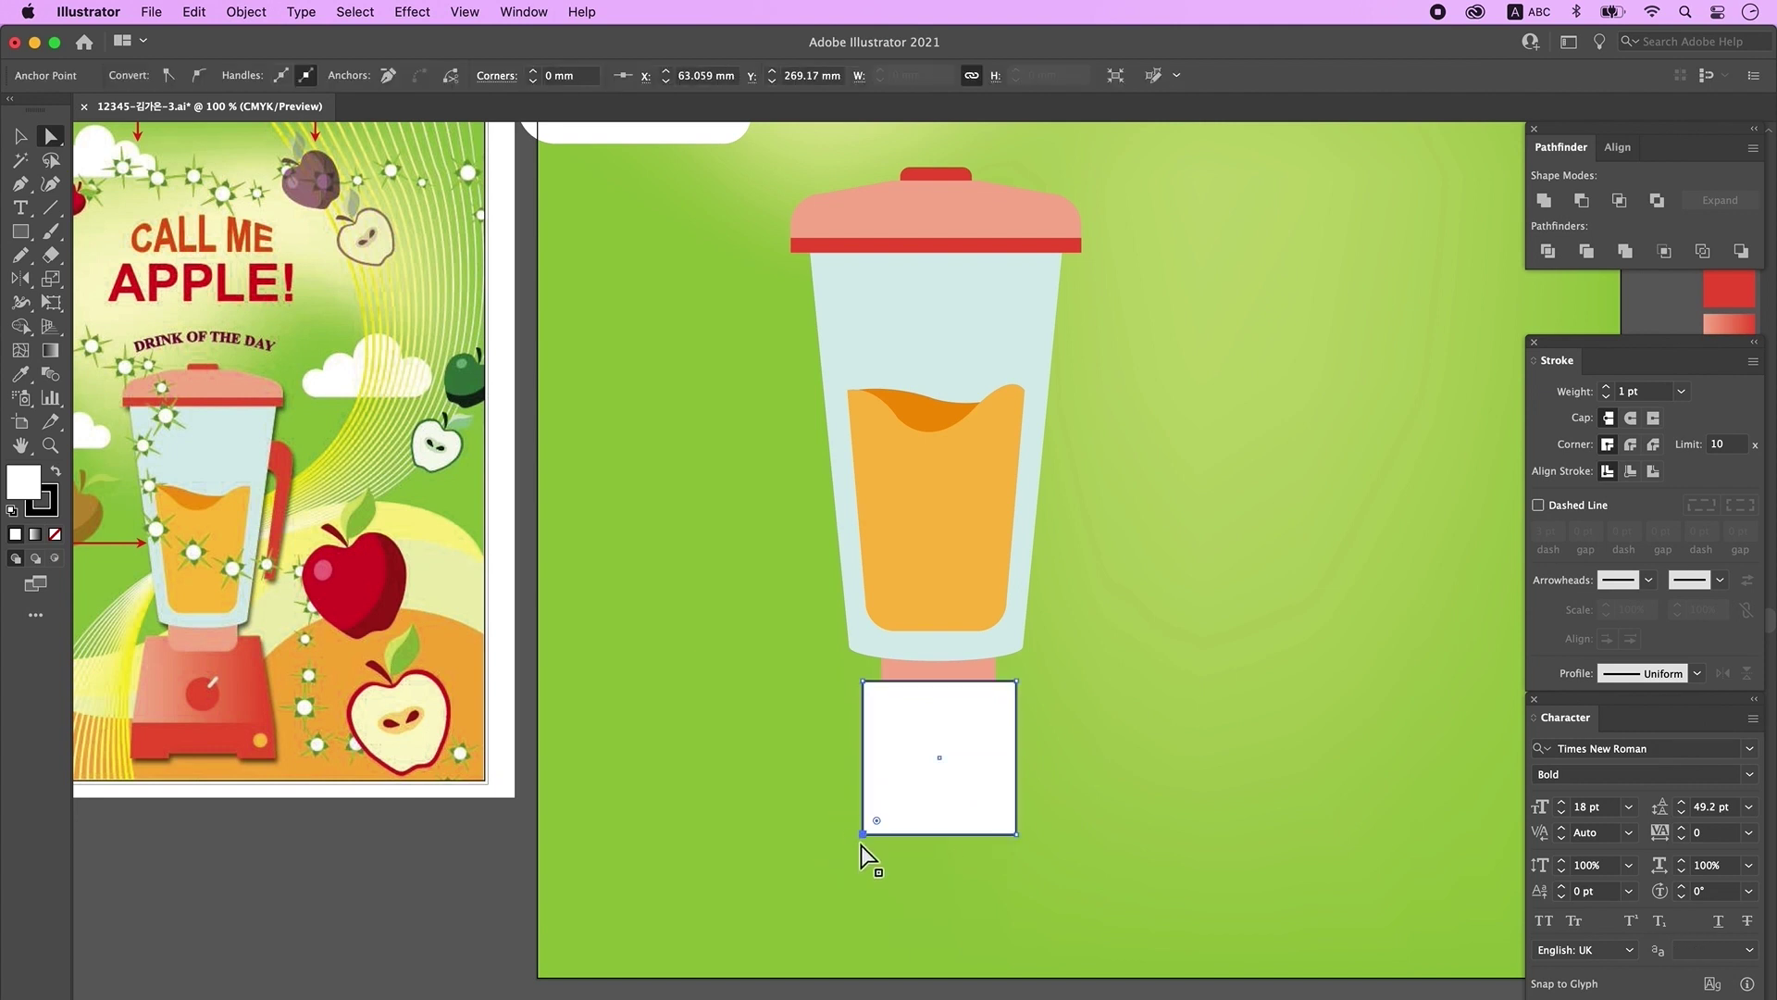
{"action": "key", "text": "shift+Left"}
{"action": "left_click", "coordinate": [1016, 833]}
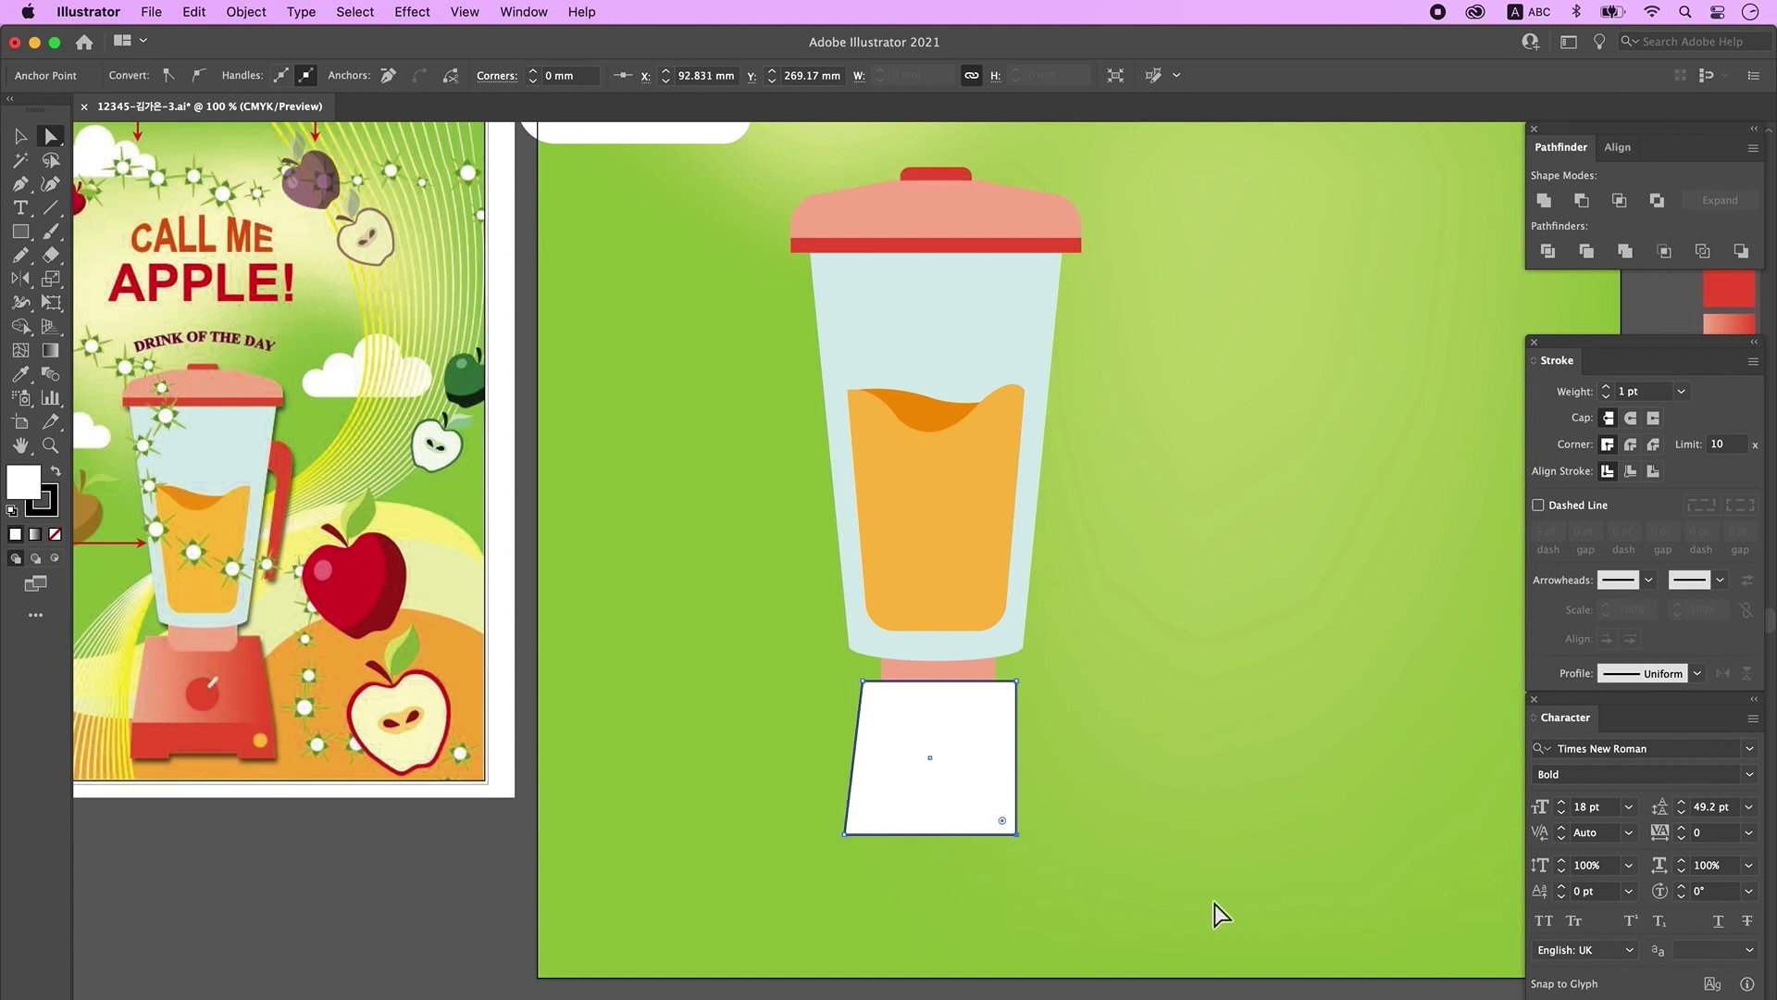
{"action": "key", "text": "shift+Right"}
Step: Enlarge the trapezoid proportionally to about 41.2 mm wide and keep it centred under the neck
{"action": "key", "text": "v"}
{"action": "scroll", "coordinate": [1120, 890], "scroll_direction": "down", "scroll_amount": 3}
{"action": "left_click_drag", "start_coordinate": [944, 709], "coordinate": [944, 727]}
{"action": "left_click", "coordinate": [1210, 774]}
Step: Draw a full-width rectangle under the trapezoid and a smaller one, about 23.8 by 8.5 mm, overlapping its lower edge
{"action": "key", "text": "m"}
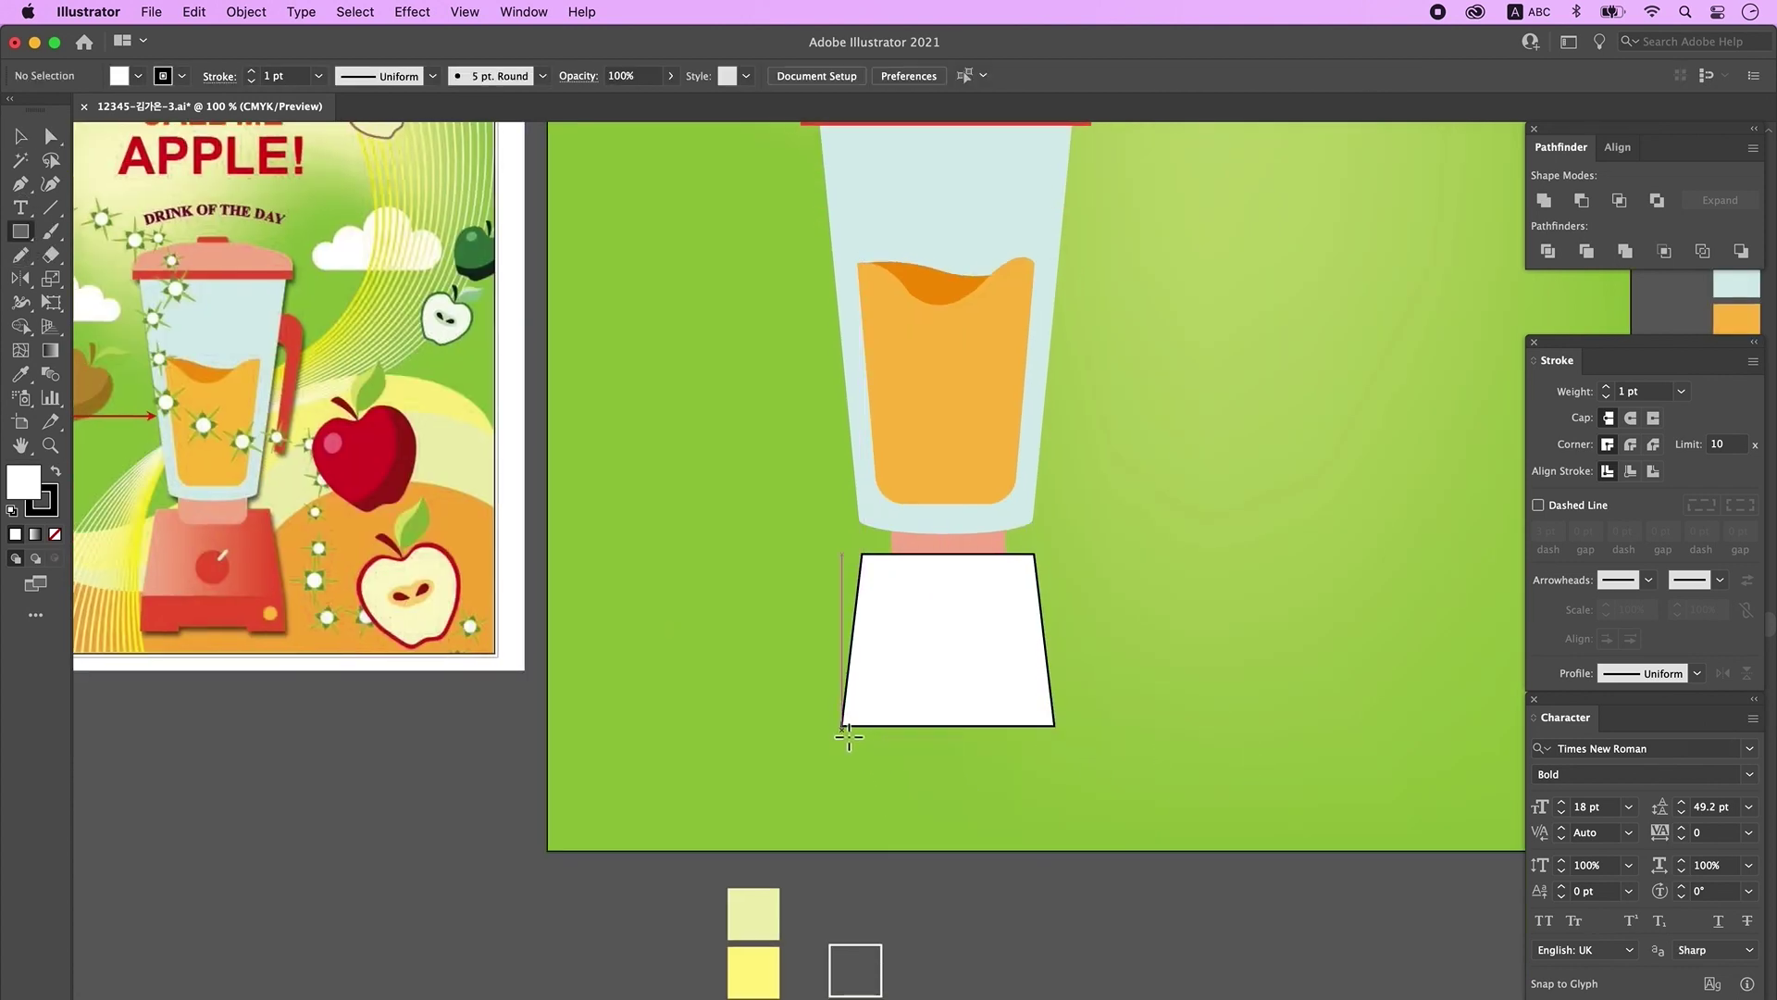
{"action": "left_click_drag", "start_coordinate": [841, 726], "coordinate": [1056, 788]}
{"action": "left_click_drag", "start_coordinate": [892, 782], "coordinate": [1015, 824]}
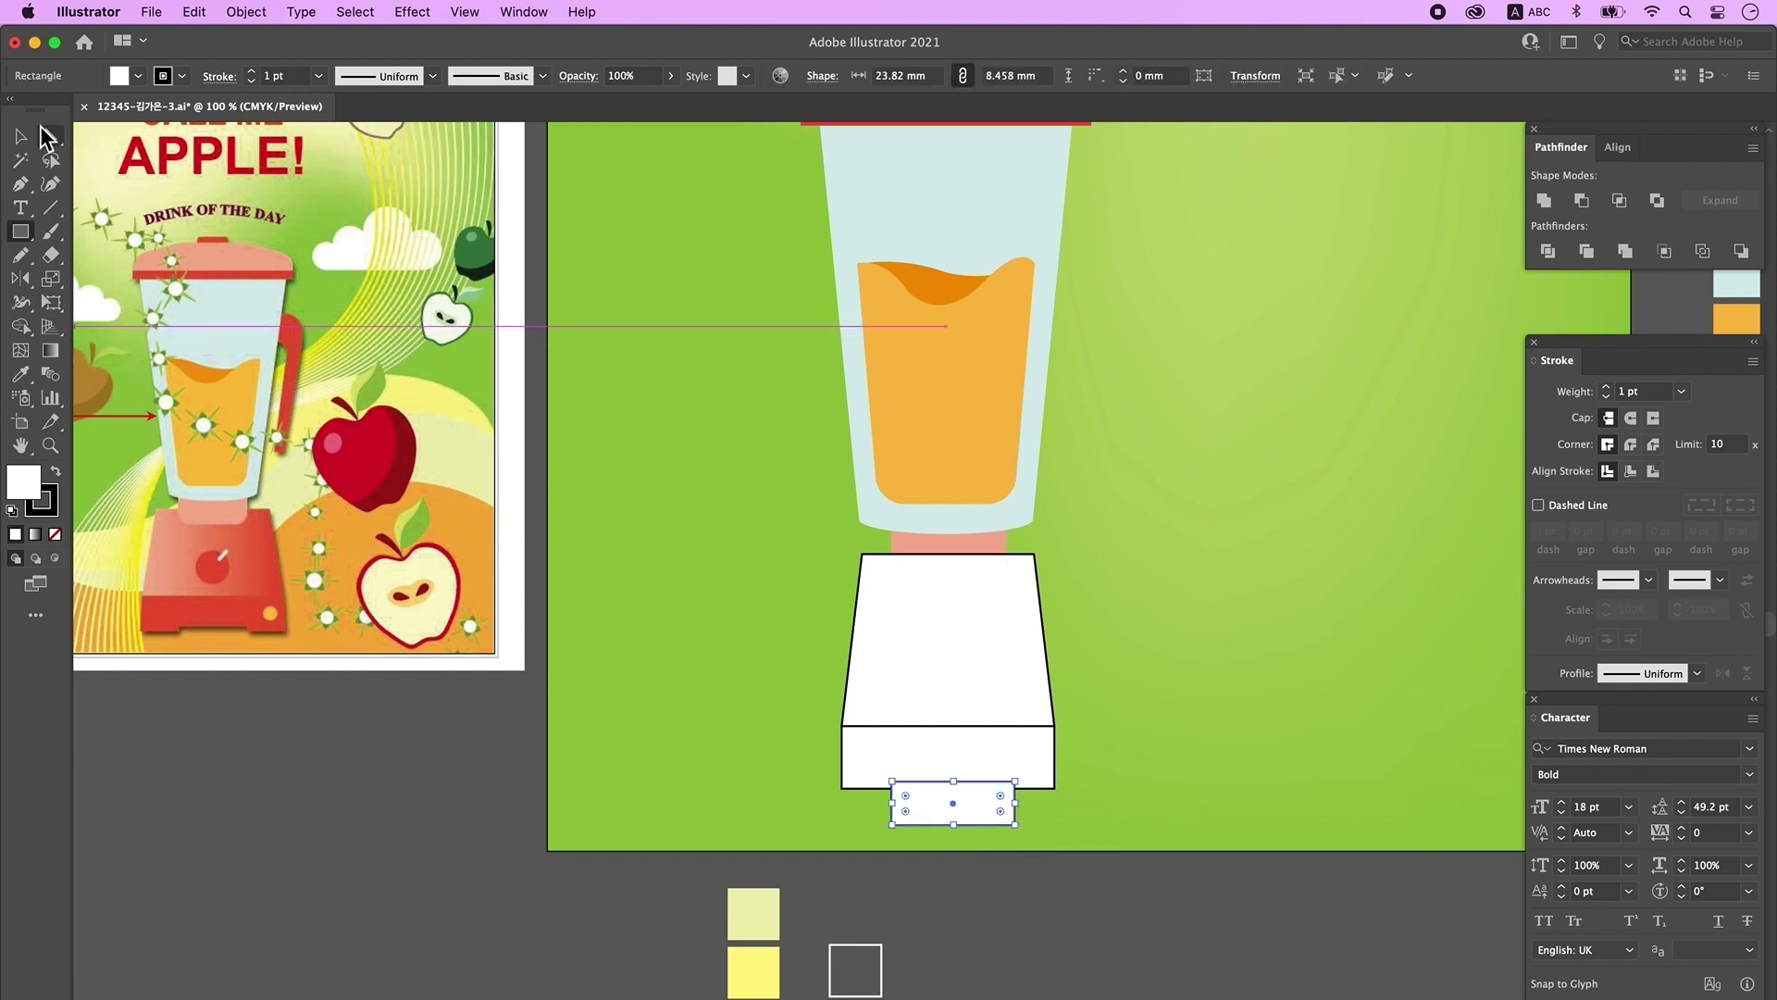
Step: Remove the fill from the small rectangle at the bottom of the blender base
{"action": "left_click", "coordinate": [20, 137]}
{"action": "left_click", "coordinate": [1206, 929]}
{"action": "left_click", "coordinate": [961, 804]}
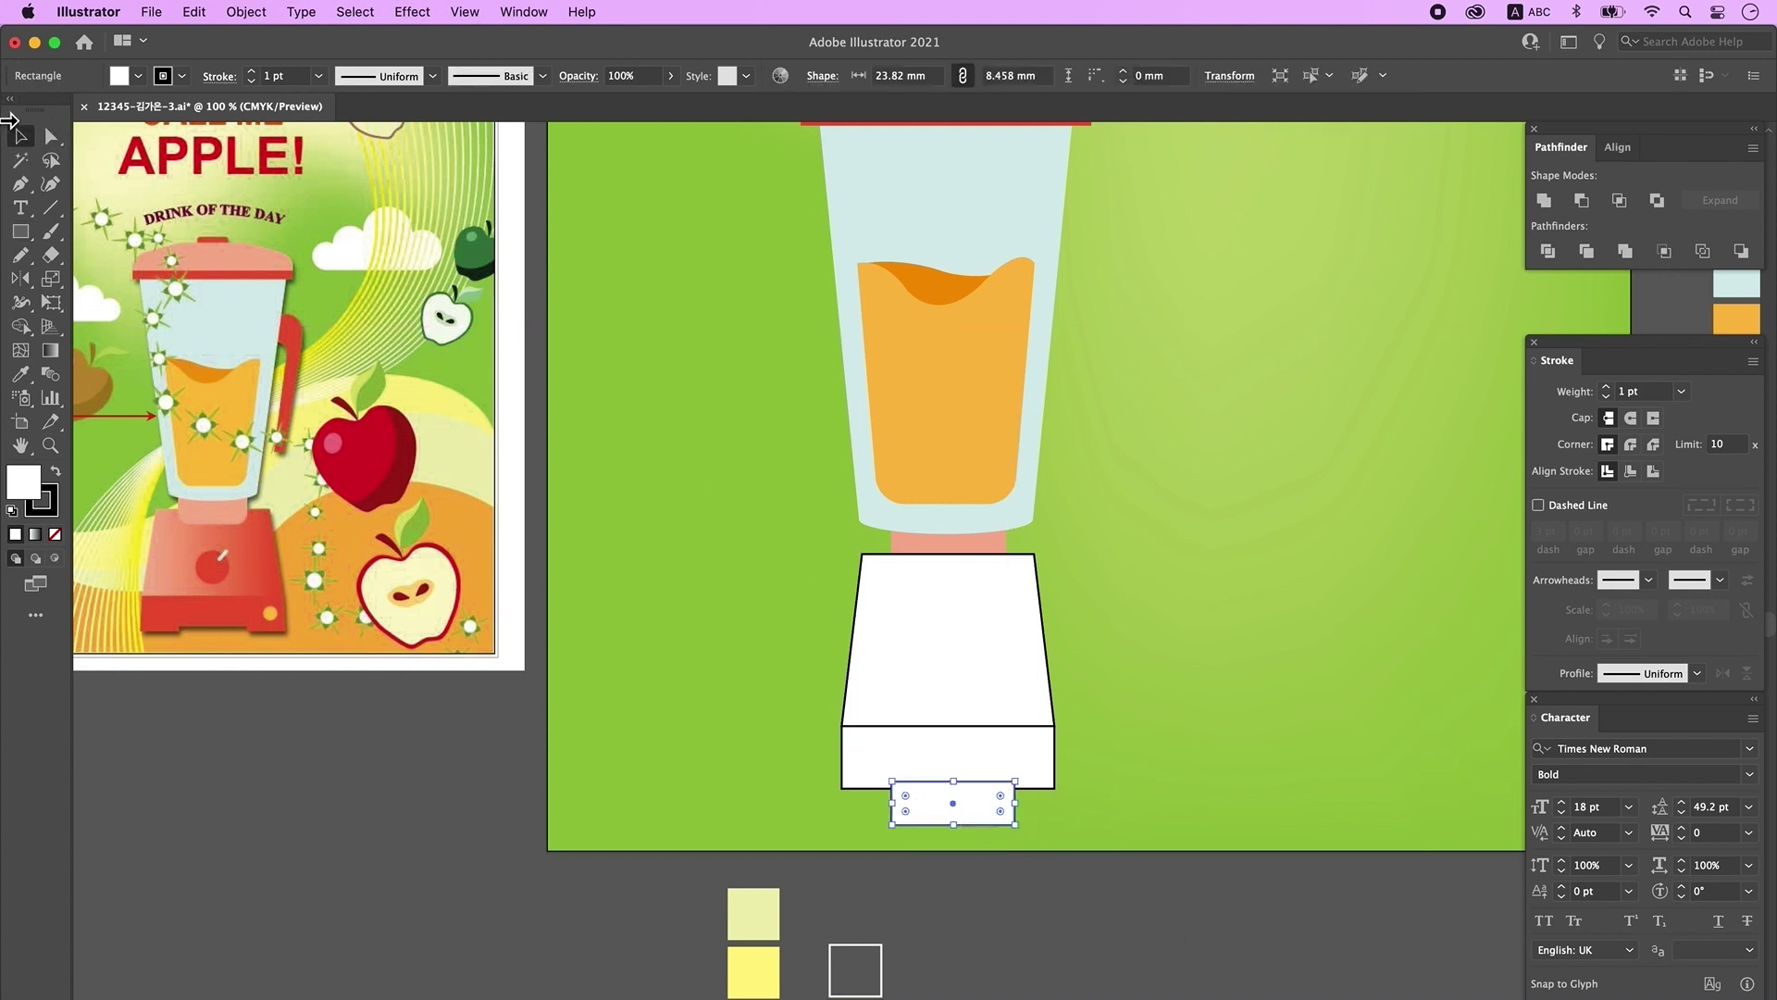
{"action": "left_click", "coordinate": [55, 535]}
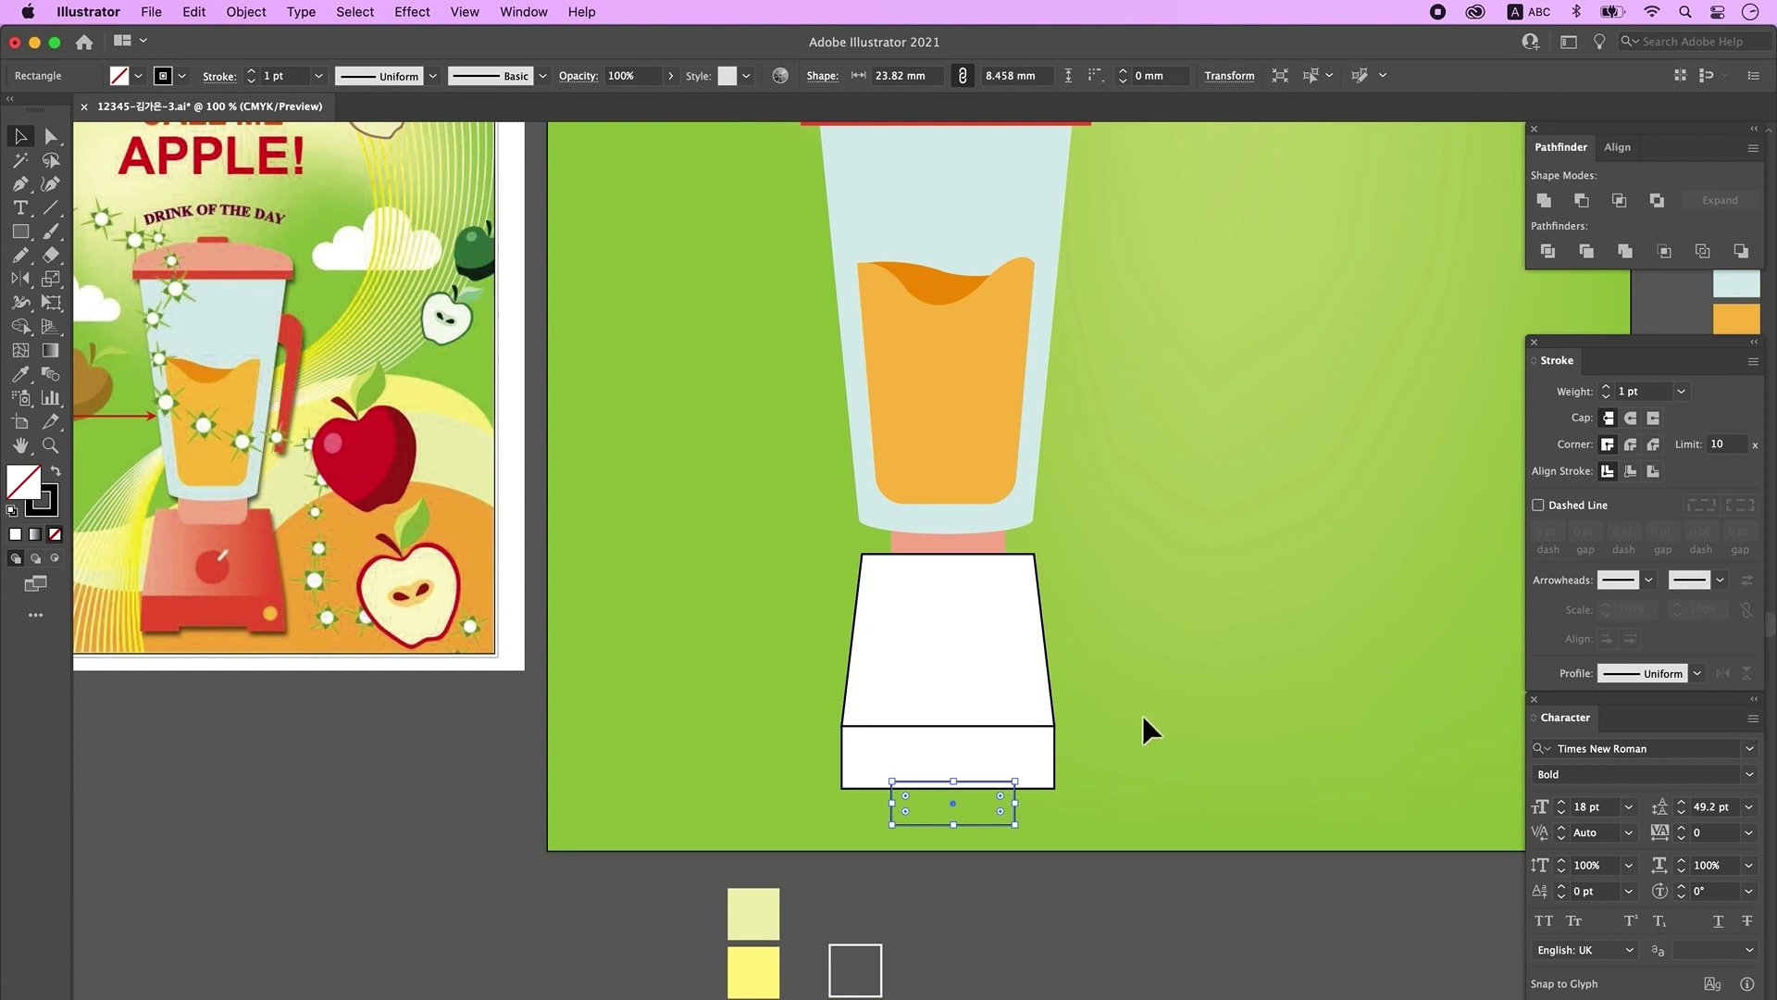
Step: Align the trapezoid and both rectangles of the base on their horizontal centres
{"action": "left_click", "coordinate": [1042, 754], "text": "shift"}
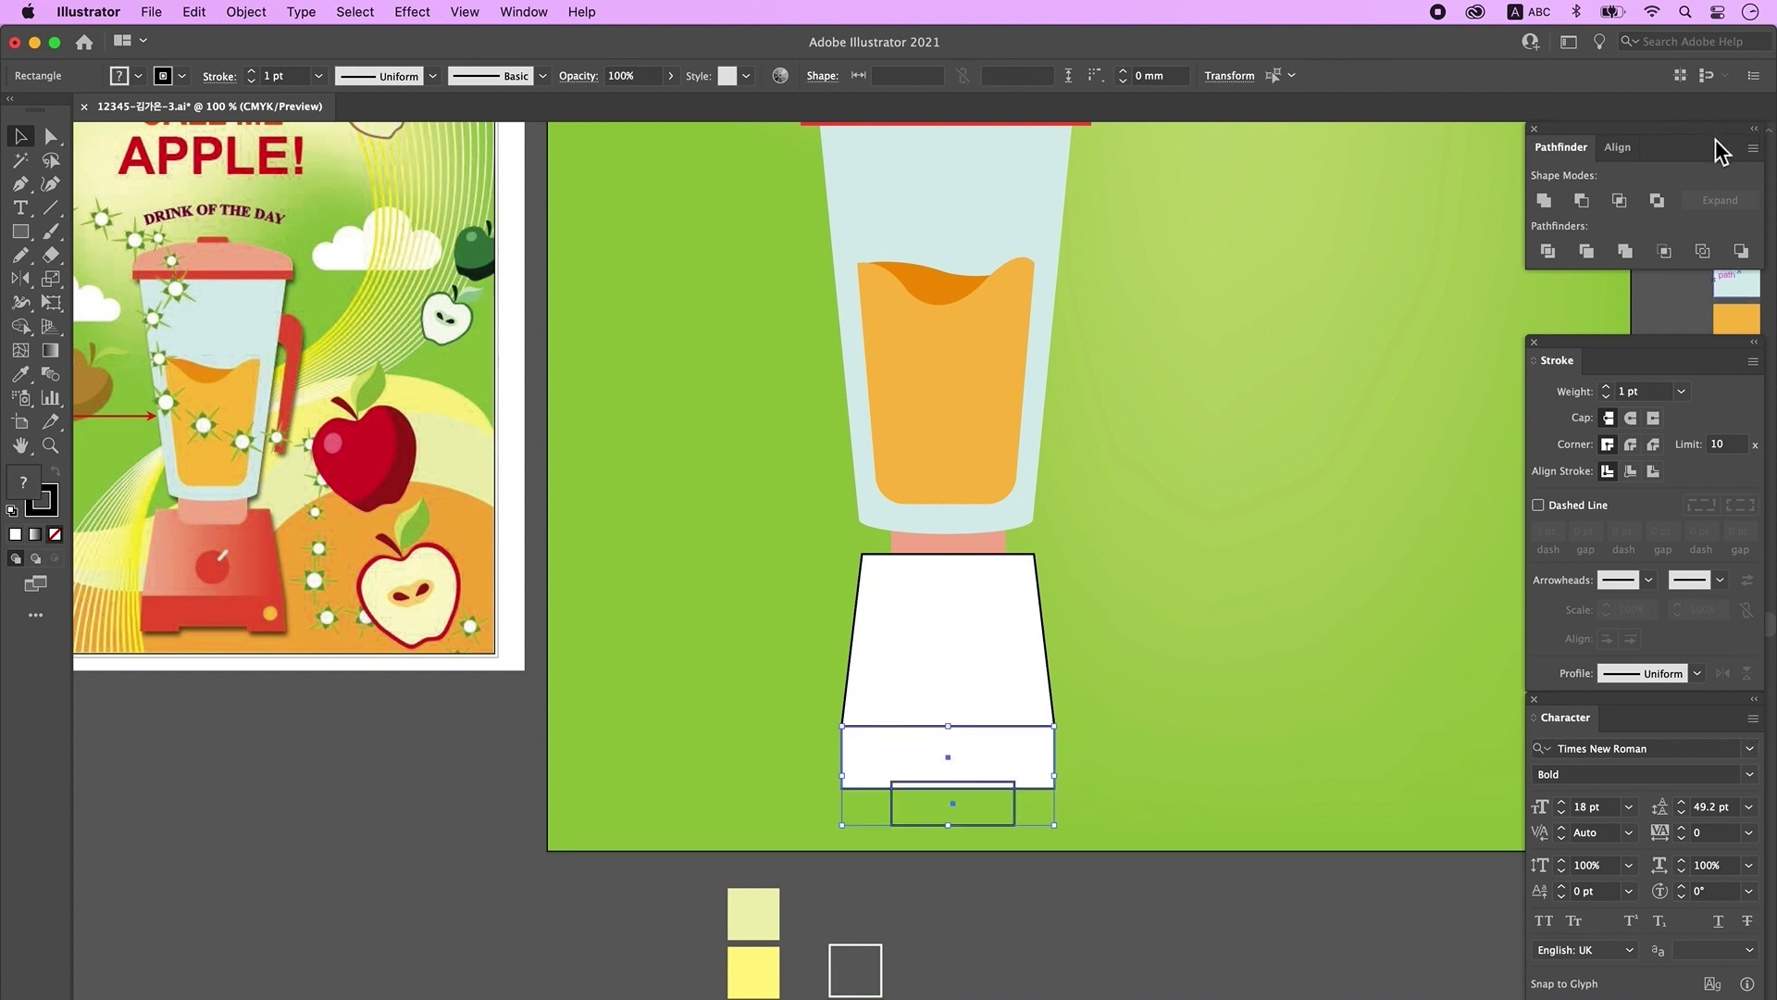
{"action": "left_click", "coordinate": [1621, 148]}
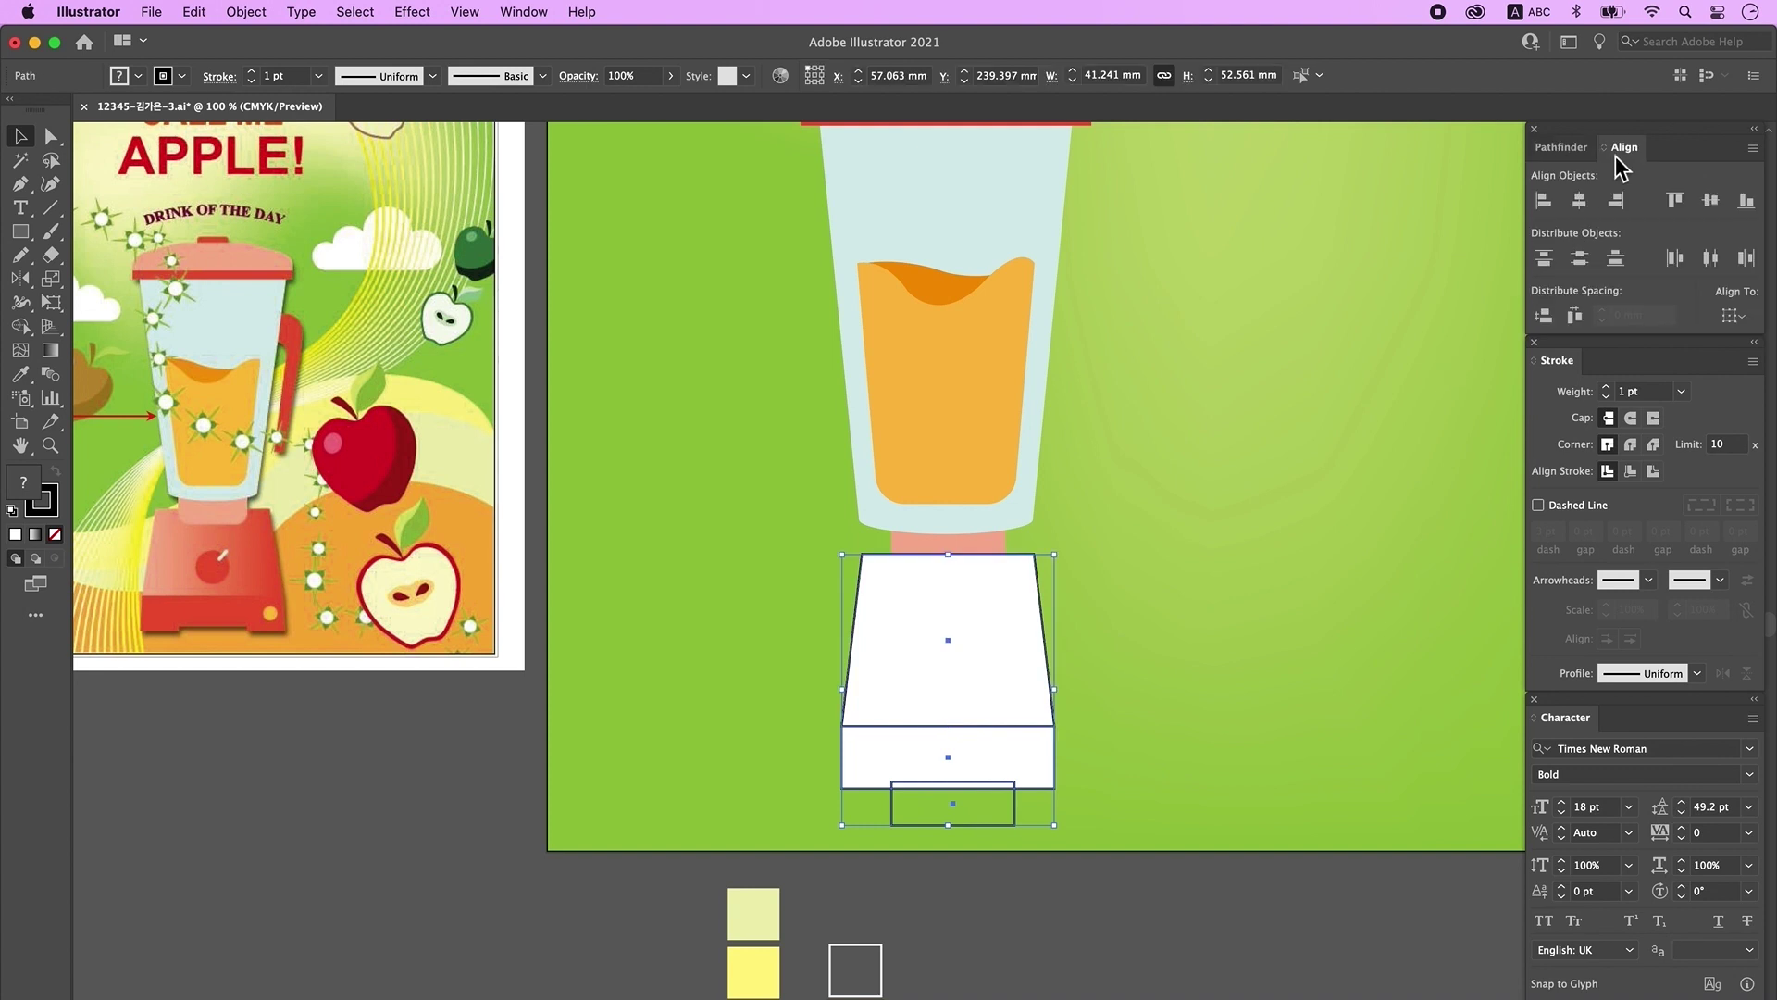
{"action": "left_click", "coordinate": [1580, 203]}
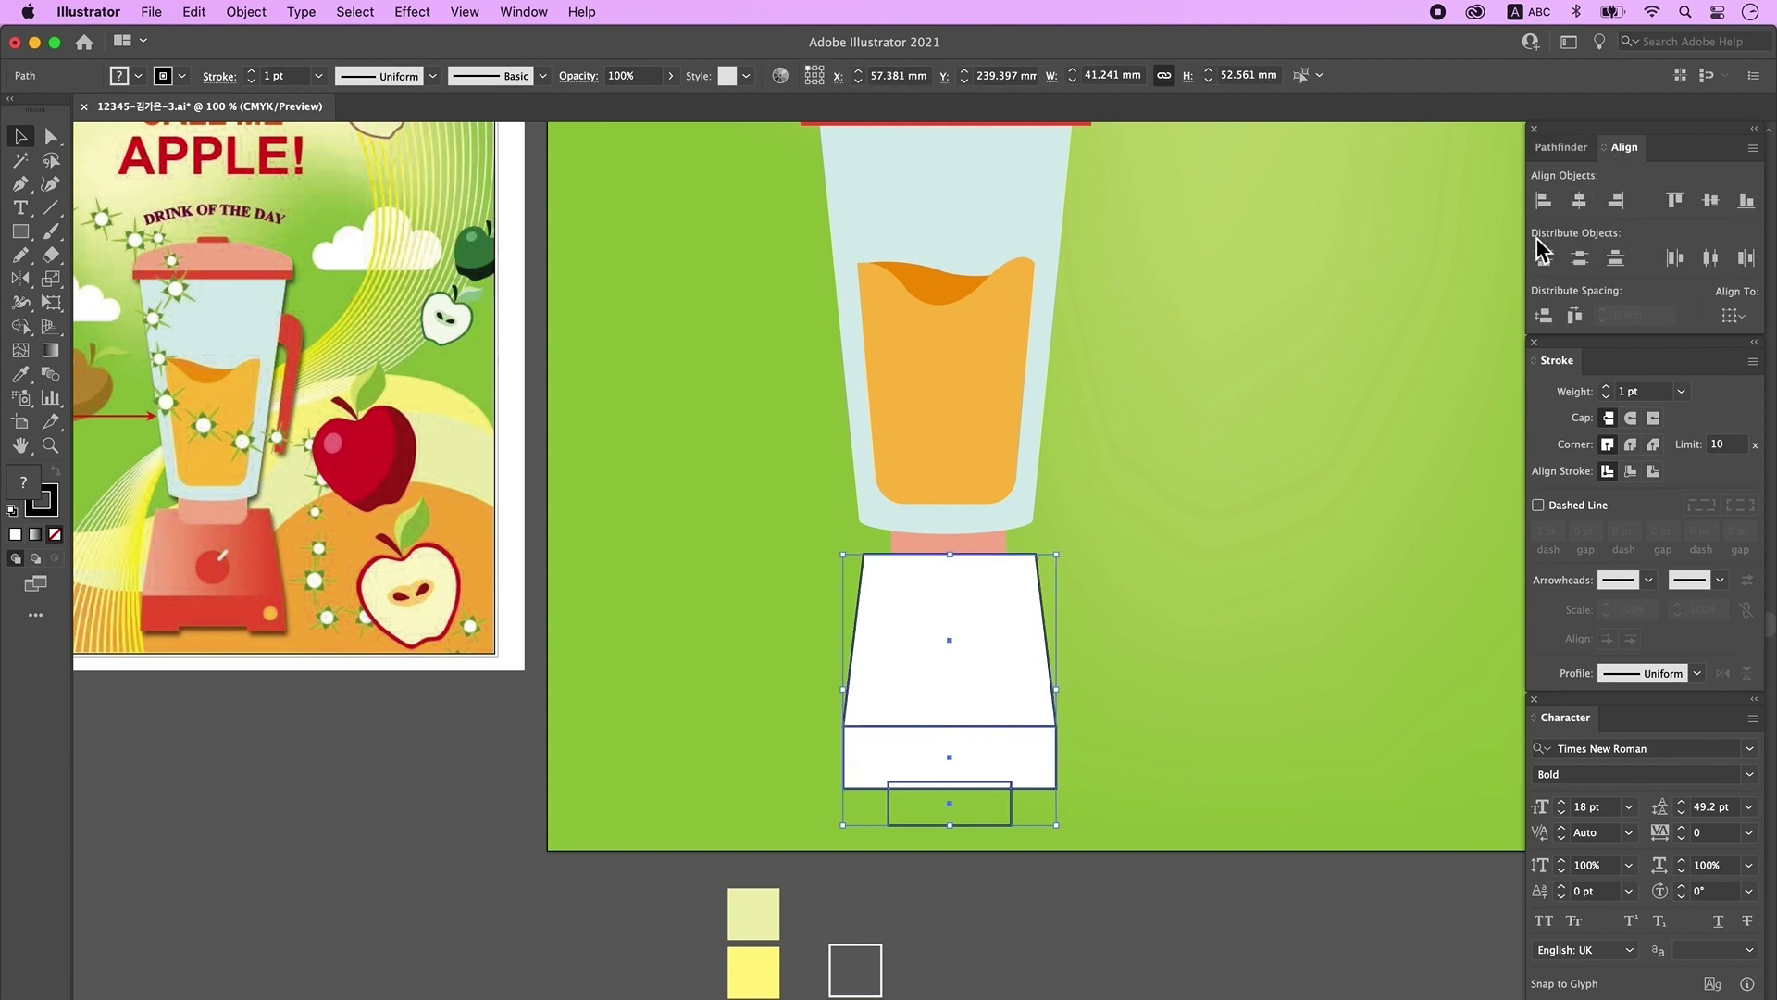
{"action": "left_click", "coordinate": [1085, 868]}
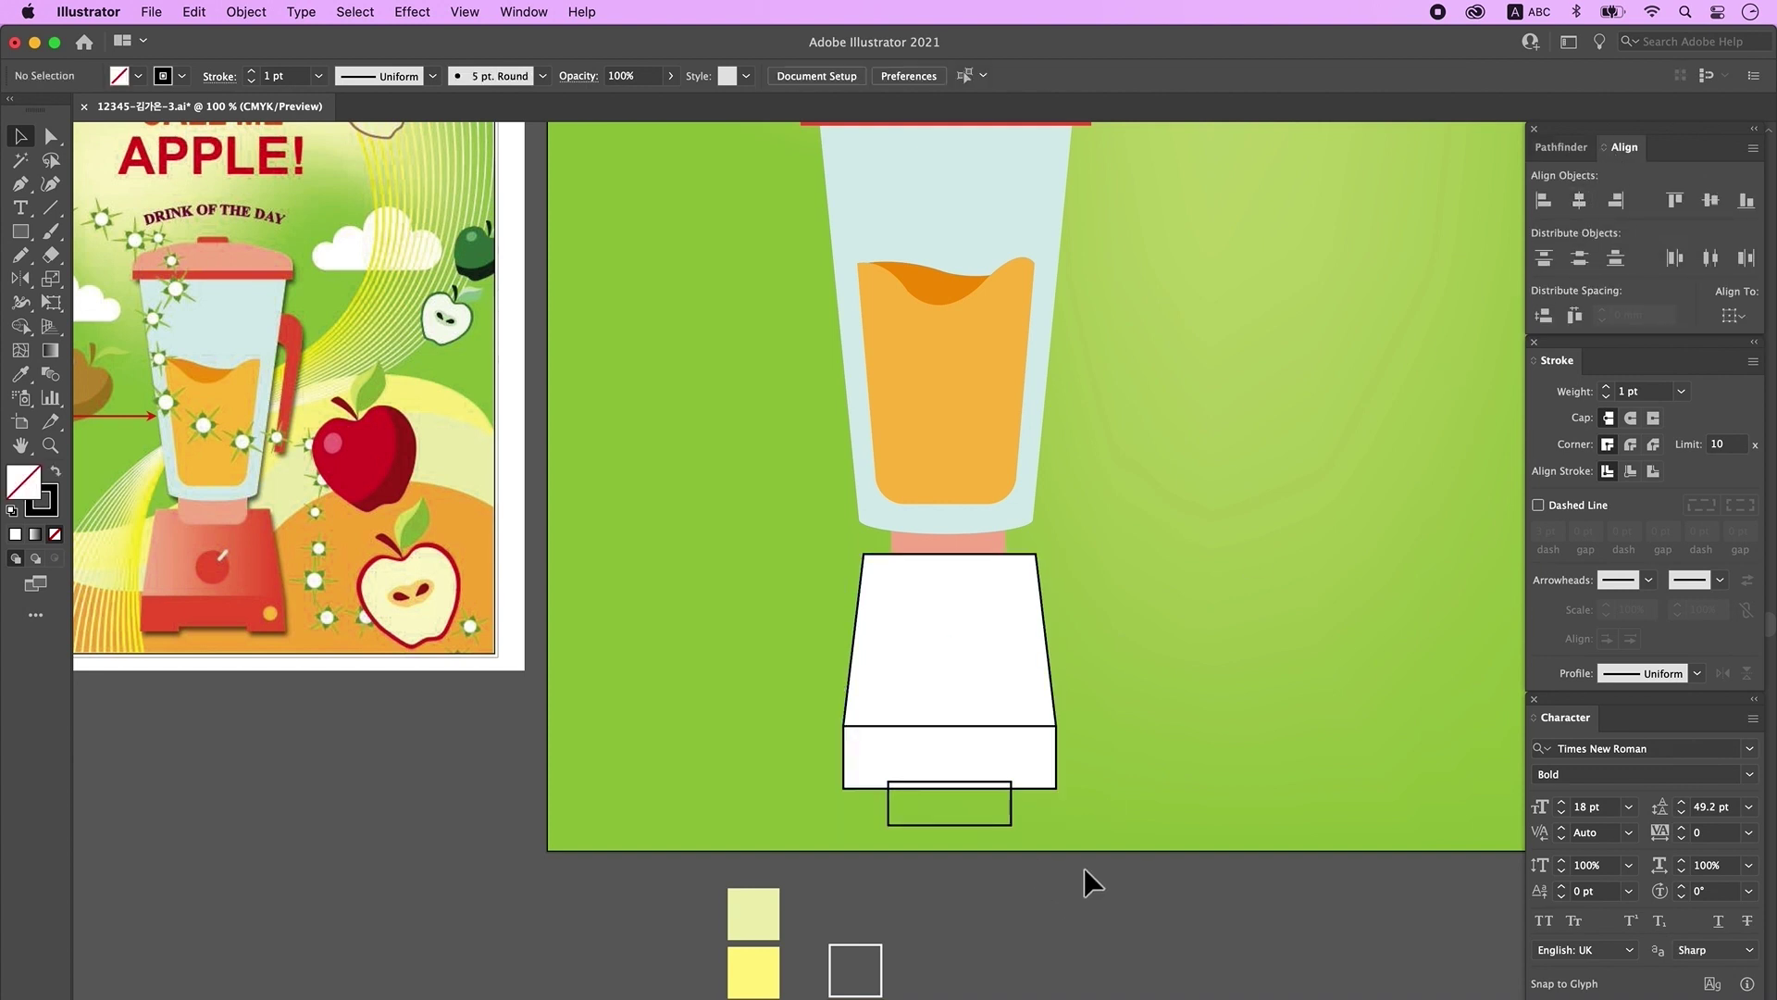
Step: Divide the base's lower rectangle with the small overlapping one, ungroup the result and delete the cut-out pieces to leave a notch
{"action": "left_click_drag", "start_coordinate": [1041, 857], "coordinate": [983, 768]}
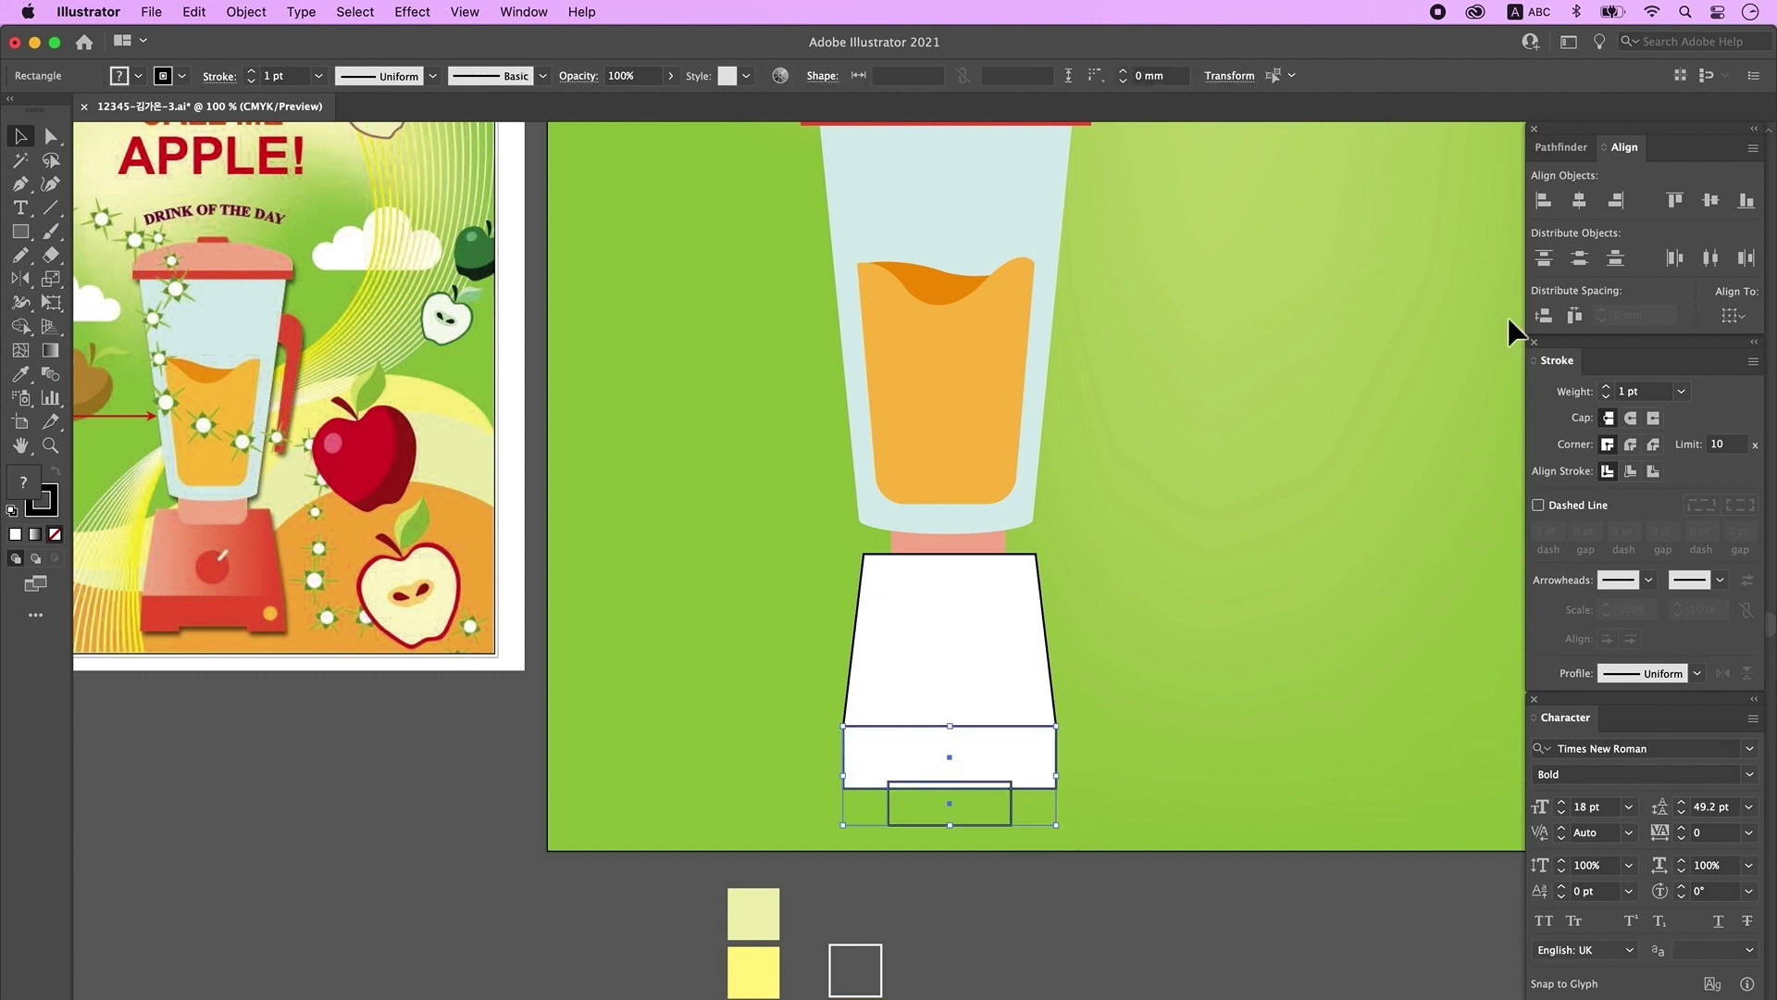
{"action": "left_click", "coordinate": [1562, 148]}
{"action": "left_click", "coordinate": [1547, 251]}
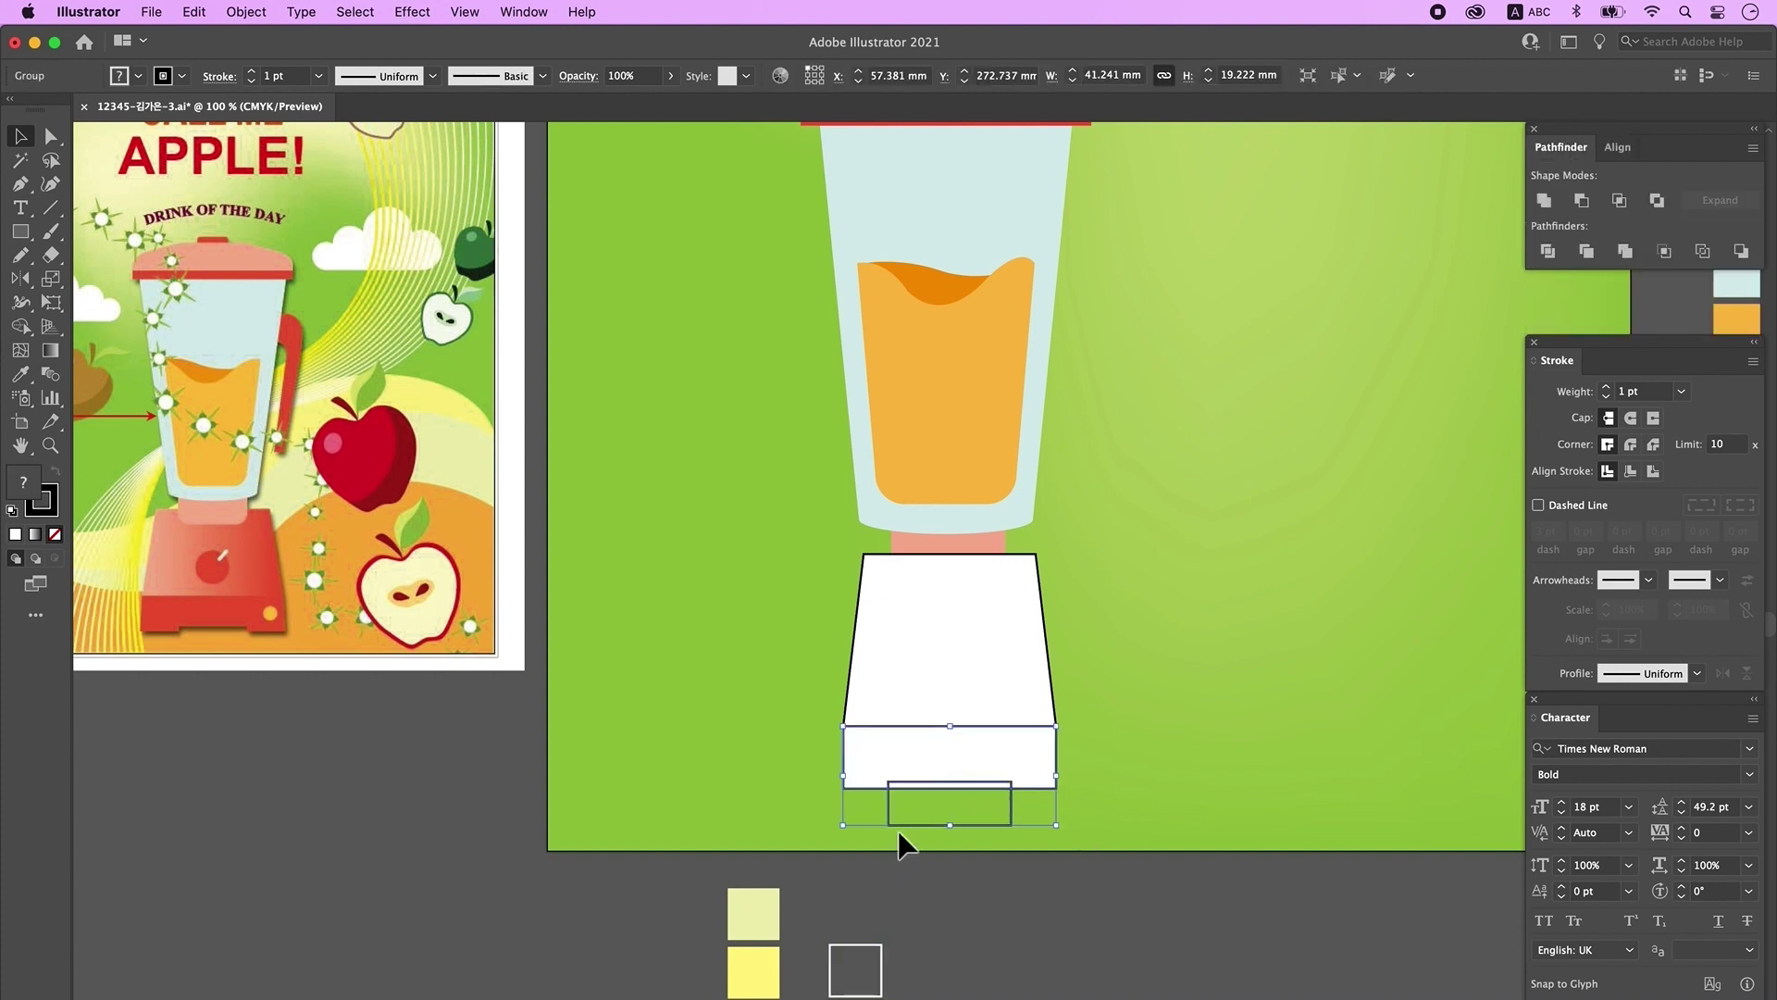
{"action": "right_click", "coordinate": [963, 706]}
{"action": "left_click", "coordinate": [1014, 916]}
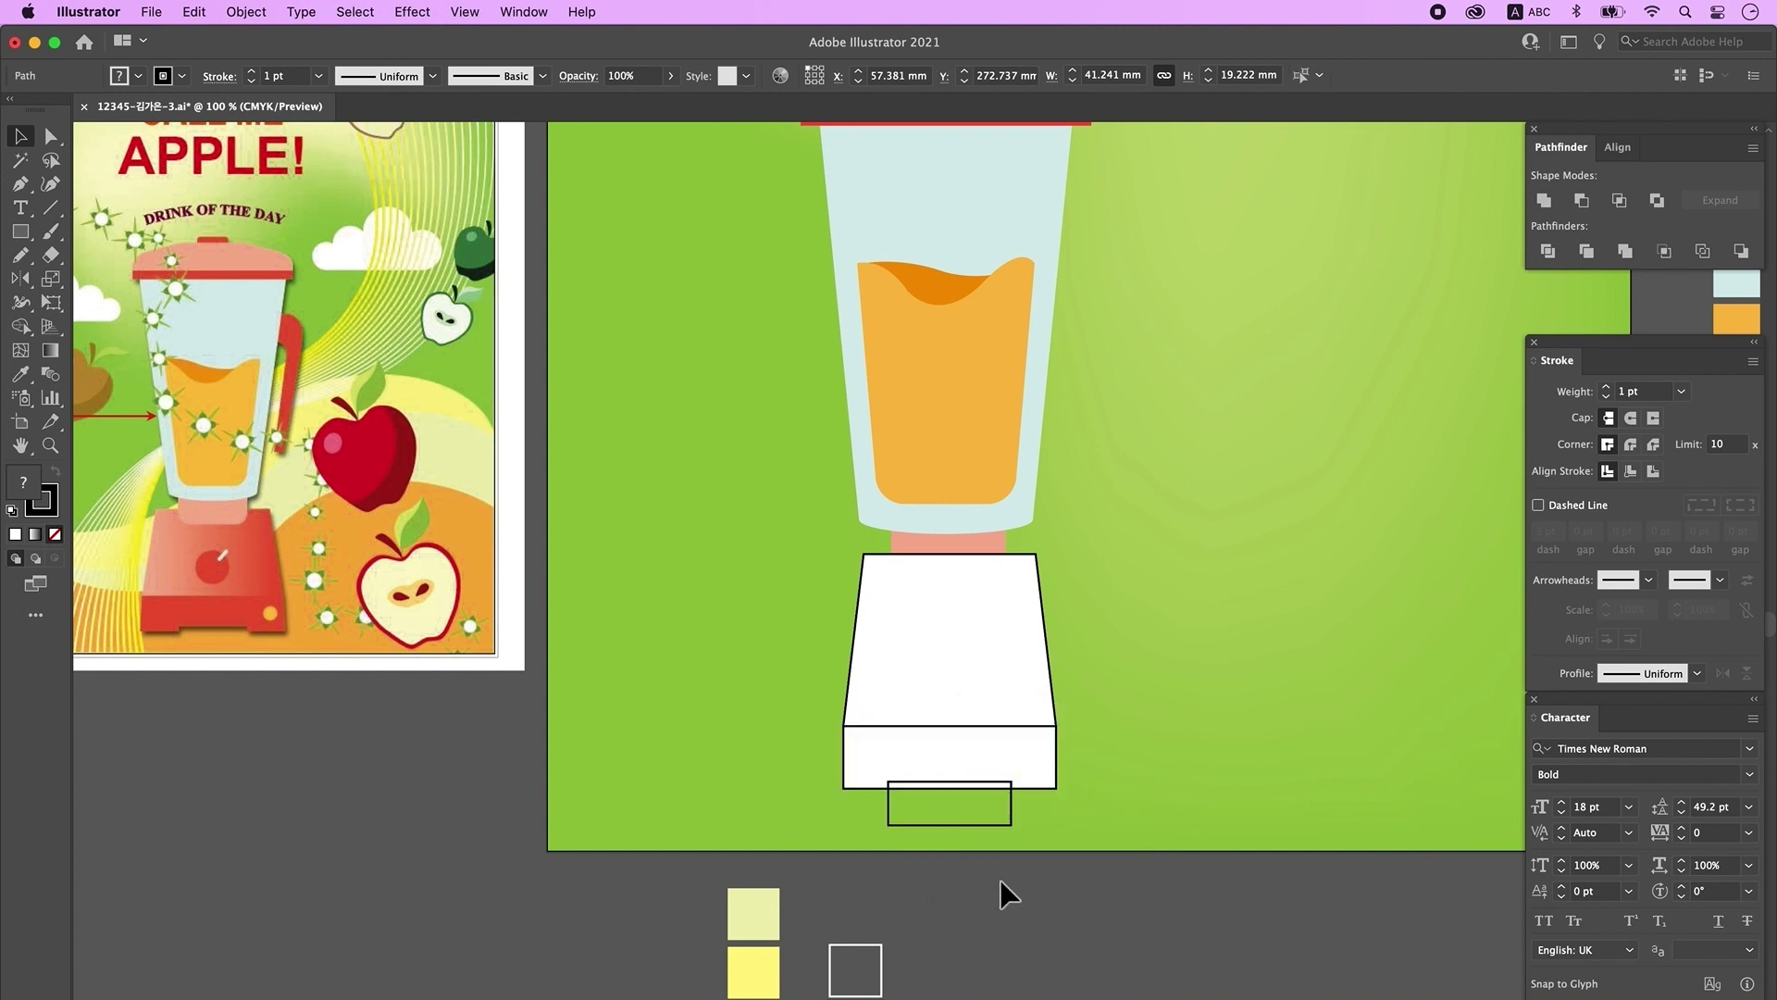
{"action": "left_click_drag", "start_coordinate": [968, 821], "coordinate": [981, 897]}
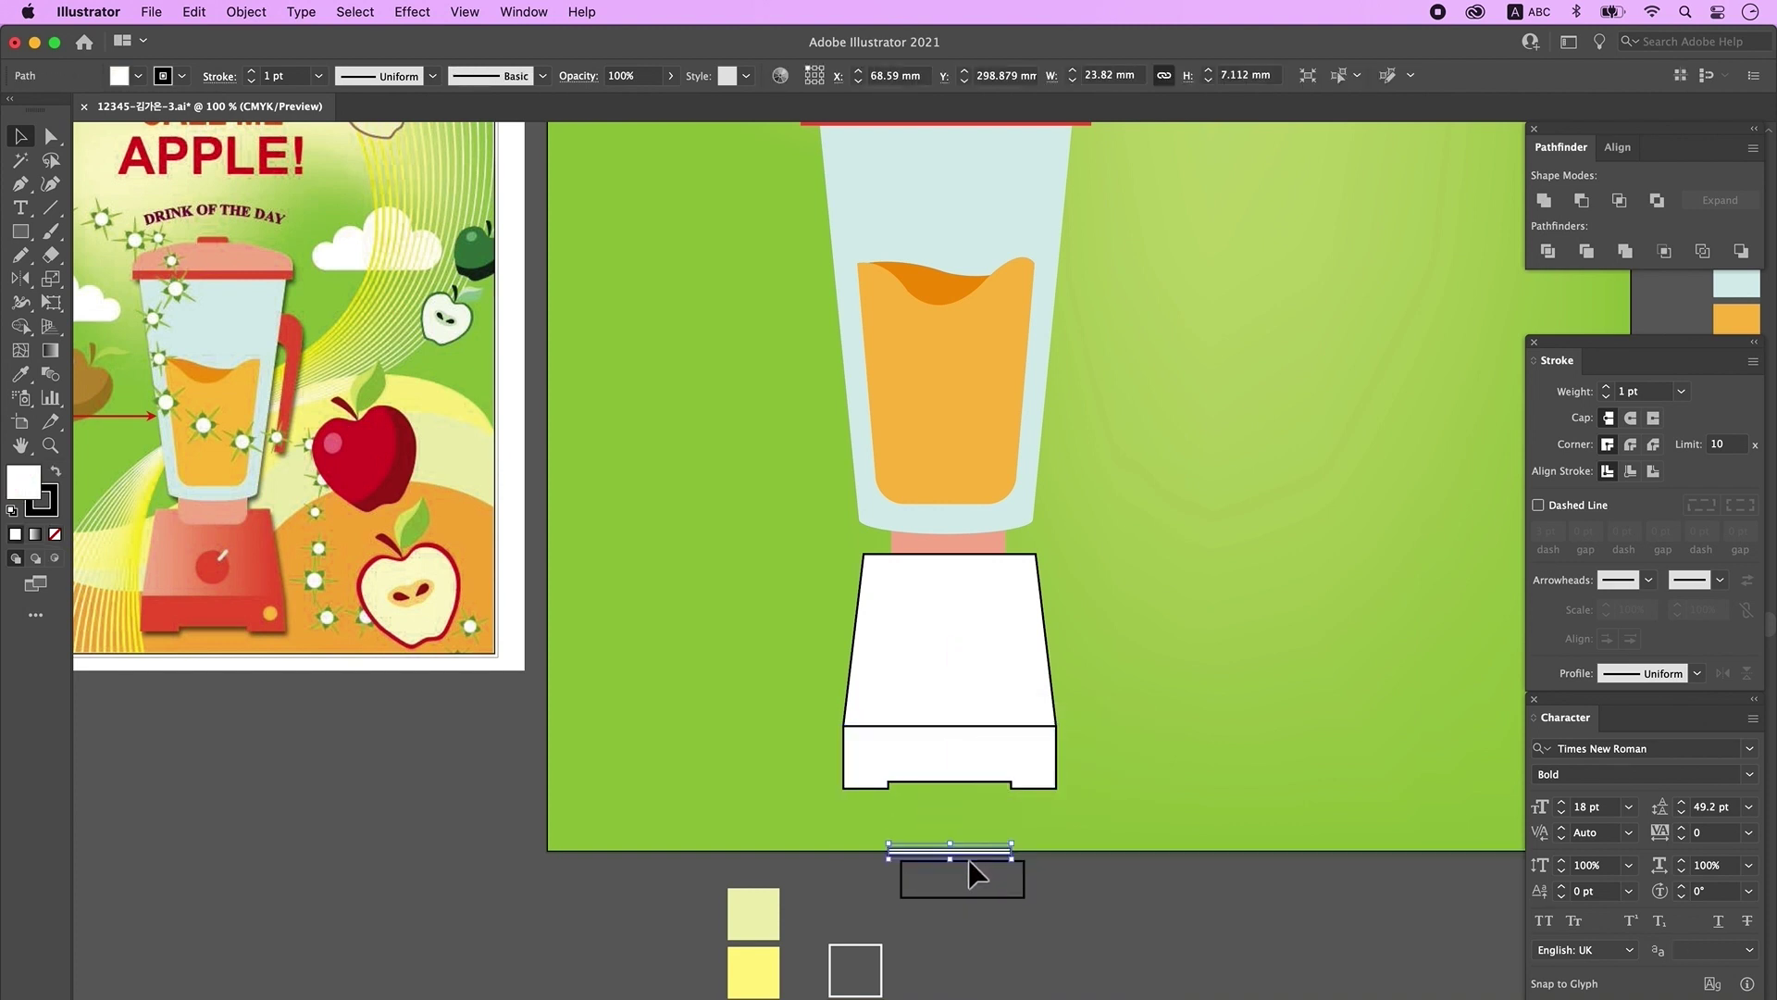
{"action": "left_click", "coordinate": [982, 896], "text": "shift"}
{"action": "key", "text": "Delete"}
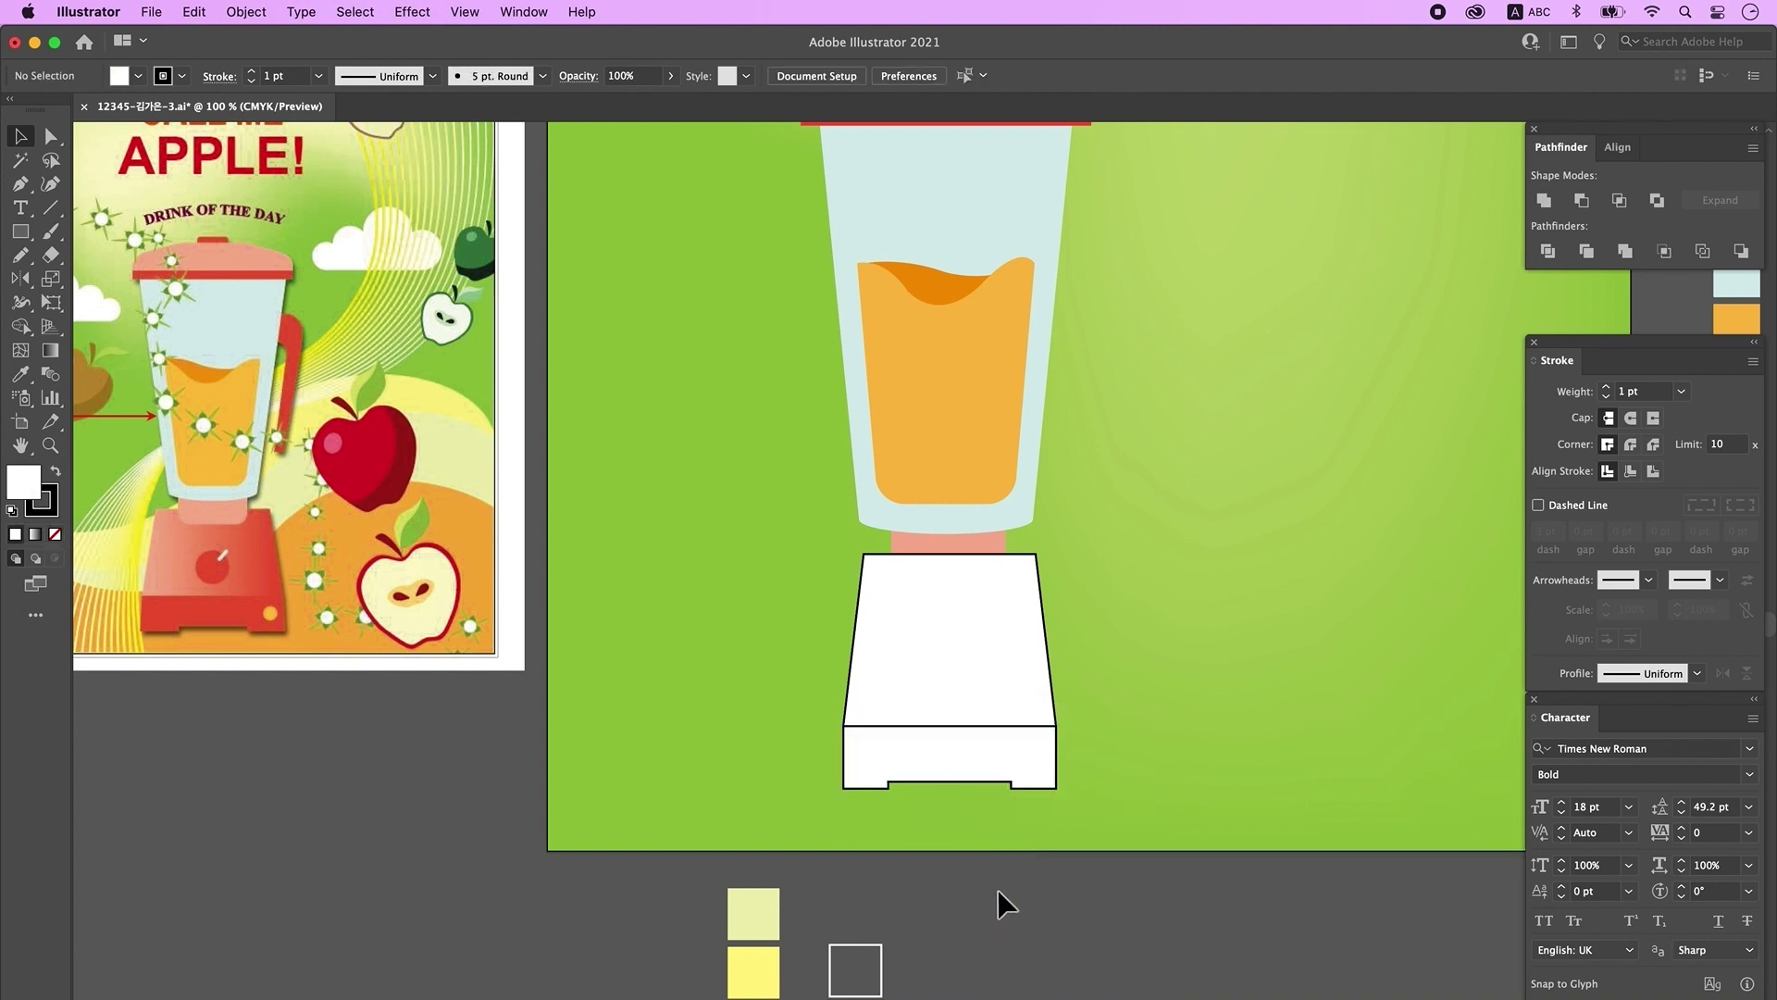
Step: Move the bottom corner points of the notched rectangle slightly outward so its sides continue the trapezoid's slope
{"action": "left_click", "coordinate": [42, 144]}
{"action": "left_click_drag", "start_coordinate": [861, 821], "coordinate": [902, 855]}
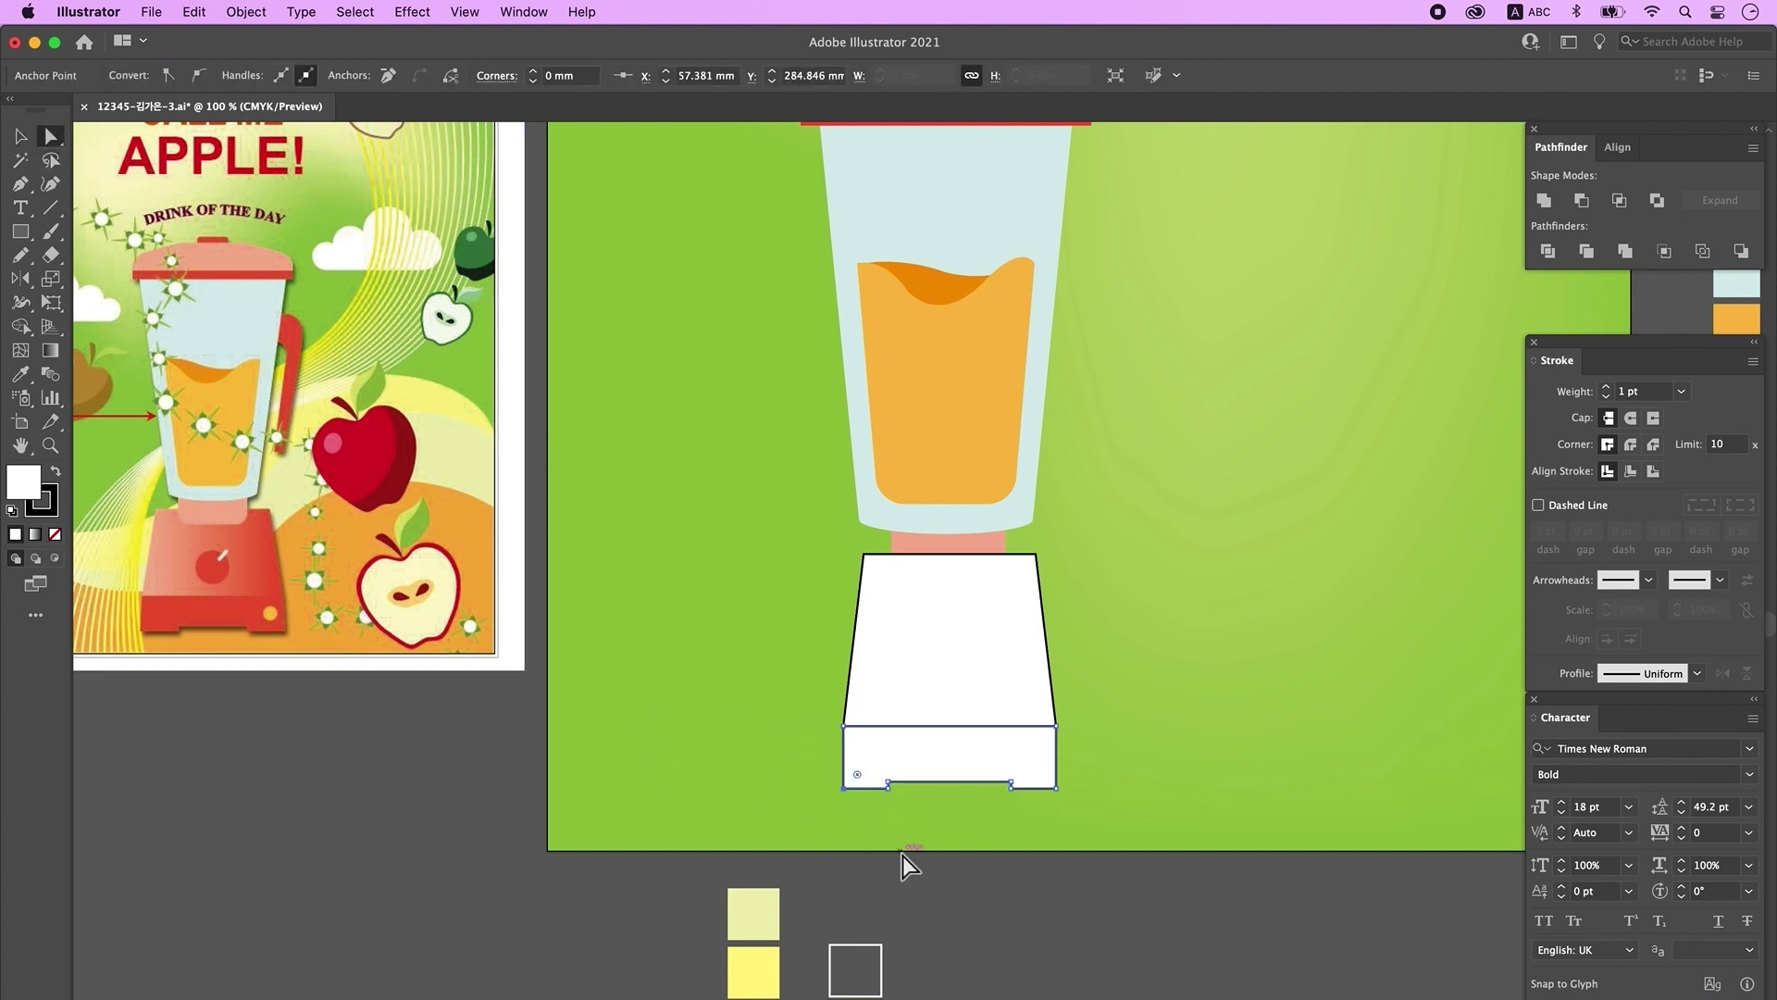
{"action": "key", "text": "Left"}
{"action": "key", "text": "Left"}
{"action": "key", "text": "Left"}
{"action": "left_click", "coordinate": [1325, 886]}
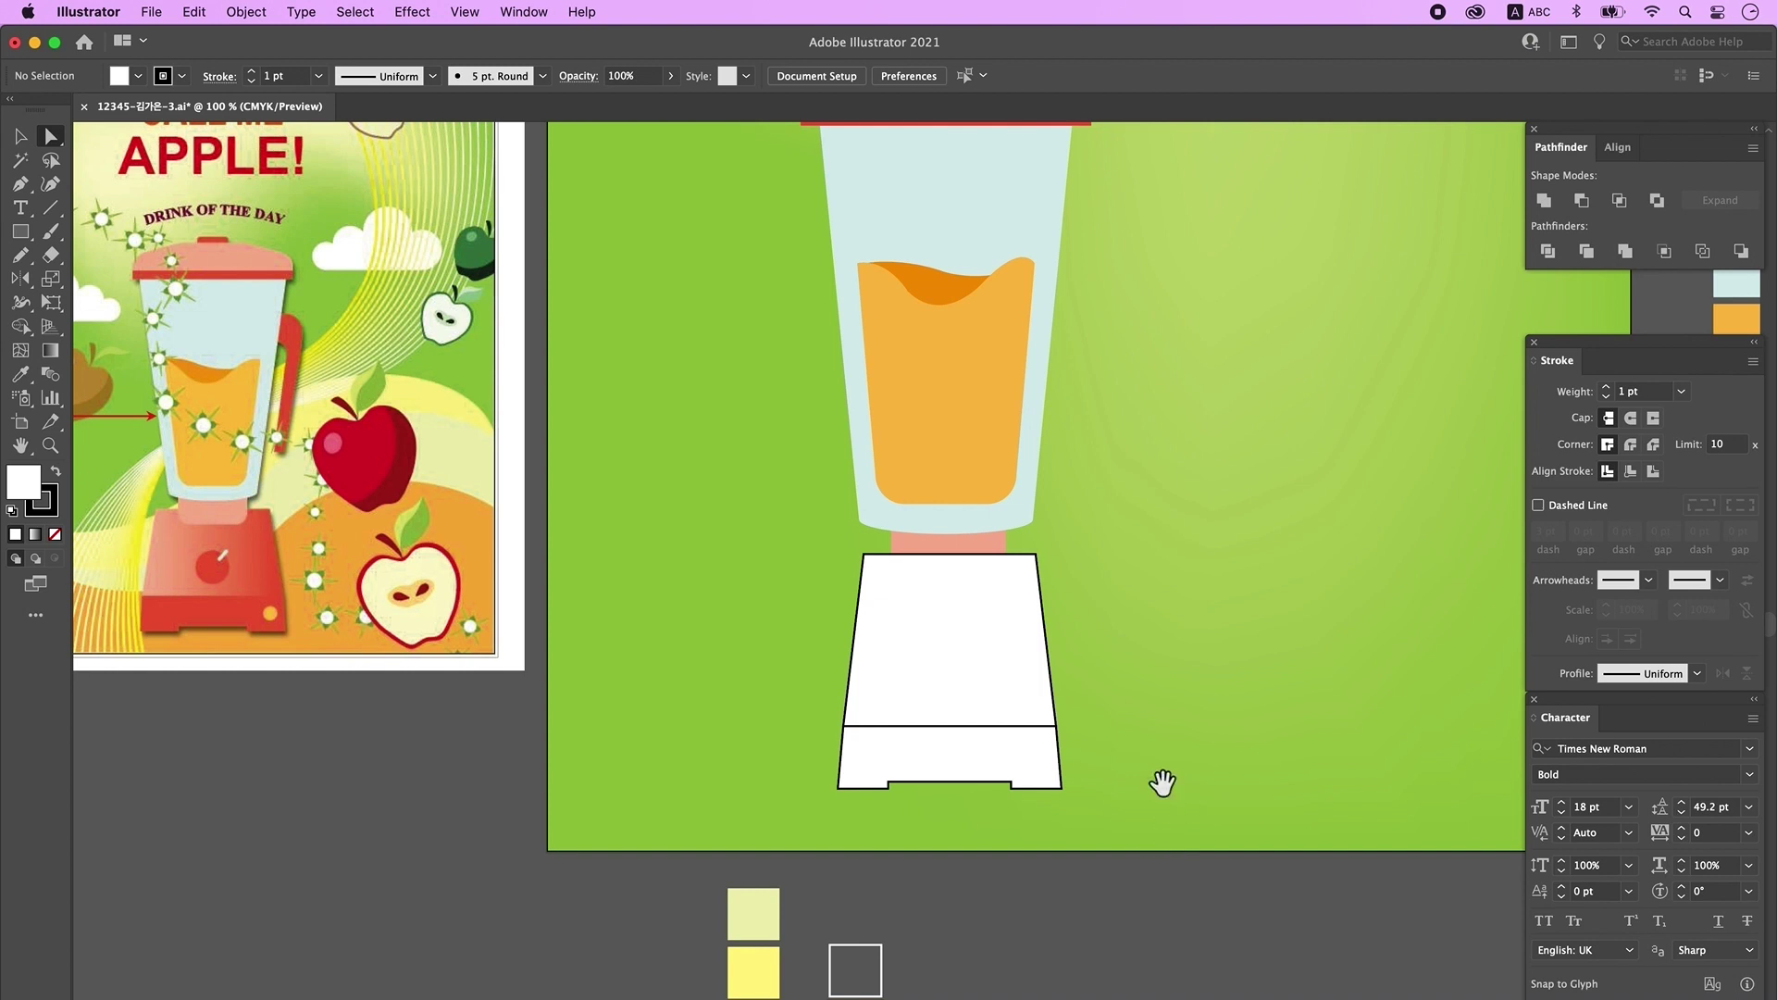
Step: Draw a circle about 4.2 mm wide on the base's lower strip and a dial circle about 12.3 mm wide on the trapezoid
{"action": "left_click", "coordinate": [26, 235]}
{"action": "left_click", "coordinate": [104, 279]}
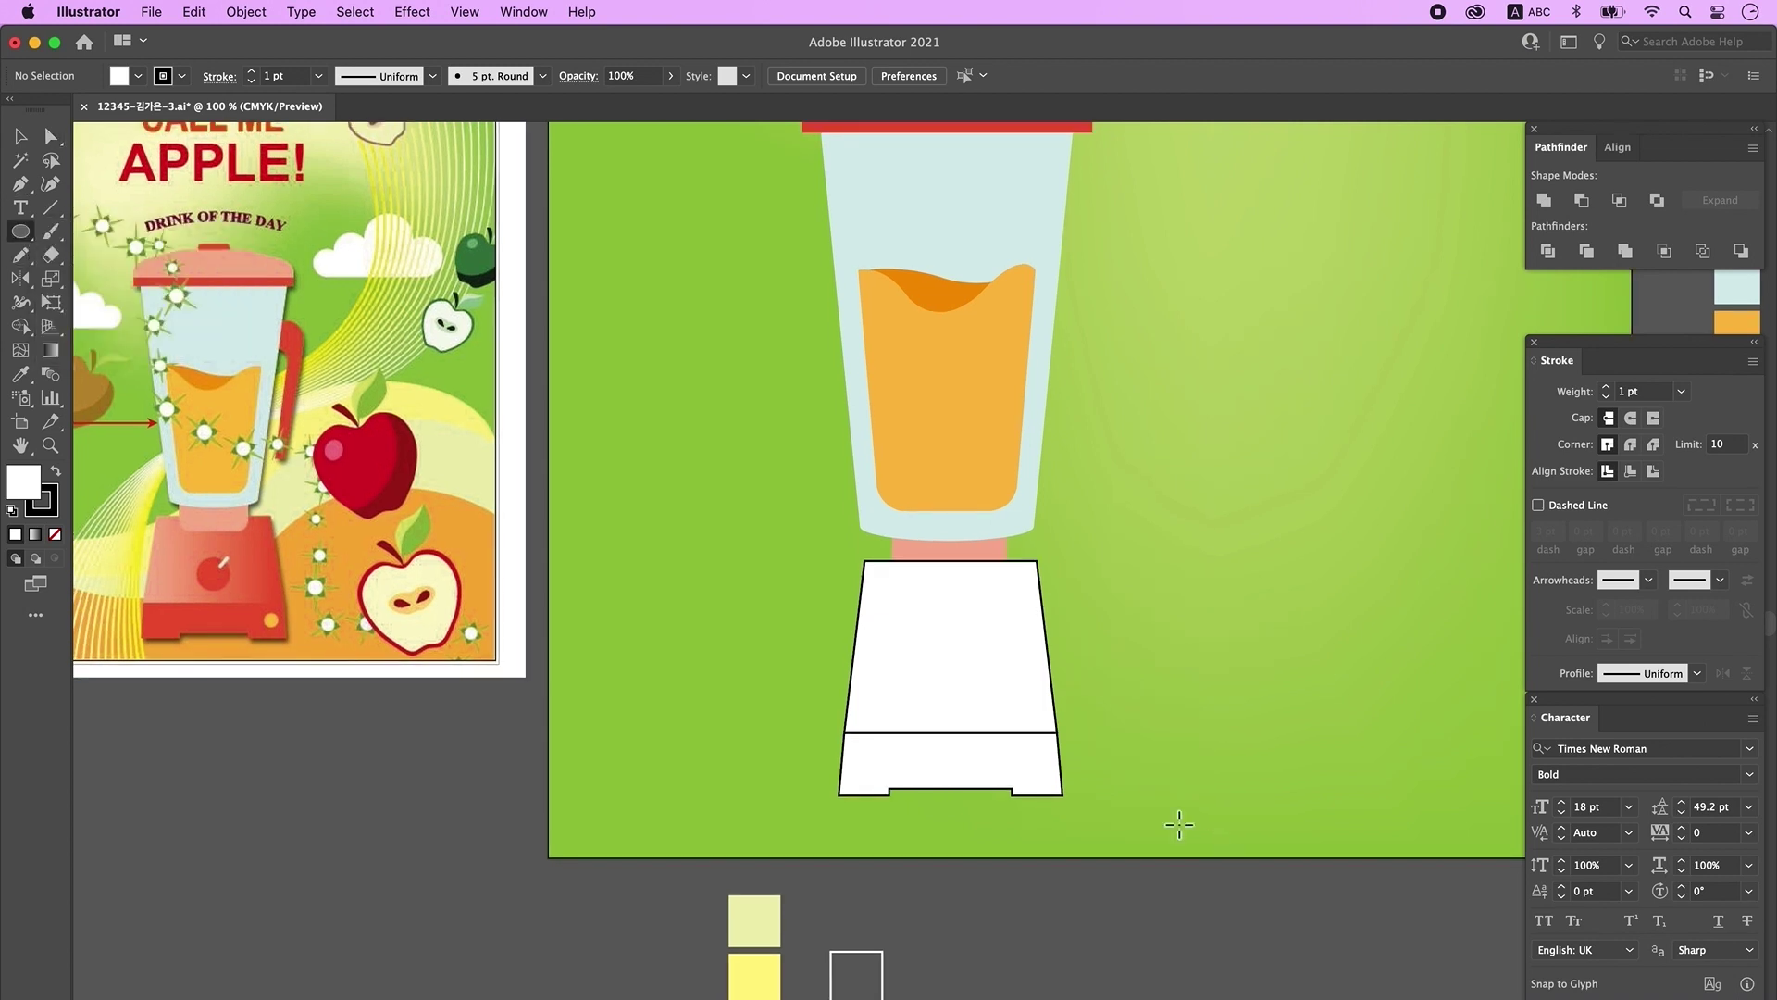
{"action": "left_click_drag", "start_coordinate": [1022, 748], "coordinate": [1045, 771]}
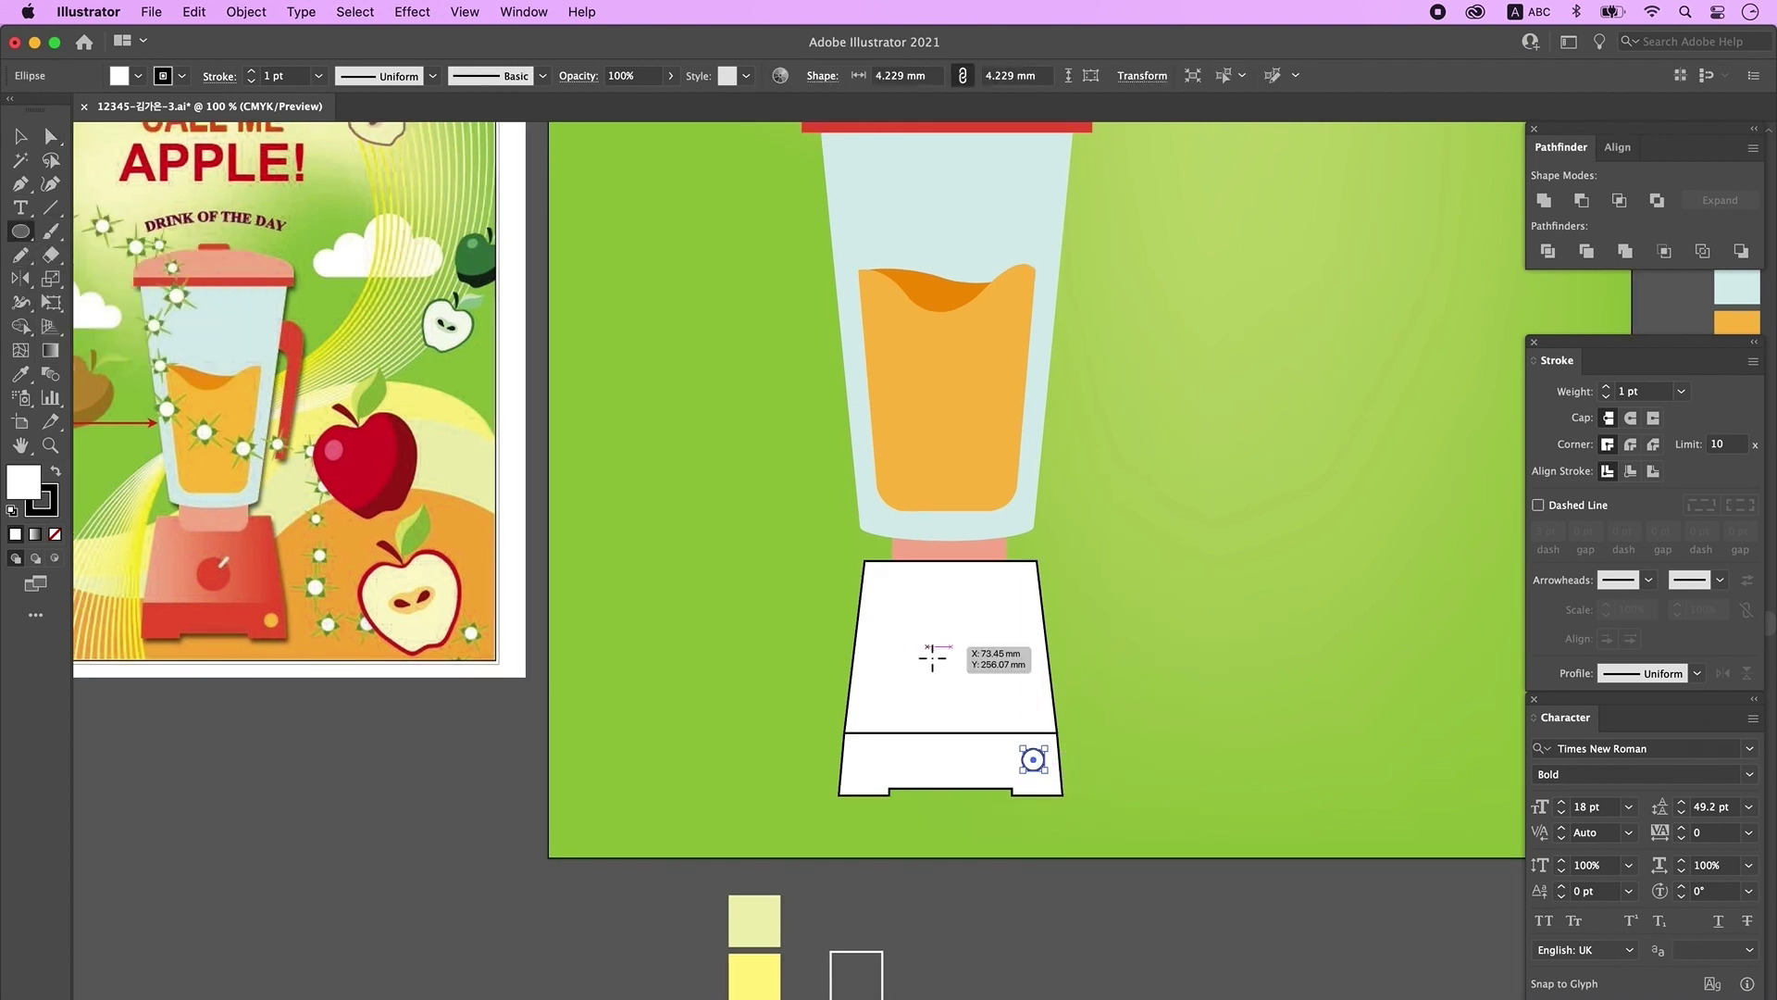
{"action": "left_click_drag", "start_coordinate": [933, 656], "coordinate": [995, 719]}
Step: Draw a small, narrow upright rounded rectangle beside the blender as the dial's lever
{"action": "left_click", "coordinate": [17, 234]}
{"action": "left_click", "coordinate": [123, 231]}
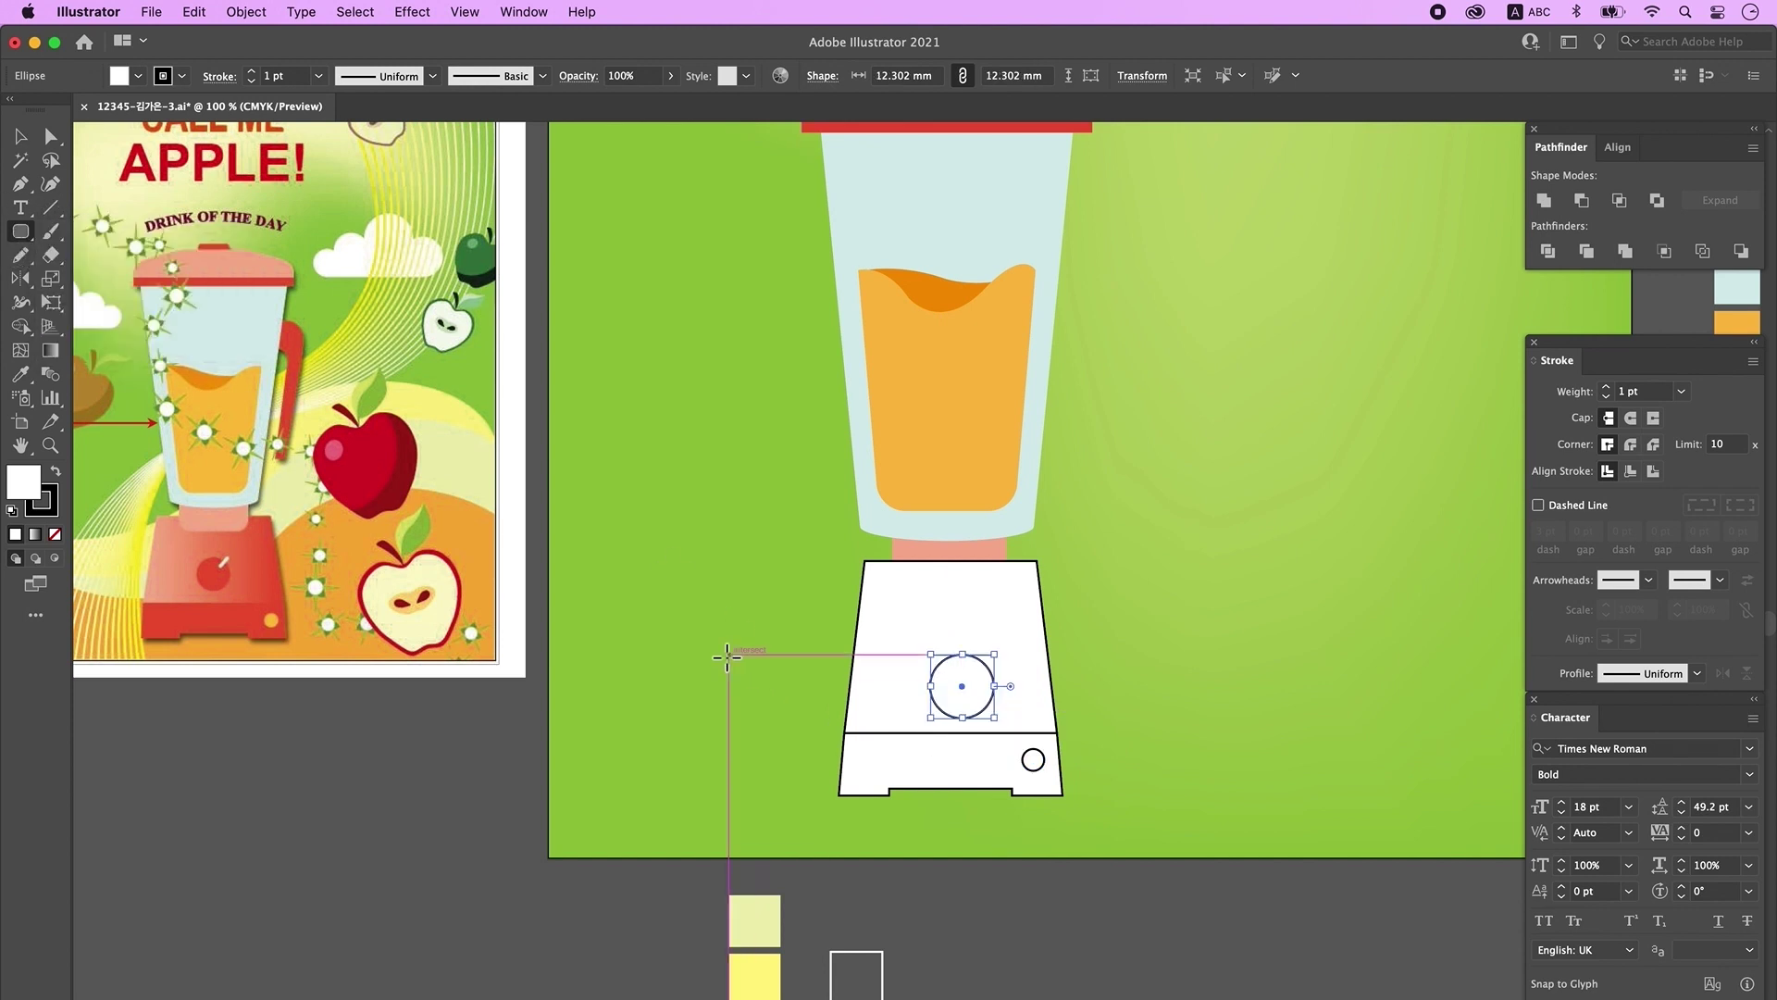
{"action": "left_click_drag", "start_coordinate": [686, 639], "coordinate": [703, 678]}
{"action": "key", "text": "v"}
{"action": "left_click", "coordinate": [1208, 572]}
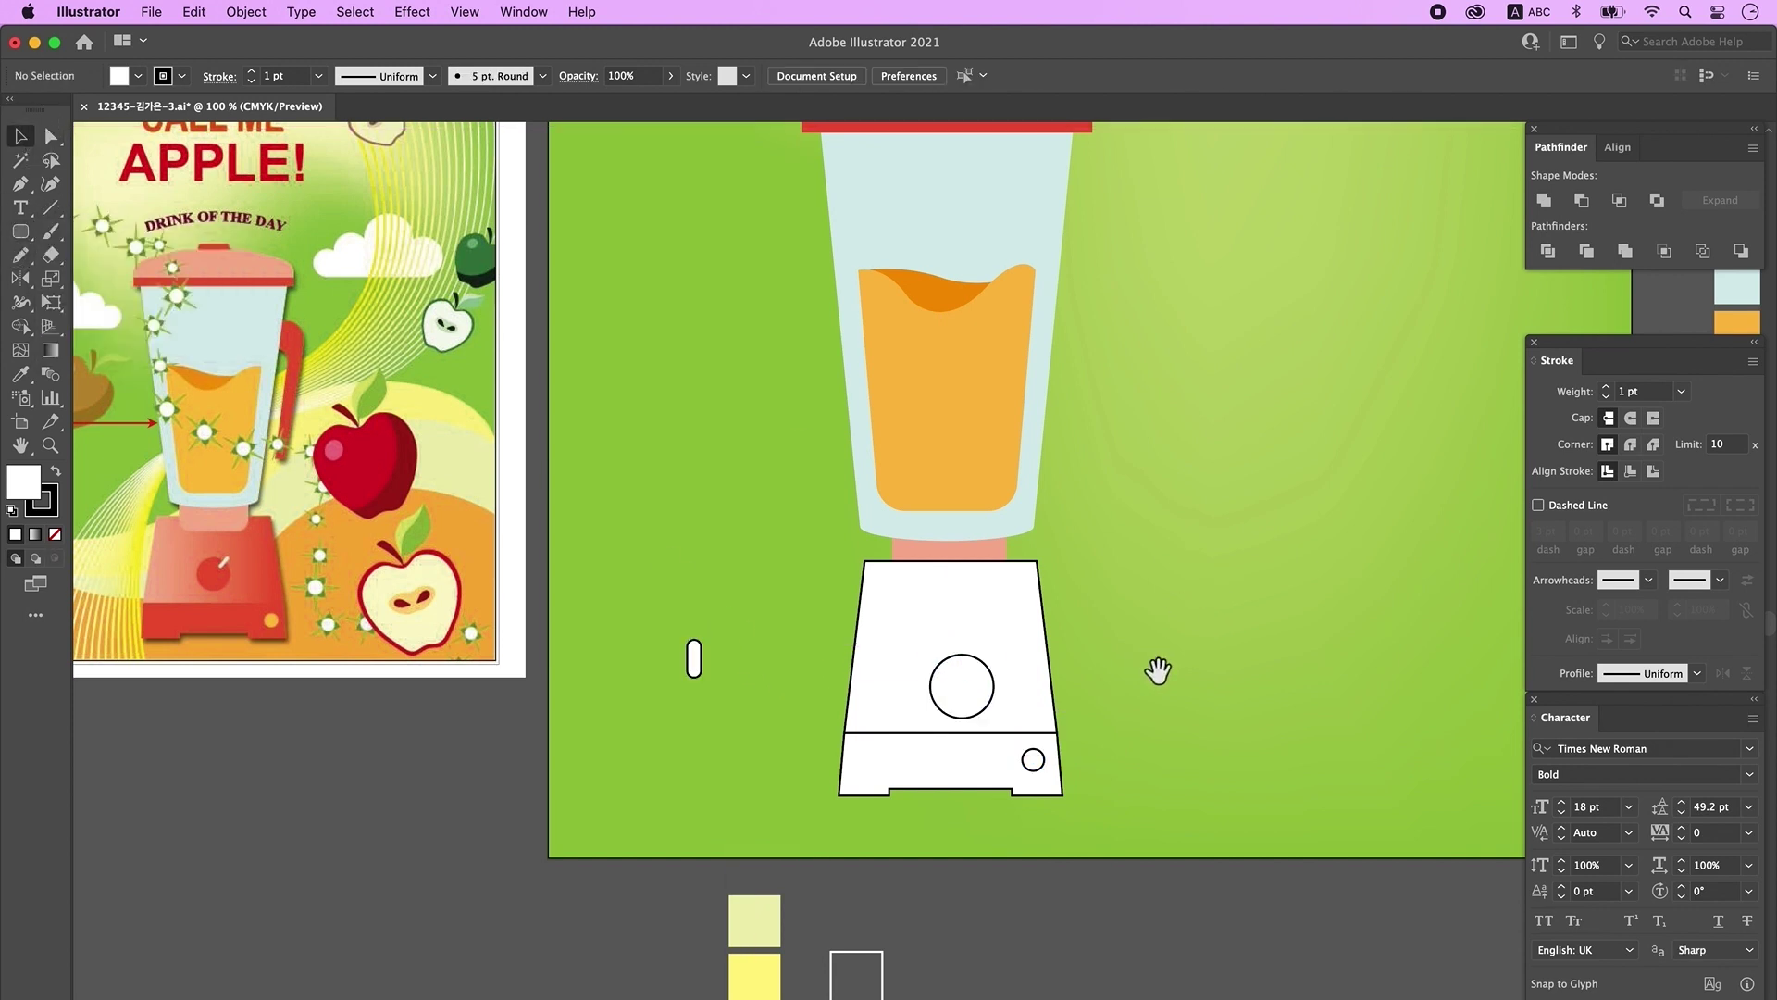
Step: Align all the blender's parts on their horizontal centres, then move the small circle back to the right end of the lower strip
{"action": "key", "text": "super+minus"}
{"action": "left_click_drag", "start_coordinate": [1001, 779], "coordinate": [828, 329]}
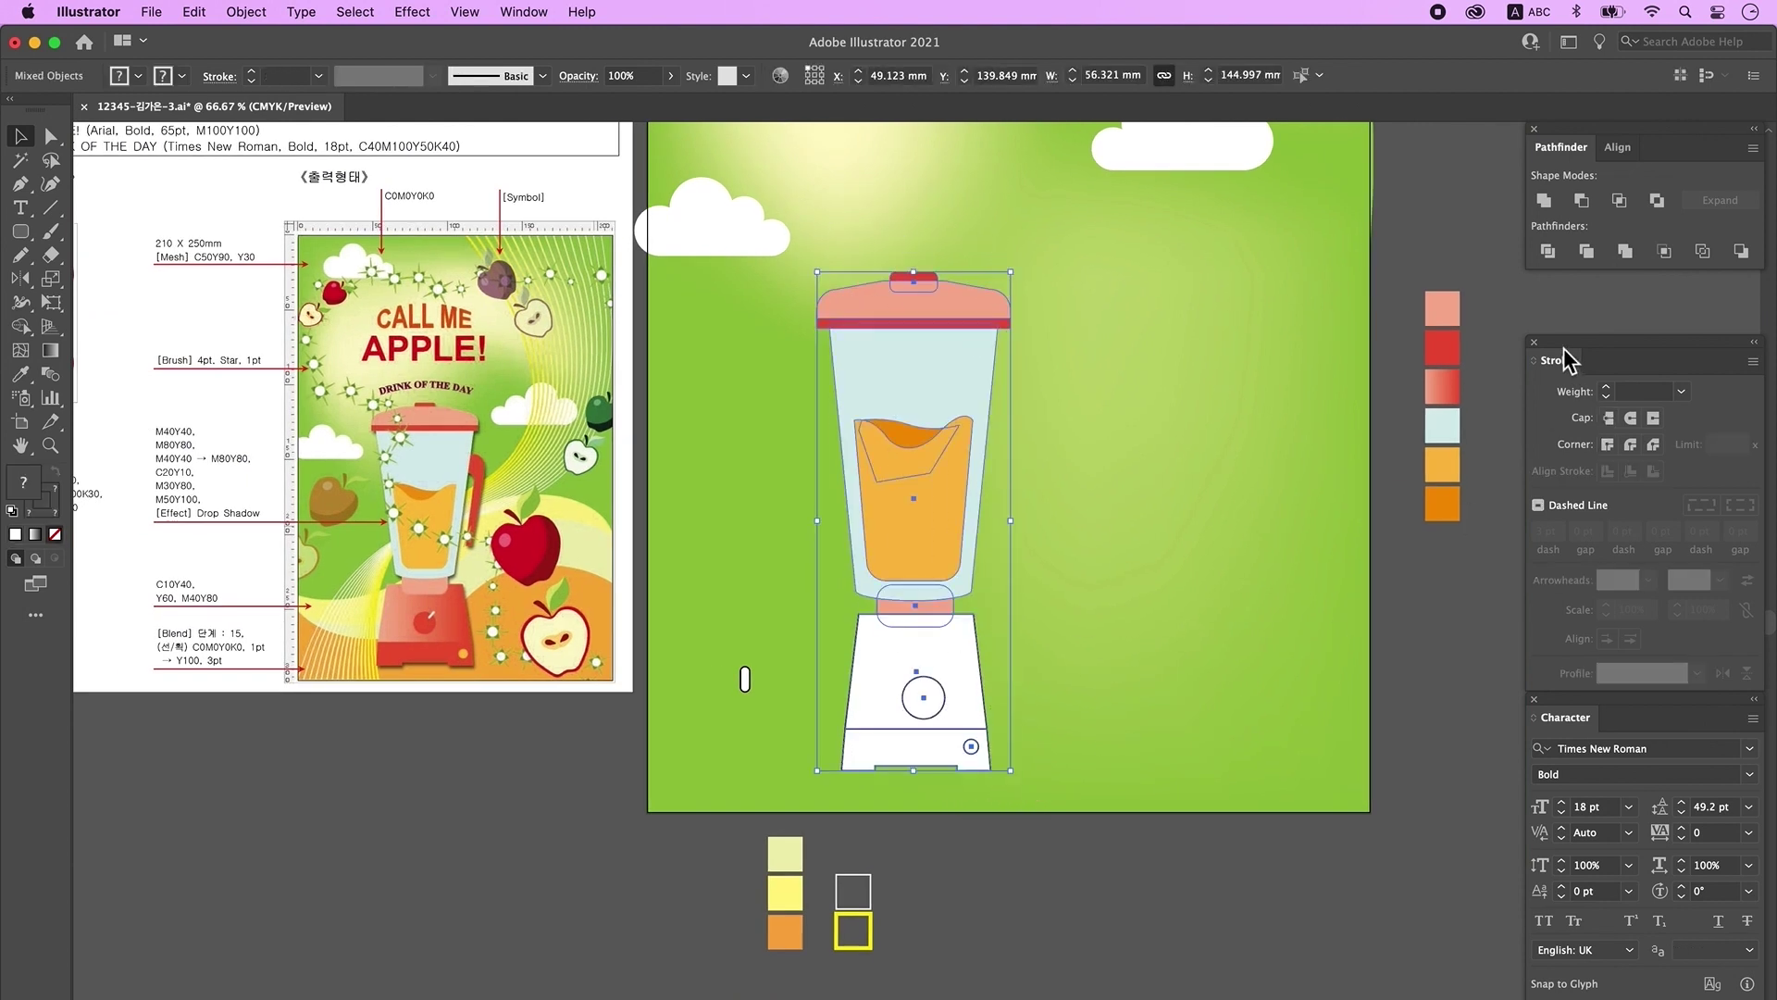
{"action": "left_click", "coordinate": [1618, 148]}
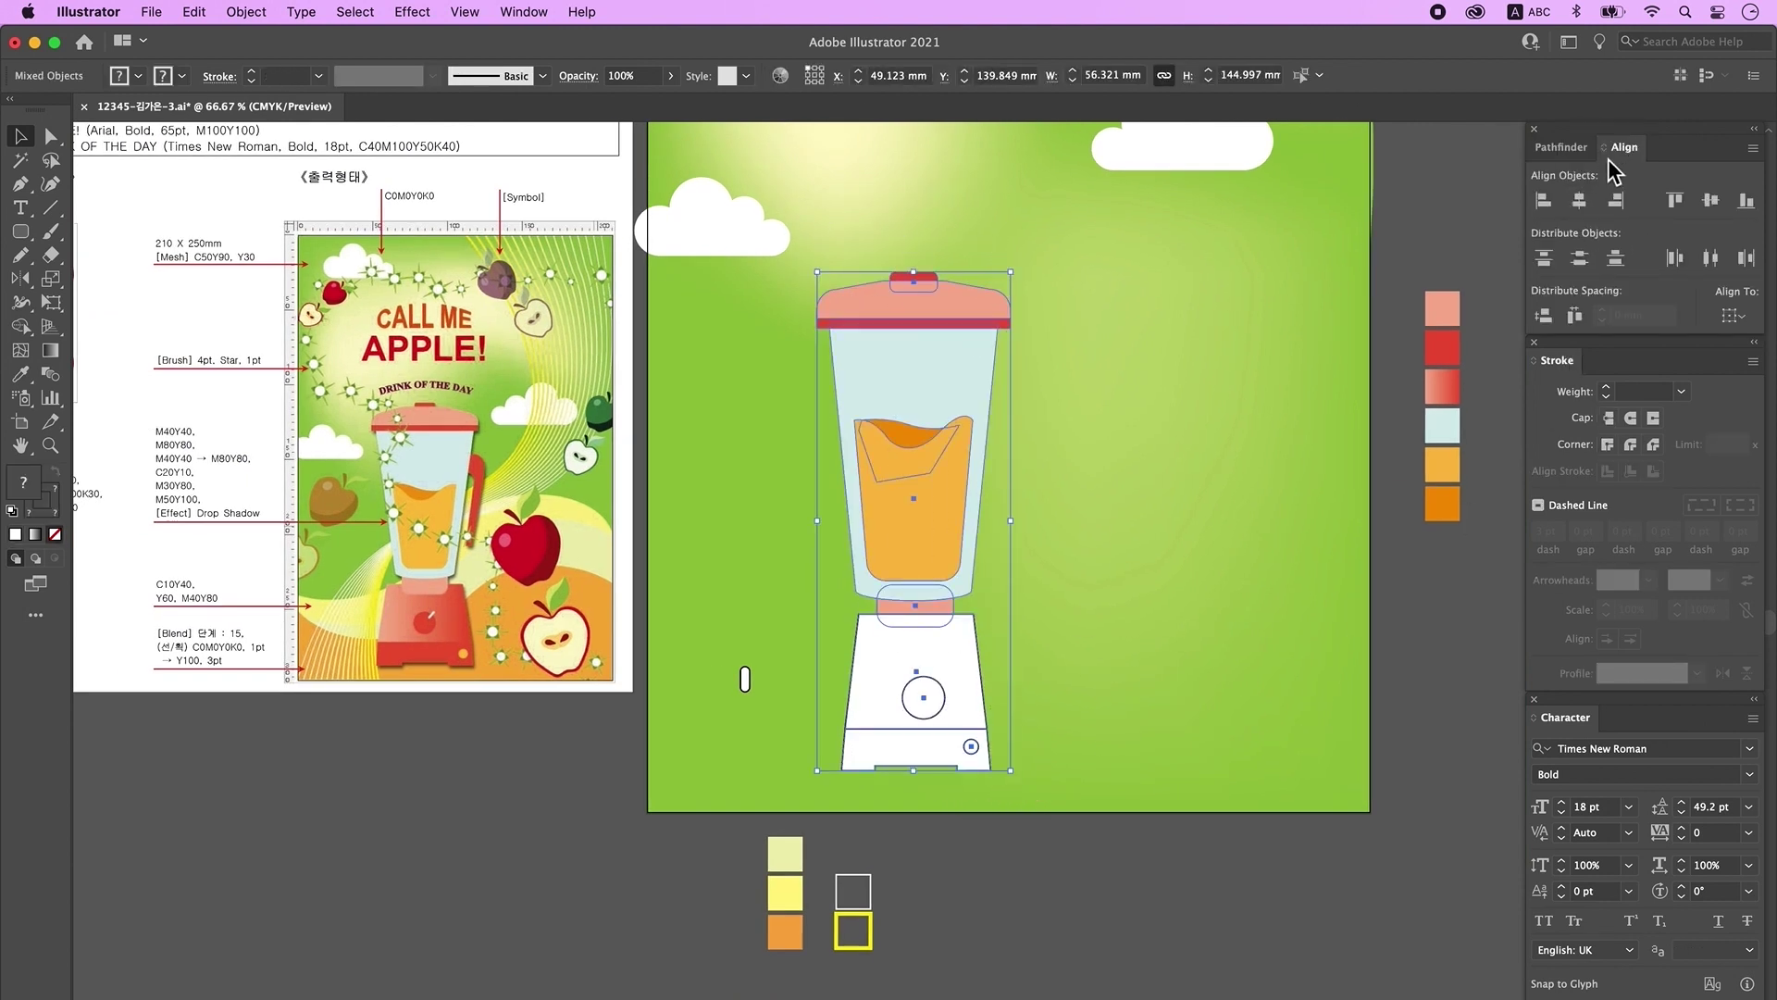
{"action": "left_click", "coordinate": [1580, 202]}
{"action": "left_click", "coordinate": [1124, 699]}
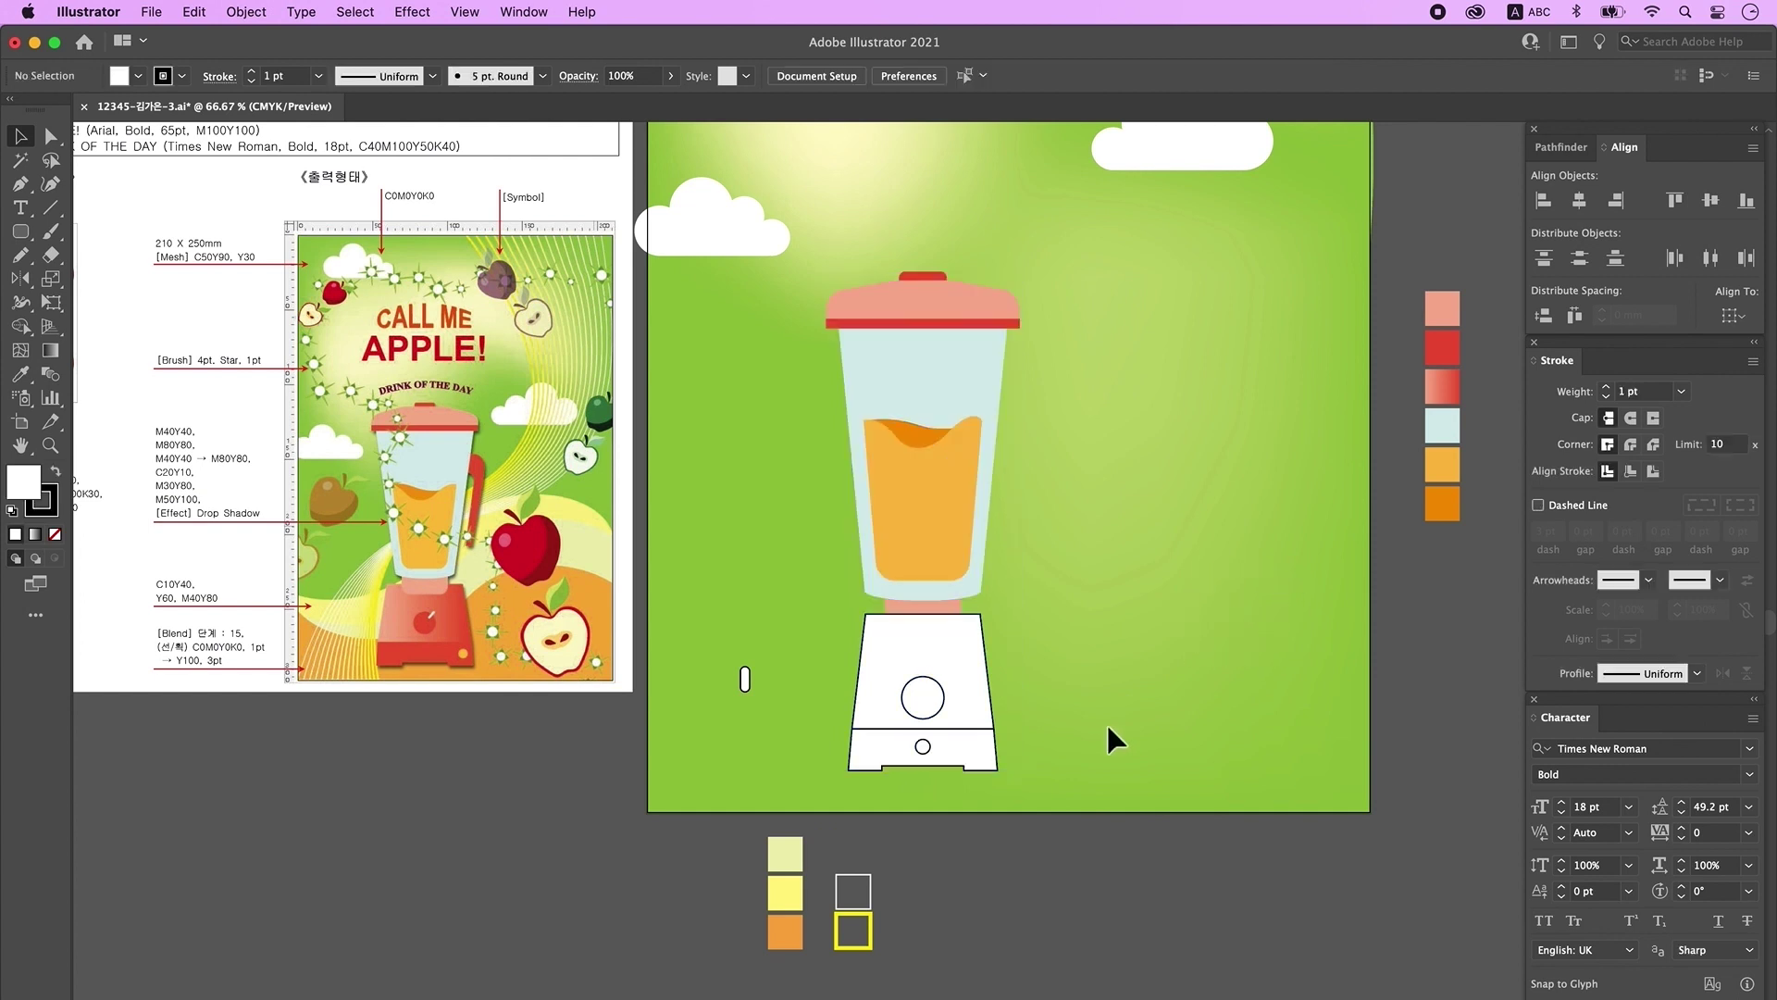
{"action": "left_click_drag", "start_coordinate": [918, 749], "coordinate": [964, 749]}
Step: Apply the swatch colours to the base: red gradient trapezoid, red lower strip and dial, light orange small circle and pale blue lever
{"action": "left_click", "coordinate": [981, 660]}
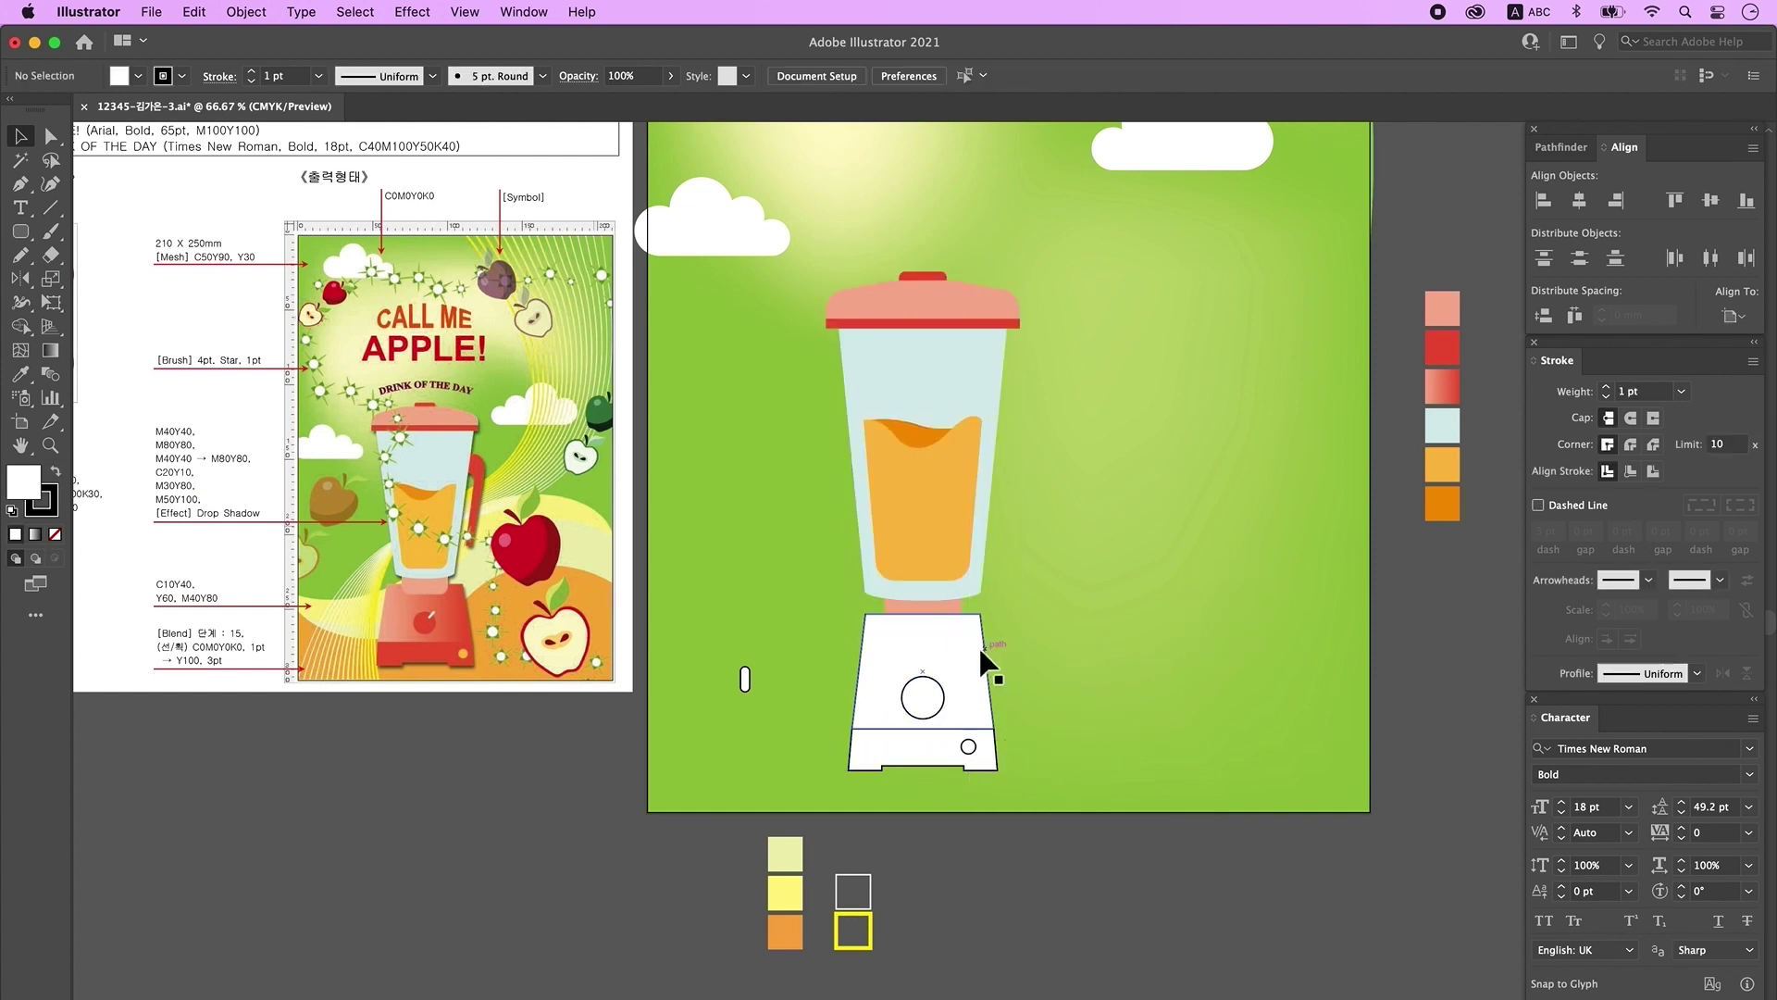
{"action": "key", "text": "i"}
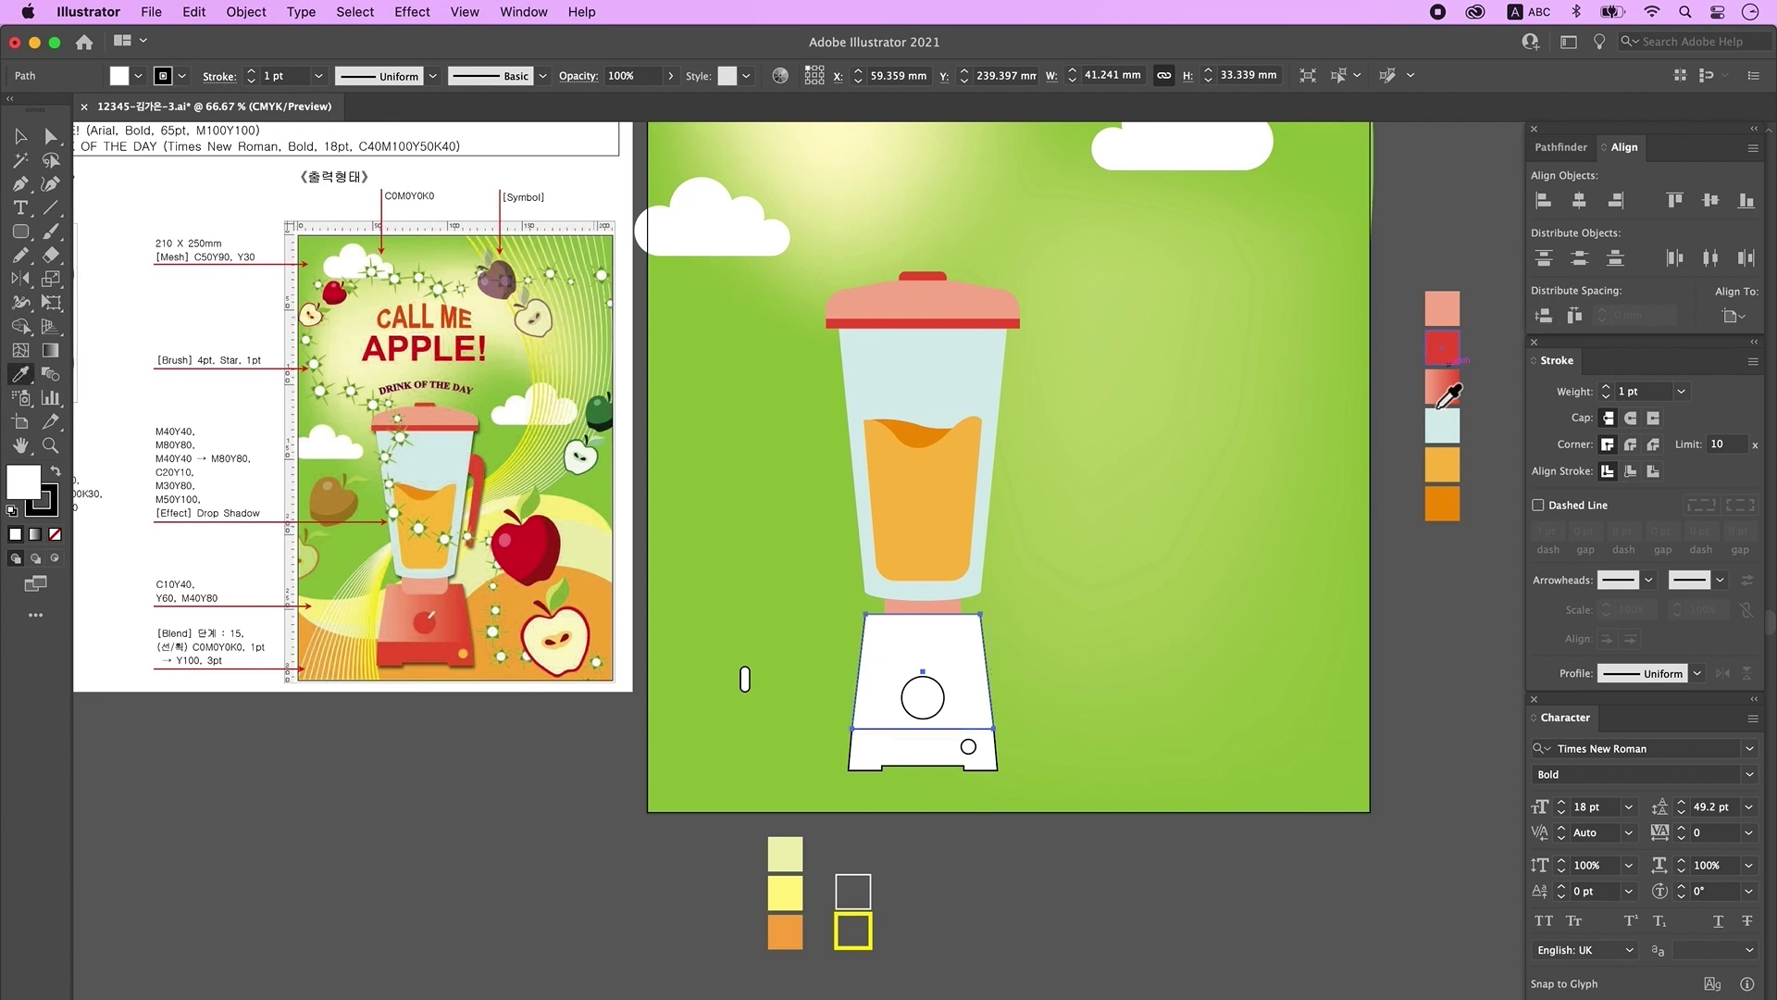
{"action": "left_click", "coordinate": [1442, 387]}
{"action": "left_click", "coordinate": [870, 751], "text": "super"}
{"action": "left_click", "coordinate": [1442, 351]}
{"action": "left_click", "coordinate": [969, 747], "text": "super"}
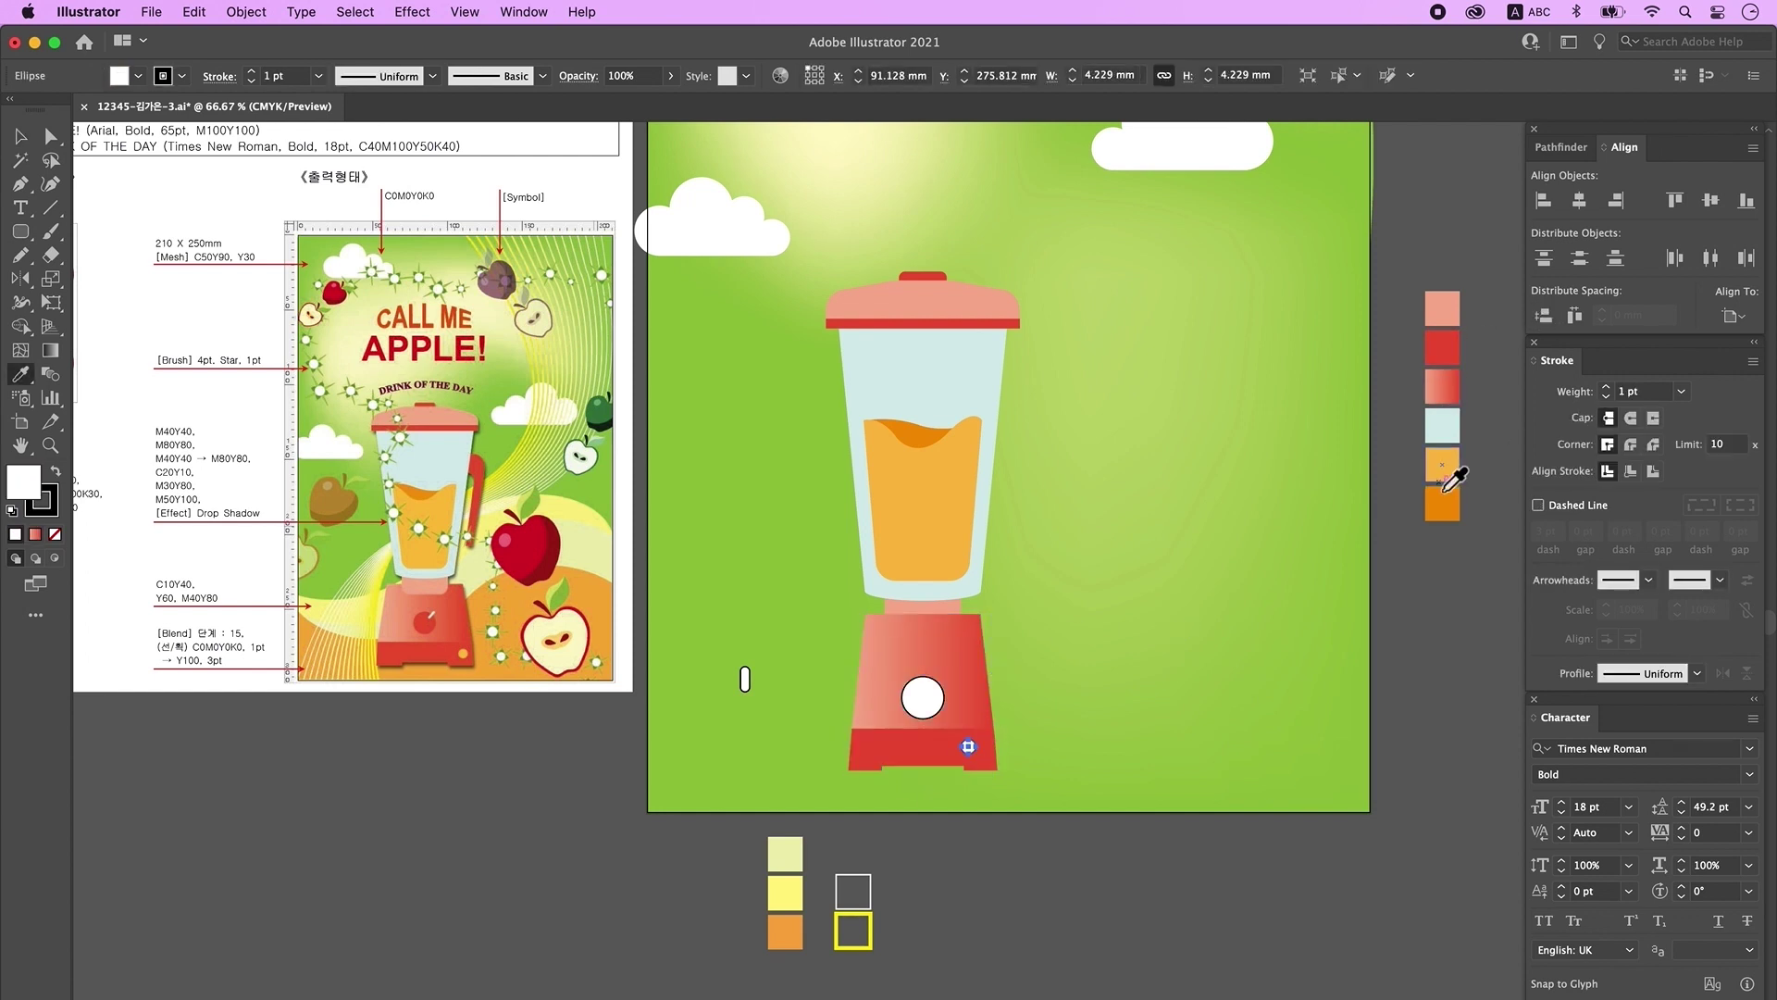
{"action": "left_click", "coordinate": [1442, 470]}
{"action": "left_click", "coordinate": [923, 700], "text": "super"}
{"action": "left_click", "coordinate": [929, 324]}
{"action": "left_click", "coordinate": [745, 679], "text": "super"}
{"action": "left_click", "coordinate": [1456, 431]}
{"action": "key", "text": "v"}
{"action": "left_click", "coordinate": [1101, 736]}
Step: Bring the blender's pink neck in front of the base
{"action": "left_click", "coordinate": [886, 284]}
{"action": "key", "text": "super+shift+bracketright"}
{"action": "left_click", "coordinate": [1122, 677]}
Step: Shorten the blender base slightly by raising its lower parts and the dial, and widen the whole base a little
{"action": "key", "text": "s"}
{"action": "key", "text": "v"}
{"action": "key", "text": "a"}
{"action": "left_click_drag", "start_coordinate": [1022, 786], "coordinate": [834, 659]}
{"action": "left_click_drag", "start_coordinate": [920, 728], "coordinate": [920, 713]}
{"action": "left_click", "coordinate": [1152, 698]}
{"action": "key", "text": "v"}
{"action": "left_click_drag", "start_coordinate": [1020, 782], "coordinate": [834, 667]}
{"action": "left_click_drag", "start_coordinate": [924, 756], "coordinate": [925, 764]}
{"action": "left_click", "coordinate": [1163, 726]}
Step: Place the pale blue lever on the red dial and rotate it diagonally toward the upper right
{"action": "left_click_drag", "start_coordinate": [745, 678], "coordinate": [937, 671]}
{"action": "left_click_drag", "start_coordinate": [930, 648], "coordinate": [949, 651]}
{"action": "left_click", "coordinate": [1116, 754]}
Step: Draw a white rounded rectangle about 39.8 by 53 mm with 7.4 mm corners, and duplicate it slightly lower to the left
{"action": "key", "text": "m"}
{"action": "key", "text": "d"}
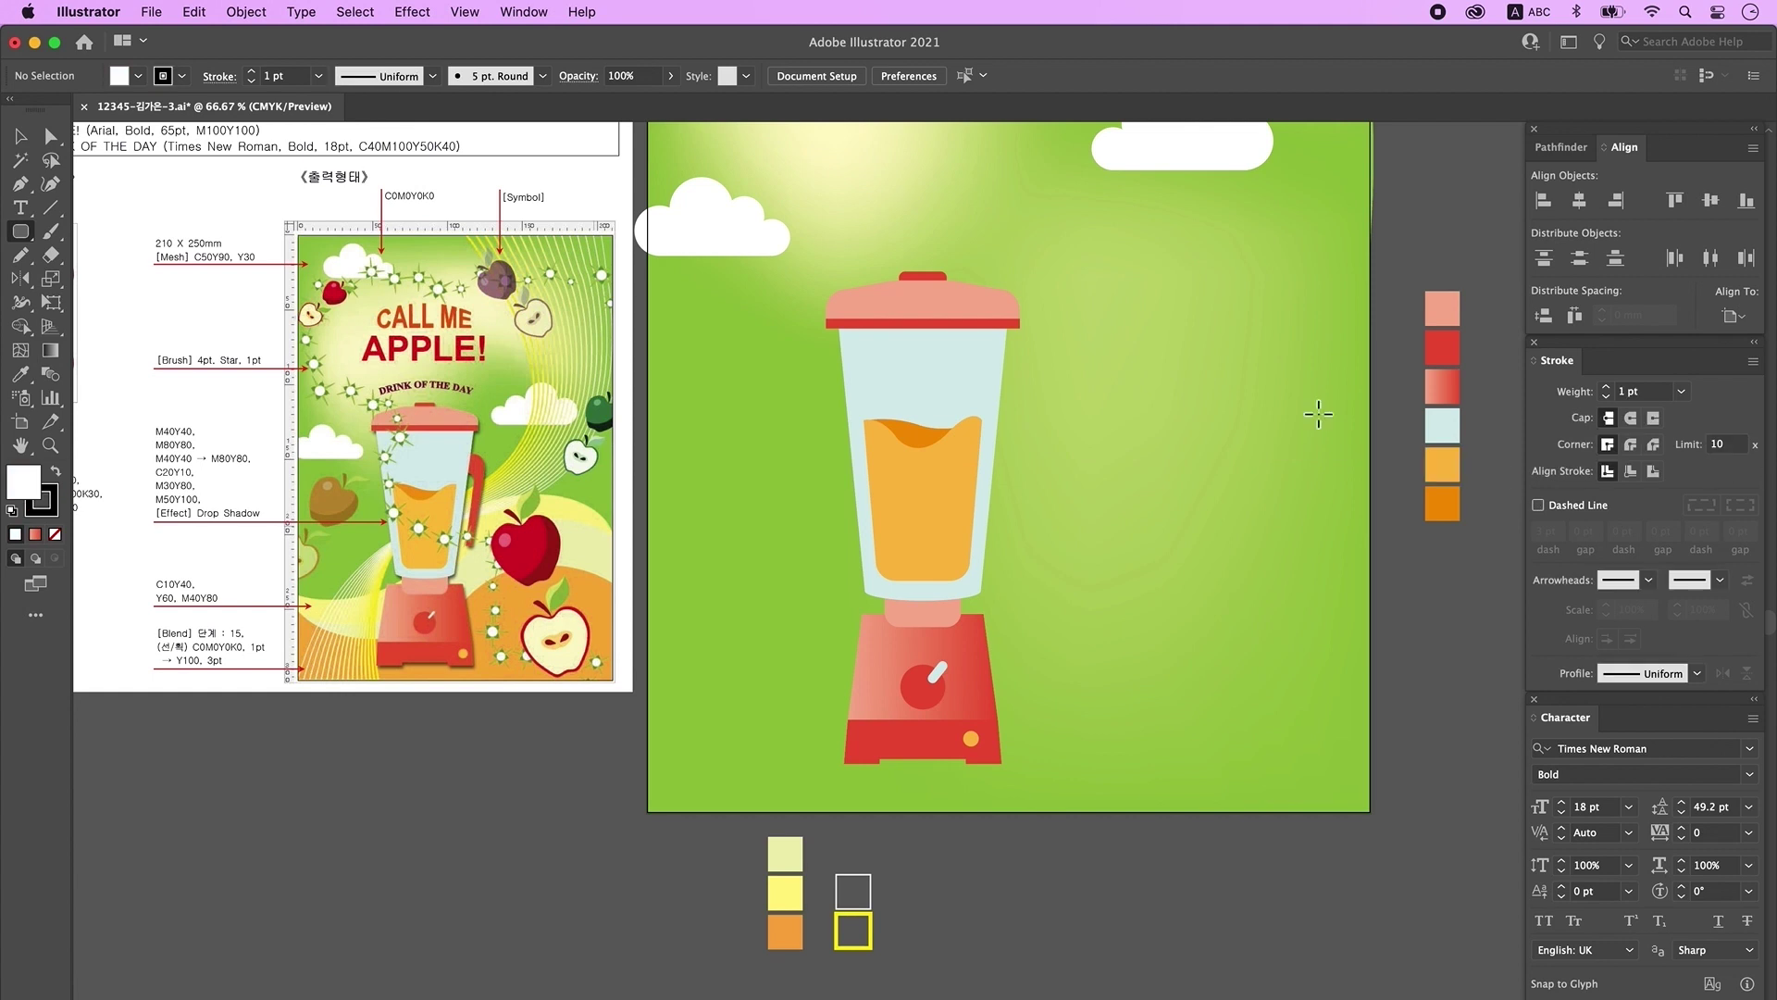
{"action": "left_click_drag", "start_coordinate": [1080, 380], "coordinate": [1223, 569]}
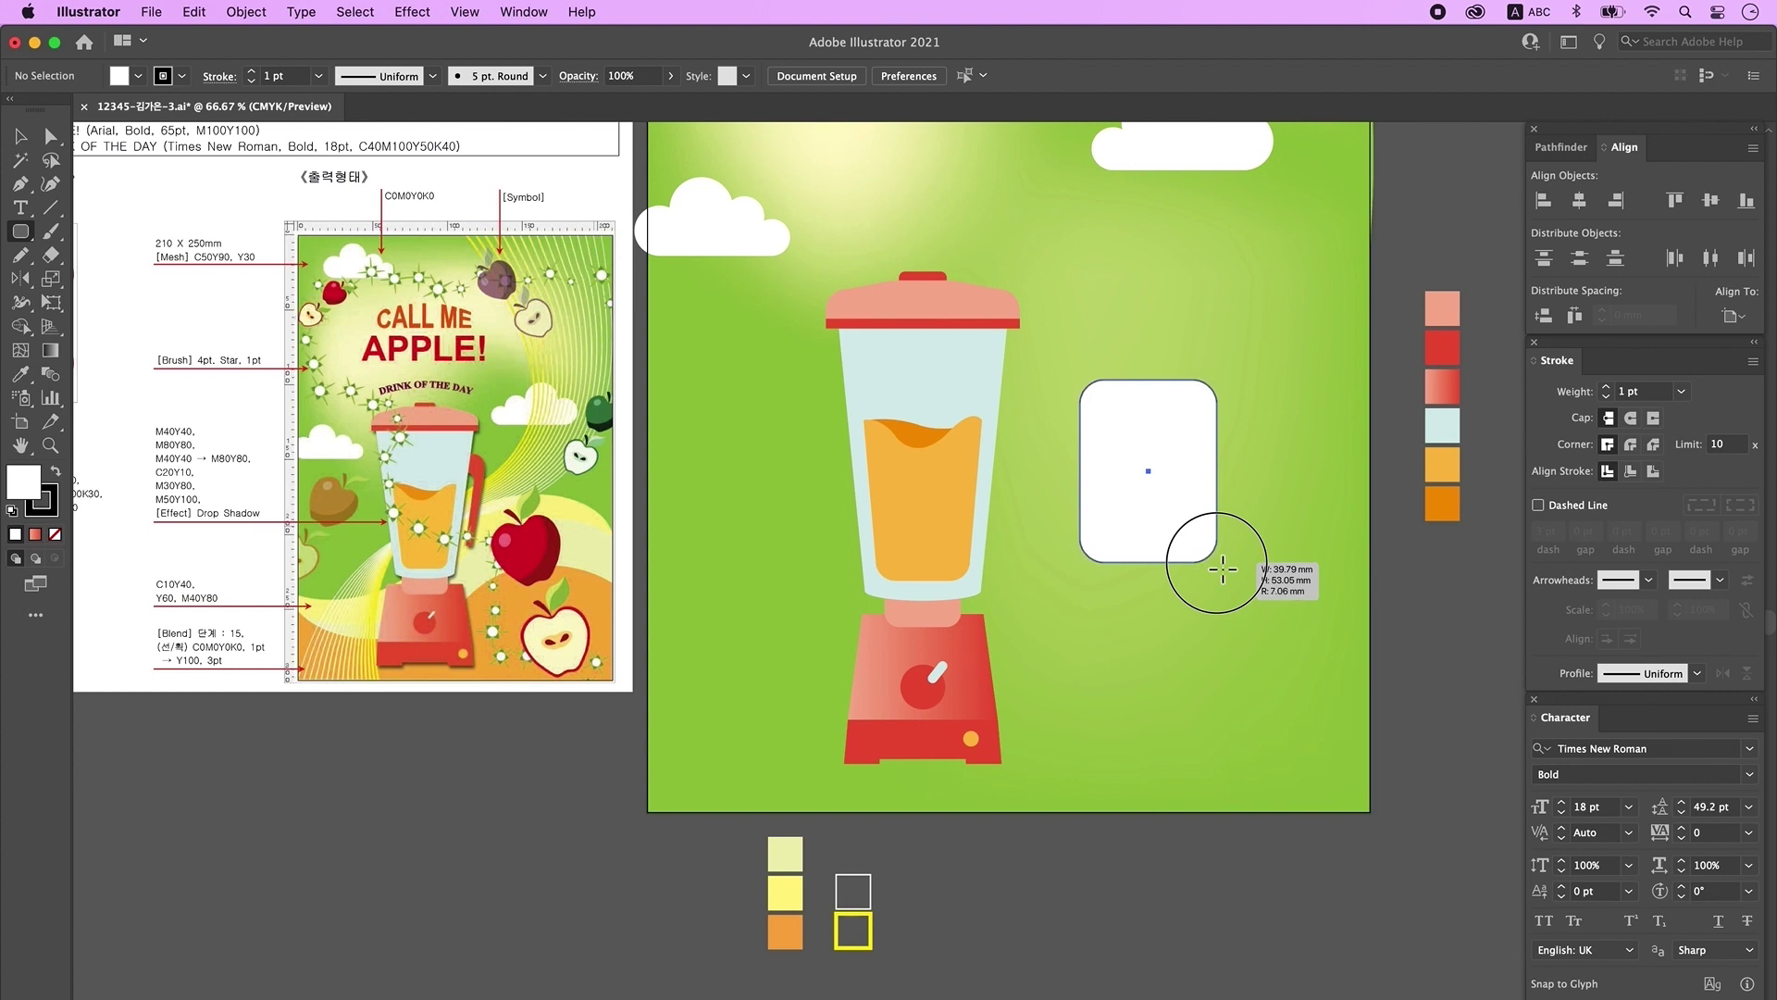
{"action": "left_click_drag", "start_coordinate": [1222, 569], "coordinate": [1223, 568]}
{"action": "key", "text": "v"}
{"action": "left_click_drag", "start_coordinate": [1158, 508], "coordinate": [1148, 508]}
{"action": "scroll", "coordinate": [1165, 445], "scroll_direction": "down", "scroll_amount": 1}
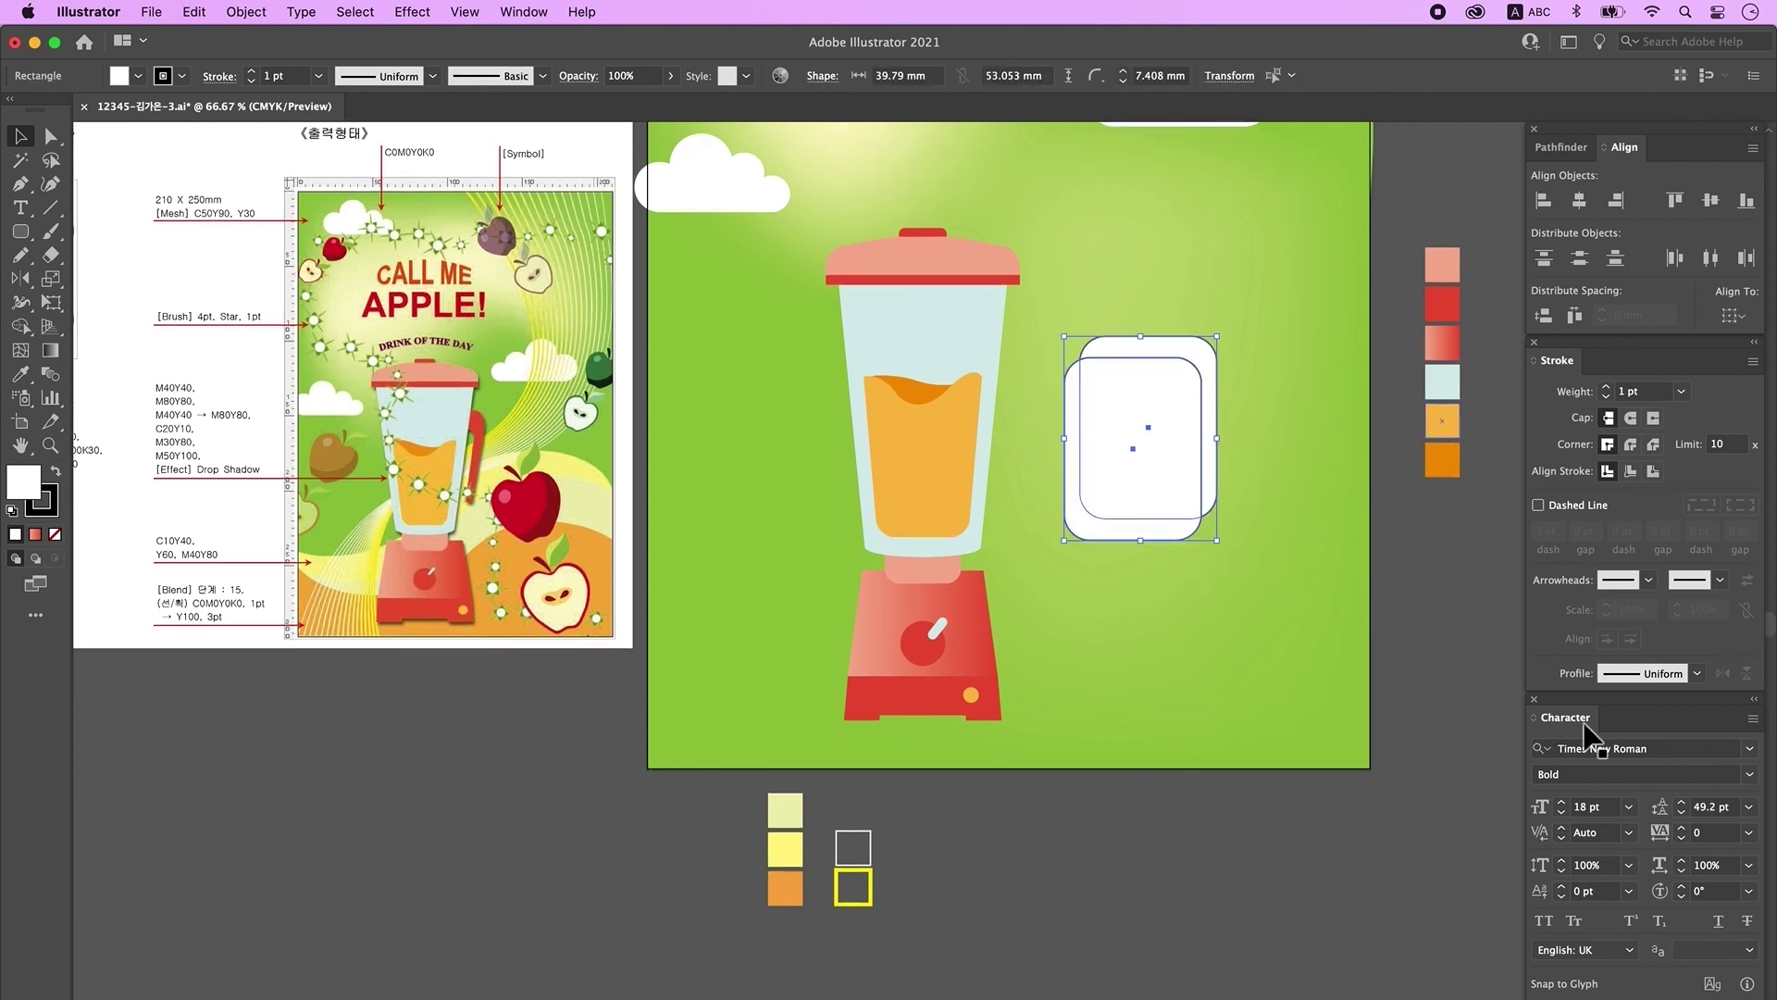
Step: Divide the two overlapping rounded rectangles, ungroup them and delete everything except the upper-right corner band
{"action": "left_click", "coordinate": [1561, 147]}
{"action": "left_click", "coordinate": [1547, 251]}
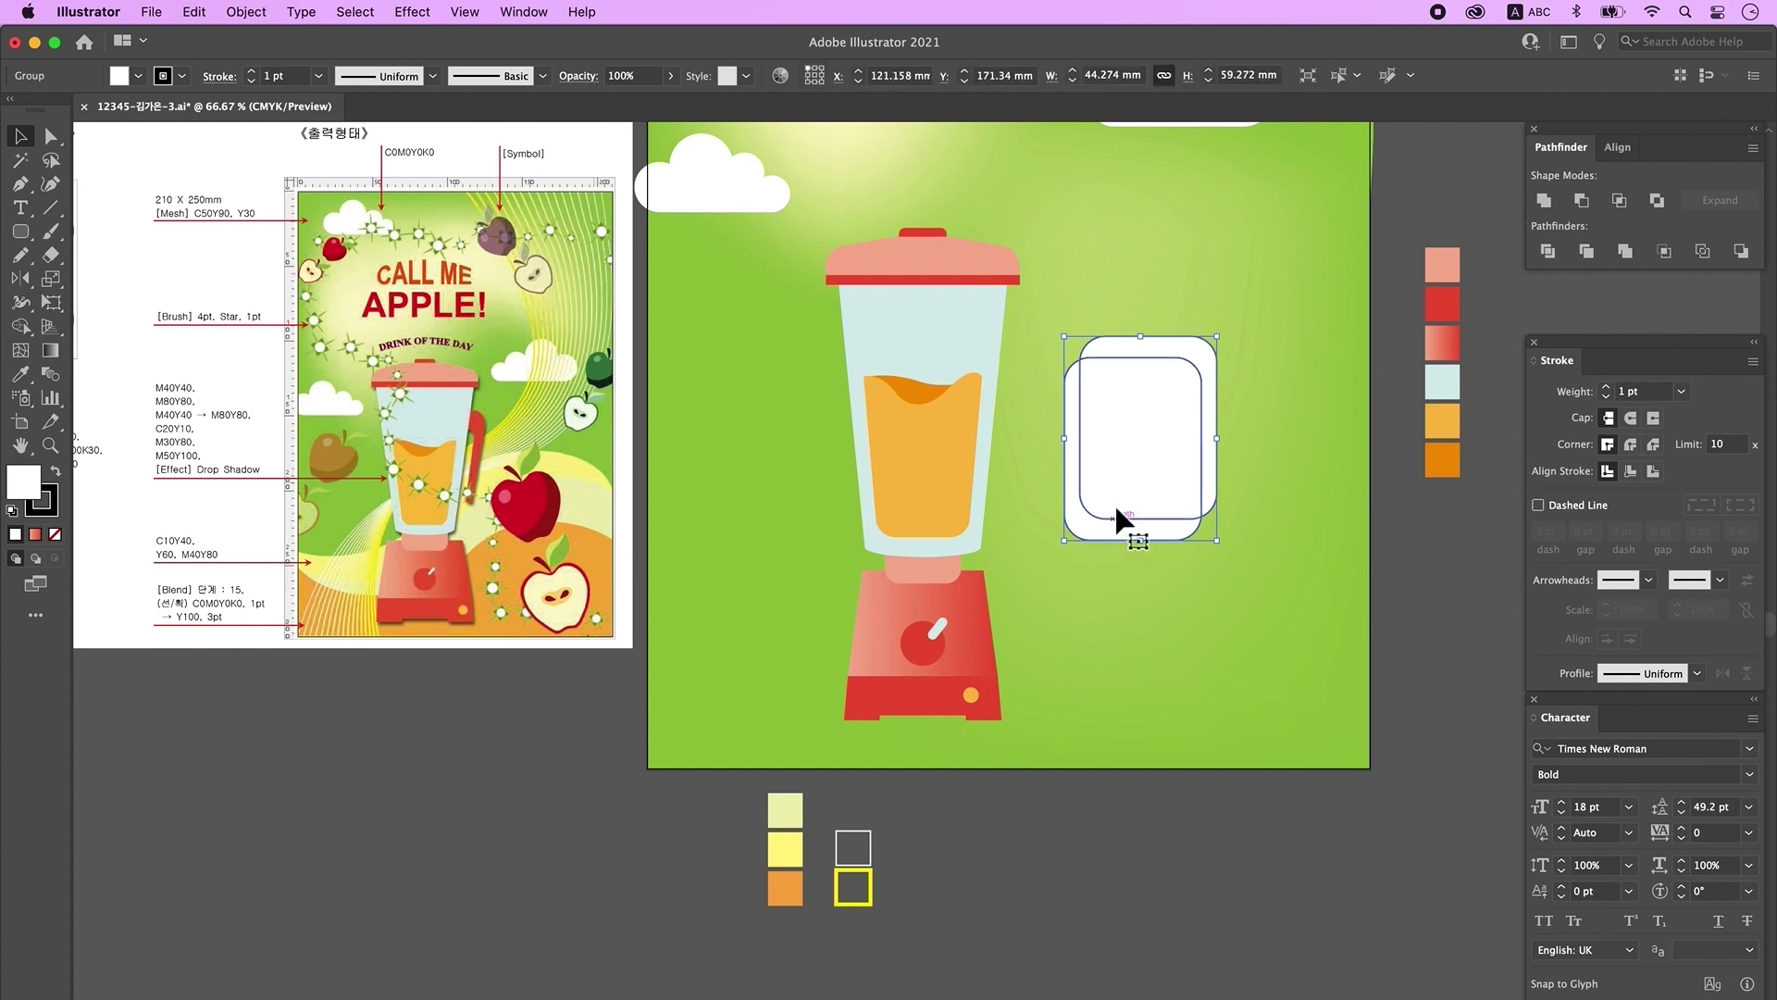
{"action": "right_click", "coordinate": [1148, 418]}
{"action": "left_click", "coordinate": [1183, 629]}
{"action": "left_click", "coordinate": [1217, 537]}
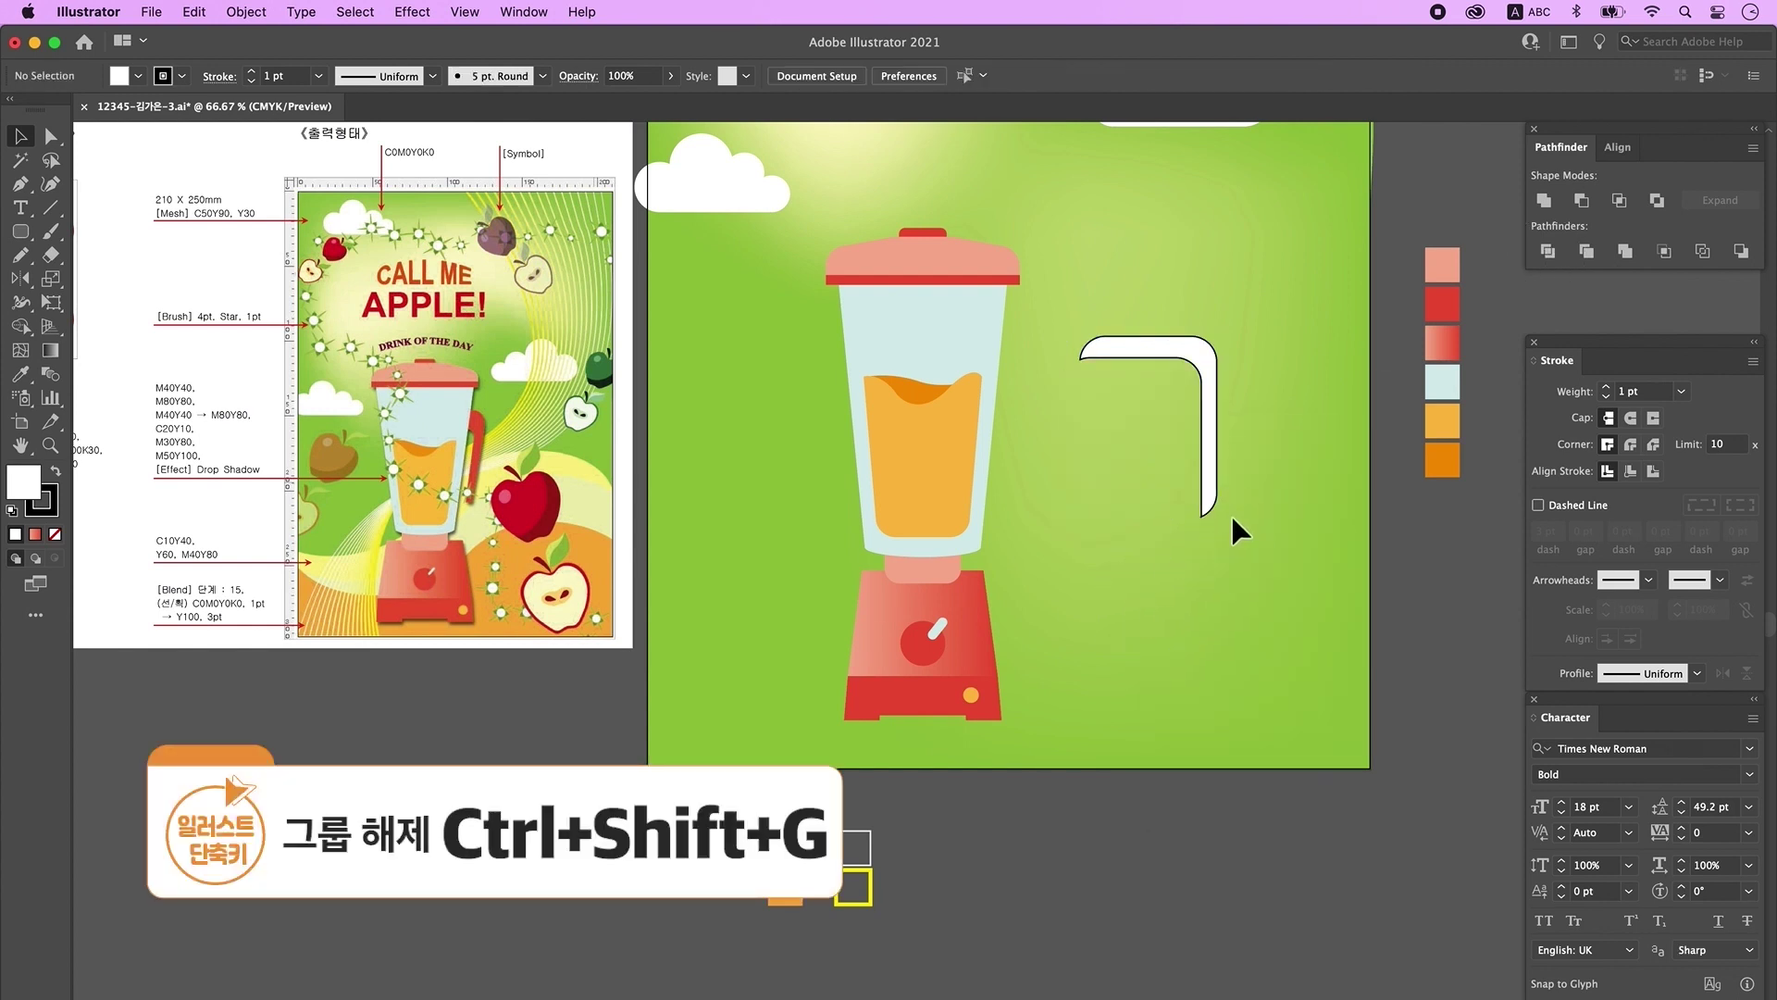
Step: Move the corner band onto the right side of the jar as a handle and colour it with the red swatch
{"action": "left_click", "coordinate": [1208, 379]}
{"action": "left_click_drag", "start_coordinate": [1198, 351], "coordinate": [1021, 327]}
{"action": "scroll", "coordinate": [1062, 565], "scroll_direction": "up", "scroll_amount": 2}
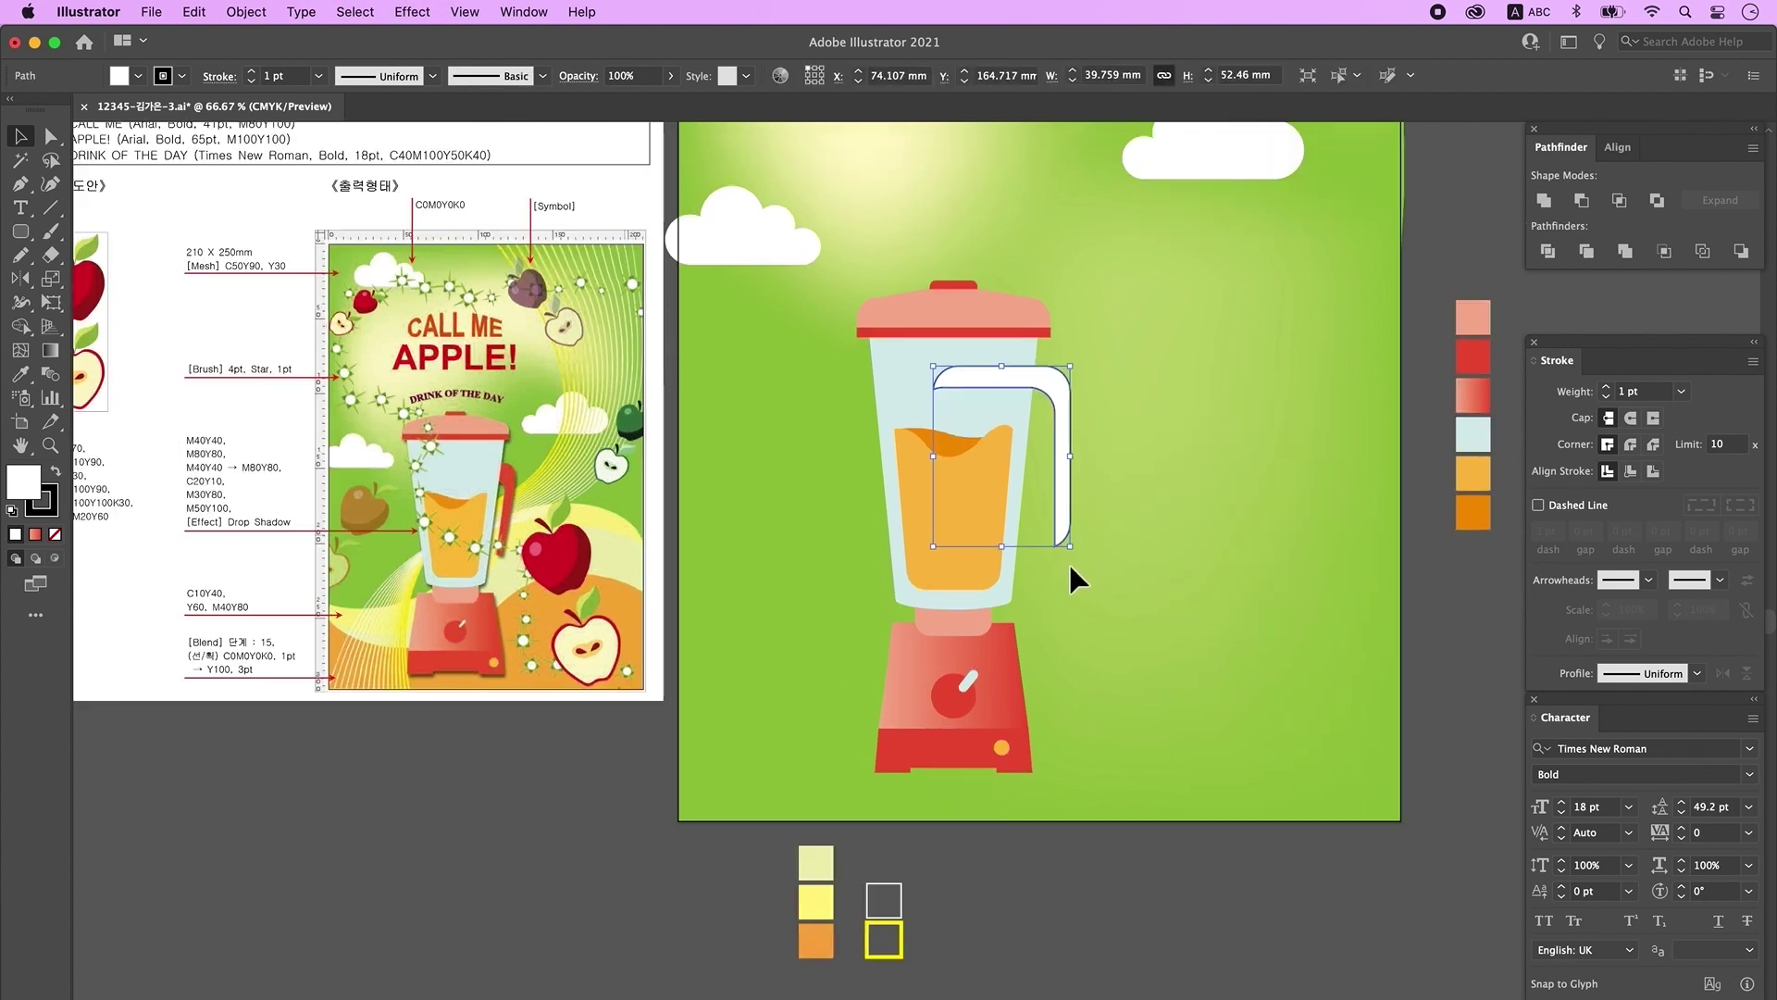
{"action": "key", "text": "i"}
{"action": "left_click", "coordinate": [1473, 364]}
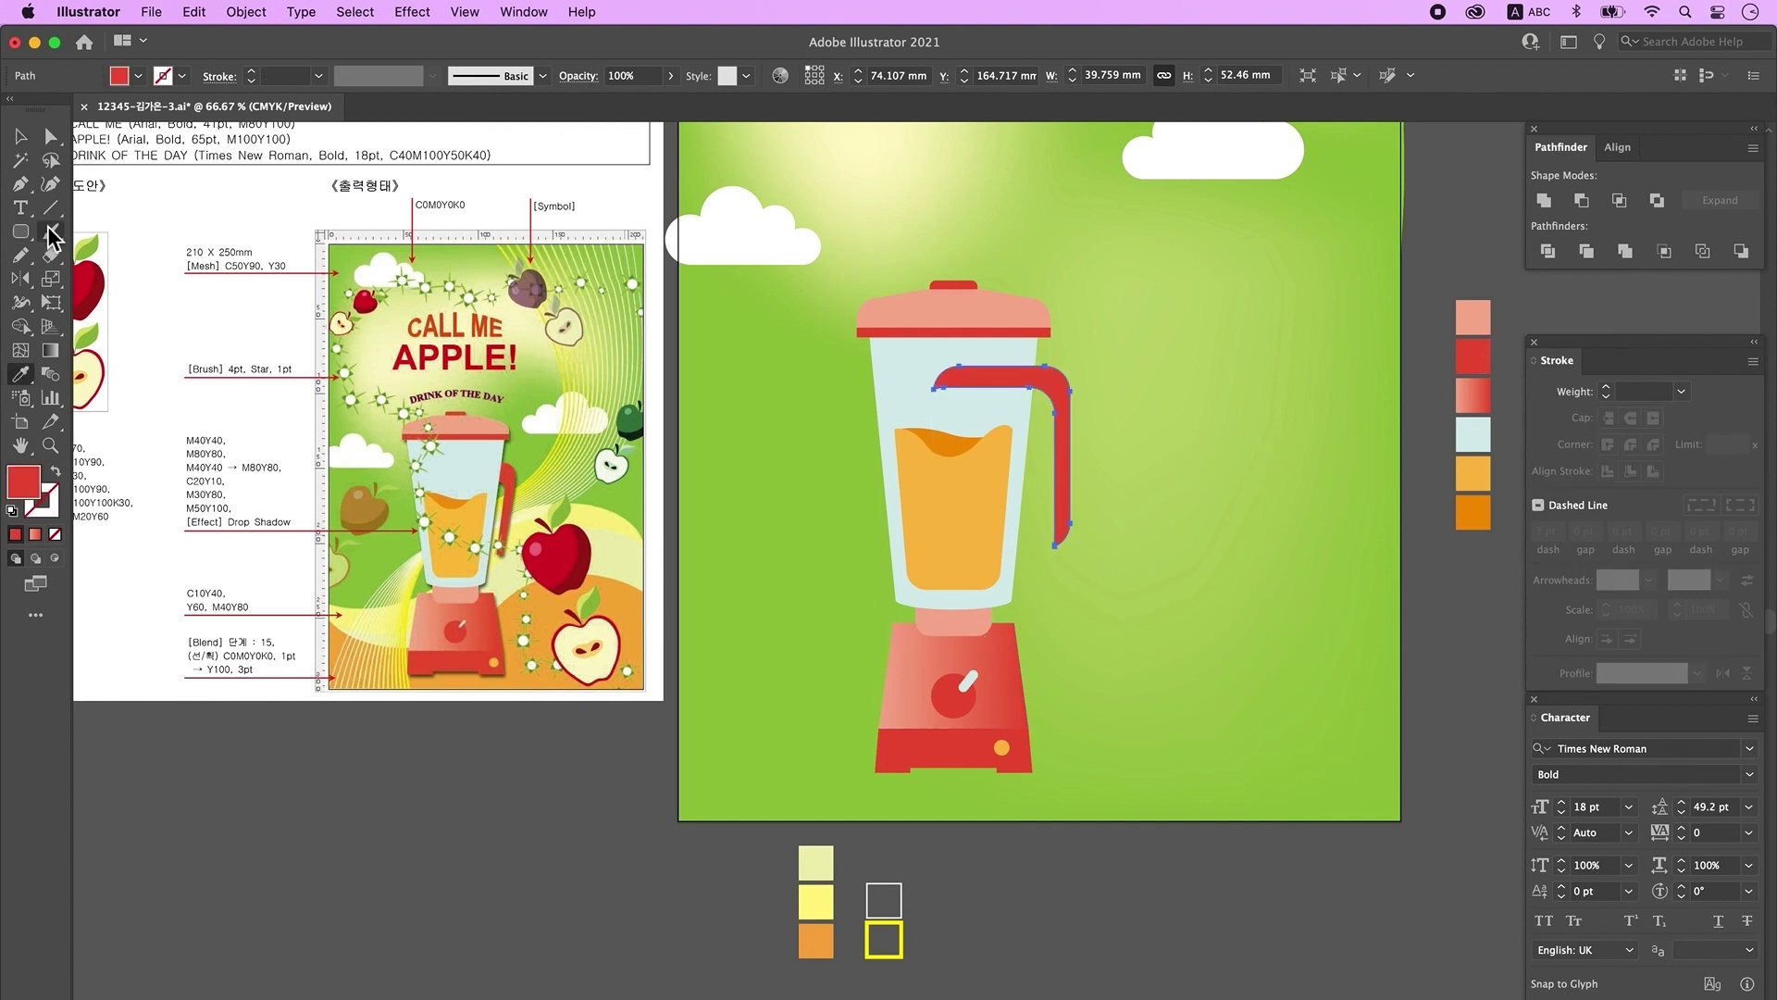
Step: Adjust the handle's placement beside the jar and bring the other blender parts in front of it
{"action": "left_click", "coordinate": [20, 136]}
{"action": "left_click", "coordinate": [1077, 496]}
{"action": "left_click_drag", "start_coordinate": [1064, 507], "coordinate": [1084, 501]}
{"action": "left_click_drag", "start_coordinate": [873, 249], "coordinate": [950, 746]}
{"action": "key", "text": "super+shift+]"}
{"action": "left_click", "coordinate": [1084, 491]}
Step: Tilt the handle inward to follow the jar's side and nudge its lower end points upward
{"action": "left_click_drag", "start_coordinate": [1099, 547], "coordinate": [1046, 535]}
{"action": "left_click", "coordinate": [1050, 539], "text": "super"}
{"action": "left_click_drag", "start_coordinate": [1109, 403], "coordinate": [1102, 411]}
{"action": "key", "text": "a"}
{"action": "left_click", "coordinate": [1095, 651]}
{"action": "left_click_drag", "start_coordinate": [1061, 670], "coordinate": [1108, 630]}
{"action": "key", "text": "Up"}
{"action": "key", "text": "Up"}
{"action": "key", "text": "Up"}
{"action": "left_click", "coordinate": [1182, 674]}
Step: Select all the blender's parts, including the handle, and group them
{"action": "left_click", "coordinate": [1190, 648], "text": "alt+super"}
{"action": "left_click", "coordinate": [1185, 642], "text": "alt+super"}
{"action": "left_click_drag", "start_coordinate": [985, 671], "coordinate": [1320, 695]}
{"action": "key", "text": "v"}
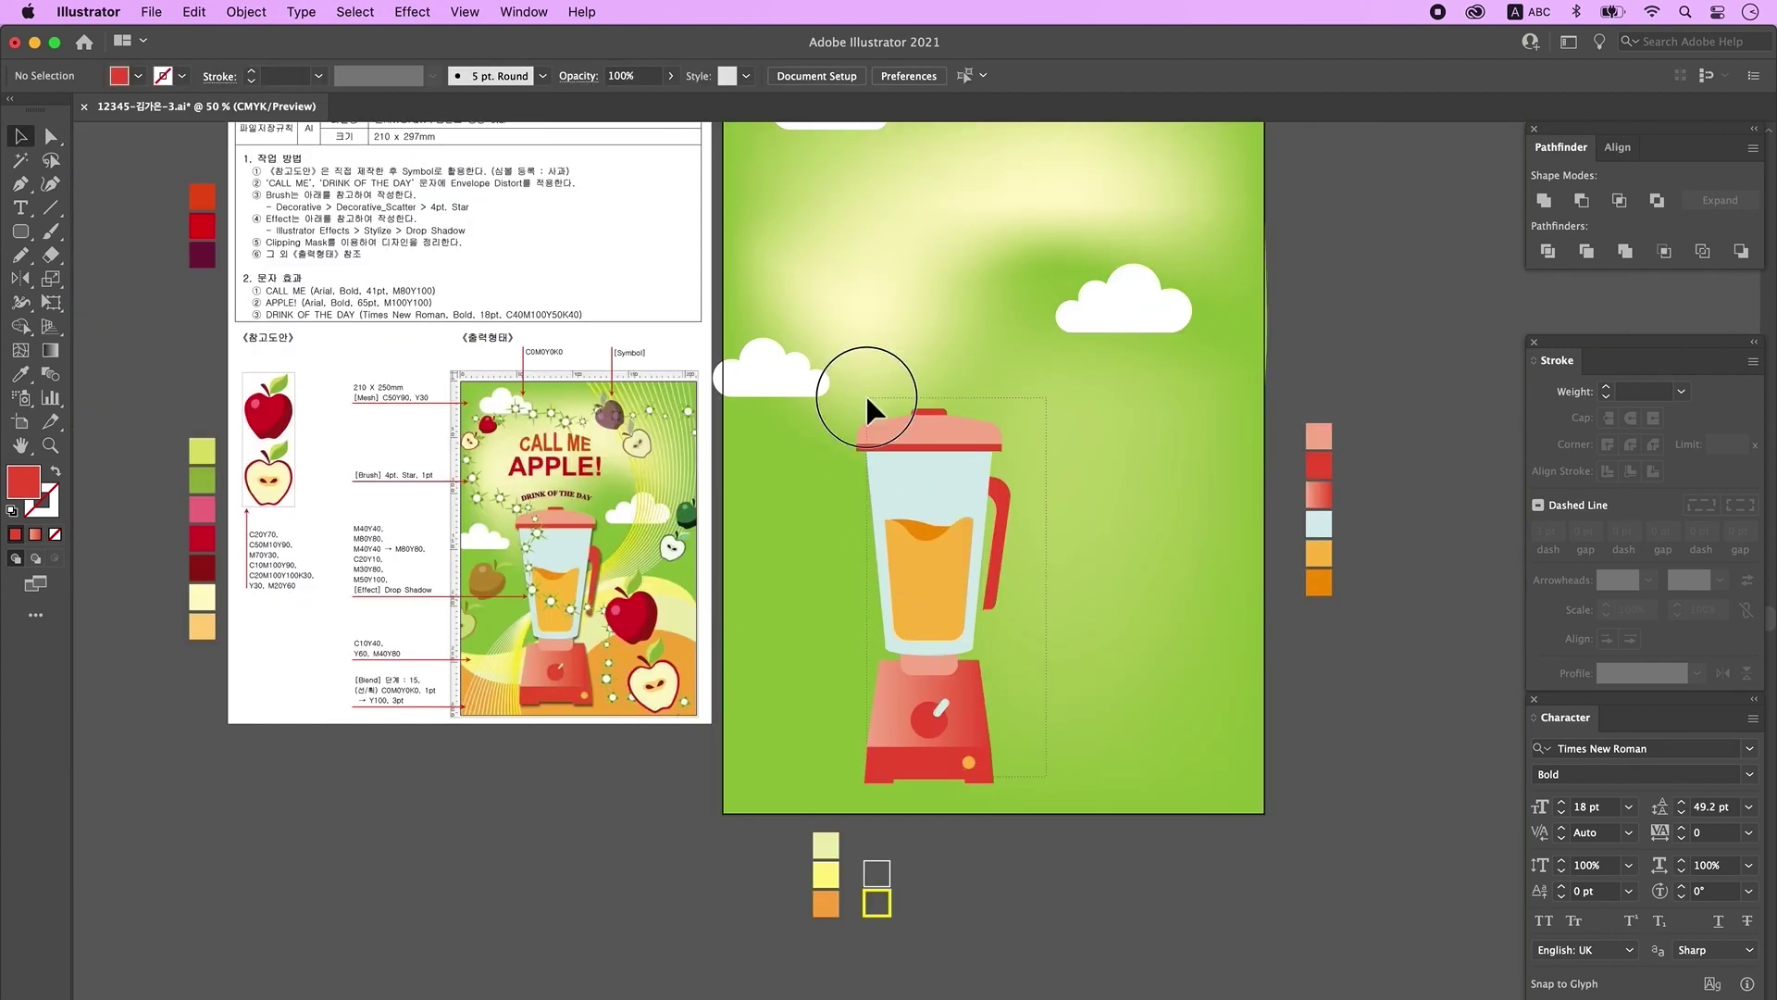
{"action": "left_click_drag", "start_coordinate": [864, 393], "coordinate": [935, 476]}
{"action": "right_click", "coordinate": [934, 475]}
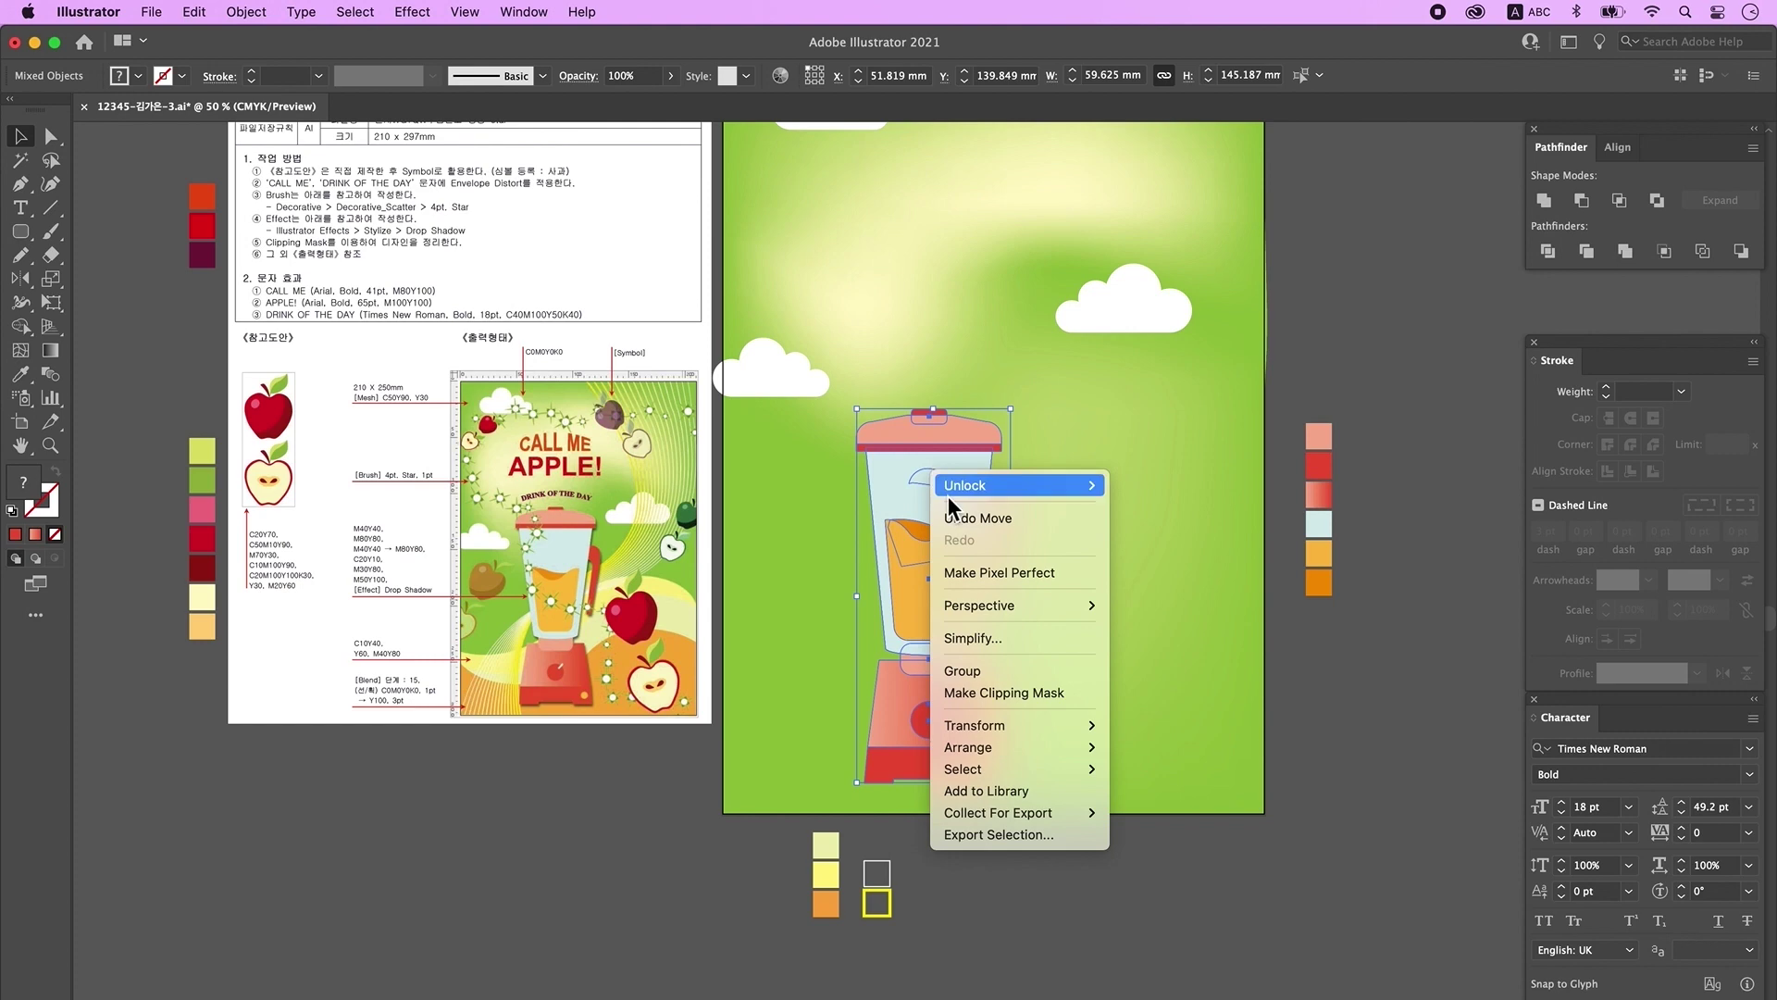
{"action": "left_click", "coordinate": [998, 676]}
{"action": "scroll", "coordinate": [1247, 677], "scroll_direction": "up", "scroll_amount": 3}
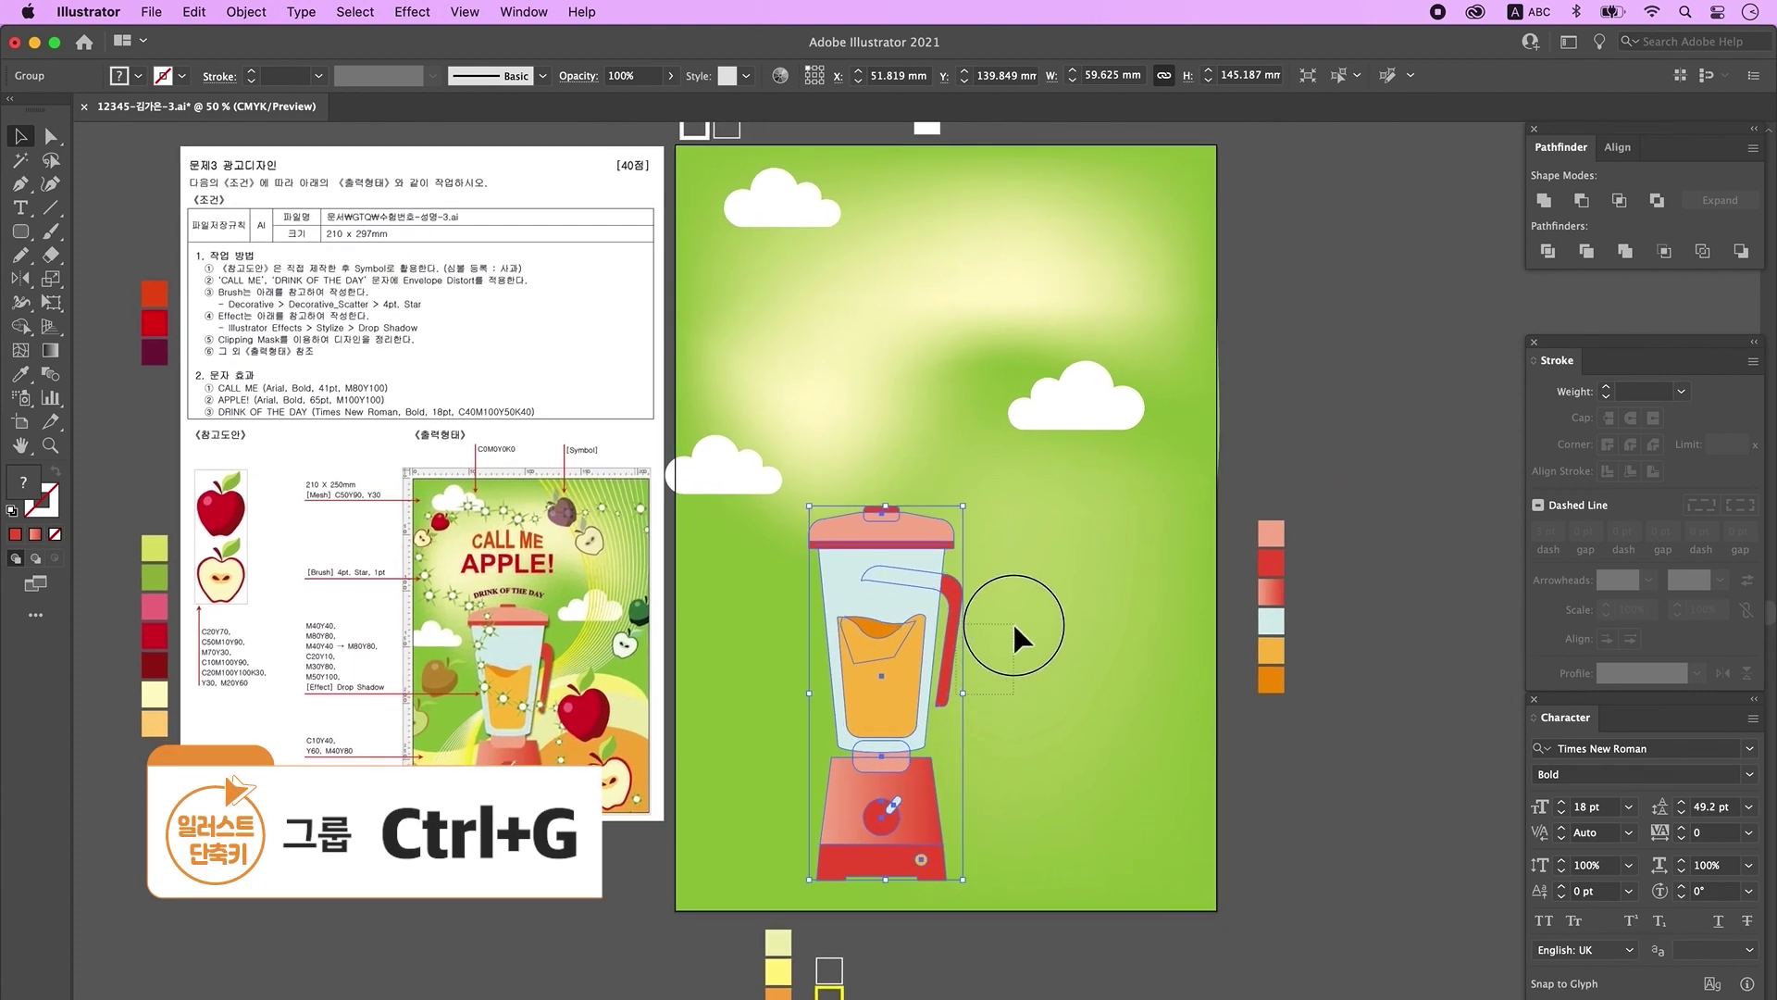
Step: Enlarge the blender group and centre it in the lower part of the poster
{"action": "left_click_drag", "start_coordinate": [856, 637], "coordinate": [898, 618]}
{"action": "left_click_drag", "start_coordinate": [931, 491], "coordinate": [933, 434]}
{"action": "left_click_drag", "start_coordinate": [930, 748], "coordinate": [930, 765]}
{"action": "left_click_drag", "start_coordinate": [932, 452], "coordinate": [932, 420]}
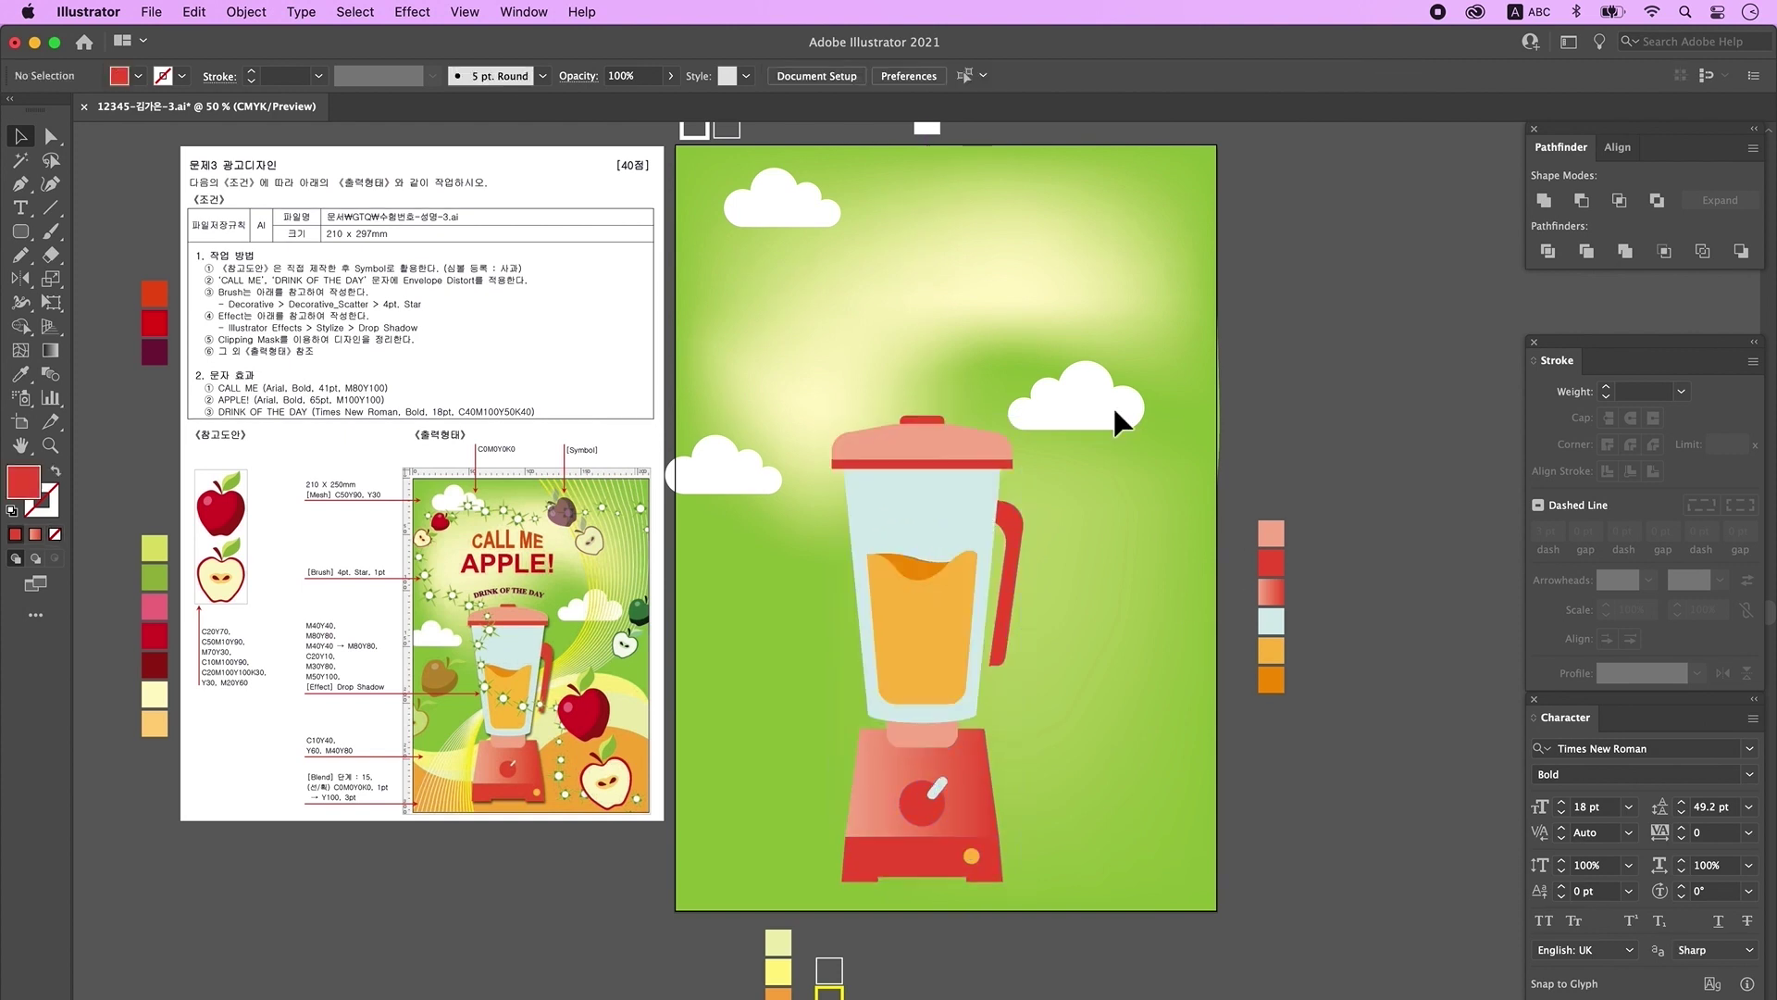
Step: Shift the left cloud slightly down and the right cloud to the right, and enlarge the blender to about 76.4 by 186 mm
{"action": "left_click", "coordinate": [1203, 571]}
{"action": "left_click_drag", "start_coordinate": [725, 470], "coordinate": [725, 484]}
{"action": "left_click_drag", "start_coordinate": [1083, 403], "coordinate": [1107, 402]}
{"action": "left_click", "coordinate": [1137, 572]}
{"action": "left_click", "coordinate": [931, 629]}
{"action": "left_click_drag", "start_coordinate": [929, 416], "coordinate": [929, 401]}
{"action": "scroll", "coordinate": [1079, 654], "scroll_direction": "up", "scroll_amount": 1}
{"action": "left_click", "coordinate": [1029, 737]}
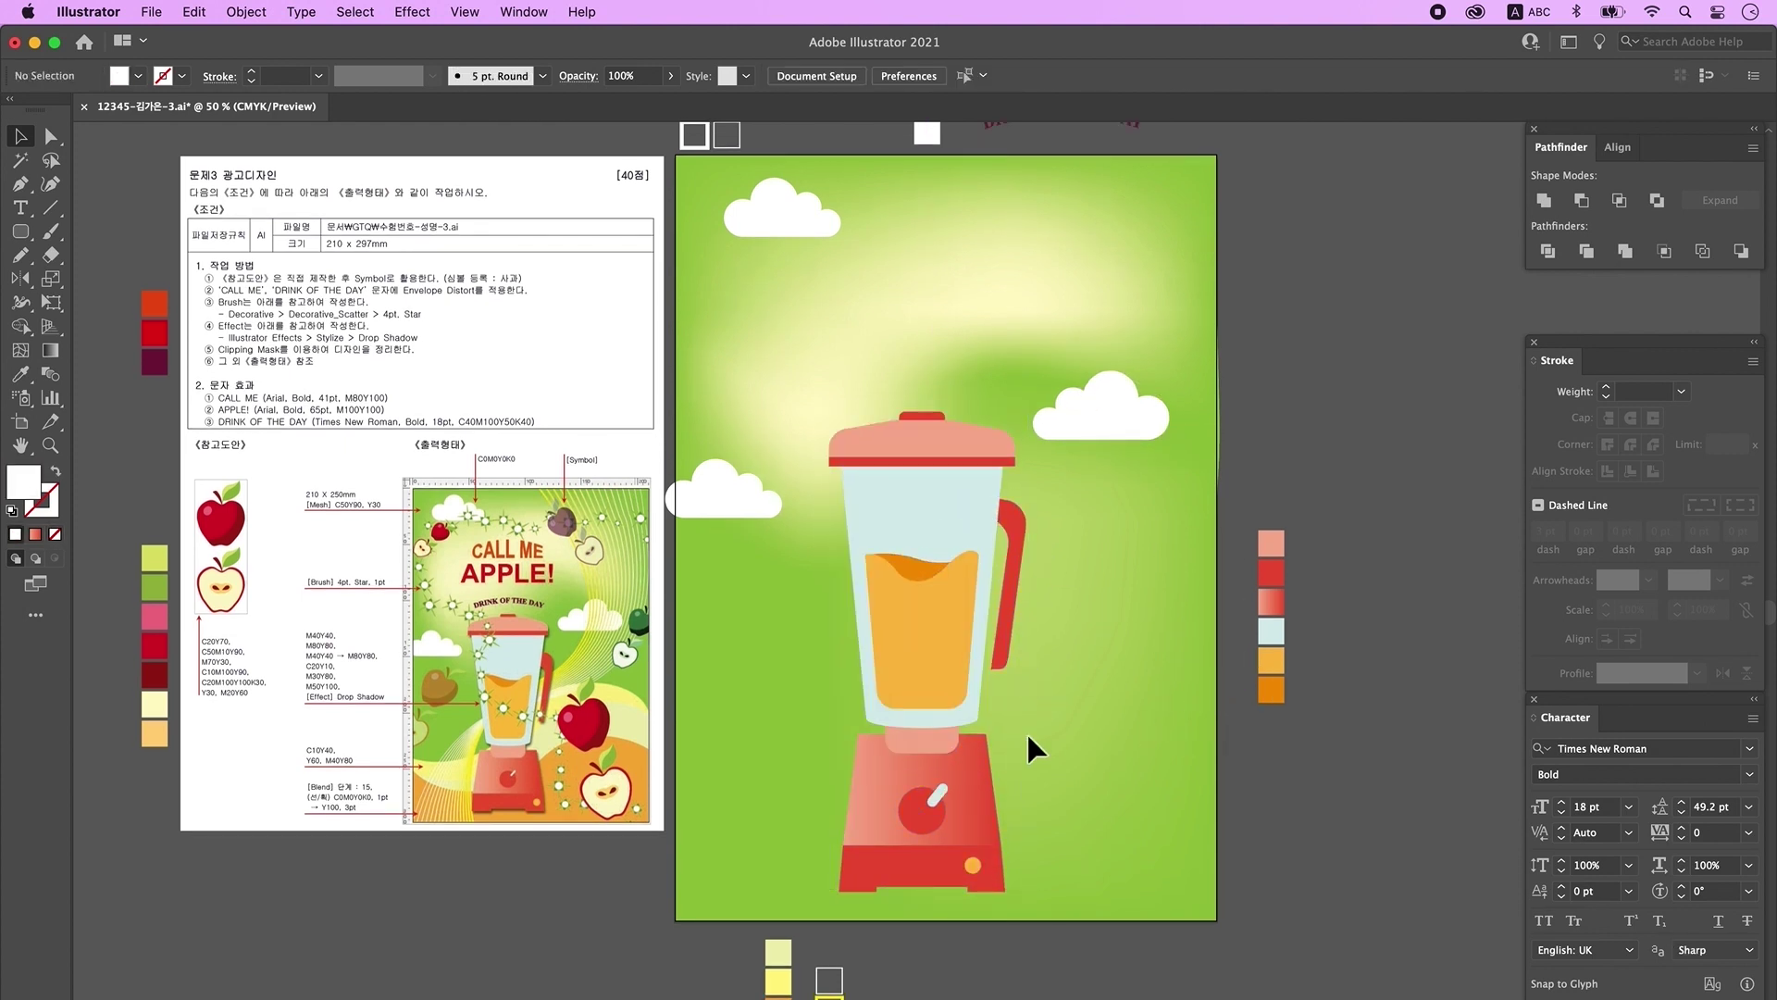
Step: Apply a Drop Shadow effect to the blender group in Multiply mode with 50% opacity, 1 mm offsets and 1 mm blur
{"action": "left_click", "coordinate": [936, 555]}
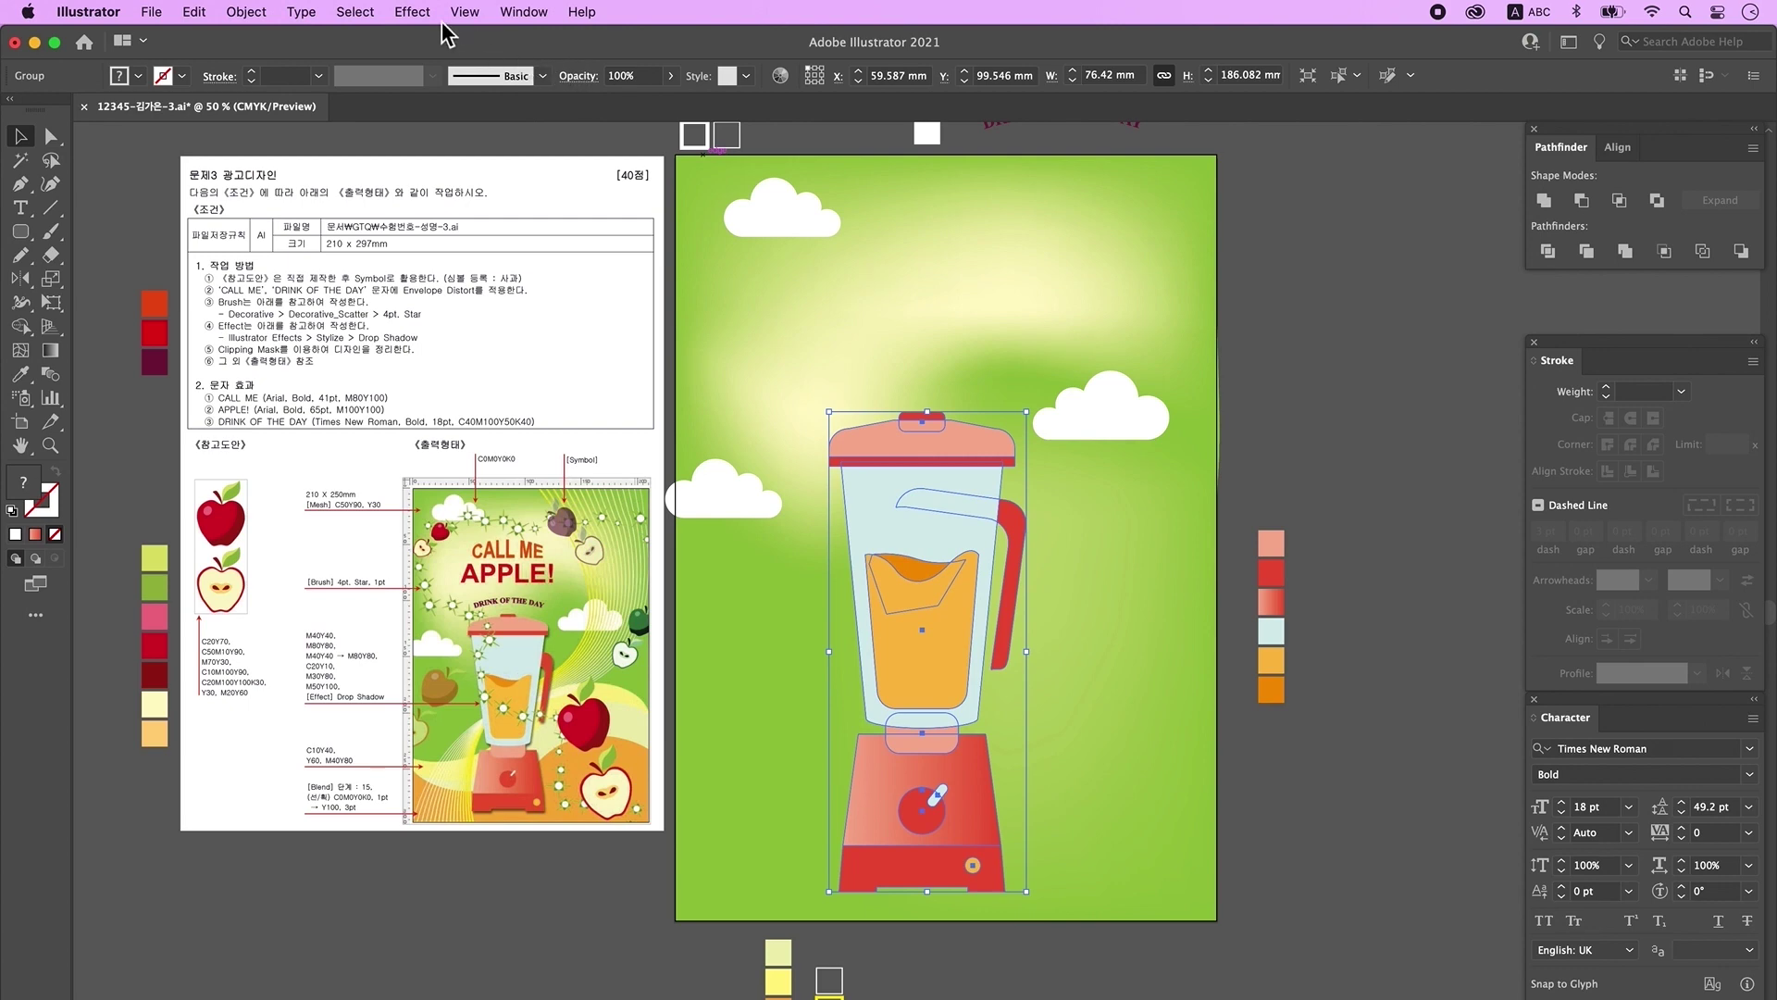
{"action": "left_click", "coordinate": [412, 11]}
{"action": "mouse_move", "coordinate": [546, 311]}
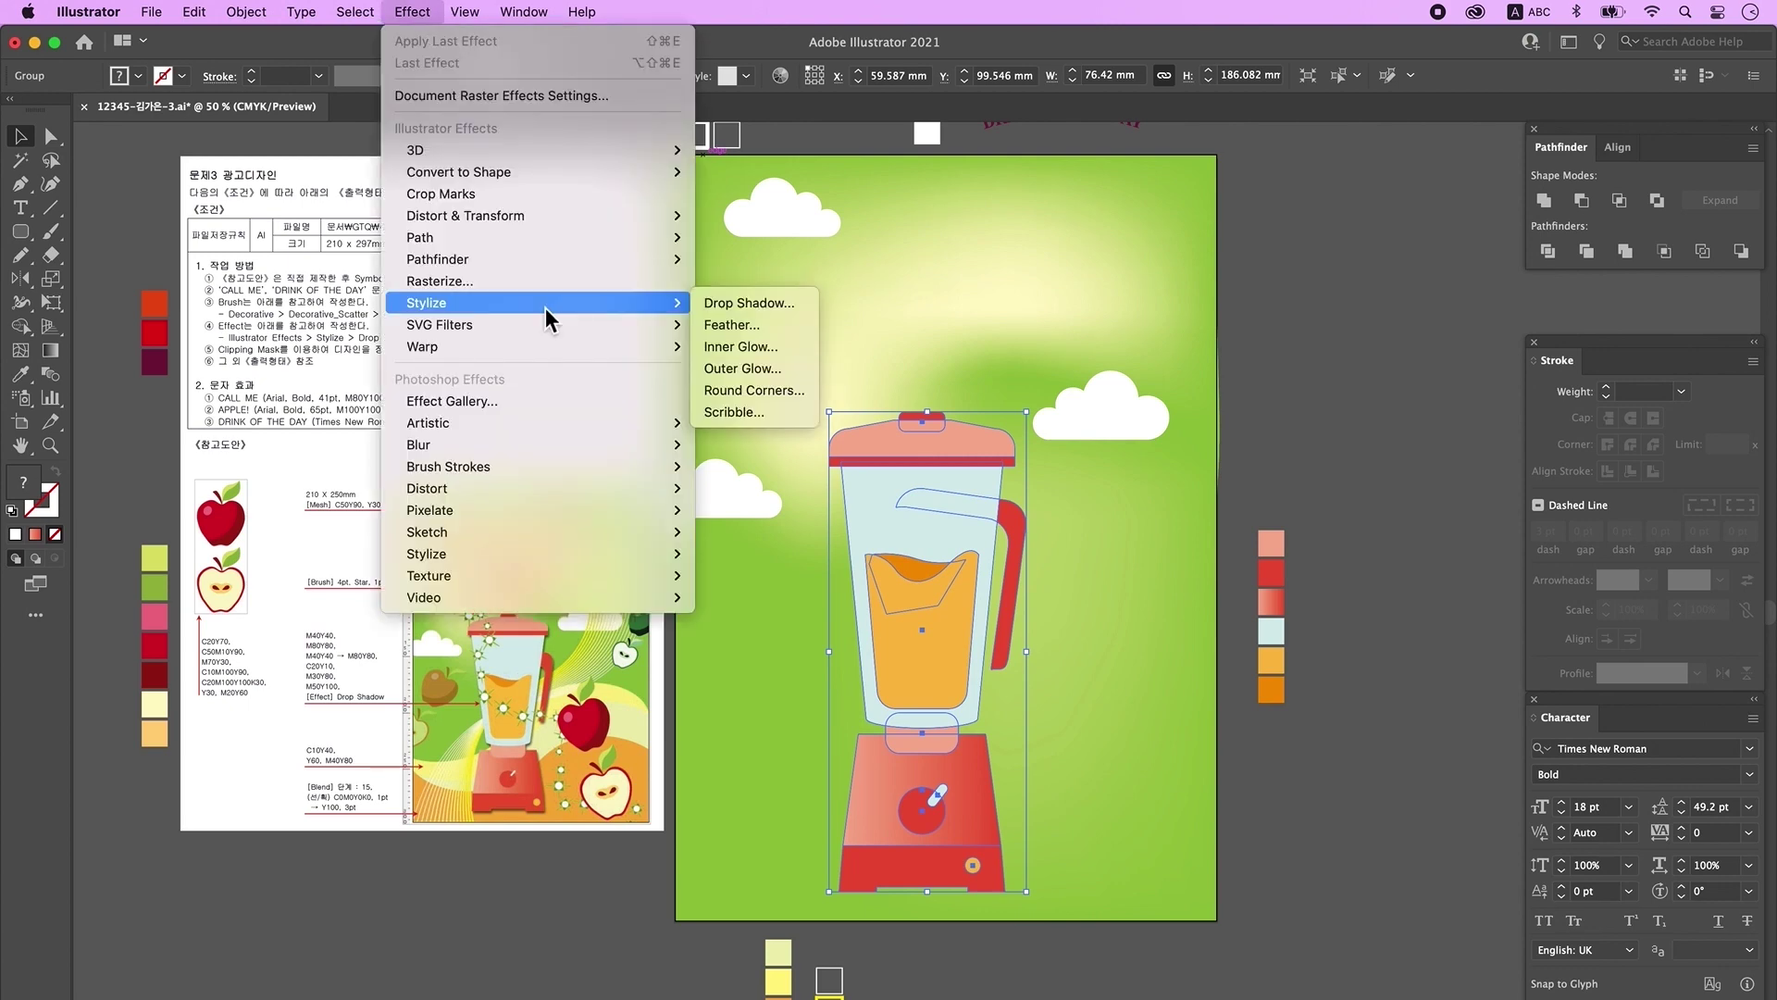
{"action": "left_click", "coordinate": [740, 304]}
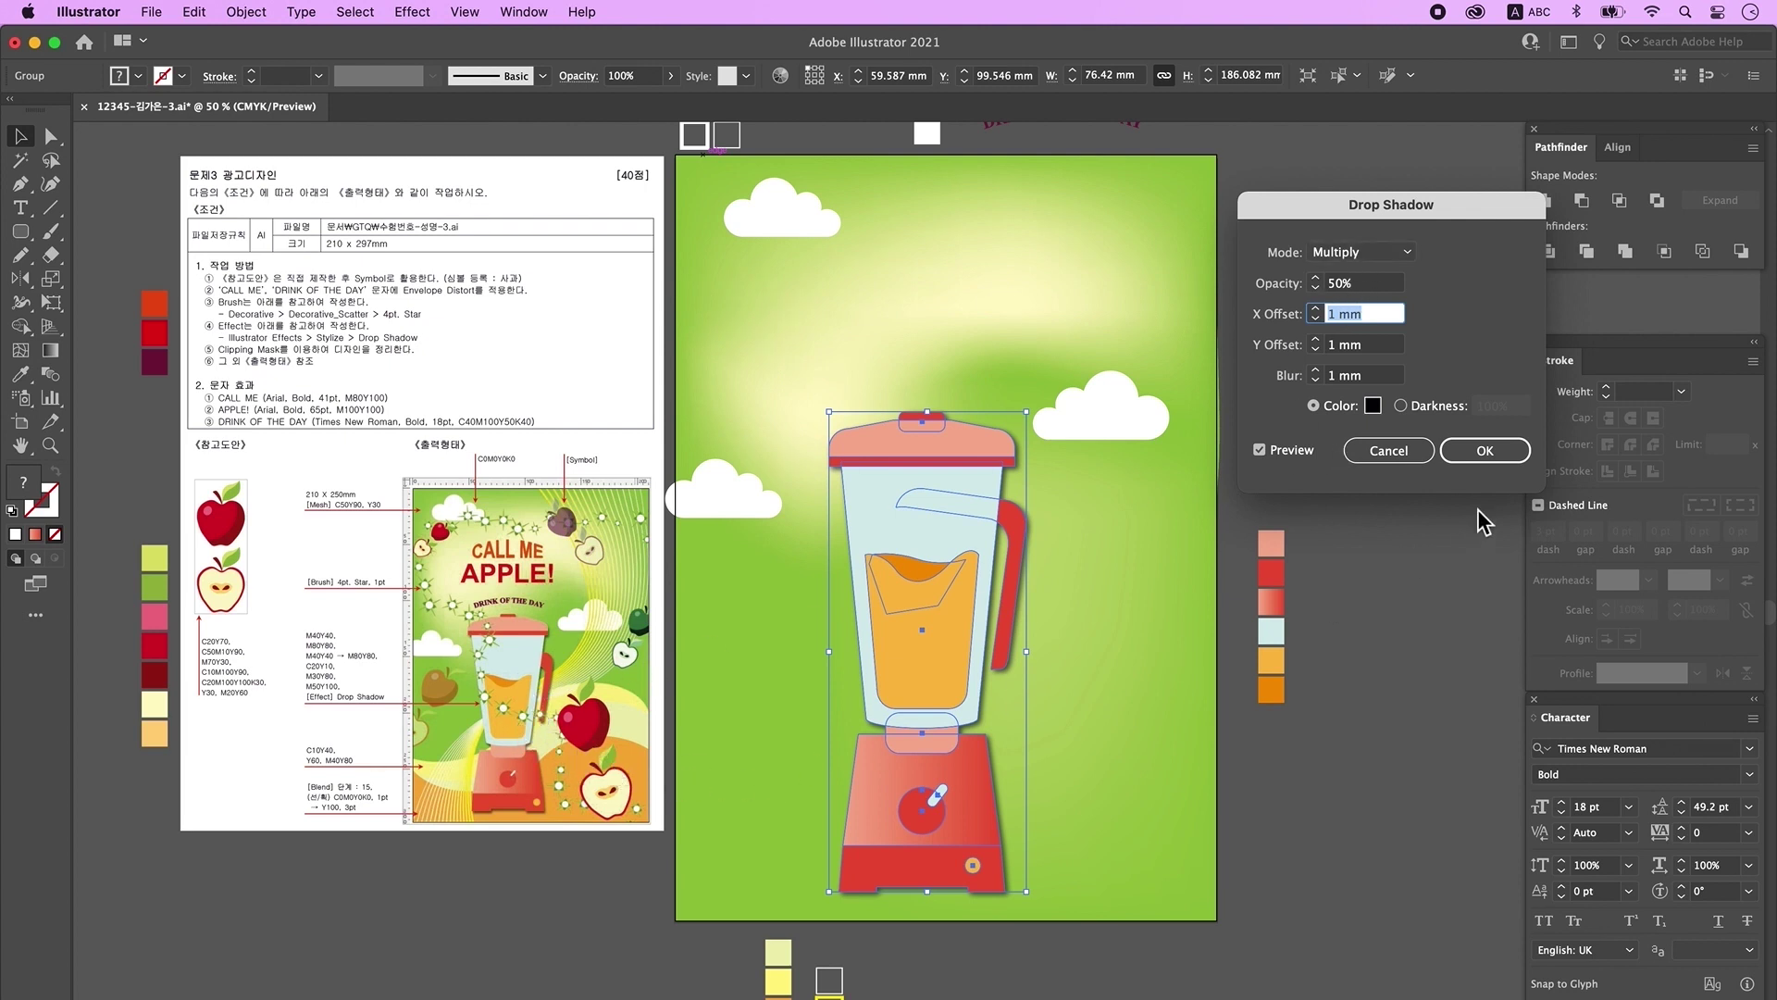
{"action": "left_click", "coordinate": [1515, 455]}
{"action": "left_click", "coordinate": [1150, 848]}
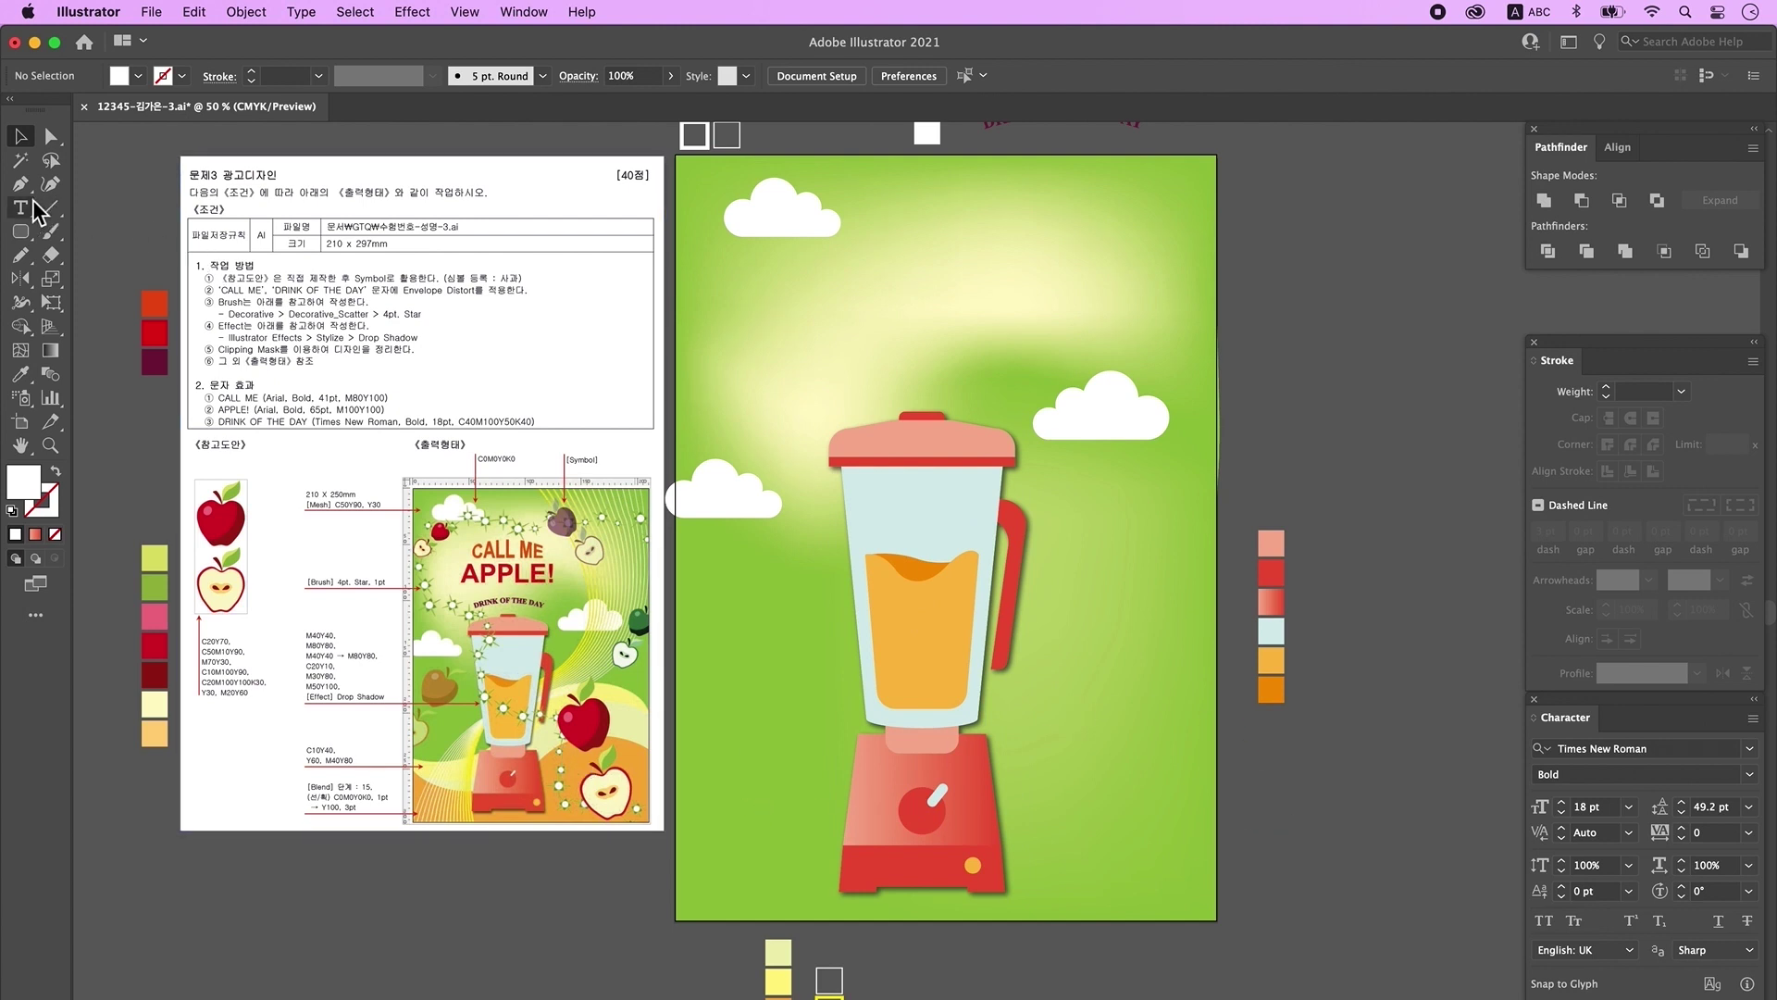
Step: With default colours, start a Pen path left of the artboard and curve it through a dip across the blender base
{"action": "key", "text": "d"}
{"action": "left_click", "coordinate": [20, 184]}
{"action": "left_click", "coordinate": [655, 790]}
{"action": "left_click_drag", "start_coordinate": [909, 813], "coordinate": [1039, 737]}
{"action": "key", "text": "super+z"}
{"action": "key", "text": "super+z"}
{"action": "left_click_drag", "start_coordinate": [965, 794], "coordinate": [1098, 725]}
{"action": "left_click", "coordinate": [966, 795]}
Step: Continue the path over a crest on the right, down past the artboard edge, and close it below the artboard as a hill
{"action": "left_click_drag", "start_coordinate": [1228, 742], "coordinate": [1376, 849]}
{"action": "key", "text": "super+z"}
{"action": "left_click_drag", "start_coordinate": [1140, 733], "coordinate": [1226, 758]}
{"action": "left_click", "coordinate": [1140, 733]}
{"action": "left_click_drag", "start_coordinate": [1253, 835], "coordinate": [1298, 922]}
{"action": "left_click", "coordinate": [1254, 835]}
{"action": "left_click", "coordinate": [1253, 965]}
{"action": "left_click", "coordinate": [675, 938]}
{"action": "left_click", "coordinate": [652, 920]}
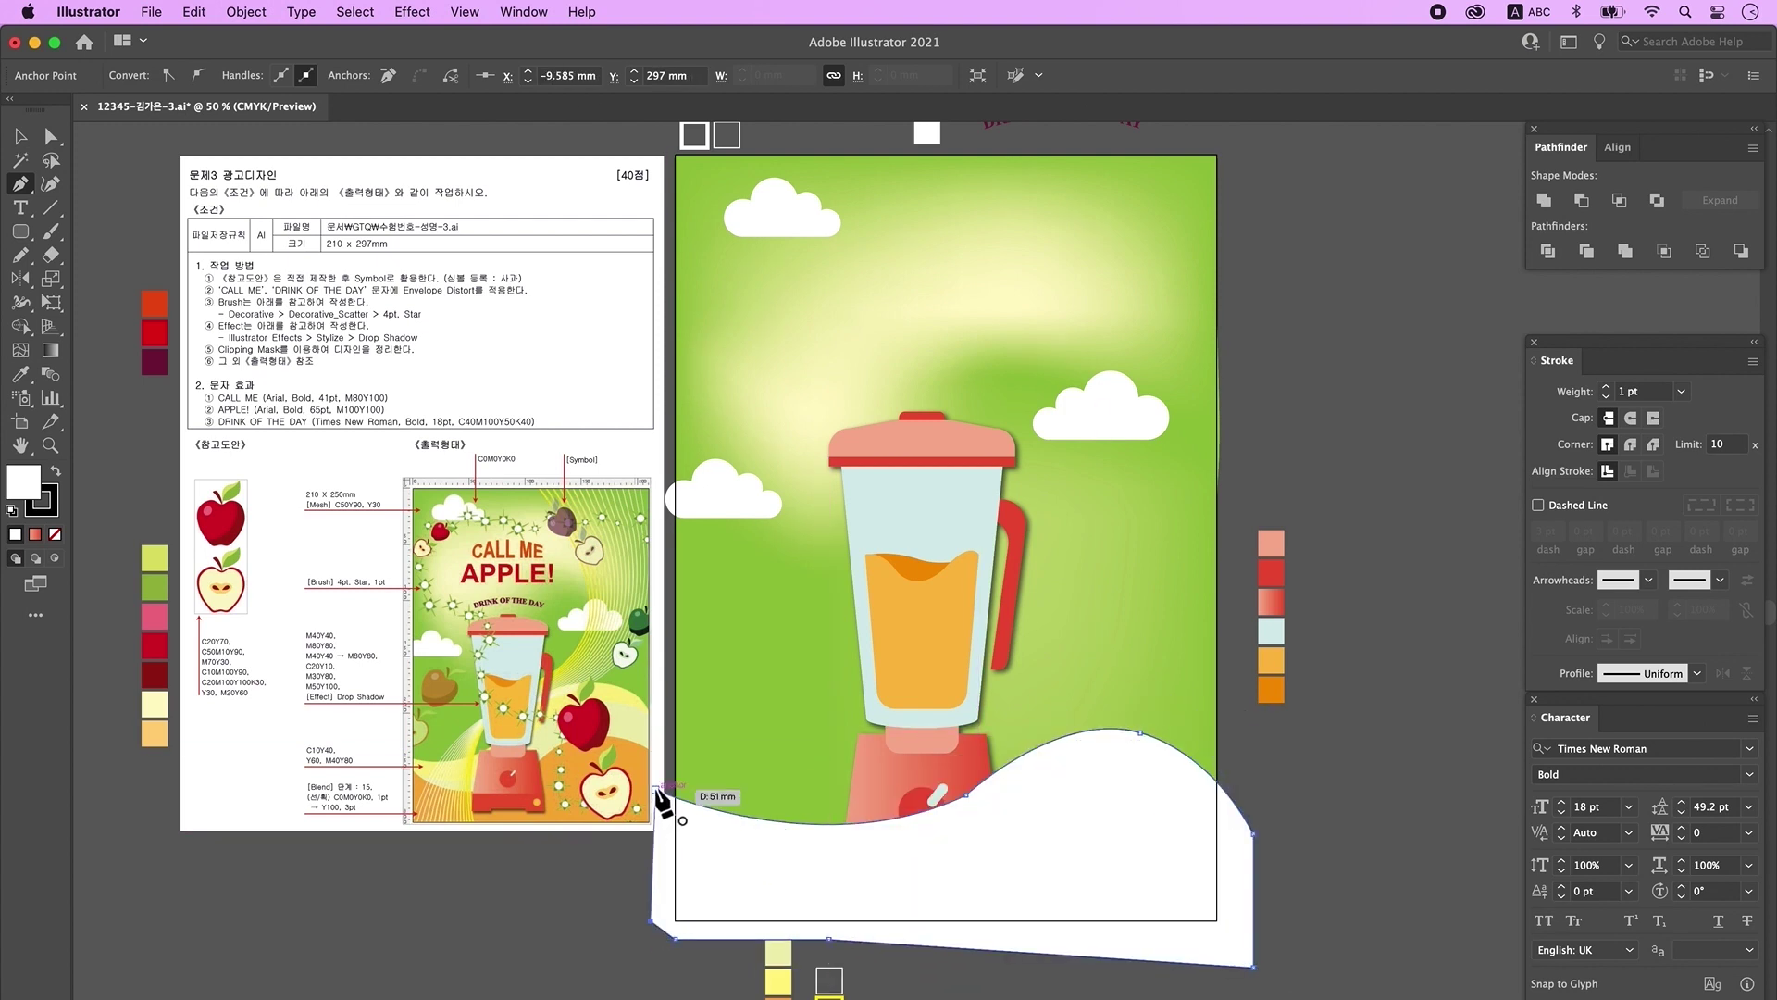
{"action": "left_click", "coordinate": [655, 790]}
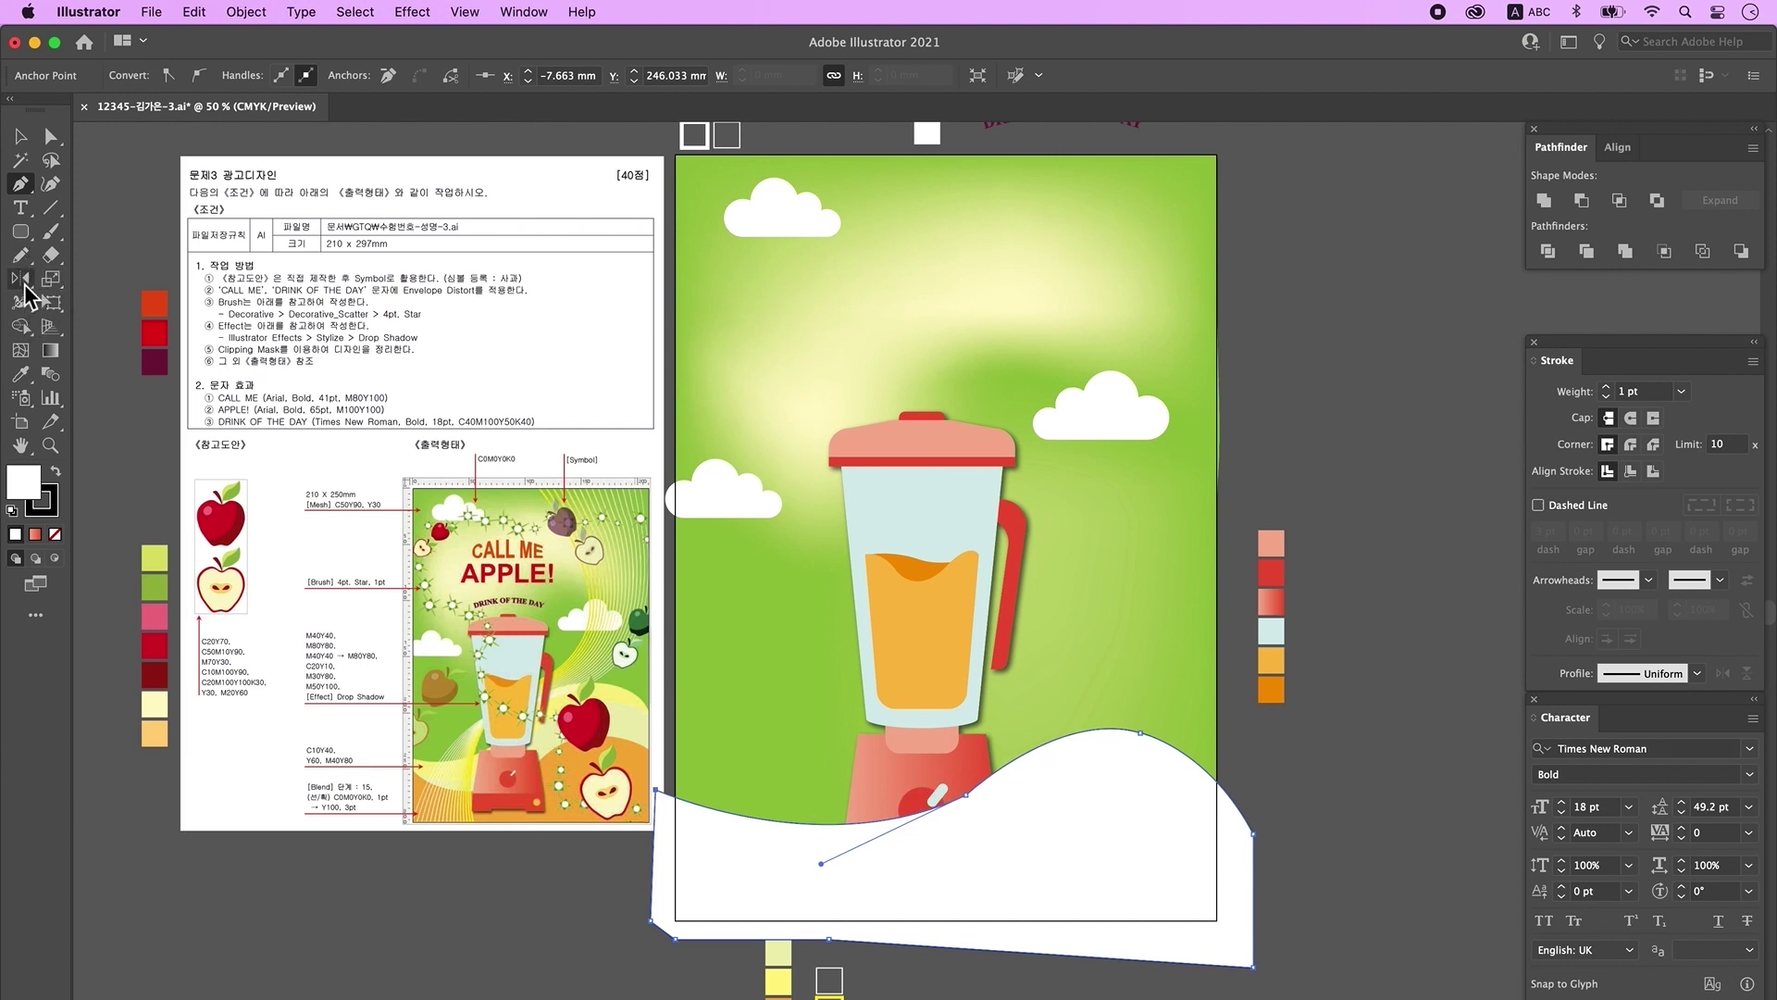
Step: Smooth the right-hand corners of the white hill's outline with the Smooth tool
{"action": "mouse_move", "coordinate": [21, 254]}
{"action": "left_mouse_down"}
{"action": "mouse_move", "coordinate": [159, 267]}
{"action": "mouse_move", "coordinate": [124, 305]}
{"action": "left_mouse_up"}
{"action": "left_click_drag", "start_coordinate": [907, 801], "coordinate": [1267, 839]}
{"action": "key", "text": "v"}
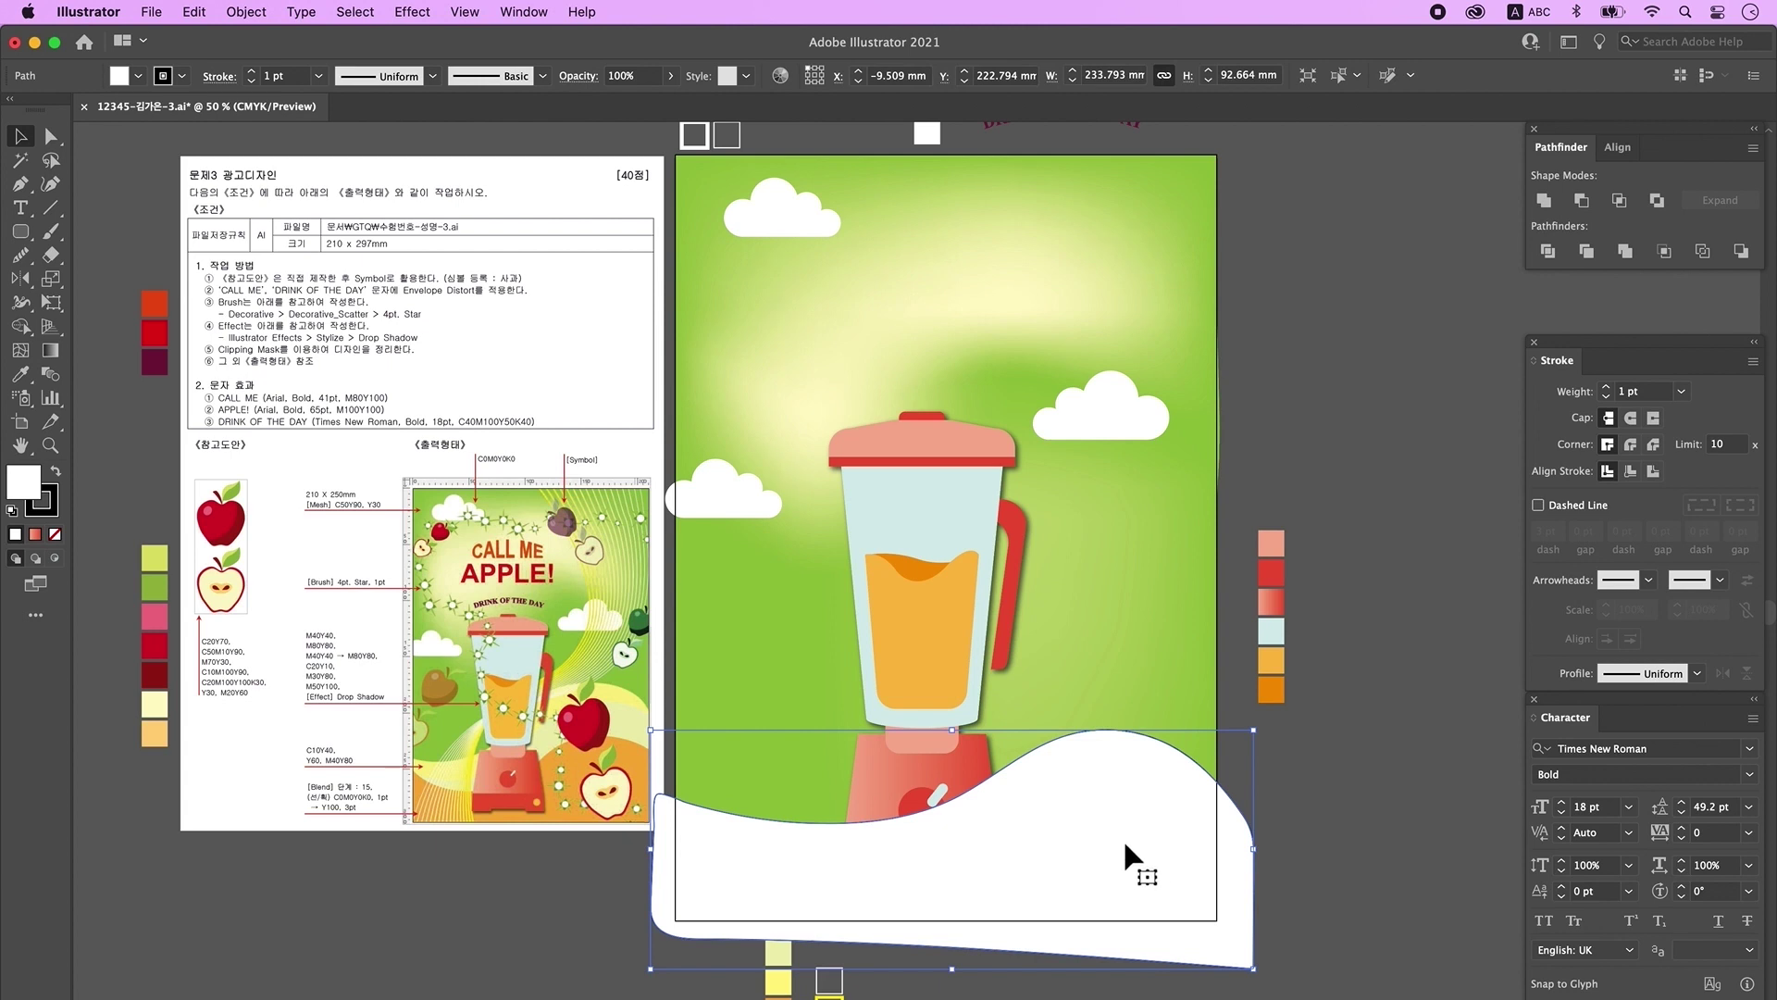
Step: Duplicate the white hill and rotate and shift the copy upward as a second, steeper hill
{"action": "left_click_drag", "start_coordinate": [1124, 867], "coordinate": [1307, 731]}
{"action": "left_click_drag", "start_coordinate": [1037, 788], "coordinate": [1053, 761]}
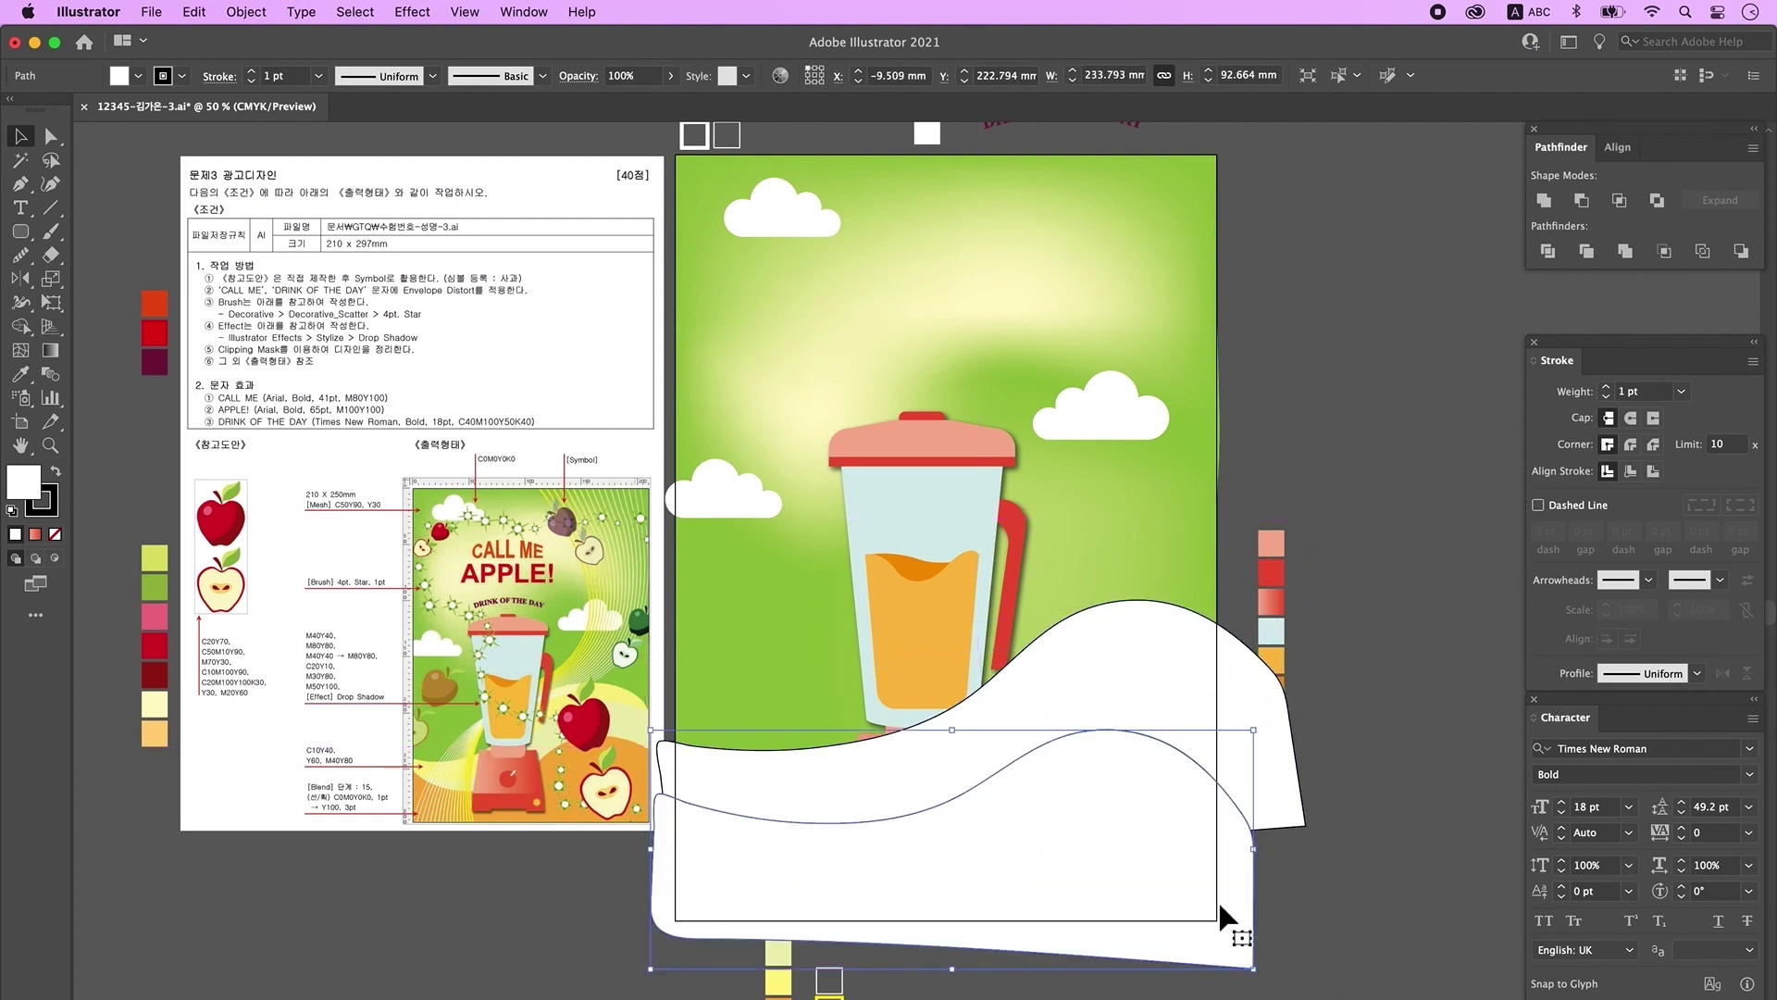
{"action": "left_click", "coordinate": [1321, 918]}
{"action": "left_click", "coordinate": [1222, 916]}
Step: Fill the front hill with the orange swatch and the back hill with the pale green swatch, without outlines, behind the blender
{"action": "key", "text": "i"}
{"action": "left_click", "coordinate": [778, 996]}
{"action": "left_click", "coordinate": [787, 777], "text": "super"}
{"action": "left_click", "coordinate": [778, 985]}
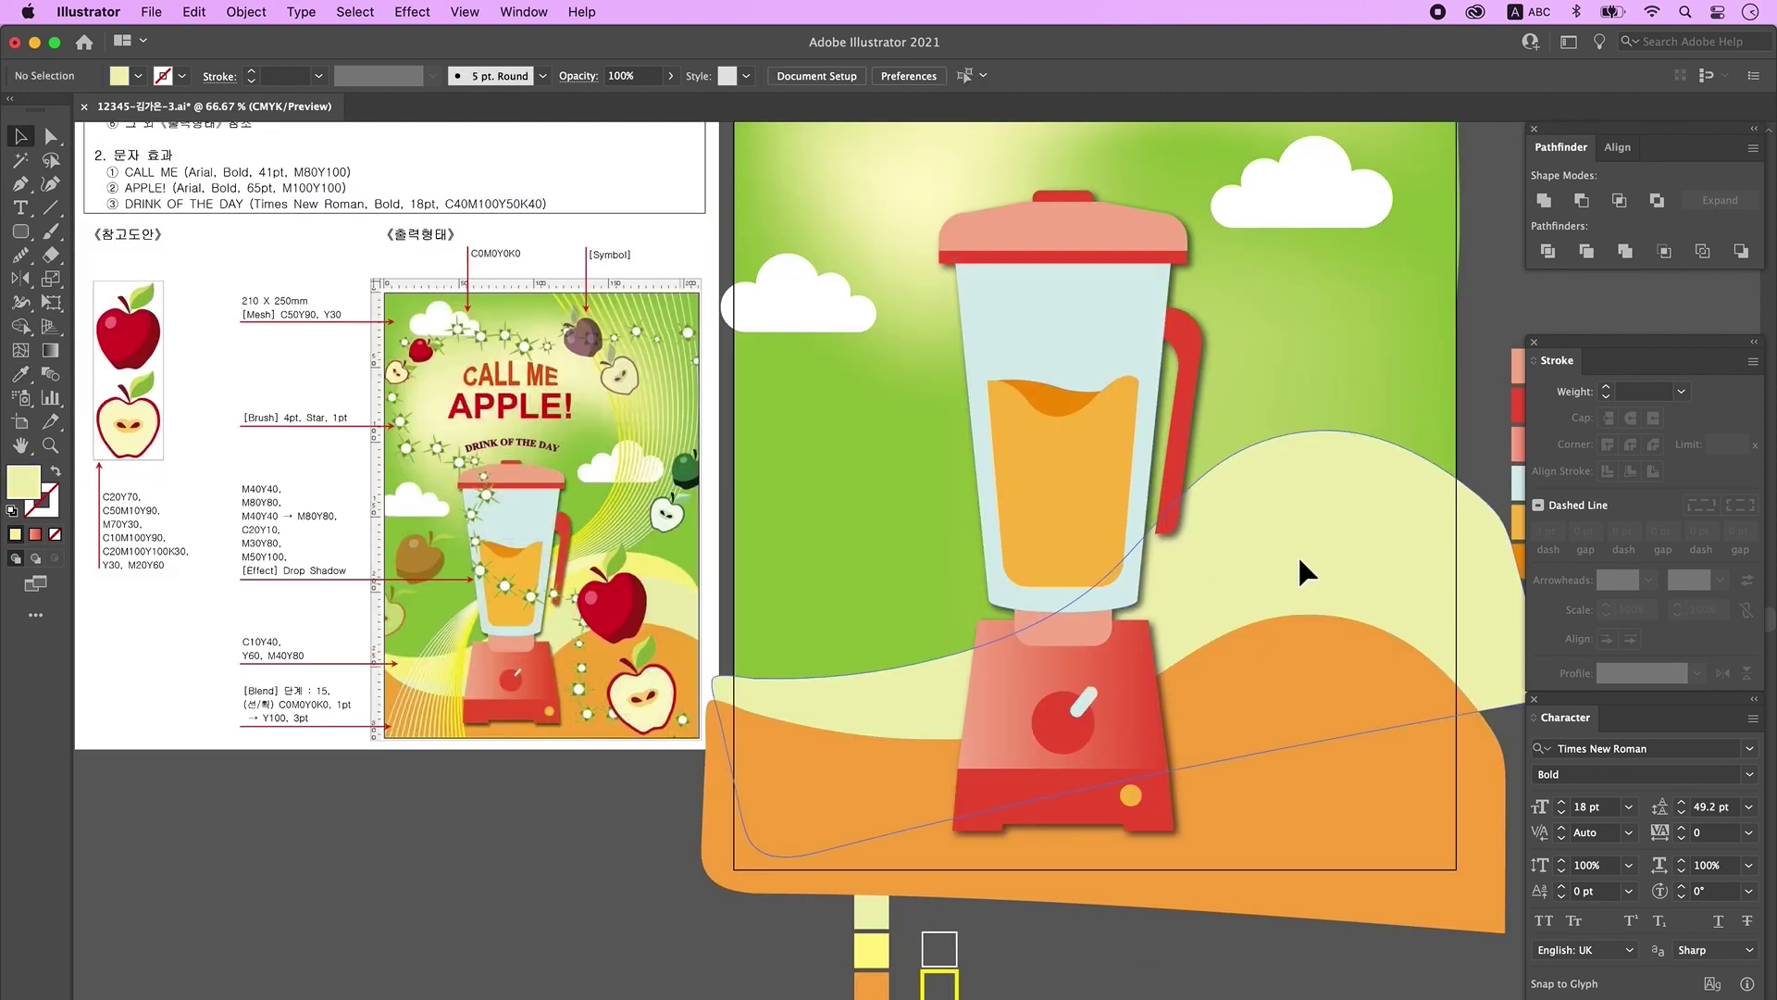
Step: Duplicate the pale green hill about 15 mm lower and fill the copy with the yellow swatch
{"action": "left_click", "coordinate": [1283, 576]}
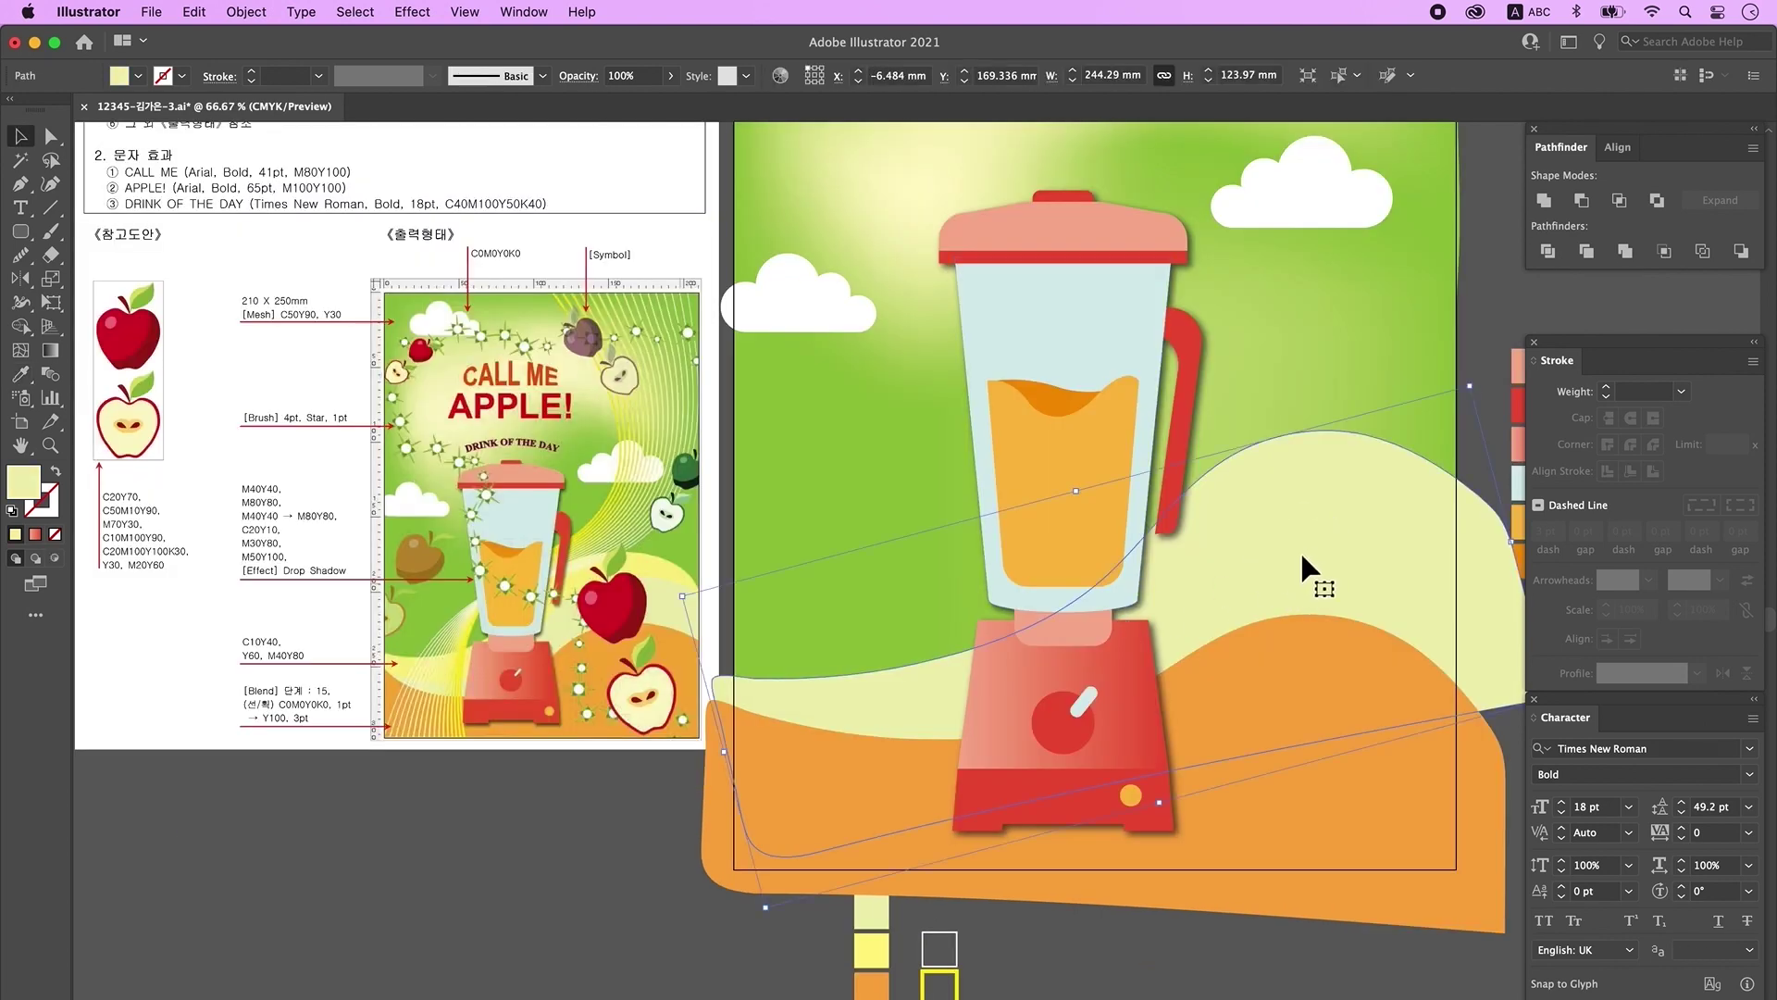
{"action": "left_click_drag", "start_coordinate": [1311, 589], "coordinate": [1323, 596]}
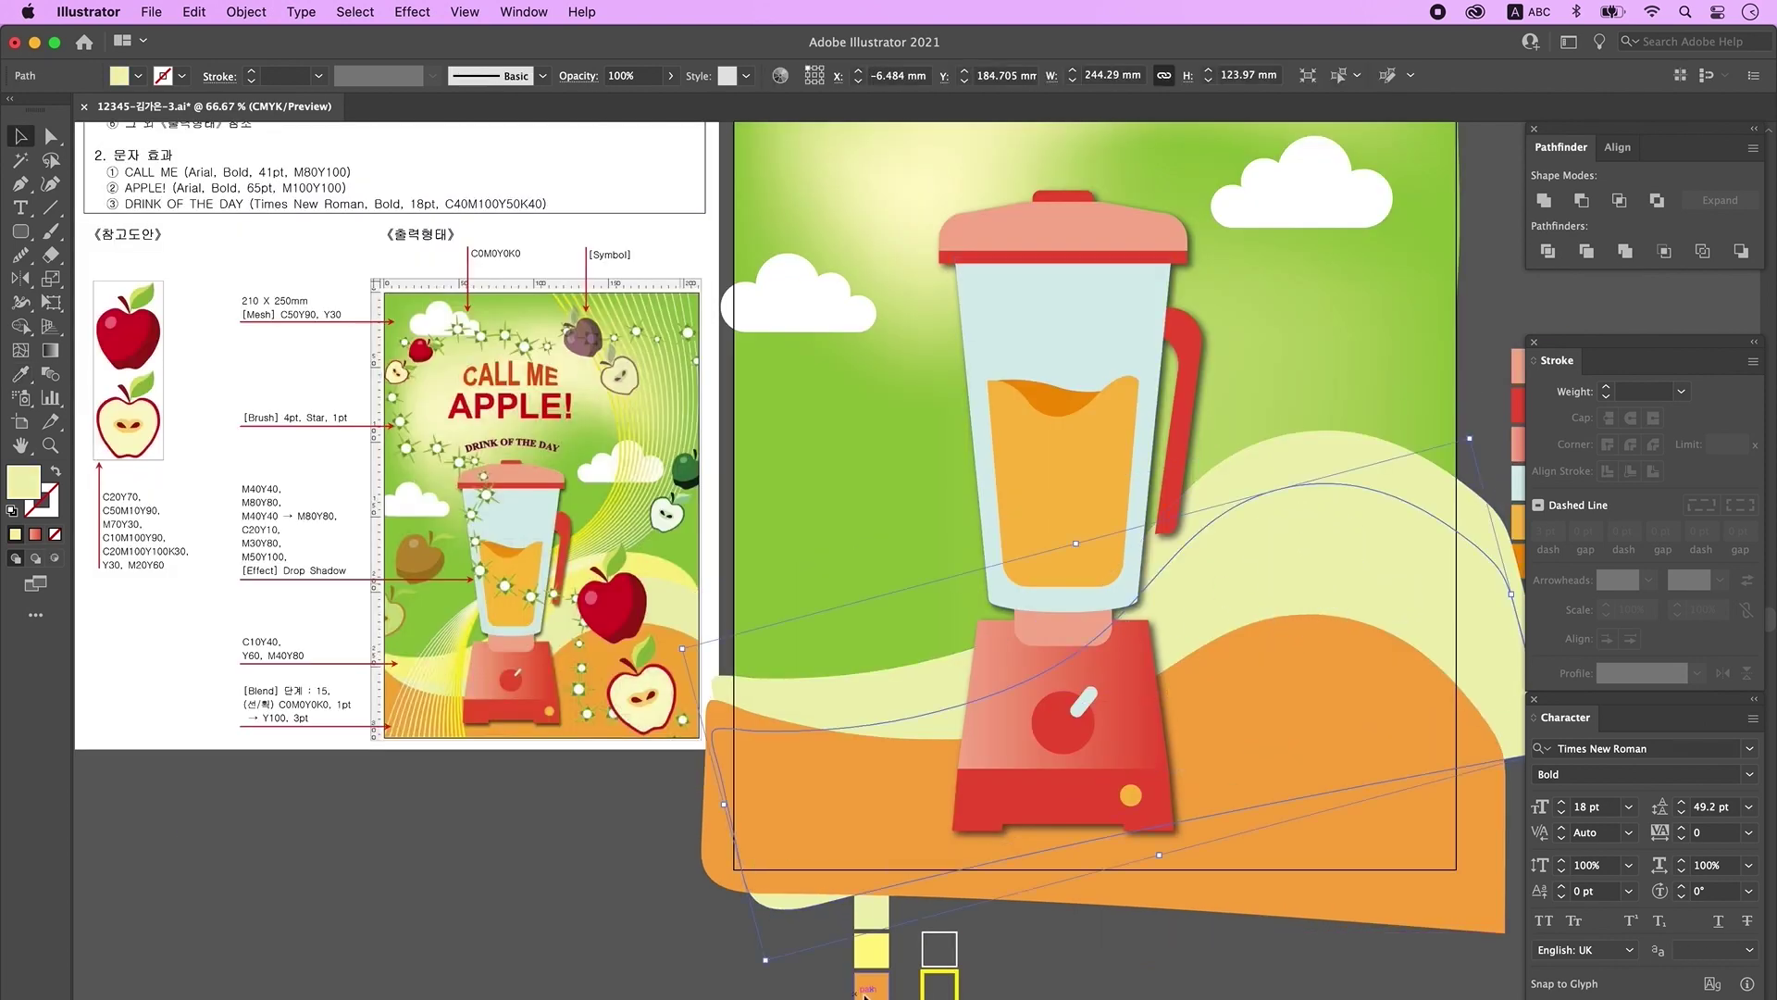
{"action": "key", "text": "i"}
{"action": "left_click", "coordinate": [870, 948]}
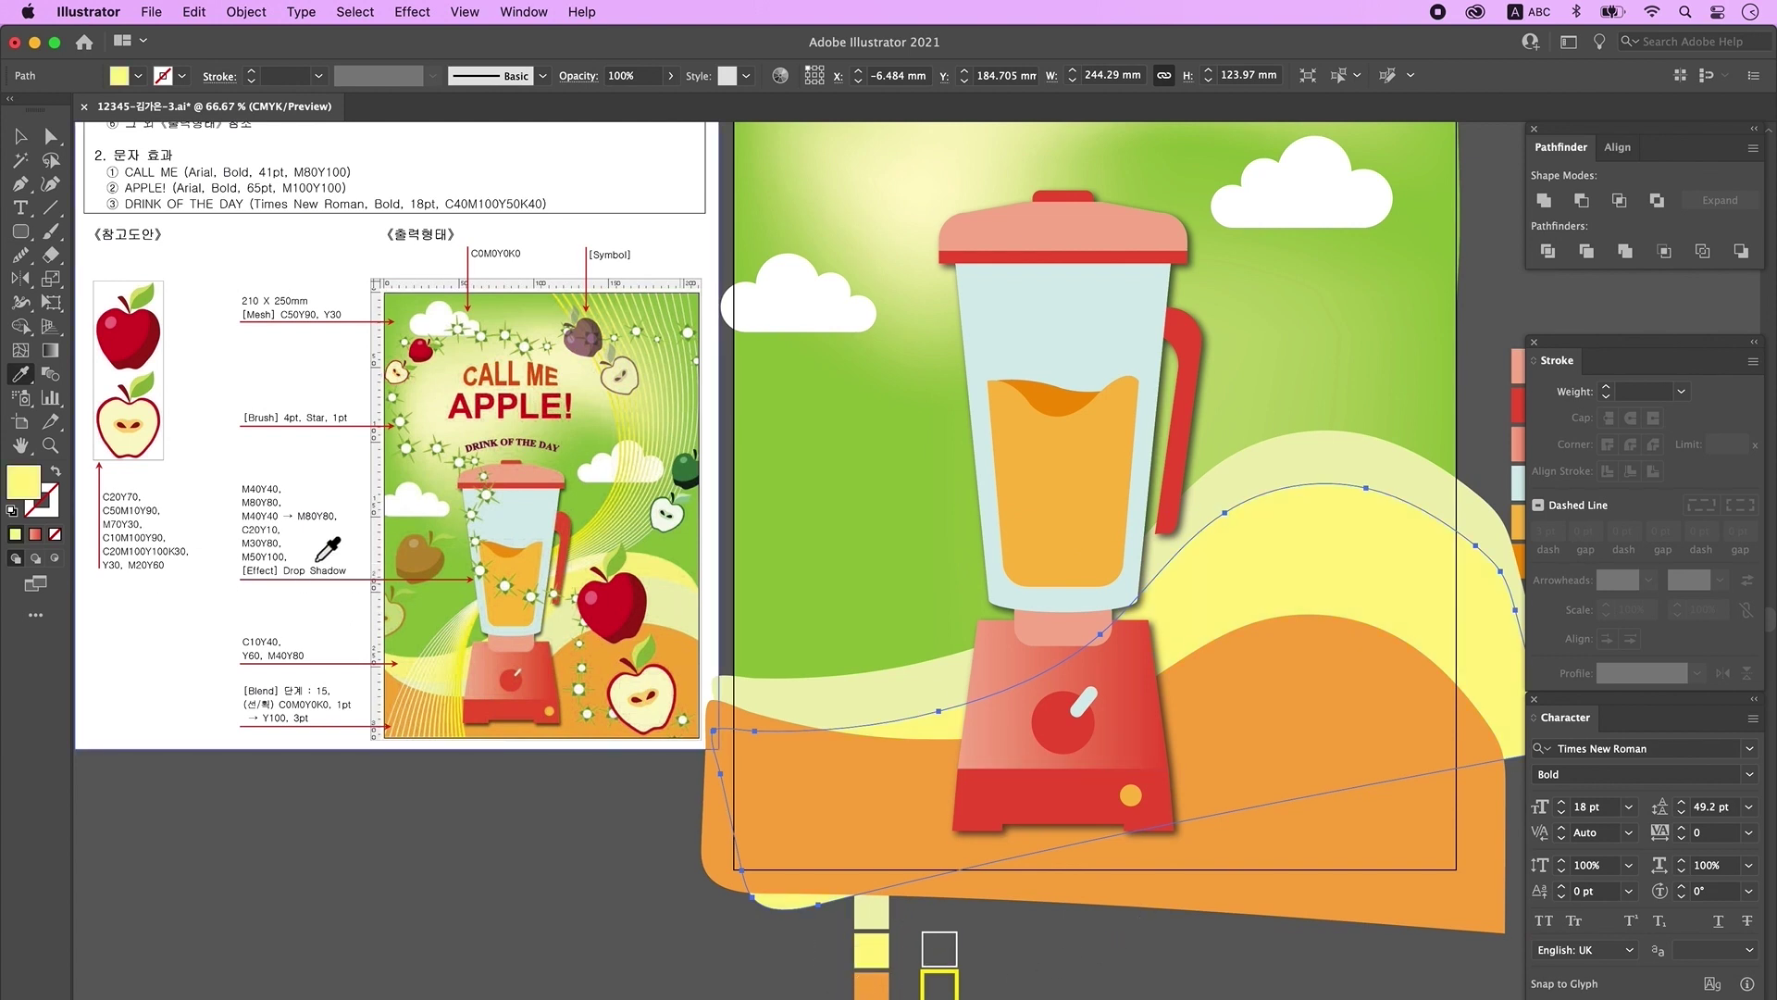
Step: Match the two back hills to the reference poster, with yellow as the rearmost hill and pale green in front of it
{"action": "left_click", "coordinate": [590, 589]}
{"action": "left_click", "coordinate": [912, 690], "text": "super"}
{"action": "left_click", "coordinate": [879, 956]}
{"action": "key", "text": "v"}
{"action": "left_click", "coordinate": [639, 893]}
{"action": "left_click", "coordinate": [782, 902]}
{"action": "left_click_drag", "start_coordinate": [709, 807], "coordinate": [714, 774]}
{"action": "left_click", "coordinate": [662, 852]}
{"action": "left_click_drag", "start_coordinate": [867, 840], "coordinate": [710, 827]}
Step: Resize the yellow hill to about 236 by 119 mm and reposition it as a band above the pale green hill
{"action": "left_click", "coordinate": [1235, 465]}
{"action": "left_click_drag", "start_coordinate": [1363, 524], "coordinate": [1322, 555]}
{"action": "key", "text": "a"}
{"action": "left_click", "coordinate": [1038, 456]}
{"action": "left_click", "coordinate": [1153, 468]}
{"action": "key", "text": "v"}
{"action": "left_click_drag", "start_coordinate": [564, 711], "coordinate": [559, 719]}
{"action": "left_click_drag", "start_coordinate": [1180, 460], "coordinate": [1191, 475]}
{"action": "left_click", "coordinate": [1440, 627]}
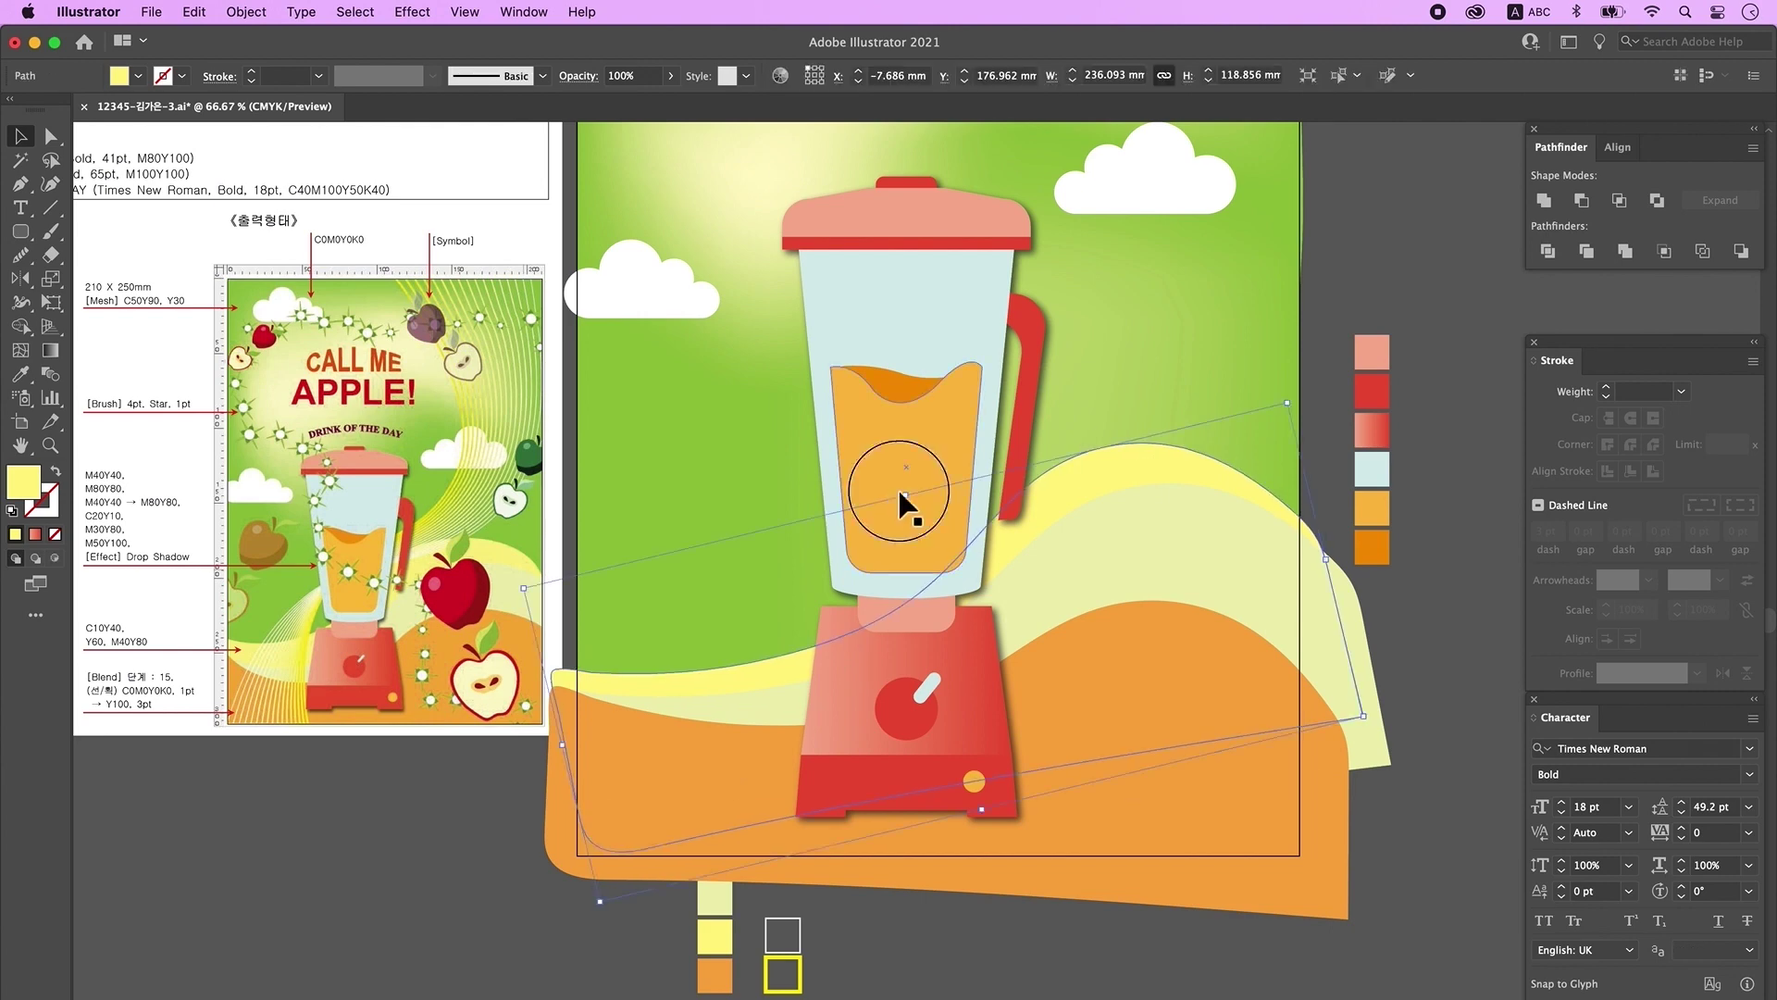
Step: Select and lock the blender, hills and clouds
{"action": "key", "text": "super+minus"}
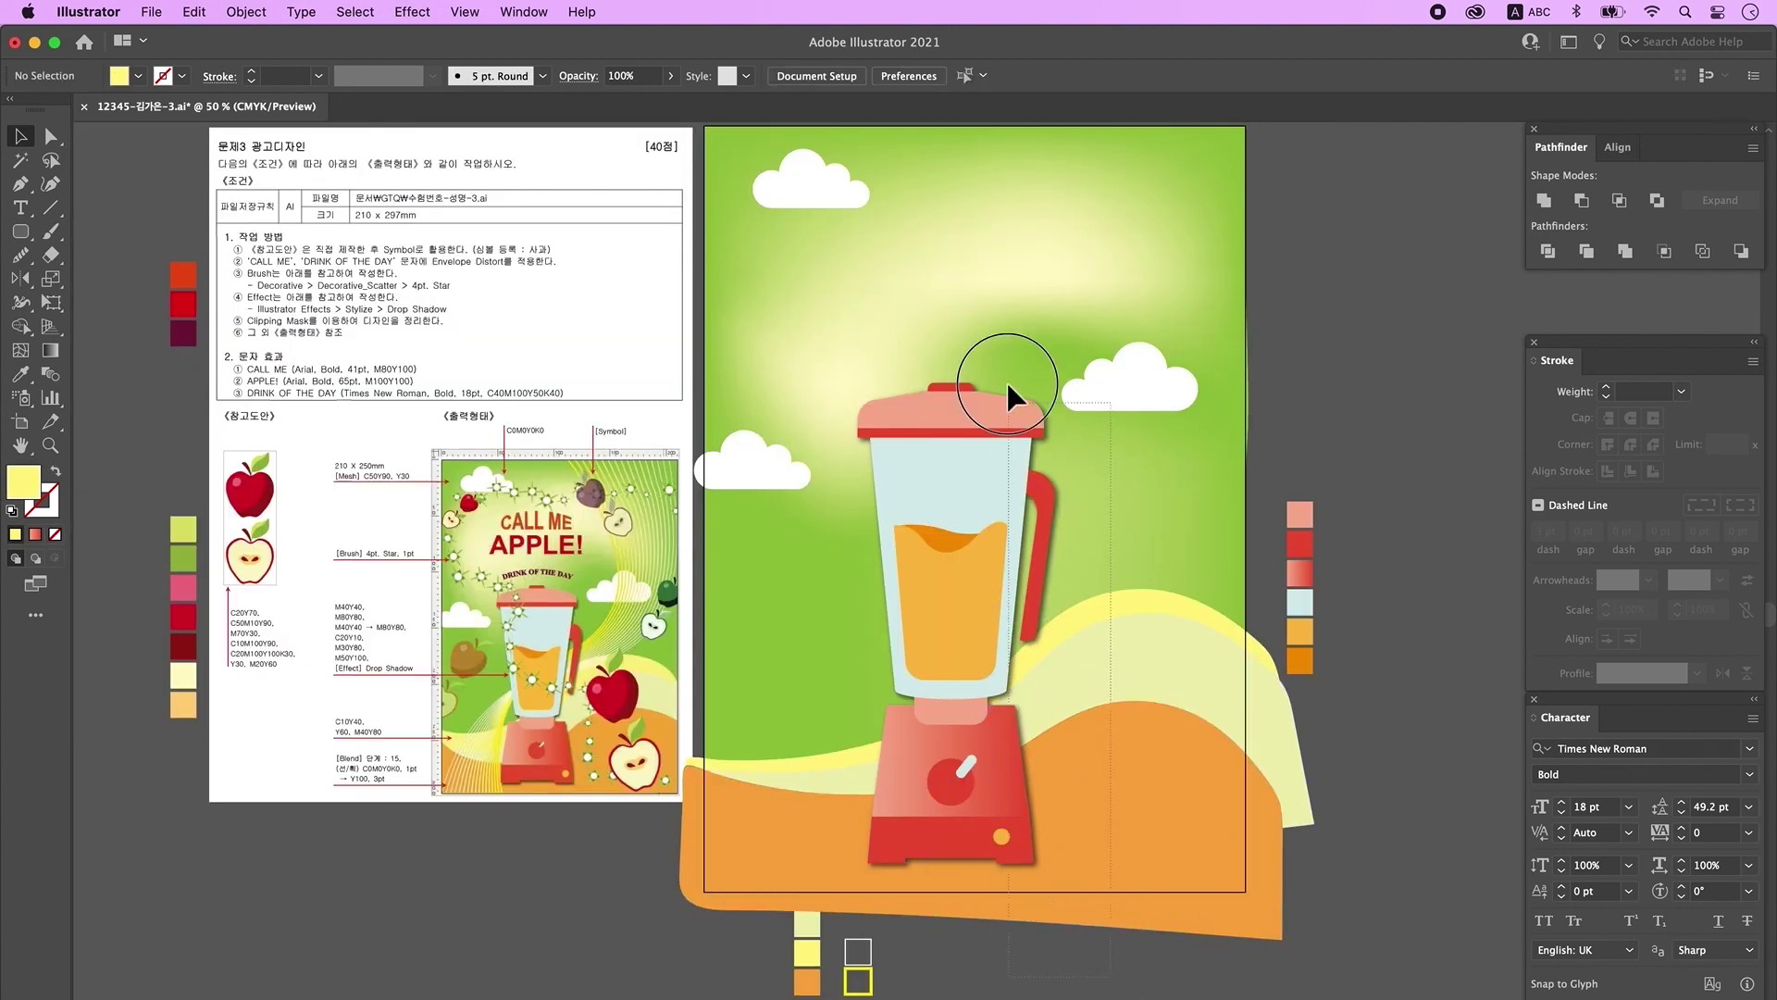
{"action": "key", "text": "super+a"}
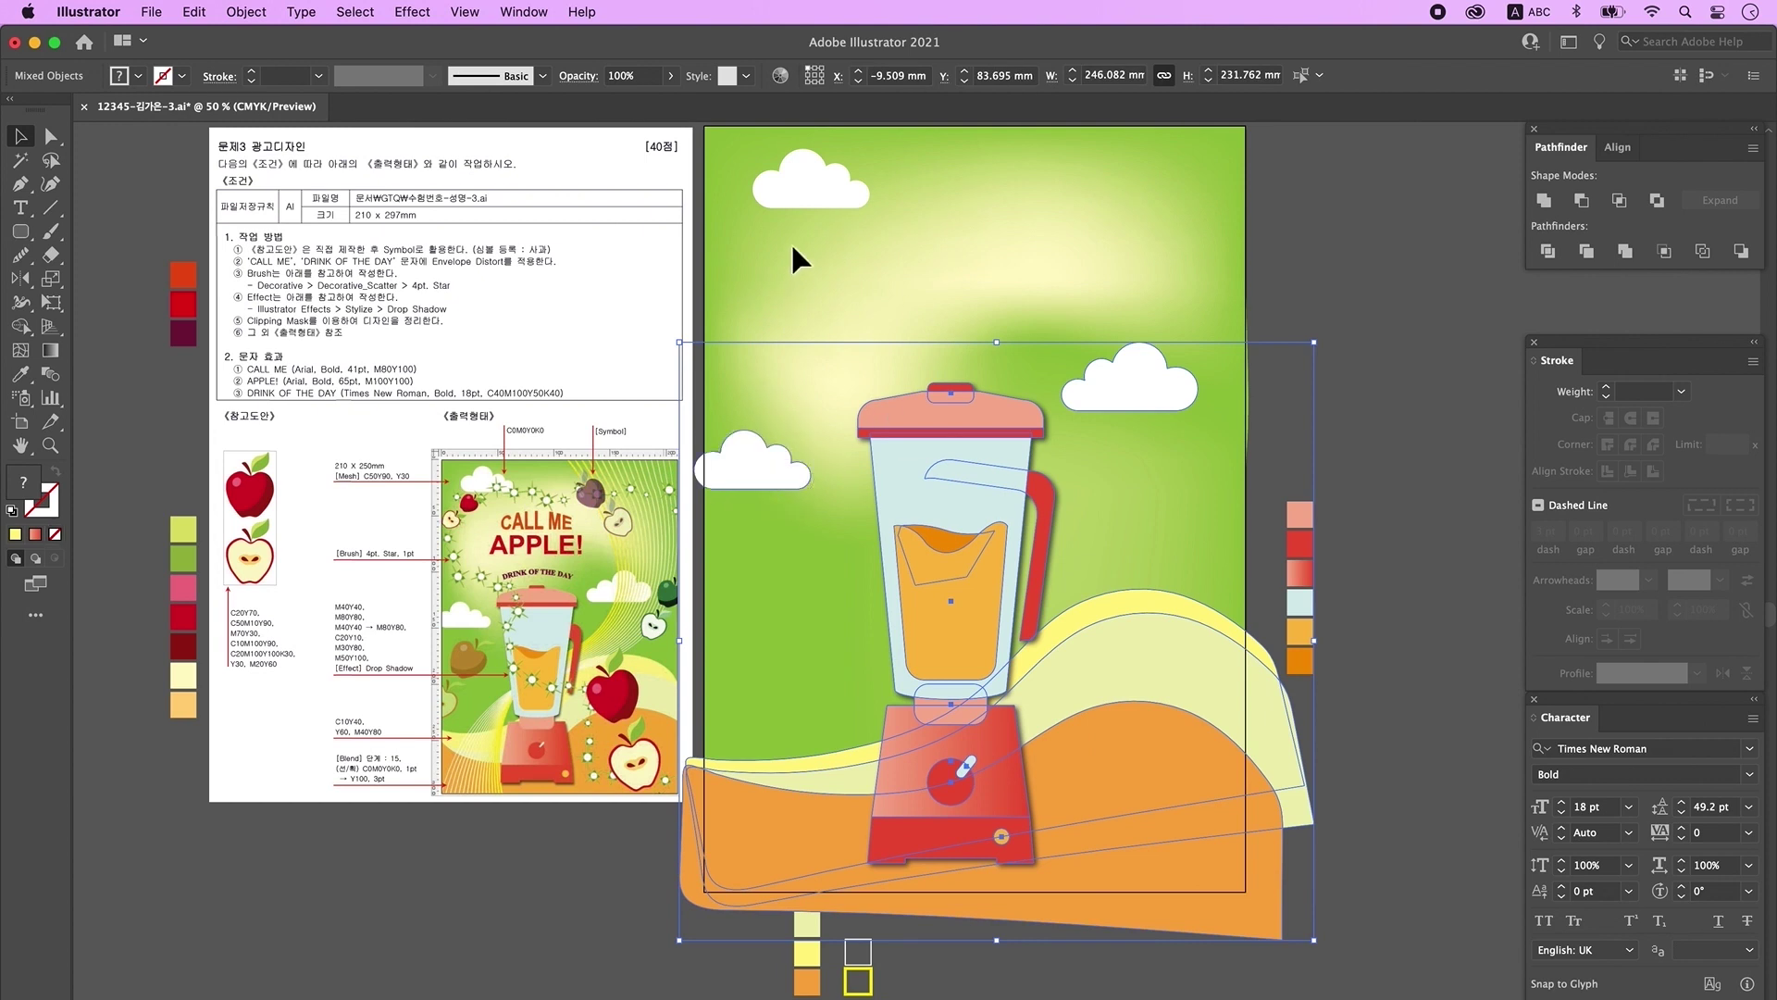
{"action": "key", "text": "super+2"}
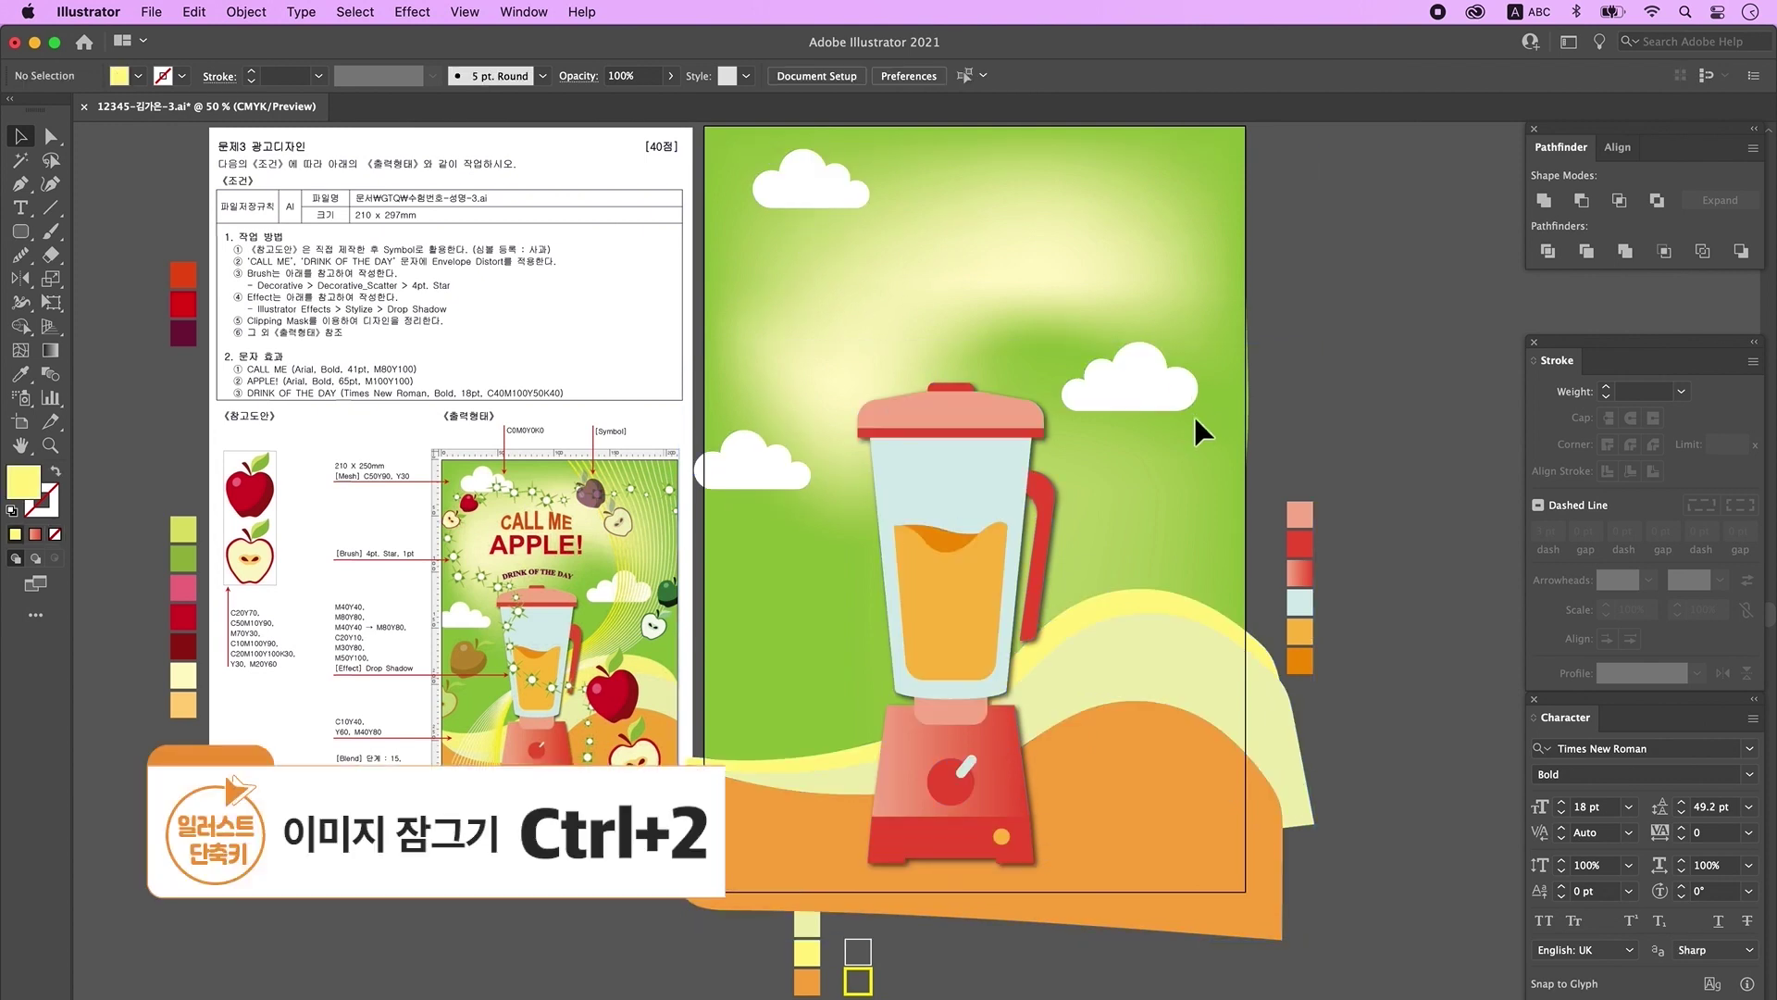
{"action": "left_click_drag", "start_coordinate": [1088, 801], "coordinate": [1075, 794]}
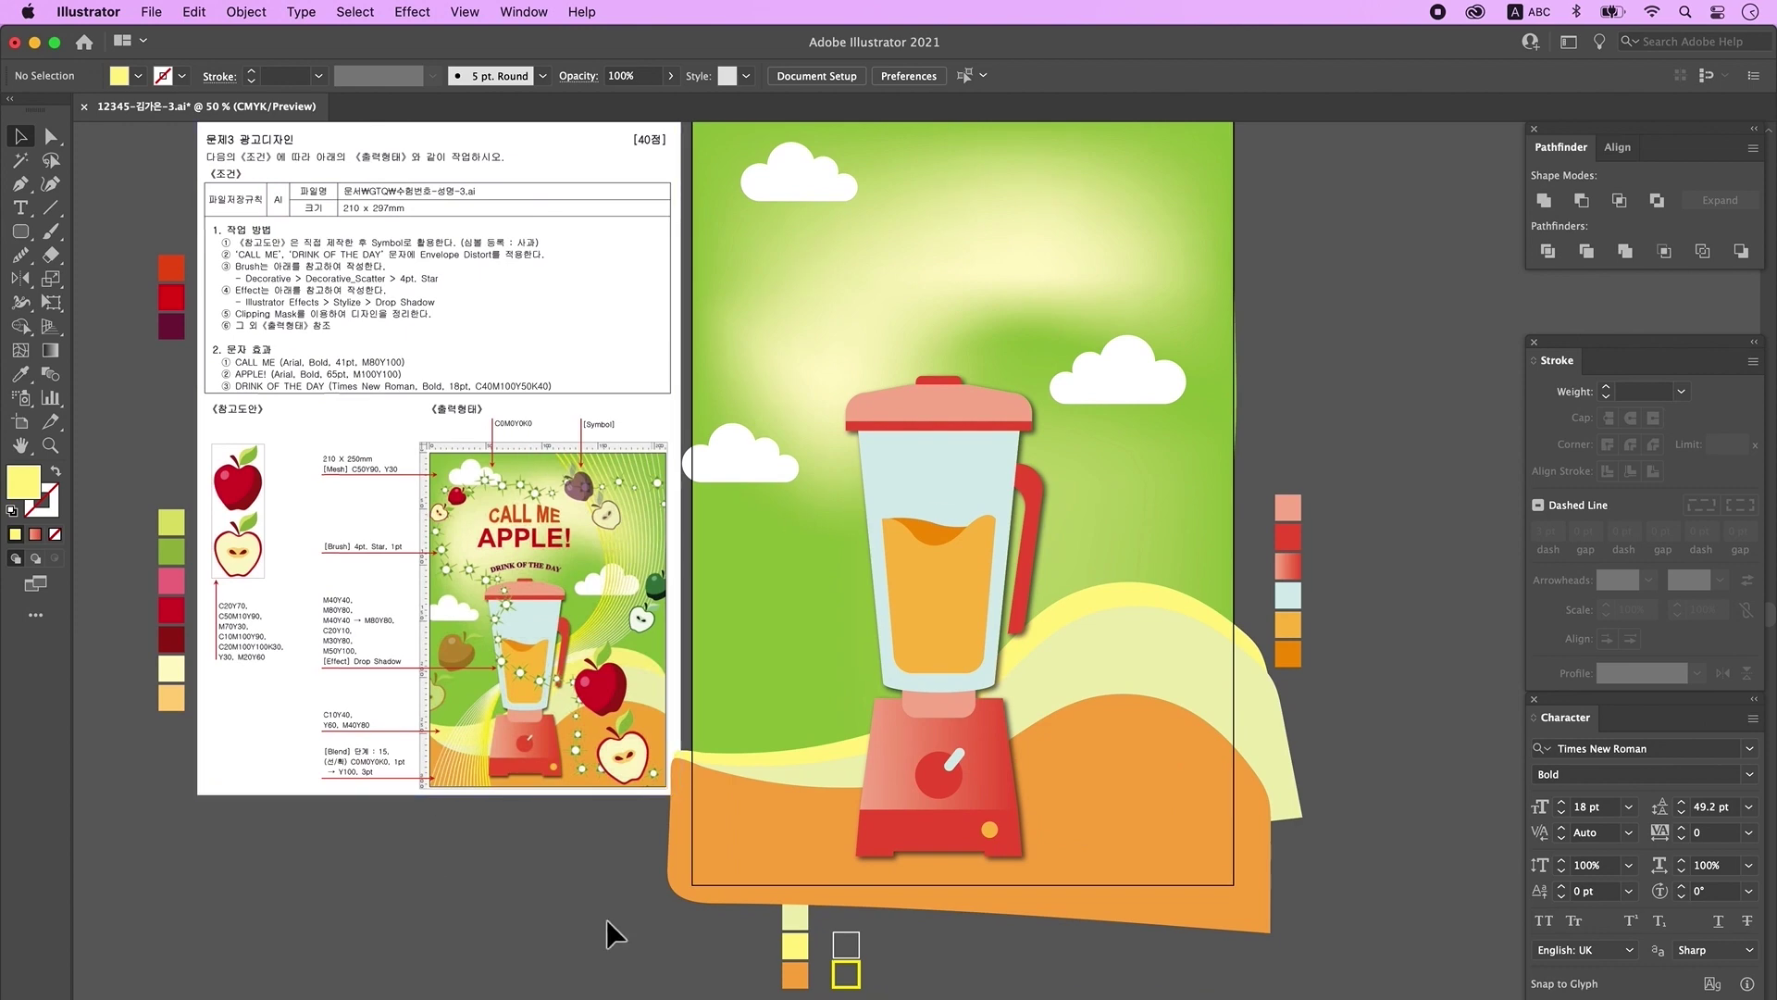
Step: Check the curved lines on the reference poster and pick up the 3 pt yellow stroke from the outlined swatch for the Pen tool
{"action": "double_click", "coordinate": [615, 602], "text": "super"}
{"action": "left_click_drag", "start_coordinate": [1315, 660], "coordinate": [654, 509]}
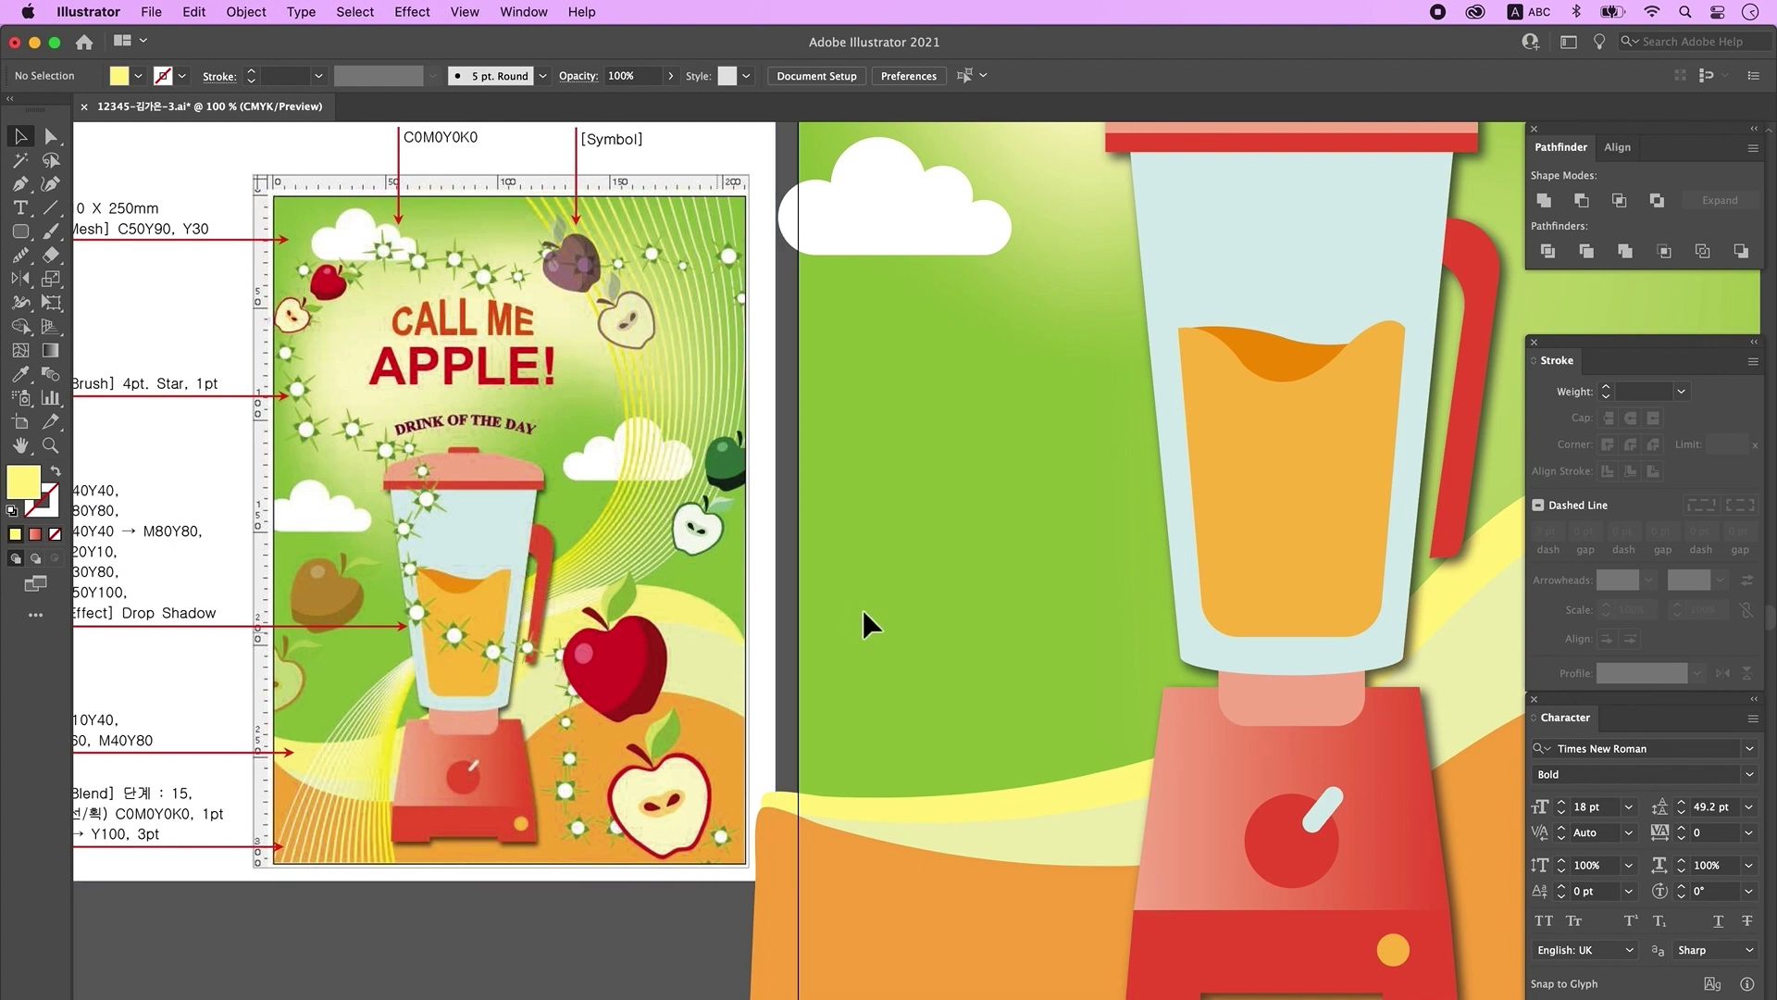
{"action": "key", "text": "super+minus"}
{"action": "key", "text": "super+minus"}
{"action": "left_click", "coordinate": [798, 966]}
{"action": "scroll", "coordinate": [797, 966], "scroll_direction": "up", "scroll_amount": 1}
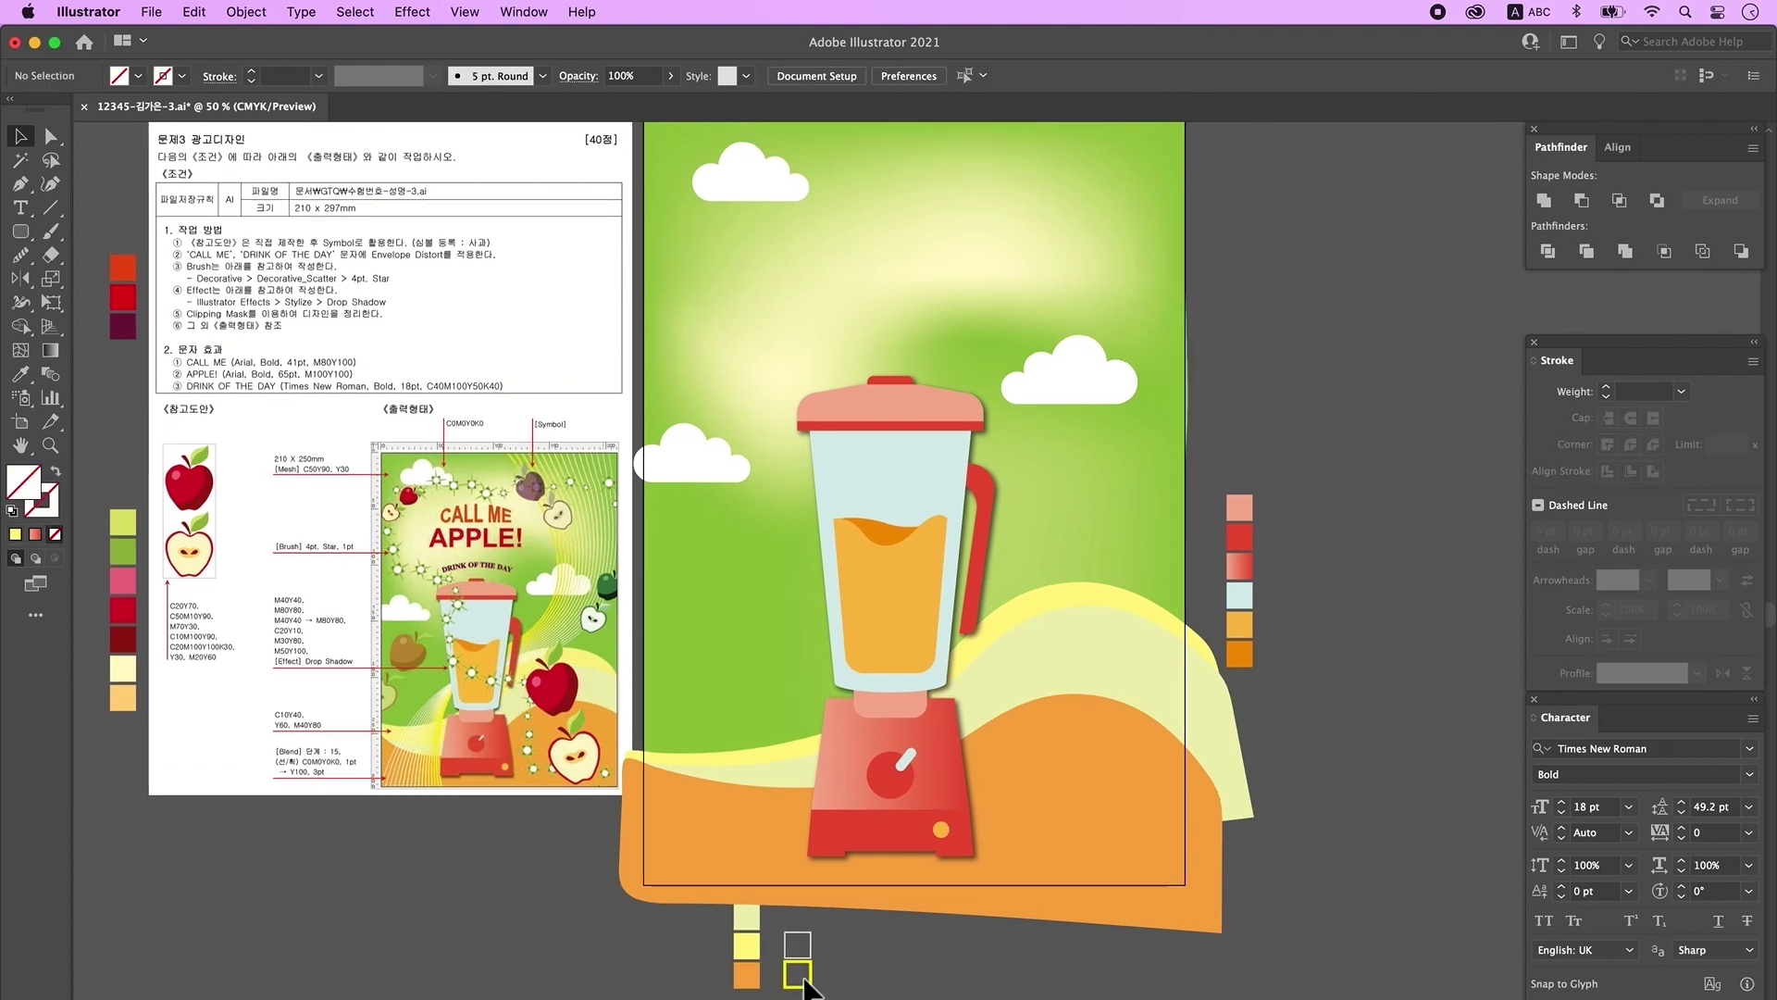
{"action": "scroll", "coordinate": [1237, 389], "scroll_direction": "up", "scroll_amount": 2}
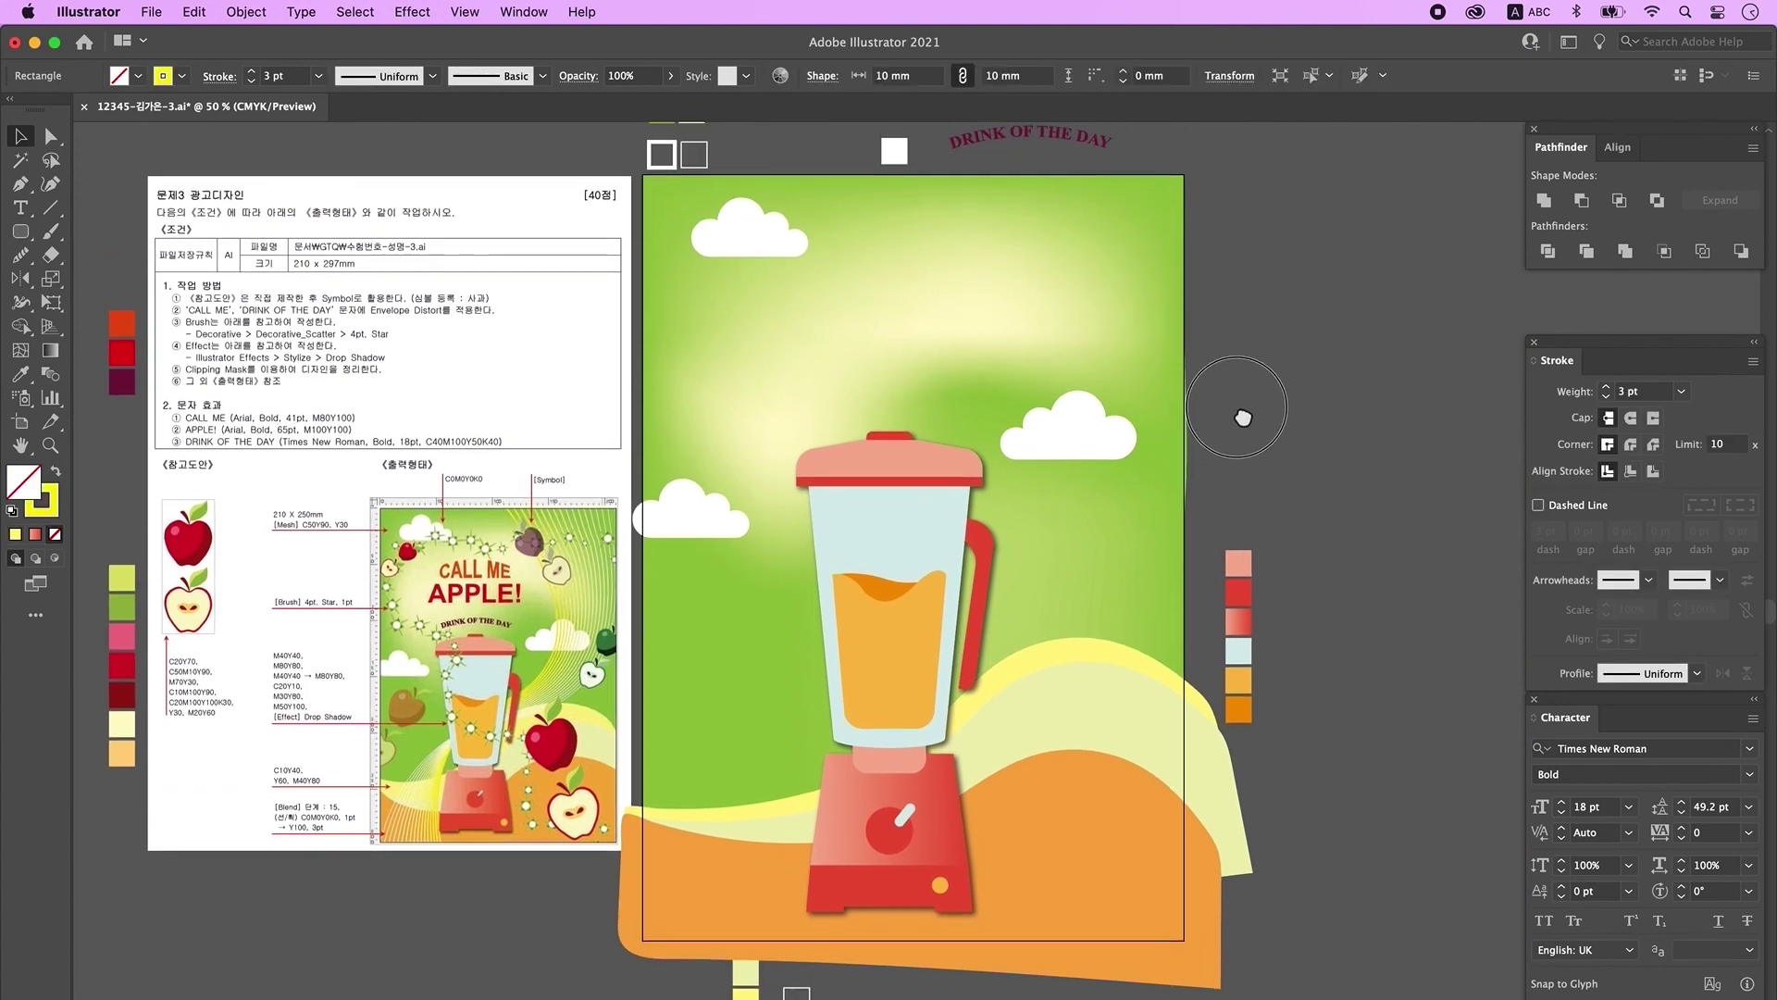
{"action": "key", "text": "p"}
{"action": "scroll", "coordinate": [1194, 407], "scroll_direction": "up", "scroll_amount": 2}
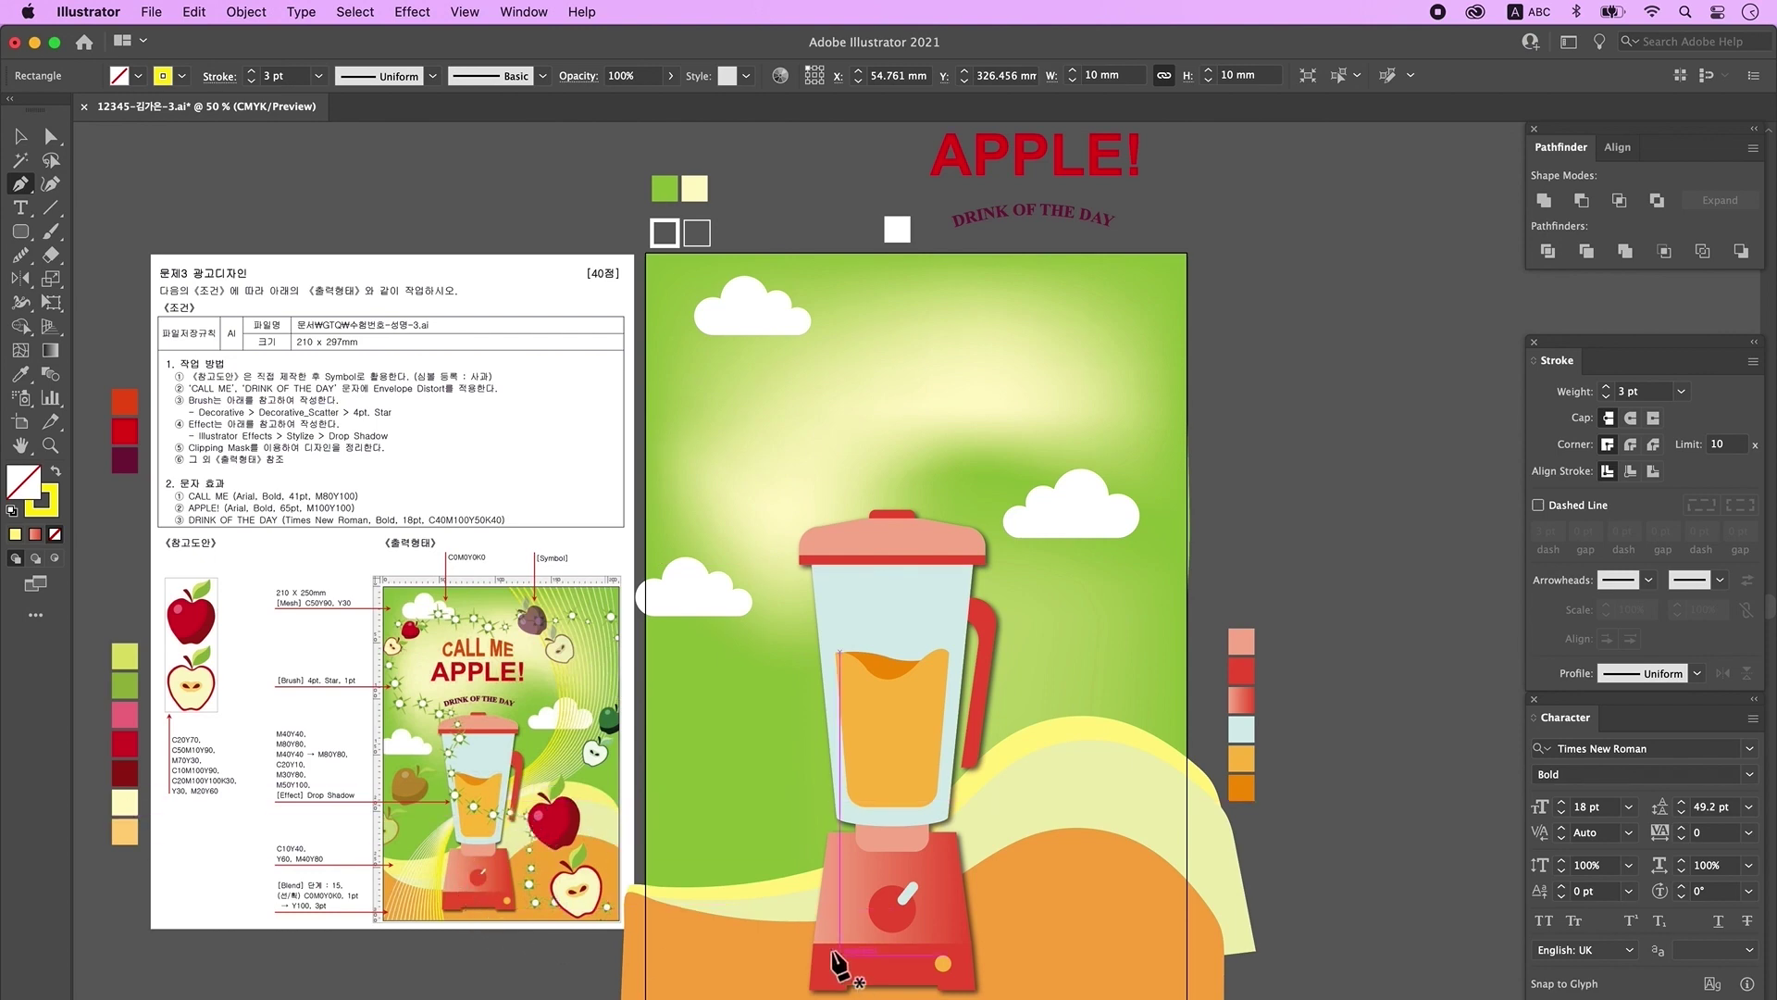
{"action": "scroll", "coordinate": [960, 227], "scroll_direction": "up", "scroll_amount": 1}
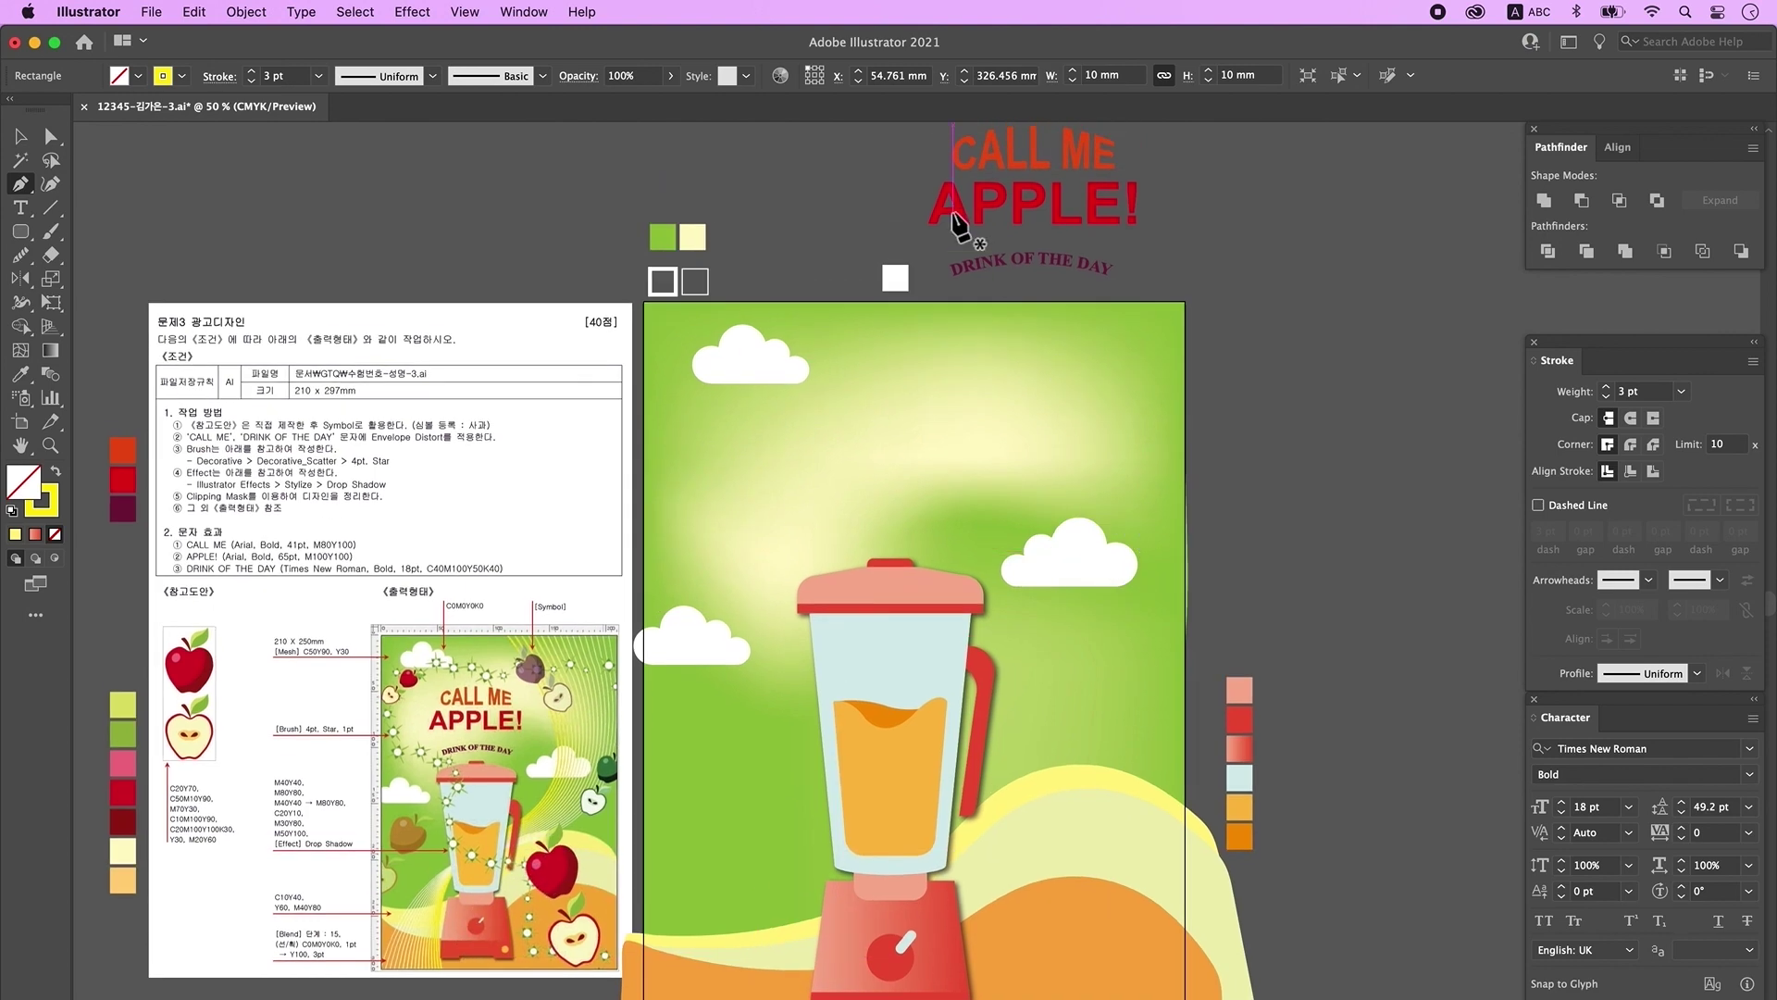
Step: Draw an open yellow S-curve from above the artboard, across the right cloud and the blender, to below the artboard
{"action": "left_click", "coordinate": [863, 136]}
{"action": "key", "text": "super+minus"}
{"action": "left_click_drag", "start_coordinate": [976, 534], "coordinate": [891, 611]}
{"action": "left_click_drag", "start_coordinate": [808, 692], "coordinate": [781, 781]}
{"action": "left_click", "coordinate": [809, 691]}
{"action": "left_click_drag", "start_coordinate": [817, 909], "coordinate": [839, 999]}
{"action": "left_click", "coordinate": [1119, 775], "text": "super"}
Step: Draw a second open curve with a 1 pt white stroke from the artboard's upper right across the blender to its lower left
{"action": "scroll", "coordinate": [1018, 814], "scroll_direction": "up", "scroll_amount": 1}
{"action": "left_click", "coordinate": [806, 873], "text": "super"}
{"action": "left_click", "coordinate": [1146, 309], "text": "super"}
{"action": "left_click", "coordinate": [1146, 307]}
{"action": "left_click_drag", "start_coordinate": [880, 657], "coordinate": [641, 657]}
{"action": "left_click", "coordinate": [881, 657]}
{"action": "mouse_move", "coordinate": [744, 788]}
{"action": "left_mouse_down"}
{"action": "mouse_move", "coordinate": [709, 937]}
{"action": "mouse_move", "coordinate": [721, 906]}
{"action": "mouse_move", "coordinate": [626, 999]}
{"action": "left_mouse_up"}
{"action": "key", "text": "super+z"}
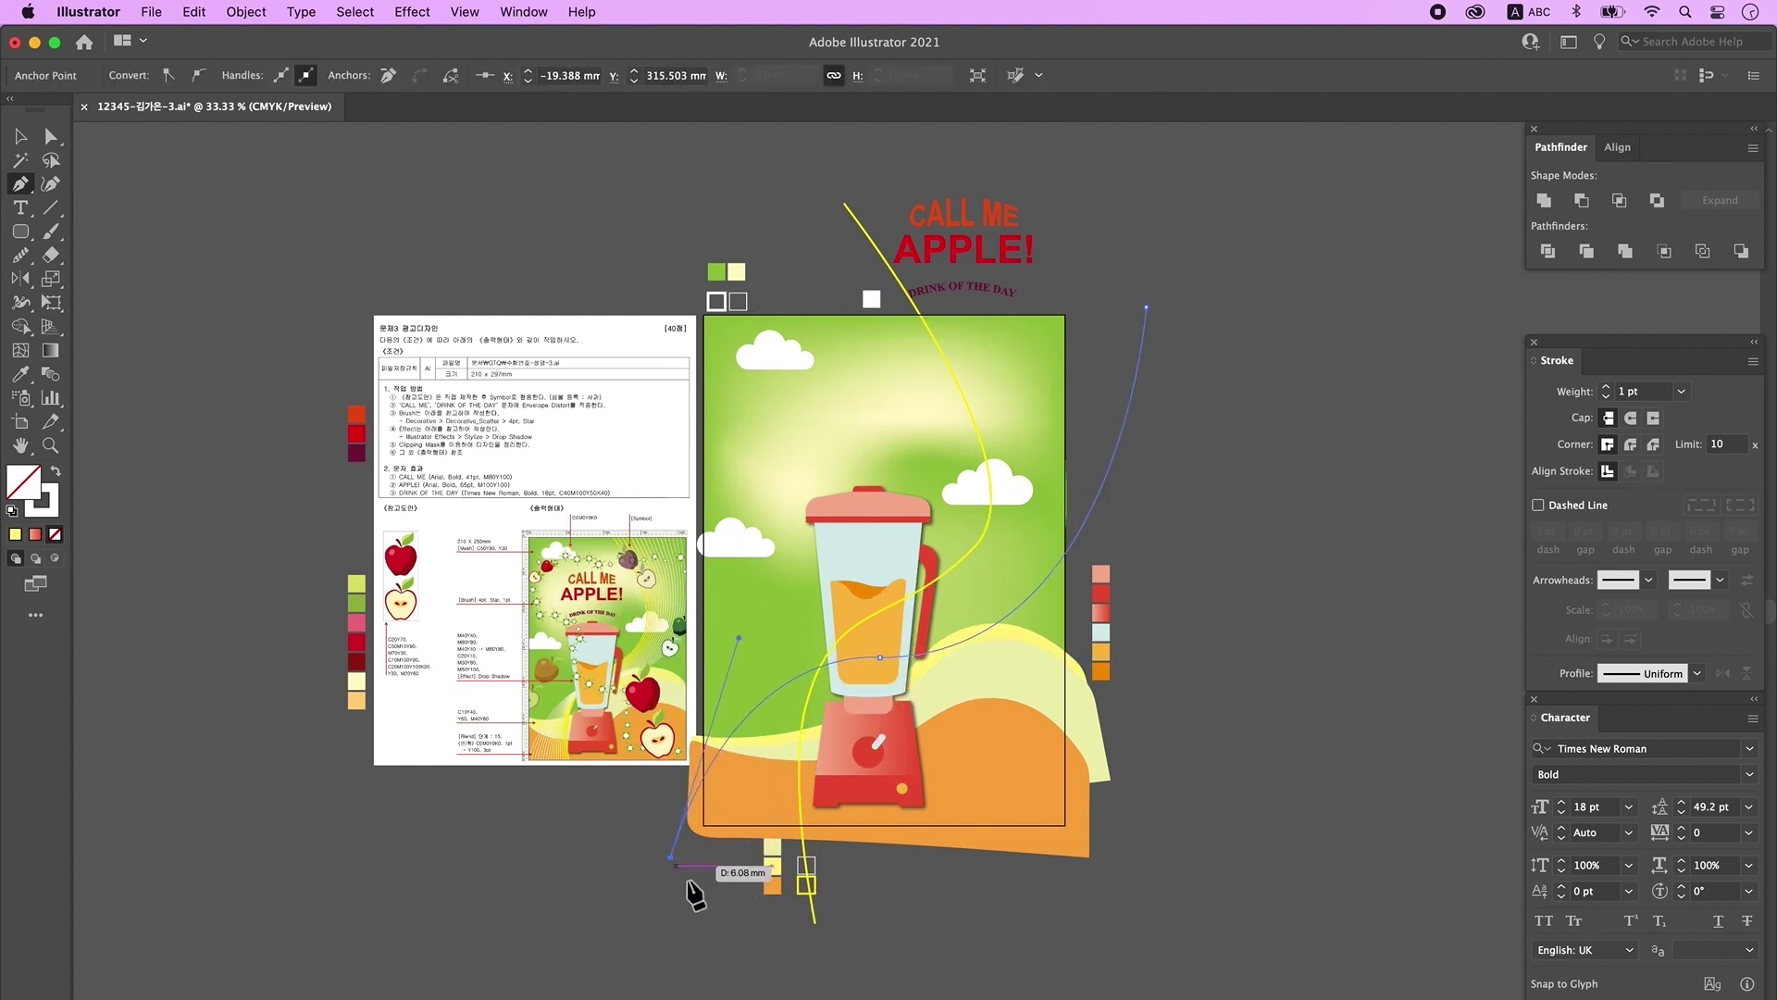
{"action": "left_click", "coordinate": [690, 881], "text": "super"}
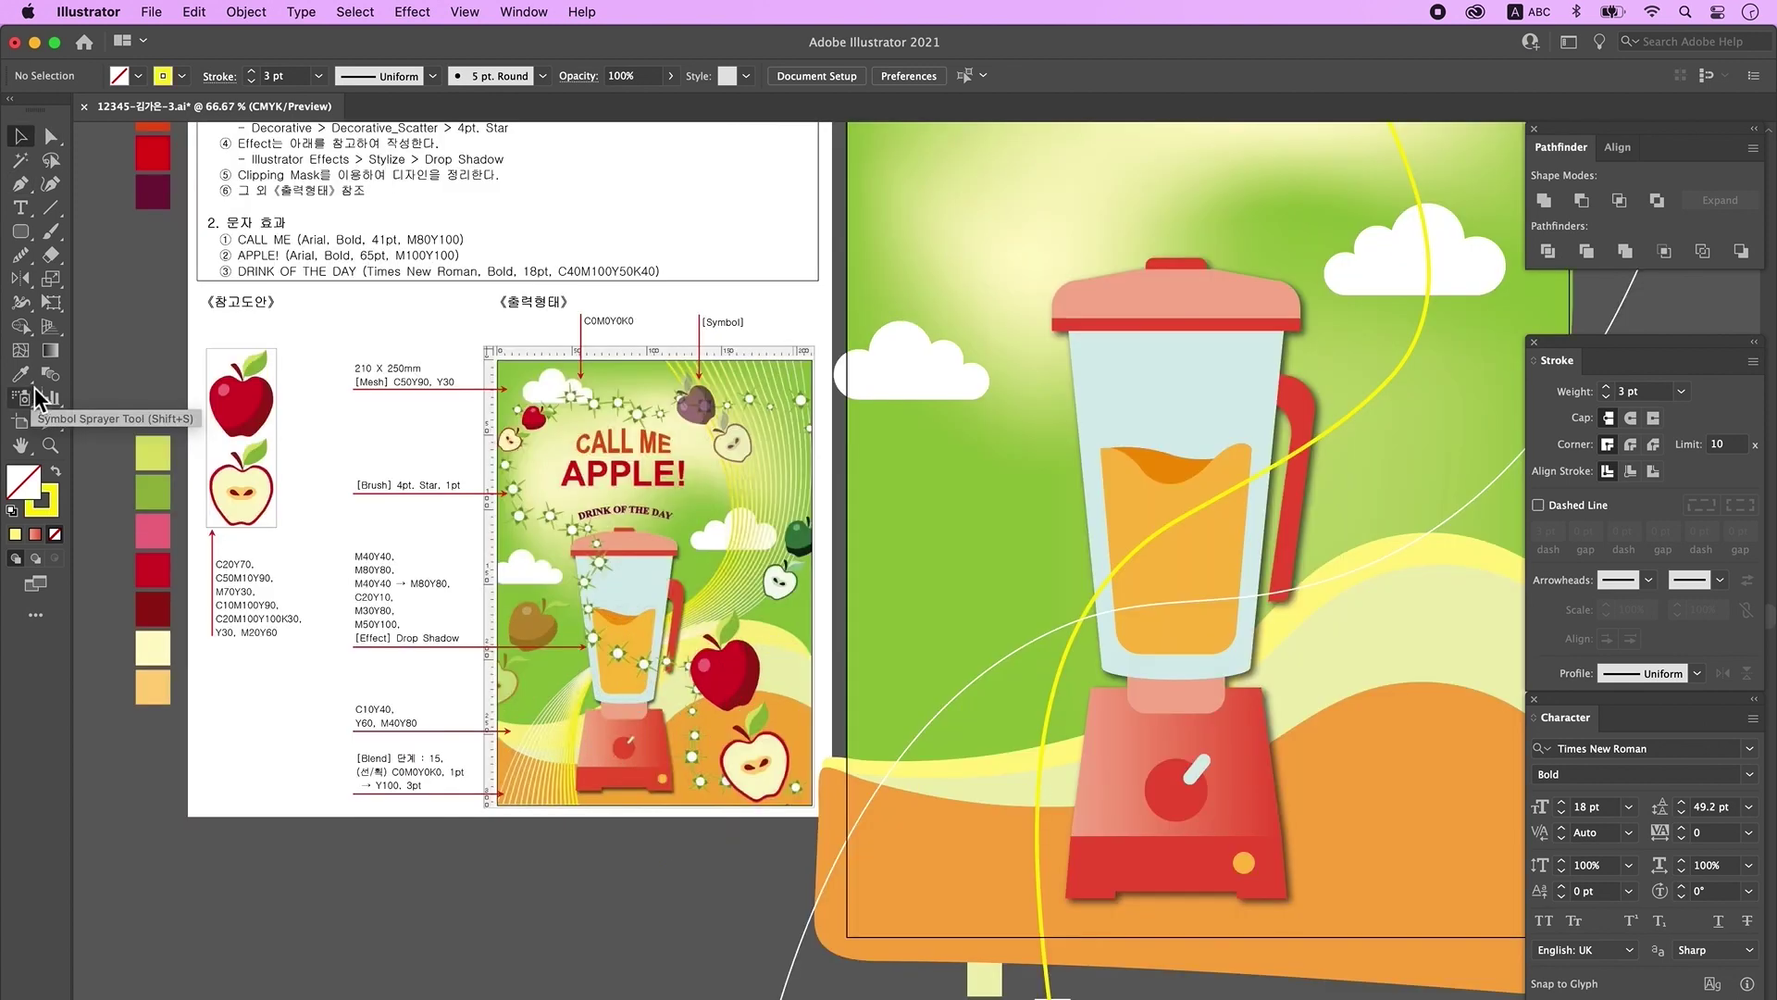
Step: Blend the yellow curve with the white curve using the Blend tool
{"action": "left_click", "coordinate": [50, 374]}
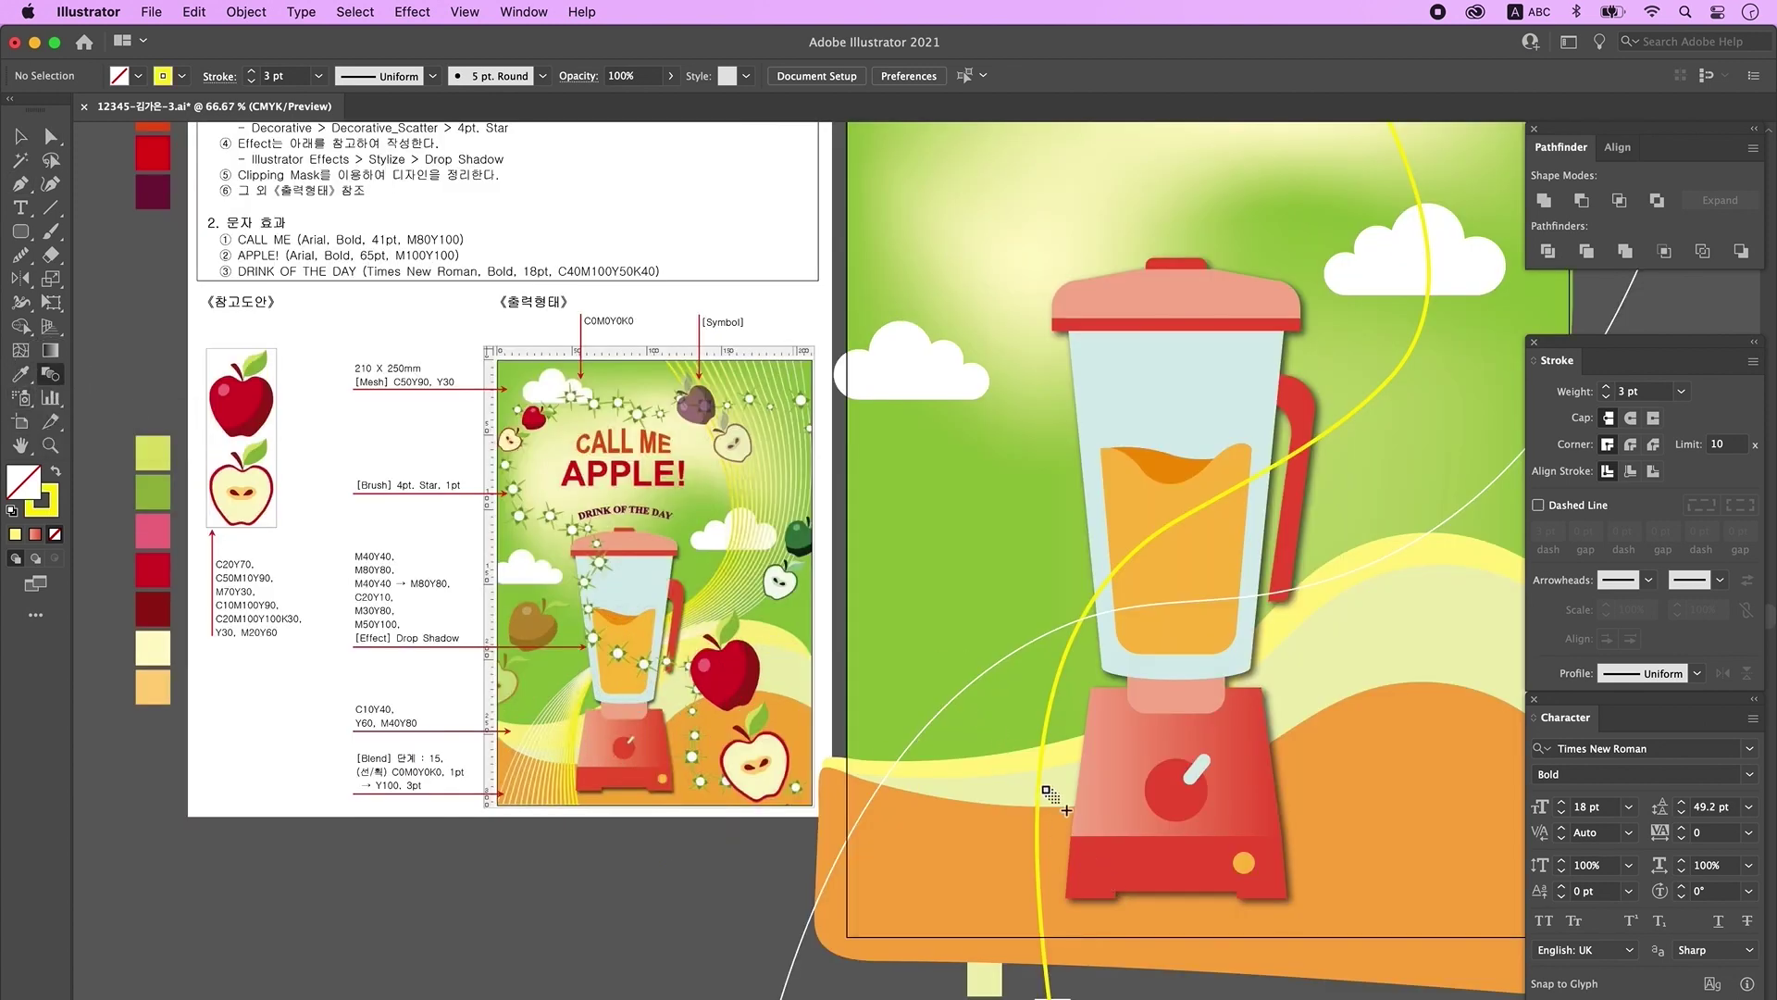
{"action": "left_click", "coordinate": [1039, 819]}
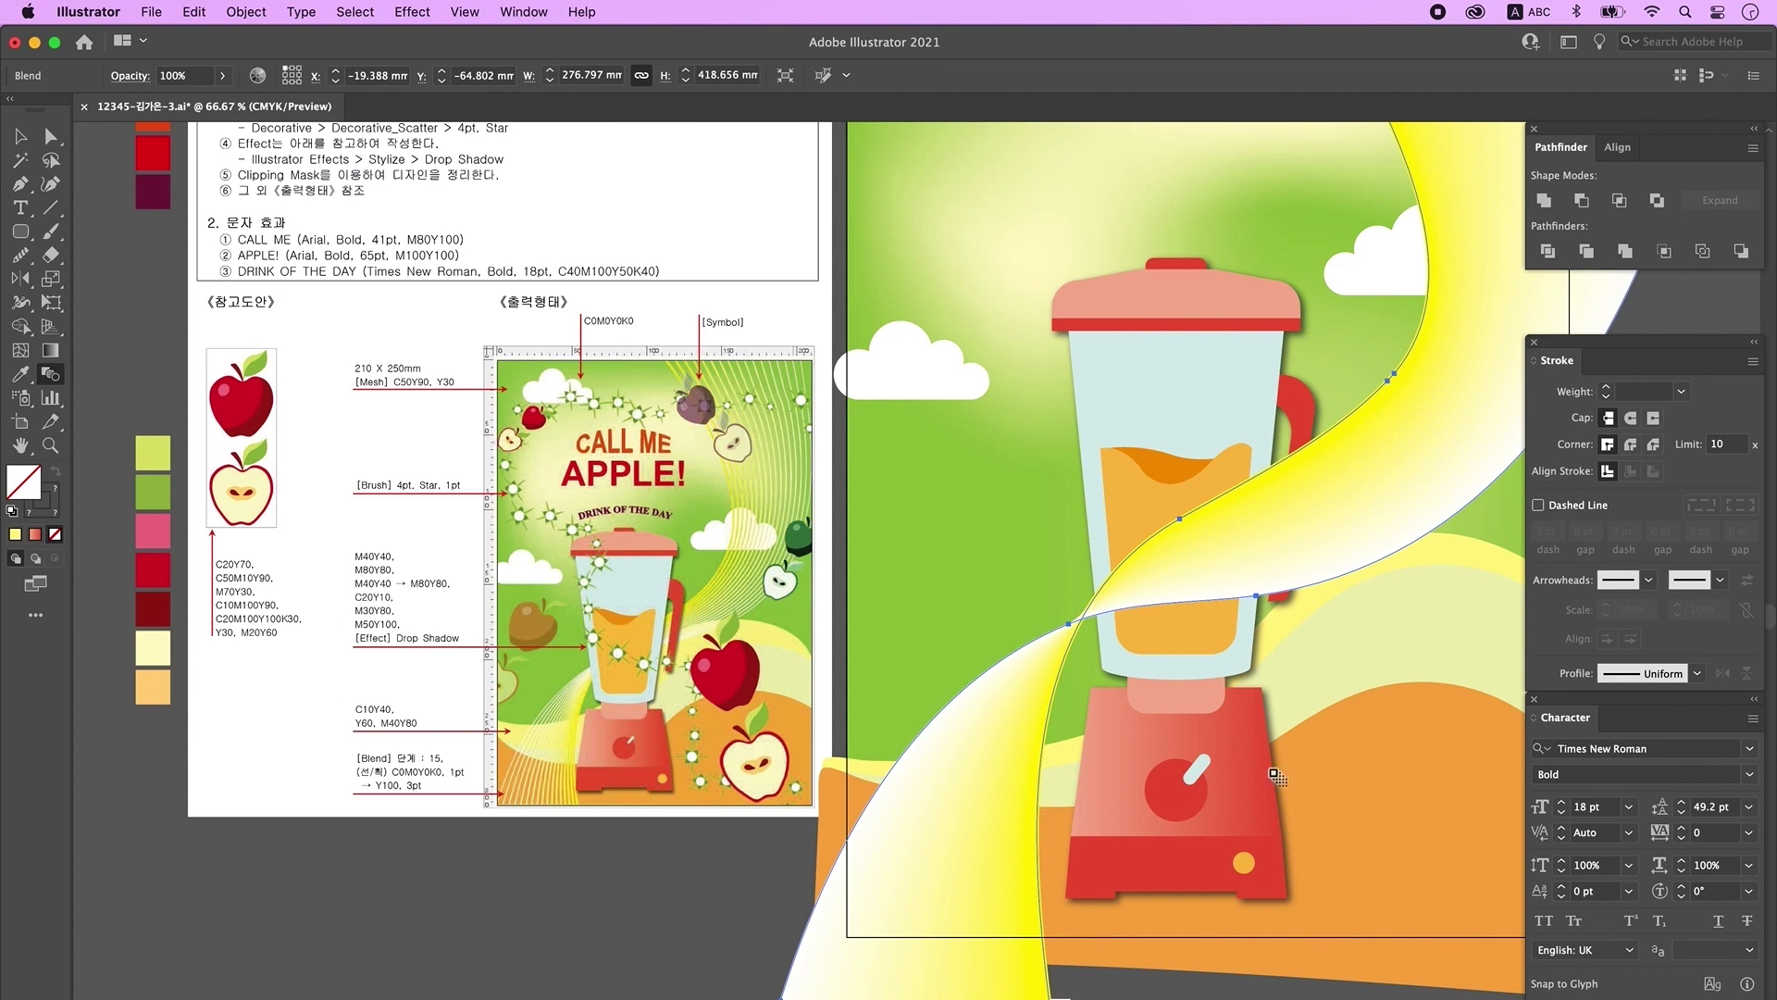
{"action": "scroll", "coordinate": [1261, 711], "scroll_direction": "left", "scroll_amount": 1}
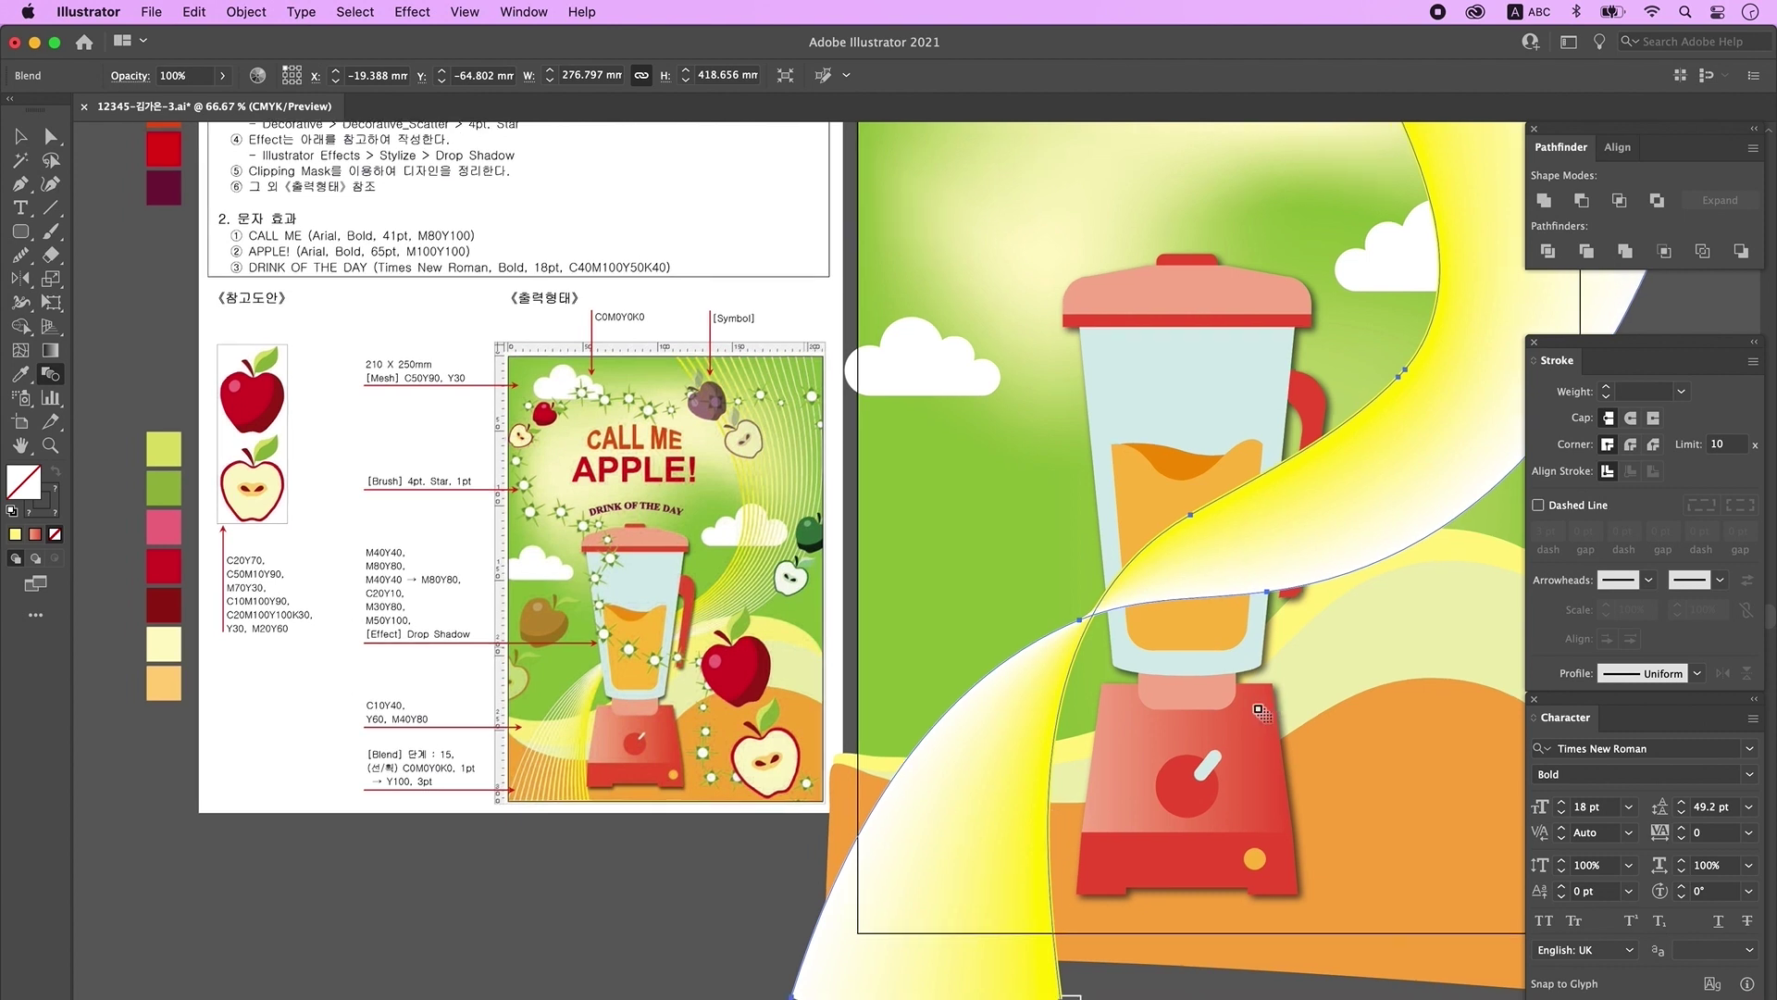
Step: Set the blend's spacing to Specified Steps with 15 steps
{"action": "double_click", "coordinate": [51, 379]}
{"action": "left_click", "coordinate": [630, 274]}
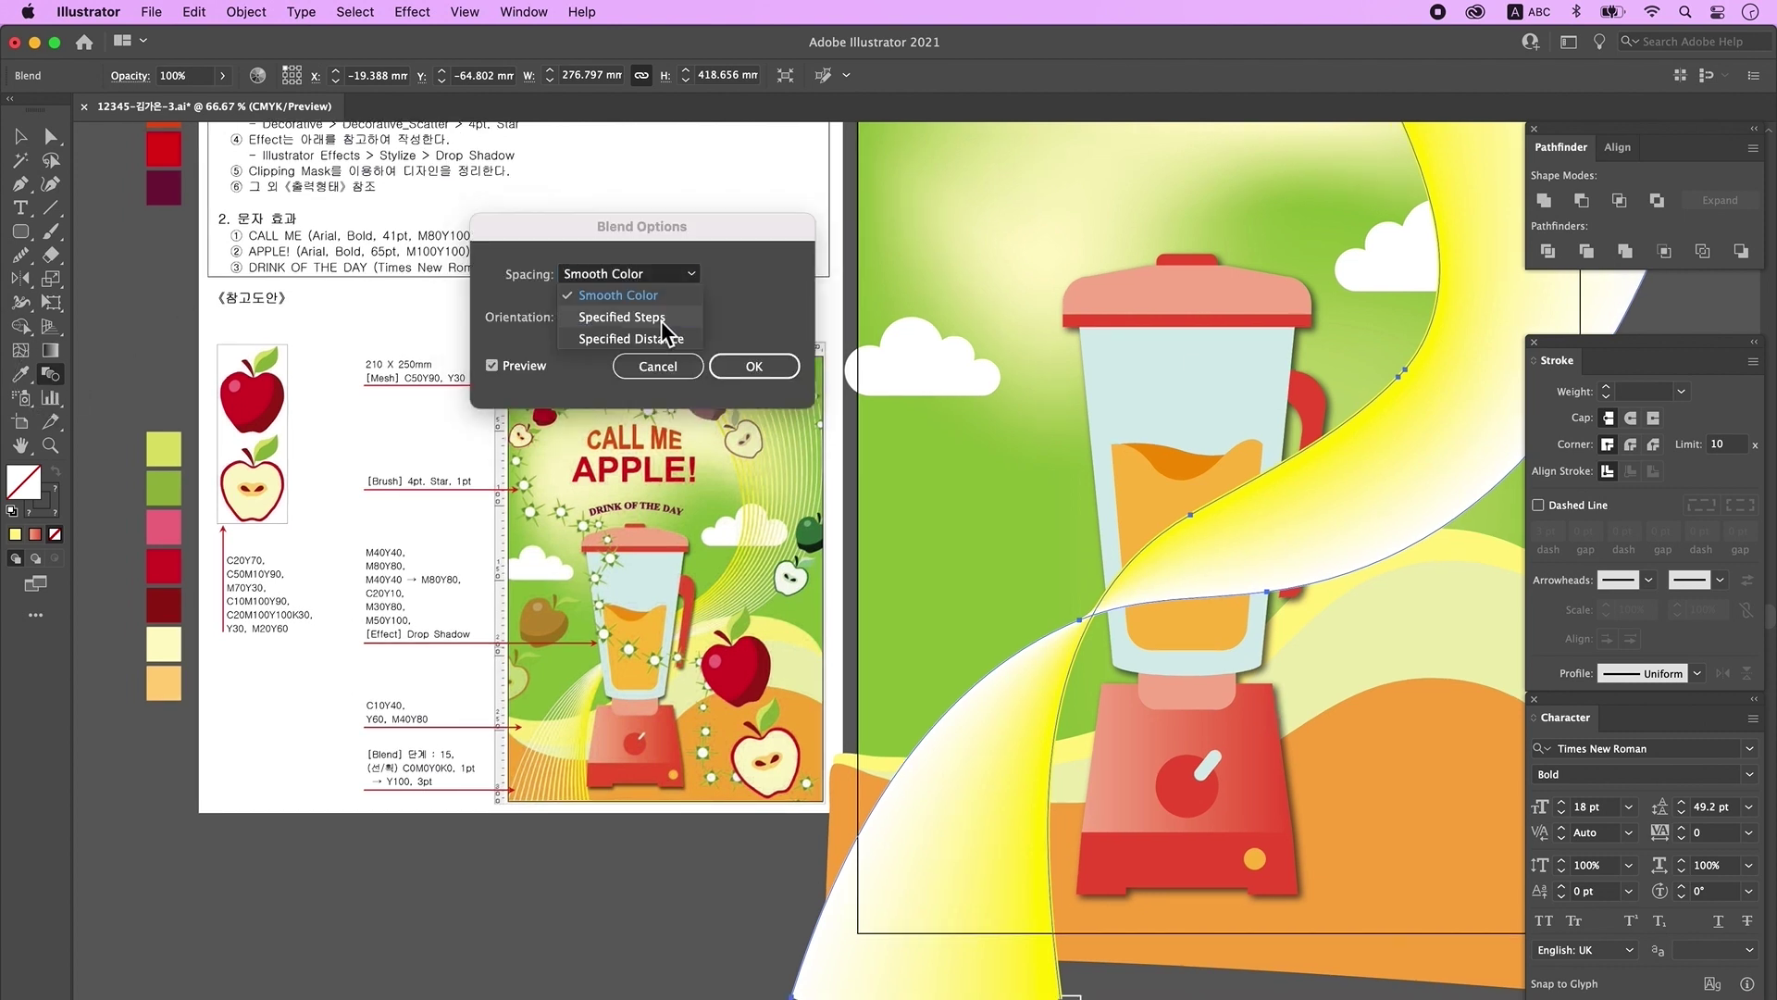
{"action": "left_click", "coordinate": [675, 318]}
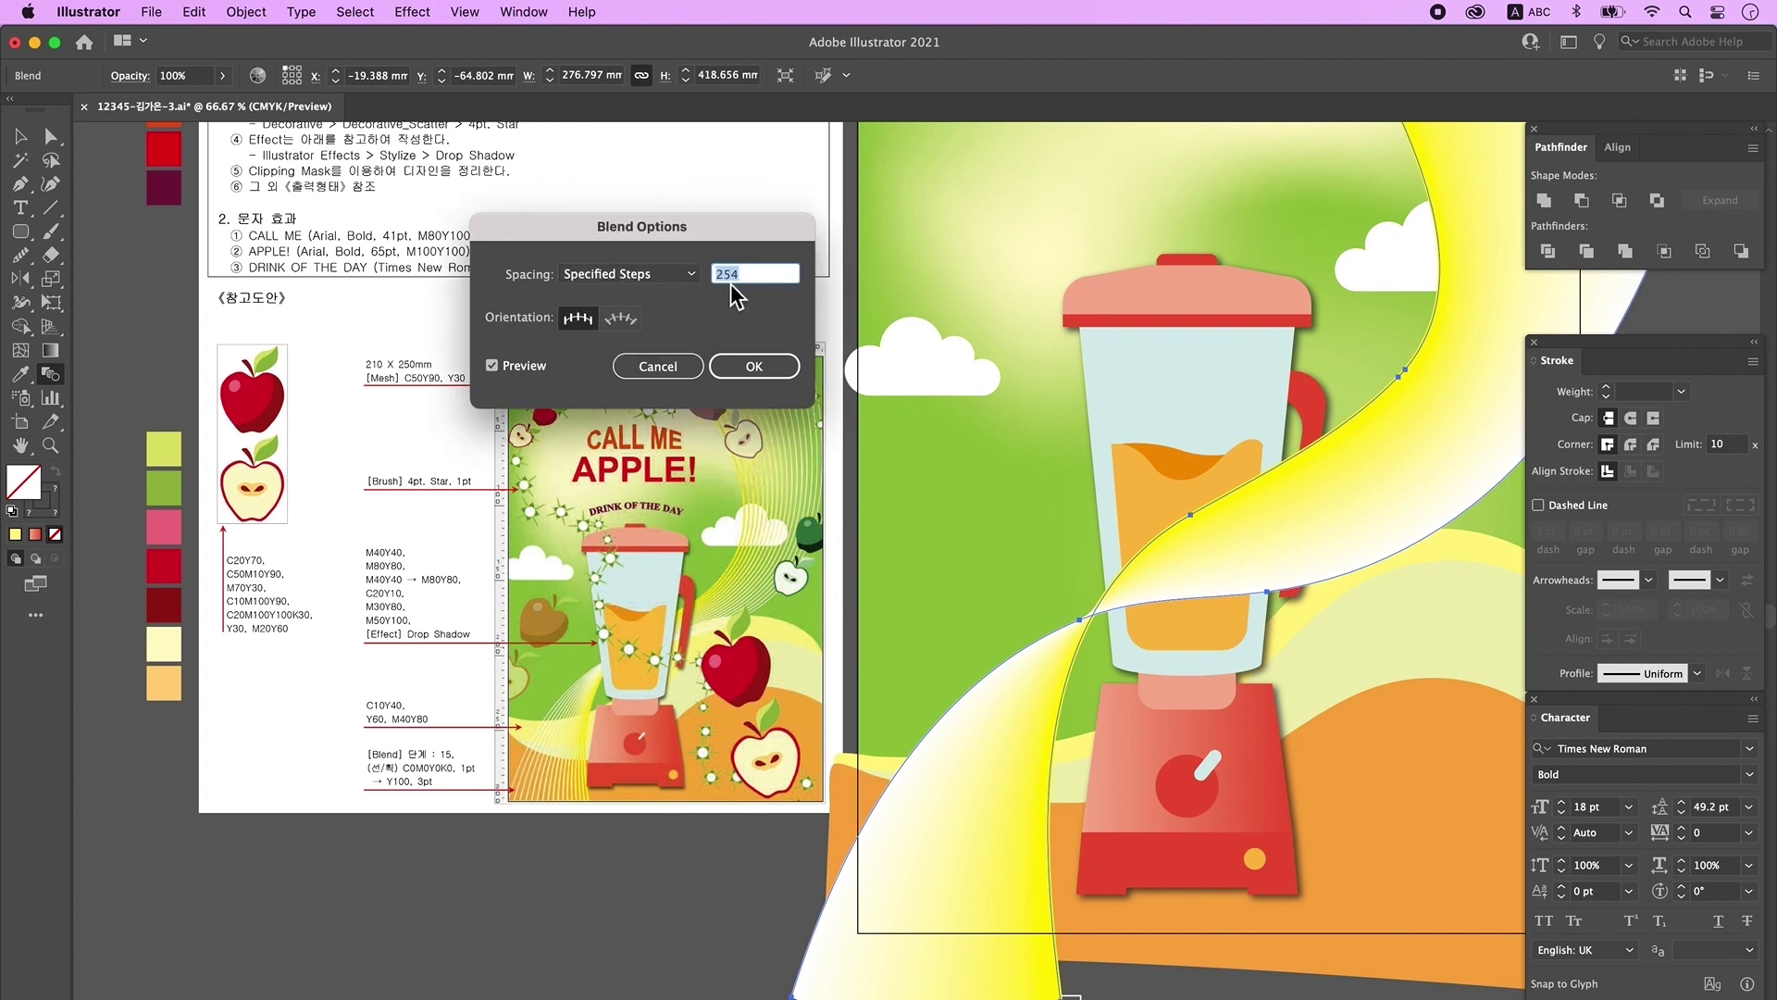
{"action": "key", "text": "Tab"}
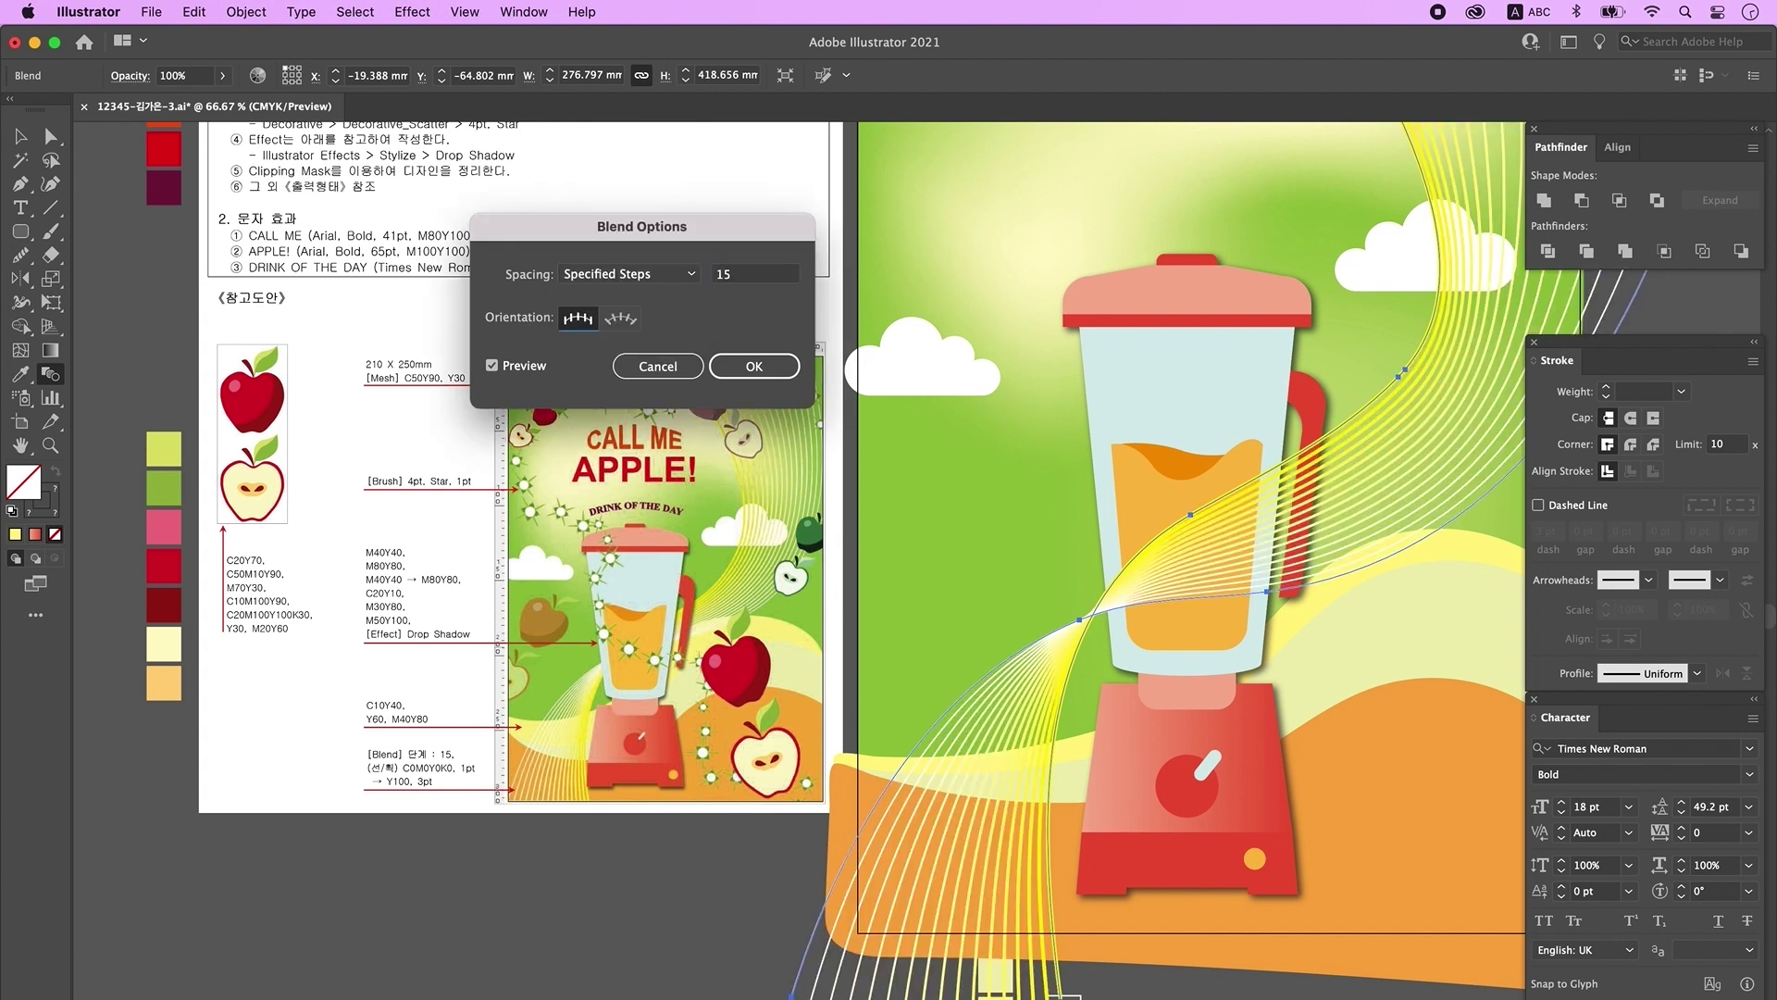
{"action": "left_click", "coordinate": [755, 368]}
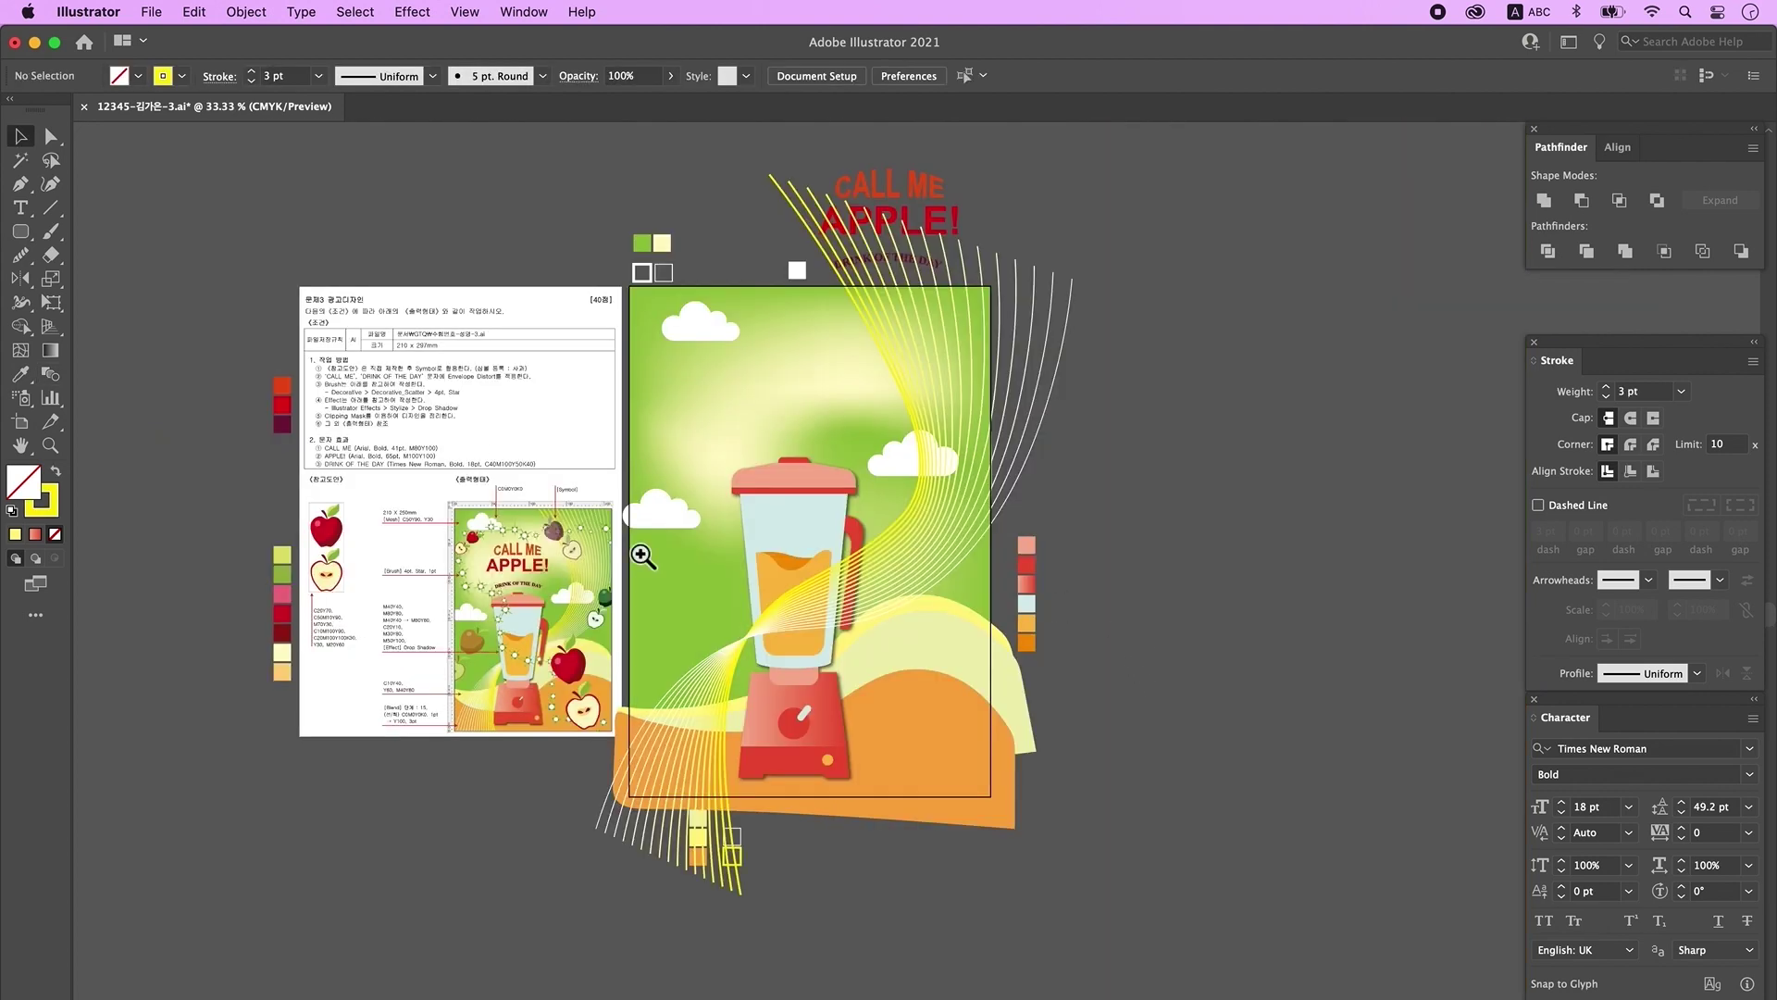
Step: Set the stroke for the star guide path to magenta (#ff00b7) with a 4 pt weight
{"action": "left_click", "coordinate": [498, 566], "text": "super"}
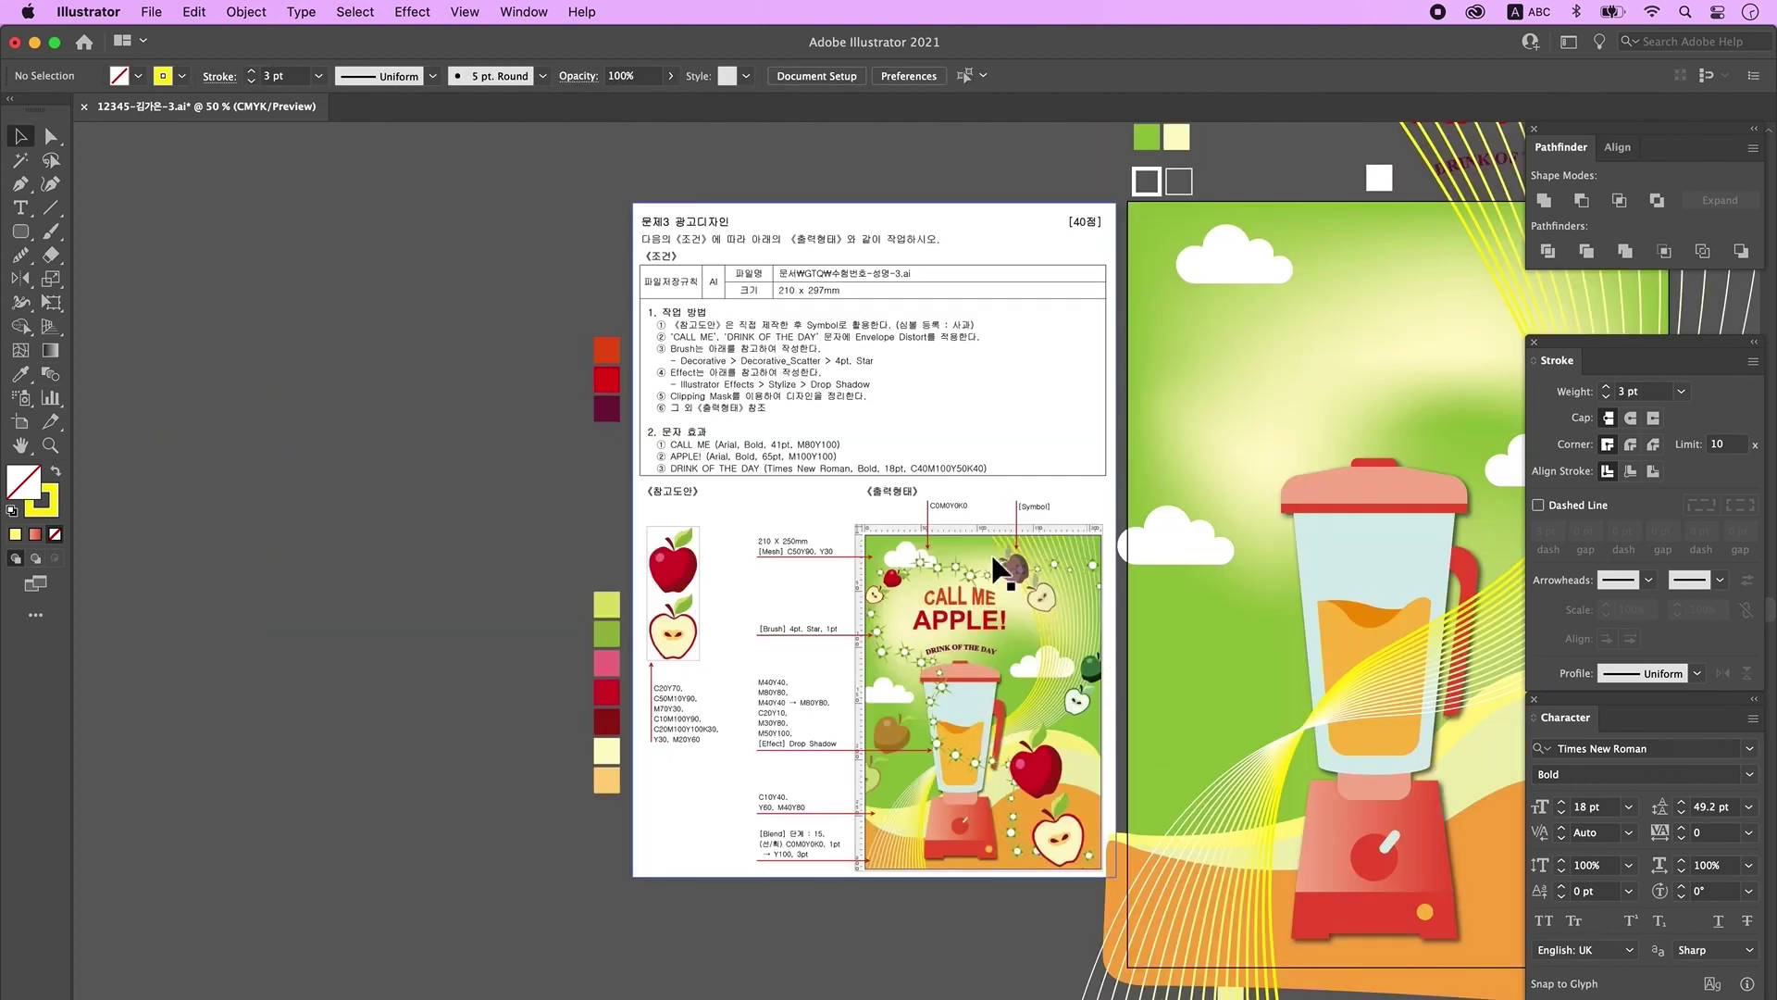
{"action": "left_click_drag", "start_coordinate": [1055, 616], "coordinate": [839, 611]}
{"action": "left_click_drag", "start_coordinate": [1147, 615], "coordinate": [1044, 619]}
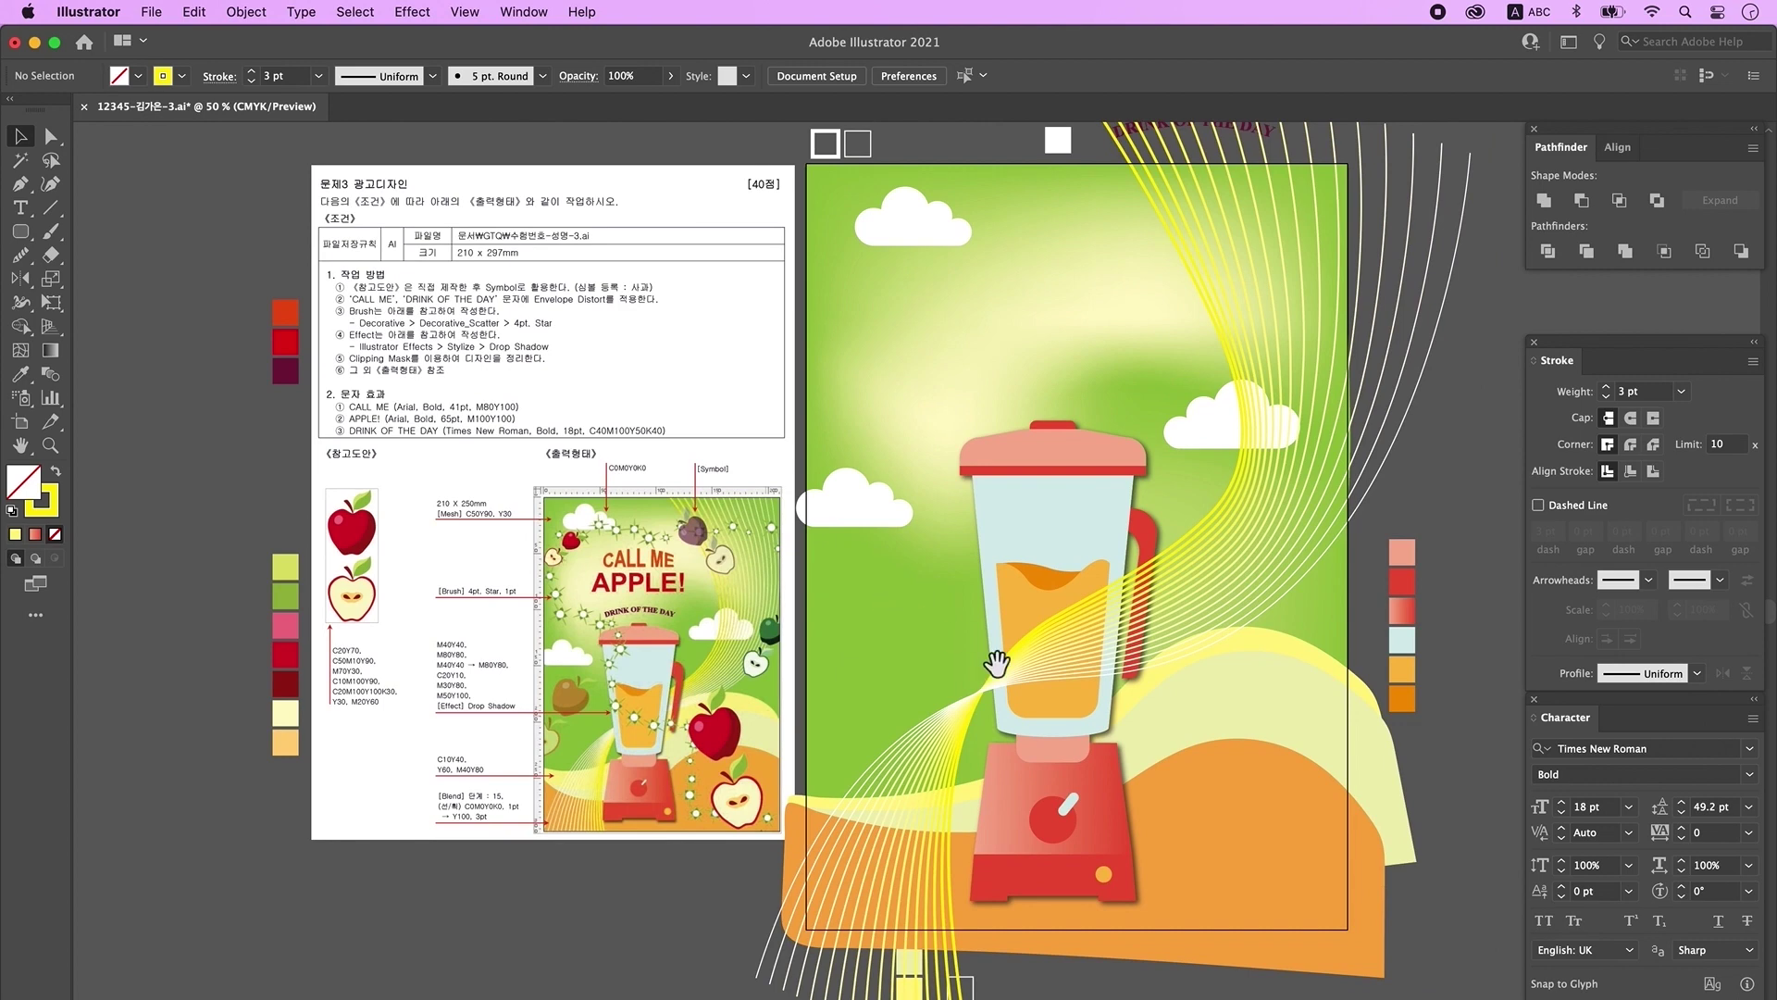
{"action": "scroll", "coordinate": [986, 583], "scroll_direction": "up", "scroll_amount": 1}
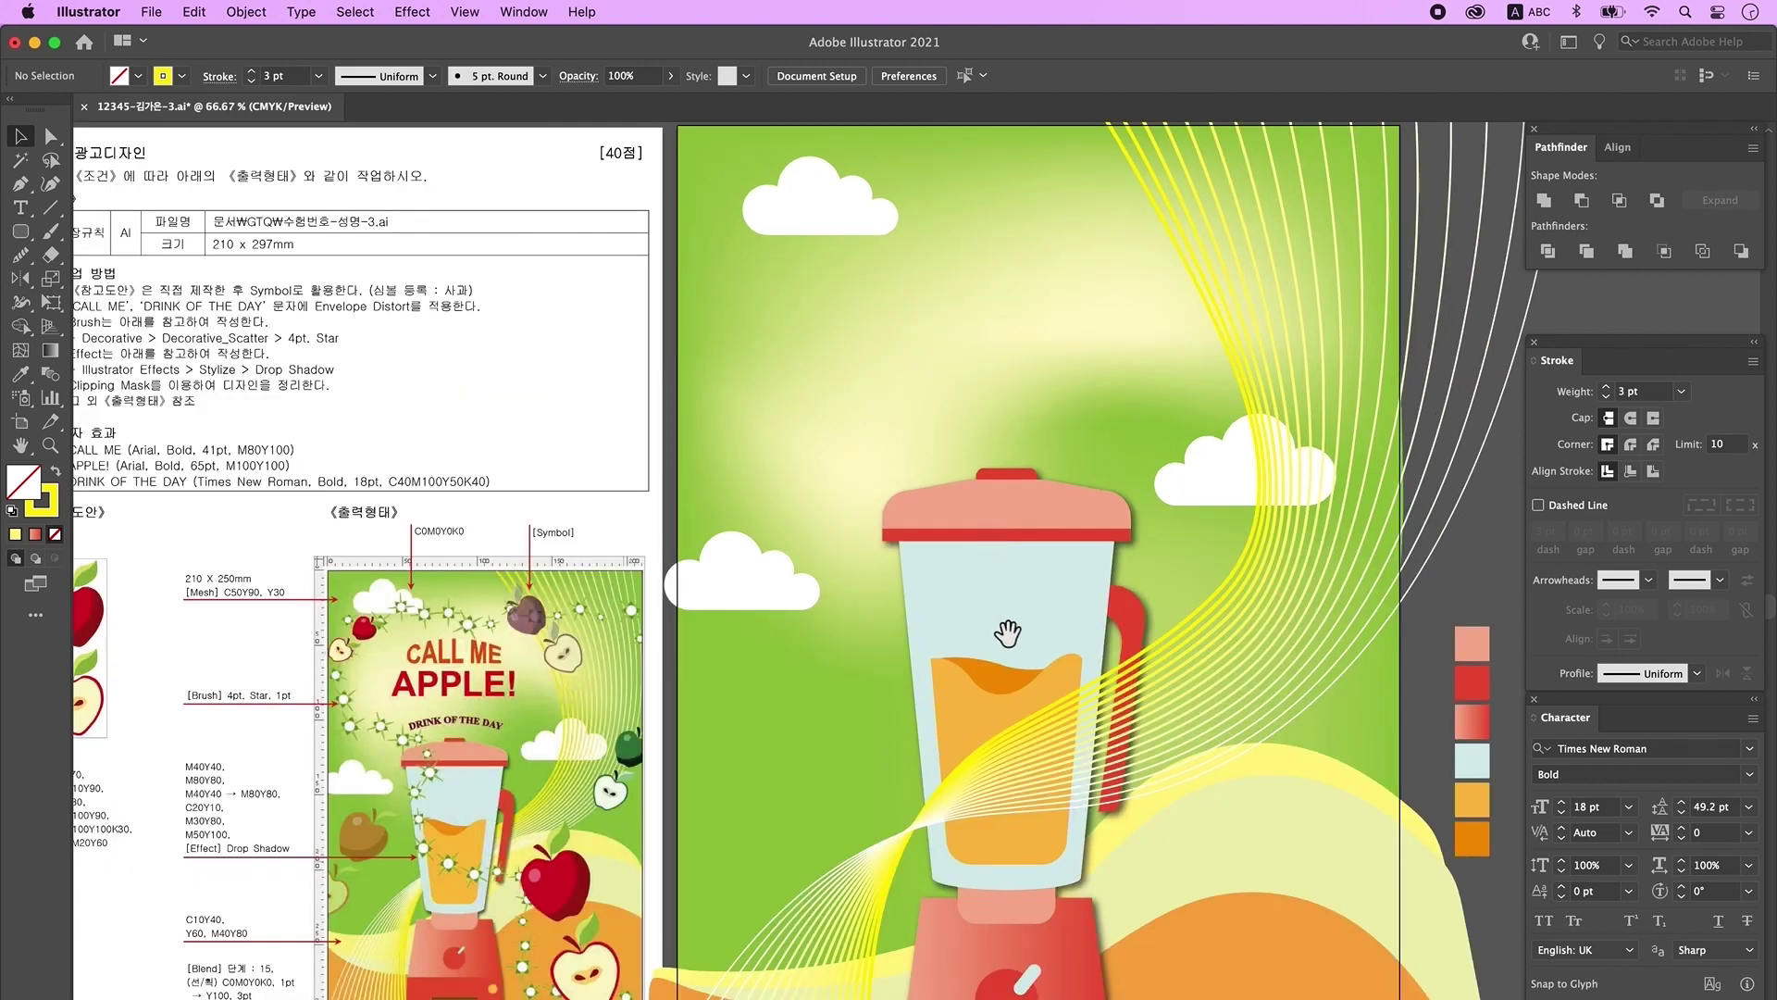
{"action": "left_click_drag", "start_coordinate": [1008, 623], "coordinate": [829, 780]}
{"action": "left_click_drag", "start_coordinate": [761, 648], "coordinate": [793, 385]}
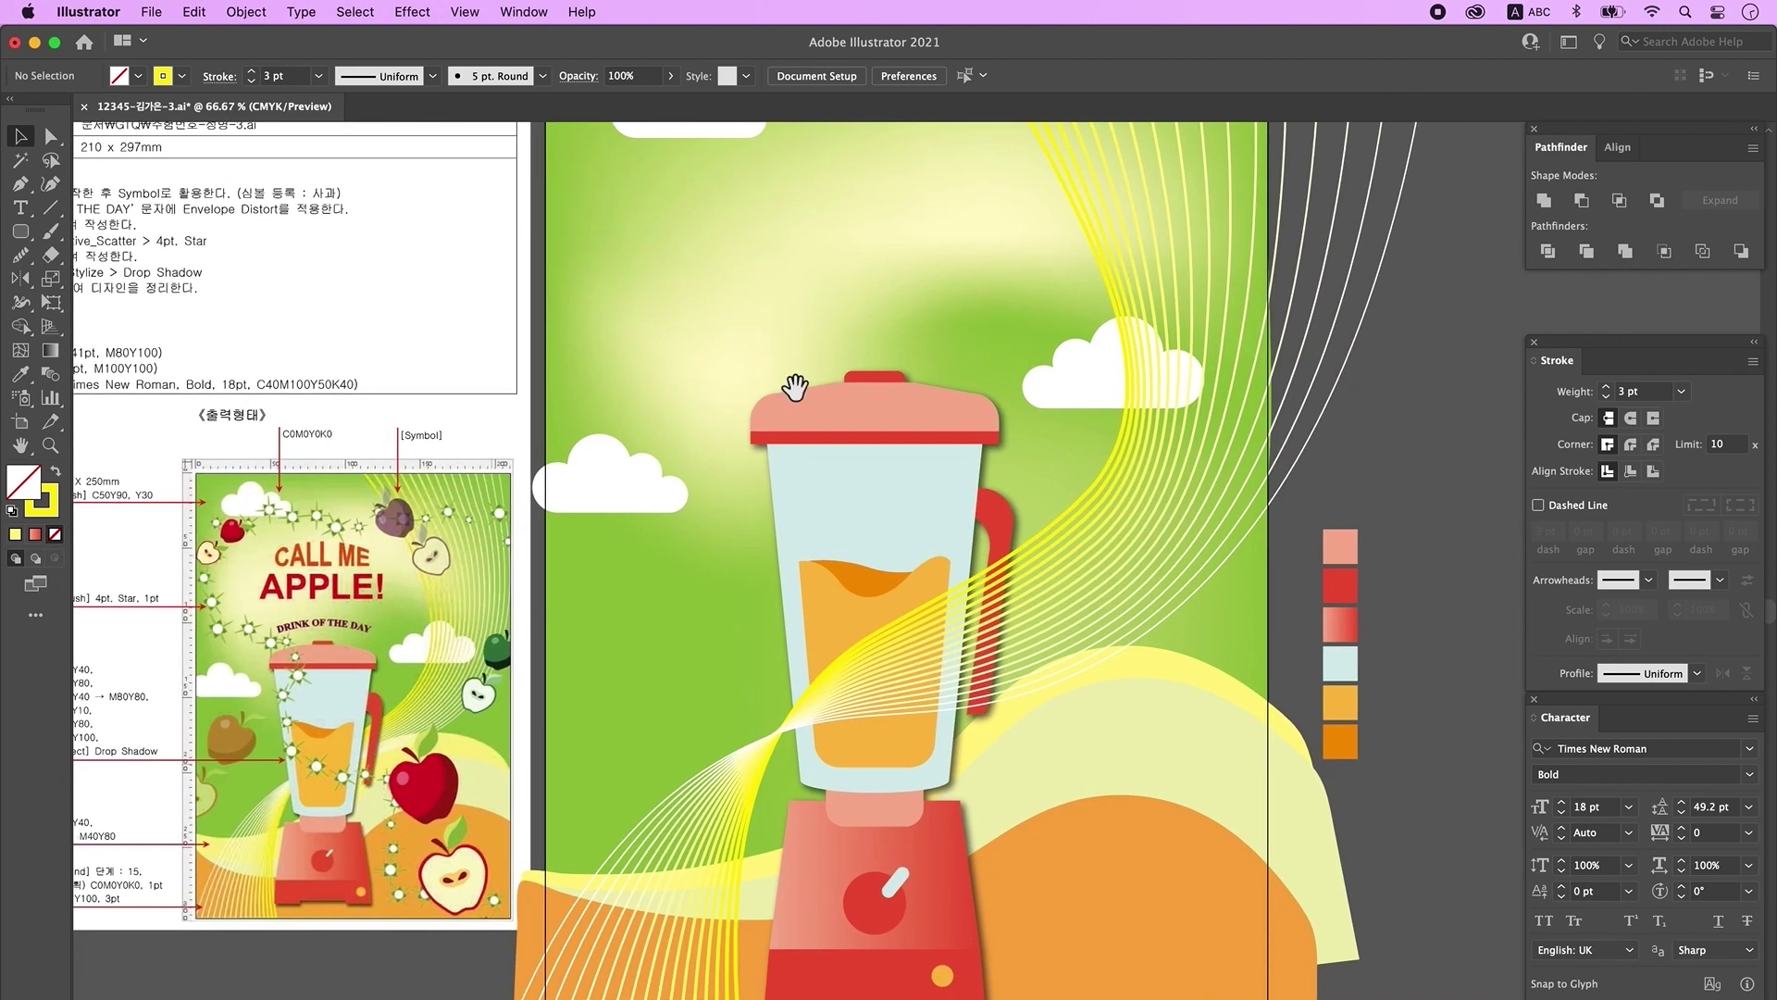
{"action": "left_click_drag", "start_coordinate": [754, 555], "coordinate": [902, 563]}
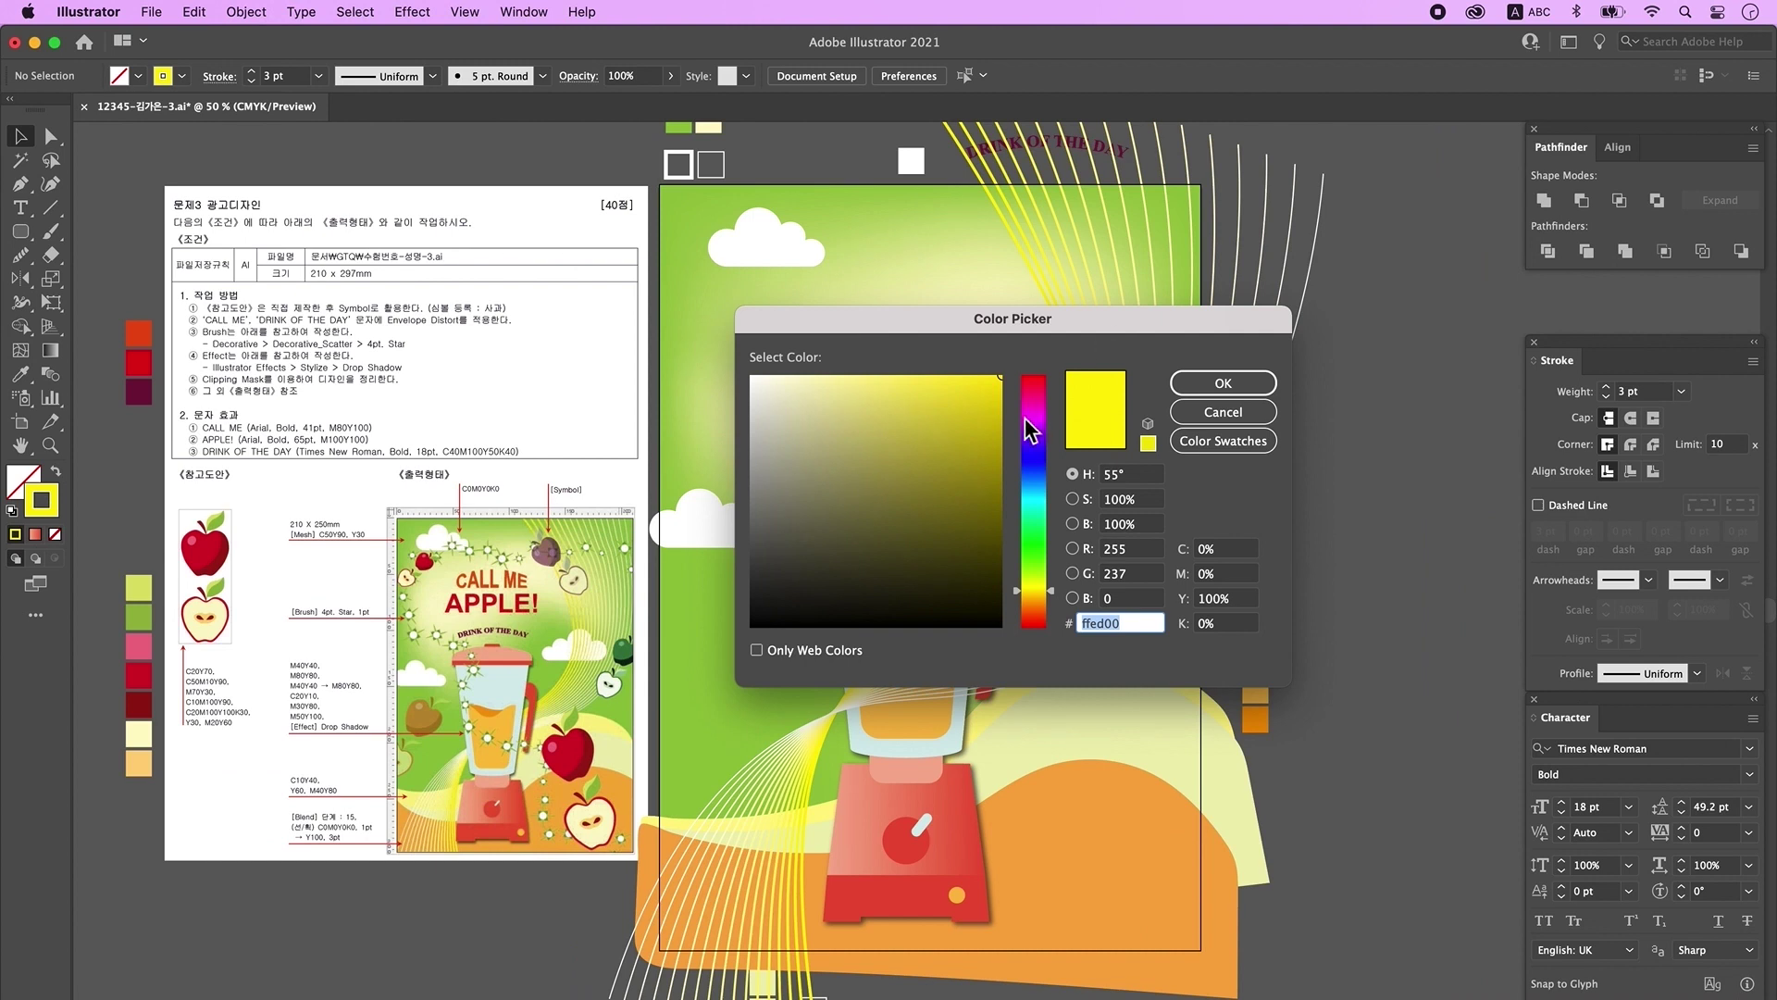
{"action": "left_click", "coordinate": [1029, 425]}
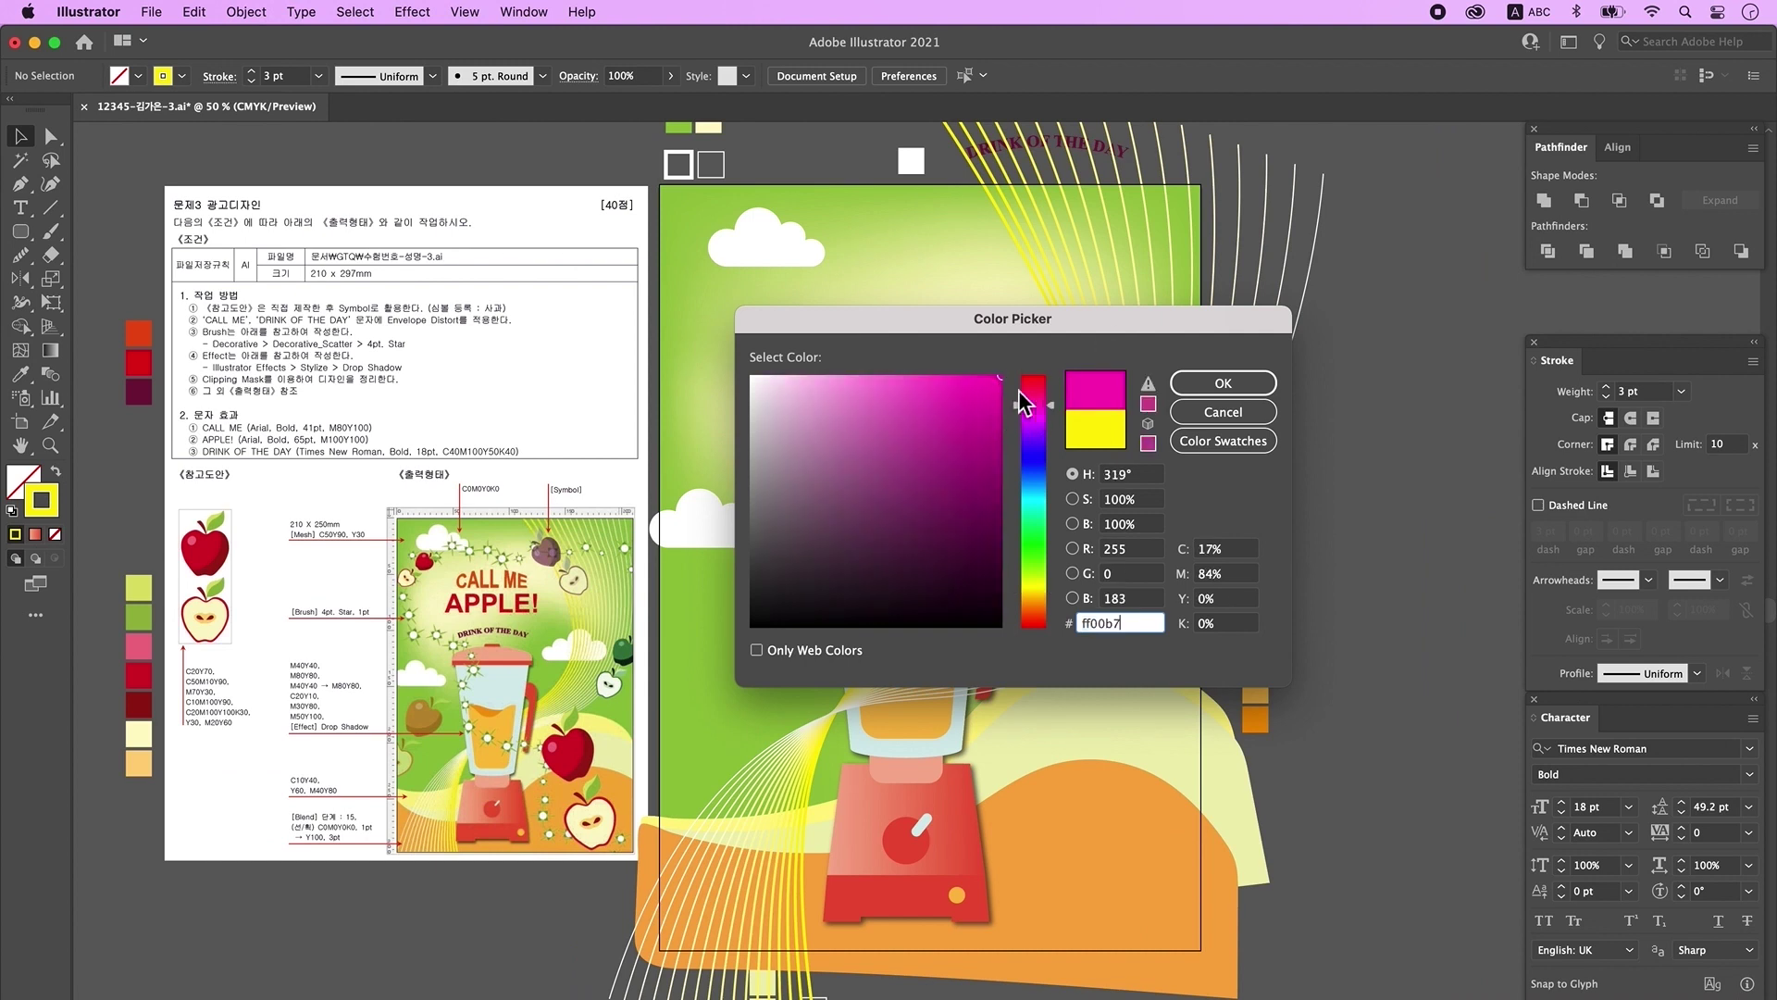
{"action": "left_click", "coordinate": [1222, 383]}
{"action": "left_click", "coordinate": [288, 81]}
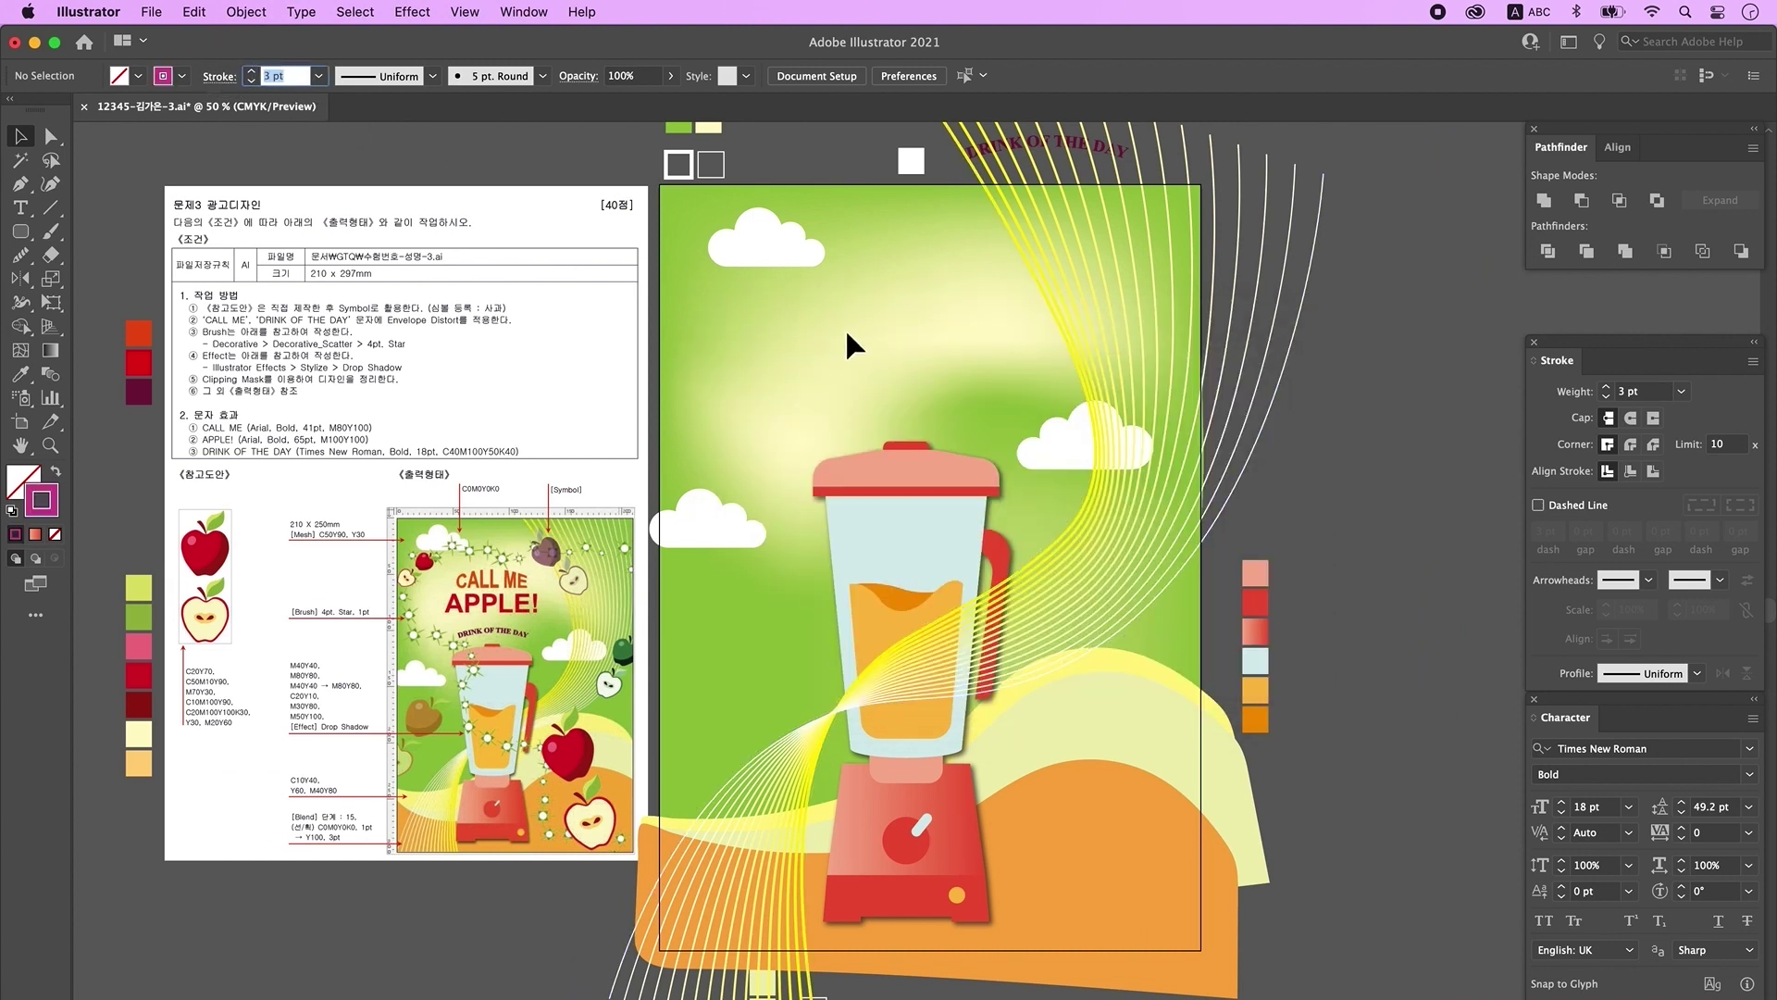
{"action": "type", "text": "4"}
{"action": "key", "text": "Tab"}
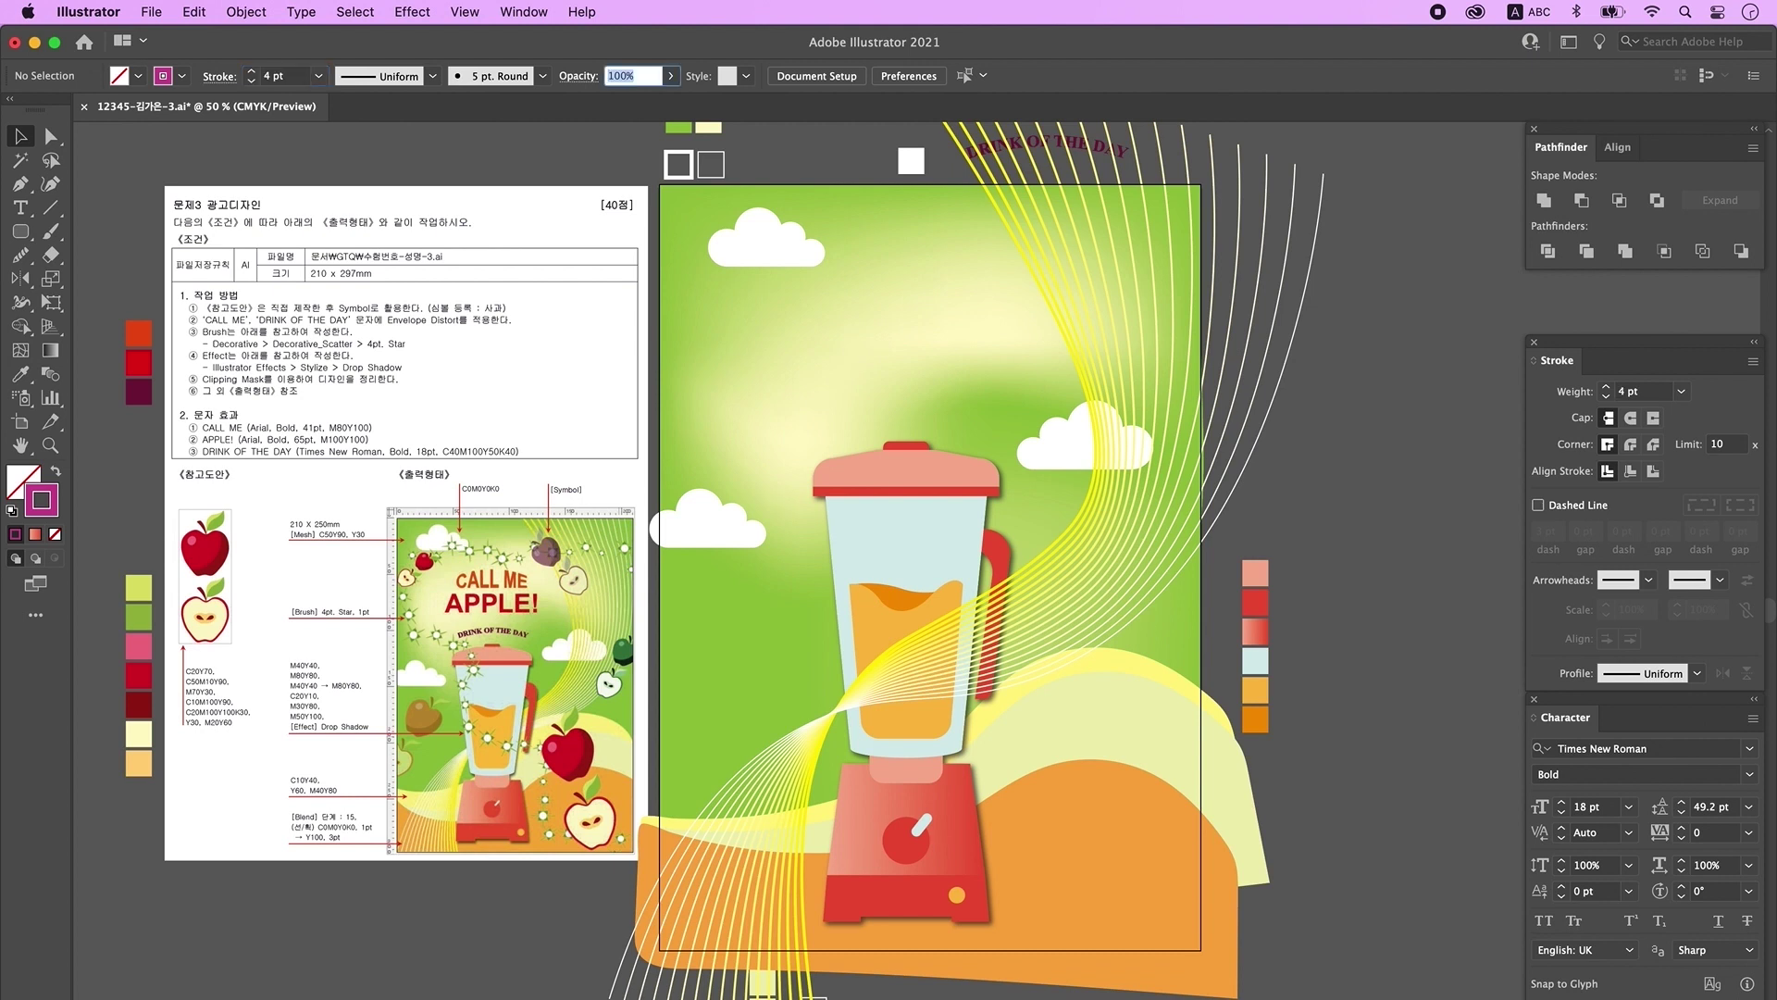
Step: Start a Pen path right of the artboard, dip it above the blender and curve it around the upper-left cloud
{"action": "left_click", "coordinate": [22, 185]}
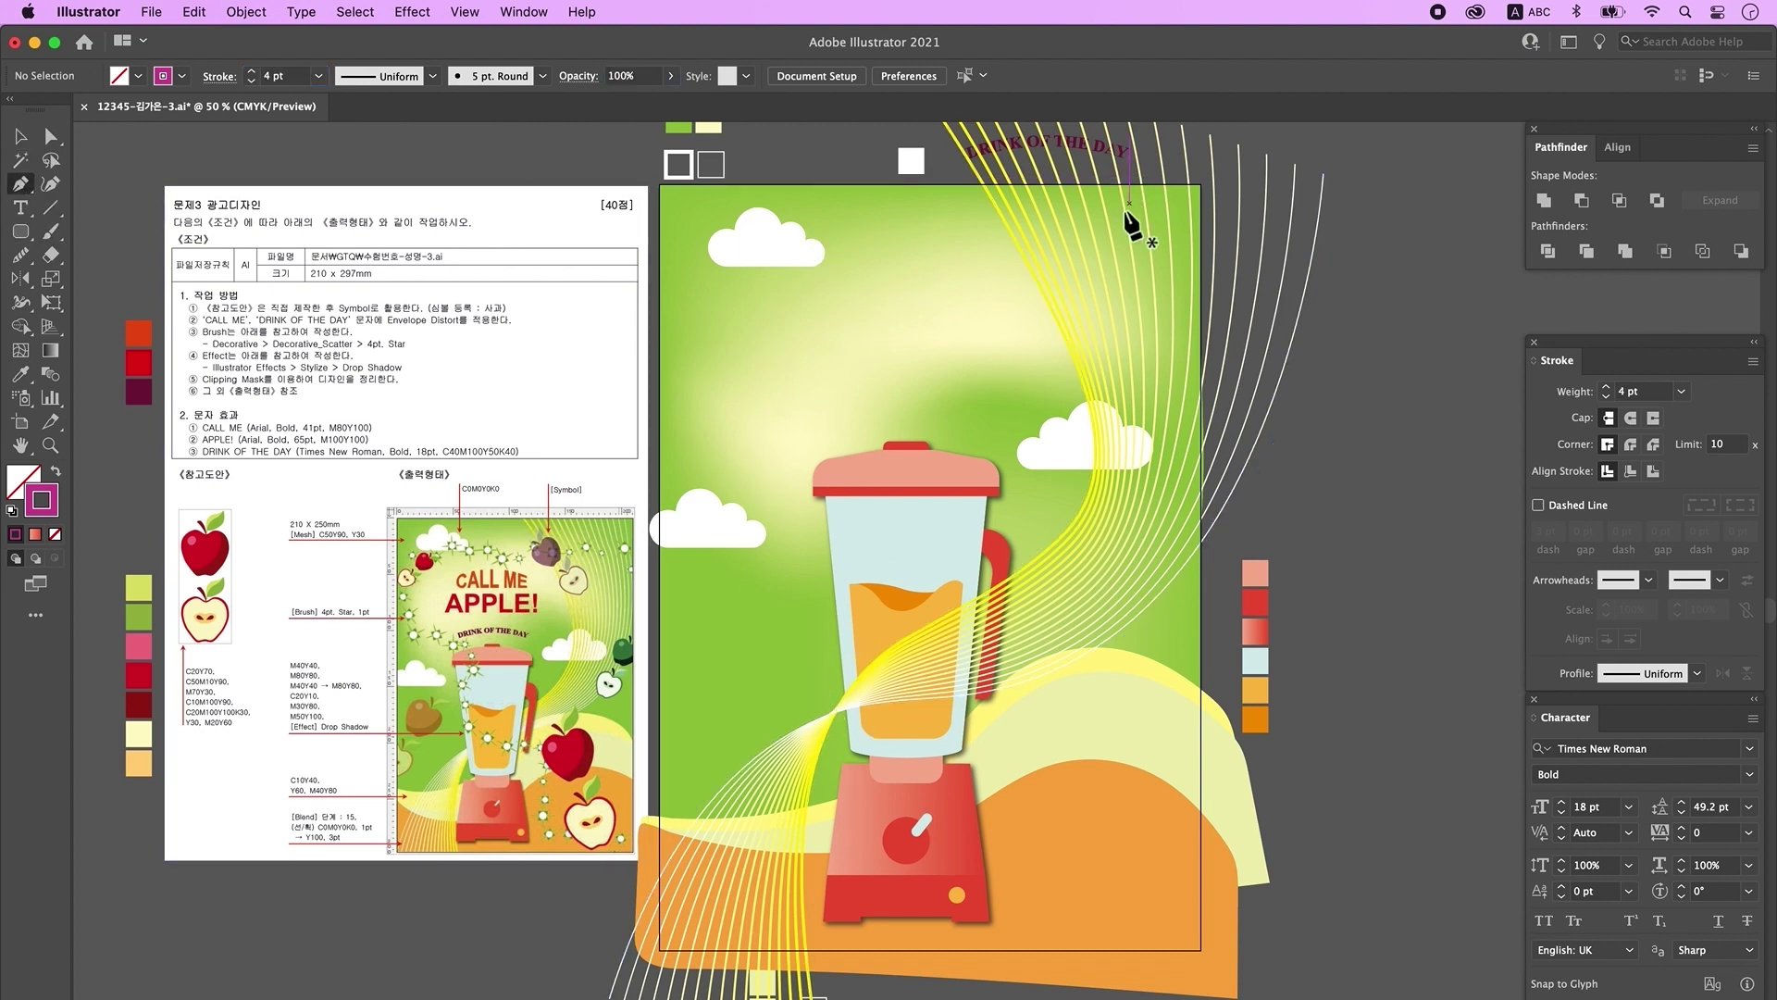
{"action": "left_click", "coordinate": [1250, 252]}
{"action": "left_click_drag", "start_coordinate": [994, 267], "coordinate": [886, 287]}
{"action": "left_click", "coordinate": [994, 267]}
{"action": "left_click", "coordinate": [922, 286]}
{"action": "left_click_drag", "start_coordinate": [729, 244], "coordinate": [637, 248]}
{"action": "key", "text": "super+z"}
{"action": "left_click_drag", "start_coordinate": [722, 303], "coordinate": [643, 385]}
Step: Continue the magenta path past the lower-left cloud and weave it across the blender jar to the jar's base
{"action": "left_click", "coordinate": [741, 495]}
{"action": "left_click_drag", "start_coordinate": [741, 496], "coordinate": [788, 612]}
{"action": "left_click", "coordinate": [861, 566]}
{"action": "left_click", "coordinate": [827, 602]}
{"action": "left_click_drag", "start_coordinate": [880, 726], "coordinate": [1025, 822]}
{"action": "left_click", "coordinate": [880, 726]}
Step: Curve the magenta path down over the hills beside the blender base and end it below the artboard
{"action": "left_click_drag", "start_coordinate": [955, 729], "coordinate": [1024, 816]}
{"action": "left_click", "coordinate": [955, 728]}
{"action": "left_click_drag", "start_coordinate": [1078, 921], "coordinate": [1157, 914]}
{"action": "left_click_drag", "start_coordinate": [1183, 990], "coordinate": [1184, 999]}
{"action": "left_click", "coordinate": [1242, 915], "text": "super"}
{"action": "key", "text": "v"}
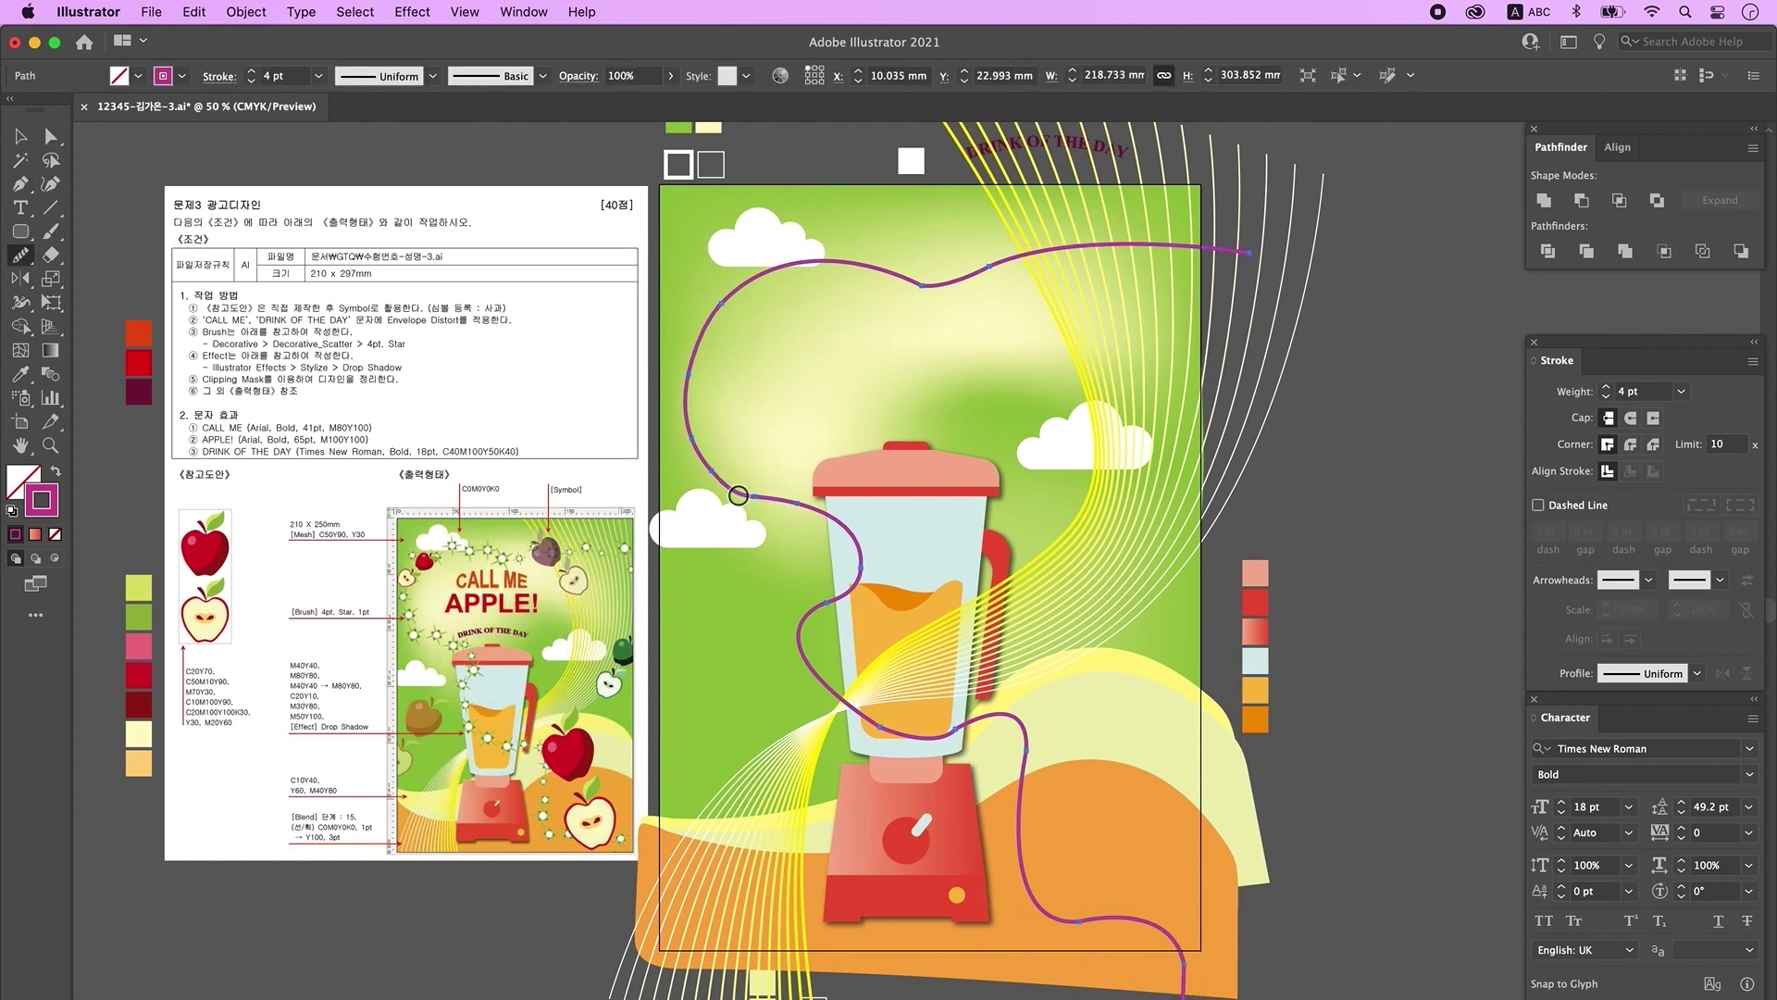
Step: Smooth the dip in the magenta path above the blender and open the Decorative_Scatter brush library
{"action": "left_click", "coordinate": [916, 274]}
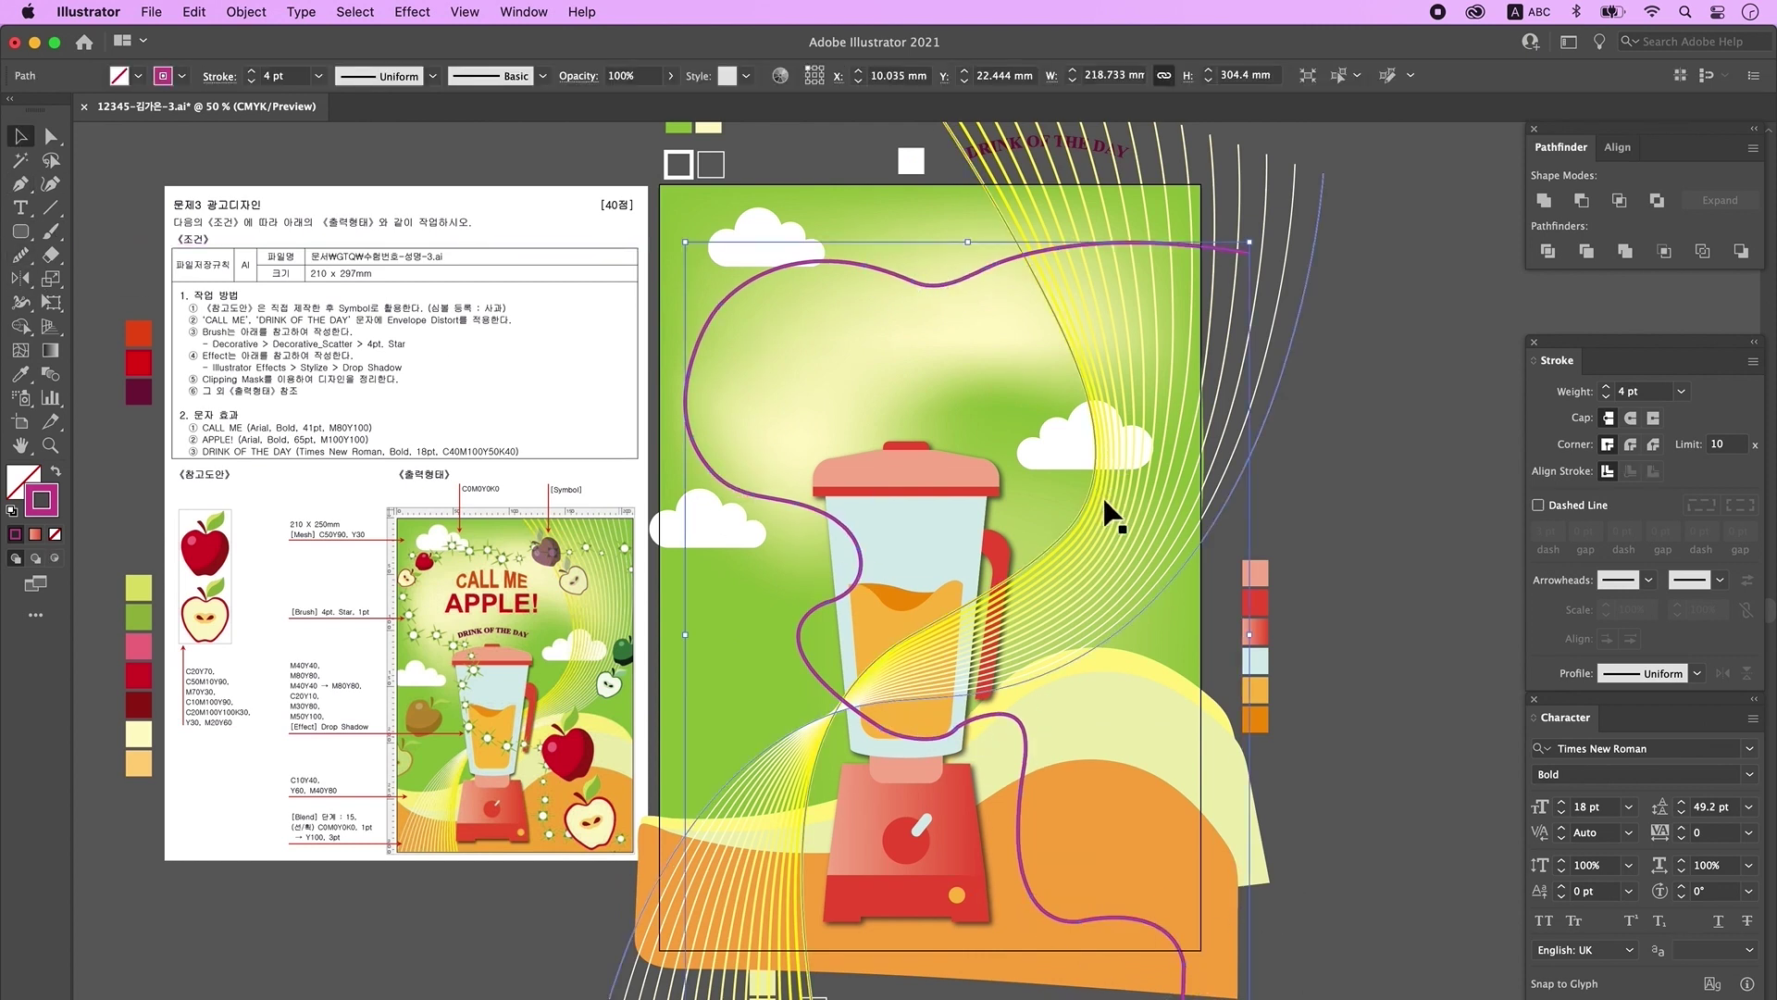
{"action": "left_click", "coordinate": [524, 12]}
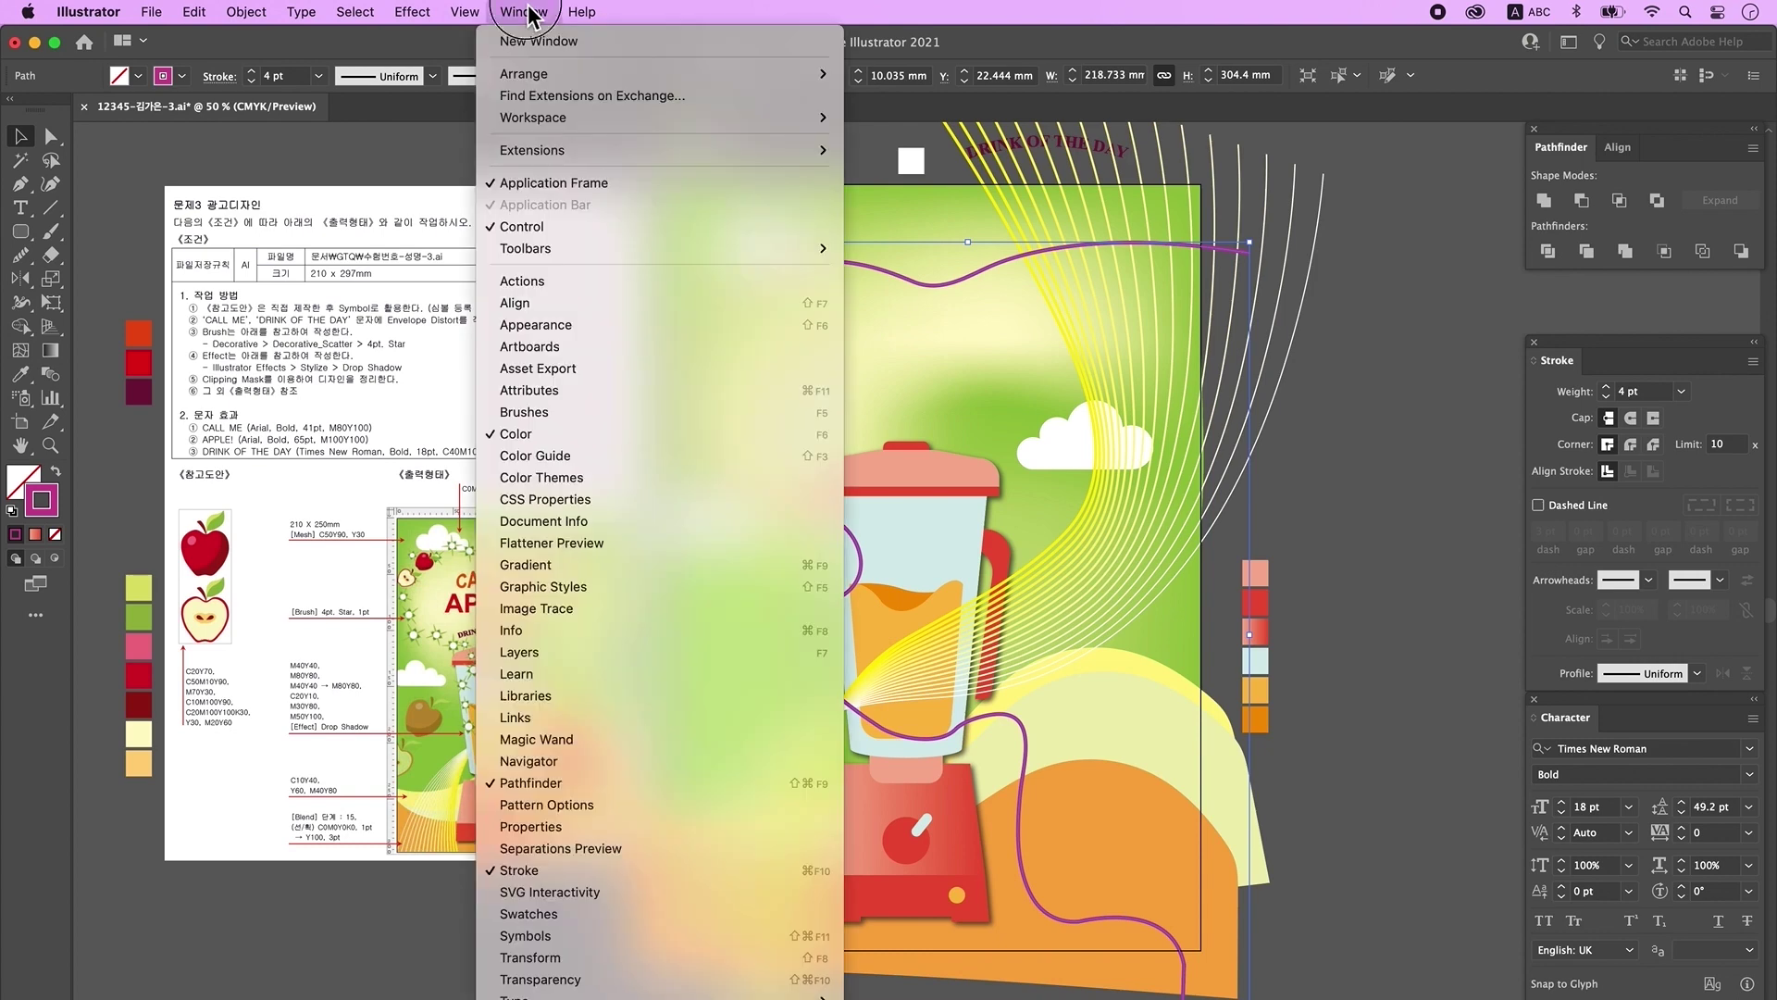
{"action": "left_click", "coordinate": [561, 413]}
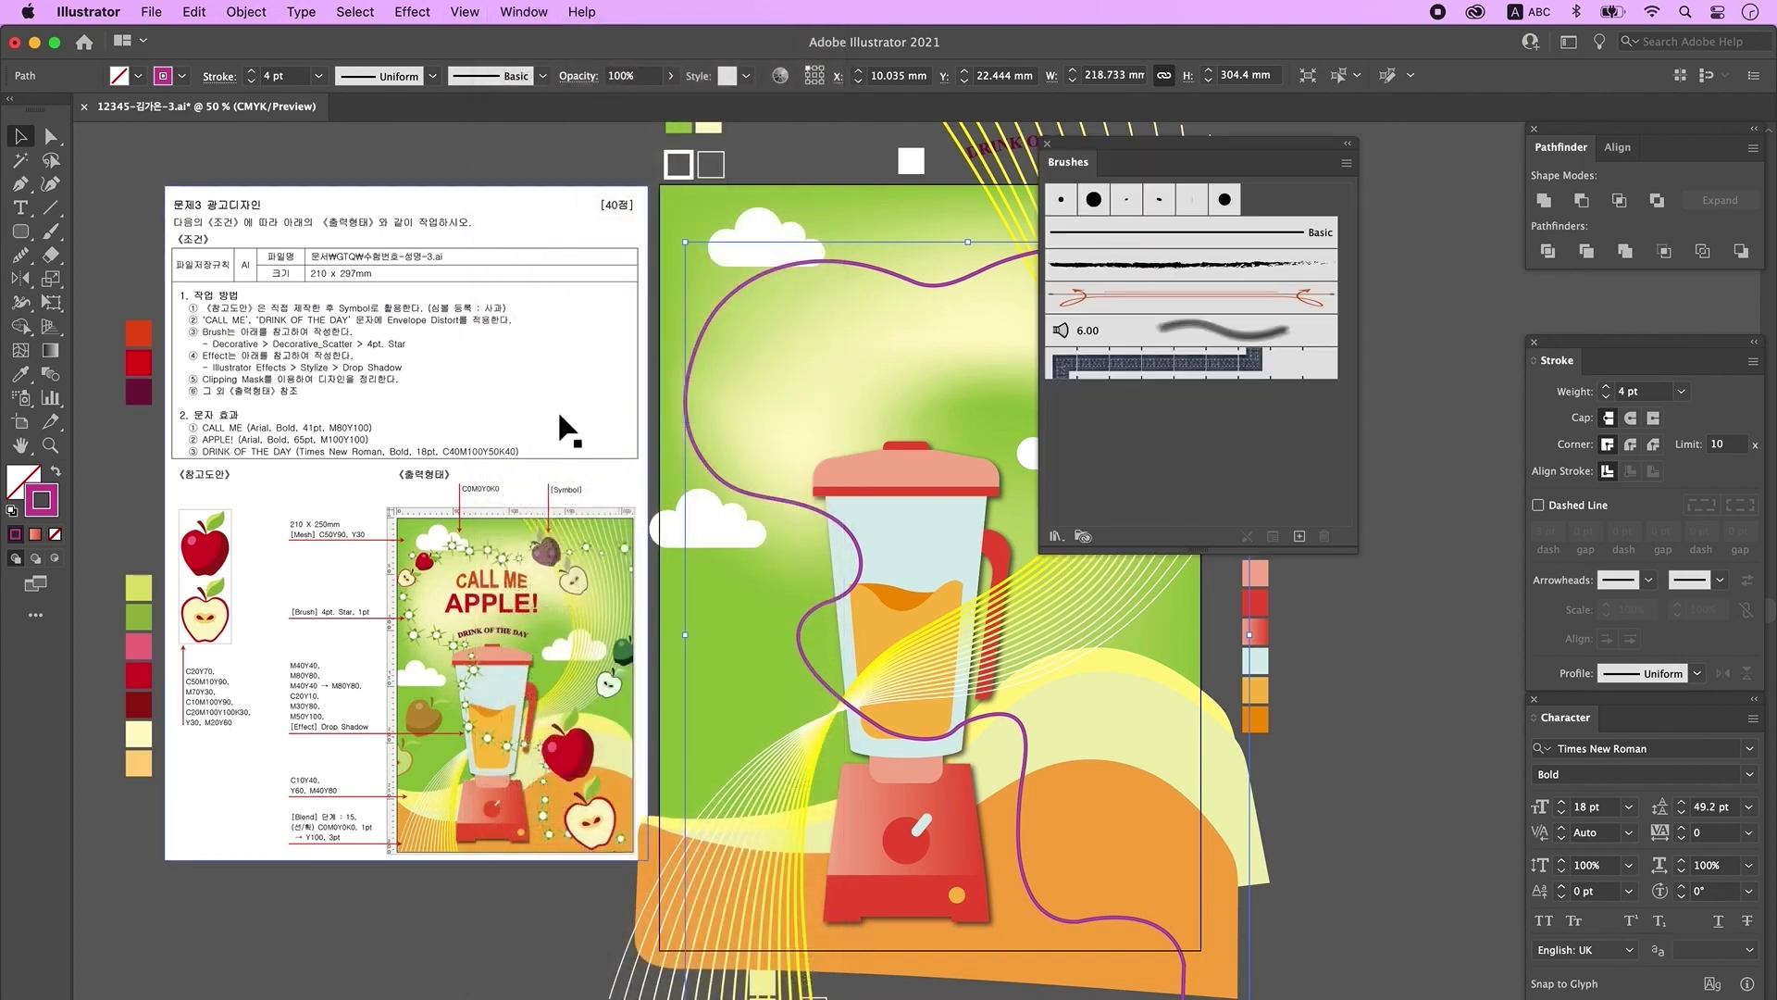
{"action": "left_click", "coordinate": [1058, 540]}
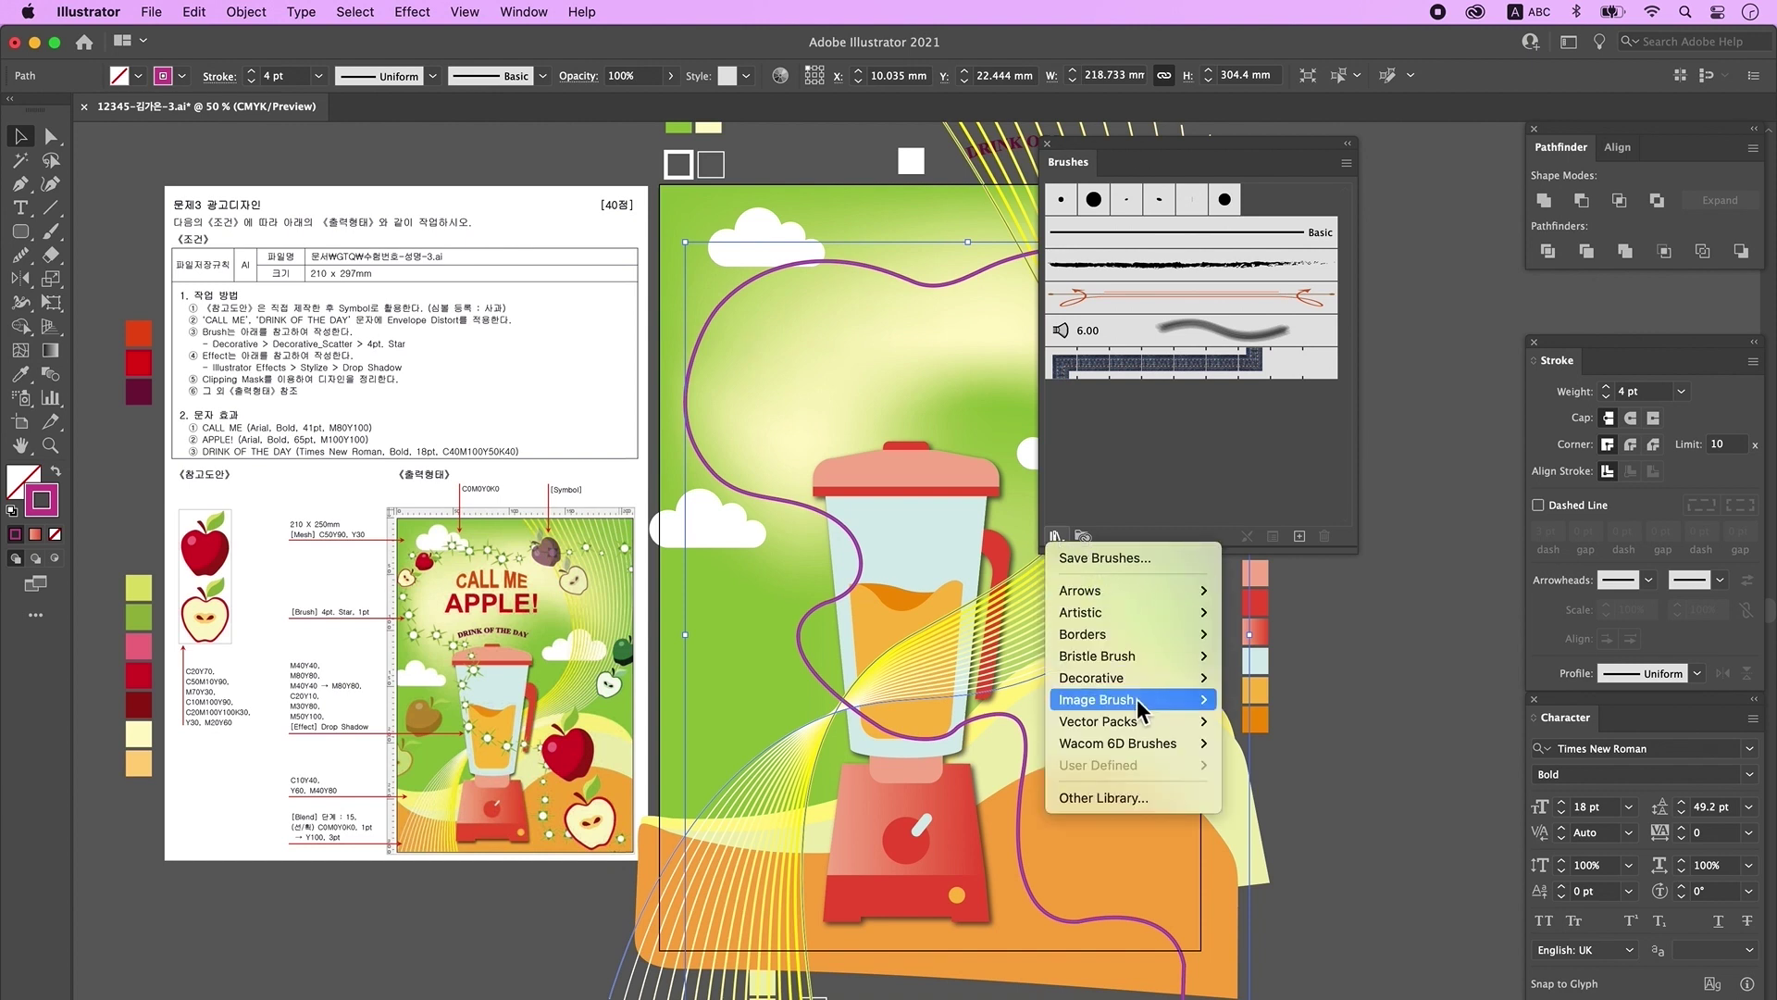
{"action": "mouse_move", "coordinate": [1176, 679]}
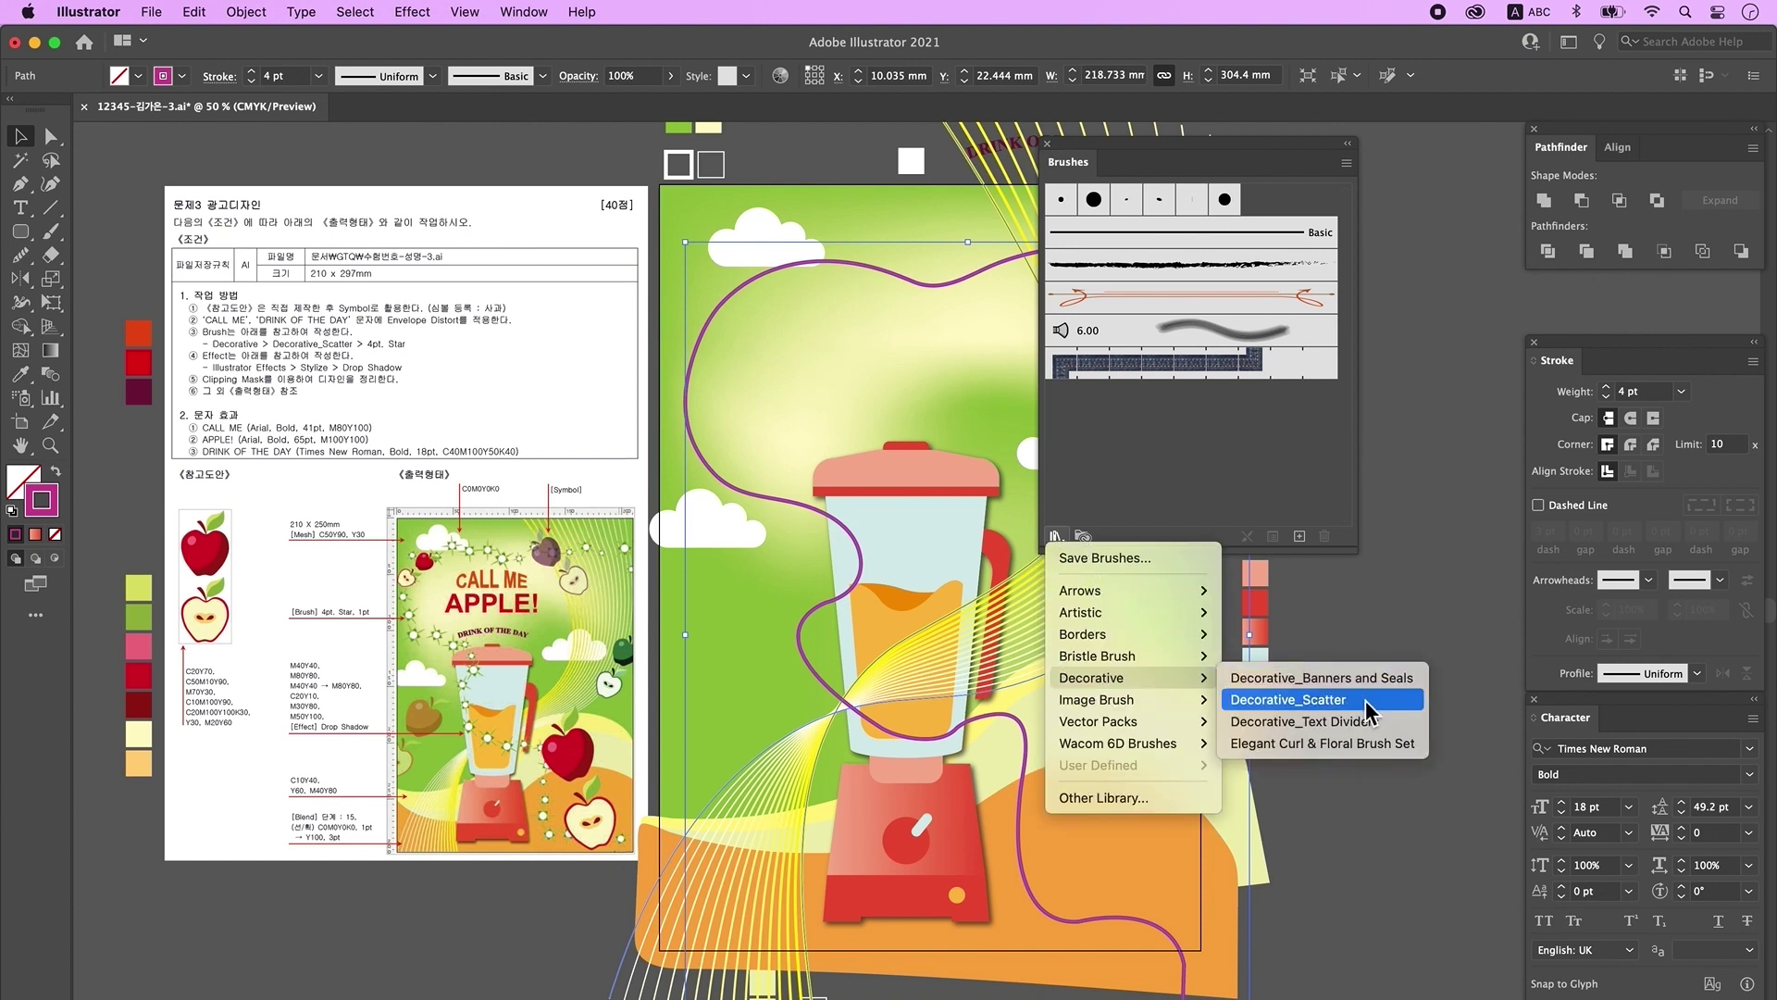
{"action": "left_click", "coordinate": [1367, 711]}
Step: Apply the 4pt. Star scatter brush to the magenta path, using the library's list view, and close the brush lists
{"action": "left_click_drag", "start_coordinate": [980, 481], "coordinate": [966, 338]}
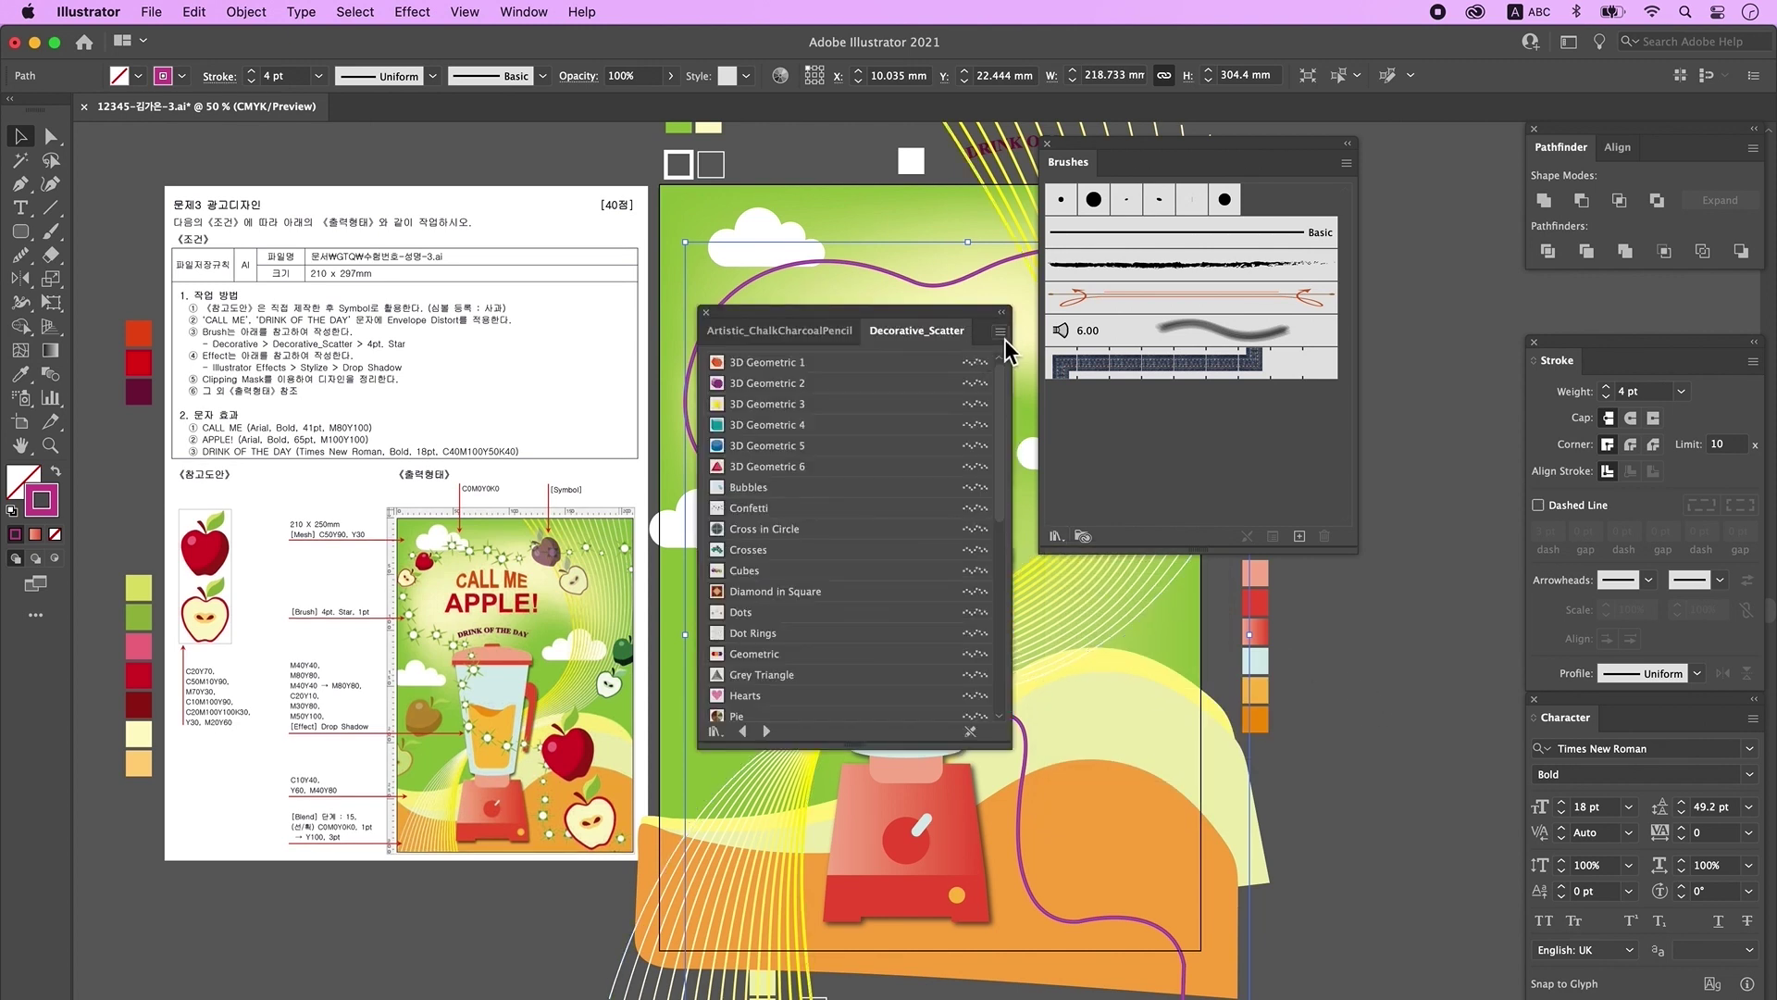
{"action": "left_click", "coordinate": [1003, 336]}
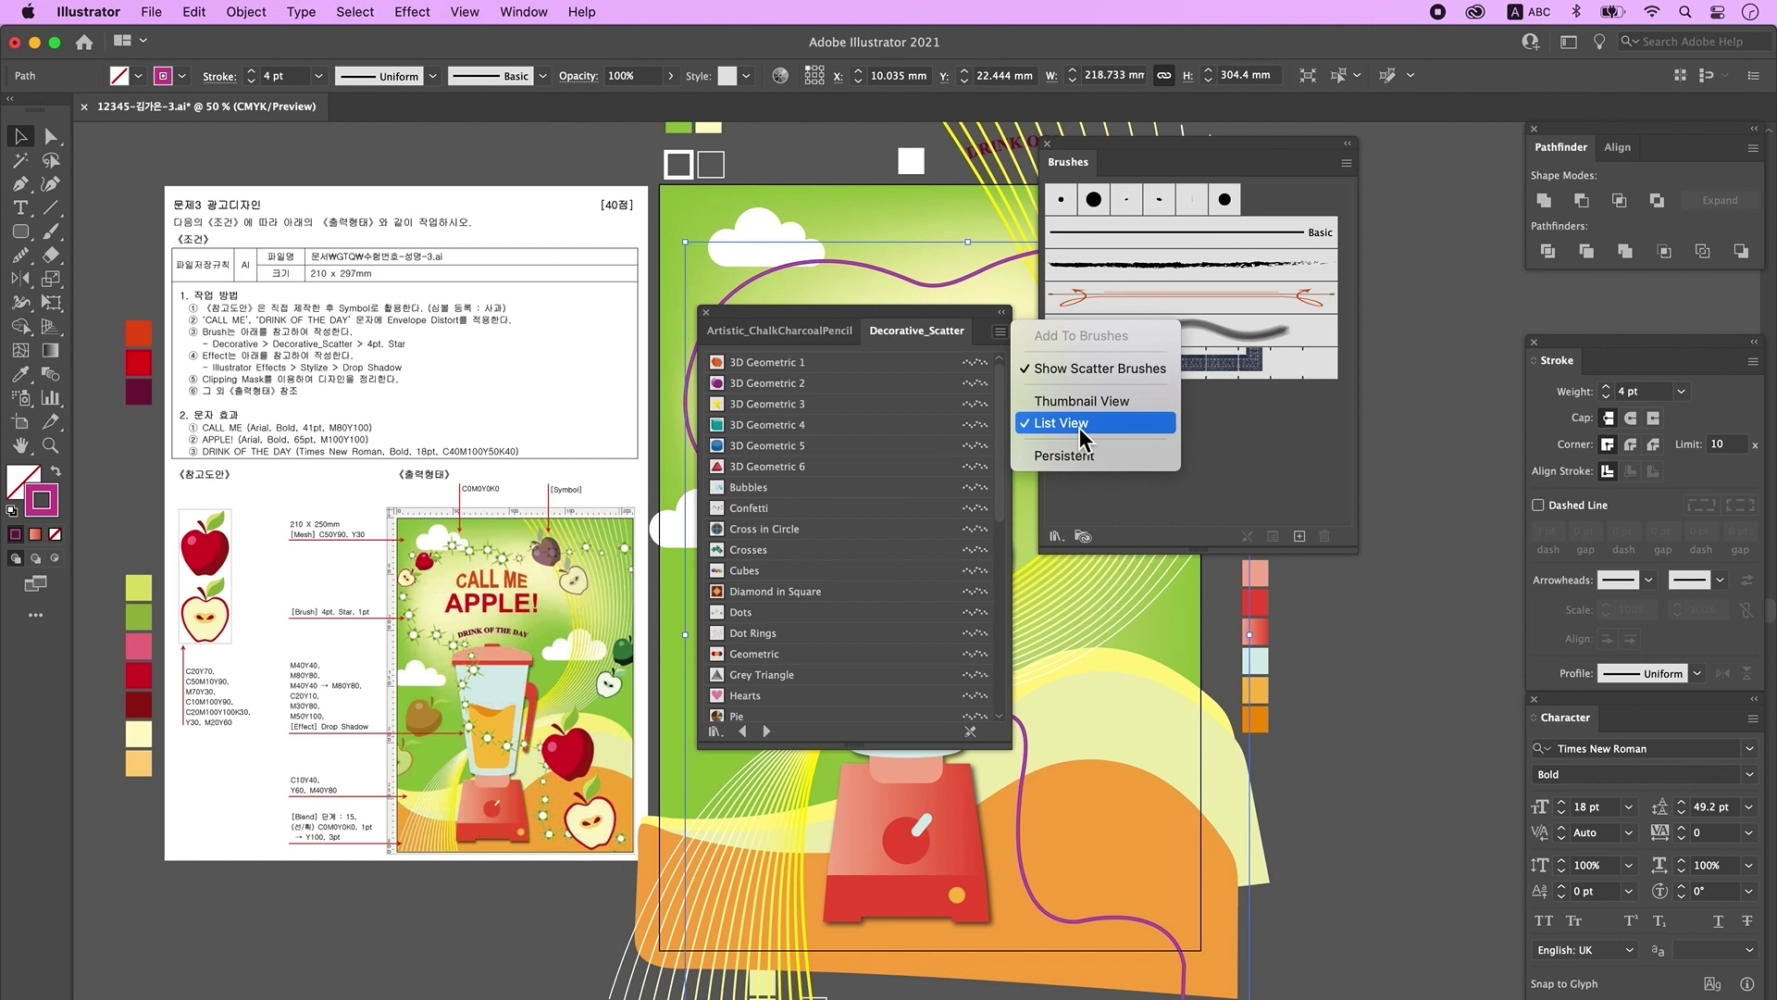
{"action": "left_click", "coordinate": [1055, 424]}
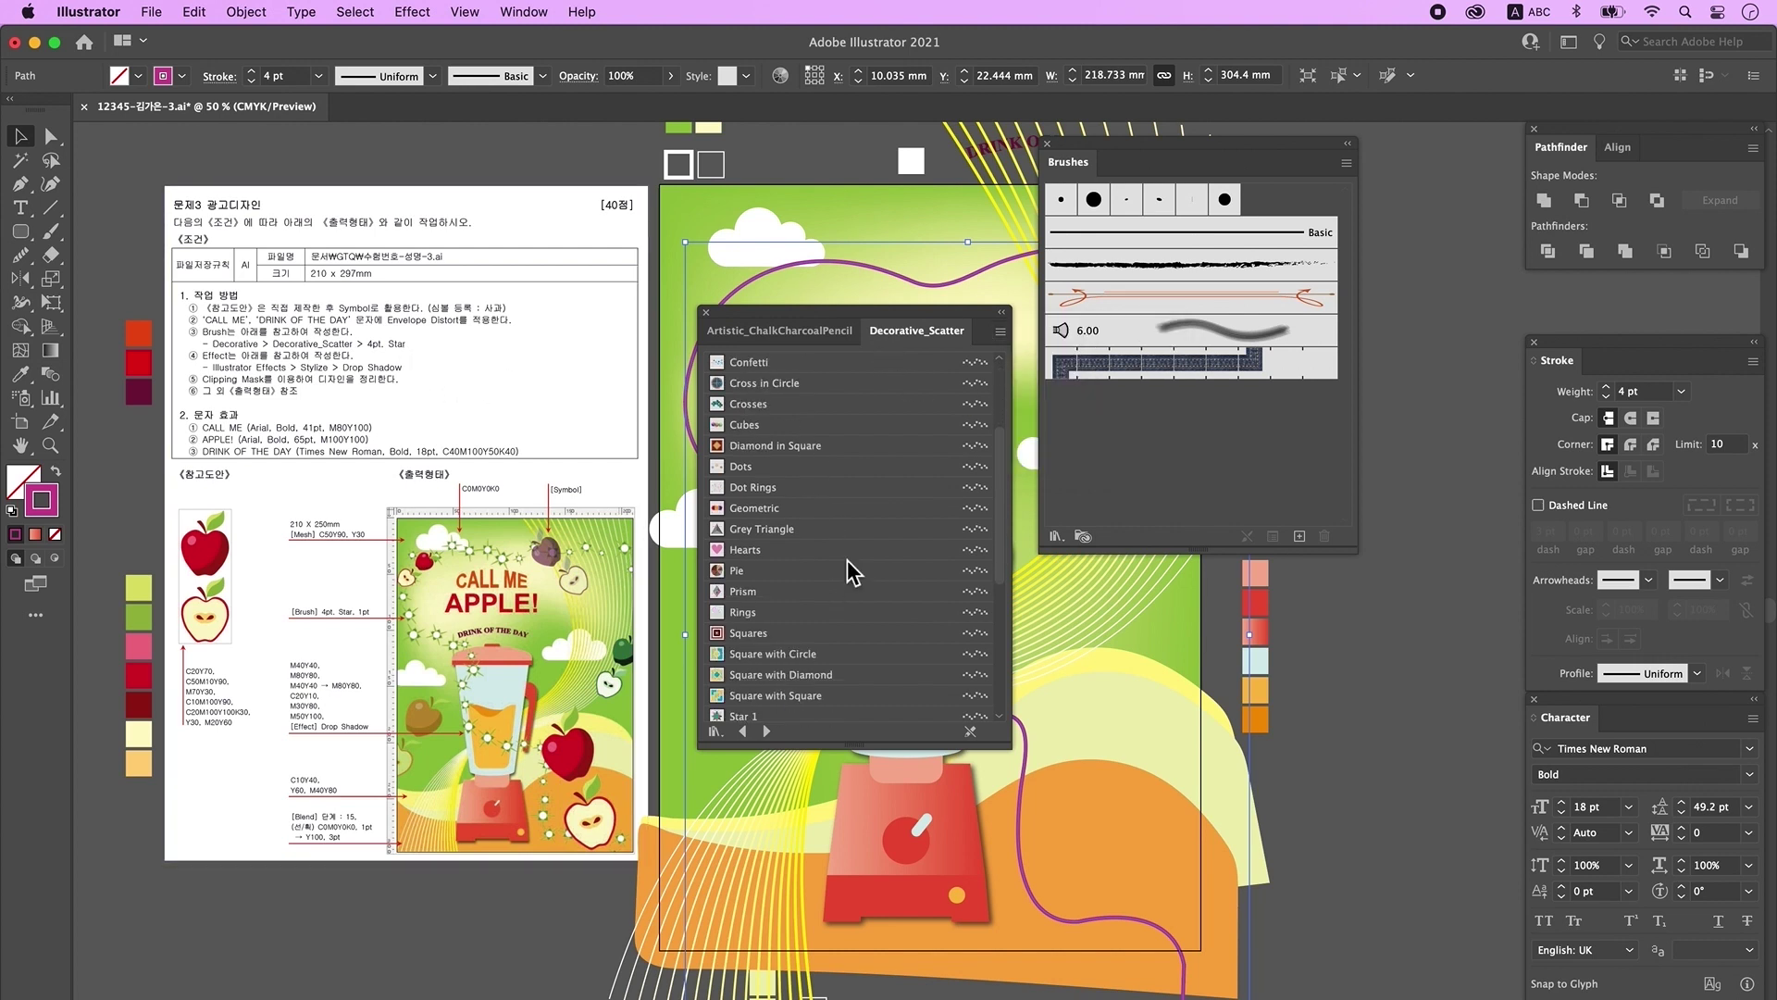
{"action": "scroll", "coordinate": [847, 559], "scroll_direction": "down", "scroll_amount": 8}
{"action": "left_click", "coordinate": [750, 691]}
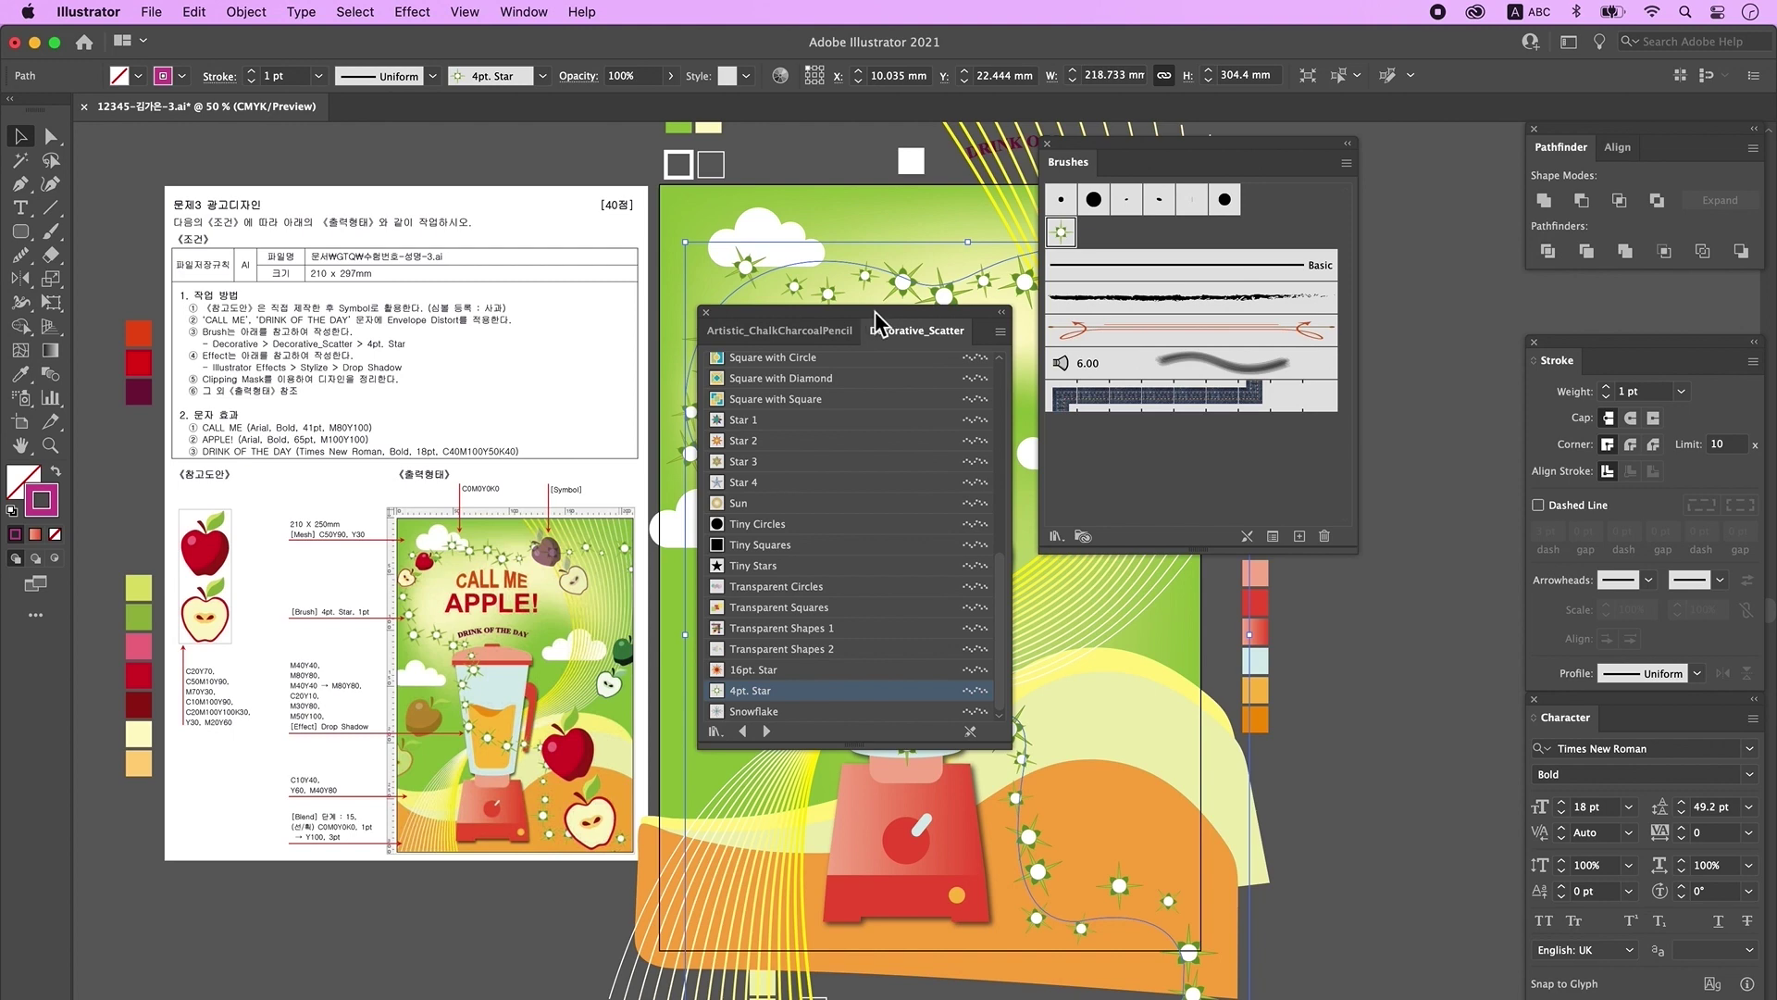
{"action": "left_click", "coordinate": [706, 312]}
{"action": "left_click", "coordinate": [1047, 143]}
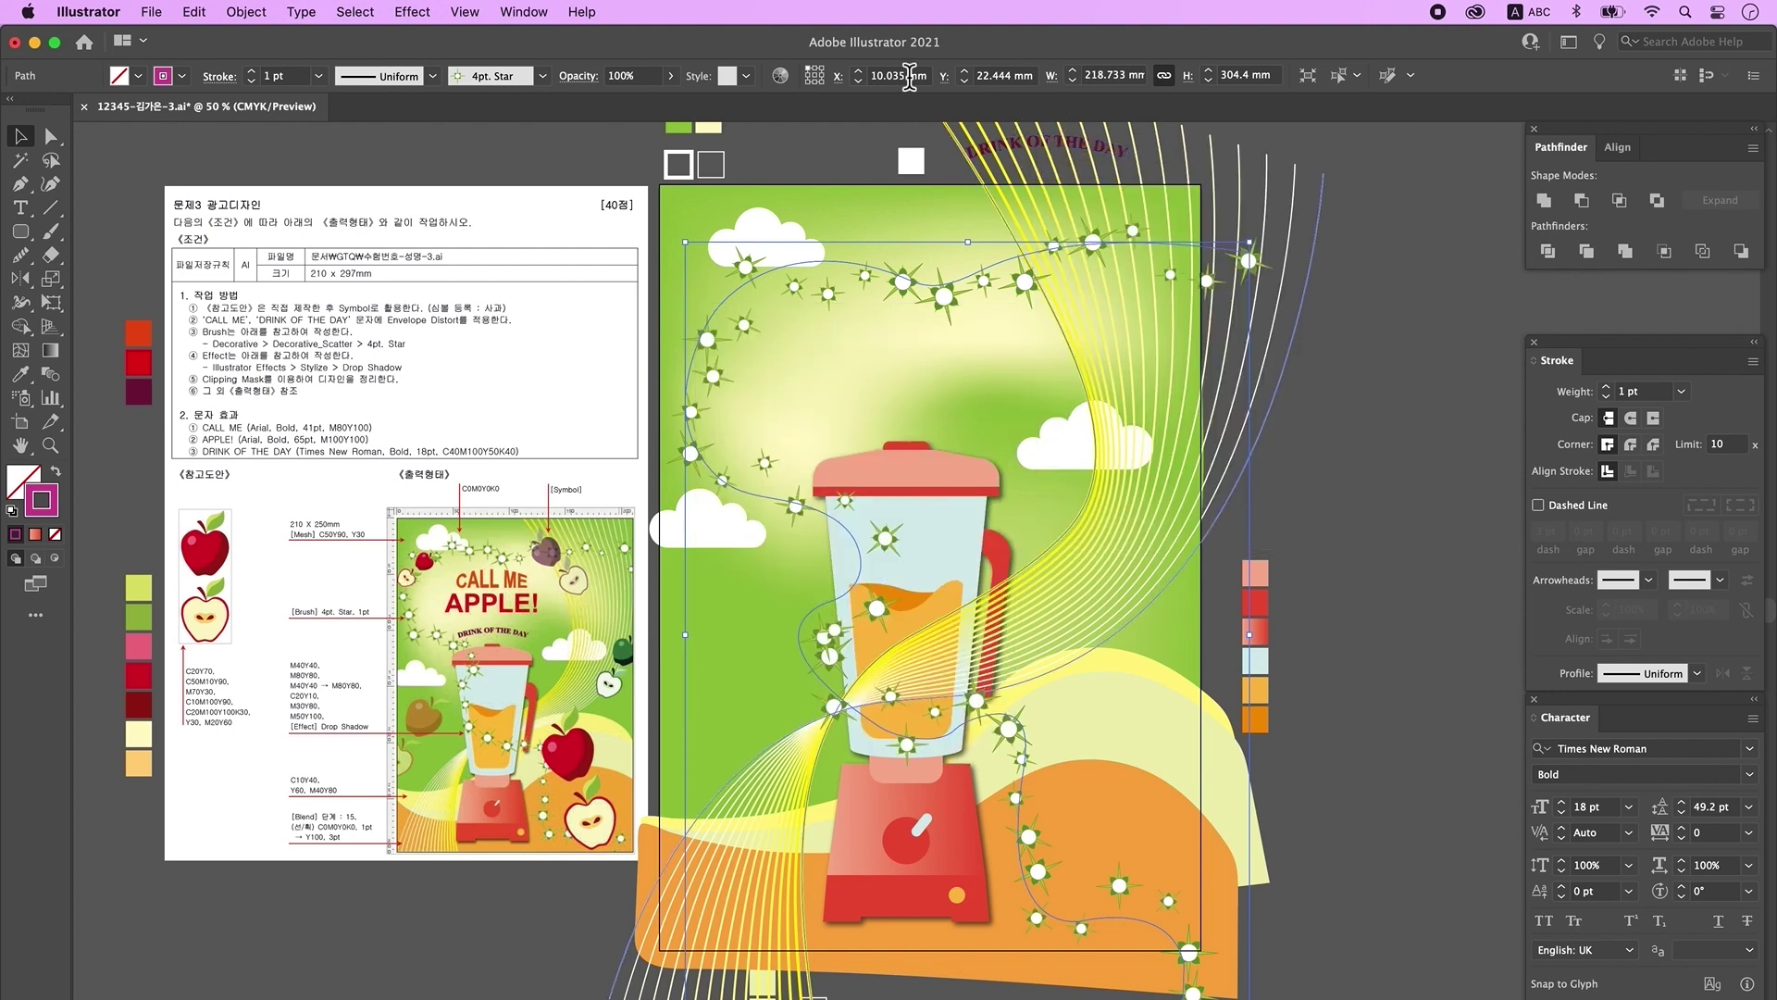
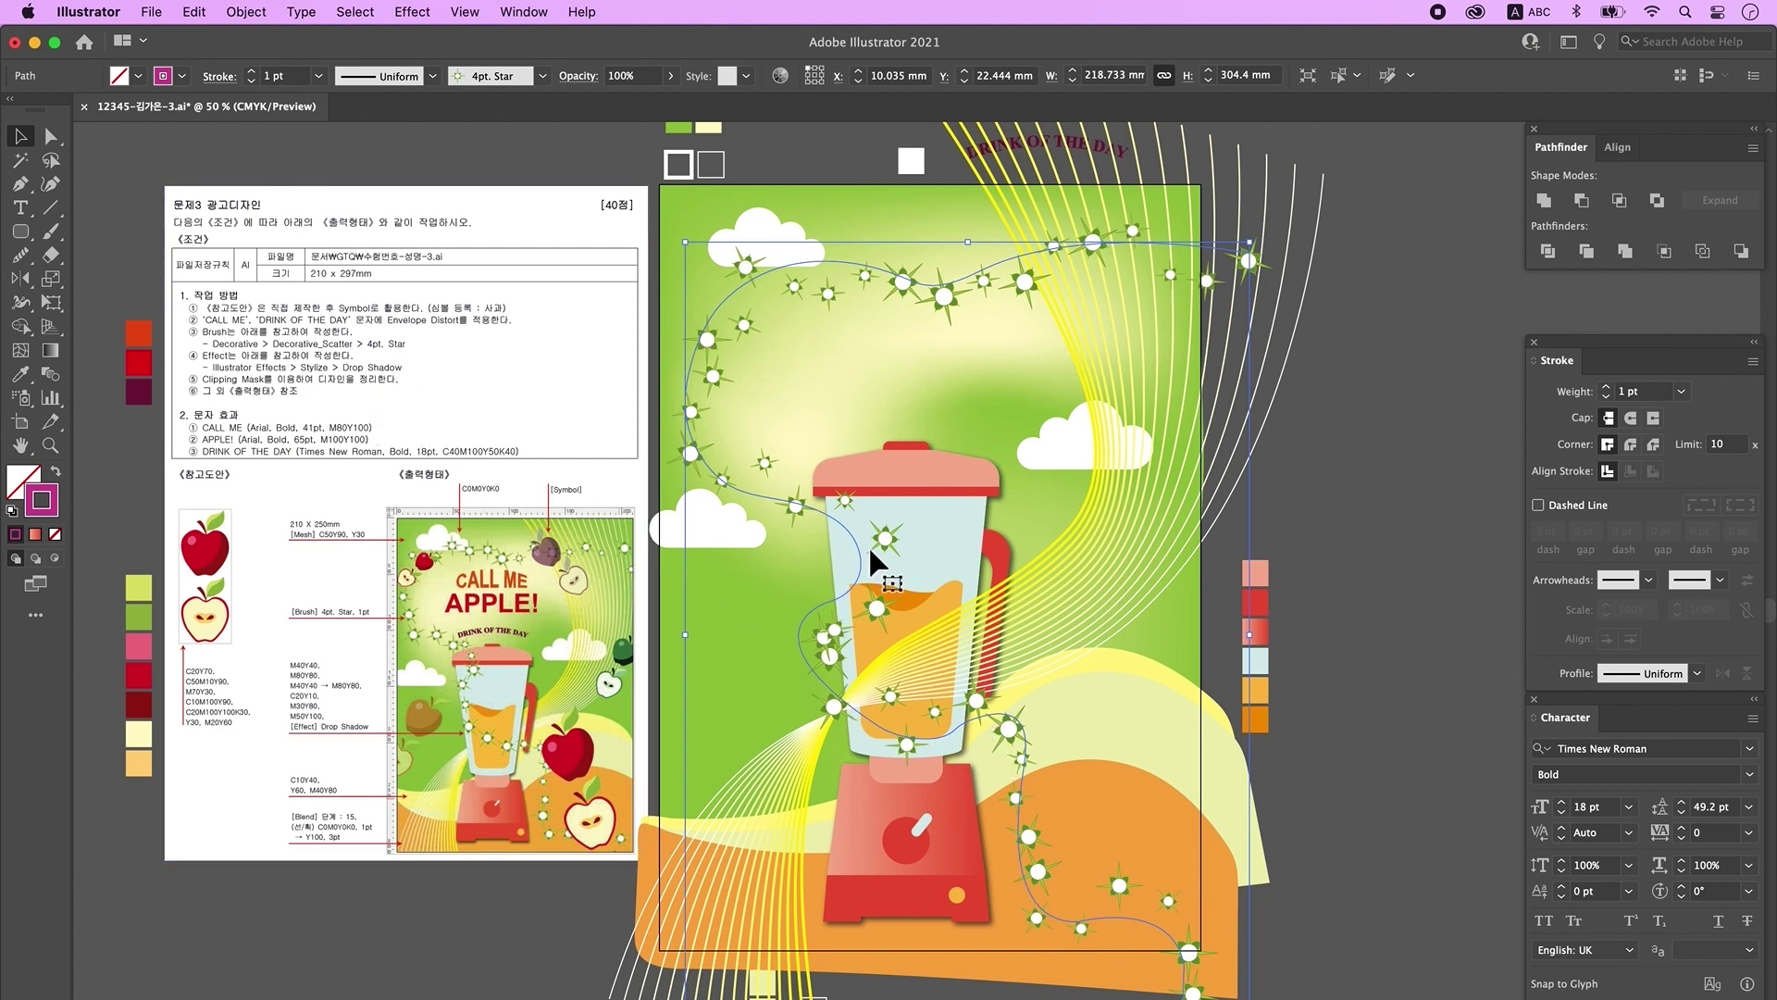
{"action": "left_click", "coordinate": [1181, 644]}
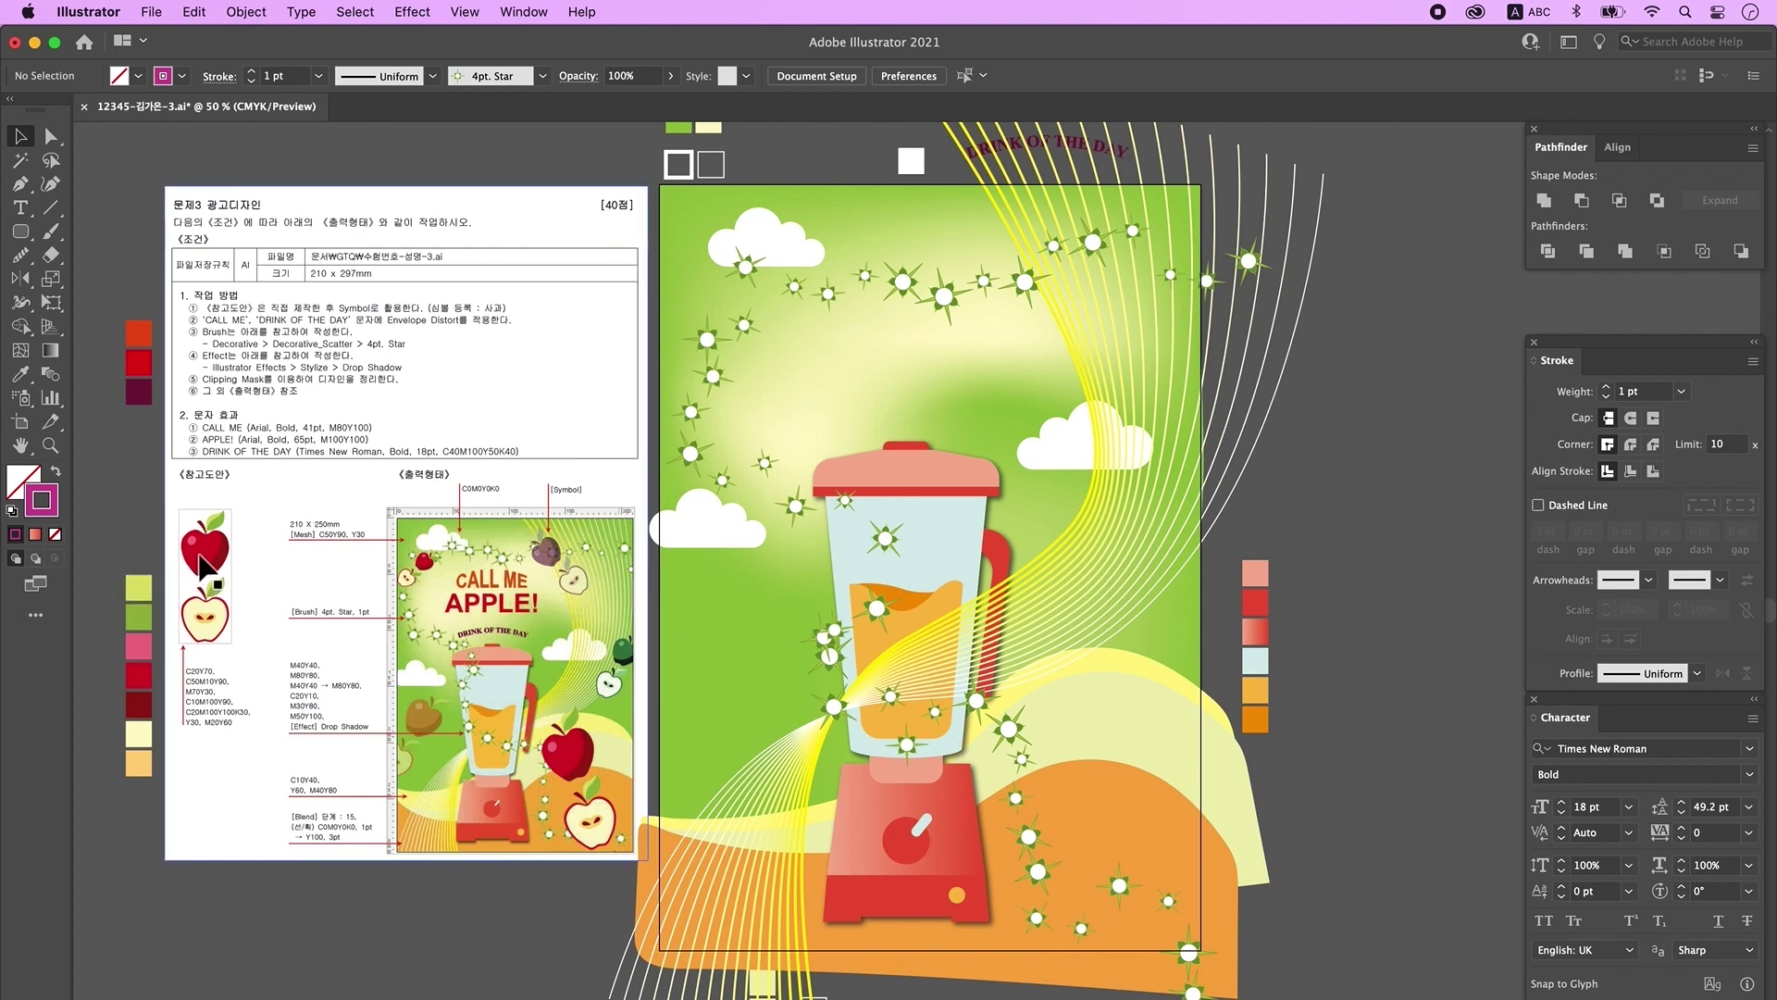
Step: Restore the default fill and stroke and draw an ellipse about 25 × 27 mm beside the reference apples
{"action": "left_click_drag", "start_coordinate": [258, 642], "coordinate": [972, 618]}
{"action": "key", "text": "super+equal"}
{"action": "key", "text": "super+equal"}
{"action": "key", "text": "super+equal"}
{"action": "left_click_drag", "start_coordinate": [785, 792], "coordinate": [1035, 785]}
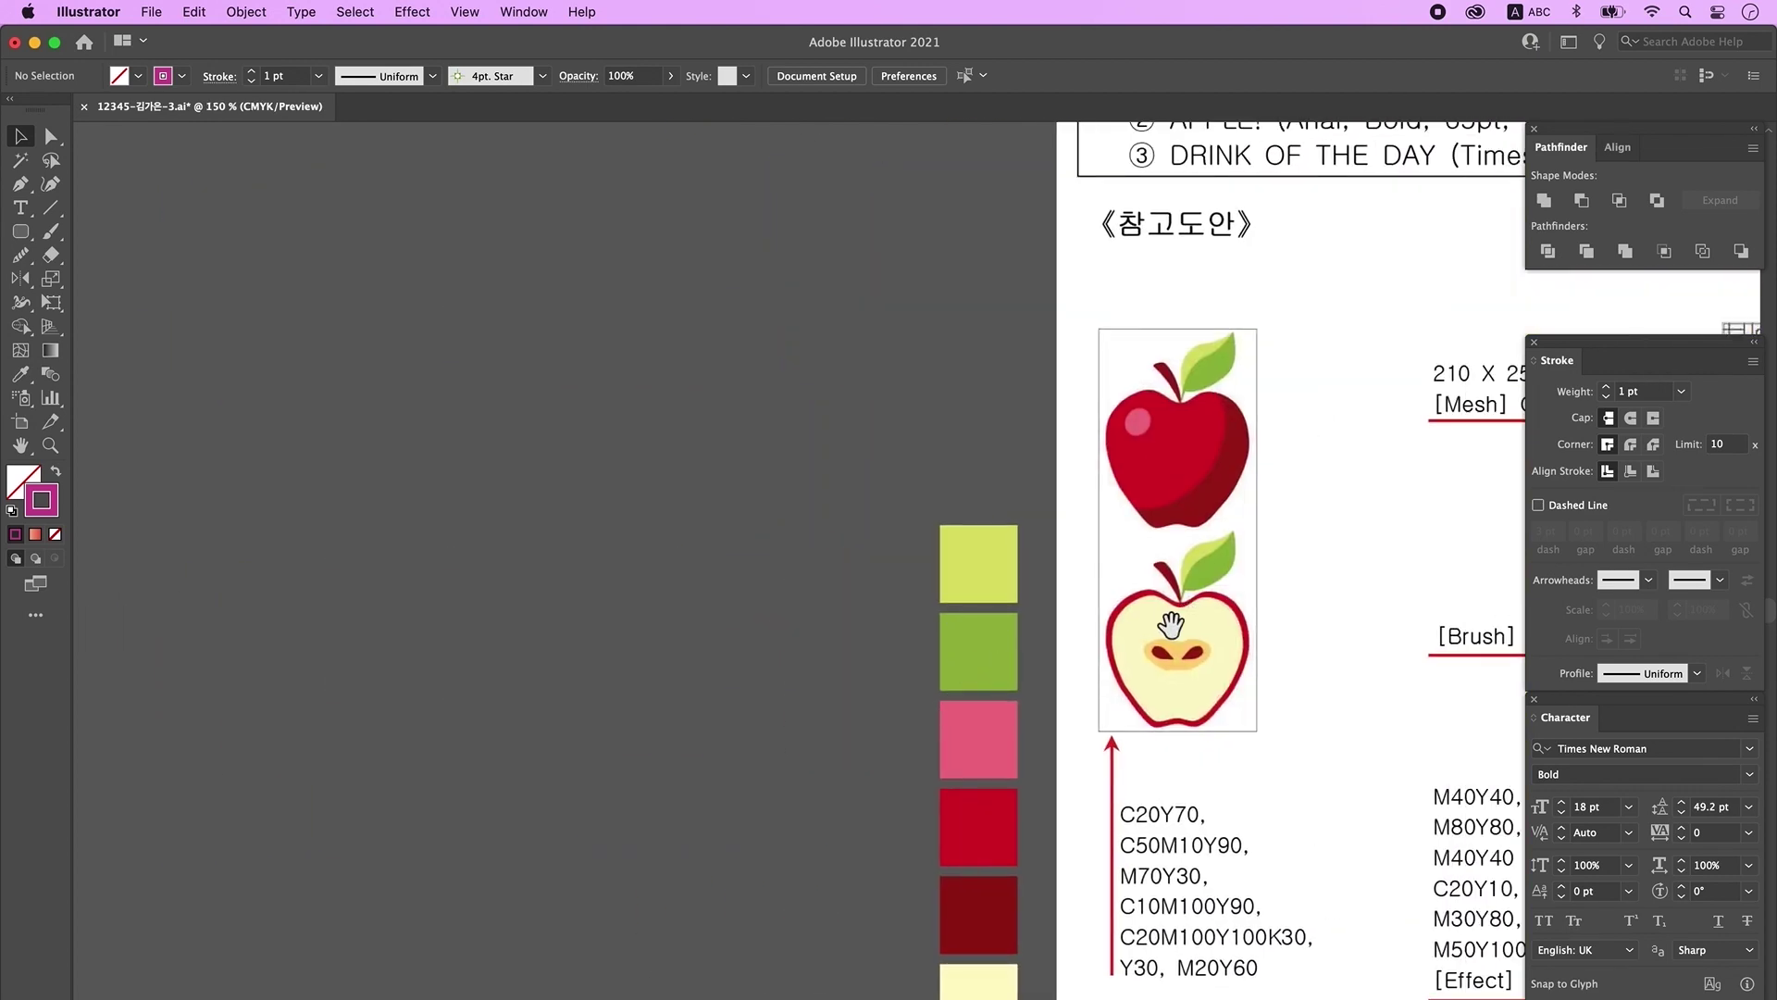
{"action": "key", "text": "d"}
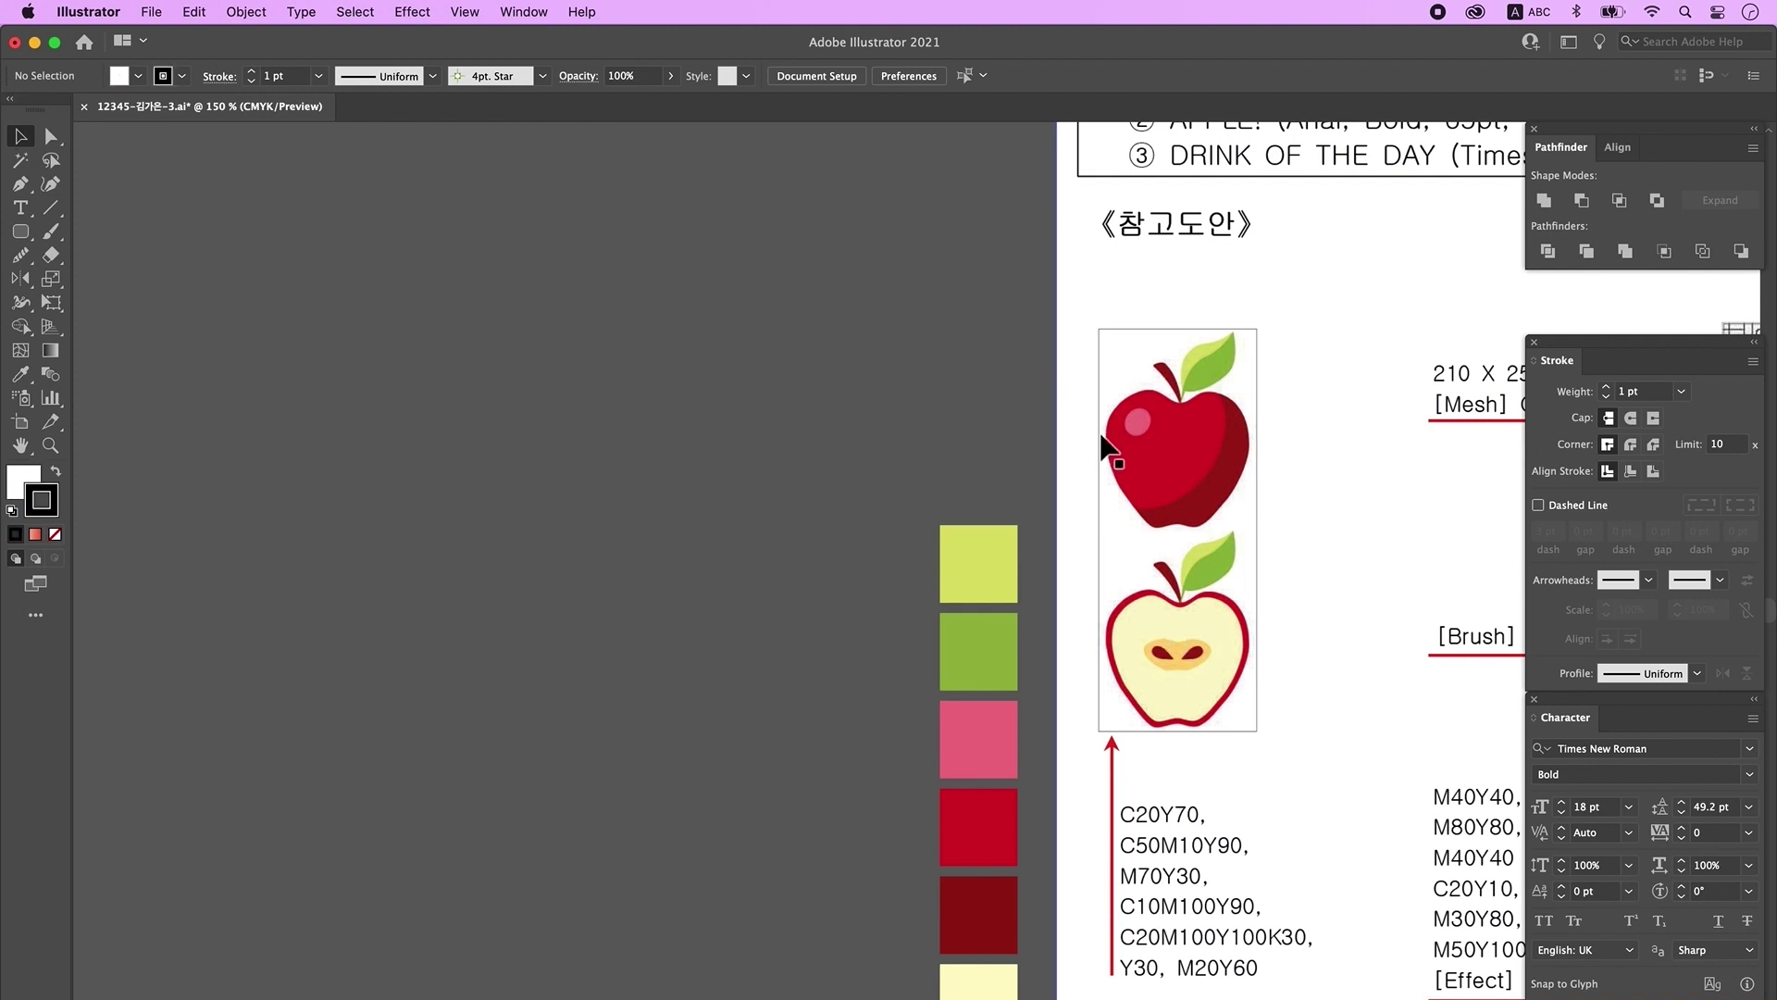
{"action": "left_click_drag", "start_coordinate": [21, 231], "coordinate": [141, 280]}
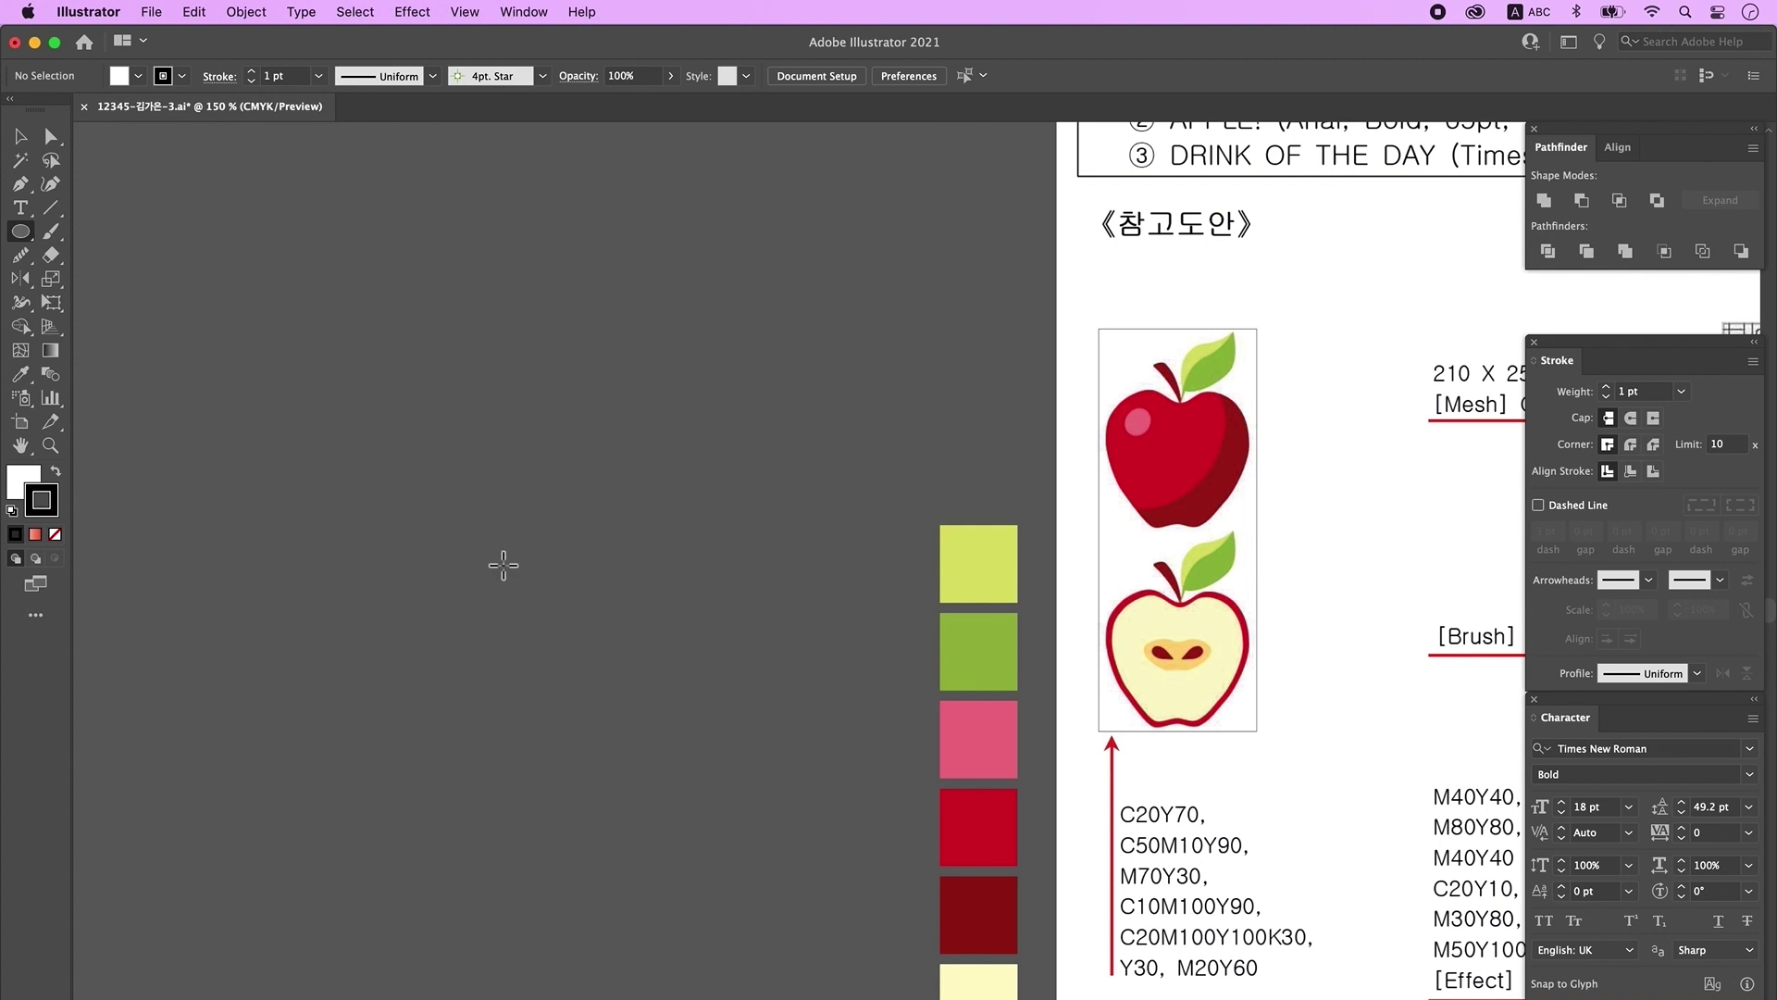
{"action": "mouse_move", "coordinate": [368, 287]}
{"action": "left_mouse_down"}
{"action": "mouse_move", "coordinate": [468, 448]}
{"action": "mouse_move", "coordinate": [559, 495]}
{"action": "left_mouse_up"}
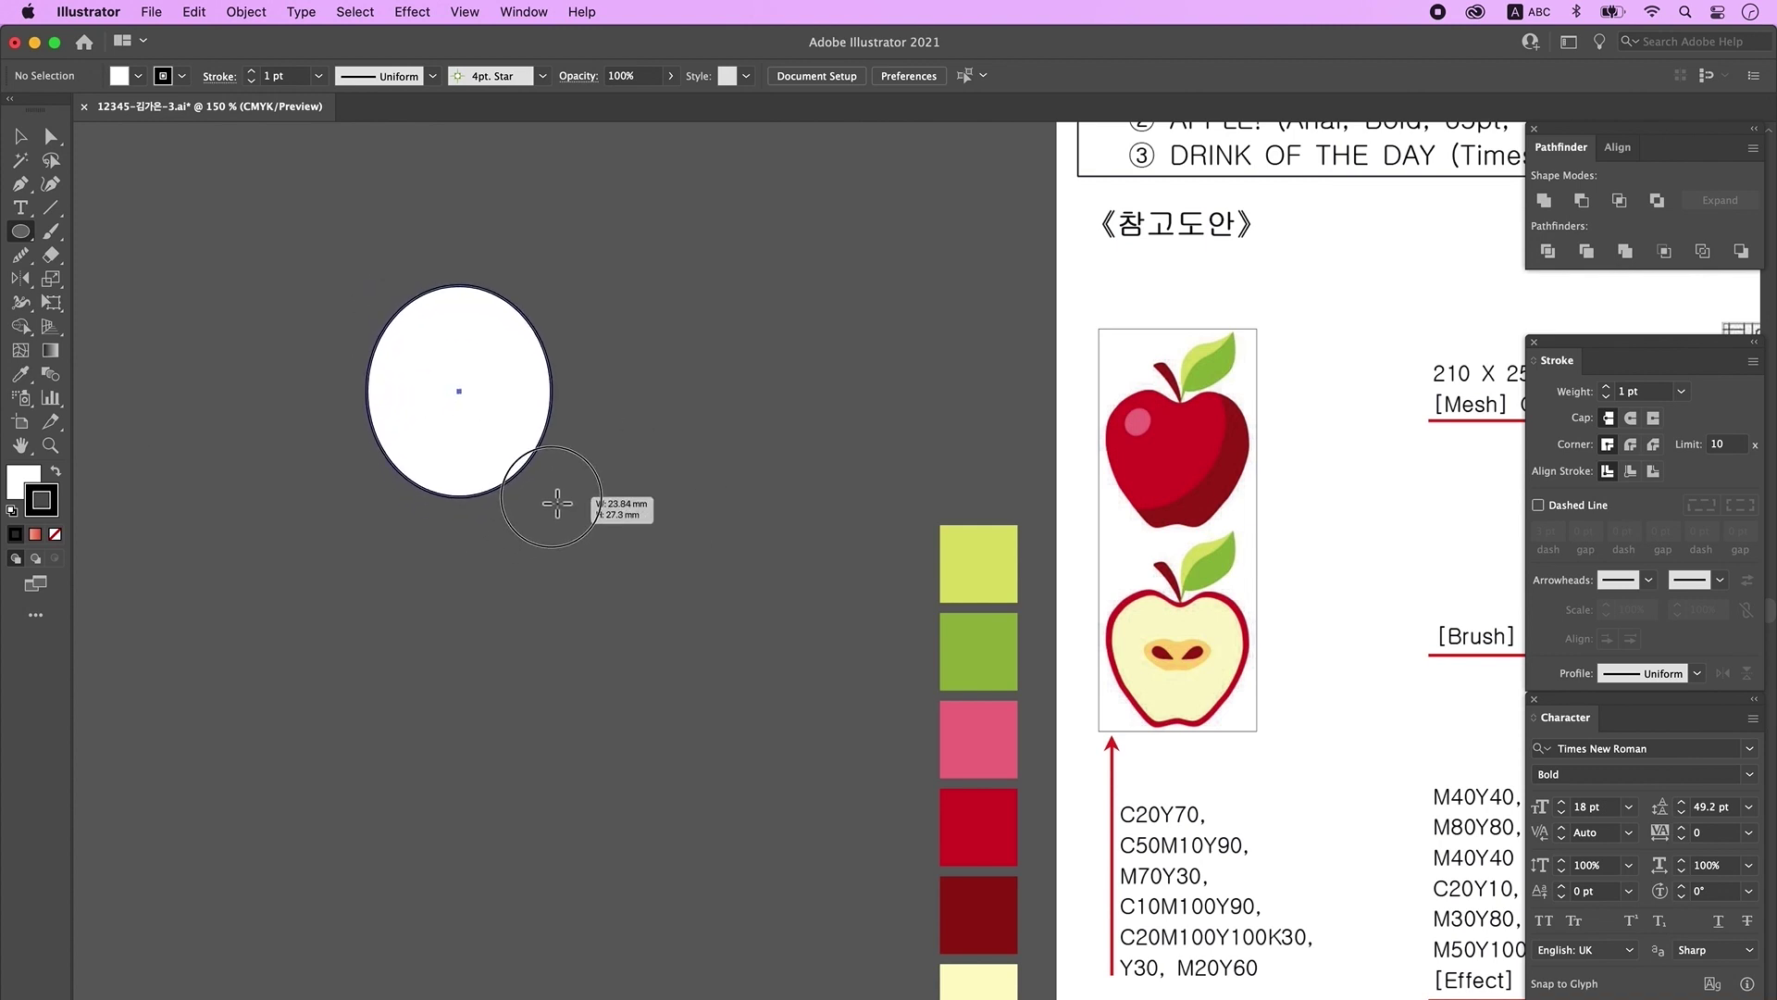
Step: Duplicate the ellipse horizontally so that the copy partly overlaps the original
{"action": "left_click", "coordinate": [22, 137]}
{"action": "left_click_drag", "start_coordinate": [491, 394], "coordinate": [608, 393]}
{"action": "left_click_drag", "start_coordinate": [631, 532], "coordinate": [408, 381]}
{"action": "left_click", "coordinate": [652, 539]}
Step: Copy both ellipses straight down over their lower edge and shrink the copied pair for the apple's base
{"action": "left_click", "coordinate": [585, 449]}
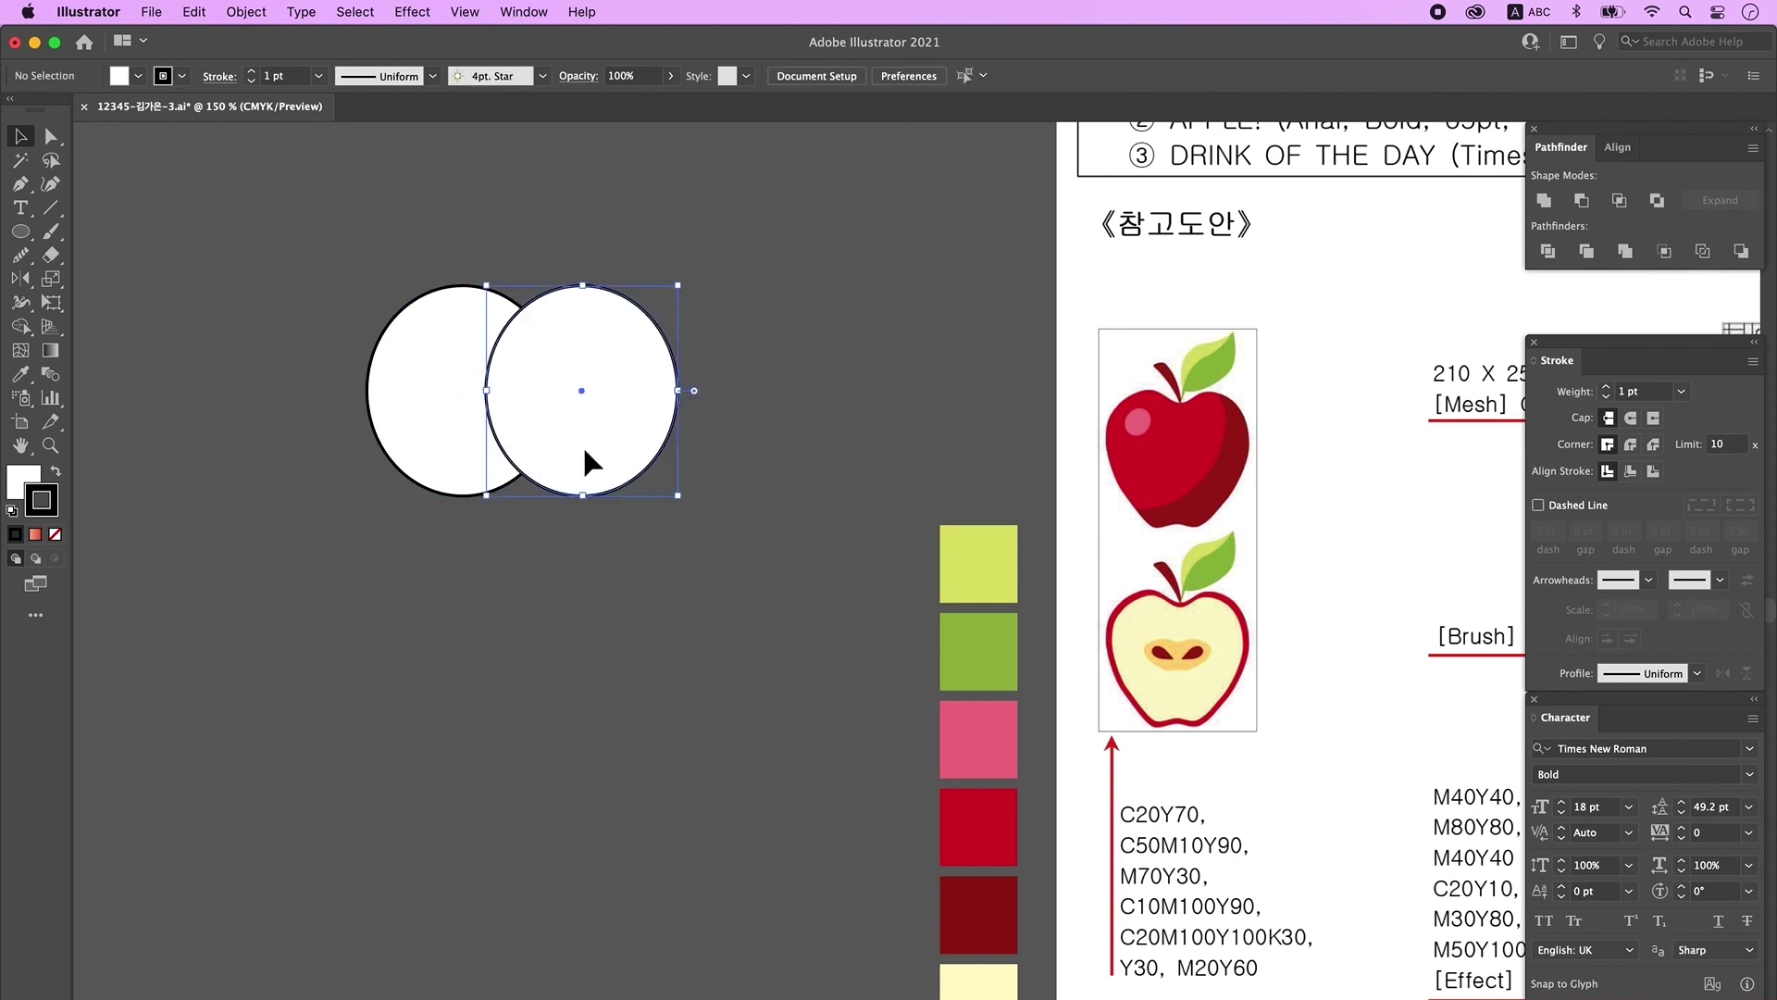
{"action": "left_click", "coordinate": [430, 412], "text": "shift"}
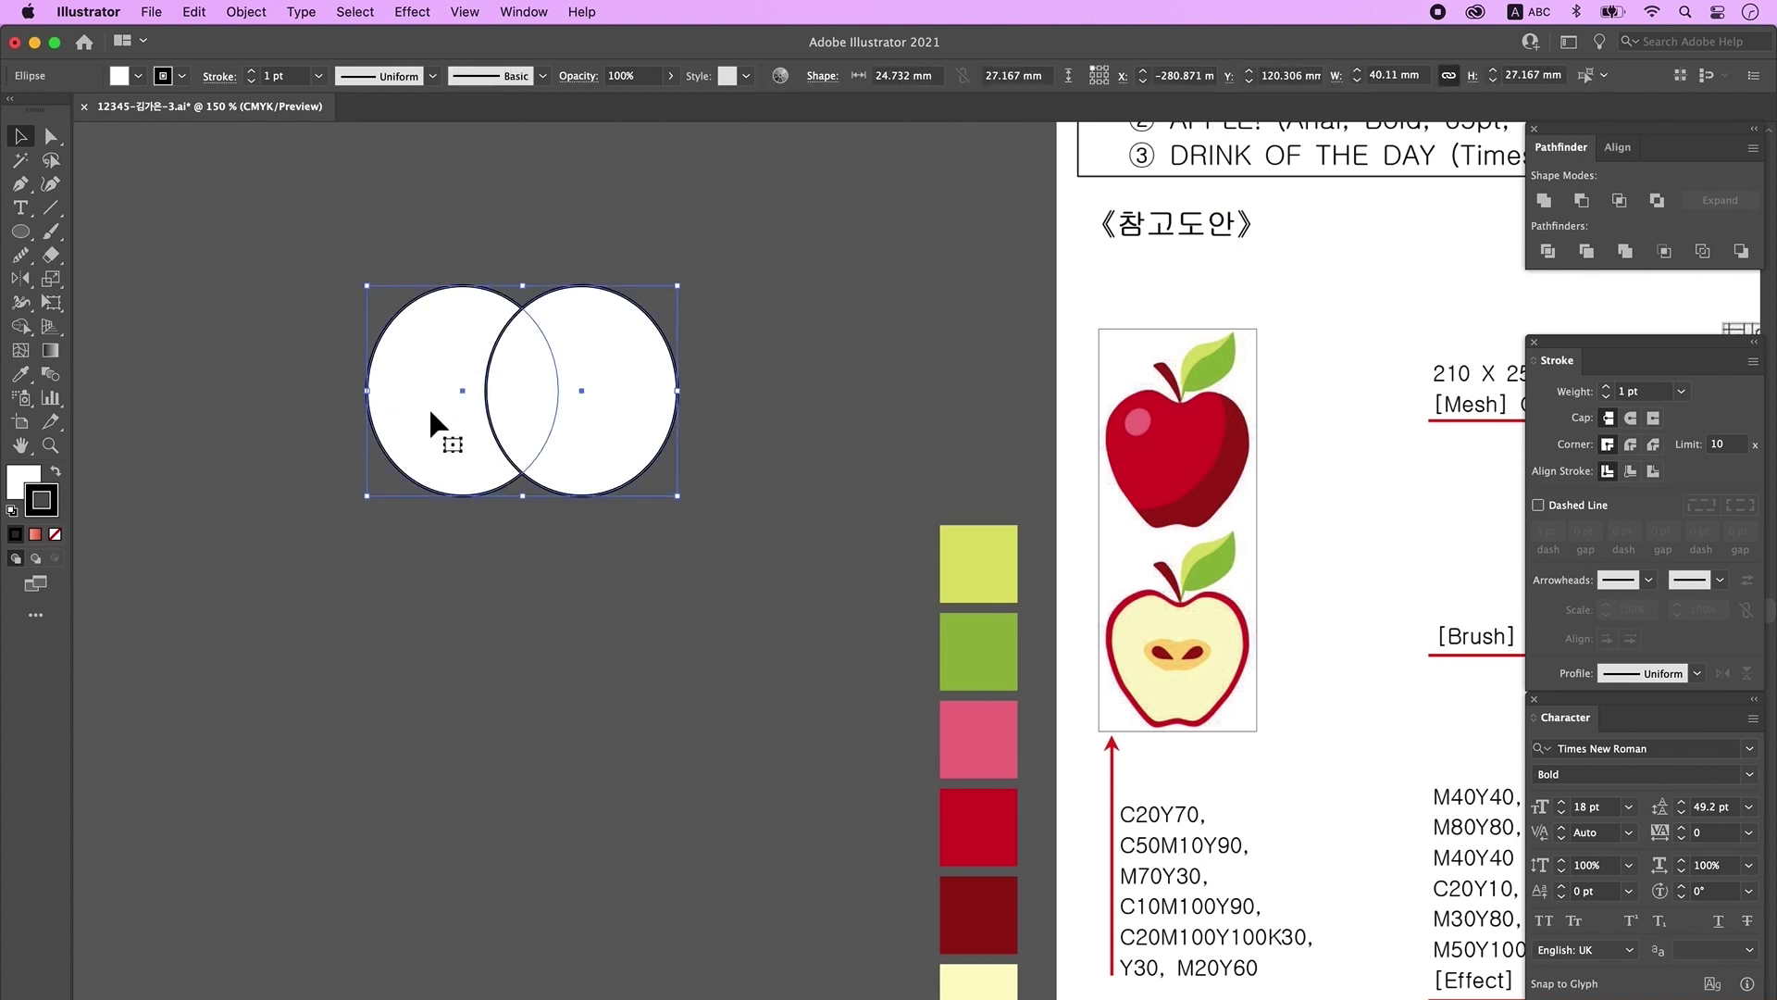
{"action": "left_click_drag", "start_coordinate": [587, 398], "coordinate": [580, 504]}
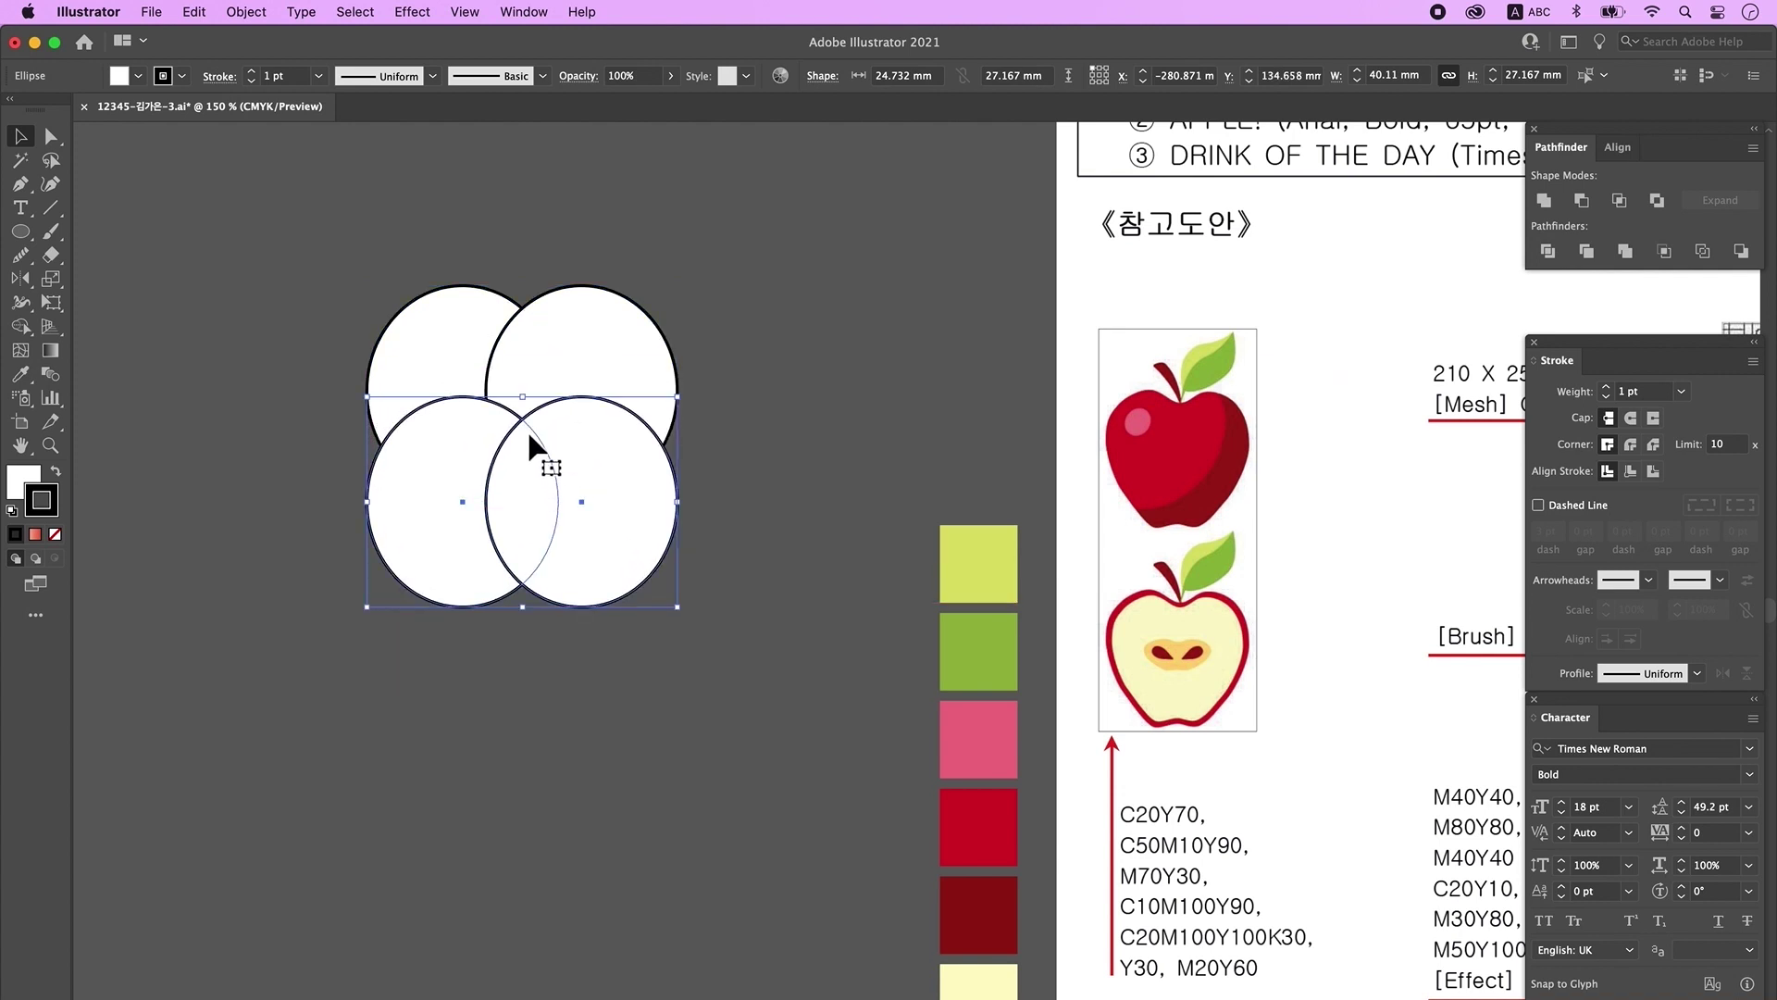
{"action": "left_click_drag", "start_coordinate": [531, 400], "coordinate": [533, 468]}
{"action": "left_click_drag", "start_coordinate": [577, 575], "coordinate": [575, 534]}
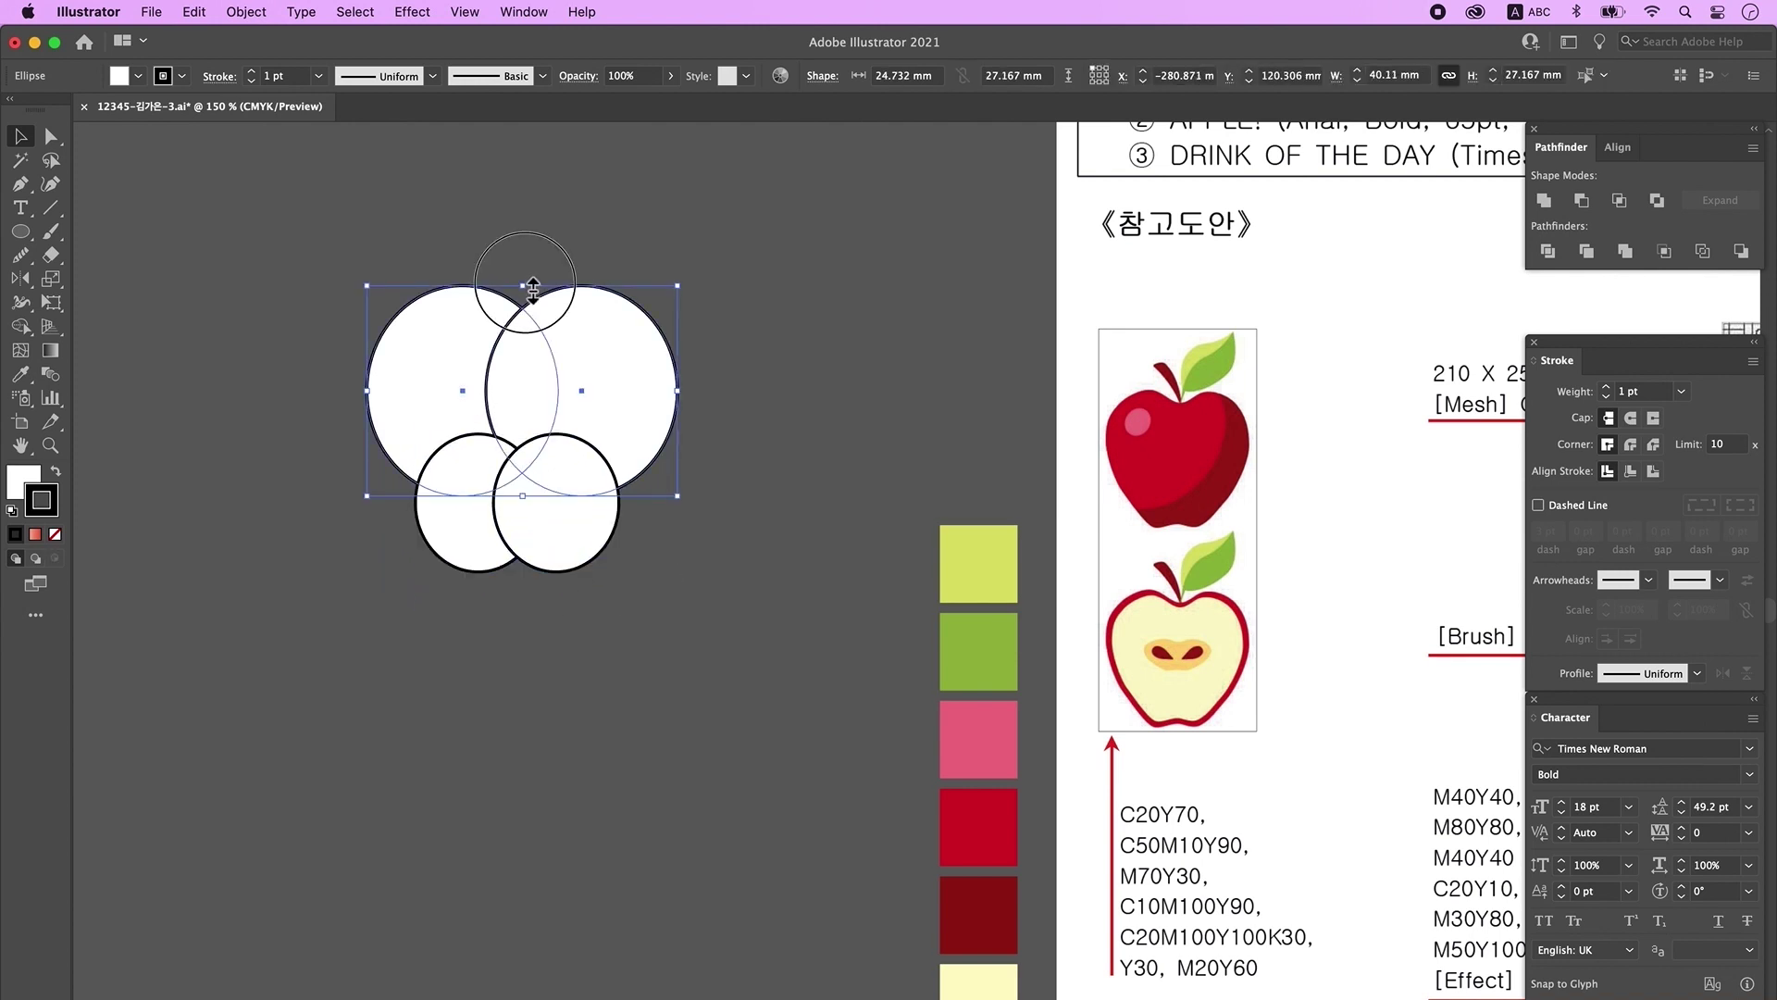
Step: Stretch the upper ellipse pair slightly taller, then shrink the lower pair a little and shift it down
{"action": "left_click_drag", "start_coordinate": [528, 287], "coordinate": [530, 278]}
{"action": "left_click", "coordinate": [818, 509]}
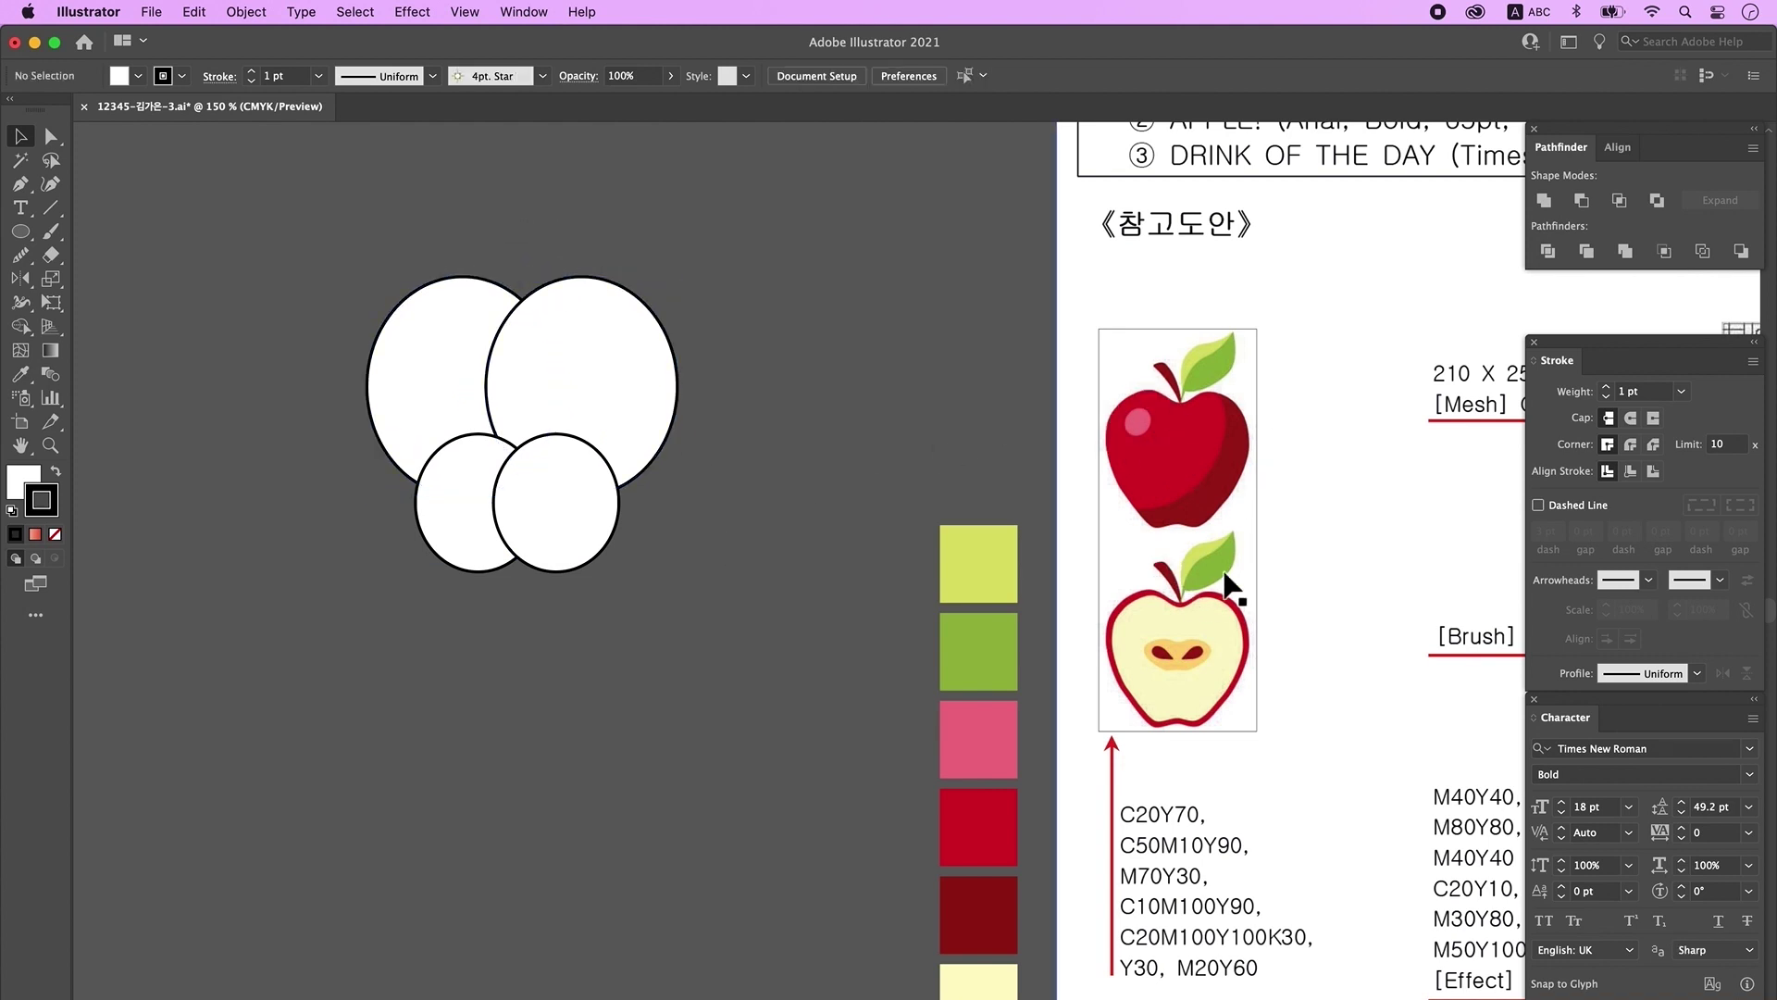
{"action": "left_click_drag", "start_coordinate": [536, 646], "coordinate": [497, 534]}
{"action": "left_click_drag", "start_coordinate": [556, 541], "coordinate": [563, 558]}
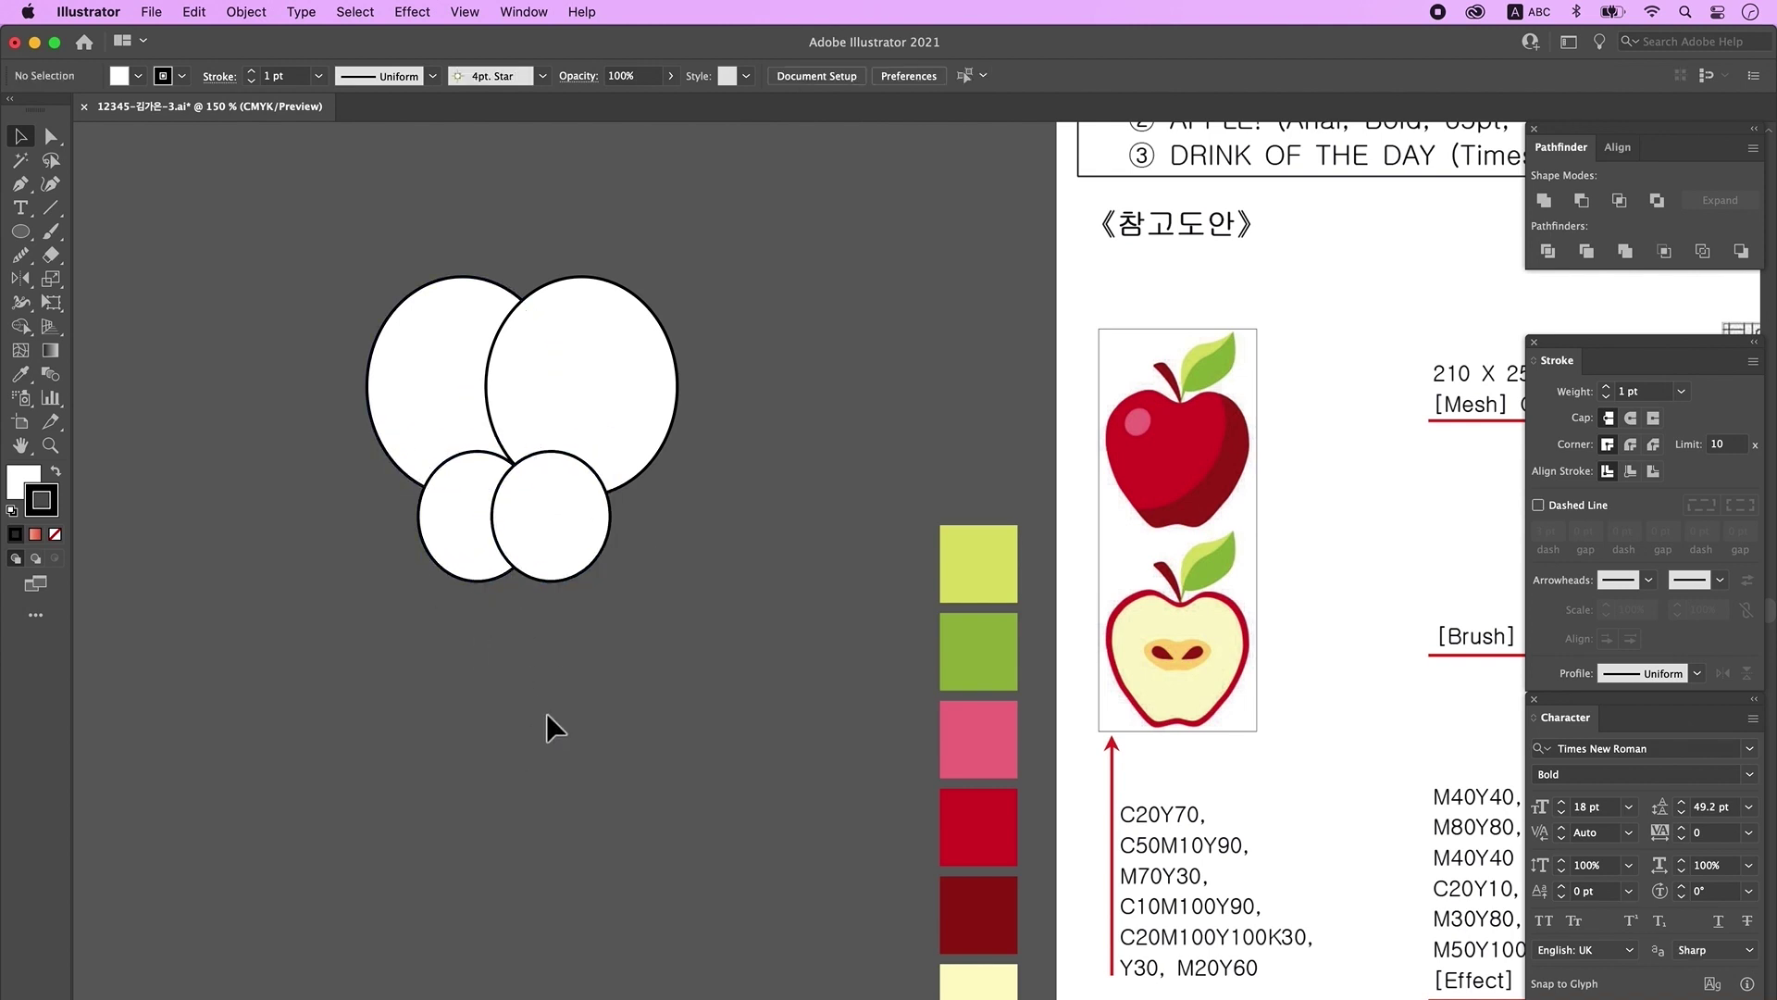
Step: Draw a closed Pen shape with a curved outer edge bridging the upper and lower ellipses on the apple's left side
{"action": "left_click", "coordinate": [21, 183]}
{"action": "left_click", "coordinate": [379, 437]}
{"action": "left_click_drag", "start_coordinate": [436, 562], "coordinate": [483, 636]}
{"action": "left_click_drag", "start_coordinate": [483, 636], "coordinate": [484, 637]}
{"action": "left_click", "coordinate": [526, 508]}
{"action": "left_click", "coordinate": [448, 394]}
{"action": "left_click", "coordinate": [378, 437]}
Step: Adjust the bridging shape's outer anchors so its edge flows into the left outlines of both ellipses
{"action": "key", "text": "v"}
{"action": "left_click_drag", "start_coordinate": [415, 464], "coordinate": [835, 607]}
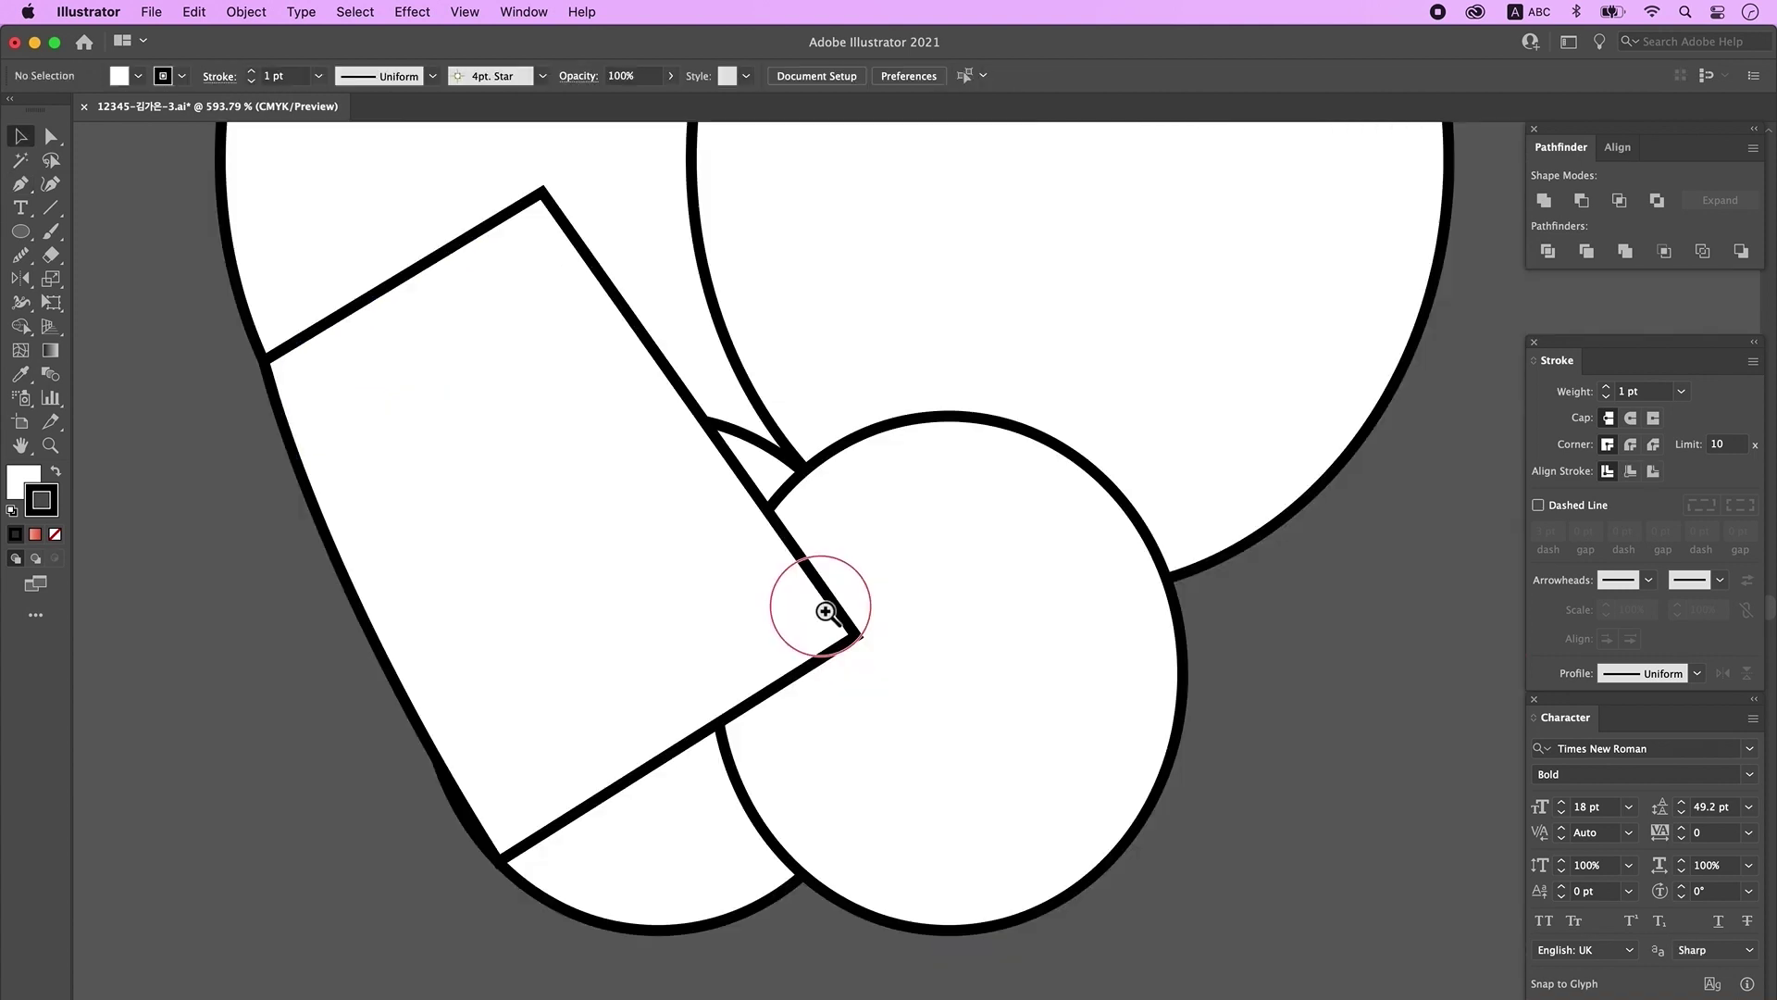
{"action": "left_click_drag", "start_coordinate": [380, 512], "coordinate": [437, 526]}
{"action": "left_click", "coordinate": [440, 497]}
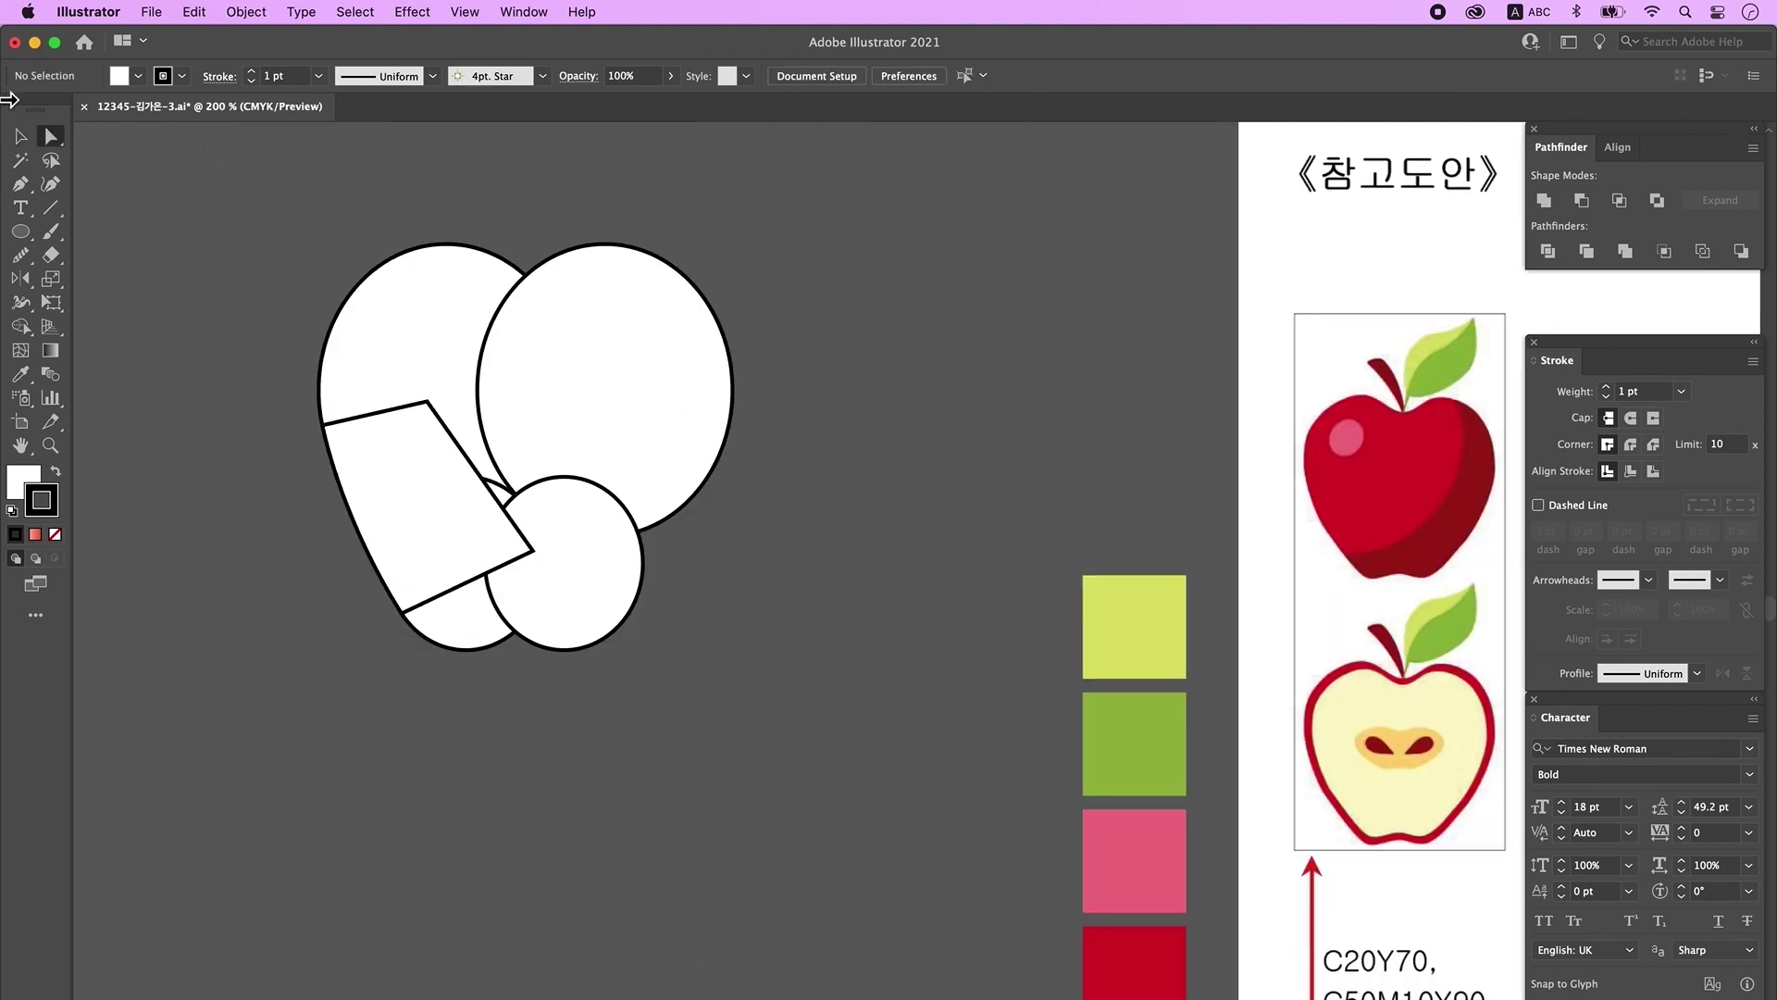
Step: Copy the bridging shape horizontally to the apple's right side and reflect the copy across the vertical axis
{"action": "left_click", "coordinate": [21, 138]}
{"action": "left_click", "coordinate": [452, 531]}
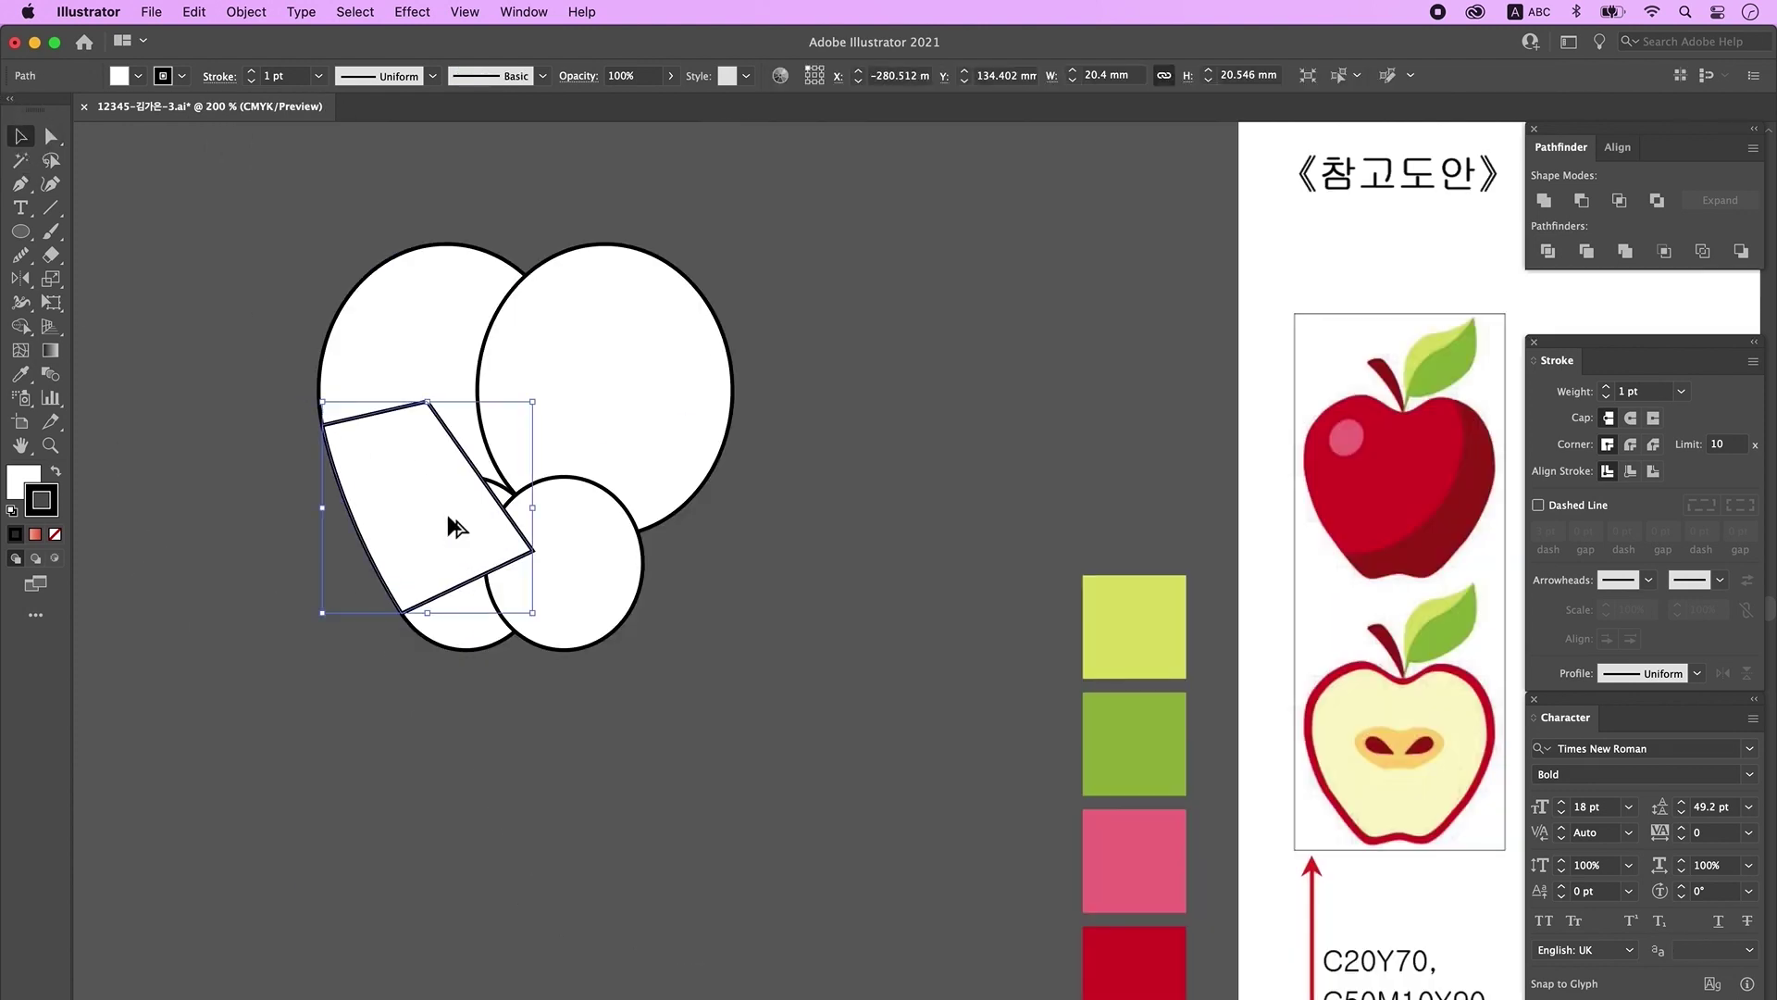
{"action": "left_click_drag", "start_coordinate": [413, 512], "coordinate": [605, 512], "text": "alt"}
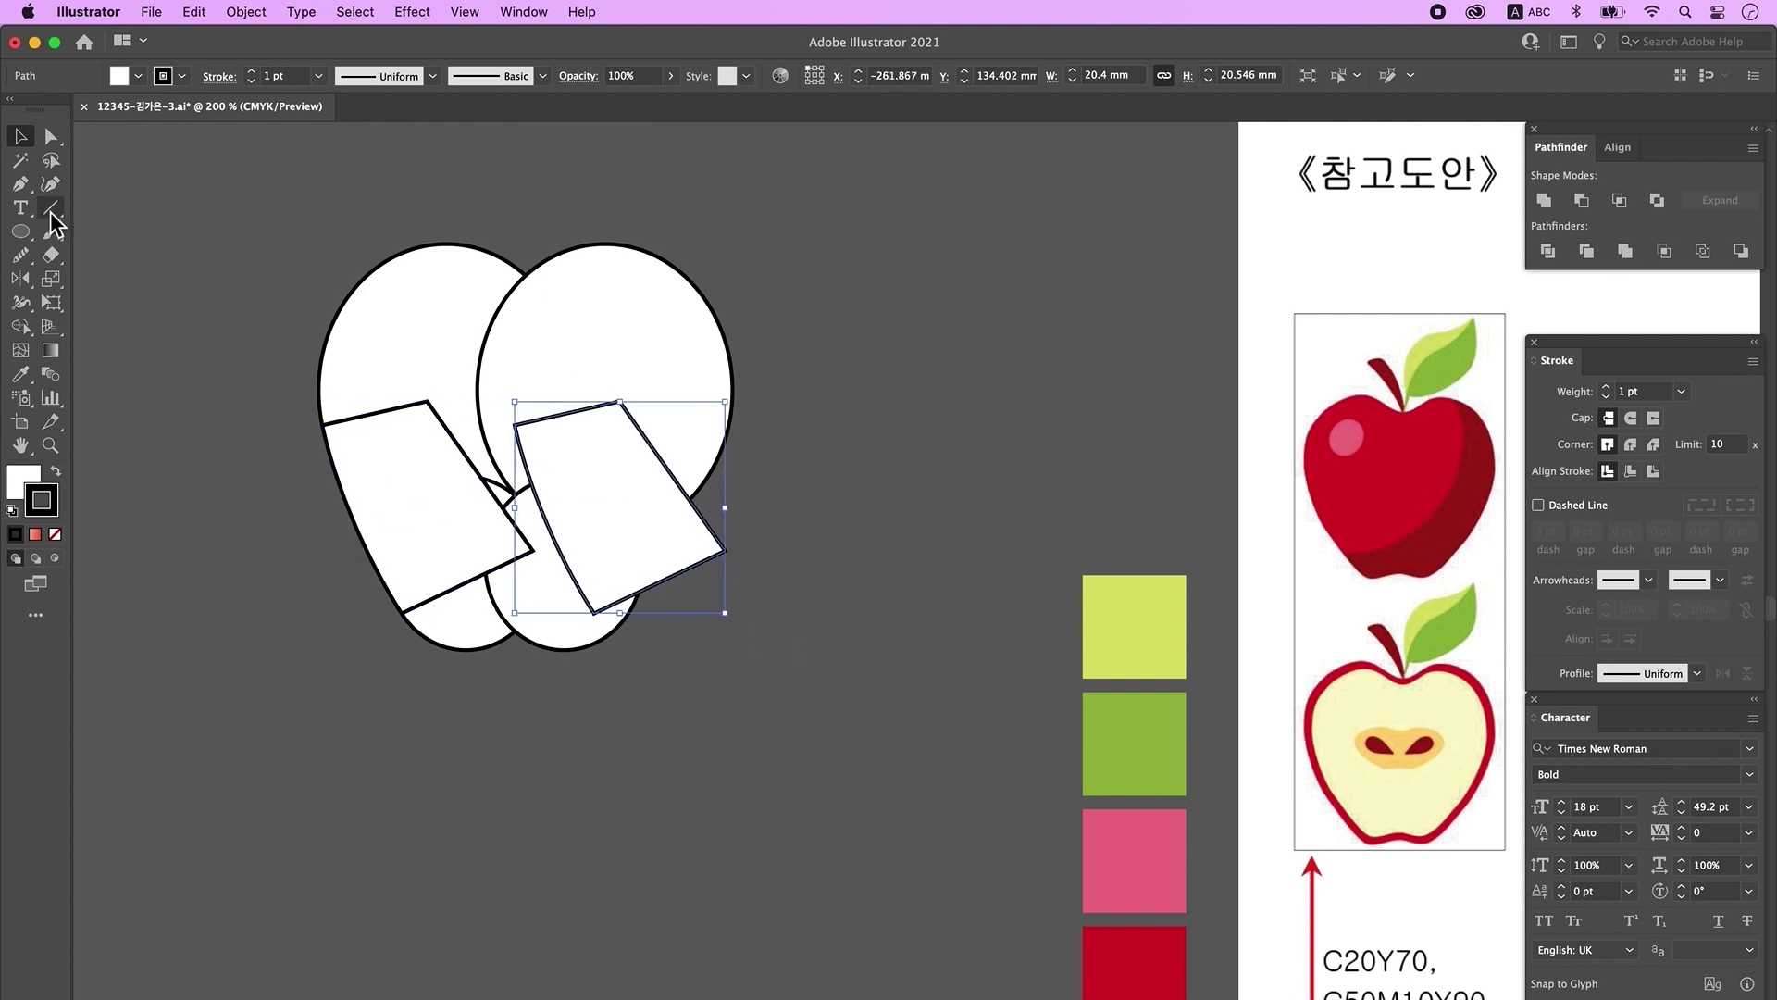
{"action": "double_click", "coordinate": [23, 281]}
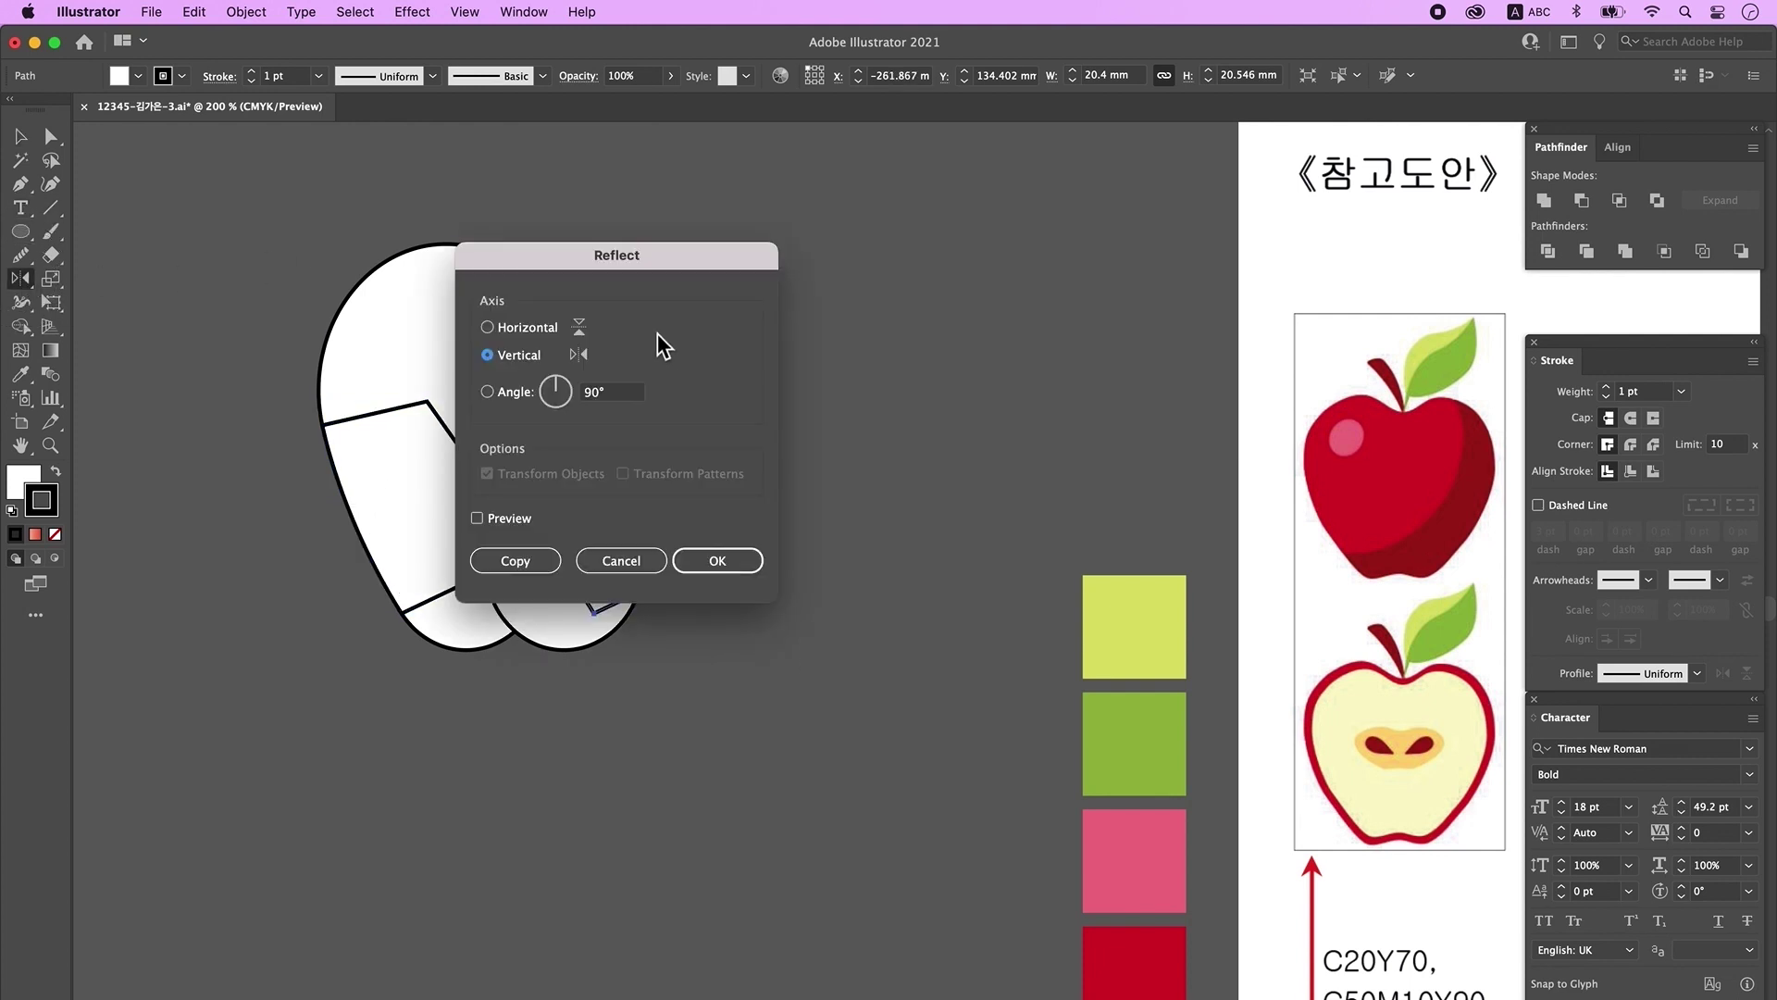
{"action": "left_click", "coordinate": [720, 560]}
Step: Position the mirrored shape against the right ellipses and fine-tune its anchors so its edge follows their outline
{"action": "left_click", "coordinate": [21, 136]}
{"action": "left_click", "coordinate": [740, 569]}
{"action": "mouse_move", "coordinate": [667, 557]}
{"action": "left_mouse_down"}
{"action": "mouse_move", "coordinate": [630, 542]}
{"action": "mouse_move", "coordinate": [676, 557]}
{"action": "left_mouse_up"}
{"action": "left_click", "coordinate": [686, 630]}
{"action": "scroll", "coordinate": [687, 629], "scroll_direction": "up", "scroll_amount": 2}
{"action": "left_click_drag", "start_coordinate": [859, 768], "coordinate": [807, 841]}
{"action": "left_click", "coordinate": [687, 838]}
{"action": "key", "text": "a"}
{"action": "left_click_drag", "start_coordinate": [933, 645], "coordinate": [962, 683]}
{"action": "left_click", "coordinate": [969, 719]}
Step: Select all the ellipses and bridging shapes and unite them into one apple silhouette
{"action": "key", "text": "super+minus"}
{"action": "key", "text": "super+minus"}
{"action": "key", "text": "super+minus"}
{"action": "left_click_drag", "start_coordinate": [900, 779], "coordinate": [690, 779]}
{"action": "key", "text": "super+minus"}
{"action": "left_click_drag", "start_coordinate": [757, 774], "coordinate": [559, 776]}
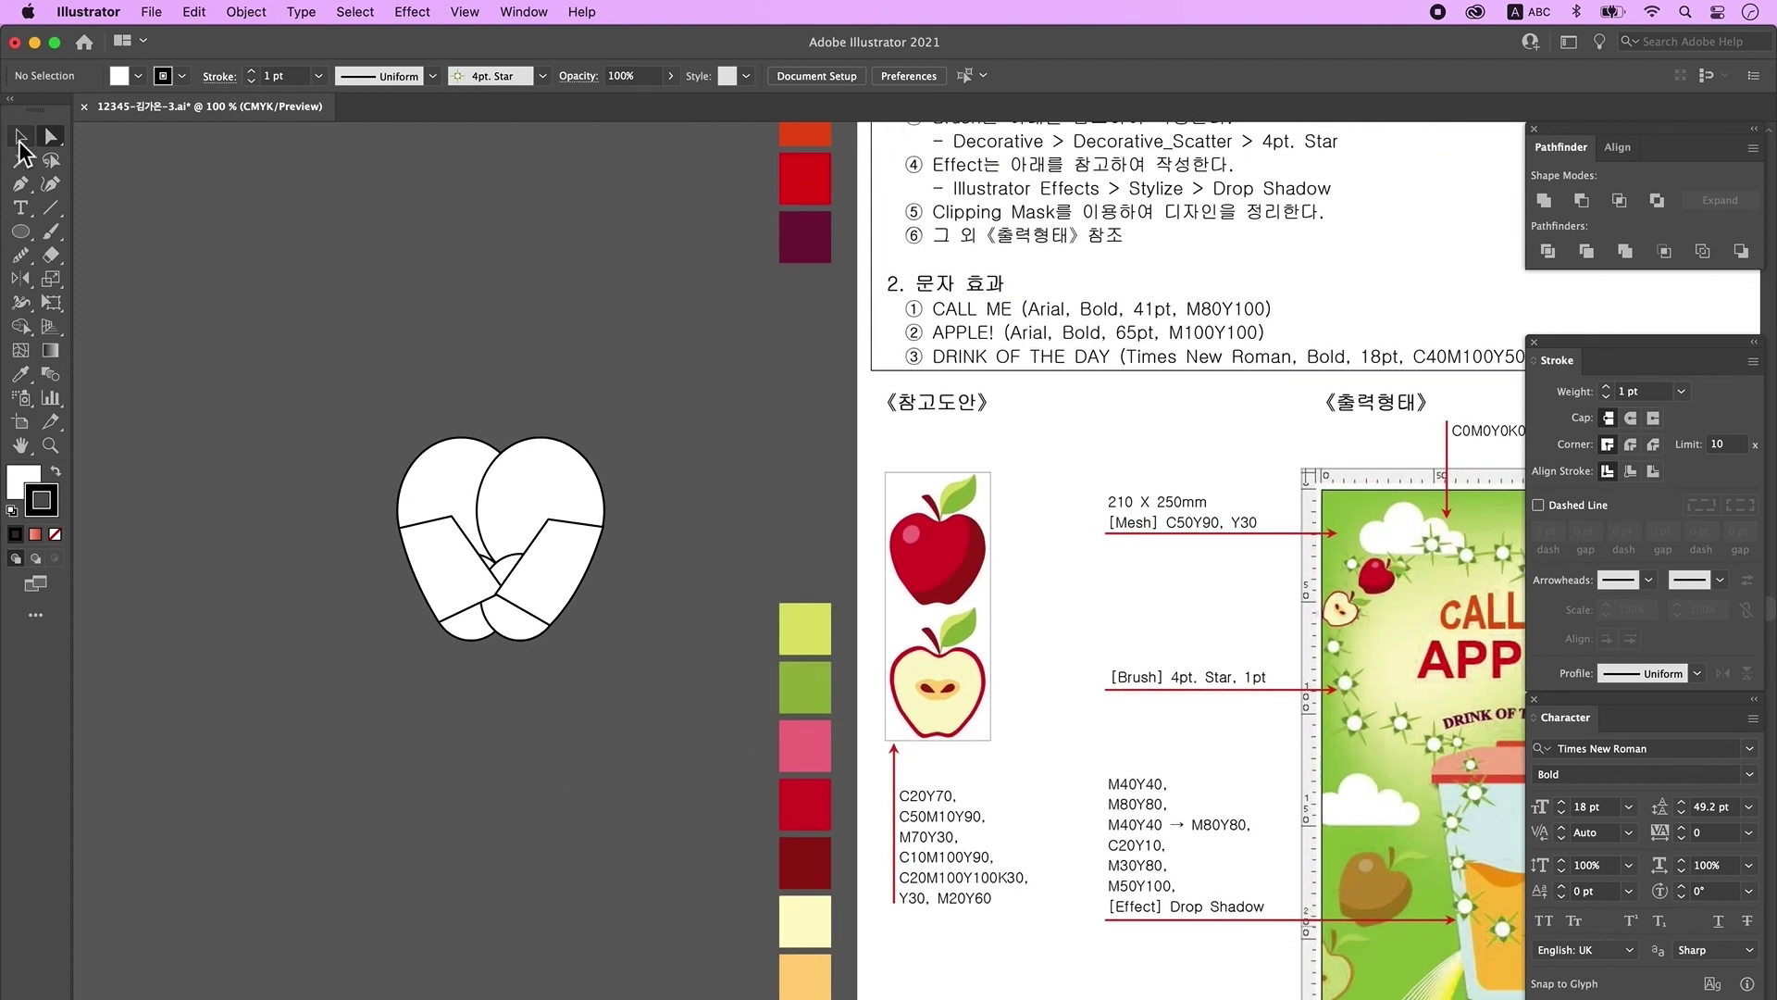
{"action": "key", "text": "super+a"}
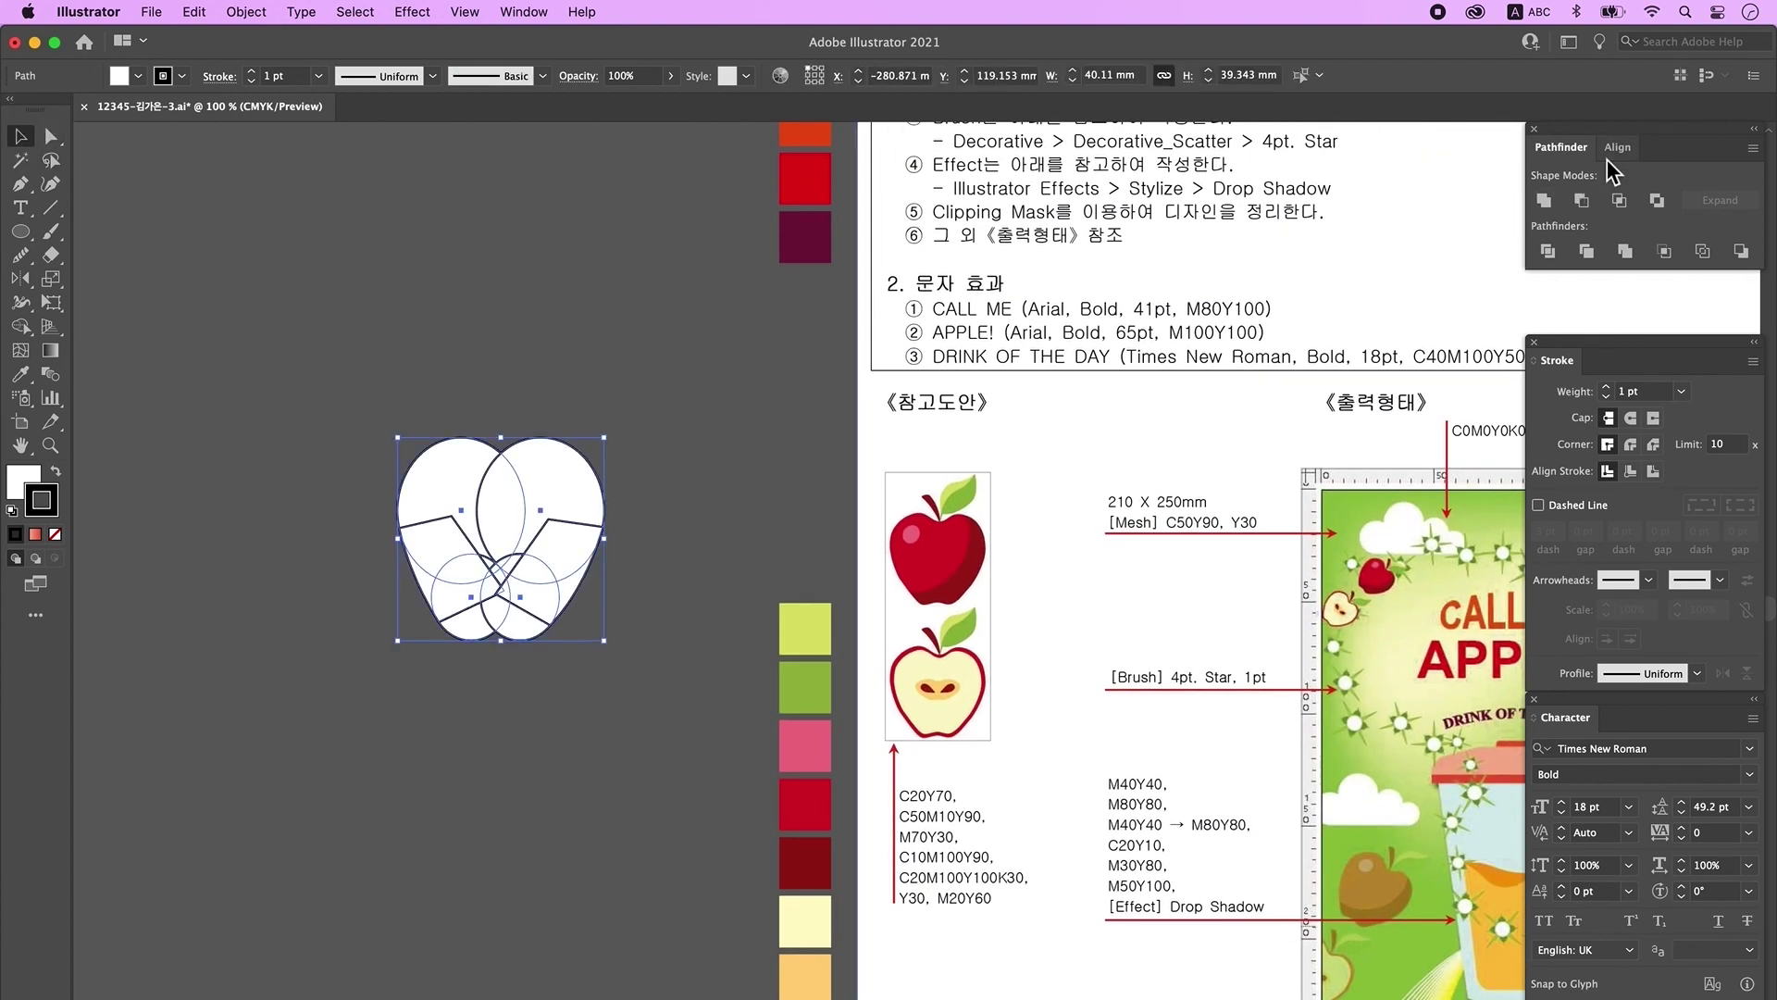
{"action": "left_click", "coordinate": [1543, 200]}
{"action": "left_click", "coordinate": [674, 742]}
Step: Convert the corner anchor in the apple silhouette's upper notch to a smooth point
{"action": "scroll", "coordinate": [684, 731], "scroll_direction": "left", "scroll_amount": 5}
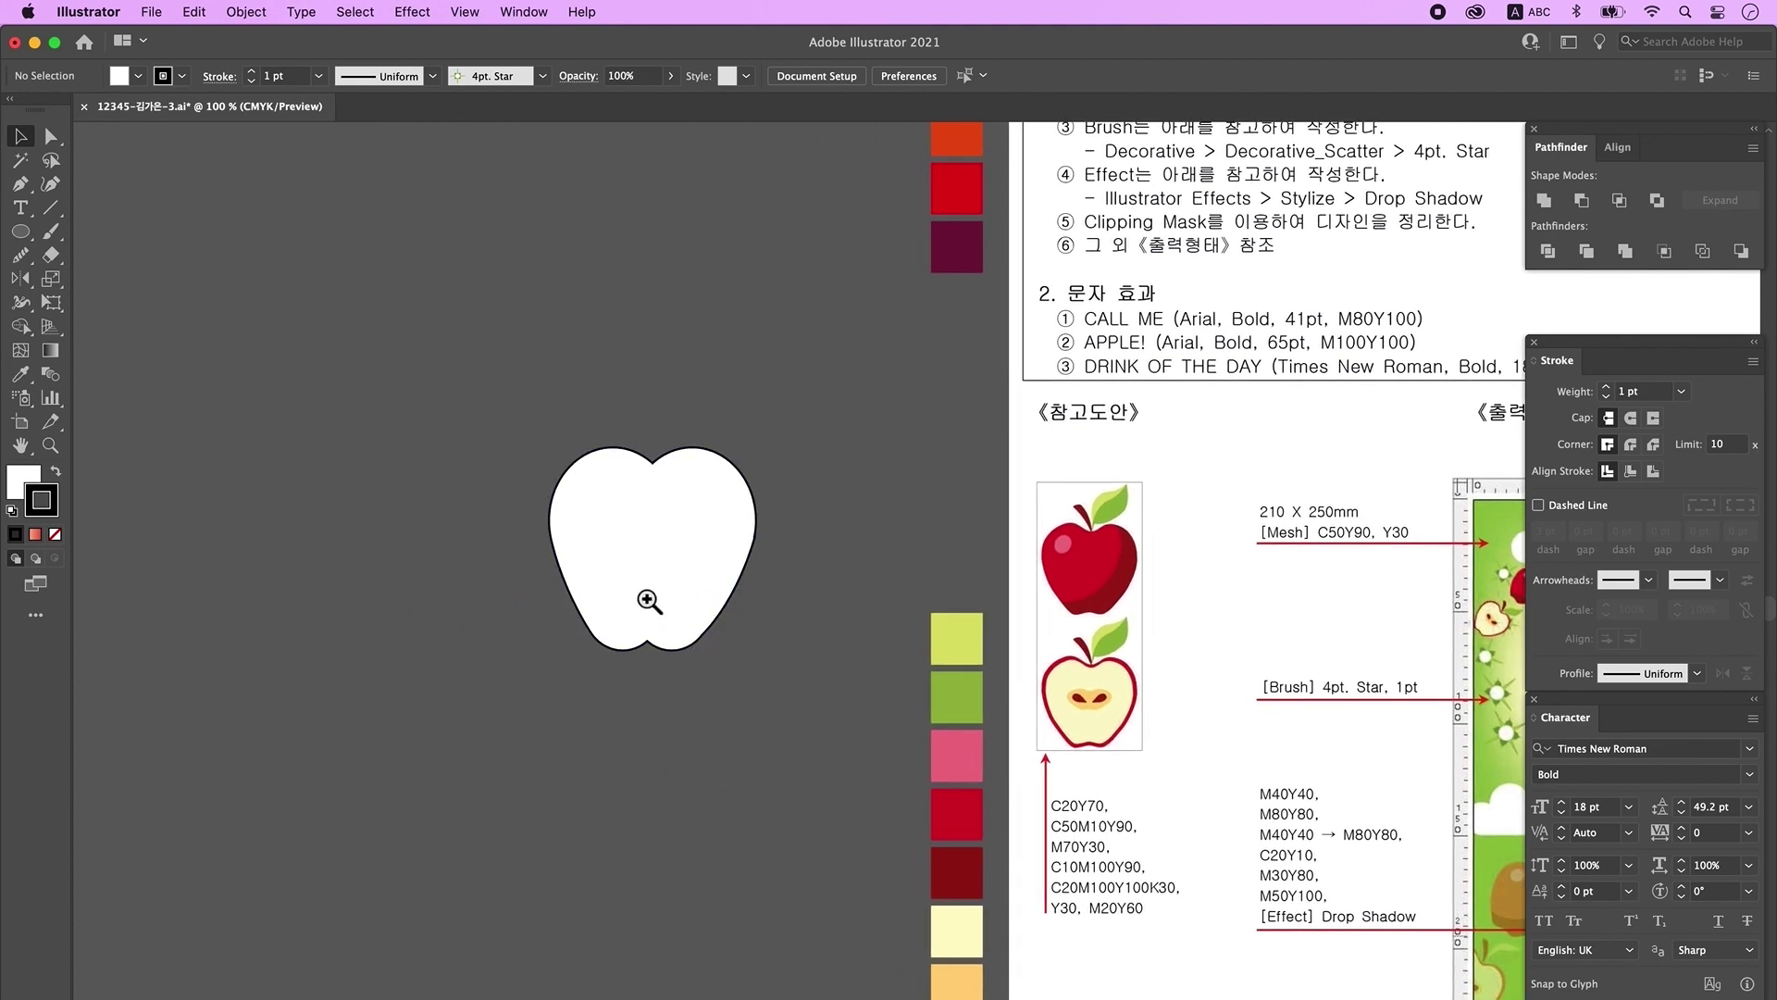
{"action": "left_click", "coordinate": [560, 492], "text": "super"}
{"action": "key", "text": "a"}
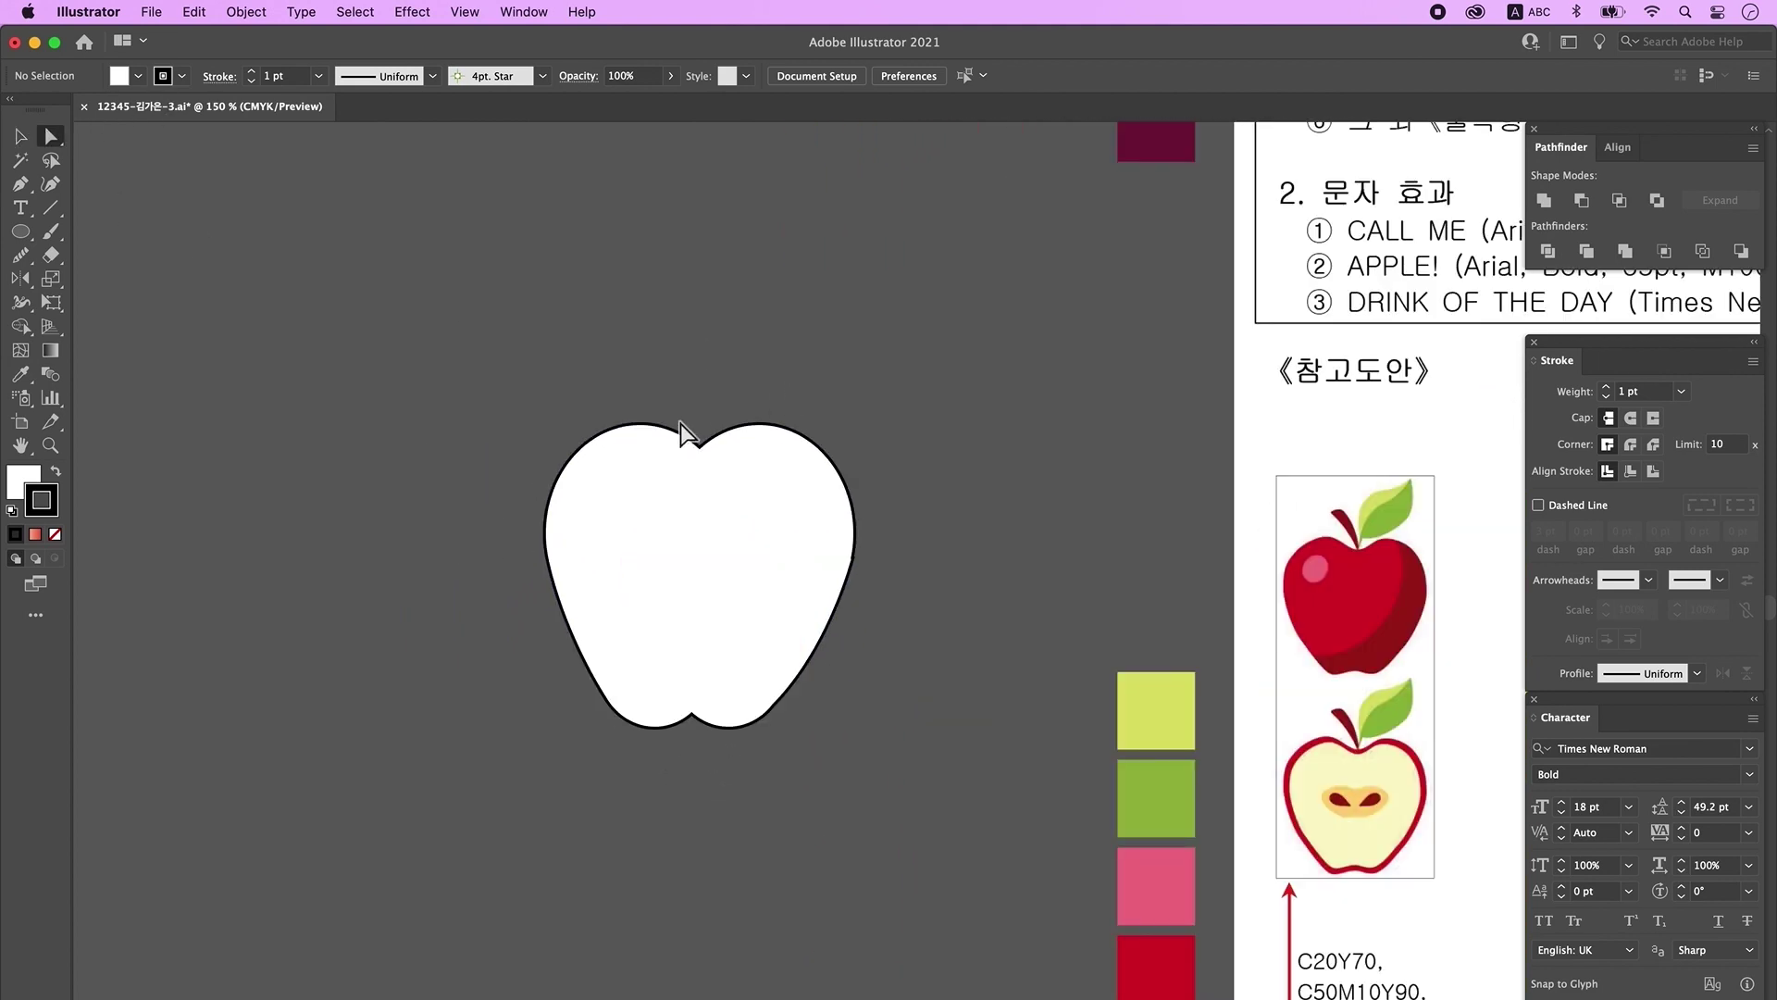
{"action": "left_click", "coordinate": [708, 509]}
{"action": "left_click", "coordinate": [699, 447]}
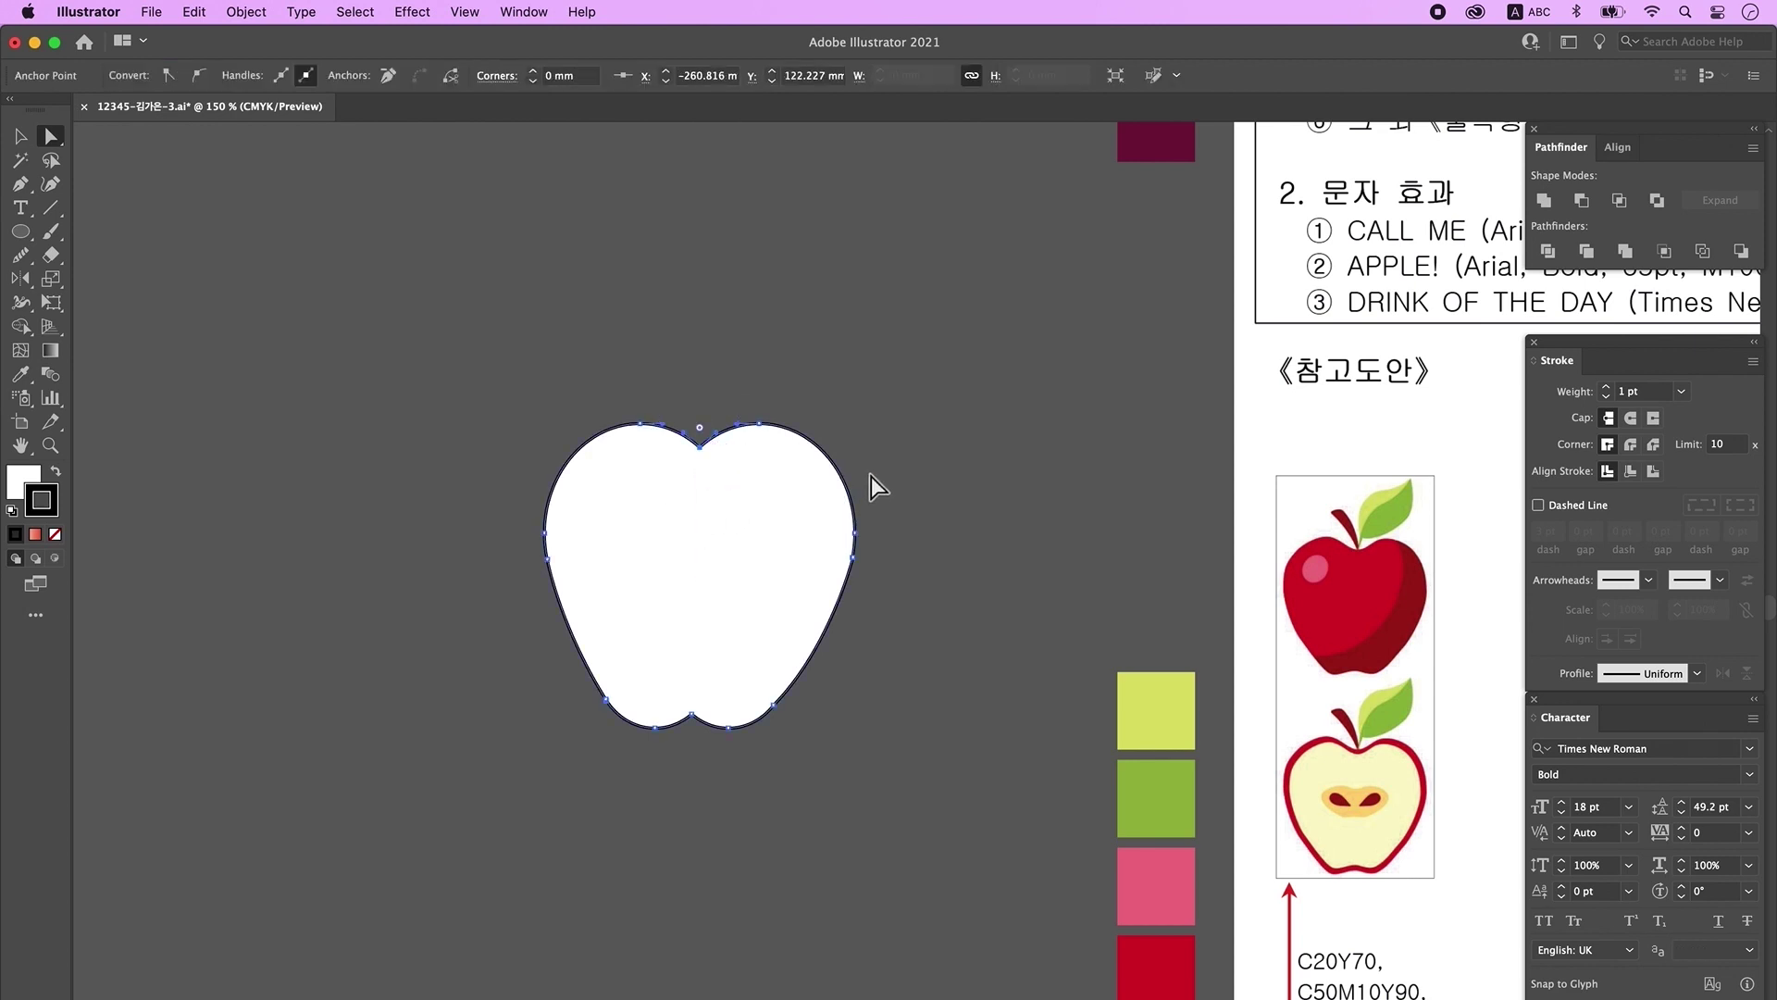
{"action": "left_click", "coordinate": [200, 76]}
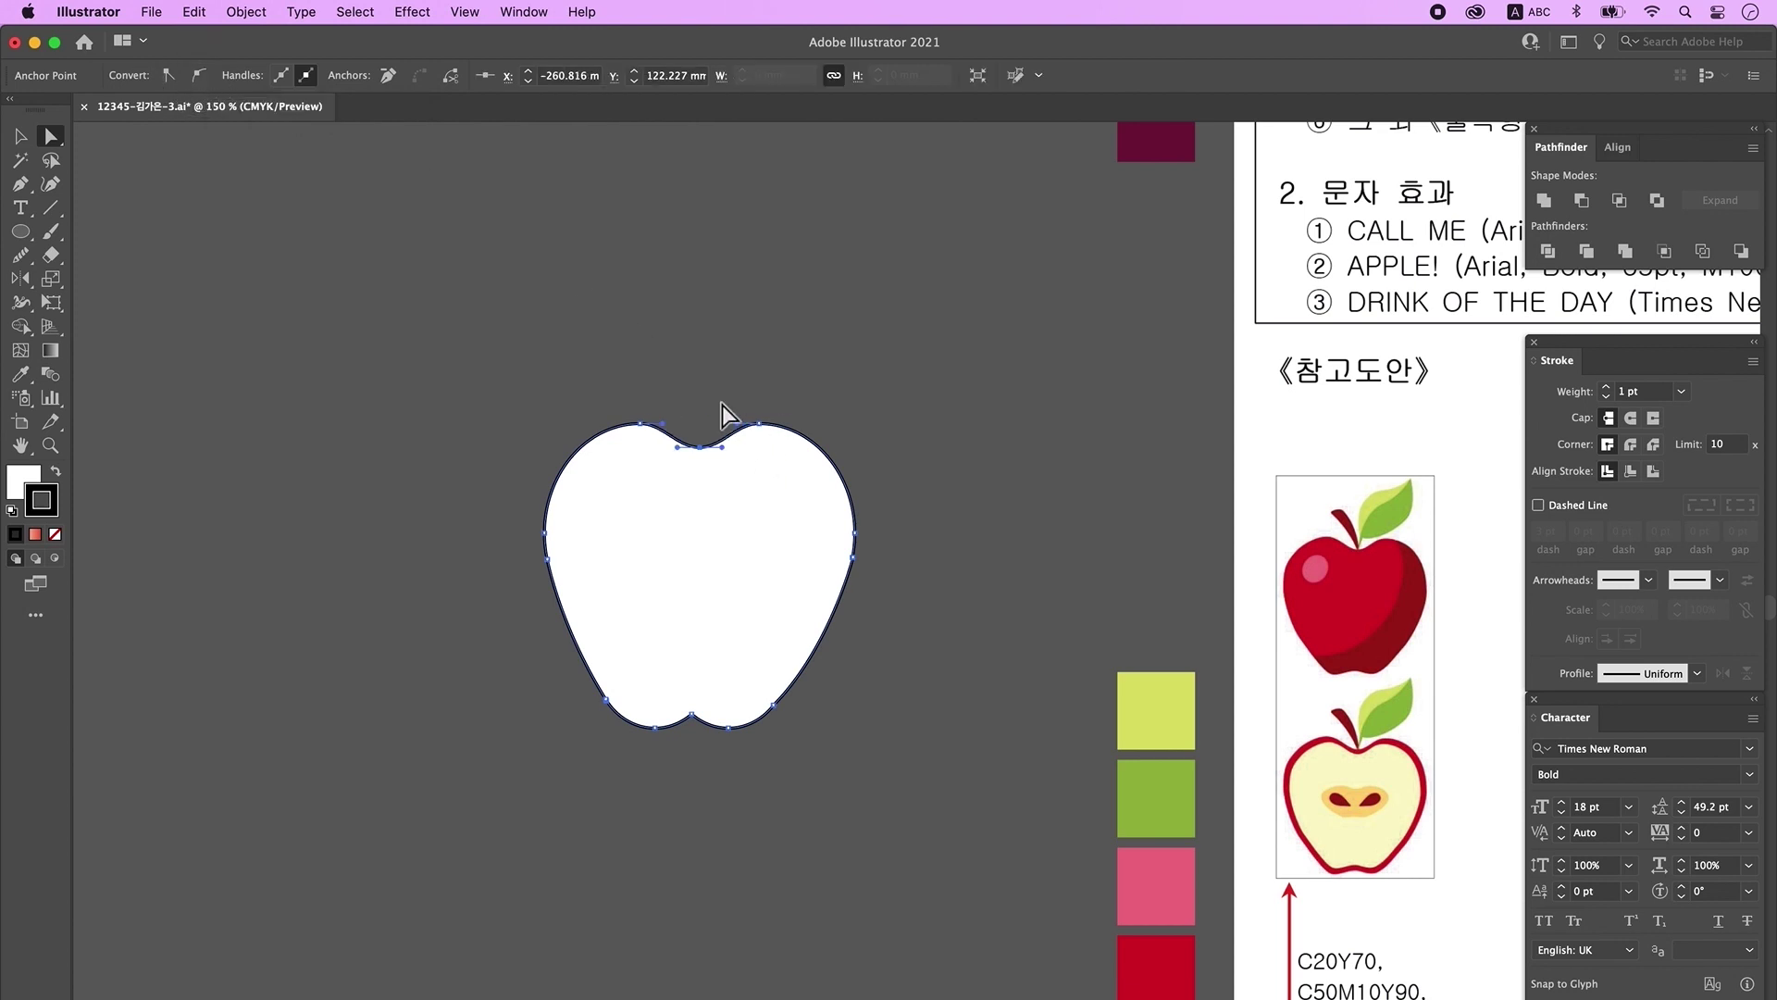
Step: Convert the corner anchor in the apple silhouette's lower notch to a smooth point
{"action": "left_click", "coordinate": [715, 768]}
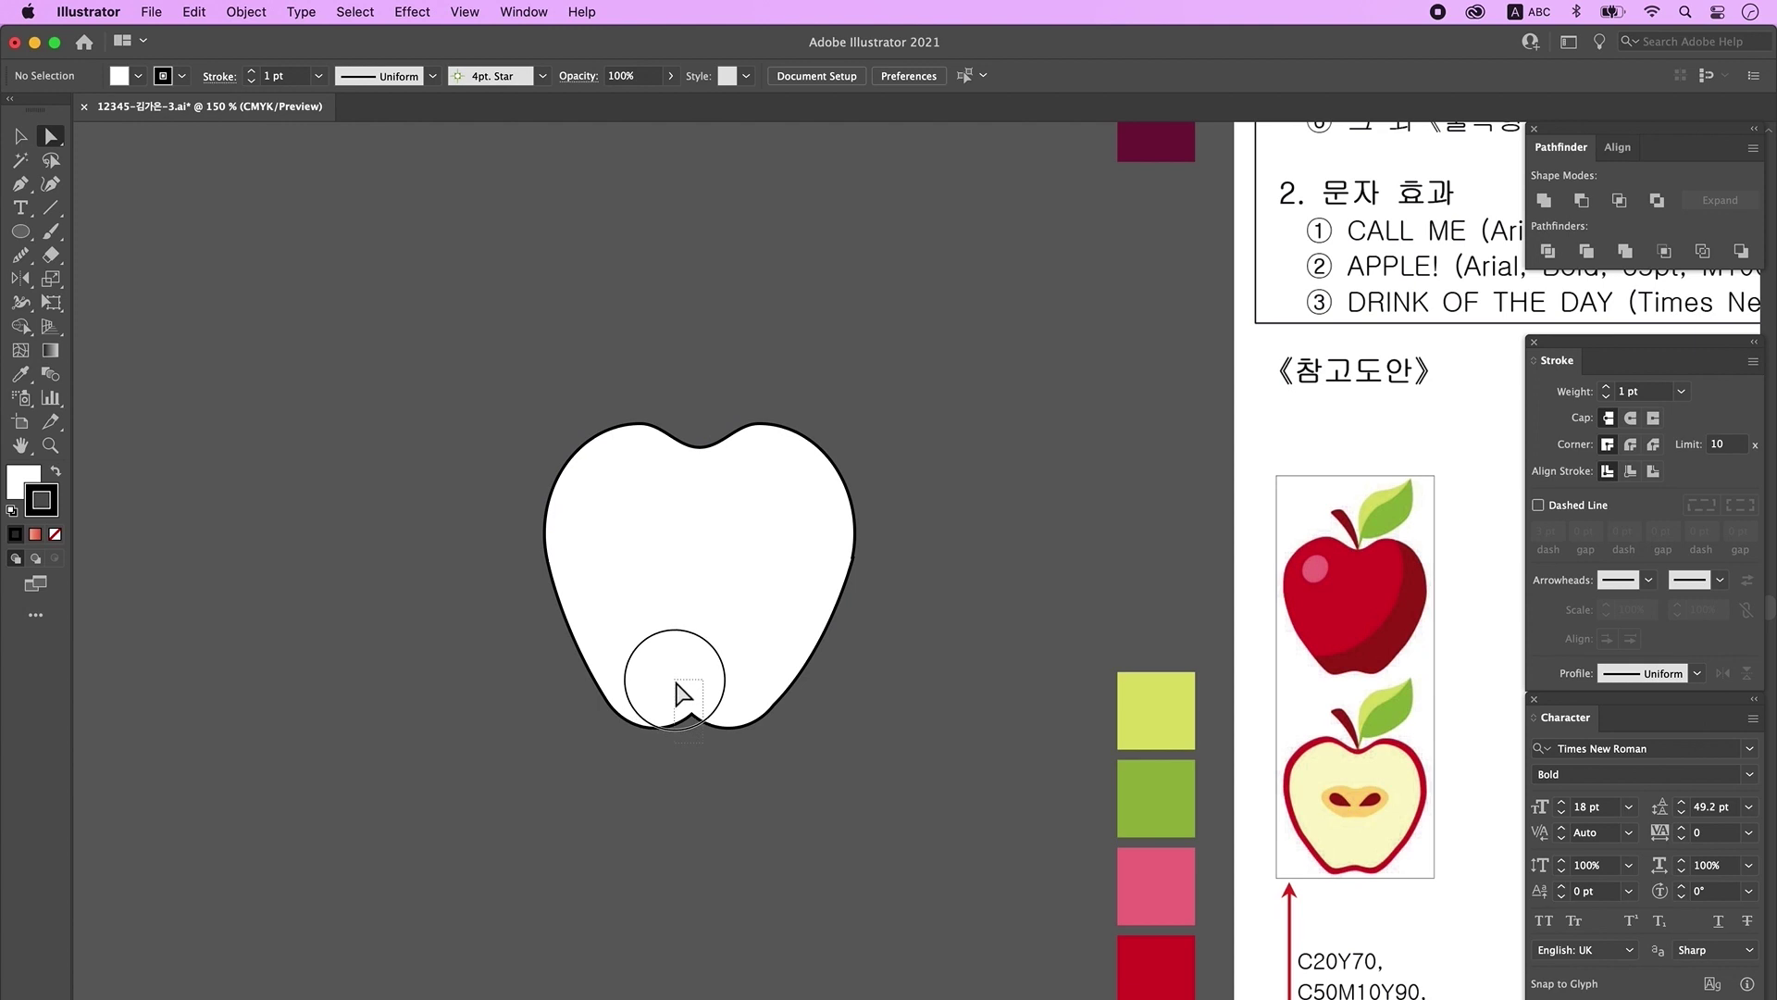
{"action": "left_click_drag", "start_coordinate": [678, 687], "coordinate": [677, 686]}
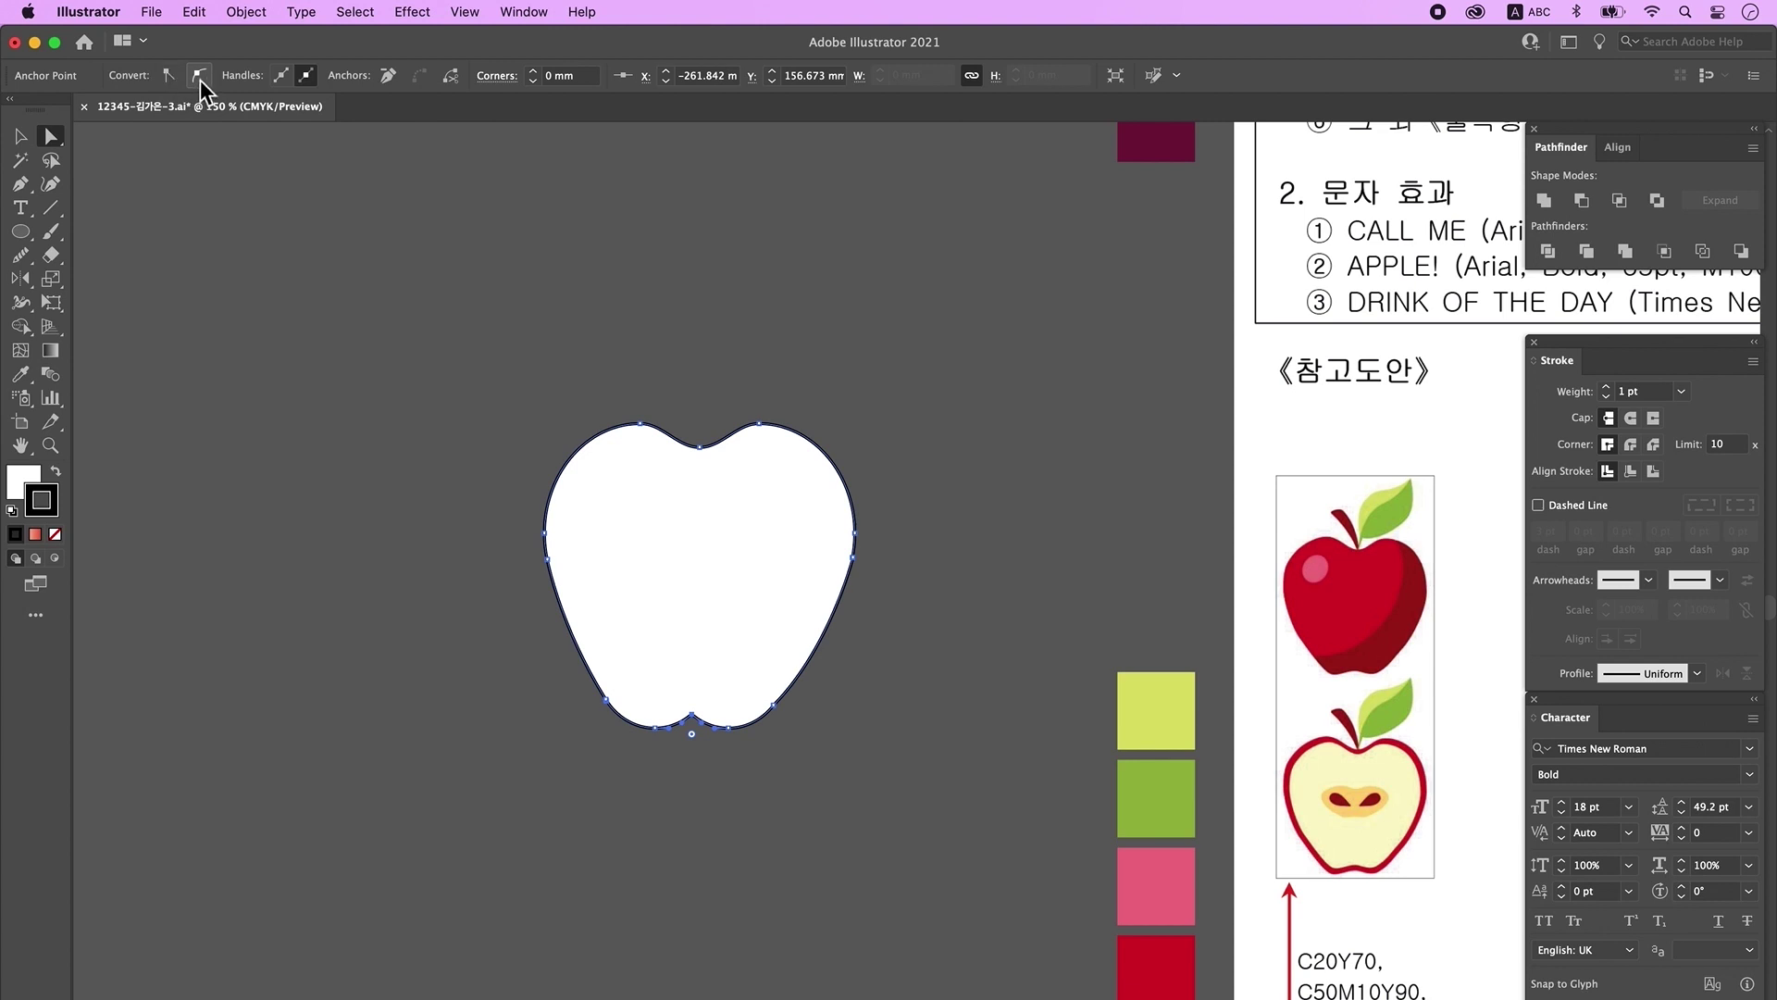
{"action": "left_click", "coordinate": [200, 80]}
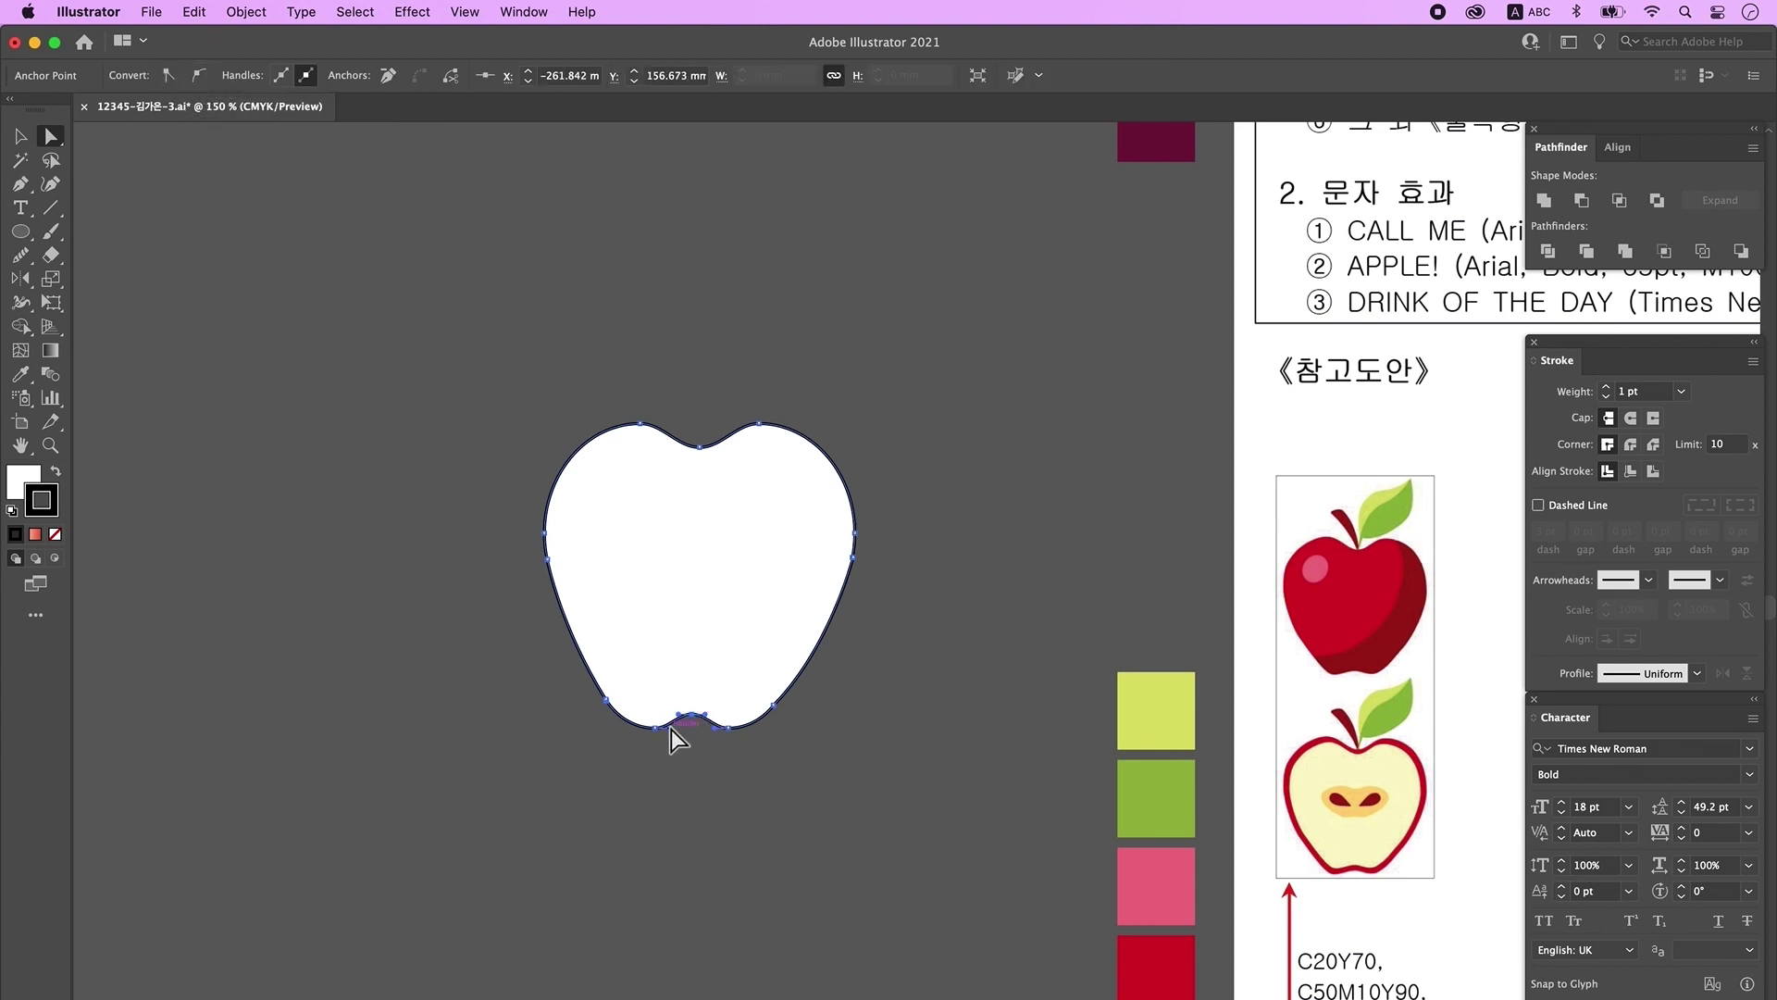
{"action": "left_click", "coordinate": [813, 763]}
Step: Draw a closed leaf outline with curved sides and a pointed tip above the apple silhouette using the Pen tool
{"action": "left_click_drag", "start_coordinate": [927, 755], "coordinate": [864, 698]}
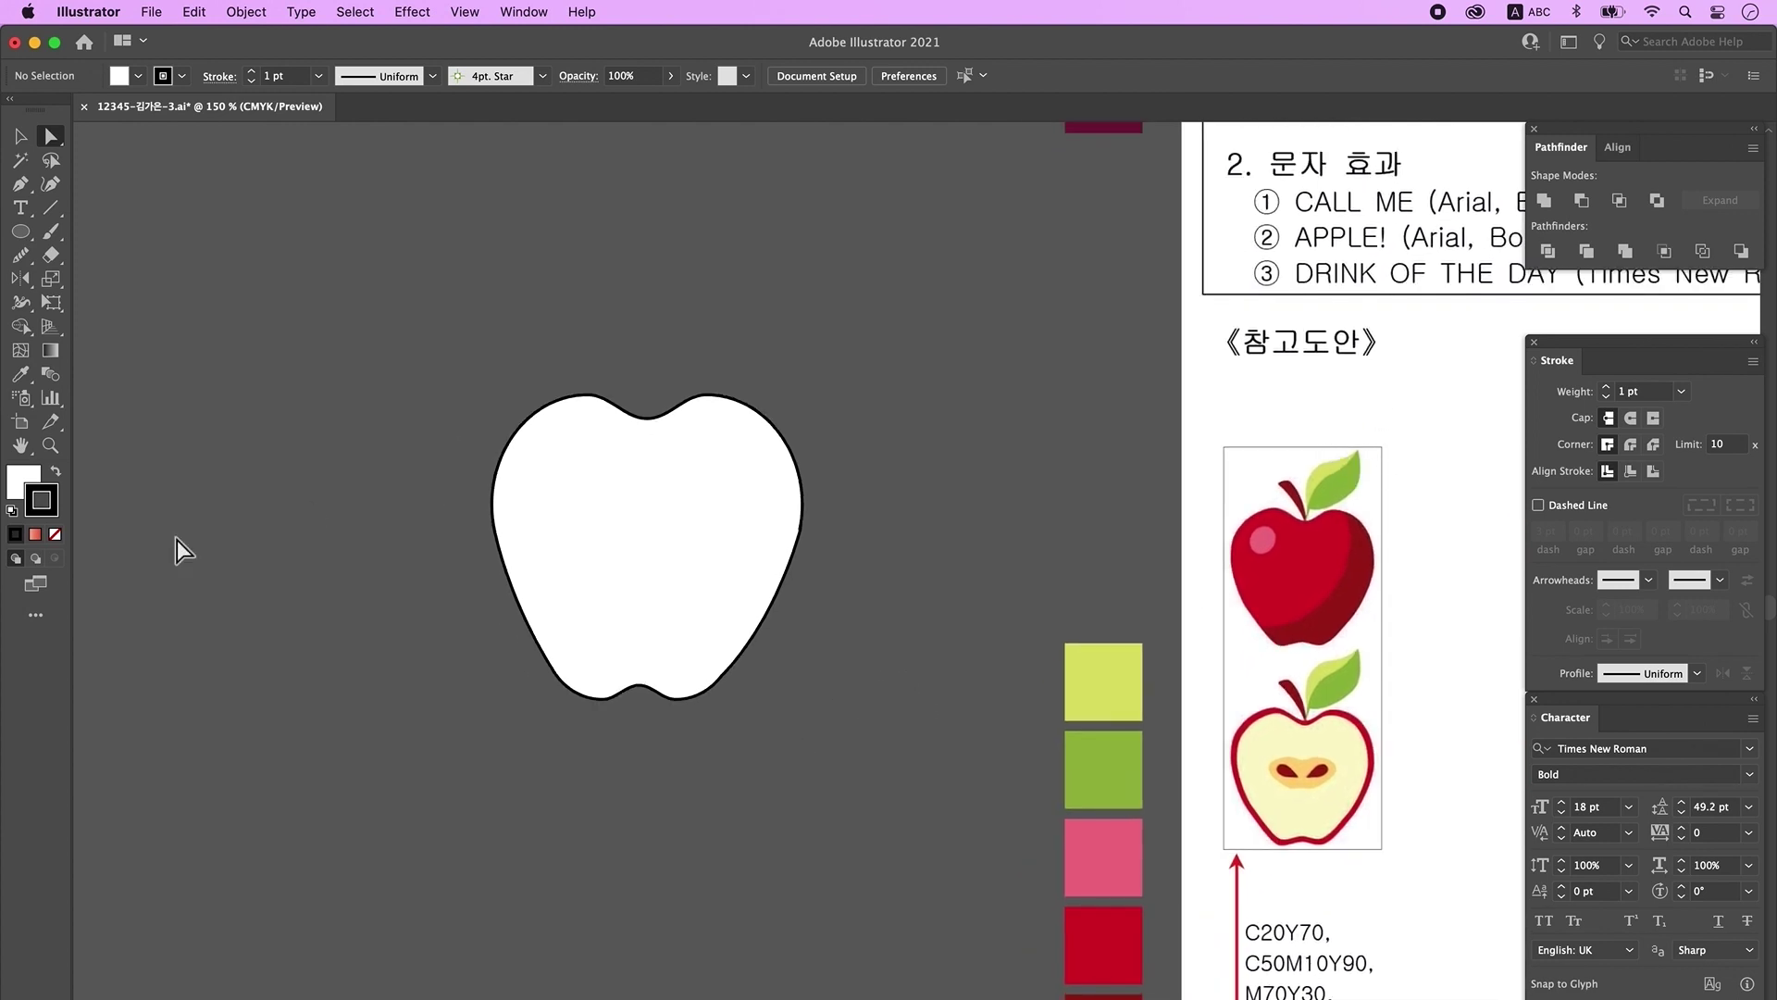
{"action": "scroll", "coordinate": [112, 320], "scroll_direction": "up", "scroll_amount": 2}
{"action": "left_click", "coordinate": [20, 189]}
{"action": "left_click_drag", "start_coordinate": [741, 420], "coordinate": [714, 481]}
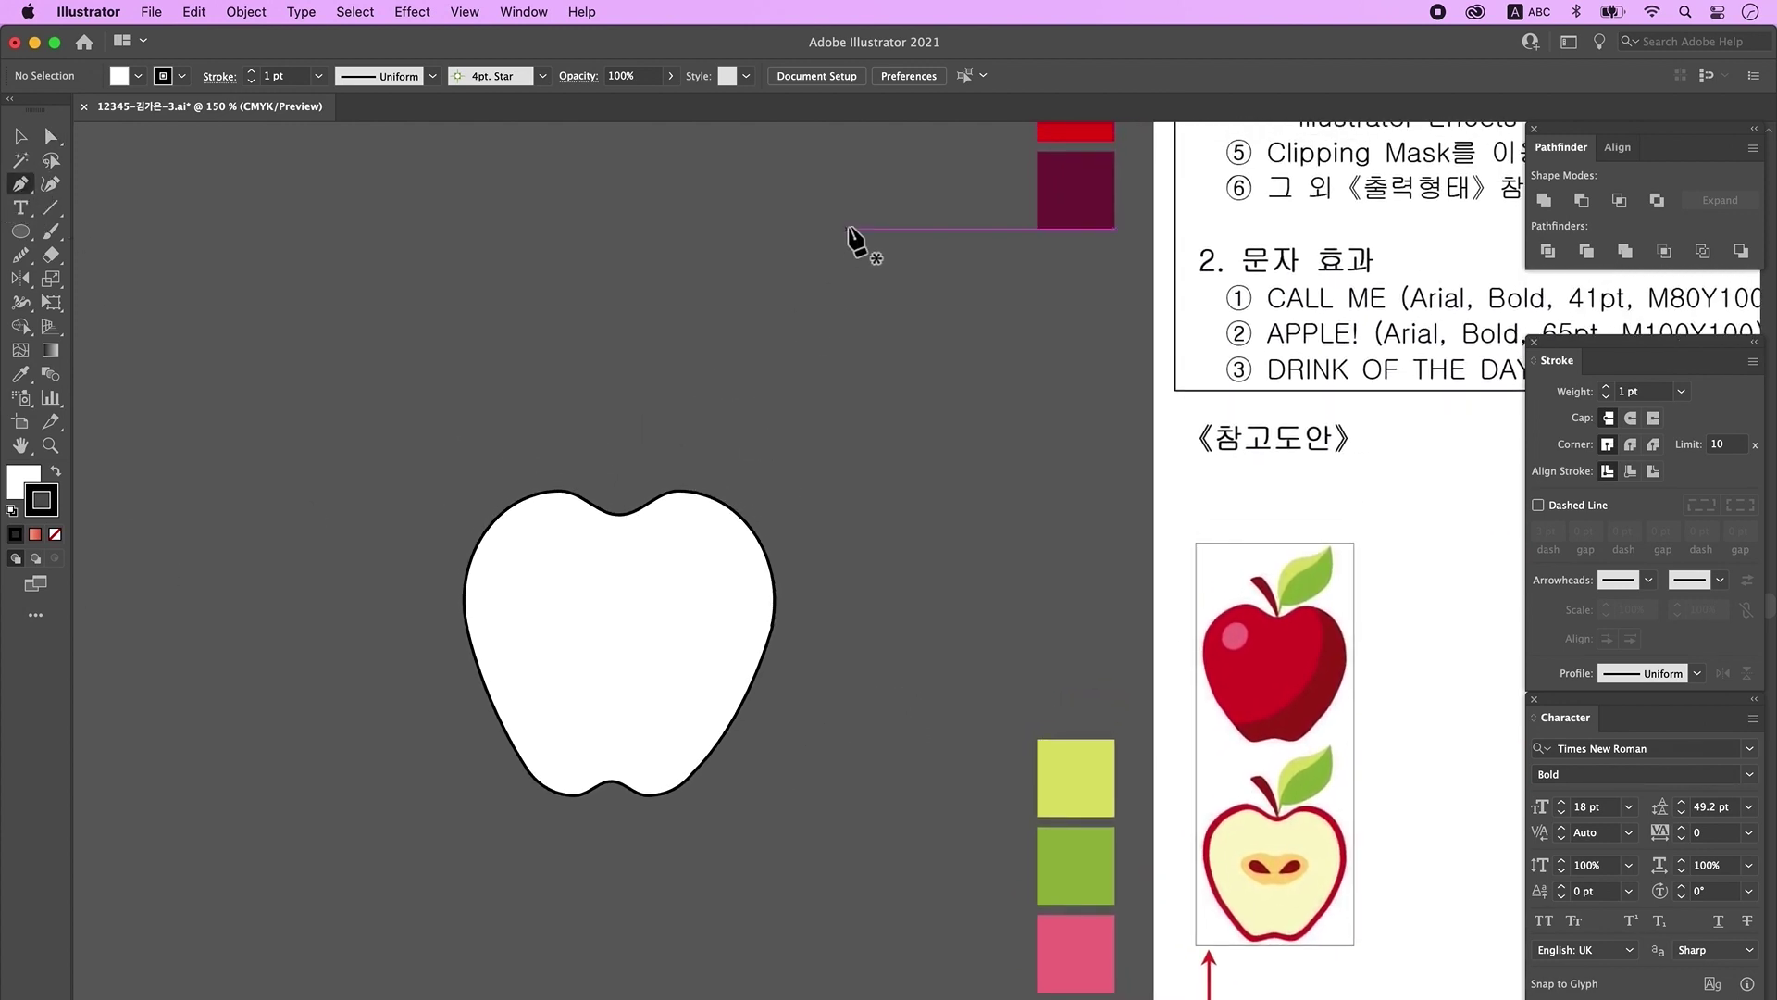
{"action": "left_click", "coordinate": [751, 207]}
{"action": "left_click_drag", "start_coordinate": [684, 292], "coordinate": [621, 304]}
{"action": "left_click", "coordinate": [684, 292]}
{"action": "left_click_drag", "start_coordinate": [654, 450], "coordinate": [723, 581]}
{"action": "left_click", "coordinate": [655, 451]}
{"action": "left_click_drag", "start_coordinate": [814, 354], "coordinate": [860, 239]}
{"action": "left_click", "coordinate": [814, 354]}
{"action": "mouse_move", "coordinate": [751, 207]}
{"action": "left_mouse_down"}
{"action": "mouse_move", "coordinate": [641, 176]}
{"action": "mouse_move", "coordinate": [651, 149]}
{"action": "mouse_move", "coordinate": [775, 202]}
{"action": "left_mouse_up"}
Step: Adjust the leaf's tip and upper-edge anchors, and even out its contour with the Smooth tool
{"action": "key", "text": "a"}
{"action": "left_click_drag", "start_coordinate": [875, 259], "coordinate": [854, 258]}
{"action": "left_click_drag", "start_coordinate": [684, 292], "coordinate": [701, 264]}
{"action": "left_click_drag", "start_coordinate": [764, 252], "coordinate": [774, 240]}
{"action": "left_click", "coordinate": [799, 357]}
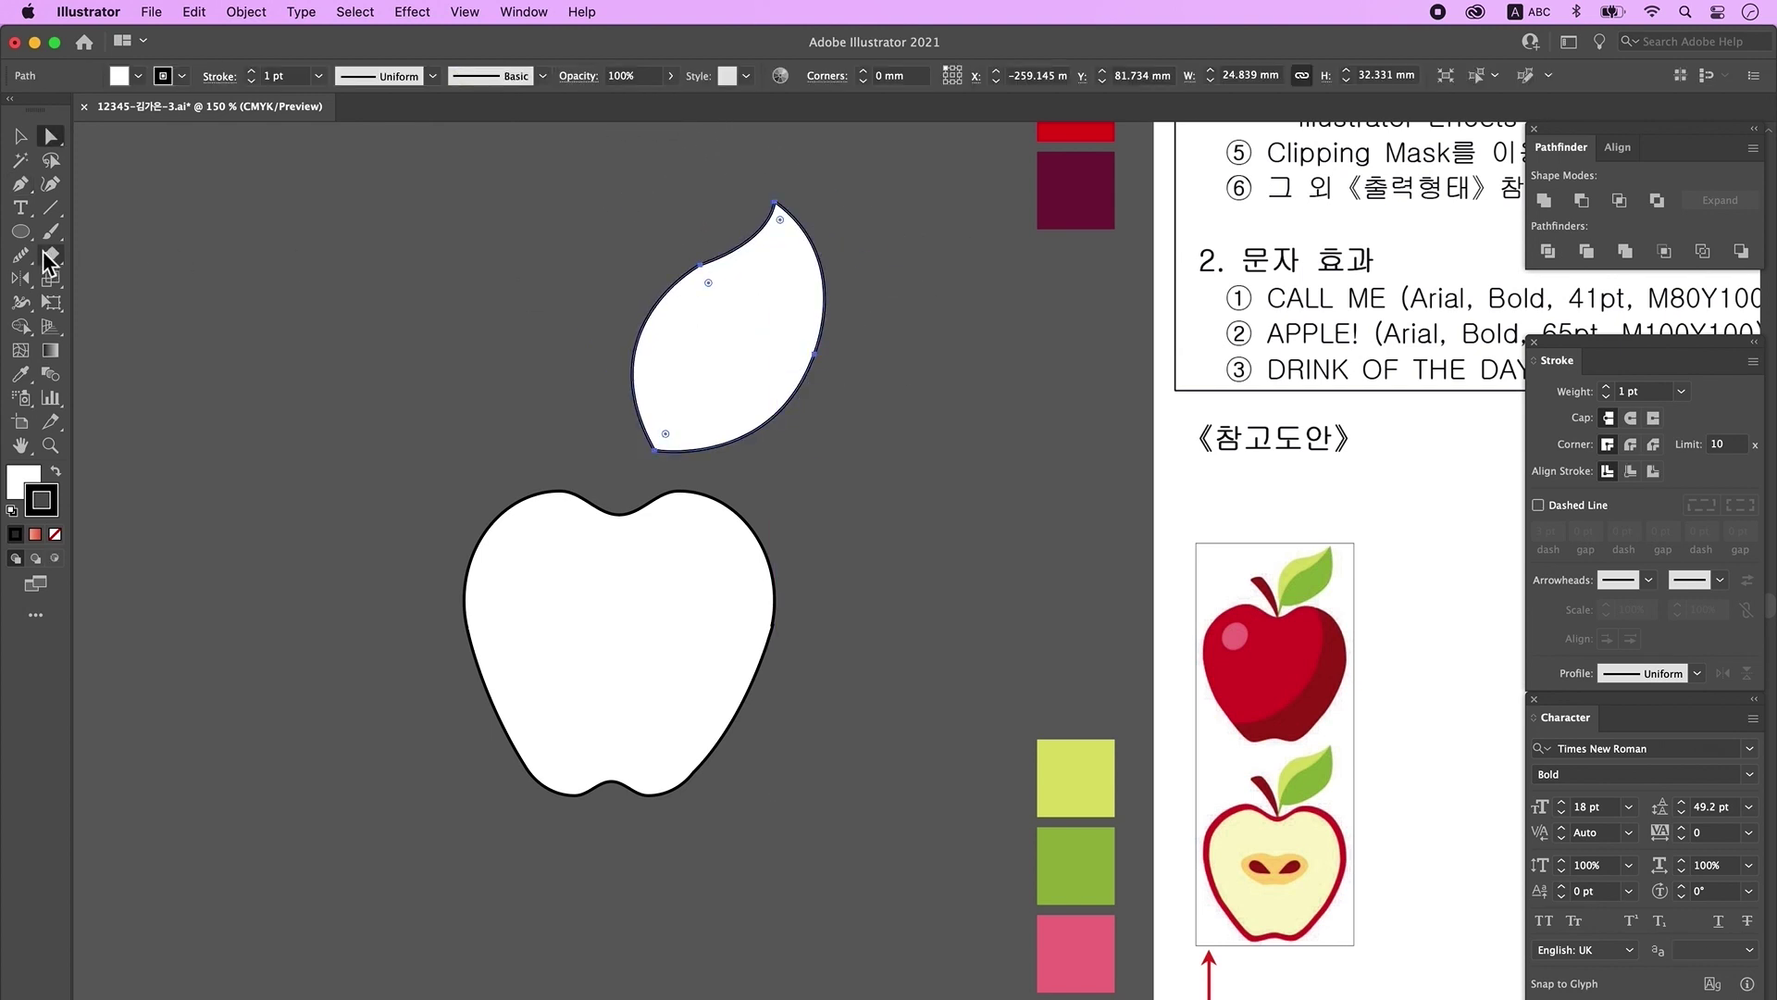
{"action": "left_click", "coordinate": [21, 261]}
{"action": "left_click_drag", "start_coordinate": [707, 271], "coordinate": [825, 243]}
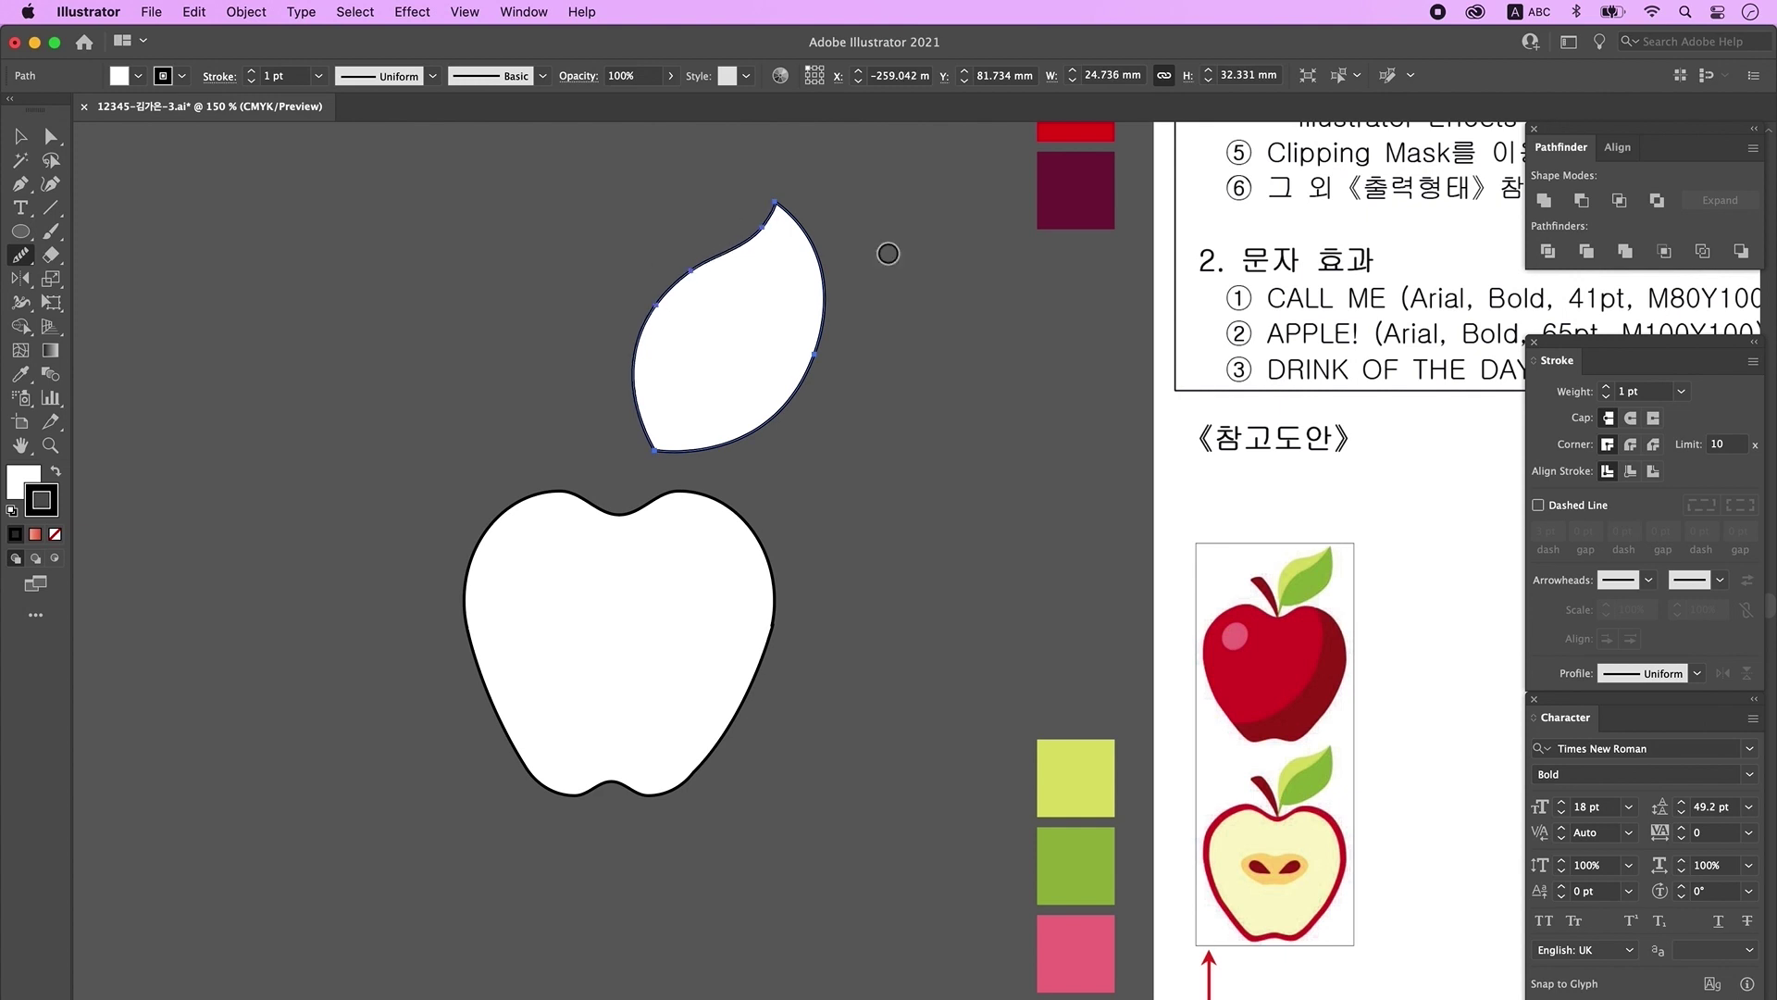
{"action": "left_click_drag", "start_coordinate": [817, 360], "coordinate": [821, 360]}
Step: Draw a curved open path through the leaf from beyond its tip to below its base, with no fill
{"action": "key", "text": "p"}
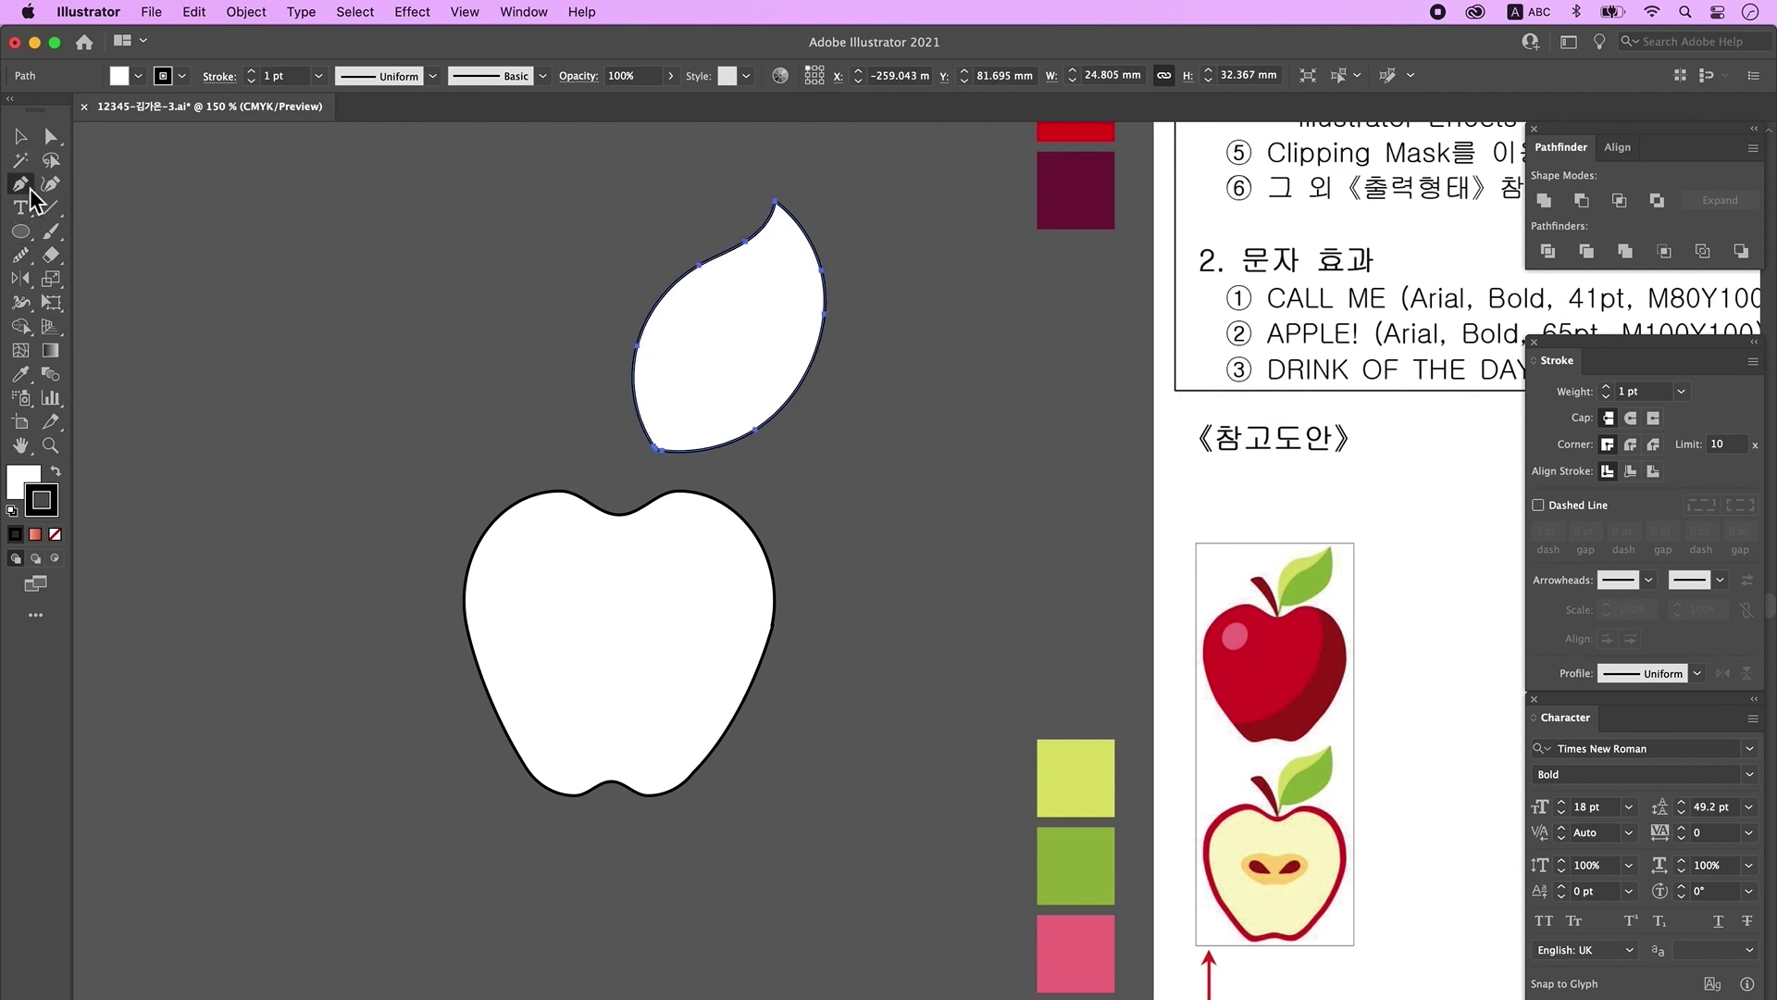
{"action": "scroll", "coordinate": [790, 151], "scroll_direction": "up", "scroll_amount": 1}
{"action": "left_click", "coordinate": [790, 175]}
{"action": "left_click_drag", "start_coordinate": [740, 344], "coordinate": [647, 411]}
{"action": "left_click_drag", "start_coordinate": [646, 518], "coordinate": [611, 653]}
{"action": "key", "text": "v"}
{"action": "key", "text": "x"}
{"action": "left_click", "coordinate": [55, 535]}
Step: Reshape the leaf's dividing curve by adjusting its anchors and handles so it runs from tip to base
{"action": "key", "text": "a"}
{"action": "left_click_drag", "start_coordinate": [790, 173], "coordinate": [738, 148]}
{"action": "left_click_drag", "start_coordinate": [740, 343], "coordinate": [641, 399]}
{"action": "left_click_drag", "start_coordinate": [646, 517], "coordinate": [658, 516]}
{"action": "left_click", "coordinate": [722, 346]}
{"action": "left_click_drag", "start_coordinate": [828, 307], "coordinate": [846, 273]}
{"action": "left_click", "coordinate": [898, 388]}
{"action": "mouse_move", "coordinate": [927, 567]}
{"action": "left_mouse_down"}
{"action": "mouse_move", "coordinate": [925, 496]}
{"action": "mouse_move", "coordinate": [939, 589]}
{"action": "left_mouse_up"}
Step: Divide the leaf along the curved path and ungroup the resulting pieces
{"action": "key", "text": "v"}
{"action": "left_click", "coordinate": [791, 402]}
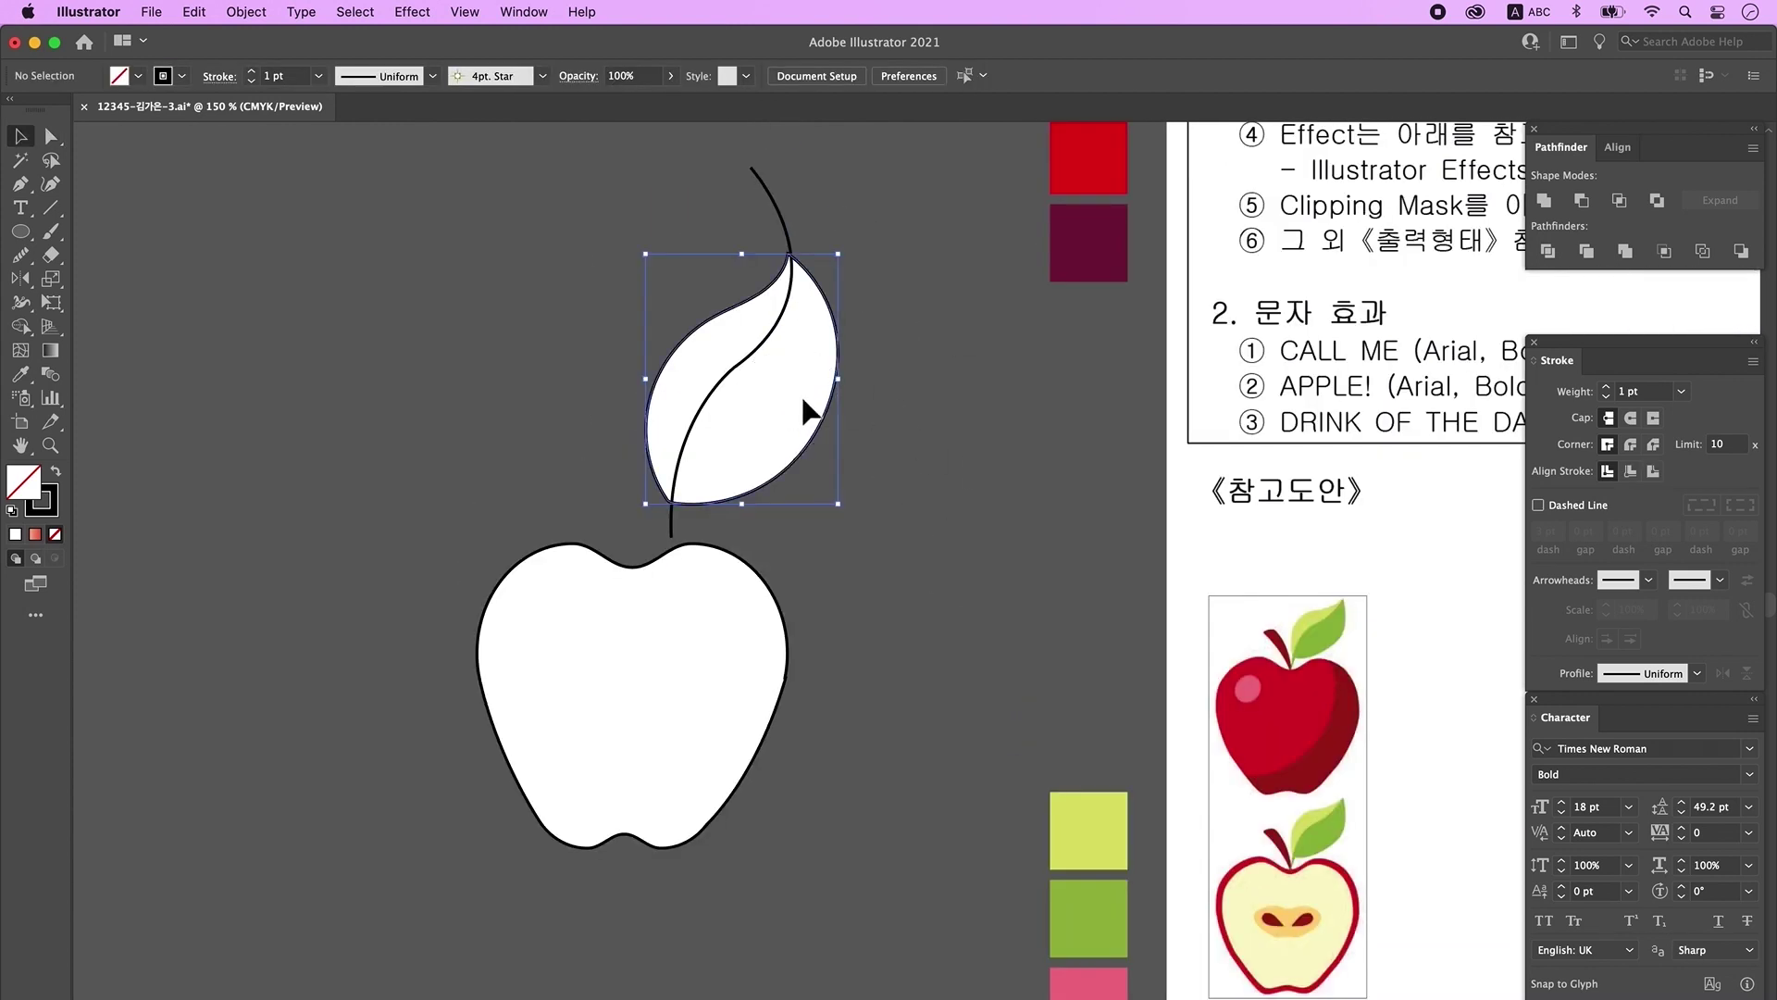
{"action": "left_click_drag", "start_coordinate": [648, 224], "coordinate": [885, 403]}
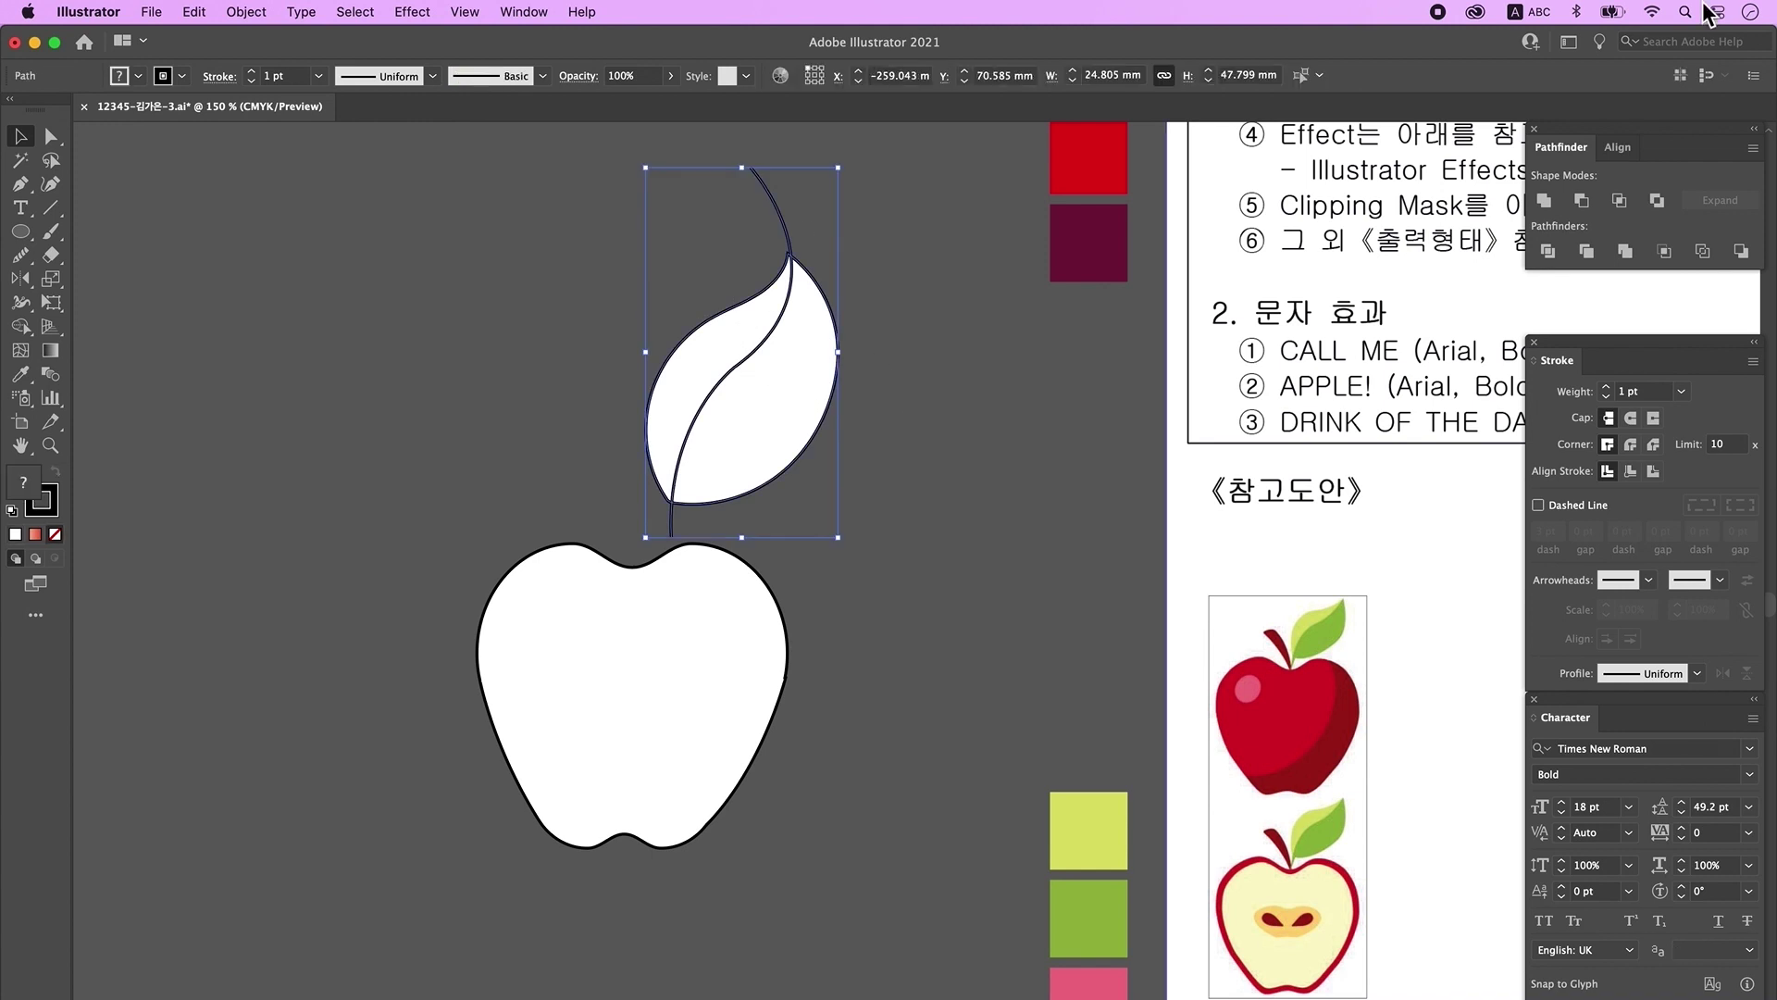
{"action": "left_click", "coordinate": [1548, 253]}
{"action": "right_click", "coordinate": [722, 376]}
{"action": "left_click", "coordinate": [798, 568]}
{"action": "left_click", "coordinate": [954, 497]}
{"action": "scroll", "coordinate": [953, 518], "scroll_direction": "down", "scroll_amount": 2}
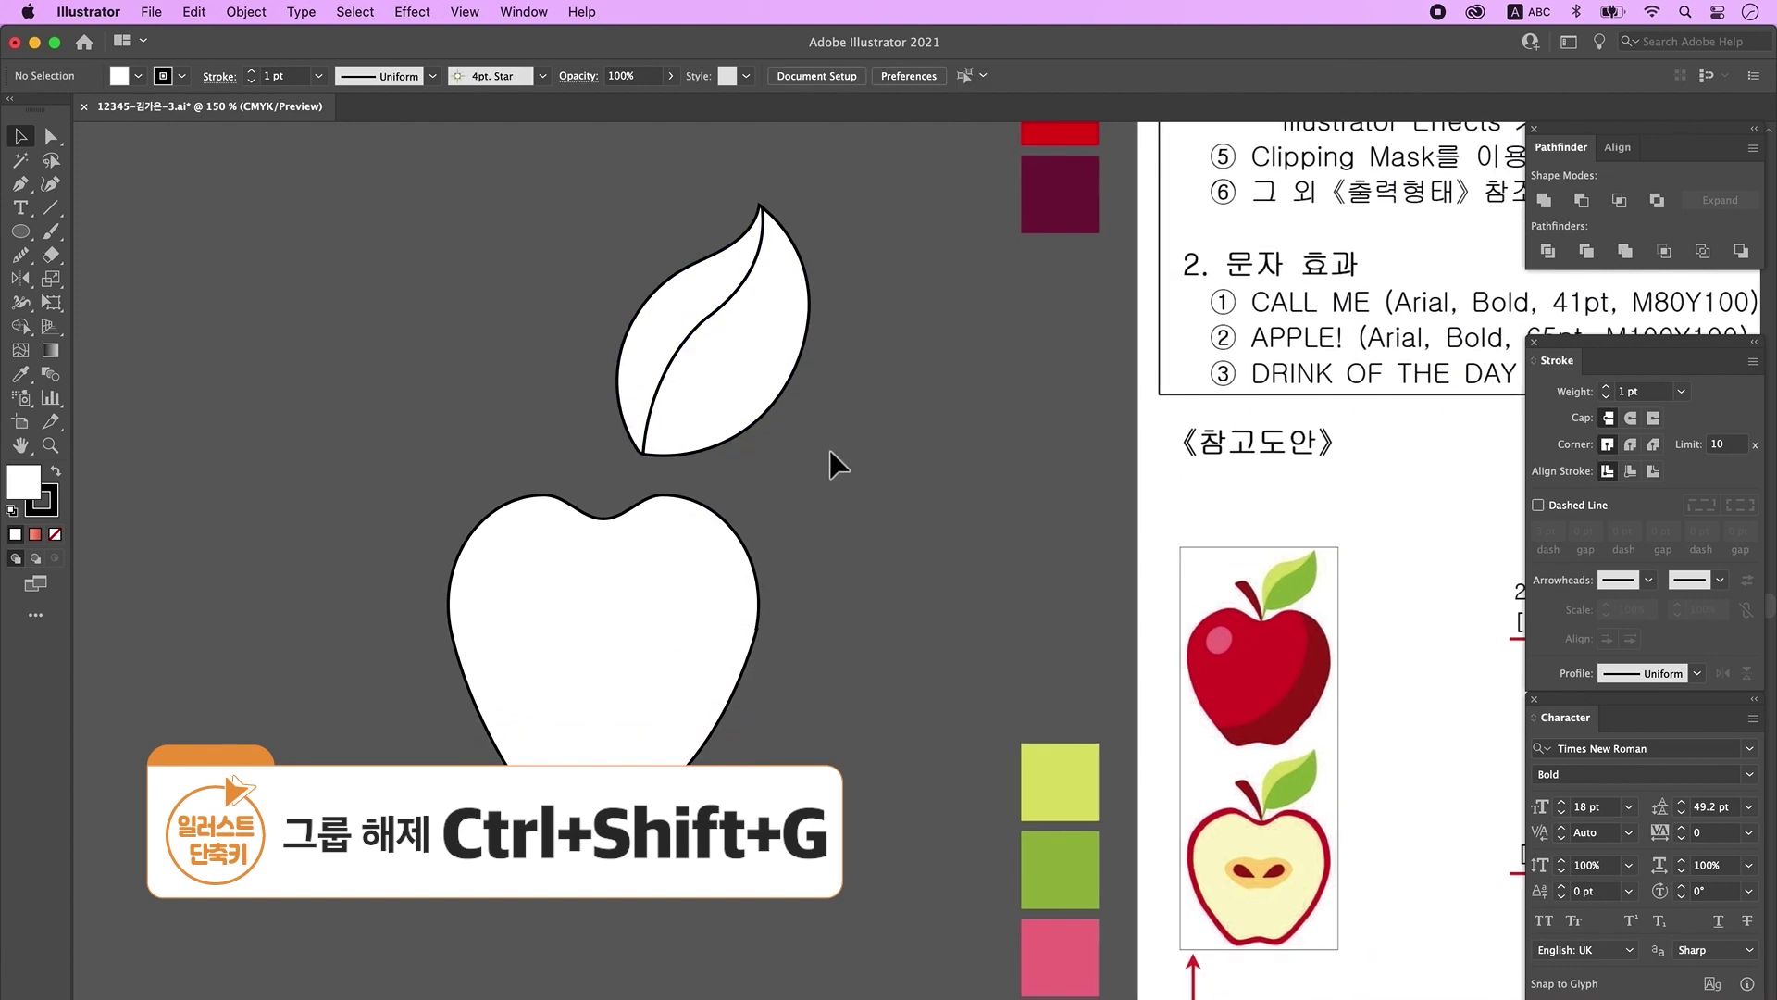
Step: Fill the leaf's left half with the yellow-green swatch and its right half with the green swatch, and group both halves
{"action": "left_click", "coordinate": [642, 326]}
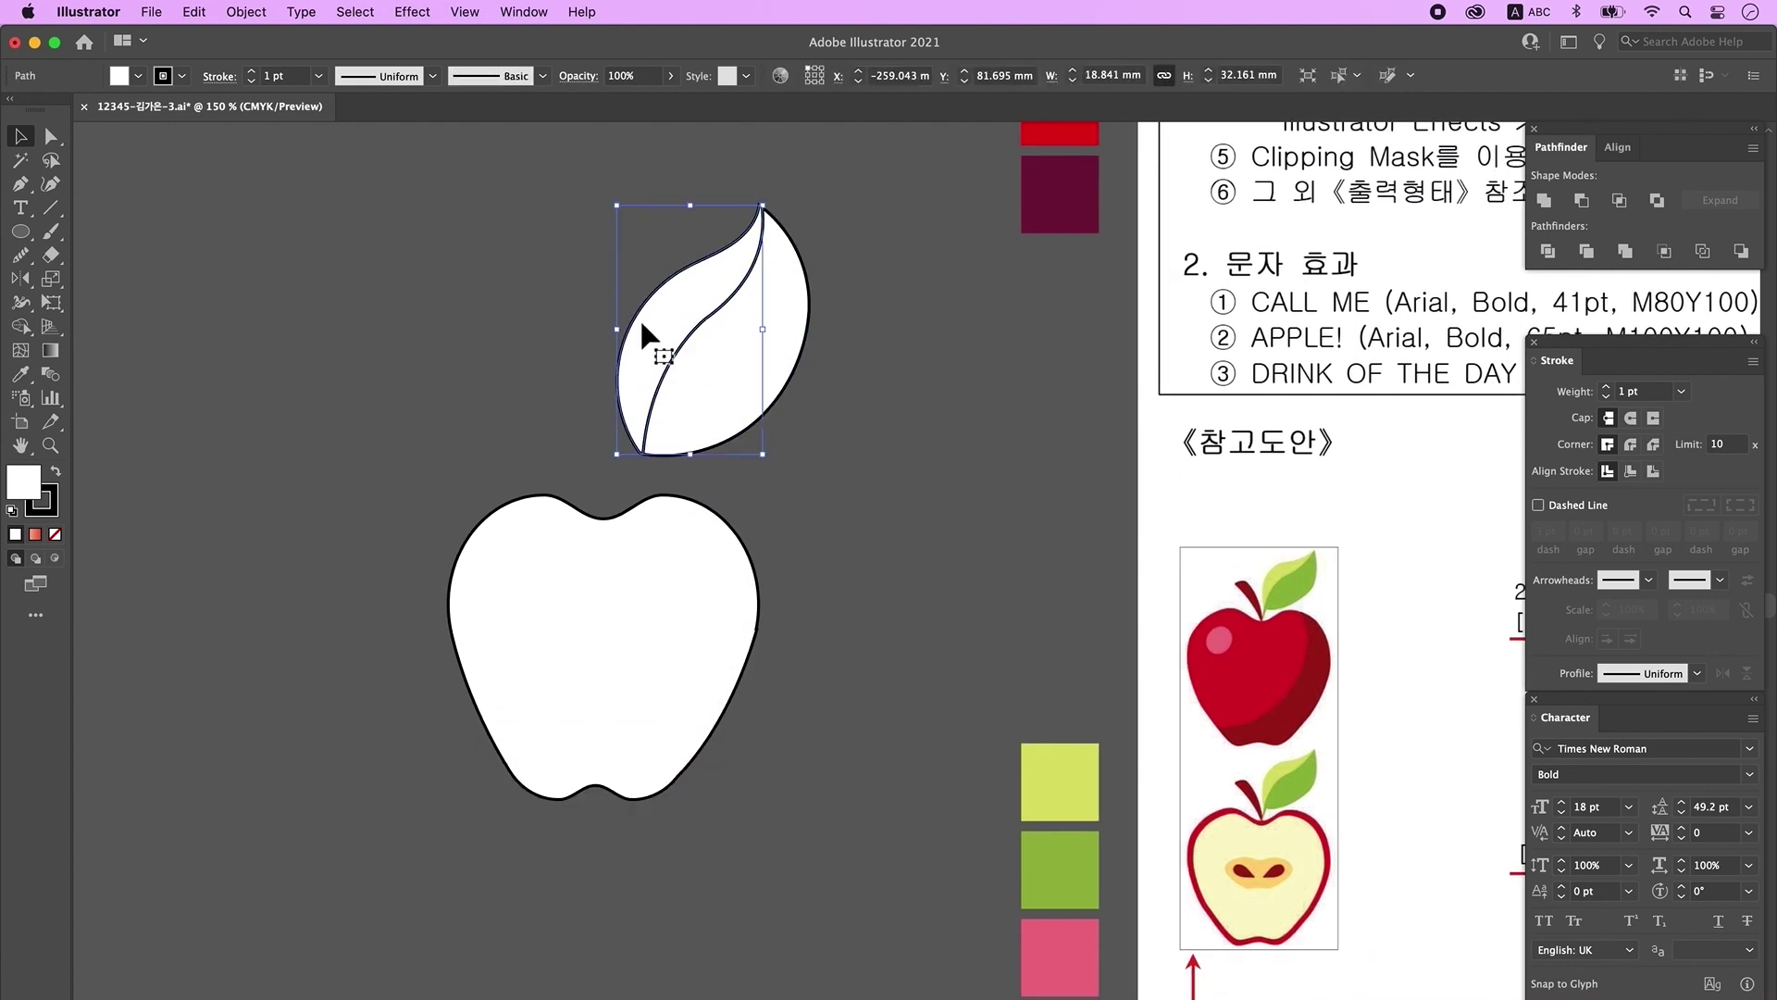
{"action": "left_click", "coordinate": [27, 374]}
{"action": "left_click", "coordinate": [1060, 782]}
{"action": "left_click", "coordinate": [711, 359], "text": "super"}
{"action": "left_click", "coordinate": [1060, 870]}
{"action": "key", "text": "v"}
{"action": "left_click_drag", "start_coordinate": [846, 186], "coordinate": [713, 343]}
{"action": "right_click", "coordinate": [763, 317]}
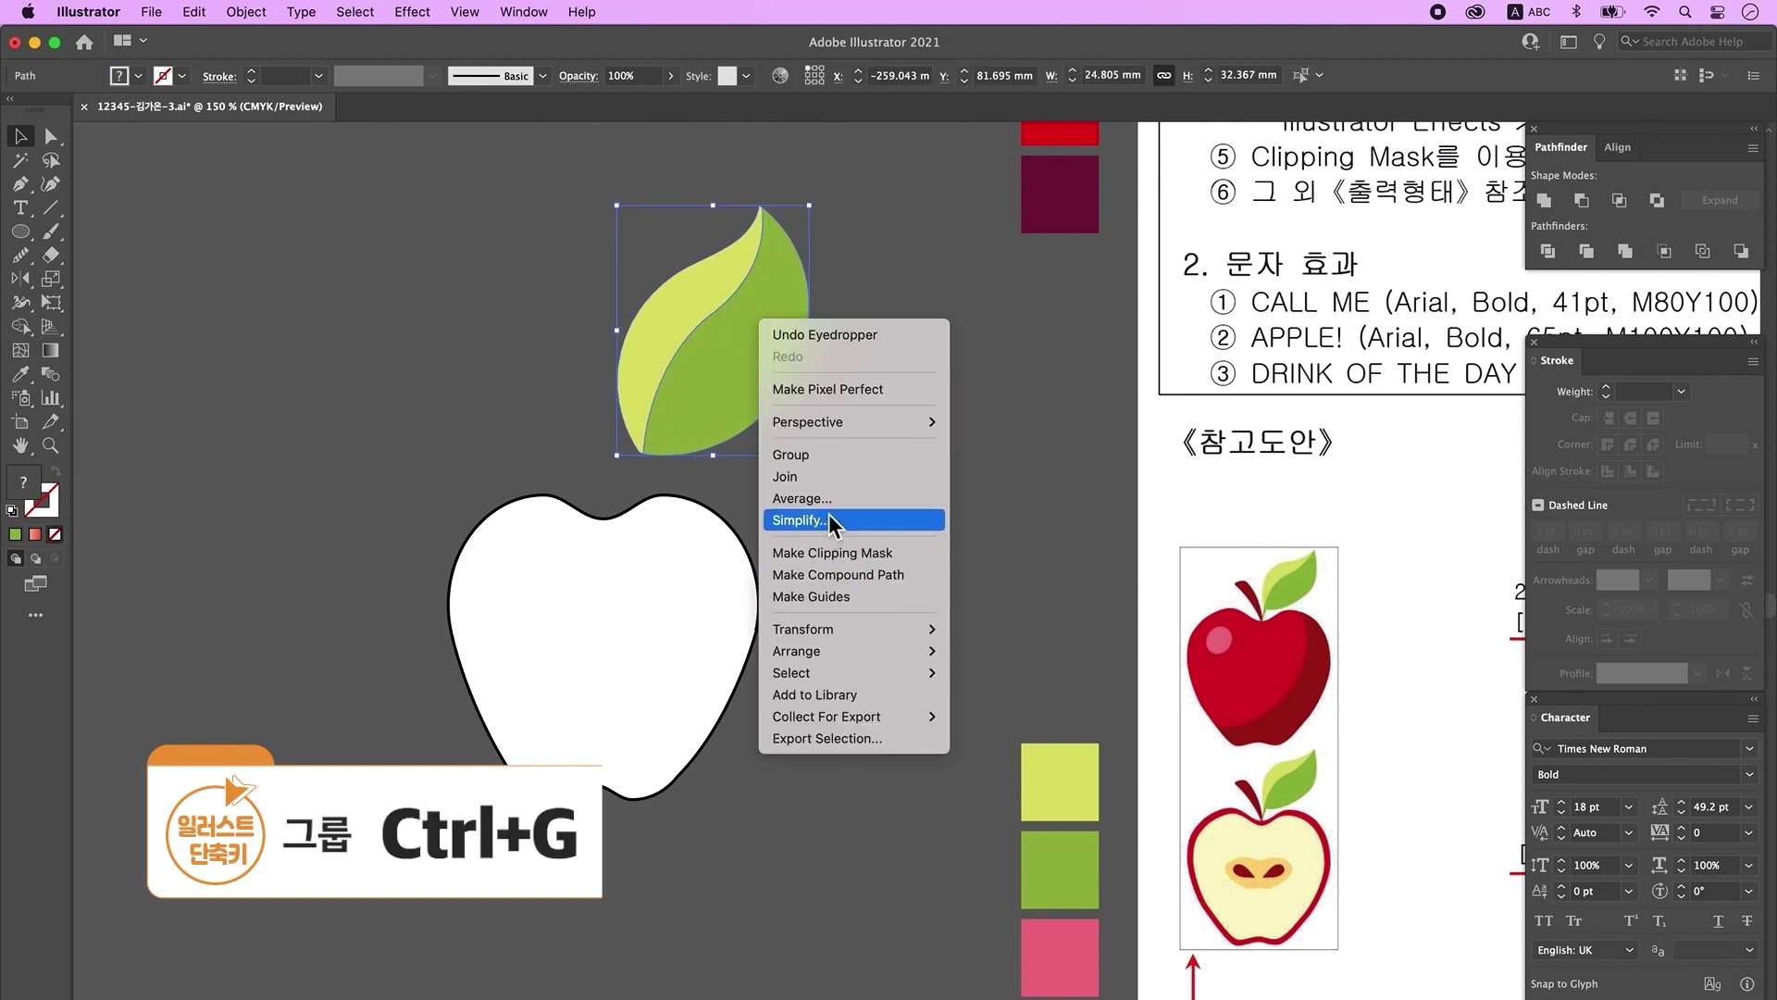
{"action": "left_click", "coordinate": [792, 454]}
Step: Copy the apple silhouette to the empty area at its lower left and move the original slightly down from the leaf
{"action": "scroll", "coordinate": [992, 543], "scroll_direction": "down", "scroll_amount": 5}
{"action": "scroll", "coordinate": [991, 543], "scroll_direction": "left", "scroll_amount": 3}
{"action": "left_click", "coordinate": [746, 405]}
{"action": "left_click_drag", "start_coordinate": [776, 390], "coordinate": [324, 839]}
{"action": "scroll", "coordinate": [668, 815], "scroll_direction": "up", "scroll_amount": 3}
{"action": "scroll", "coordinate": [668, 815], "scroll_direction": "right", "scroll_amount": 1}
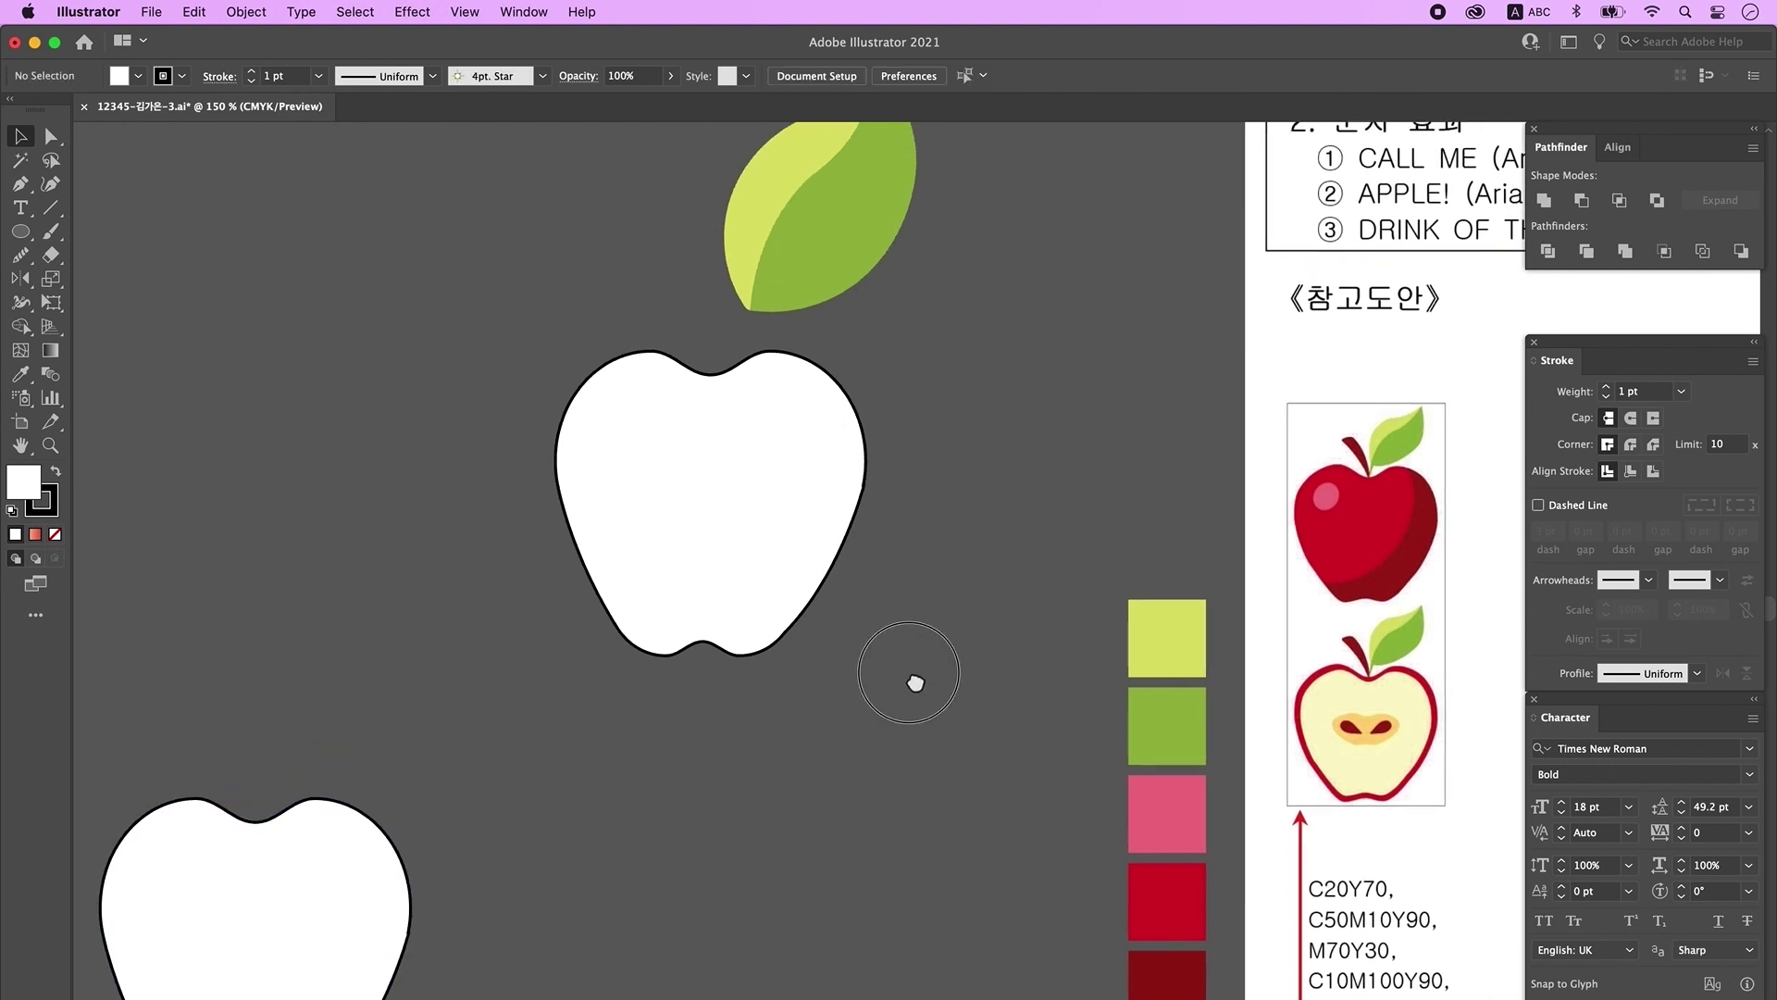
{"action": "left_click", "coordinate": [781, 486]}
{"action": "left_click_drag", "start_coordinate": [780, 530], "coordinate": [780, 579]}
{"action": "left_click", "coordinate": [887, 635]}
Step: Draw an unfilled circle about 54.4 mm across over the apple's upper-left part and rotate it slightly clockwise
{"action": "left_click_drag", "start_coordinate": [20, 231], "coordinate": [139, 282]}
{"action": "left_click_drag", "start_coordinate": [384, 265], "coordinate": [739, 690]}
{"action": "left_click", "coordinate": [56, 534]}
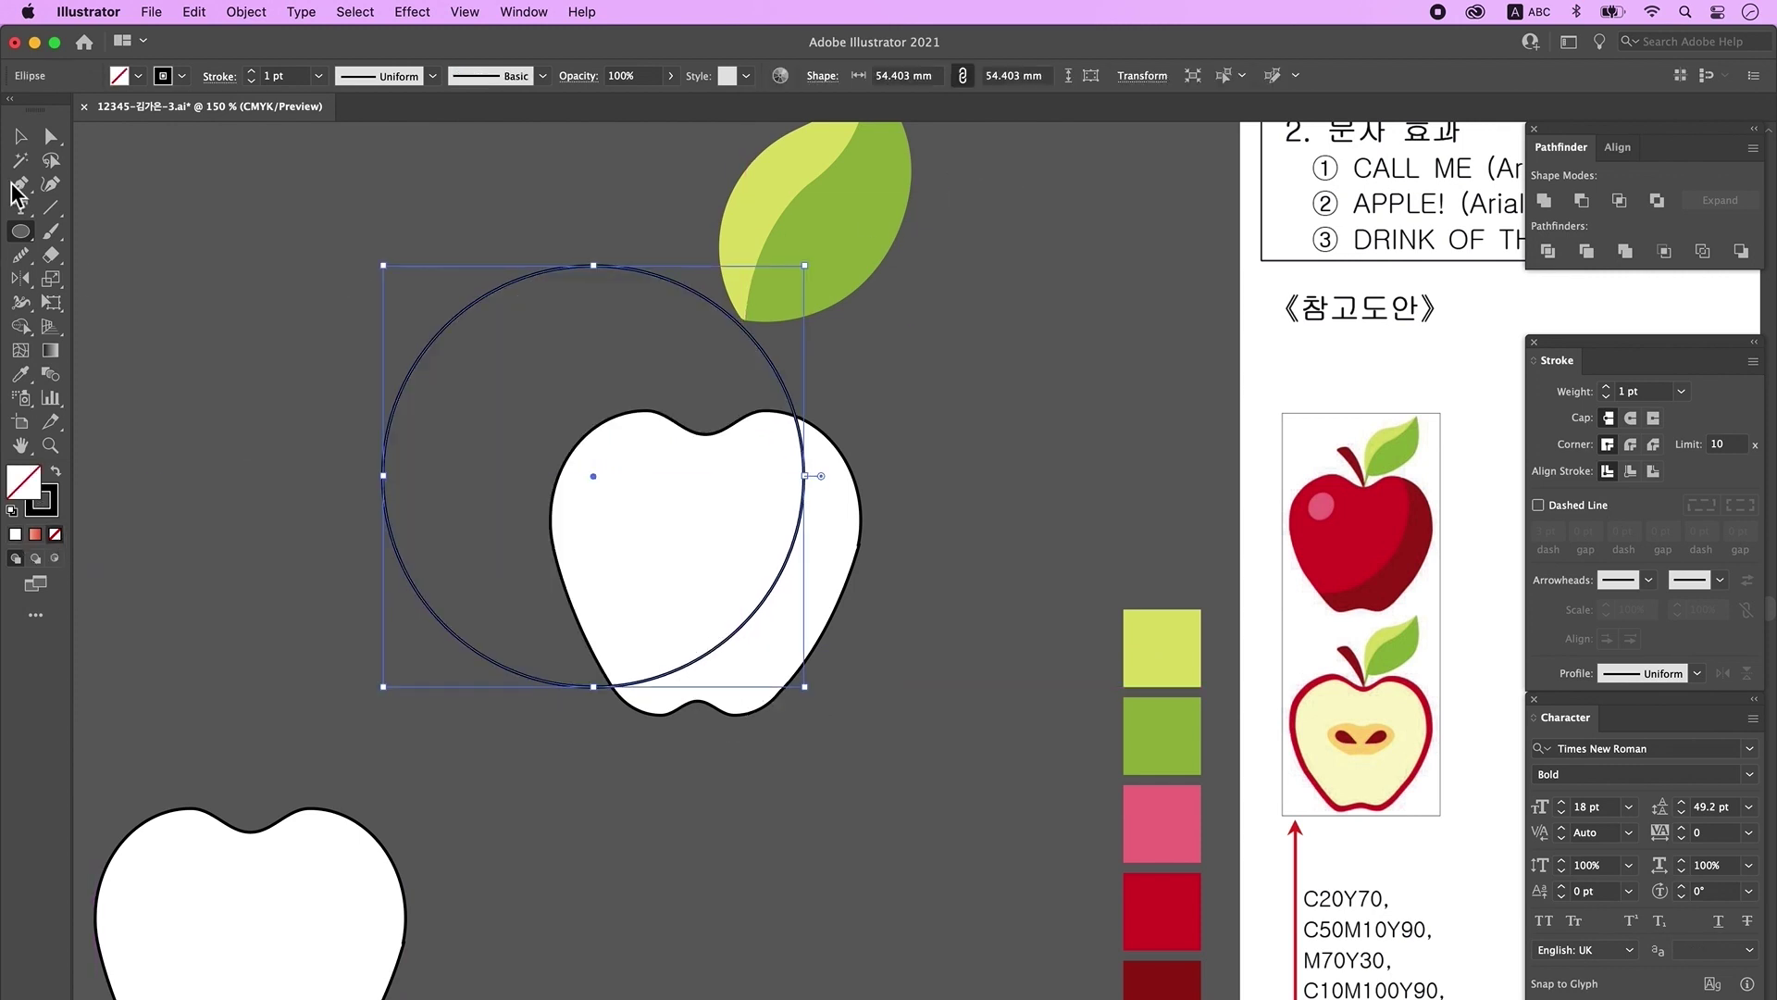
{"action": "left_click", "coordinate": [23, 139]}
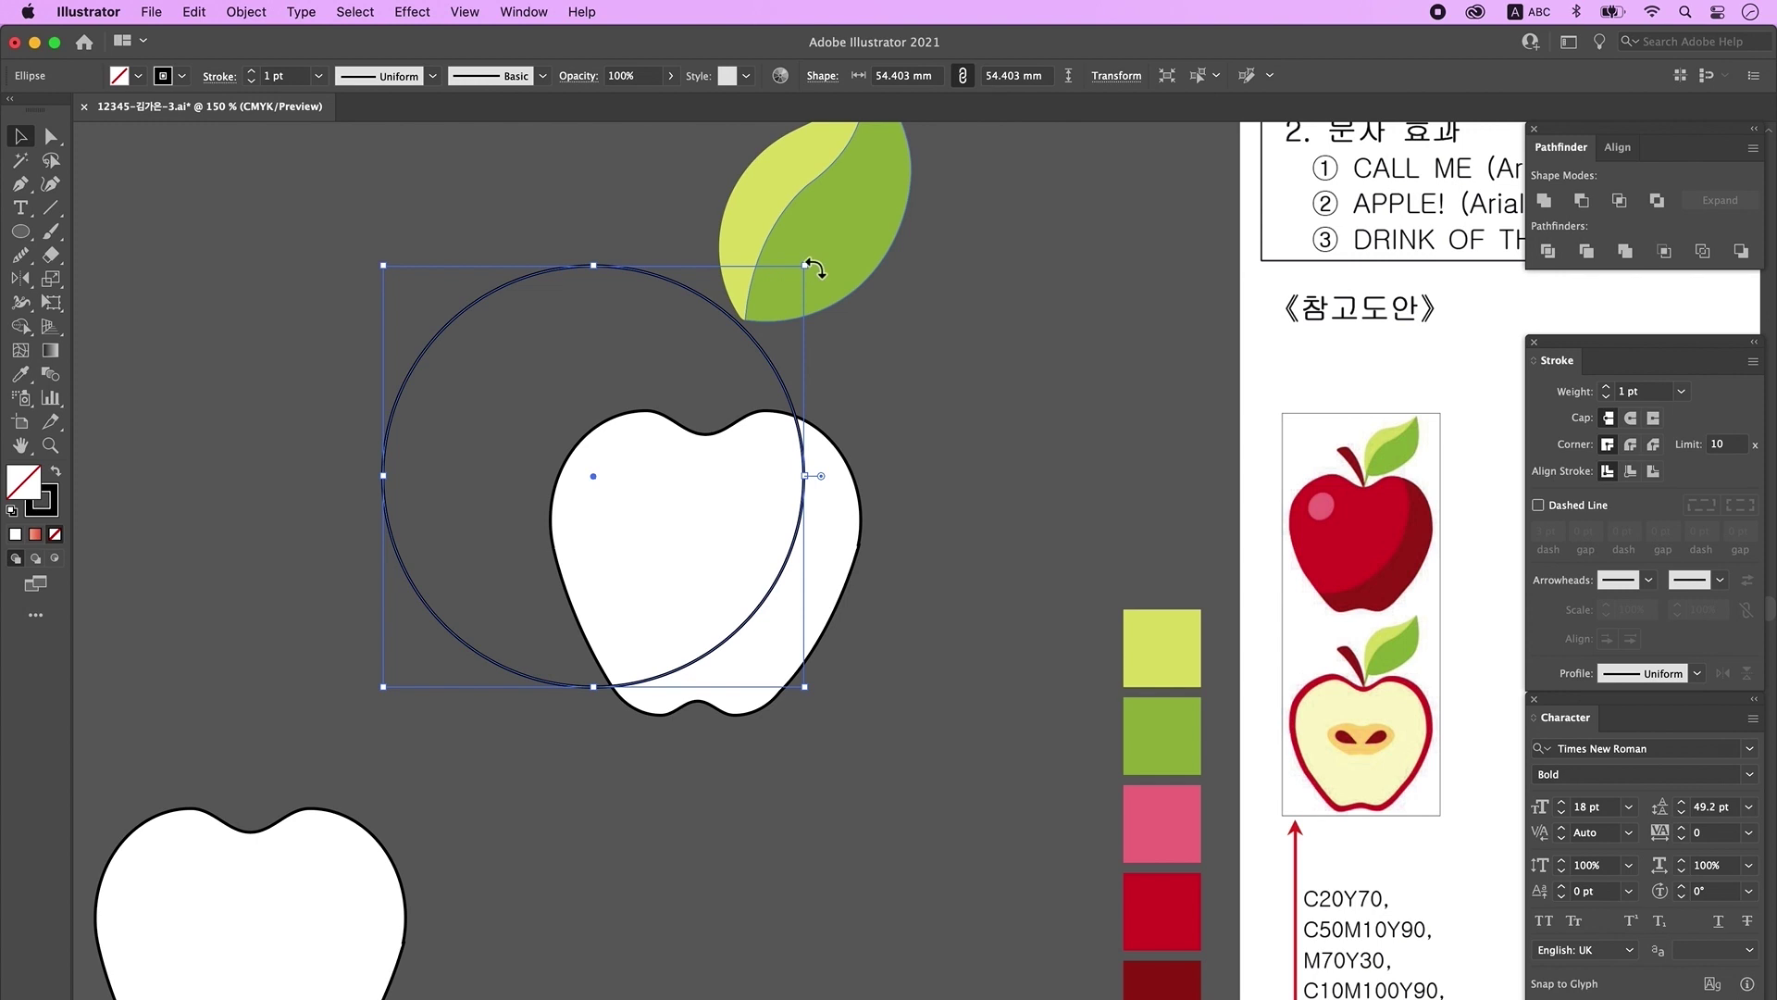
{"action": "left_click_drag", "start_coordinate": [824, 269], "coordinate": [844, 294]}
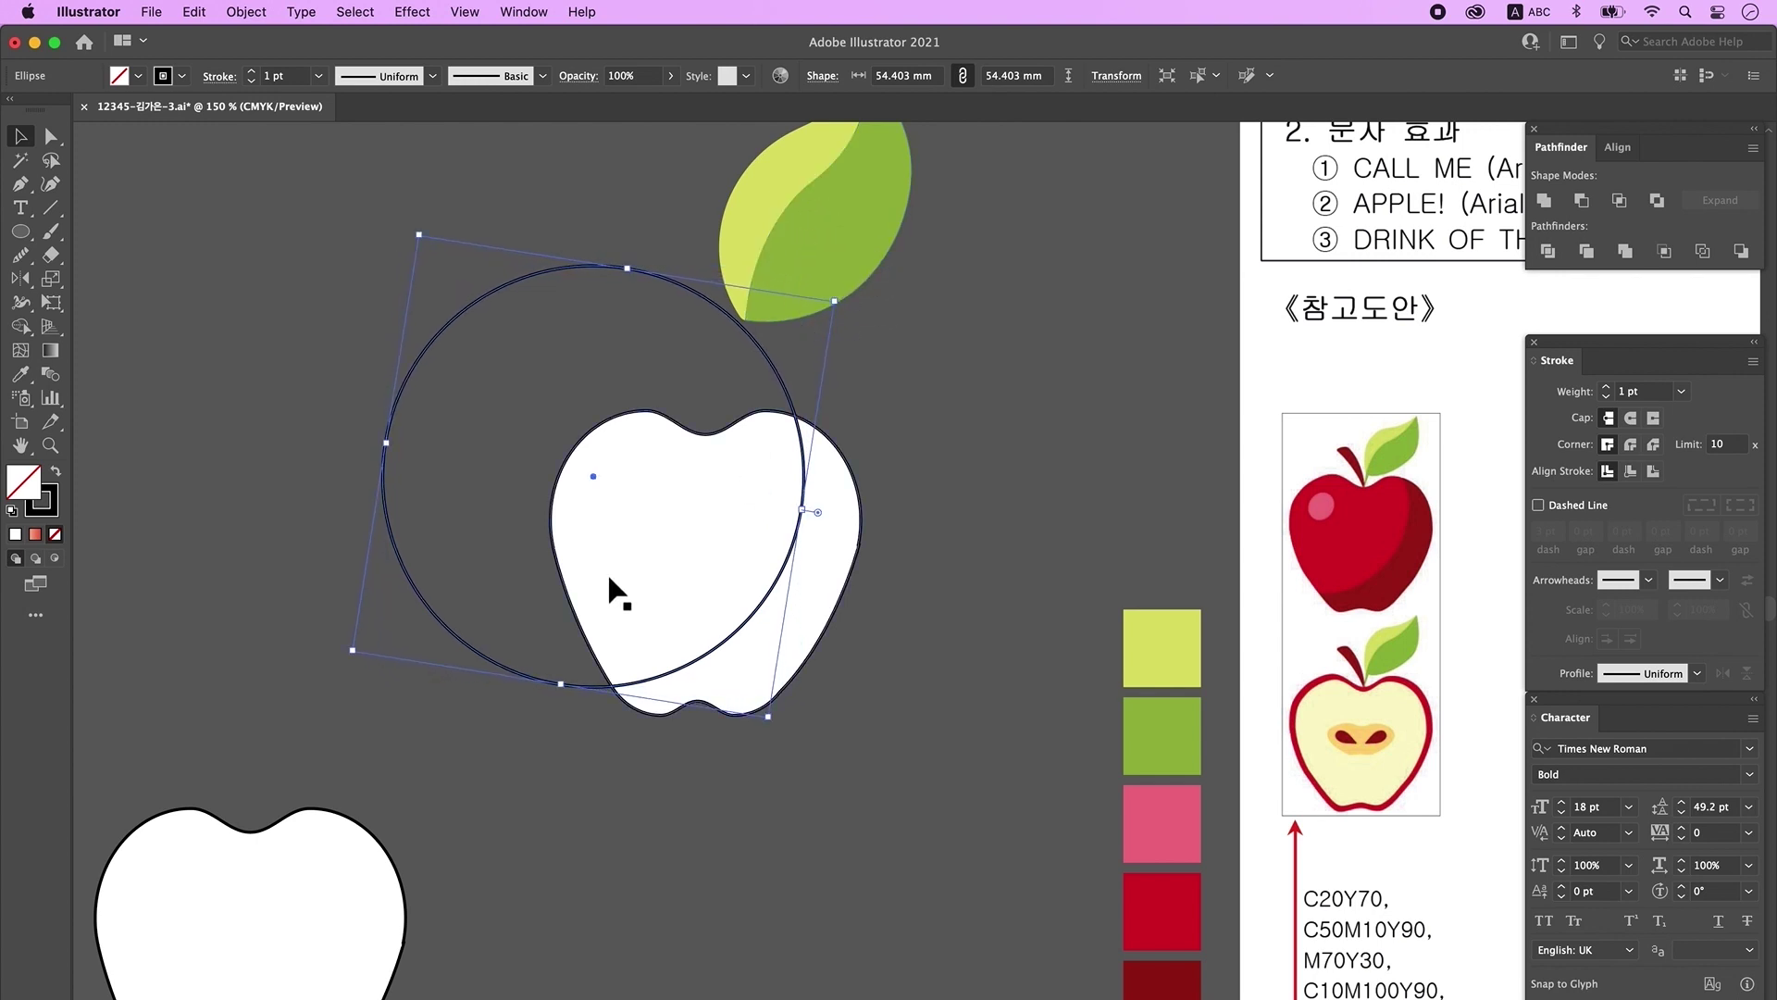
Step: Divide the apple with the circle, ungroup the pieces and delete the circle part outside the apple
{"action": "left_click", "coordinate": [645, 685], "text": "shift"}
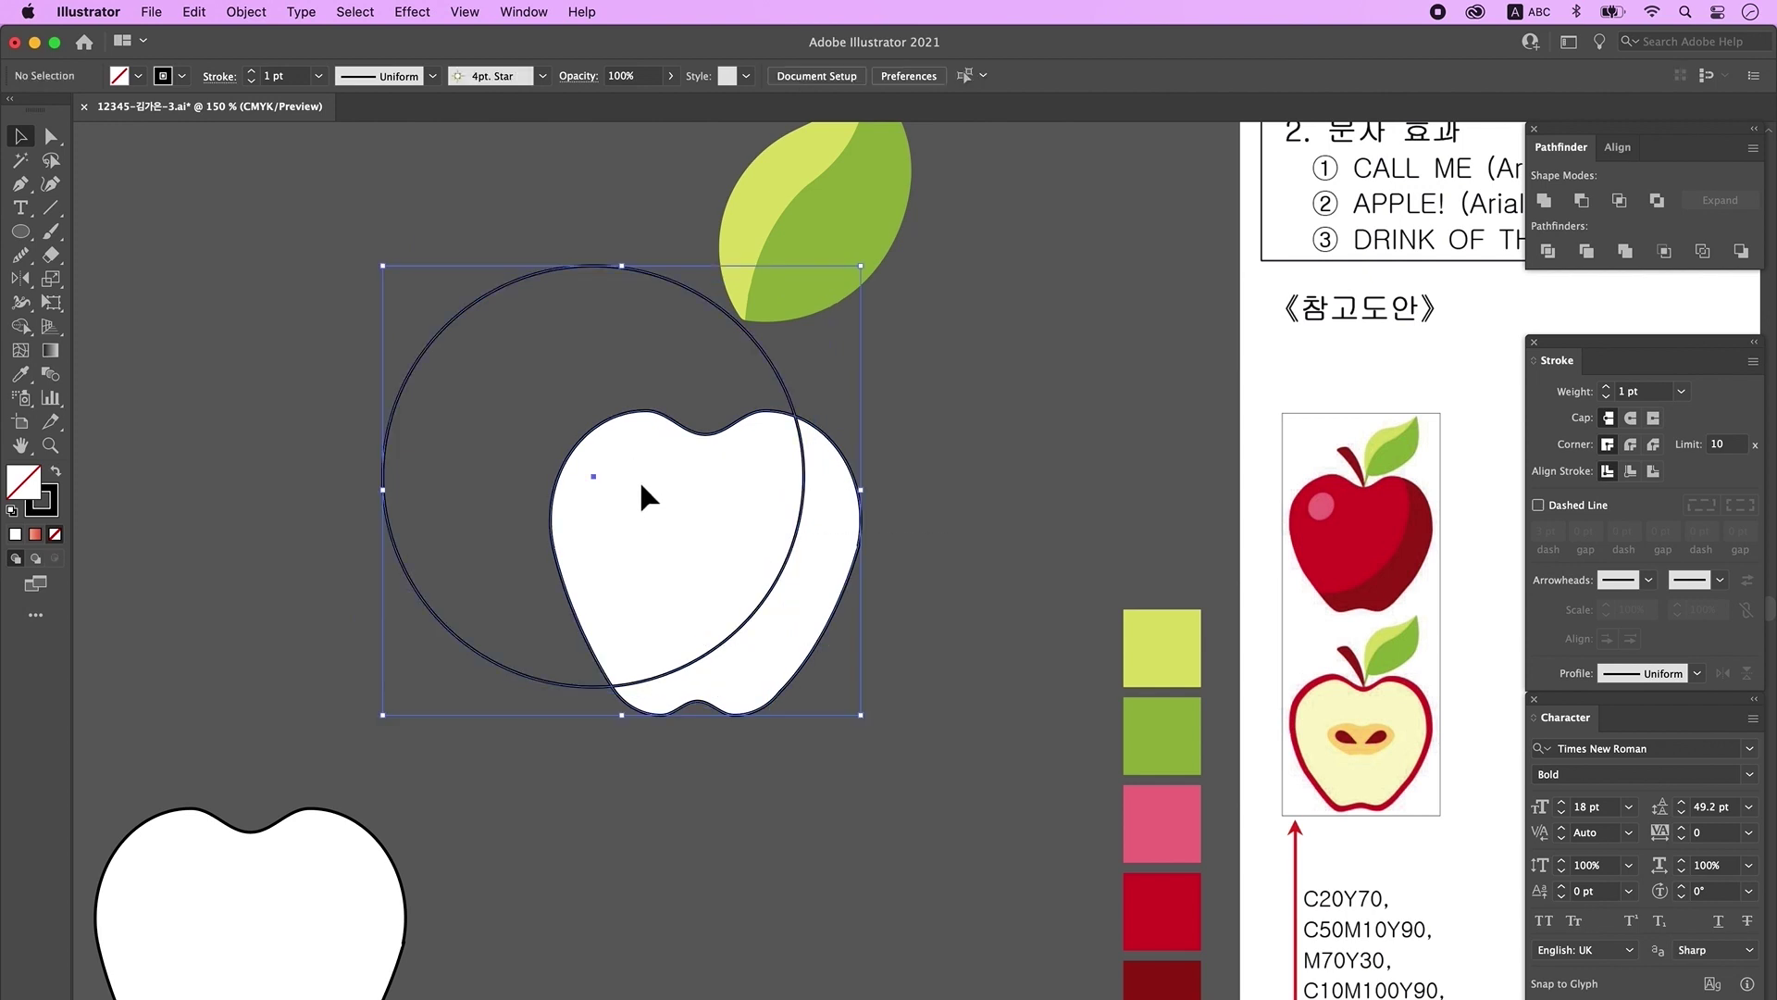
{"action": "left_click", "coordinate": [1547, 251]}
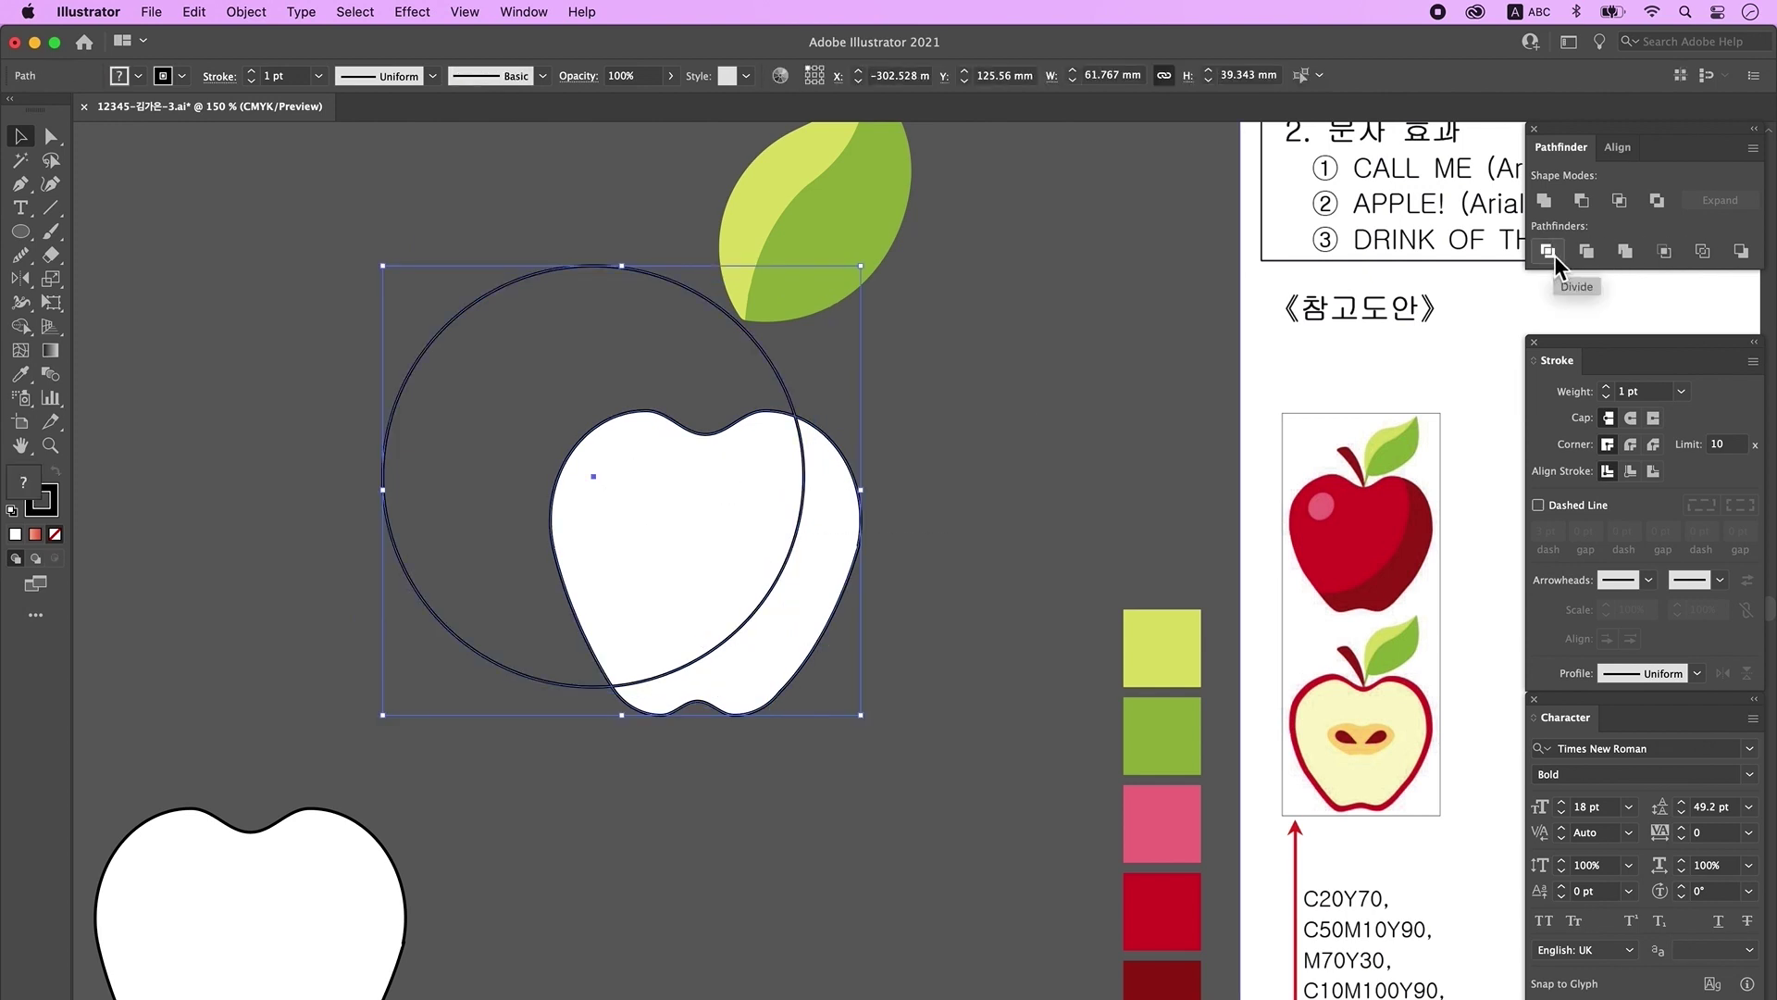
{"action": "right_click", "coordinate": [669, 535]}
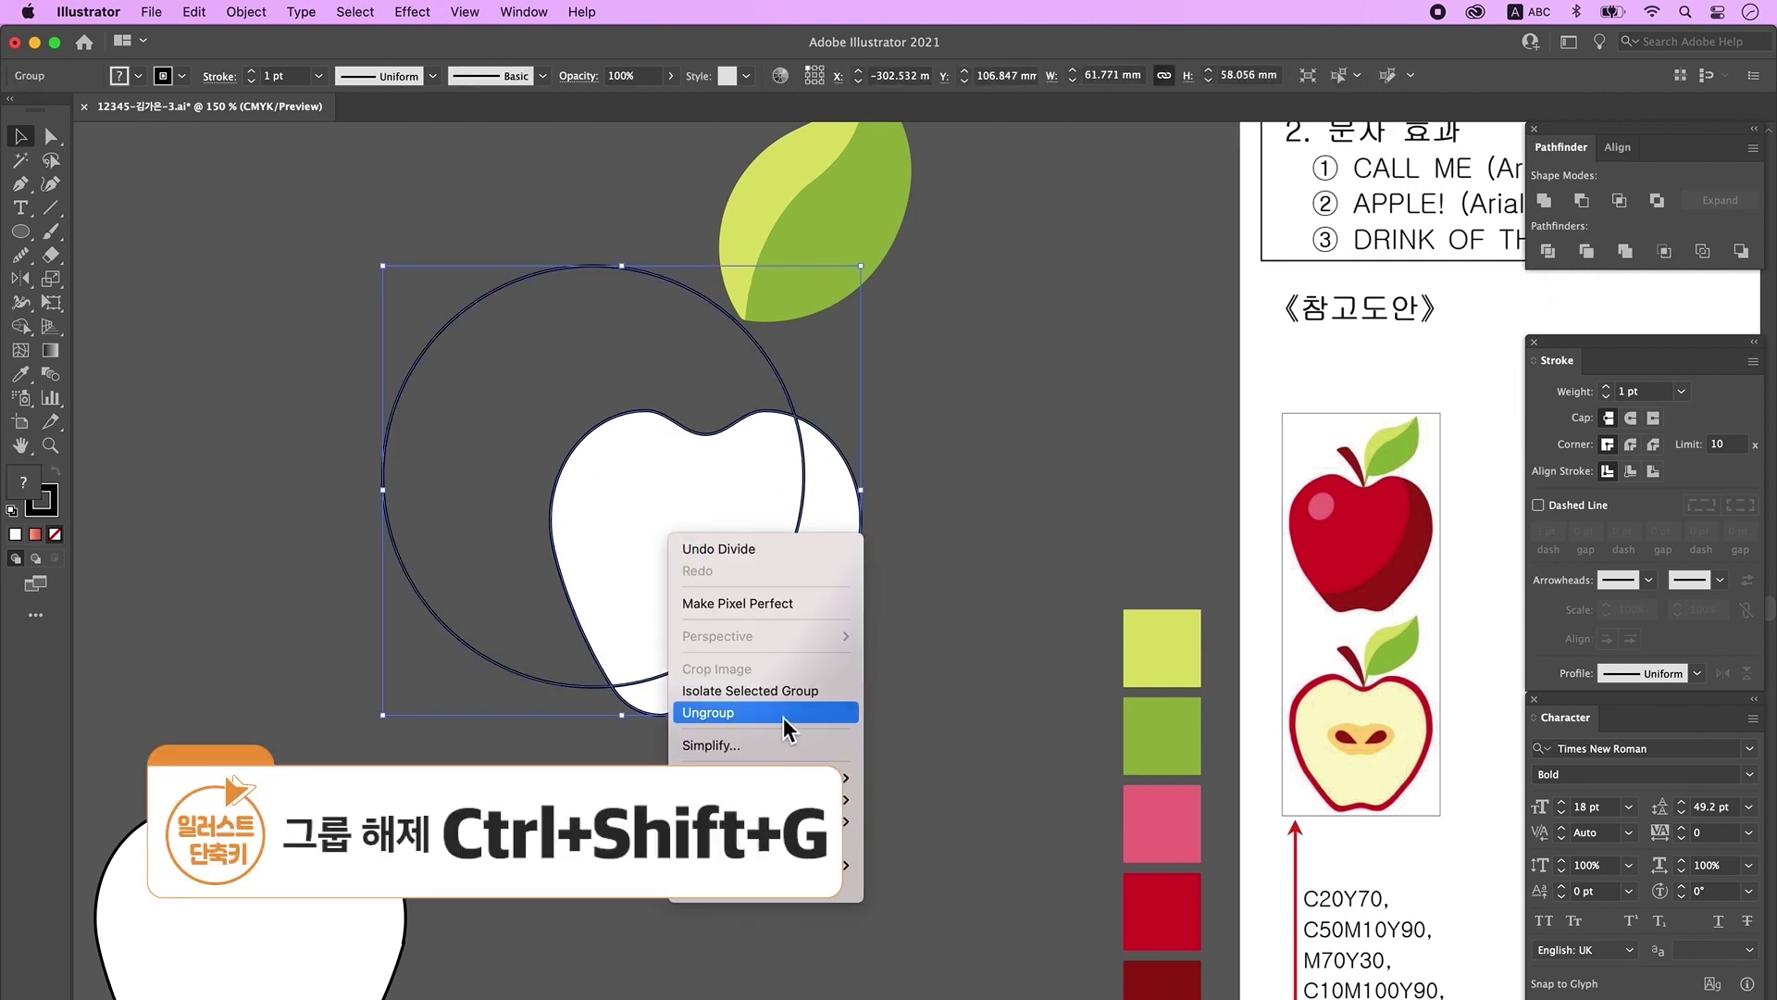
{"action": "left_click", "coordinate": [1001, 683]}
{"action": "left_click", "coordinate": [492, 332]}
{"action": "left_click", "coordinate": [487, 348]}
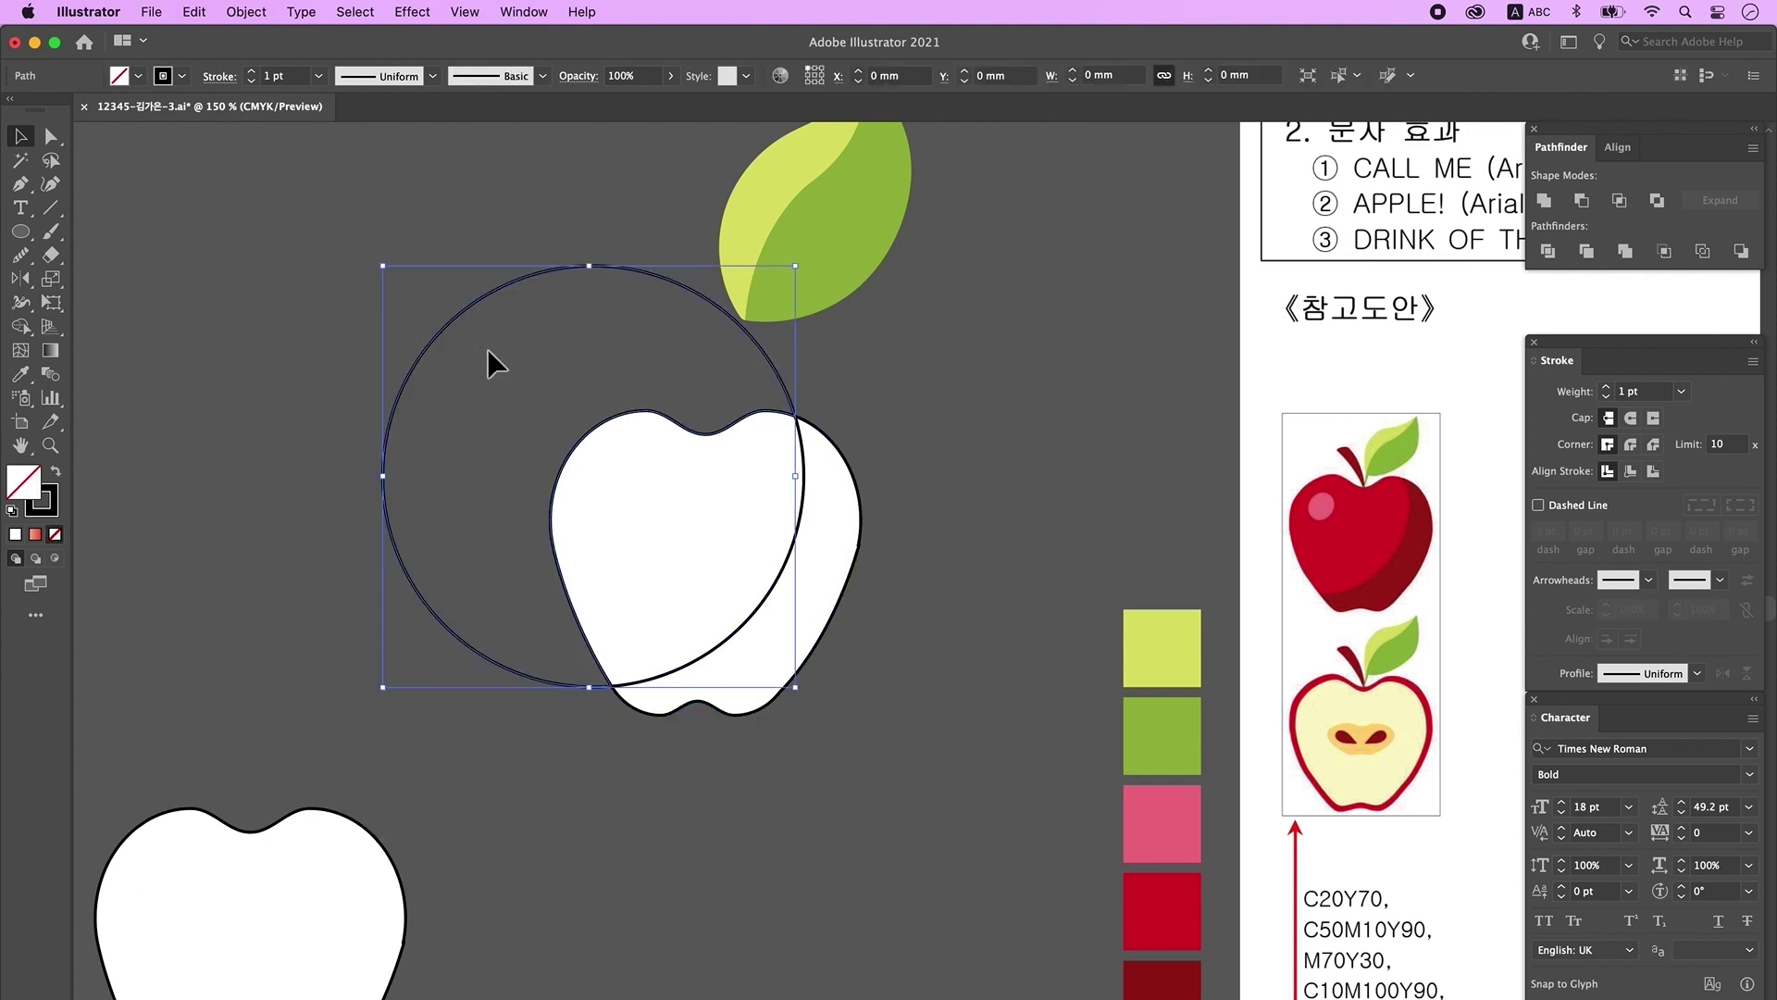
{"action": "key", "text": "Delete"}
Step: Fill the apple's main area with the red swatch and its lower-right shadow area with the dark red swatch
{"action": "left_click", "coordinate": [596, 479]}
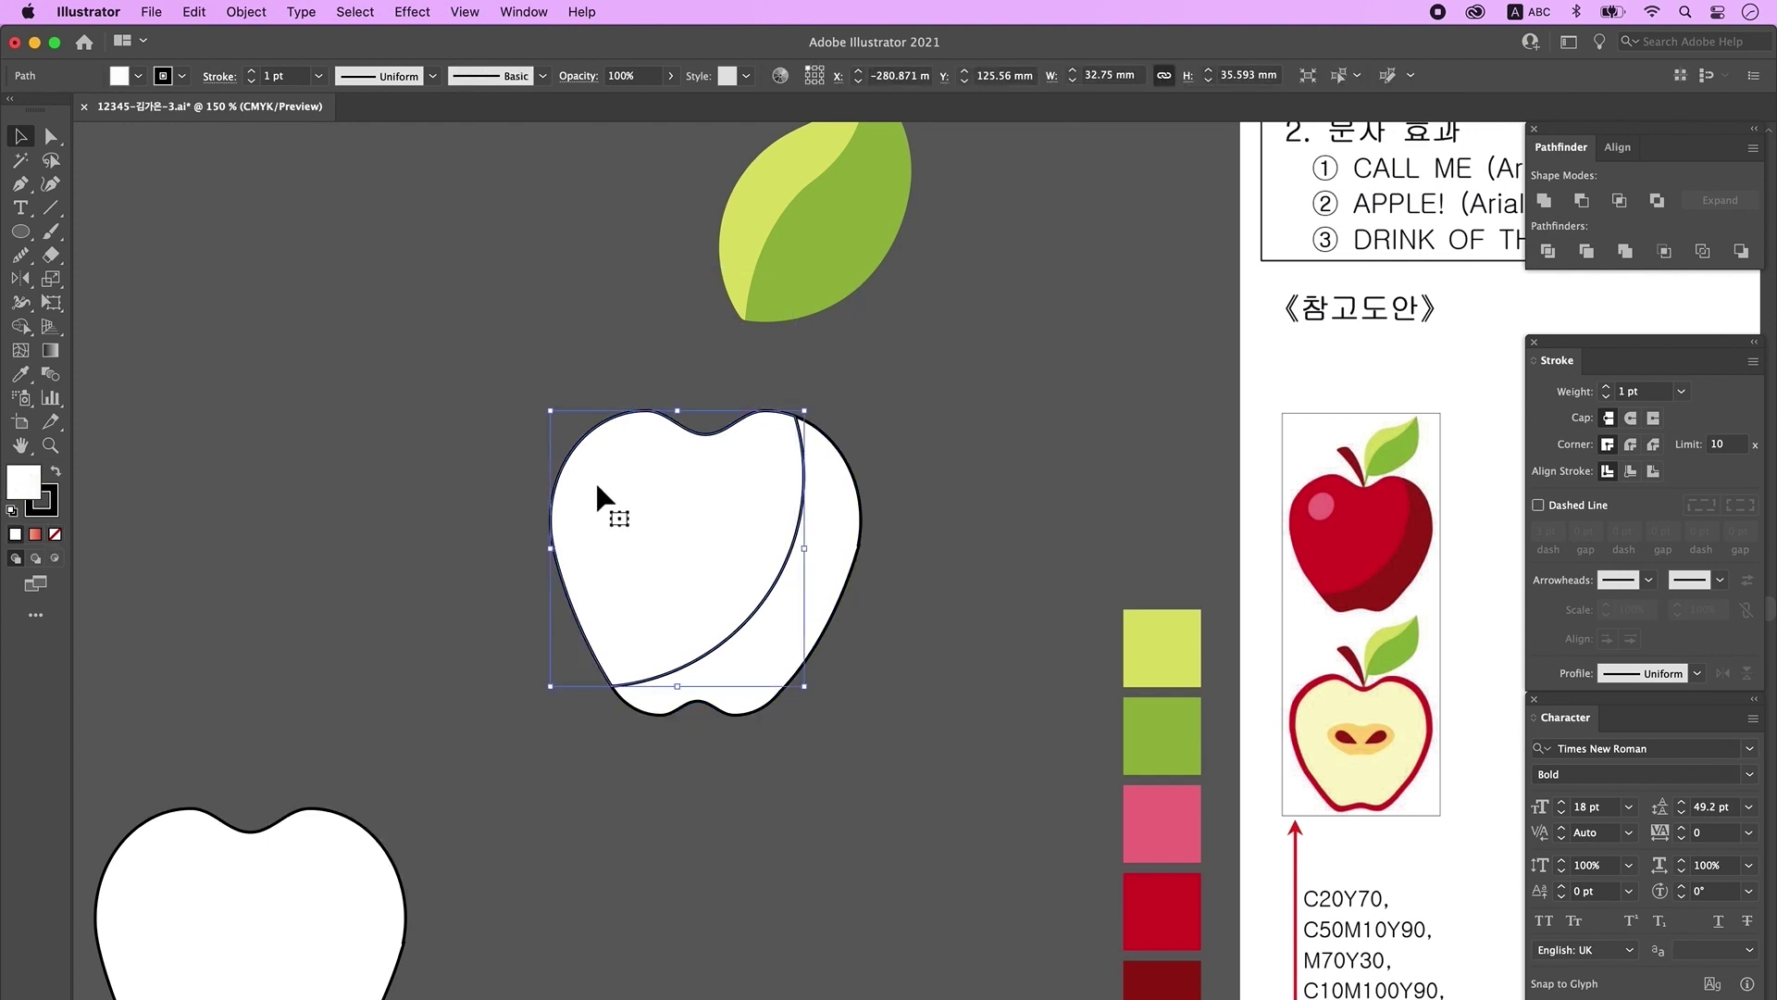
{"action": "key", "text": "i"}
{"action": "left_click", "coordinate": [1166, 935]}
{"action": "left_click", "coordinate": [1161, 981]}
{"action": "left_click", "coordinate": [1113, 559], "text": "super"}
Step: Draw a highlight ellipse about 7.2 by 7.9 mm on the apple's upper left and fill it with the pink swatch
{"action": "left_click", "coordinate": [26, 236]}
{"action": "left_click_drag", "start_coordinate": [595, 460], "coordinate": [652, 521]}
{"action": "key", "text": "i"}
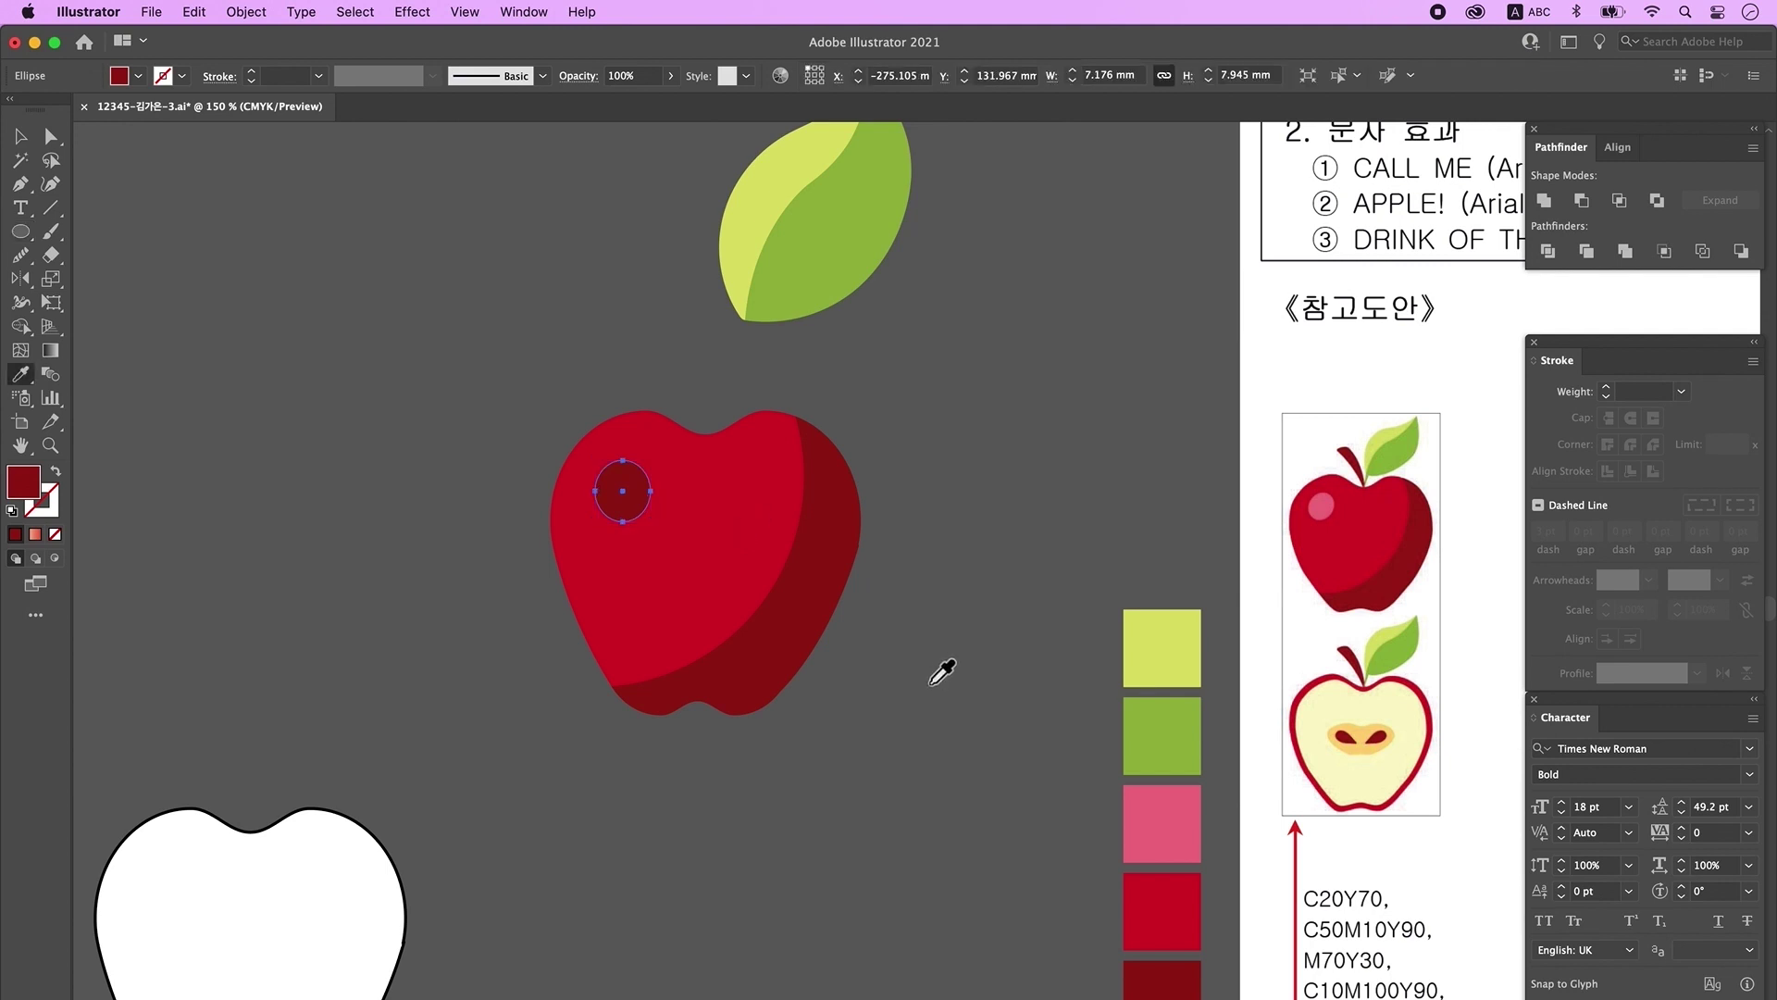
{"action": "left_click", "coordinate": [1176, 830]}
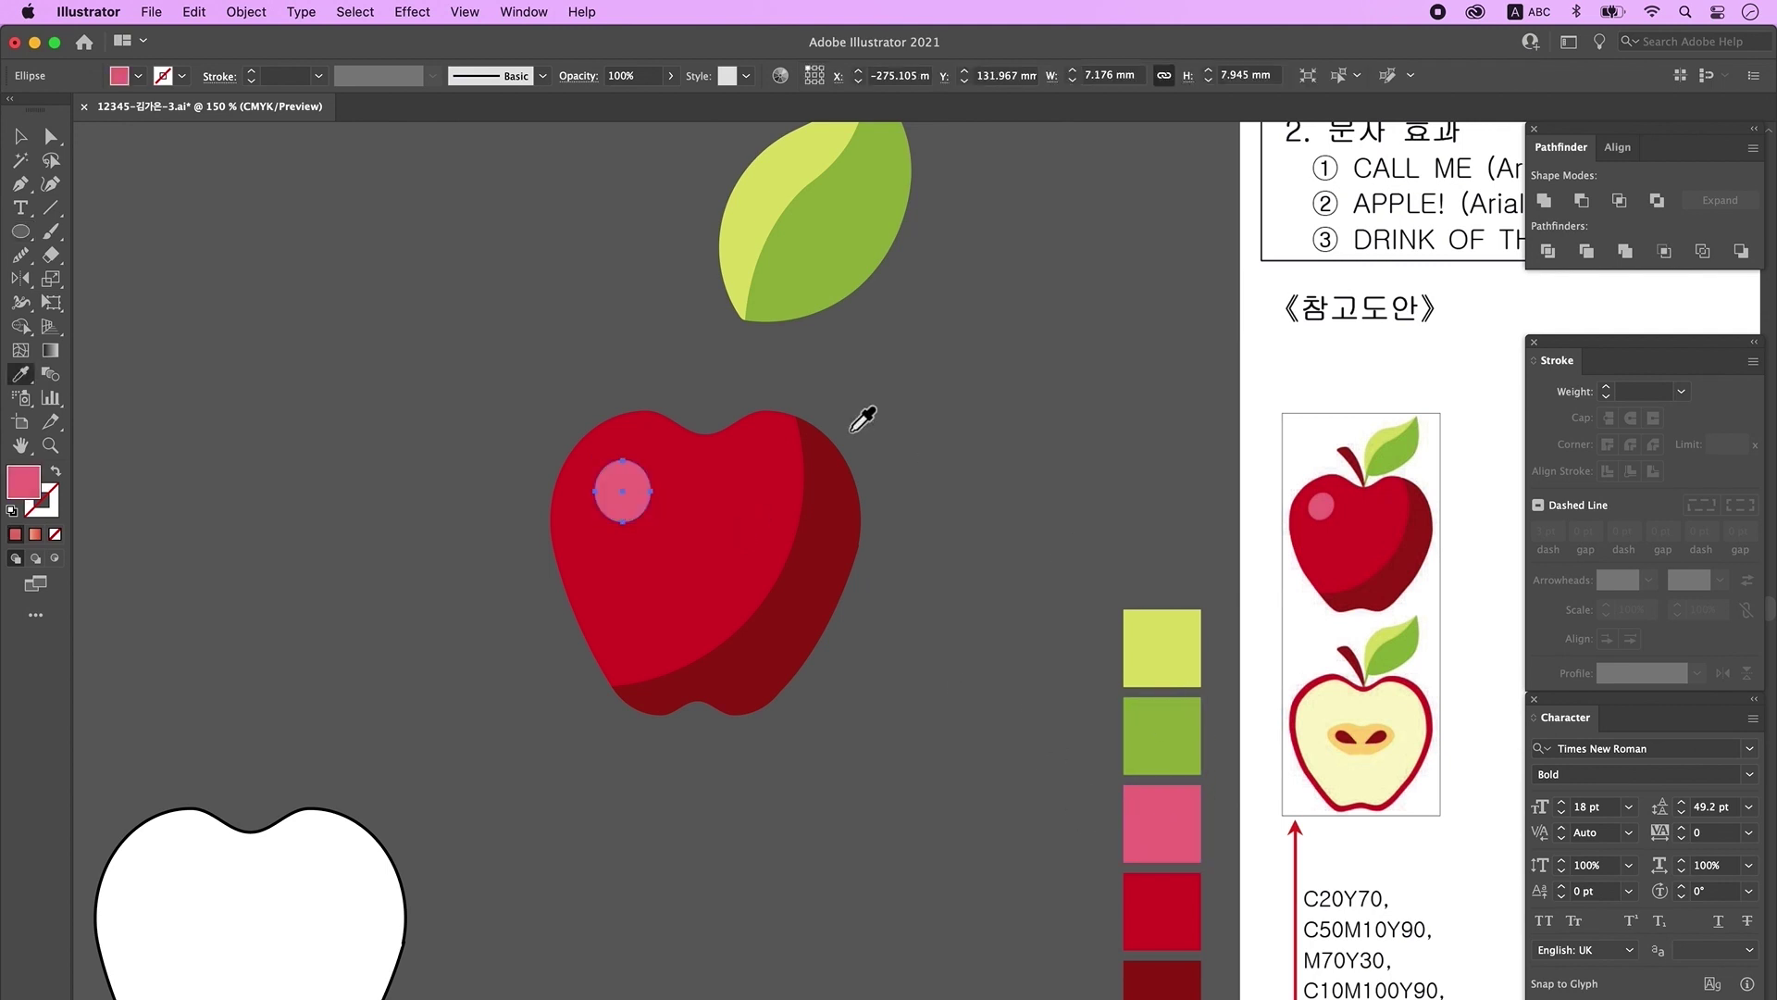
{"action": "left_click", "coordinate": [29, 140]}
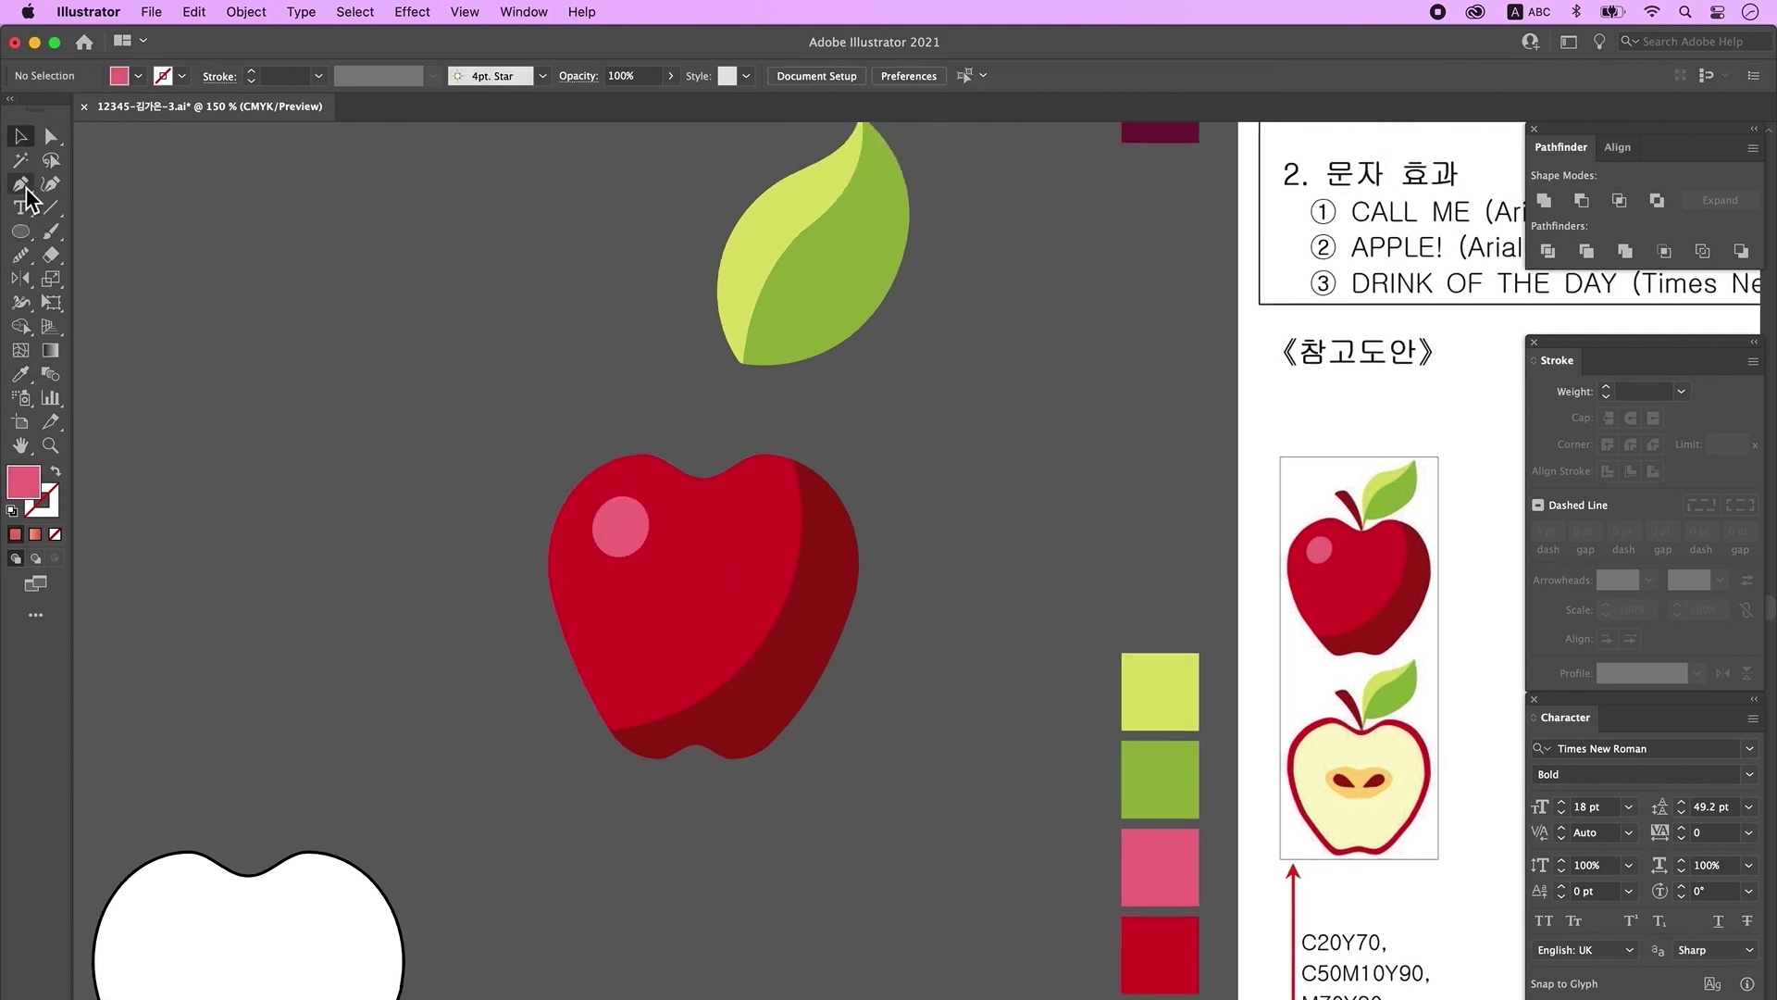
Step: Draw a curved, tapering stem rising from the apple's upper notch and fill it with the dark red swatch
{"action": "left_click", "coordinate": [22, 186]}
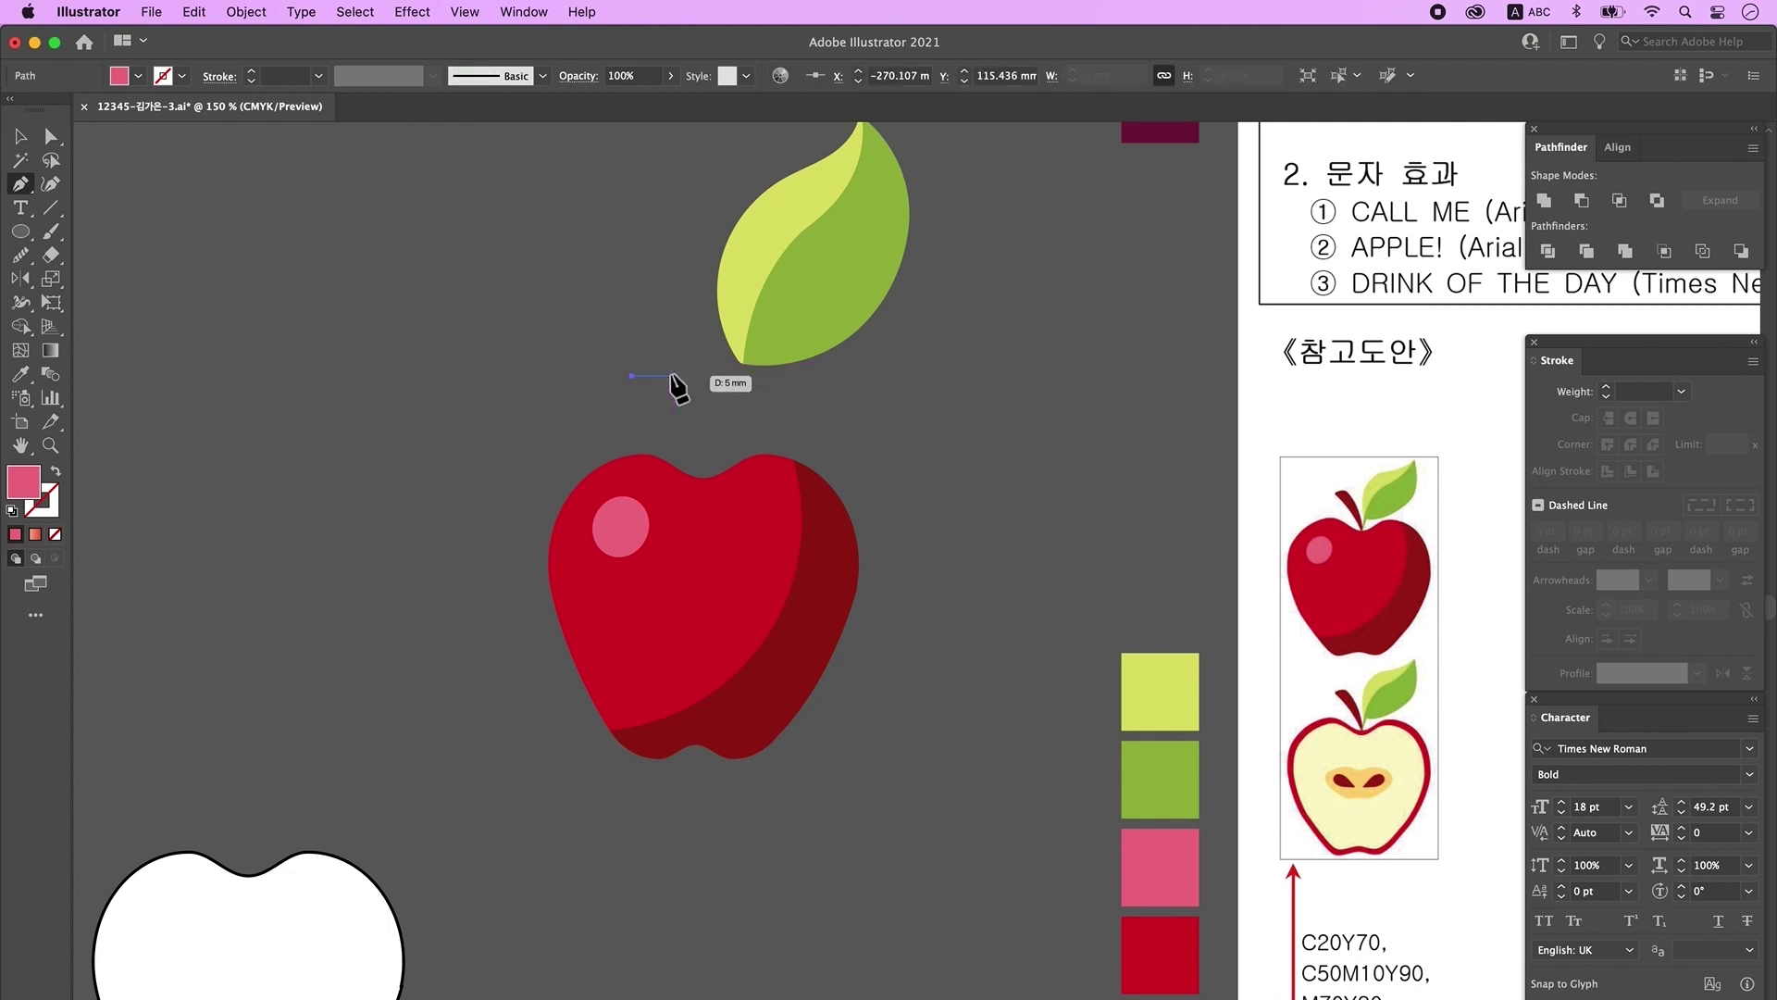
{"action": "left_click_drag", "start_coordinate": [670, 376], "coordinate": [676, 388]}
{"action": "left_click_drag", "start_coordinate": [689, 490], "coordinate": [674, 546]}
{"action": "left_click", "coordinate": [689, 489]}
{"action": "left_click_drag", "start_coordinate": [633, 377], "coordinate": [587, 349]}
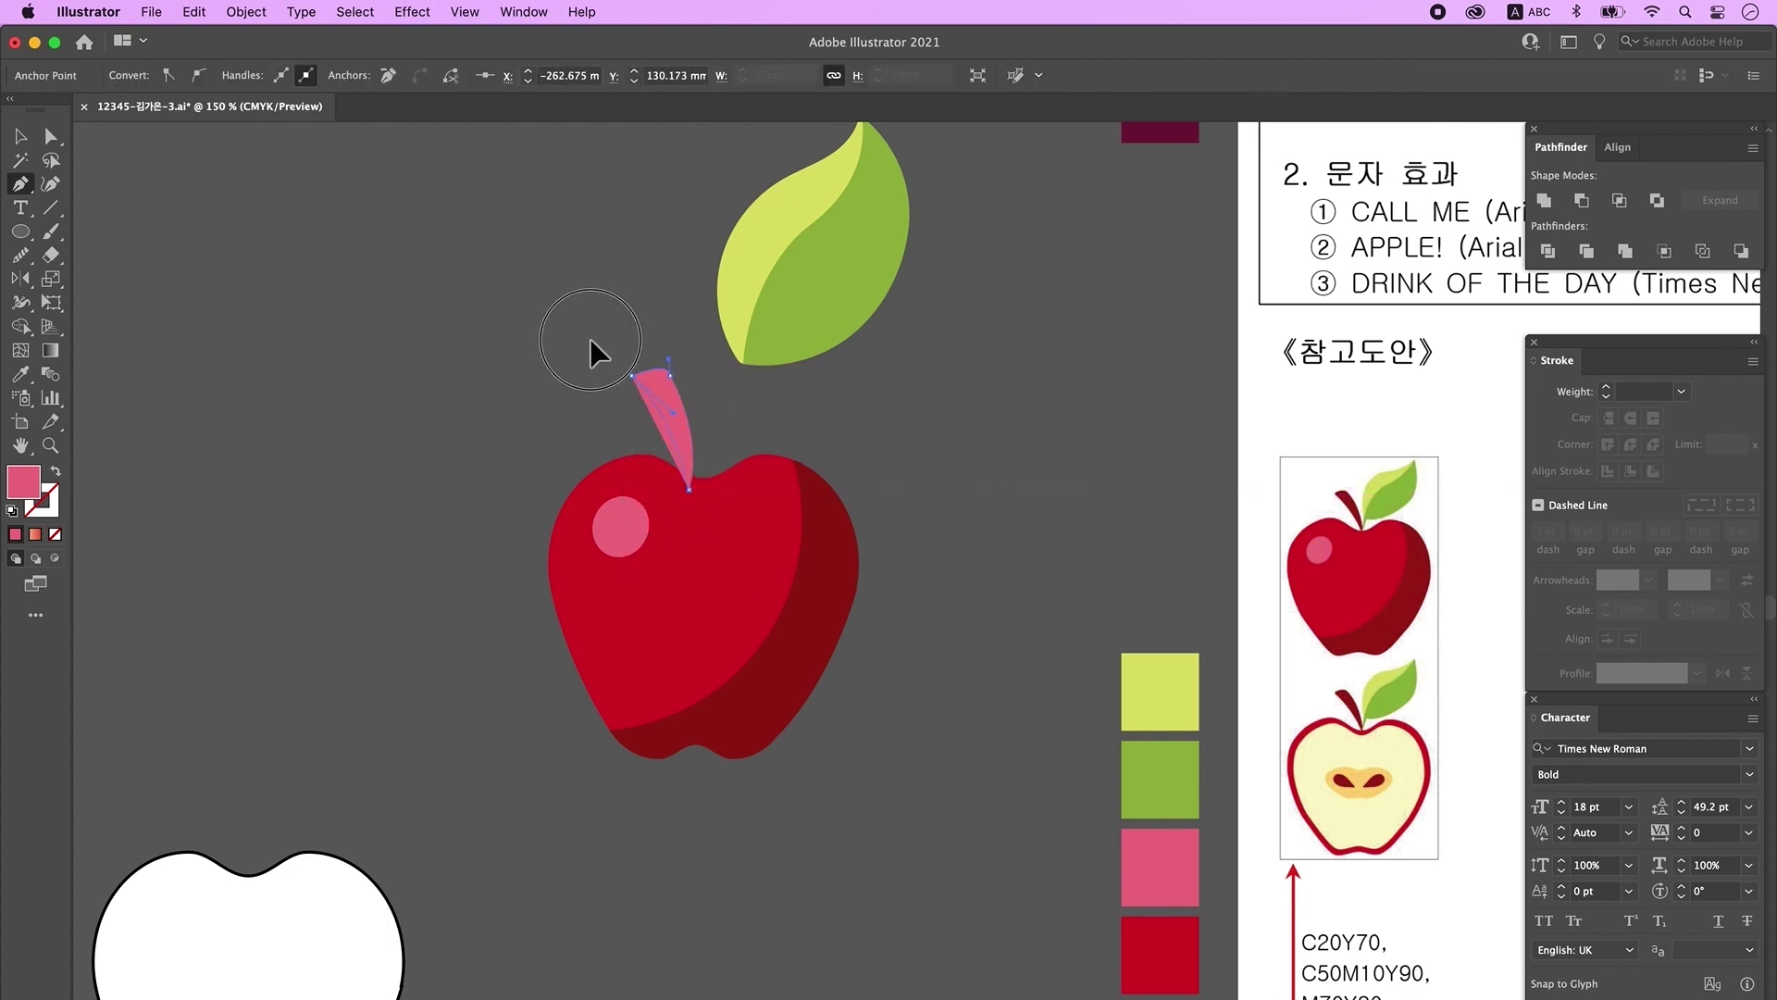
{"action": "scroll", "coordinate": [1063, 746], "scroll_direction": "down", "scroll_amount": 2}
{"action": "scroll", "coordinate": [1063, 746], "scroll_direction": "right", "scroll_amount": 1}
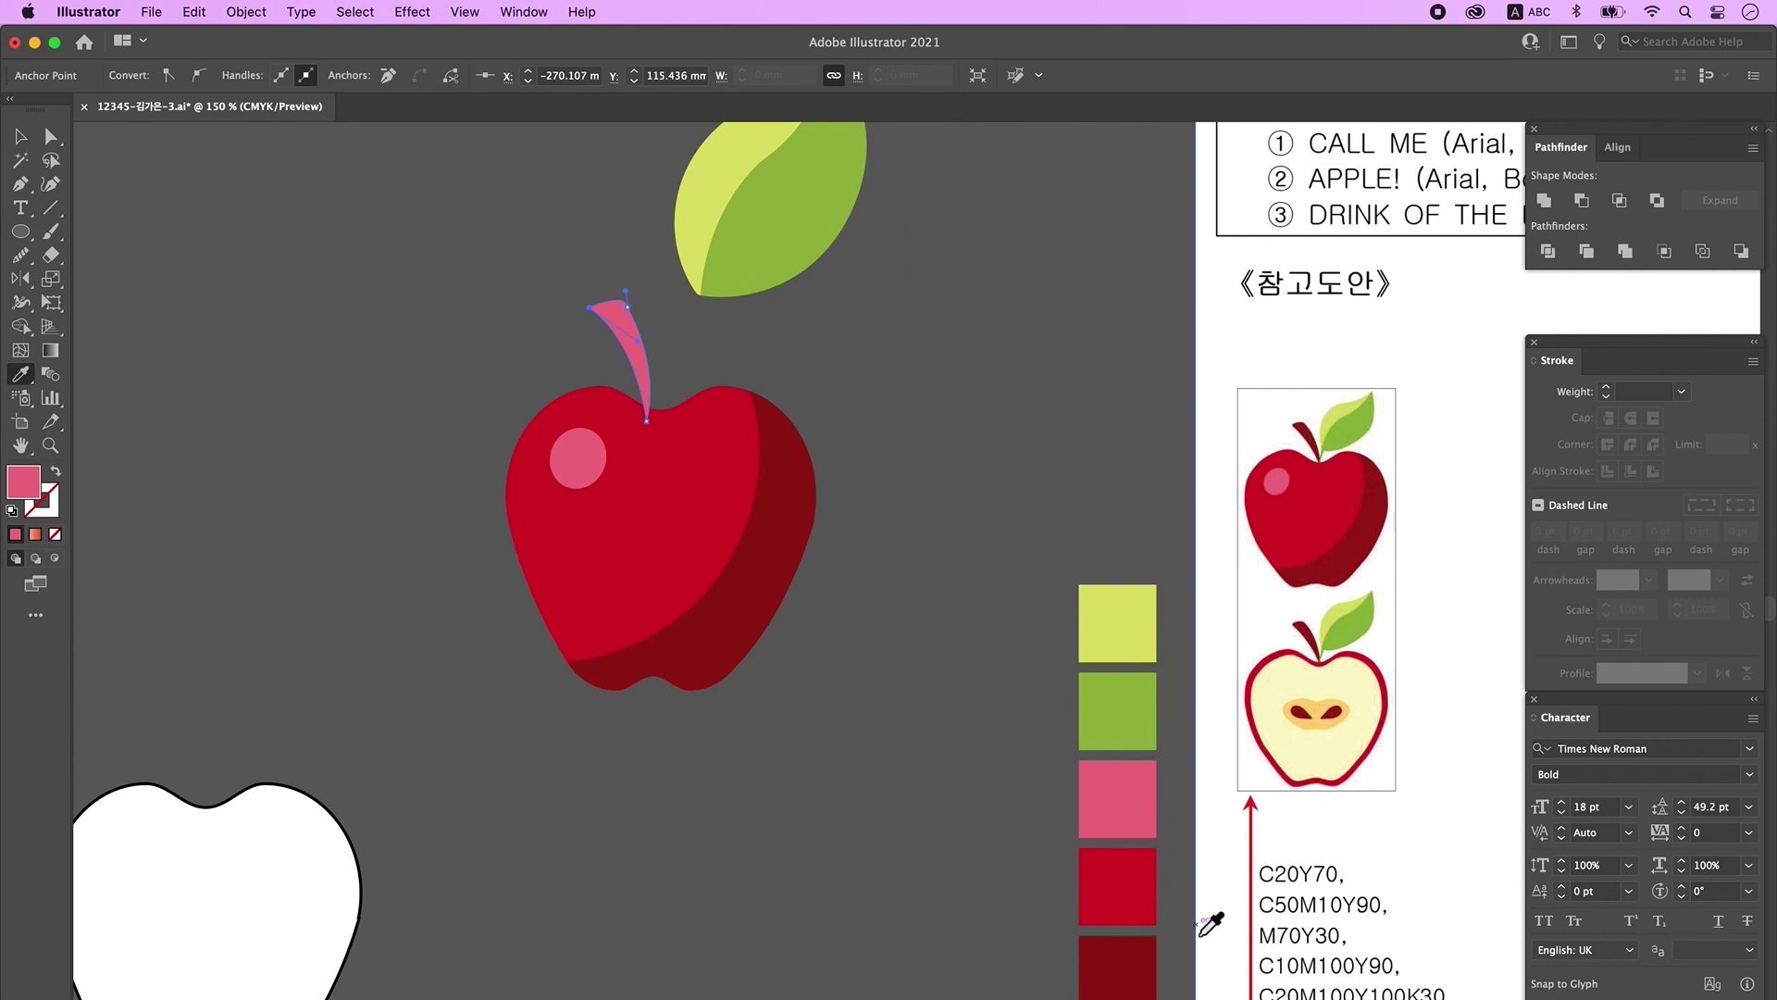
{"action": "left_click", "coordinate": [1148, 961]}
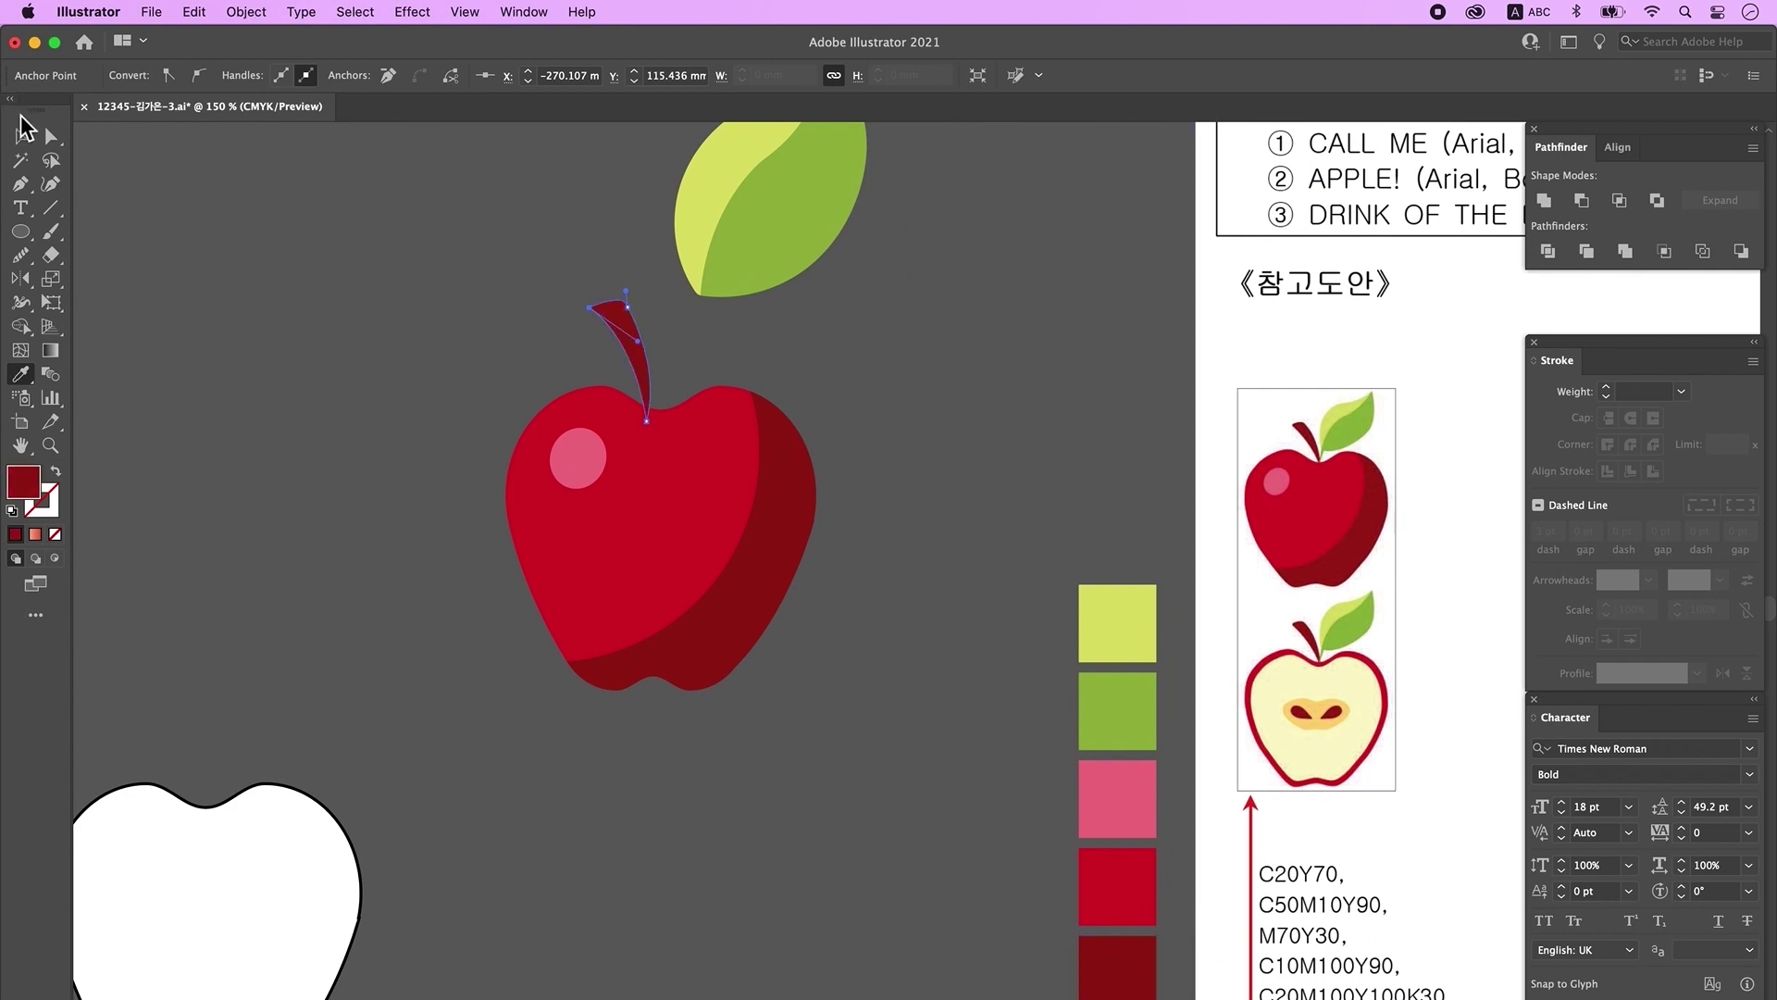
{"action": "left_click", "coordinate": [22, 138]}
{"action": "left_click", "coordinate": [847, 459]}
Step: Shrink the leaf and bring it down toward the apple's stem
{"action": "scroll", "coordinate": [916, 583], "scroll_direction": "up", "scroll_amount": 4}
{"action": "left_click_drag", "start_coordinate": [653, 491], "coordinate": [668, 500]}
{"action": "left_click_drag", "start_coordinate": [785, 281], "coordinate": [763, 337]}
{"action": "key", "text": "a"}
{"action": "left_click_drag", "start_coordinate": [858, 255], "coordinate": [780, 359]}
{"action": "left_click_drag", "start_coordinate": [761, 342], "coordinate": [773, 332]}
{"action": "left_click", "coordinate": [591, 250]}
Step: Fine-tune the leaf's size, angle and position so its base sits beside the stem
{"action": "key", "text": "v"}
{"action": "left_click_drag", "start_coordinate": [737, 441], "coordinate": [736, 454]}
{"action": "left_click_drag", "start_coordinate": [791, 347], "coordinate": [764, 379]}
{"action": "left_click_drag", "start_coordinate": [778, 372], "coordinate": [795, 389]}
{"action": "left_click_drag", "start_coordinate": [731, 463], "coordinate": [747, 474]}
{"action": "left_click", "coordinate": [833, 548]}
Step: Draw a small pointed green stalk at the leaf's base with the Pen tool and group it with the leaf
{"action": "key", "text": "super+equal"}
{"action": "left_click_drag", "start_coordinate": [829, 627], "coordinate": [798, 673]}
{"action": "key", "text": "p"}
{"action": "left_click", "coordinate": [710, 515]}
{"action": "left_click", "coordinate": [734, 467]}
{"action": "left_click", "coordinate": [711, 516]}
{"action": "key", "text": "v"}
{"action": "left_click", "coordinate": [803, 443], "text": "shift"}
{"action": "right_click", "coordinate": [807, 448]}
{"action": "left_click", "coordinate": [852, 607]}
Step: Position the leaf group against the stem's right edge and rotate it slightly clockwise
{"action": "scroll", "coordinate": [793, 524], "scroll_direction": "up", "scroll_amount": 8}
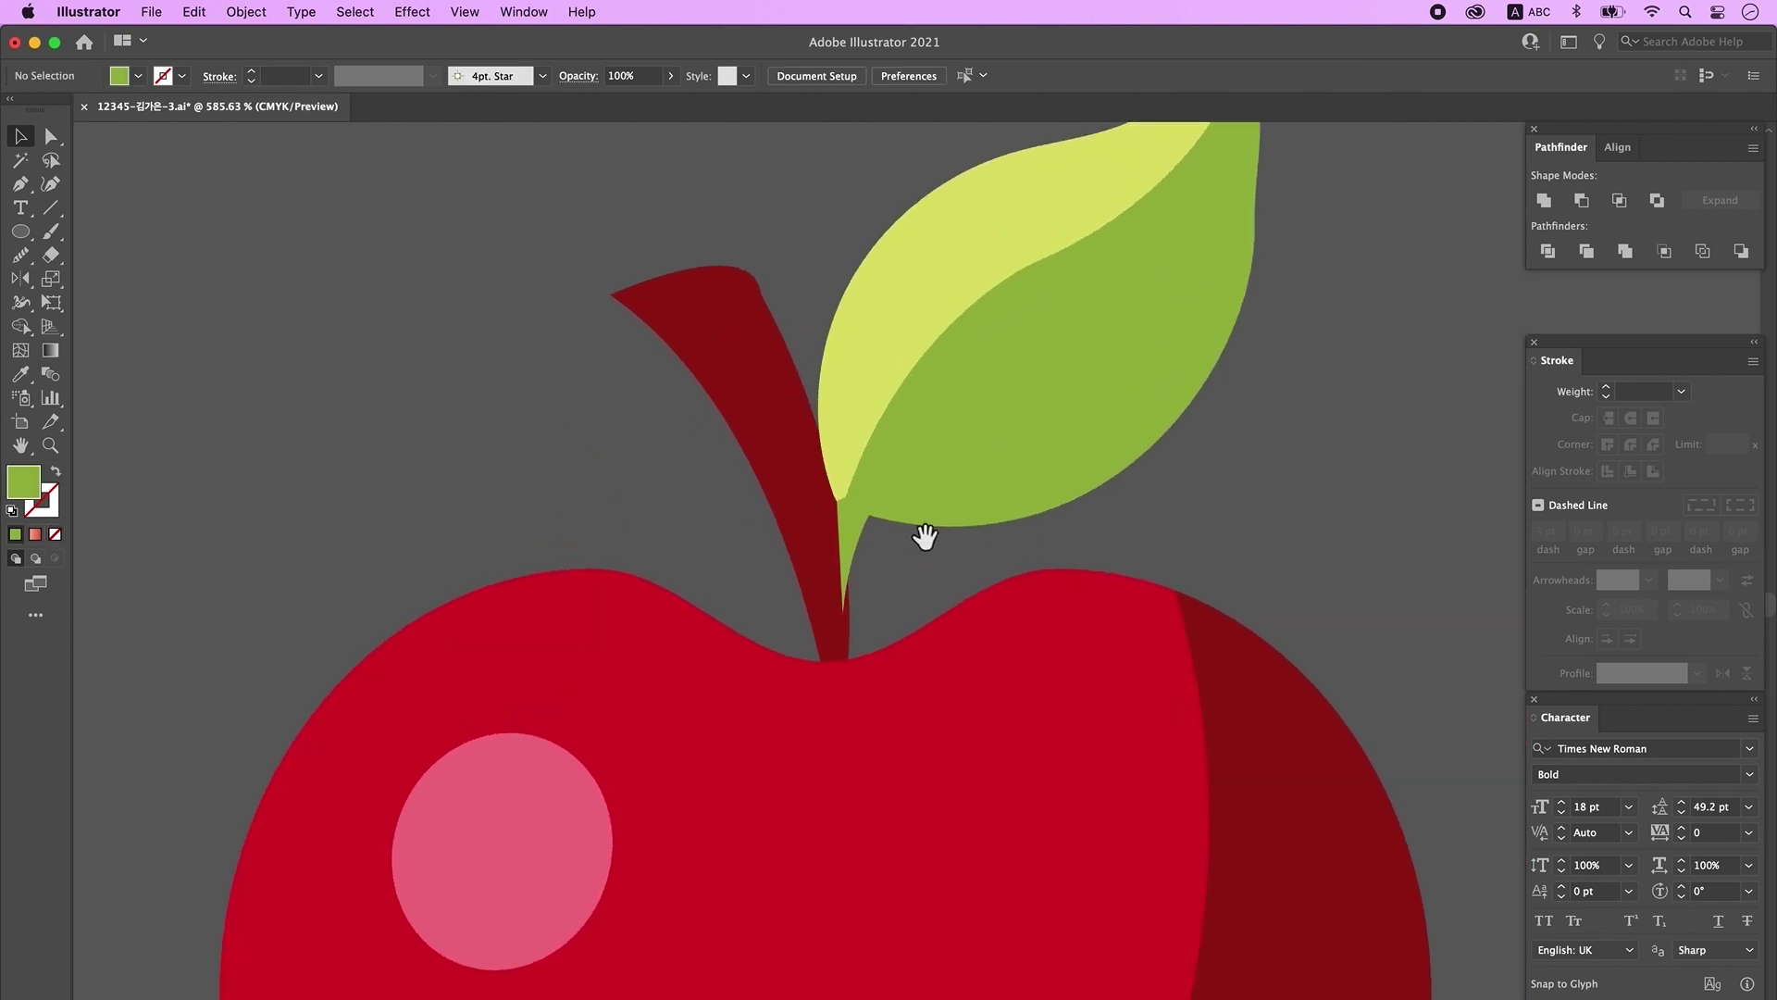
{"action": "left_click_drag", "start_coordinate": [854, 524], "coordinate": [870, 531]}
{"action": "left_click", "coordinate": [874, 555]}
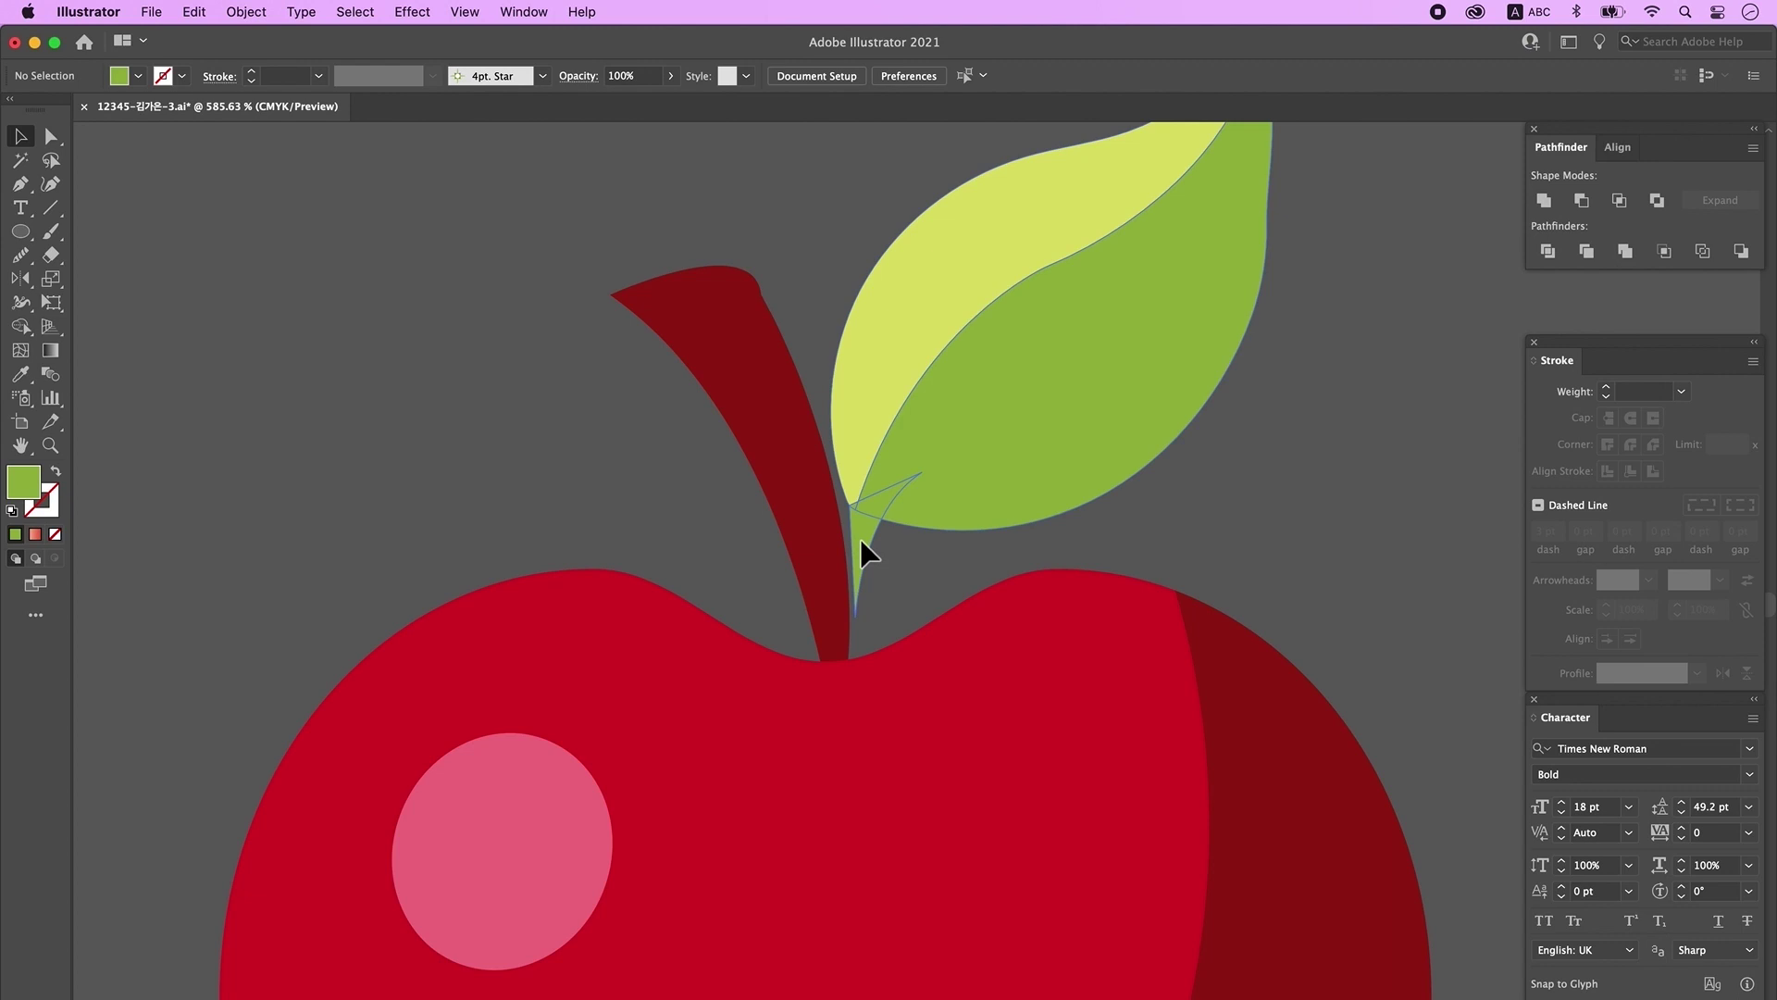
{"action": "left_click", "coordinate": [858, 539]}
{"action": "left_click", "coordinate": [934, 542], "text": "alt+super"}
{"action": "left_click_drag", "start_coordinate": [1145, 738], "coordinate": [919, 620]}
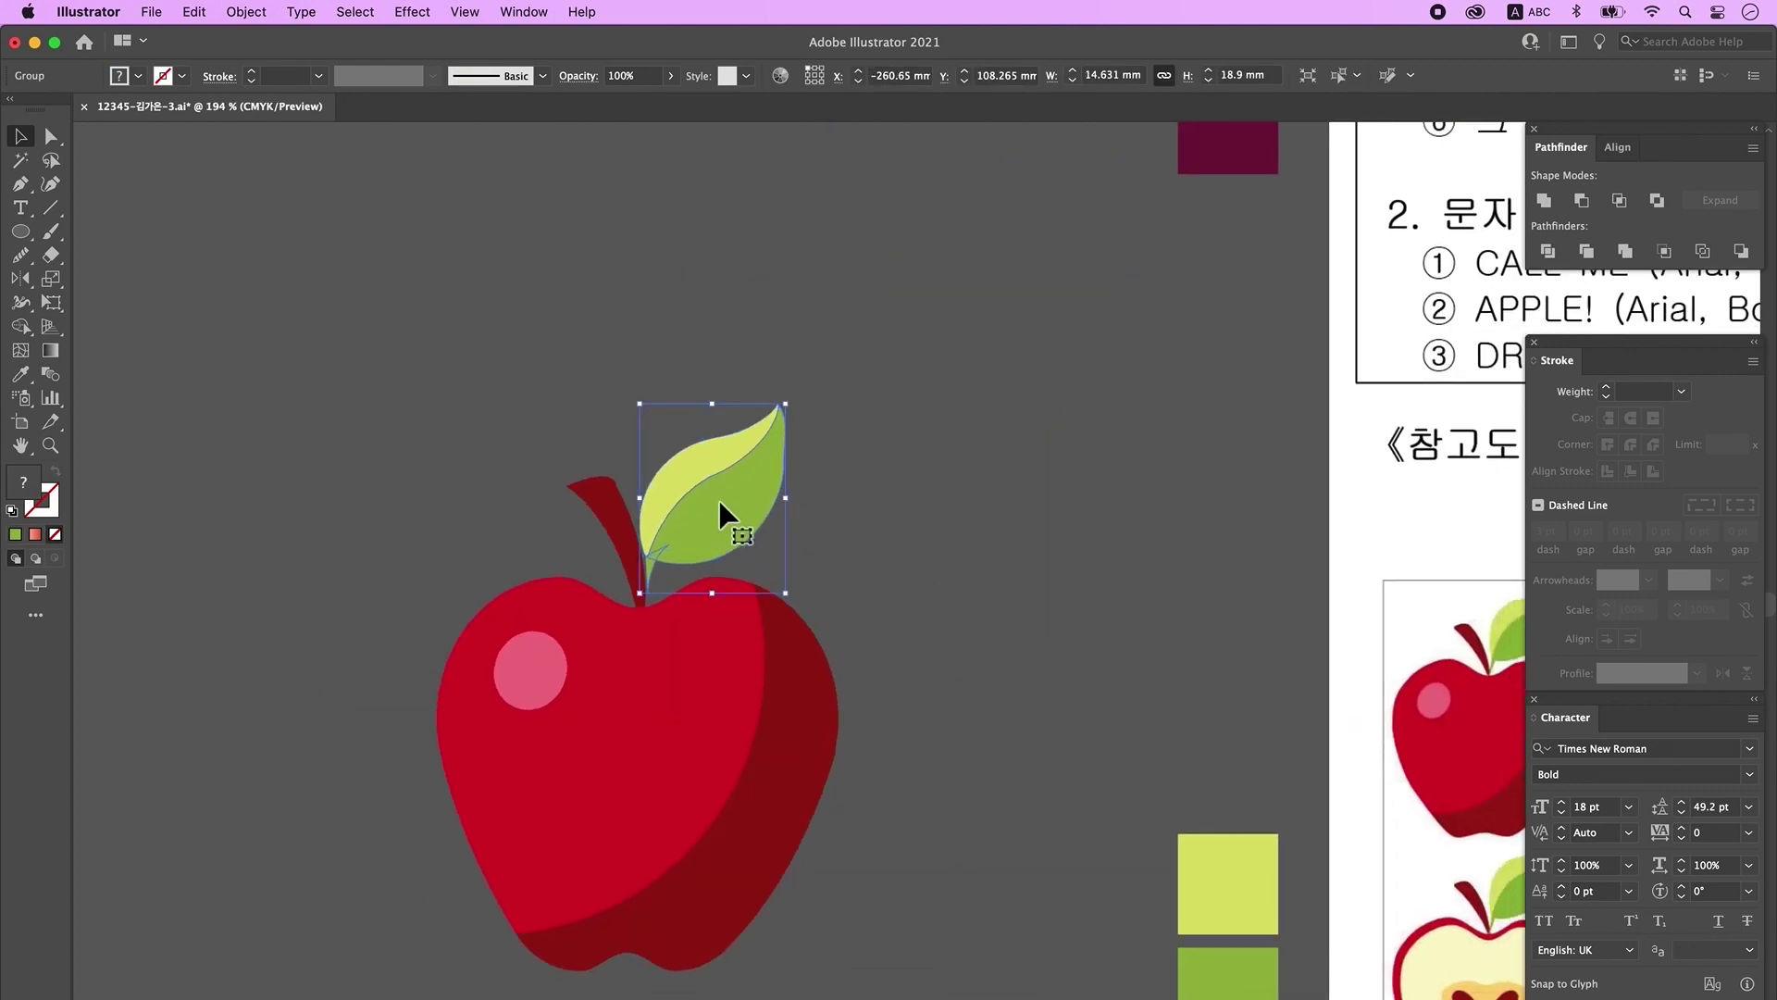
{"action": "left_click_drag", "start_coordinate": [743, 510], "coordinate": [737, 516]}
{"action": "left_click", "coordinate": [762, 528]}
Step: Select the red apple's body, highlight, stem and leaf and group them together
{"action": "scroll", "coordinate": [885, 401], "scroll_direction": "down", "scroll_amount": 5}
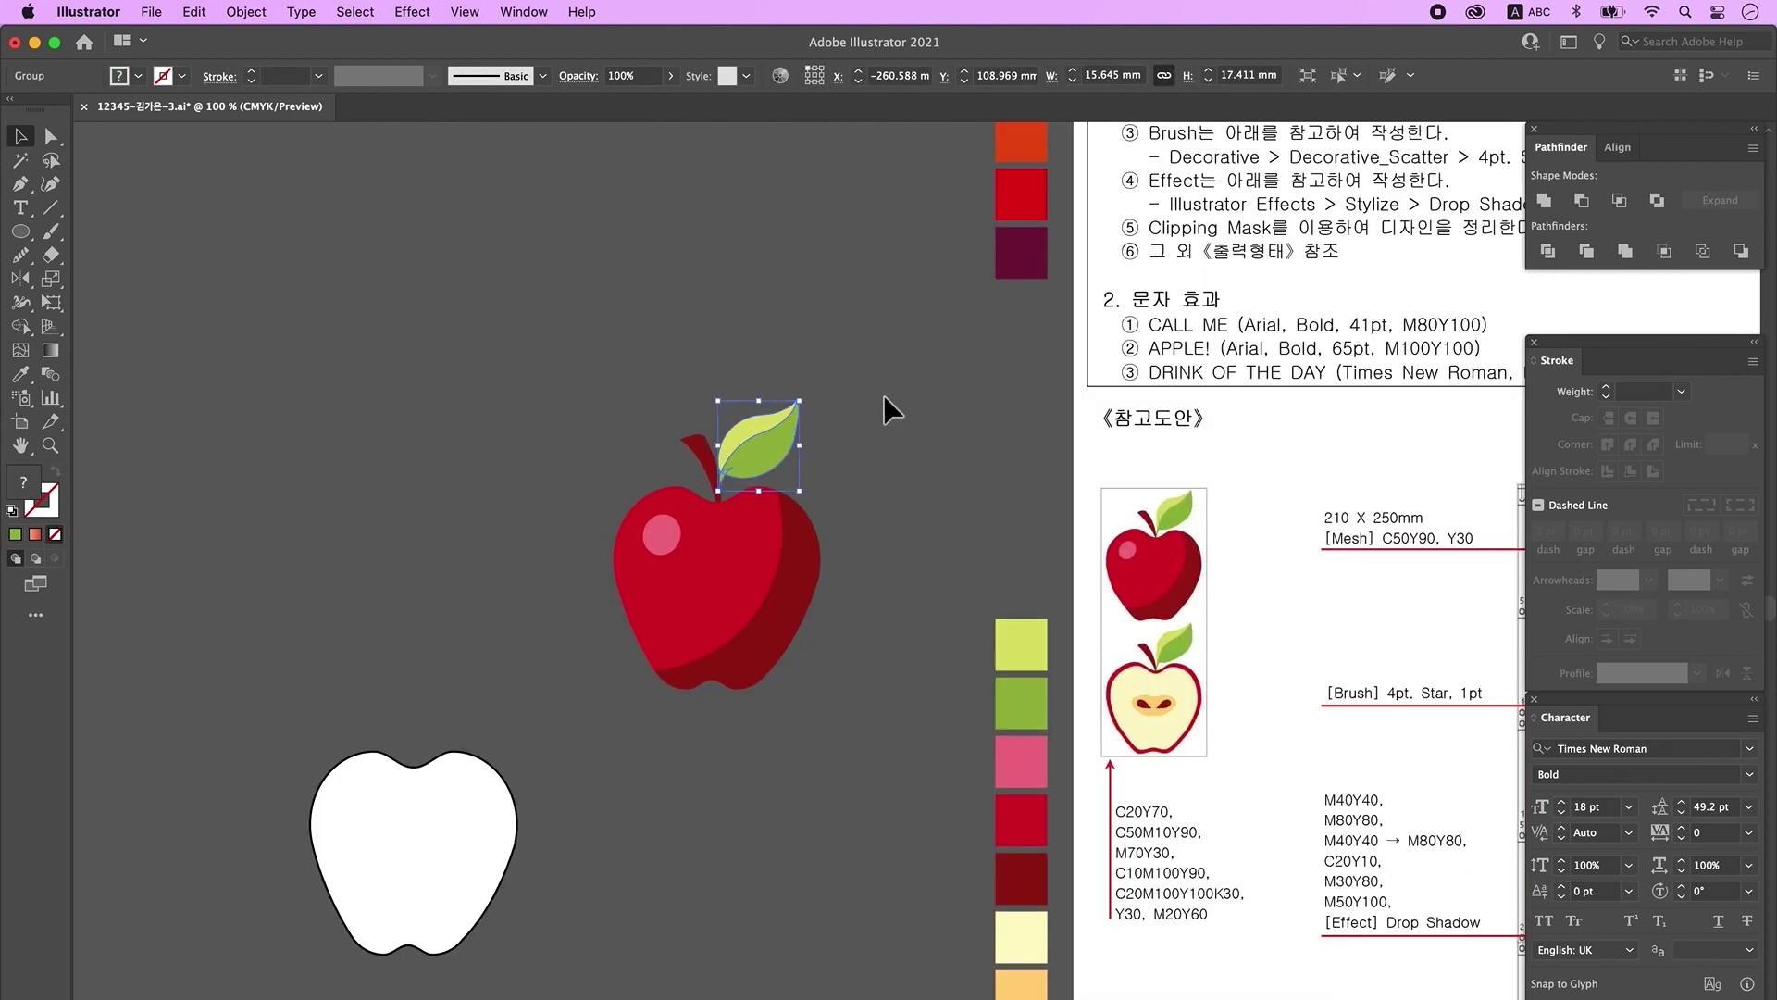
{"action": "left_click_drag", "start_coordinate": [920, 743], "coordinate": [920, 740]}
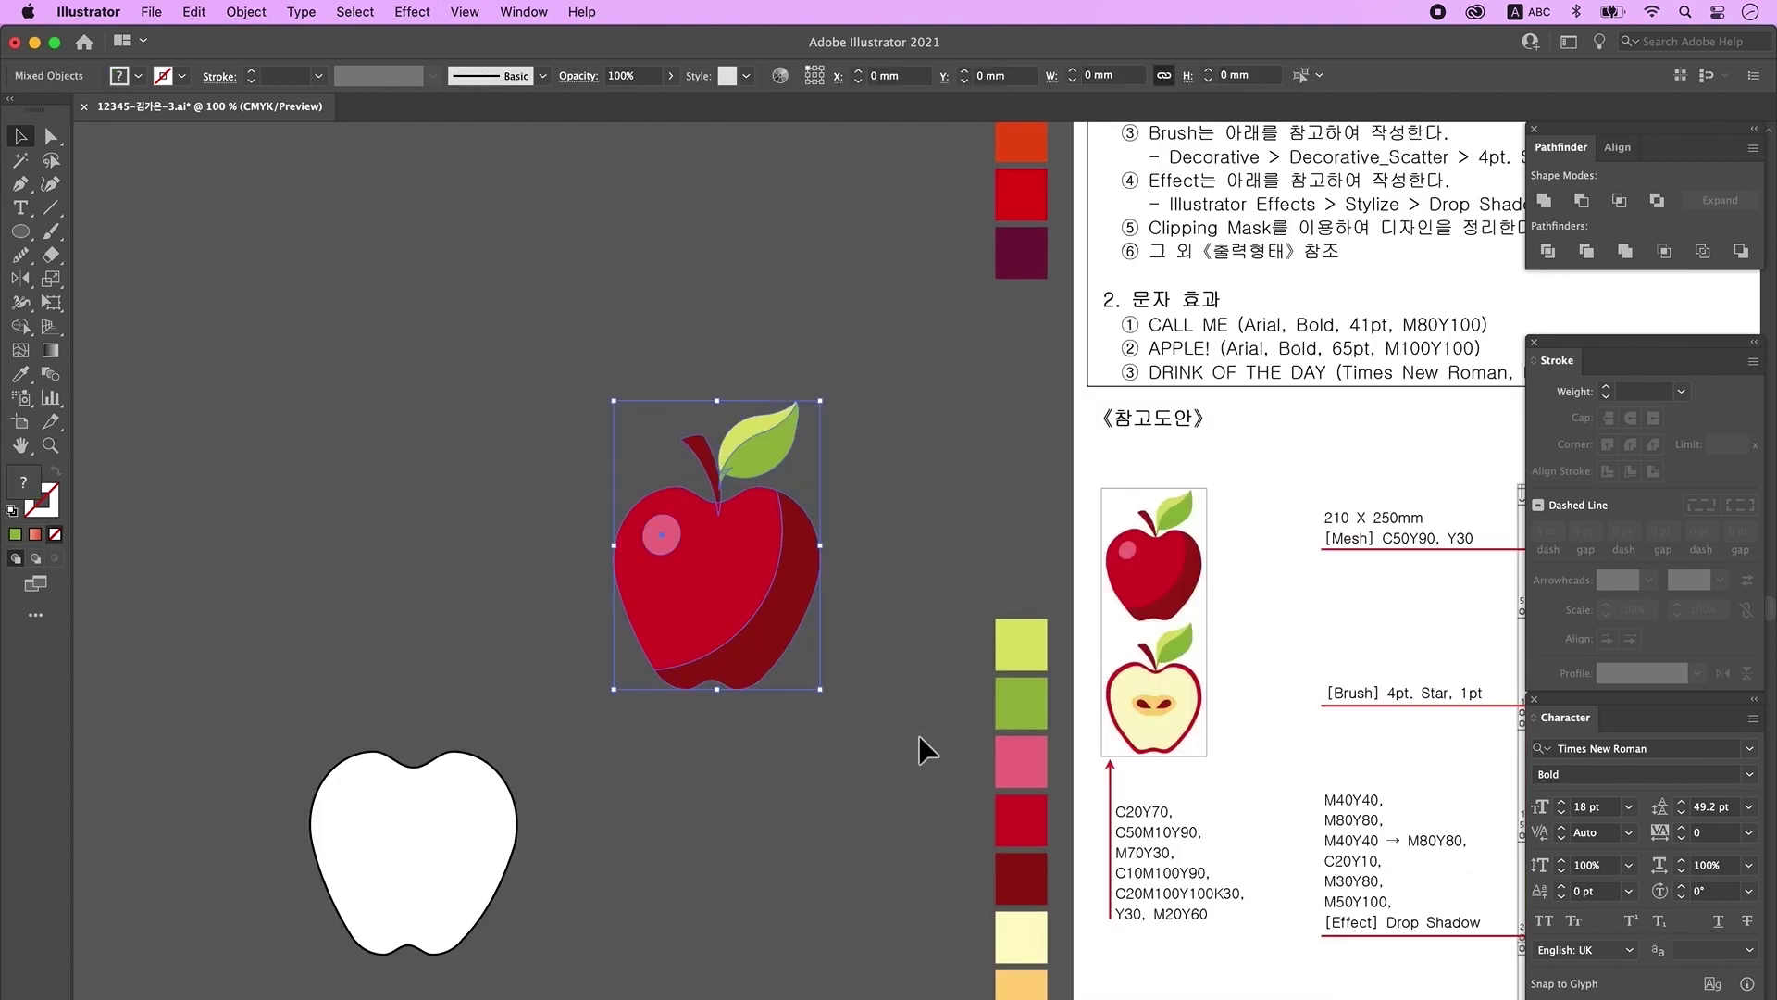
{"action": "right_click", "coordinate": [770, 562]}
{"action": "left_click", "coordinate": [871, 733]}
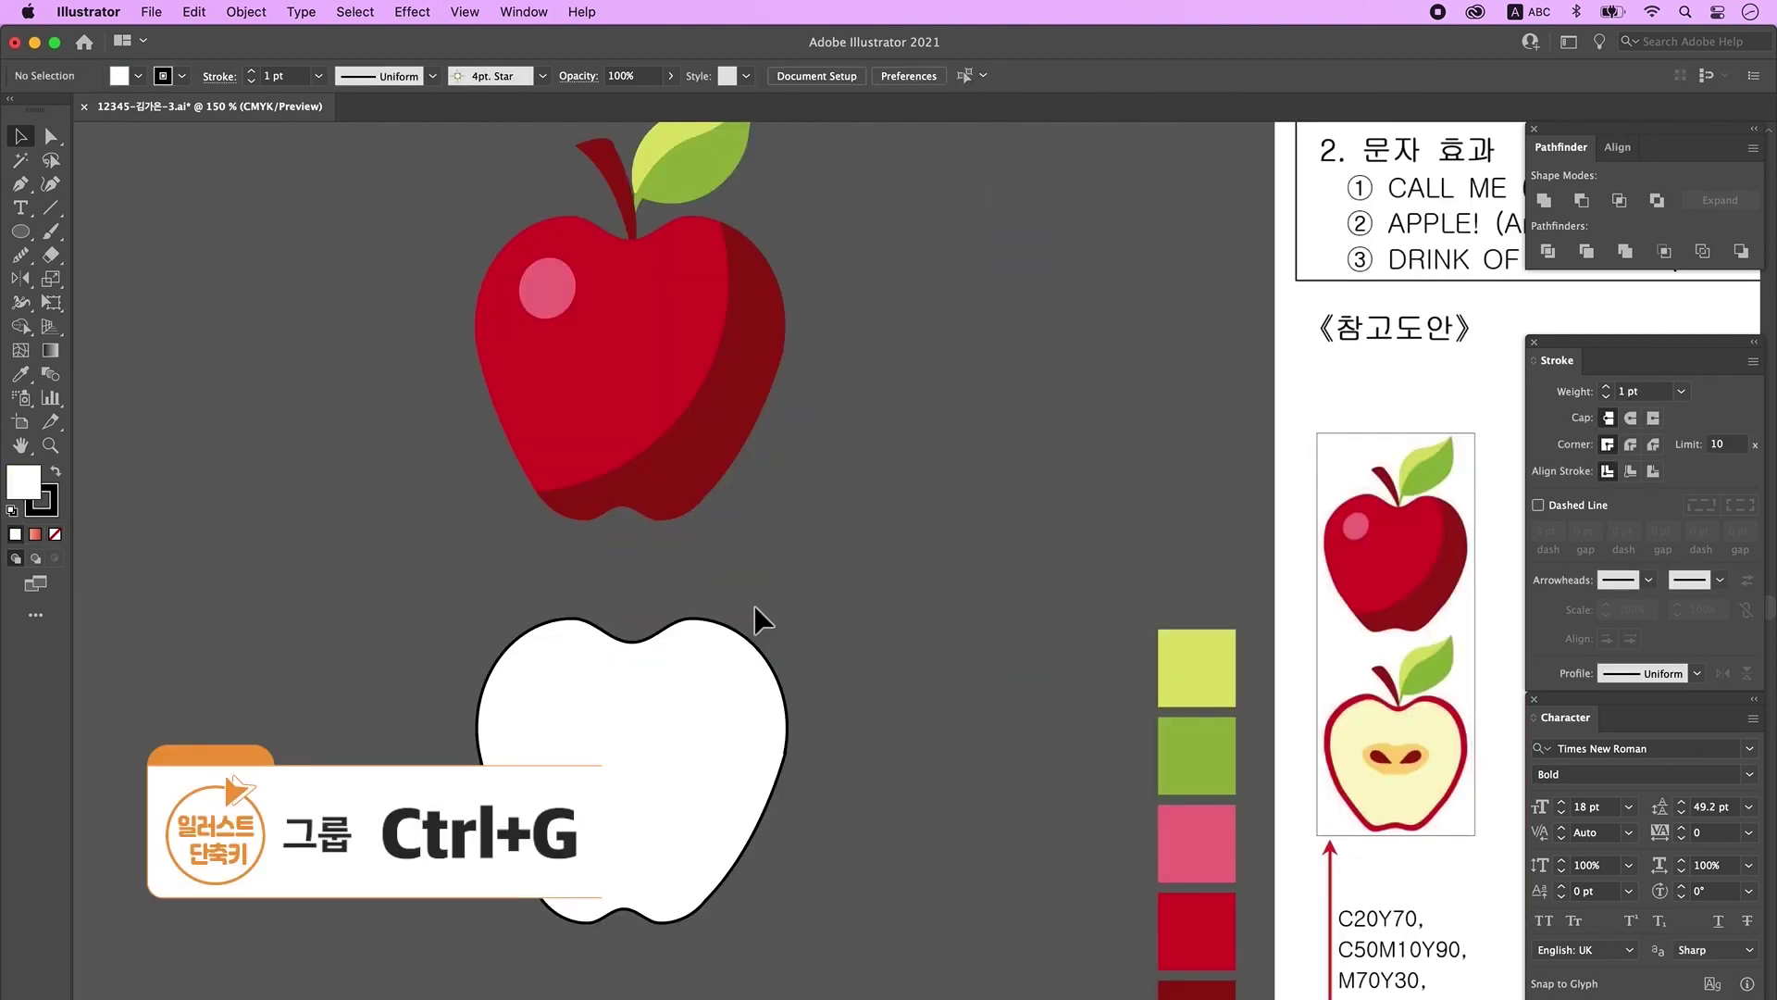
Step: Create a centred copy of the white apple outline scaled uniformly to 93%
{"action": "left_click", "coordinate": [757, 828]}
{"action": "left_click", "coordinate": [890, 780]}
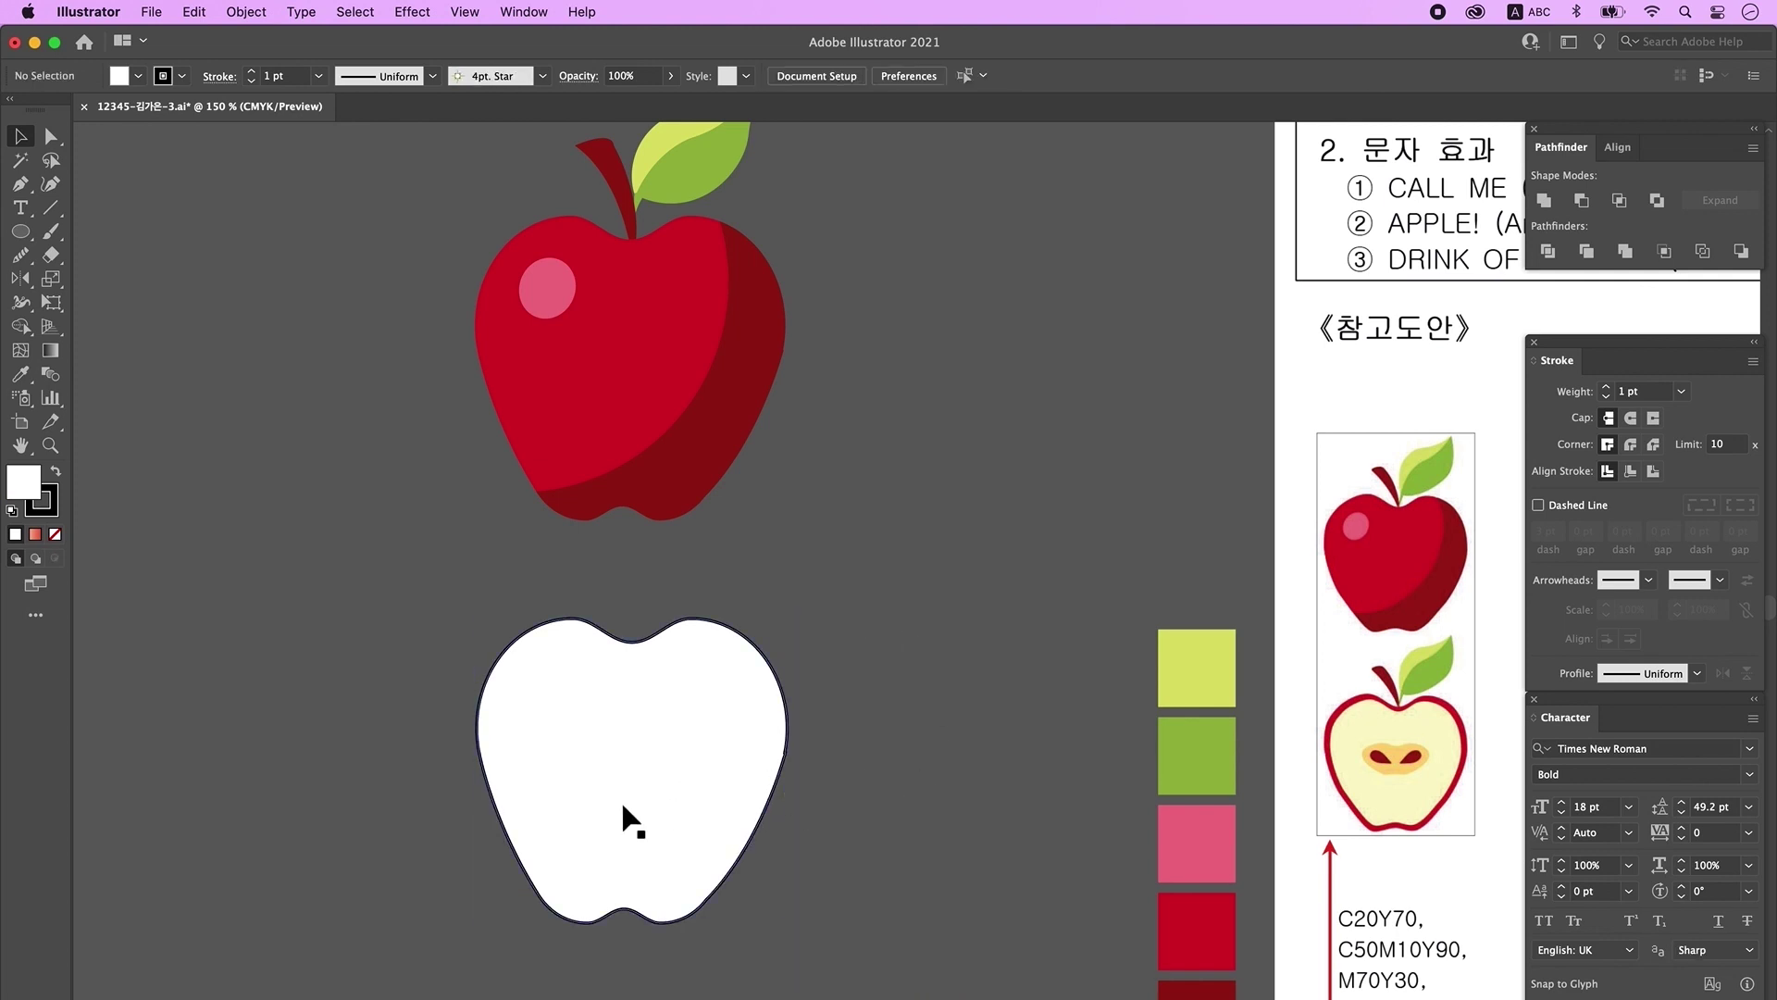
{"action": "left_click", "coordinate": [686, 774]}
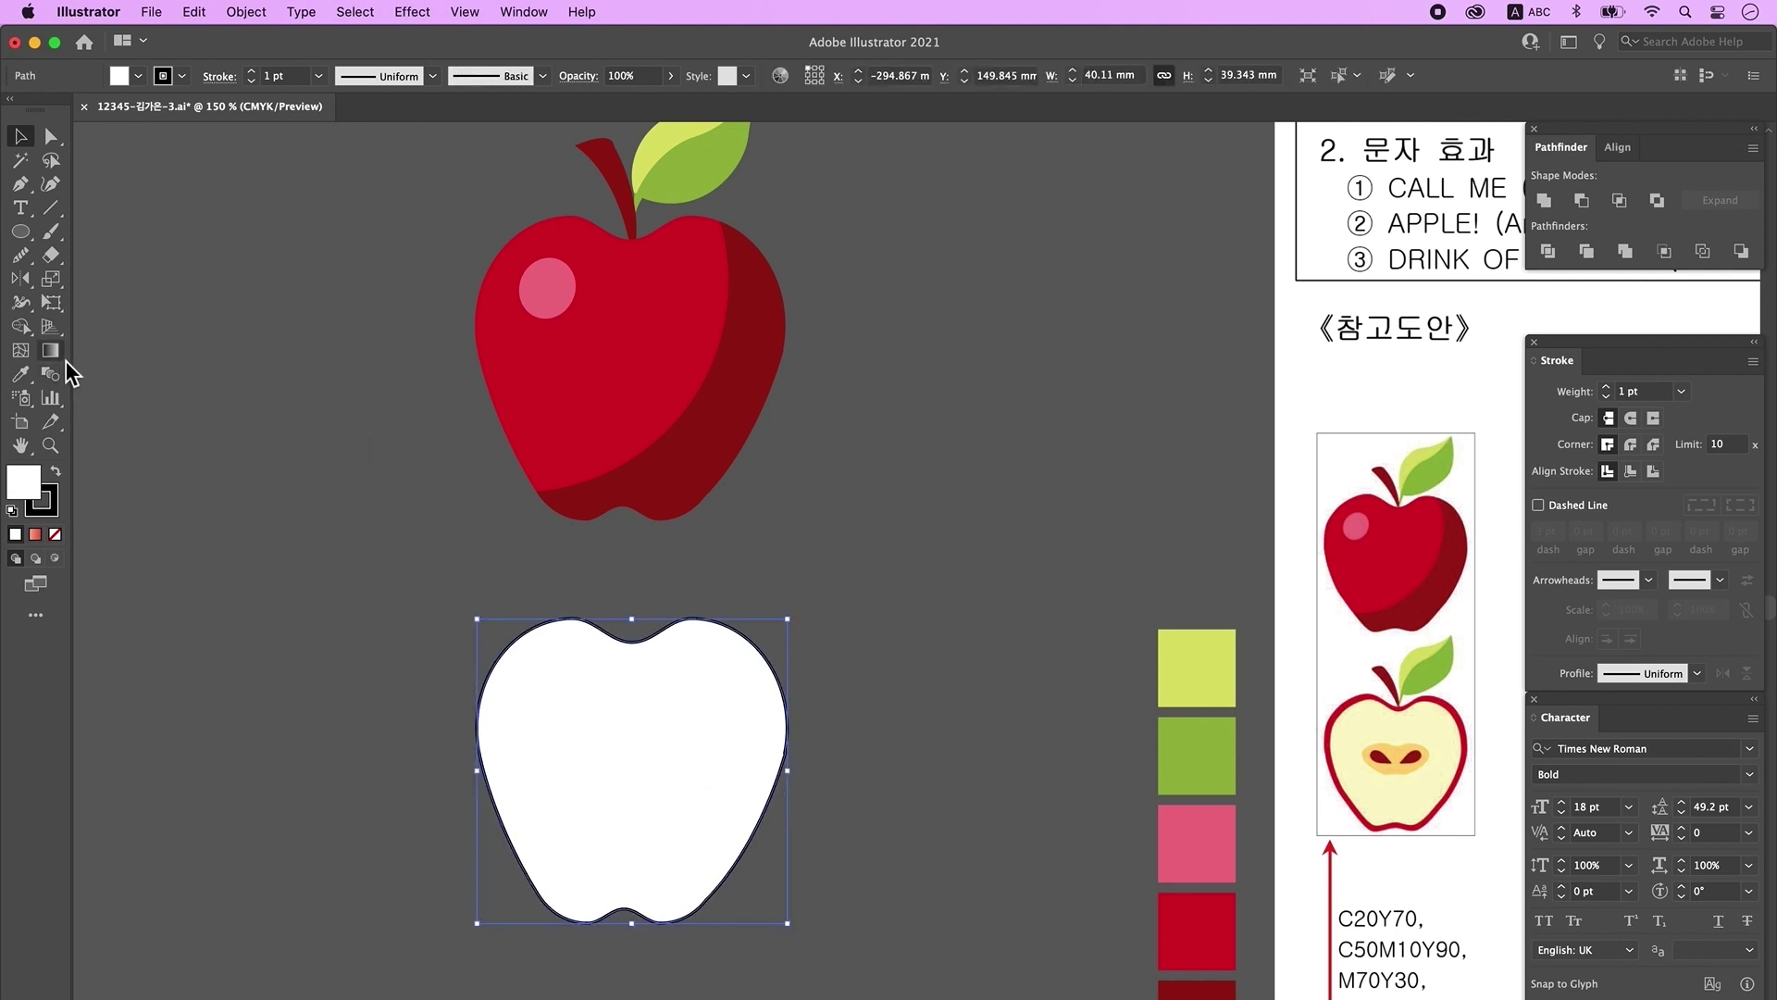
{"action": "double_click", "coordinate": [50, 278]}
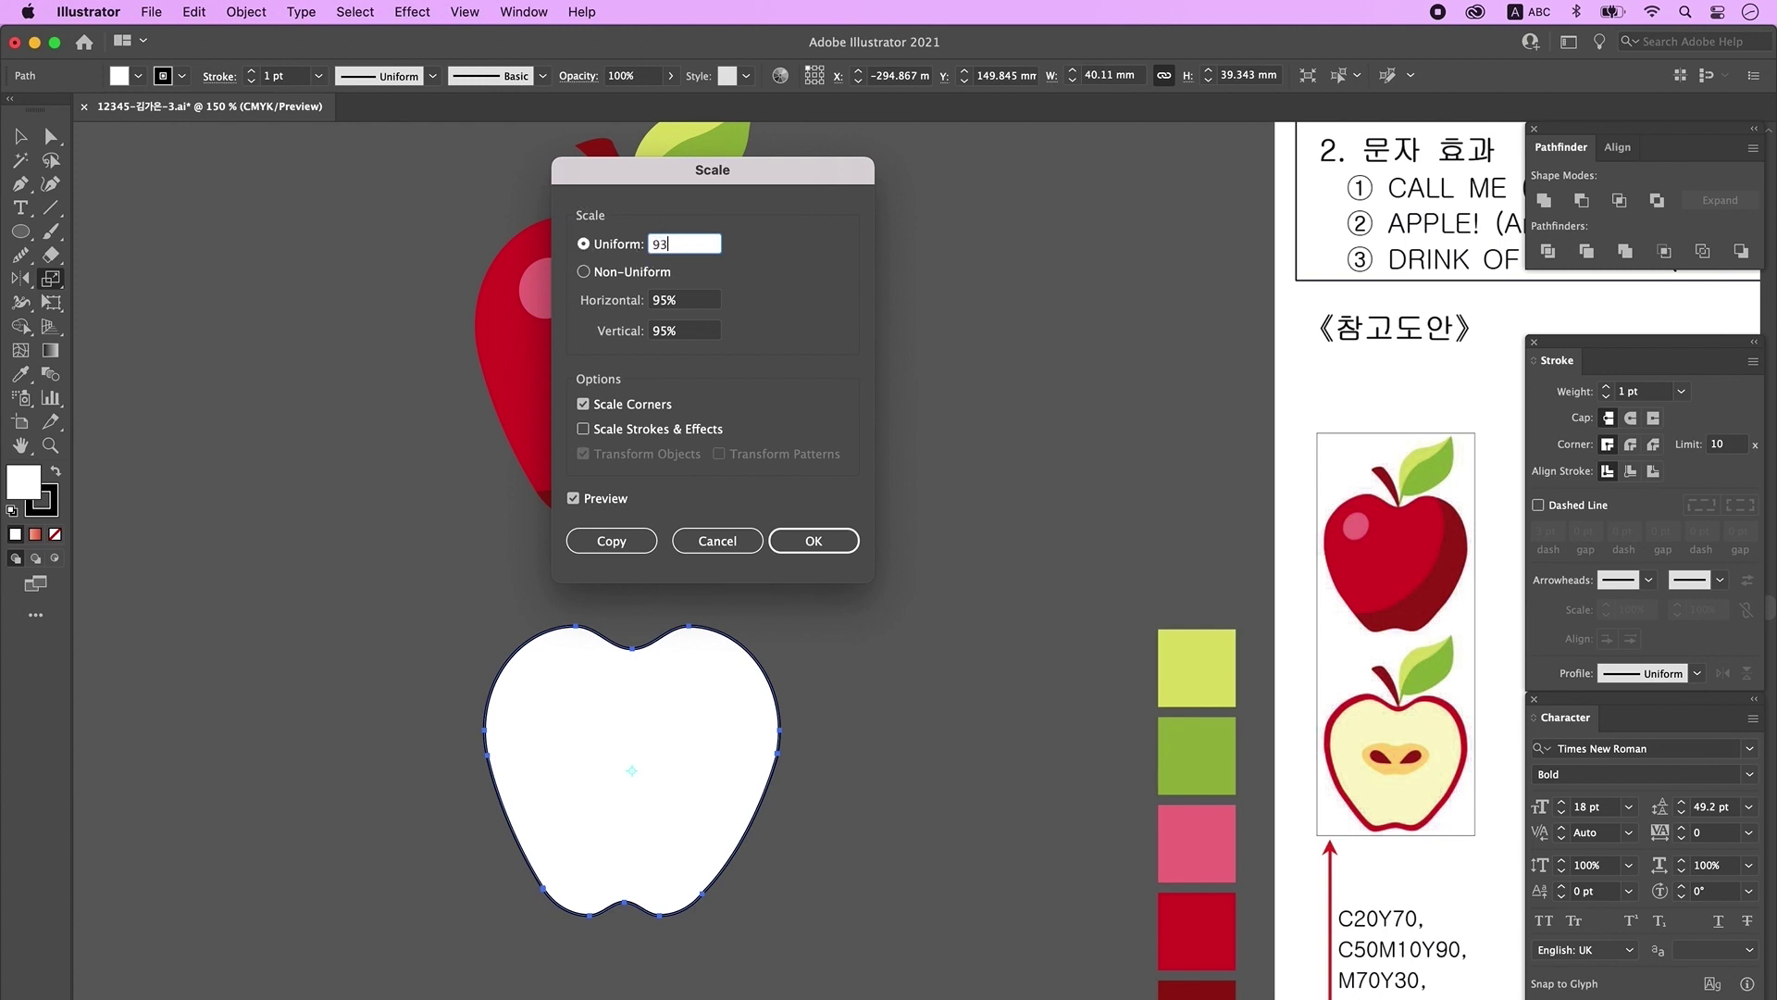
{"action": "type", "text": "93"}
{"action": "key", "text": "Tab"}
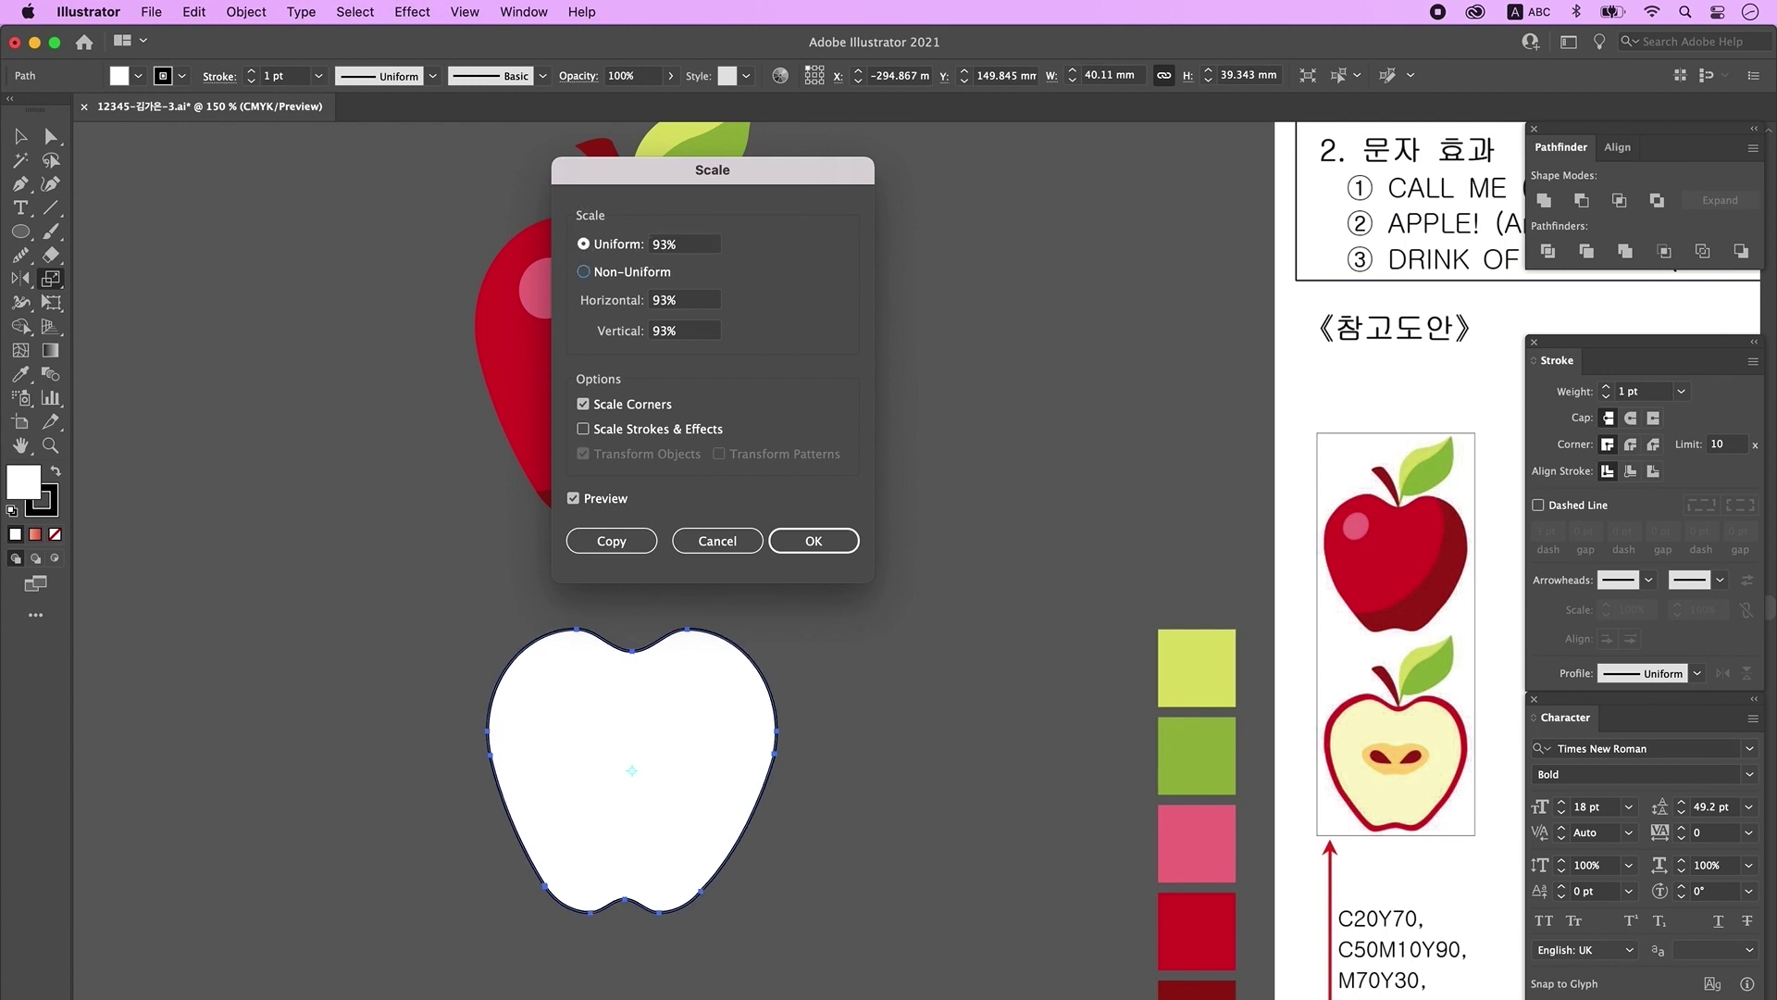
{"action": "left_click", "coordinate": [635, 544]}
{"action": "scroll", "coordinate": [843, 544], "scroll_direction": "down", "scroll_amount": 3}
{"action": "scroll", "coordinate": [843, 544], "scroll_direction": "right", "scroll_amount": 1}
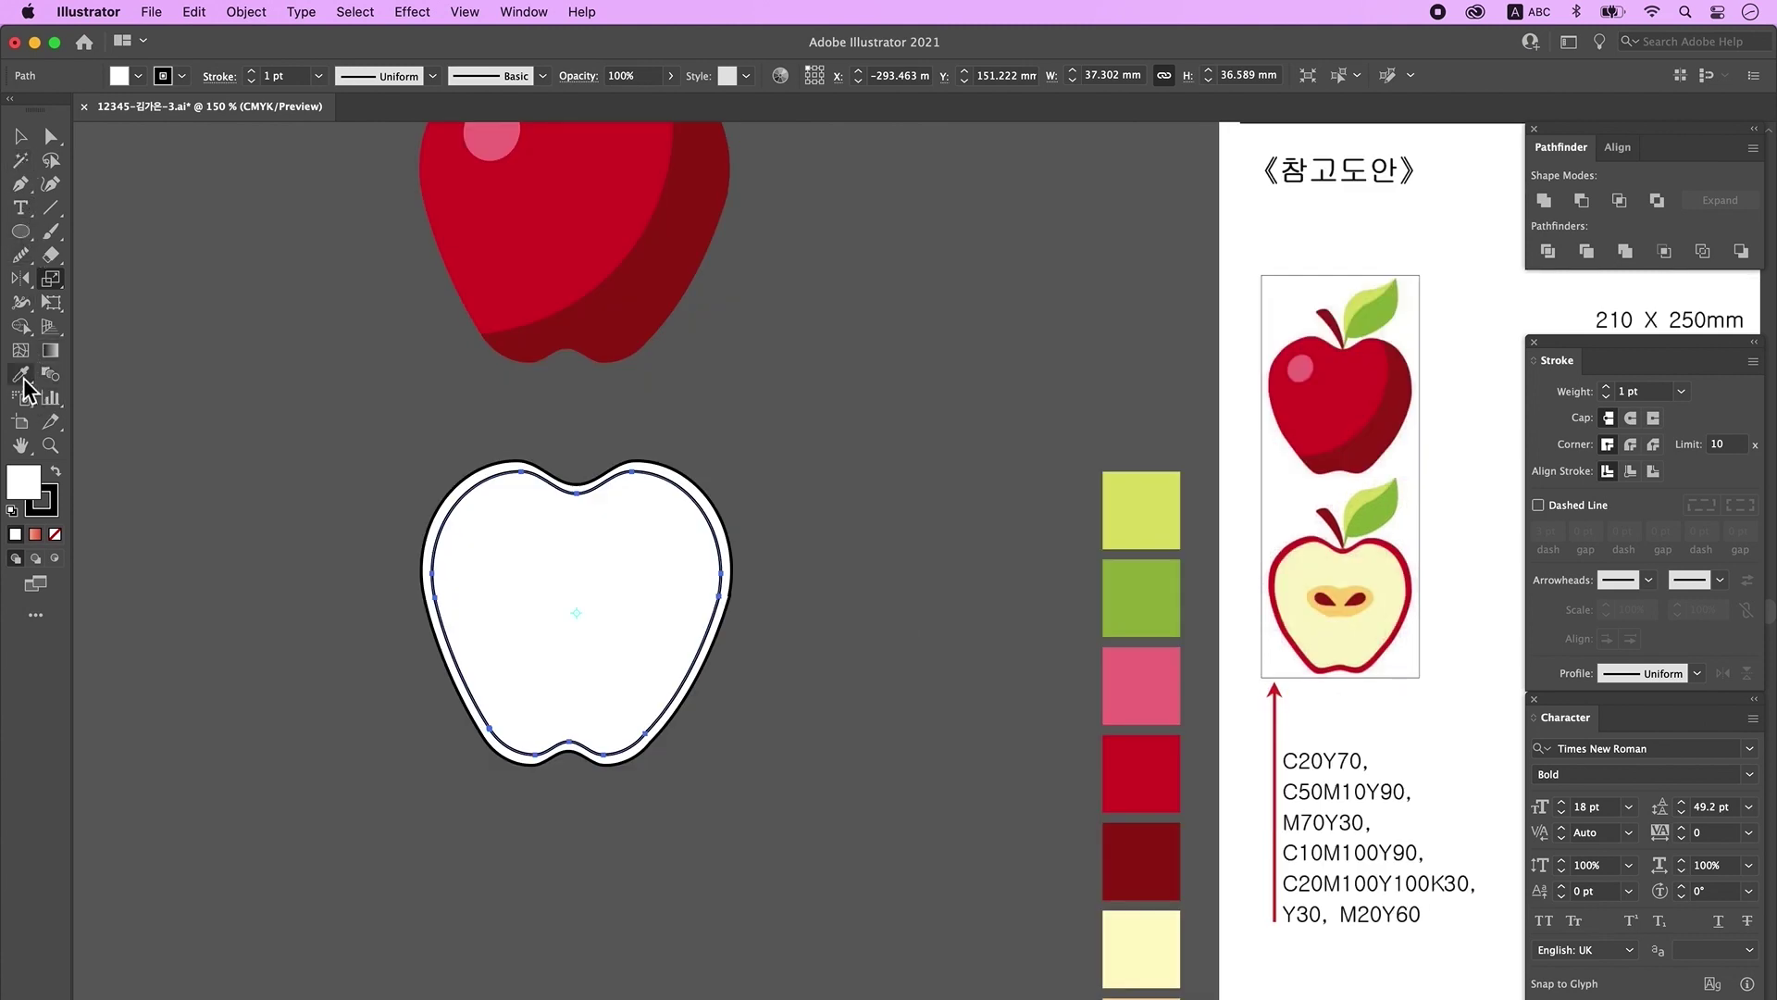
Step: Colour the inner apple shape with the pale yellow swatch and the outer shape with the bright red swatch
{"action": "left_click", "coordinate": [1140, 958]}
{"action": "left_click", "coordinate": [727, 565], "text": "super"}
{"action": "left_click", "coordinate": [1141, 773]}
{"action": "key", "text": "v"}
{"action": "left_click", "coordinate": [819, 518]}
{"action": "scroll", "coordinate": [923, 878], "scroll_direction": "up", "scroll_amount": 3}
{"action": "scroll", "coordinate": [923, 877], "scroll_direction": "left", "scroll_amount": 1}
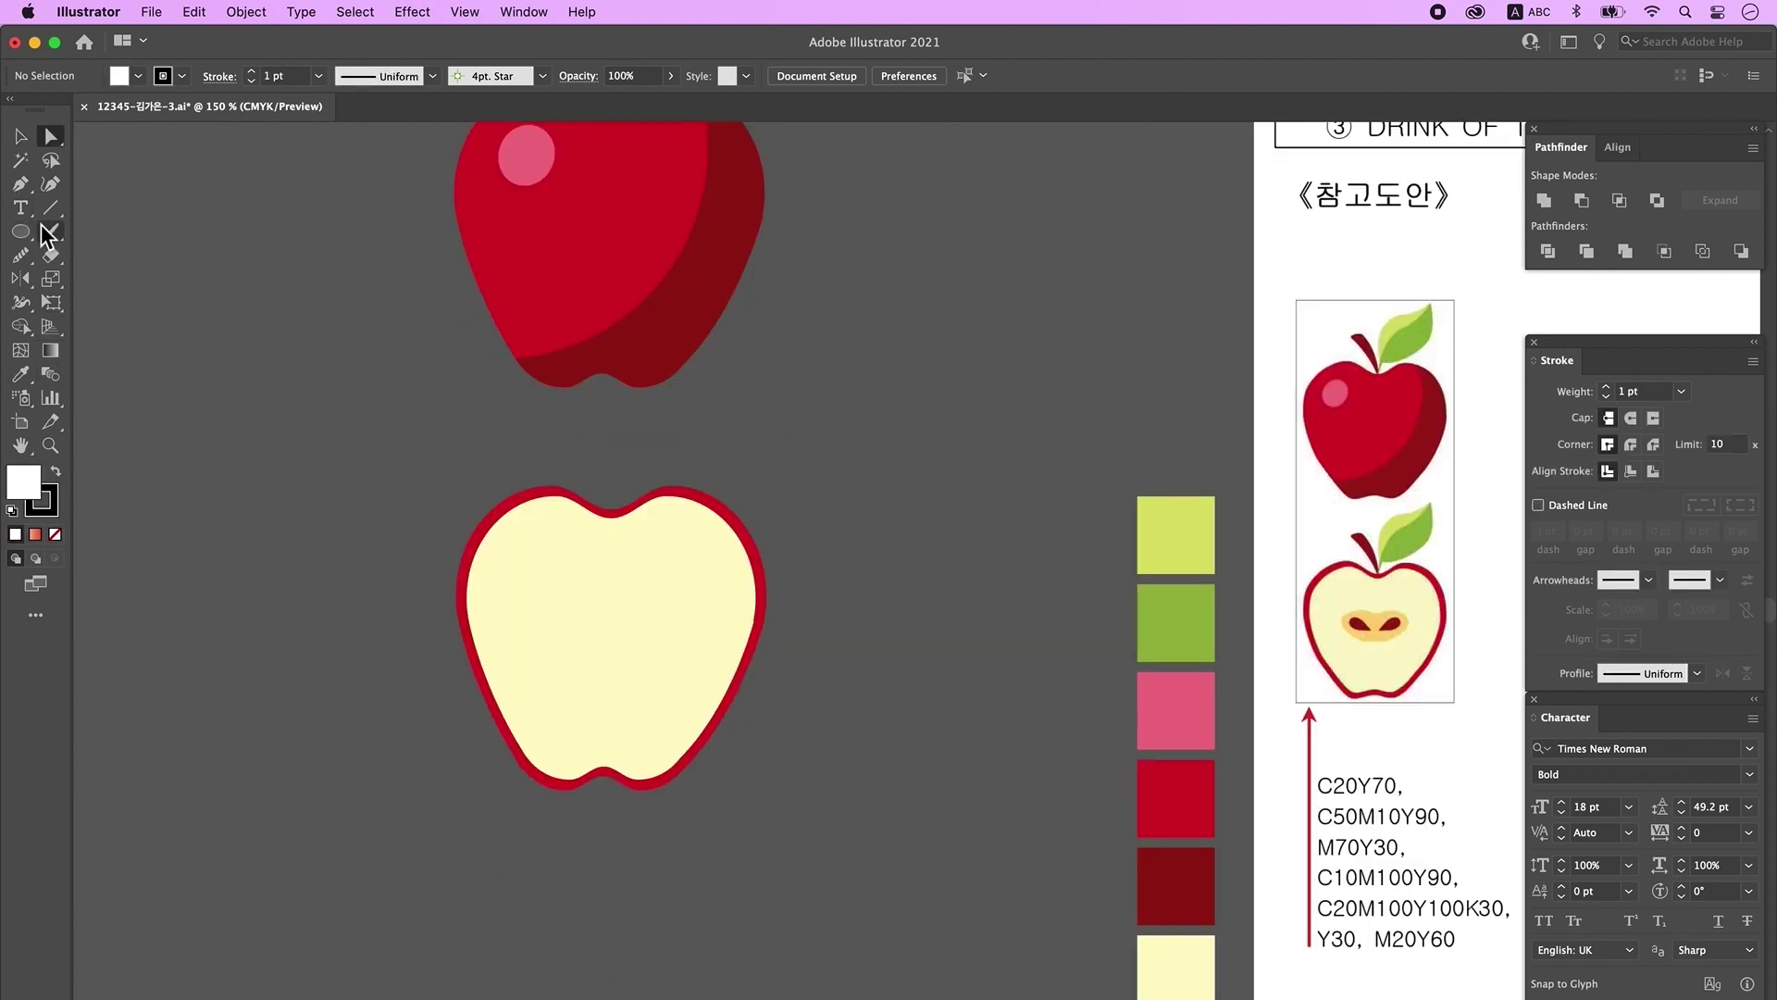
Step: Draw an ellipse beside the halved apple as the base for its core
{"action": "left_click_drag", "start_coordinate": [15, 233], "coordinate": [84, 278]}
{"action": "left_click_drag", "start_coordinate": [247, 609], "coordinate": [309, 671]}
{"action": "key", "text": "ctrl+z"}
{"action": "mouse_move", "coordinate": [251, 599]}
{"action": "left_mouse_down"}
{"action": "mouse_move", "coordinate": [349, 706]}
{"action": "mouse_move", "coordinate": [322, 705]}
{"action": "mouse_move", "coordinate": [374, 700]}
{"action": "left_mouse_up"}
Step: Tilt the ellipse and arrange it with a mirrored copy so the two overlap in a V shape
{"action": "left_click", "coordinate": [21, 136]}
{"action": "left_click_drag", "start_coordinate": [310, 648], "coordinate": [385, 648]}
{"action": "left_click_drag", "start_coordinate": [404, 714], "coordinate": [317, 712]}
{"action": "left_click", "coordinate": [276, 640]}
{"action": "left_click_drag", "start_coordinate": [372, 646], "coordinate": [355, 646]}
{"action": "scroll", "coordinate": [380, 695], "scroll_direction": "left", "scroll_amount": 4}
{"action": "left_click", "coordinate": [451, 659], "text": "shift"}
{"action": "left_click_drag", "start_coordinate": [492, 722], "coordinate": [492, 698]}
{"action": "scroll", "coordinate": [446, 749], "scroll_direction": "right", "scroll_amount": 3}
{"action": "left_click", "coordinate": [438, 742]}
{"action": "left_click_drag", "start_coordinate": [386, 647], "coordinate": [394, 647]}
{"action": "left_click", "coordinate": [324, 560]}
Step: Add a small rounded rectangle across the bottom of the ellipse pair and unite the three shapes
{"action": "left_click_drag", "start_coordinate": [20, 234], "coordinate": [84, 255]}
{"action": "left_click_drag", "start_coordinate": [313, 658], "coordinate": [363, 683]}
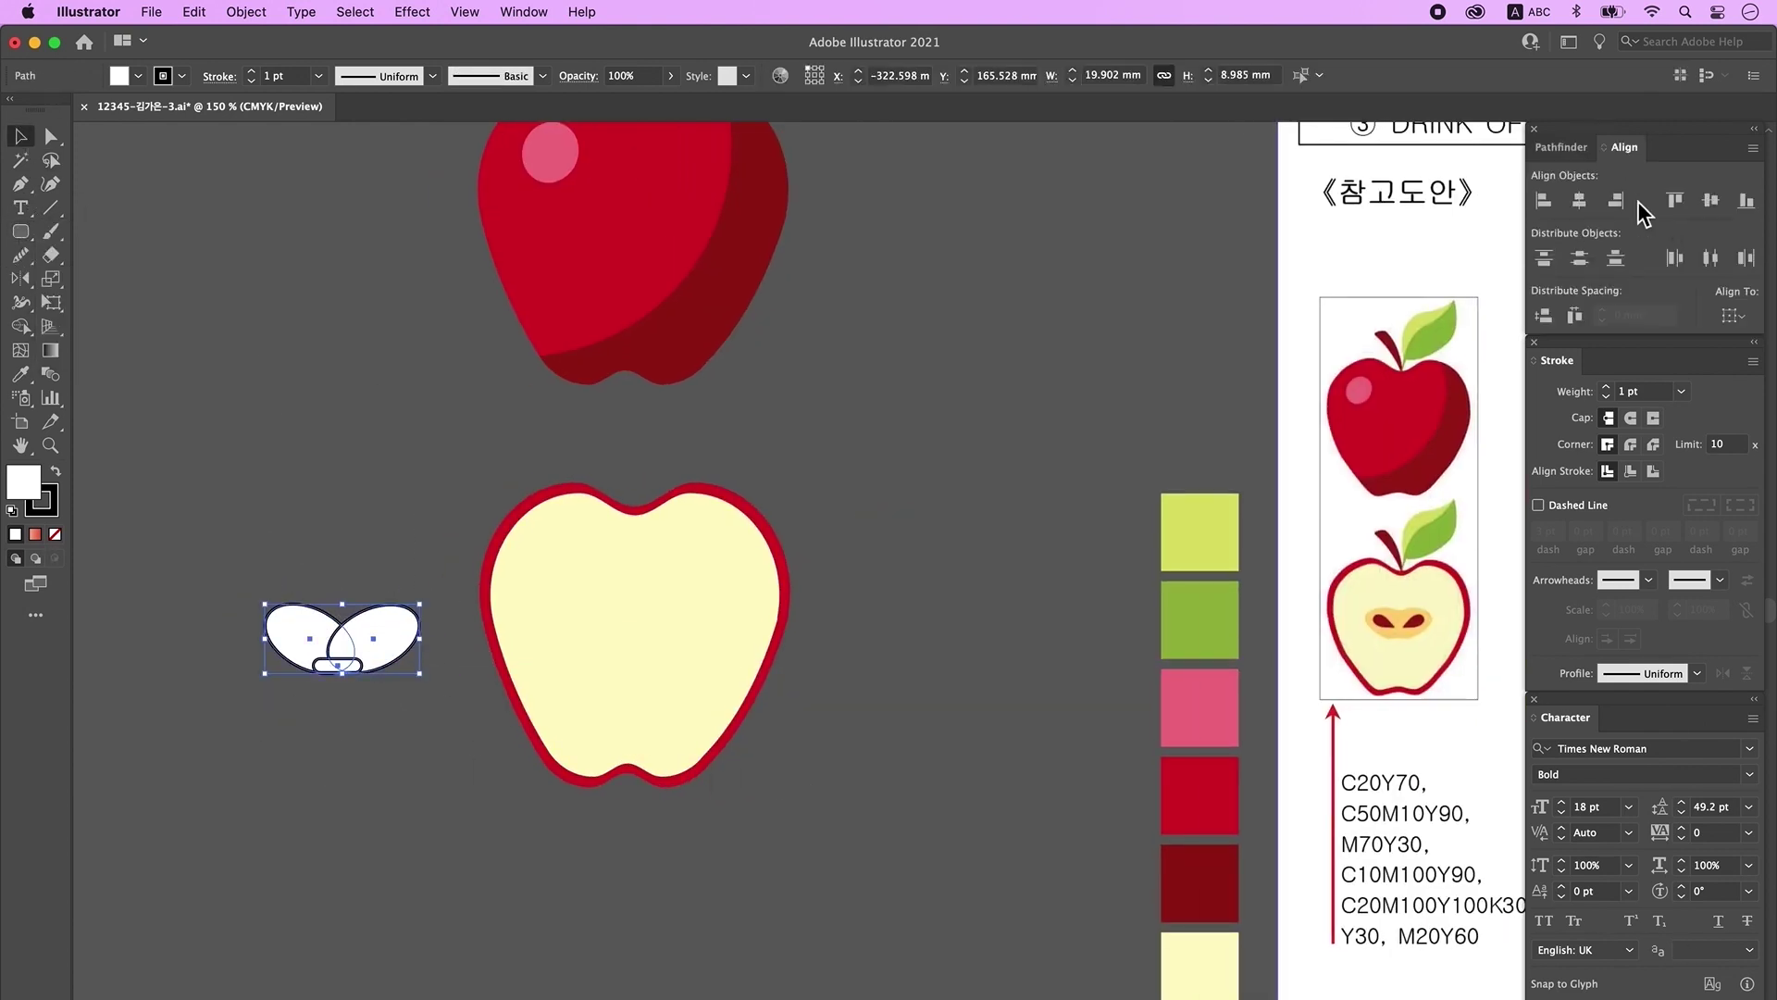
{"action": "left_click", "coordinate": [1543, 199]}
Step: Smooth the united core shape's upper notch and lower edge into soft curves
{"action": "key", "text": "a"}
{"action": "left_click", "coordinate": [361, 663]}
{"action": "left_click", "coordinate": [366, 628]}
{"action": "key", "text": "n"}
{"action": "left_click_drag", "start_coordinate": [315, 607], "coordinate": [407, 618]}
{"action": "key", "text": "a"}
{"action": "key", "text": "cmd+z"}
Step: Move the core shape to the centre of the halved apple and fill it with the light orange swatch
{"action": "left_click_drag", "start_coordinate": [389, 639], "coordinate": [676, 635]}
{"action": "key", "text": "i"}
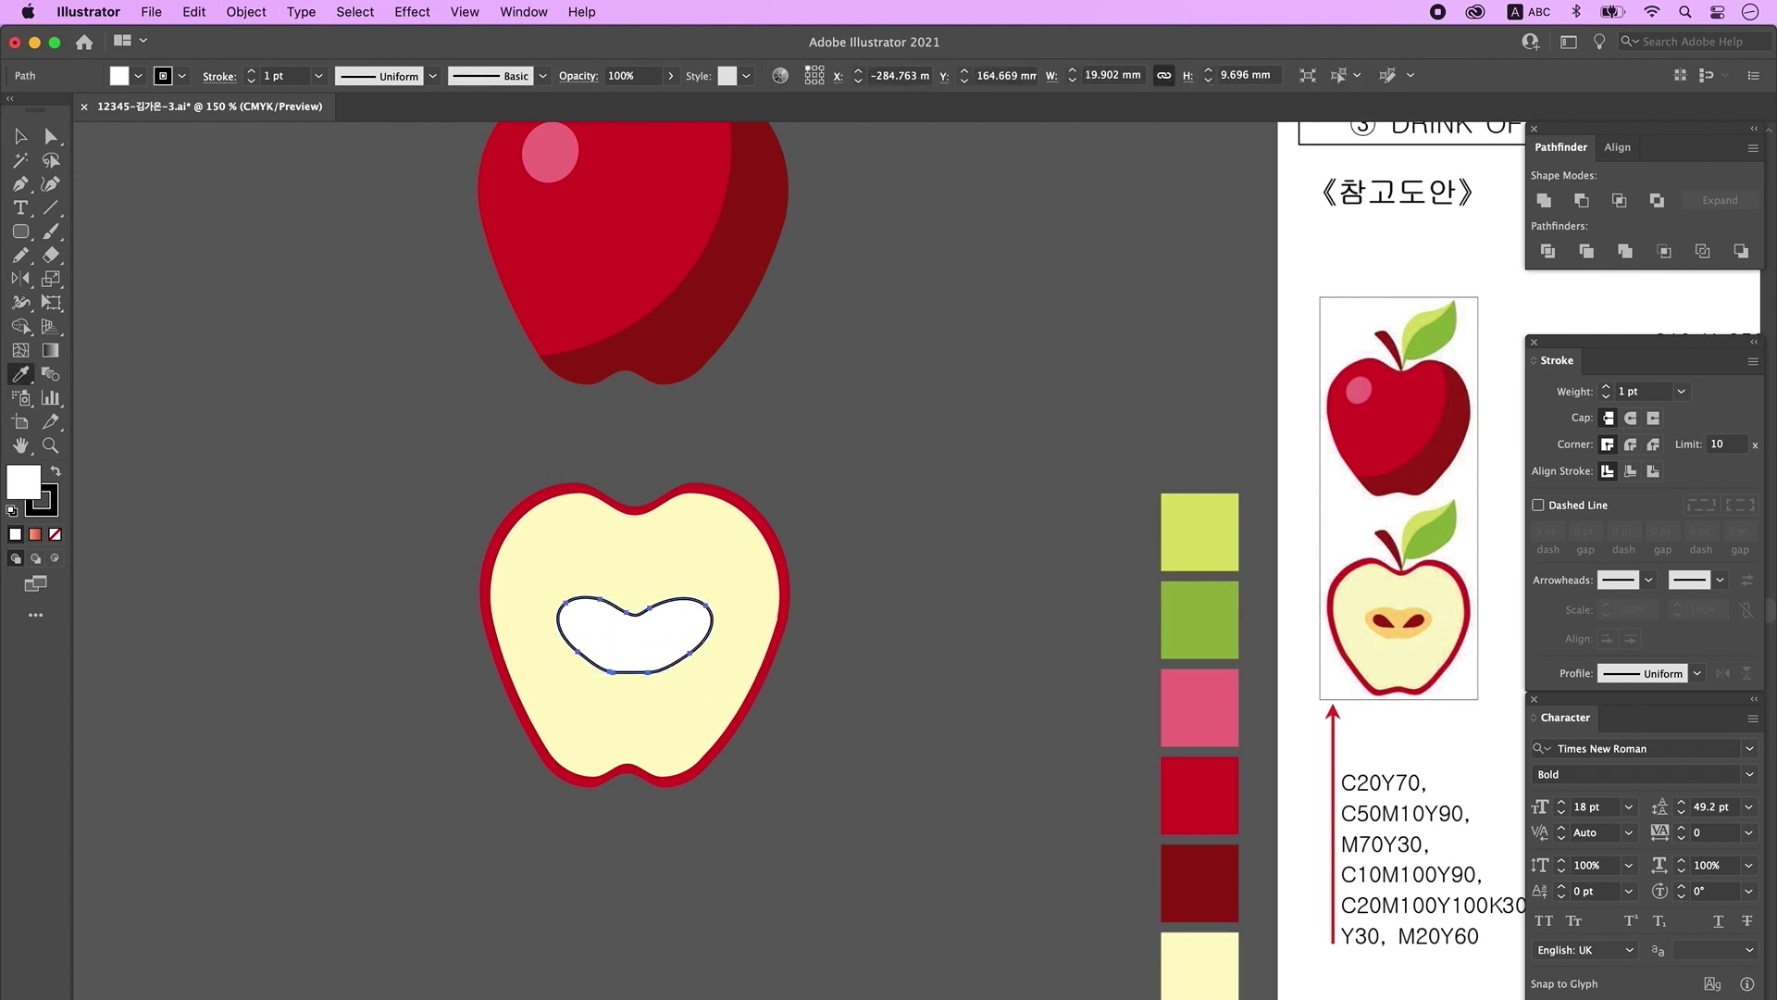
{"action": "left_click", "coordinate": [1200, 999]}
{"action": "left_click", "coordinate": [19, 135]}
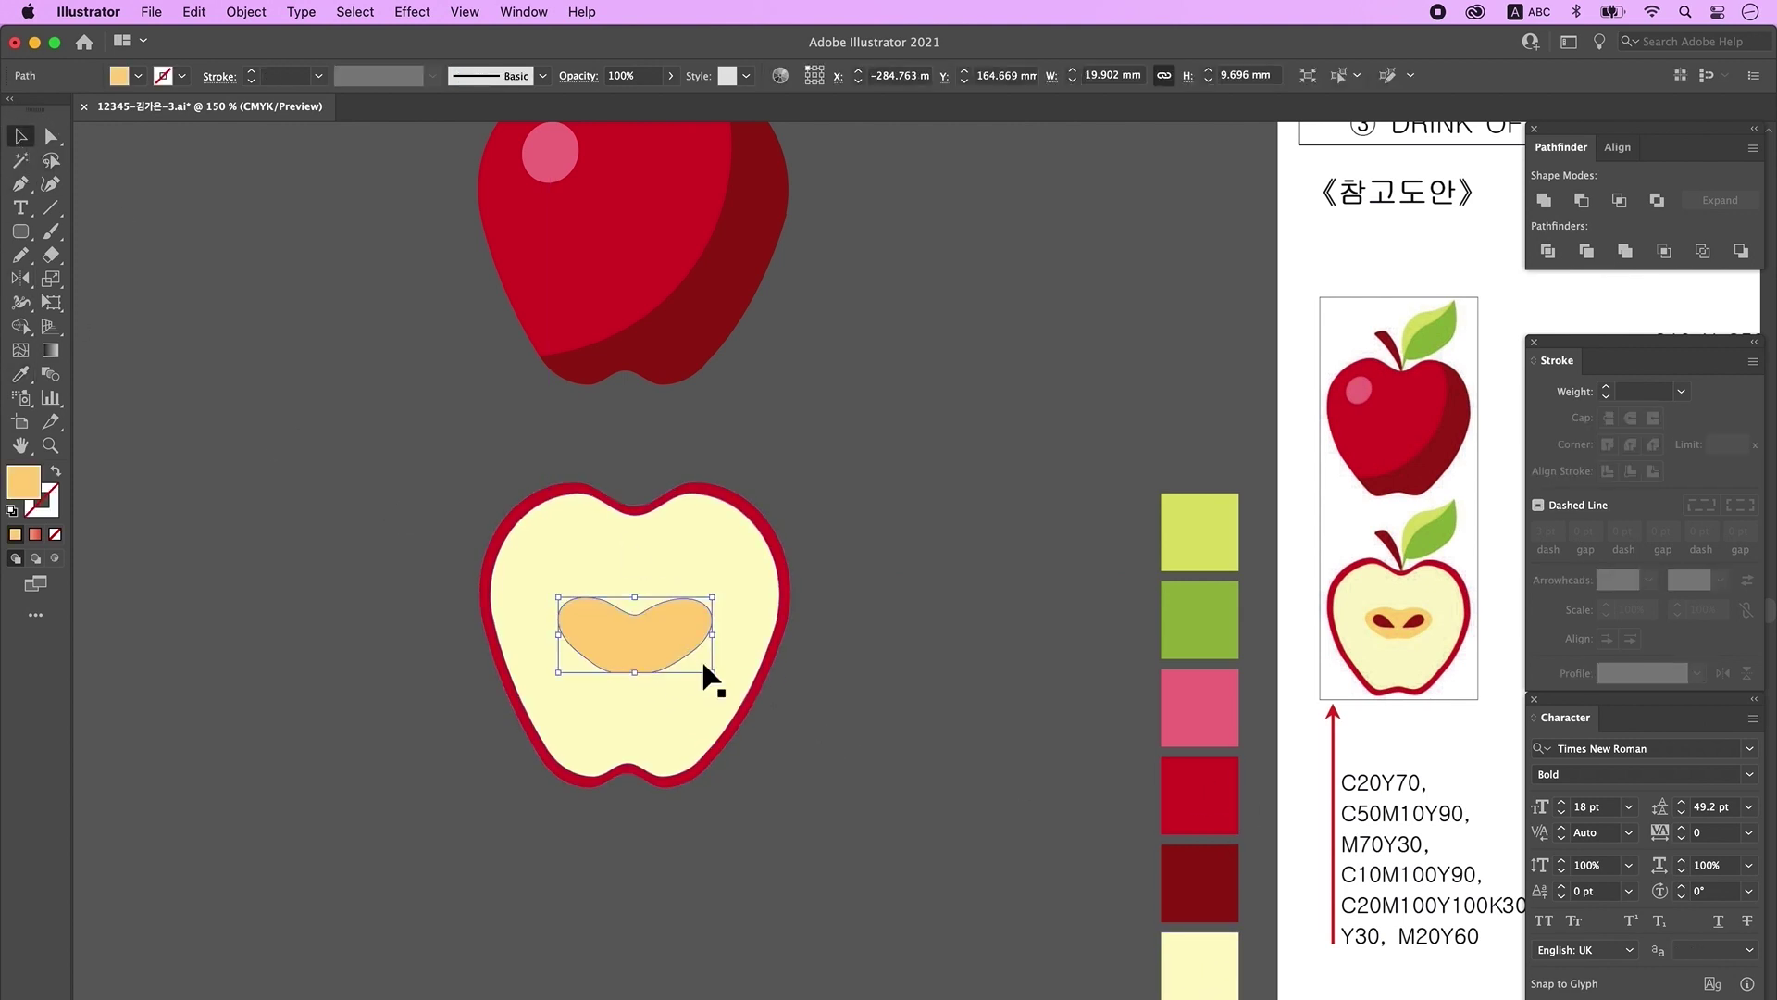
{"action": "left_click", "coordinate": [897, 718]}
Step: Draw a small circle beside the halved apple and pull its lowest anchor down into a sharp corner to form a seed
{"action": "left_click_drag", "start_coordinate": [21, 231], "coordinate": [92, 277]}
{"action": "key", "text": "d"}
{"action": "mouse_move", "coordinate": [905, 501]}
{"action": "left_mouse_down"}
{"action": "mouse_move", "coordinate": [982, 569]}
{"action": "mouse_move", "coordinate": [968, 561]}
{"action": "left_mouse_up"}
{"action": "key", "text": "a"}
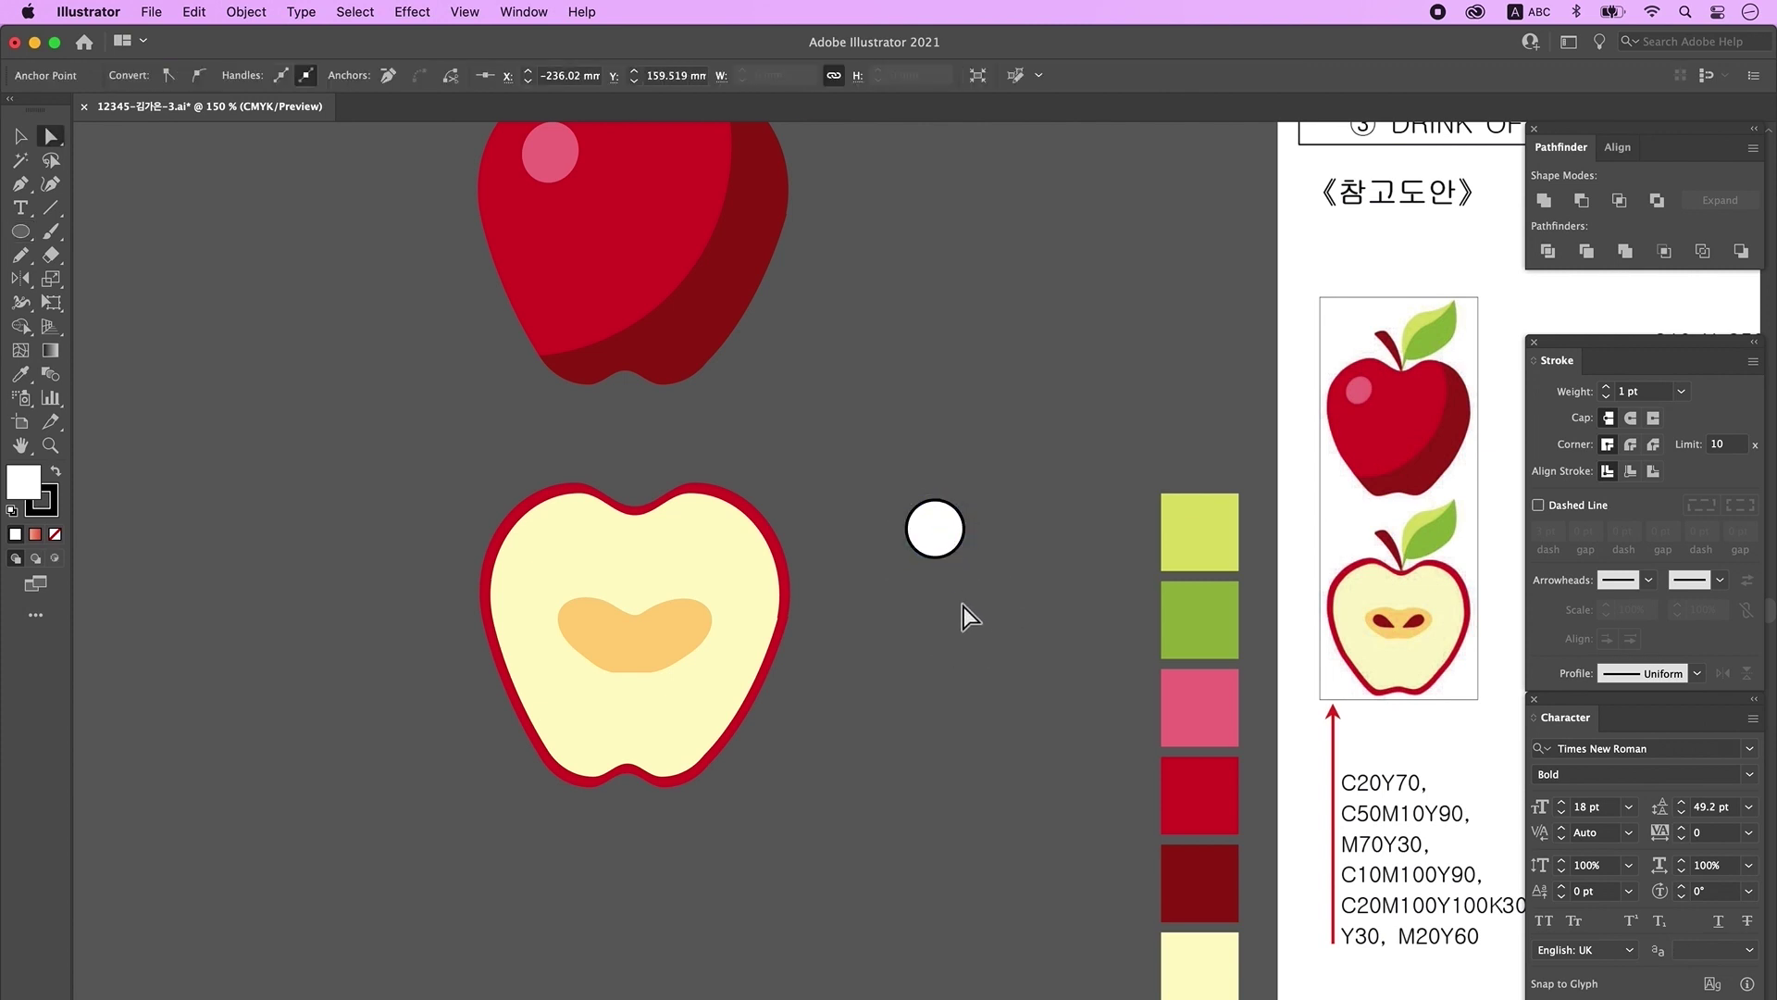
{"action": "left_click", "coordinate": [965, 602]}
{"action": "left_click", "coordinate": [925, 552]}
{"action": "left_click_drag", "start_coordinate": [937, 557], "coordinate": [937, 580]}
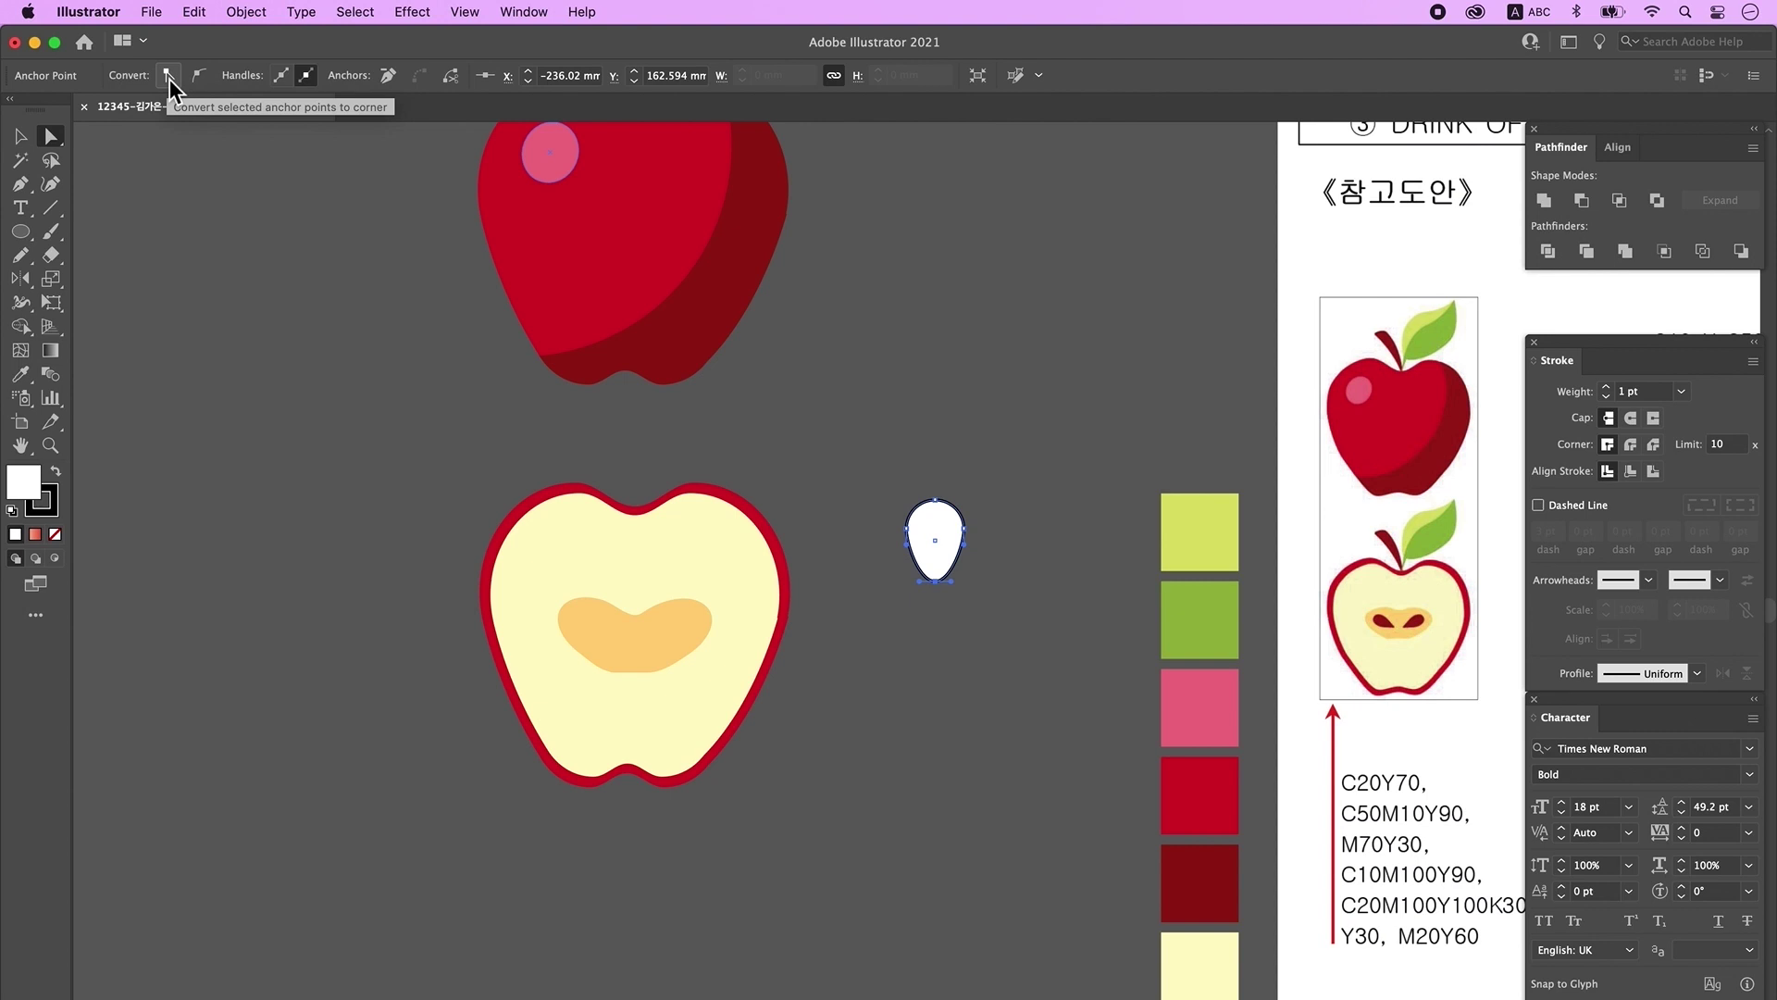
{"action": "left_click", "coordinate": [170, 79]}
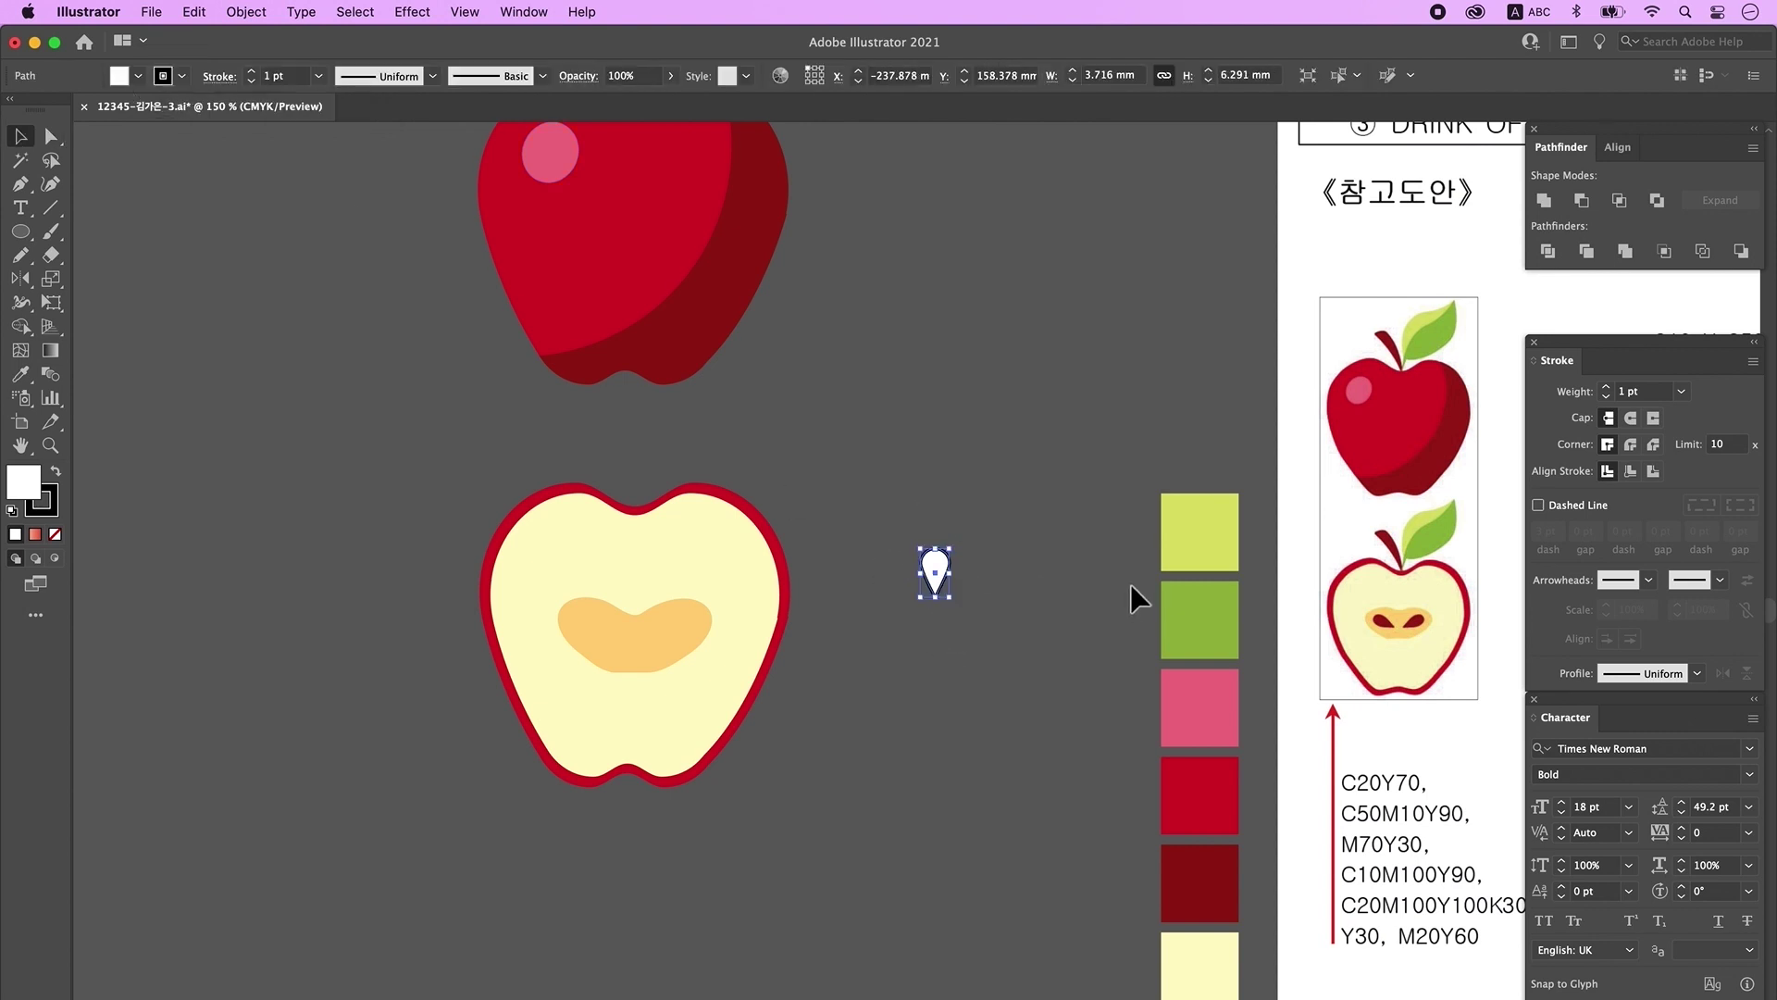
Step: Colour the seed dark red and place it with a mirrored copy, both tilted, on the apple core
{"action": "key", "text": "i"}
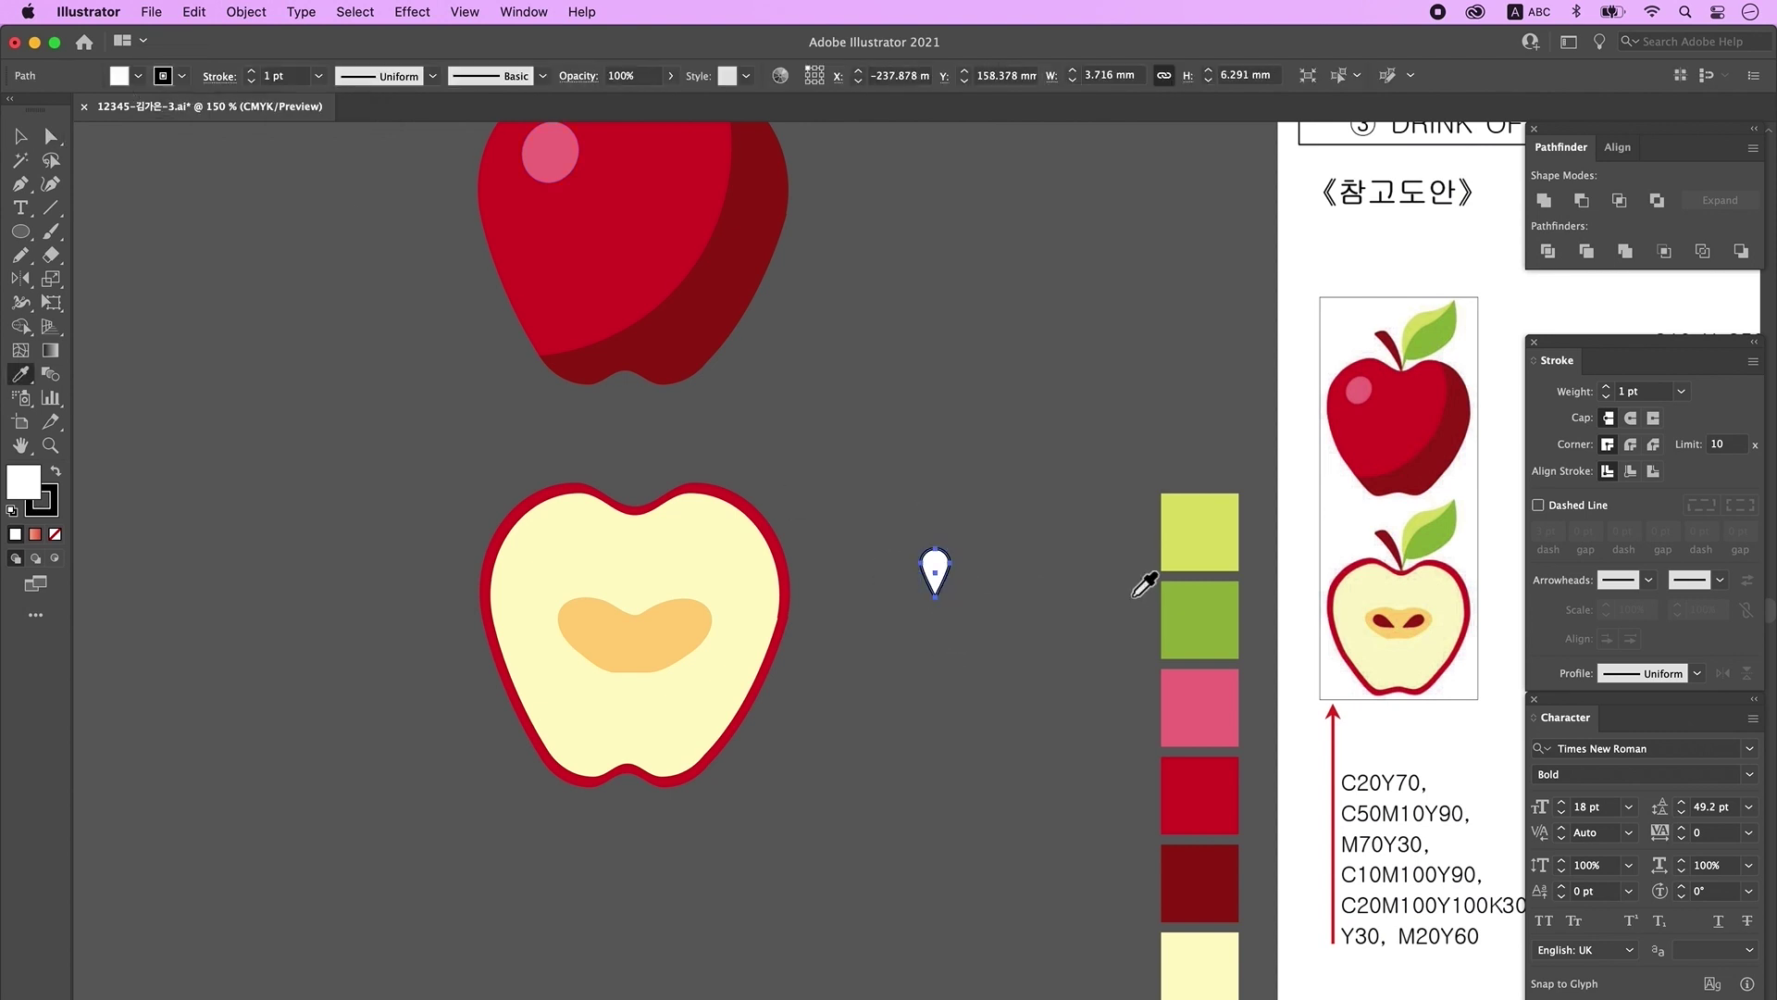
{"action": "left_click", "coordinate": [1232, 886]}
{"action": "key", "text": "v"}
{"action": "left_click_drag", "start_coordinate": [936, 568], "coordinate": [604, 635]}
{"action": "left_click_drag", "start_coordinate": [604, 635], "coordinate": [639, 677]}
{"action": "left_click_drag", "start_coordinate": [659, 639], "coordinate": [660, 633]}
{"action": "left_click", "coordinate": [694, 629], "text": "shift"}
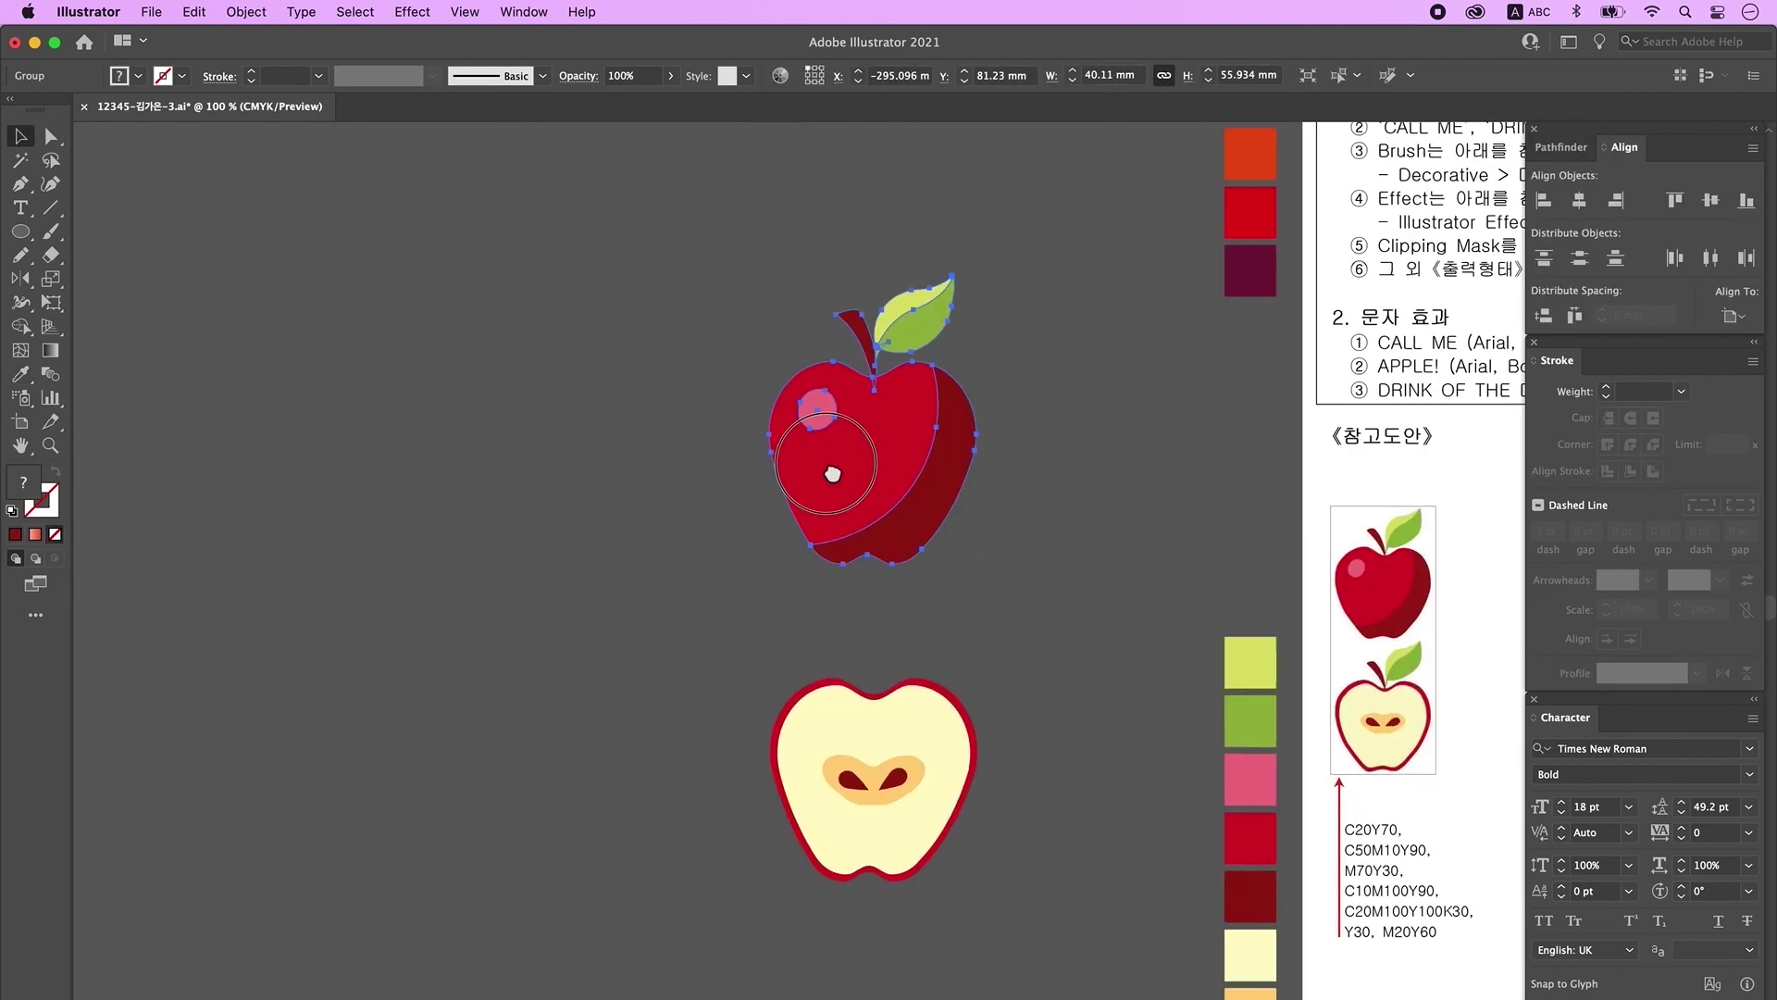
Step: Duplicate the red apple, ungroup it, delete all but the stem and leaf, and place these on the halved apple
{"action": "left_click_drag", "start_coordinate": [832, 475], "coordinate": [455, 475]}
{"action": "key", "text": "super+shift+g"}
{"action": "left_click", "coordinate": [587, 626]}
{"action": "mouse_move", "coordinate": [605, 302]}
{"action": "left_mouse_down"}
{"action": "mouse_move", "coordinate": [481, 335]}
{"action": "mouse_move", "coordinate": [473, 738]}
{"action": "left_mouse_up"}
{"action": "left_click_drag", "start_coordinate": [622, 592], "coordinate": [379, 416]}
{"action": "key", "text": "Delete"}
{"action": "left_click_drag", "start_coordinate": [379, 694], "coordinate": [561, 770]}
{"action": "left_click_drag", "start_coordinate": [519, 707], "coordinate": [919, 629]}
{"action": "left_click", "coordinate": [1047, 765]}
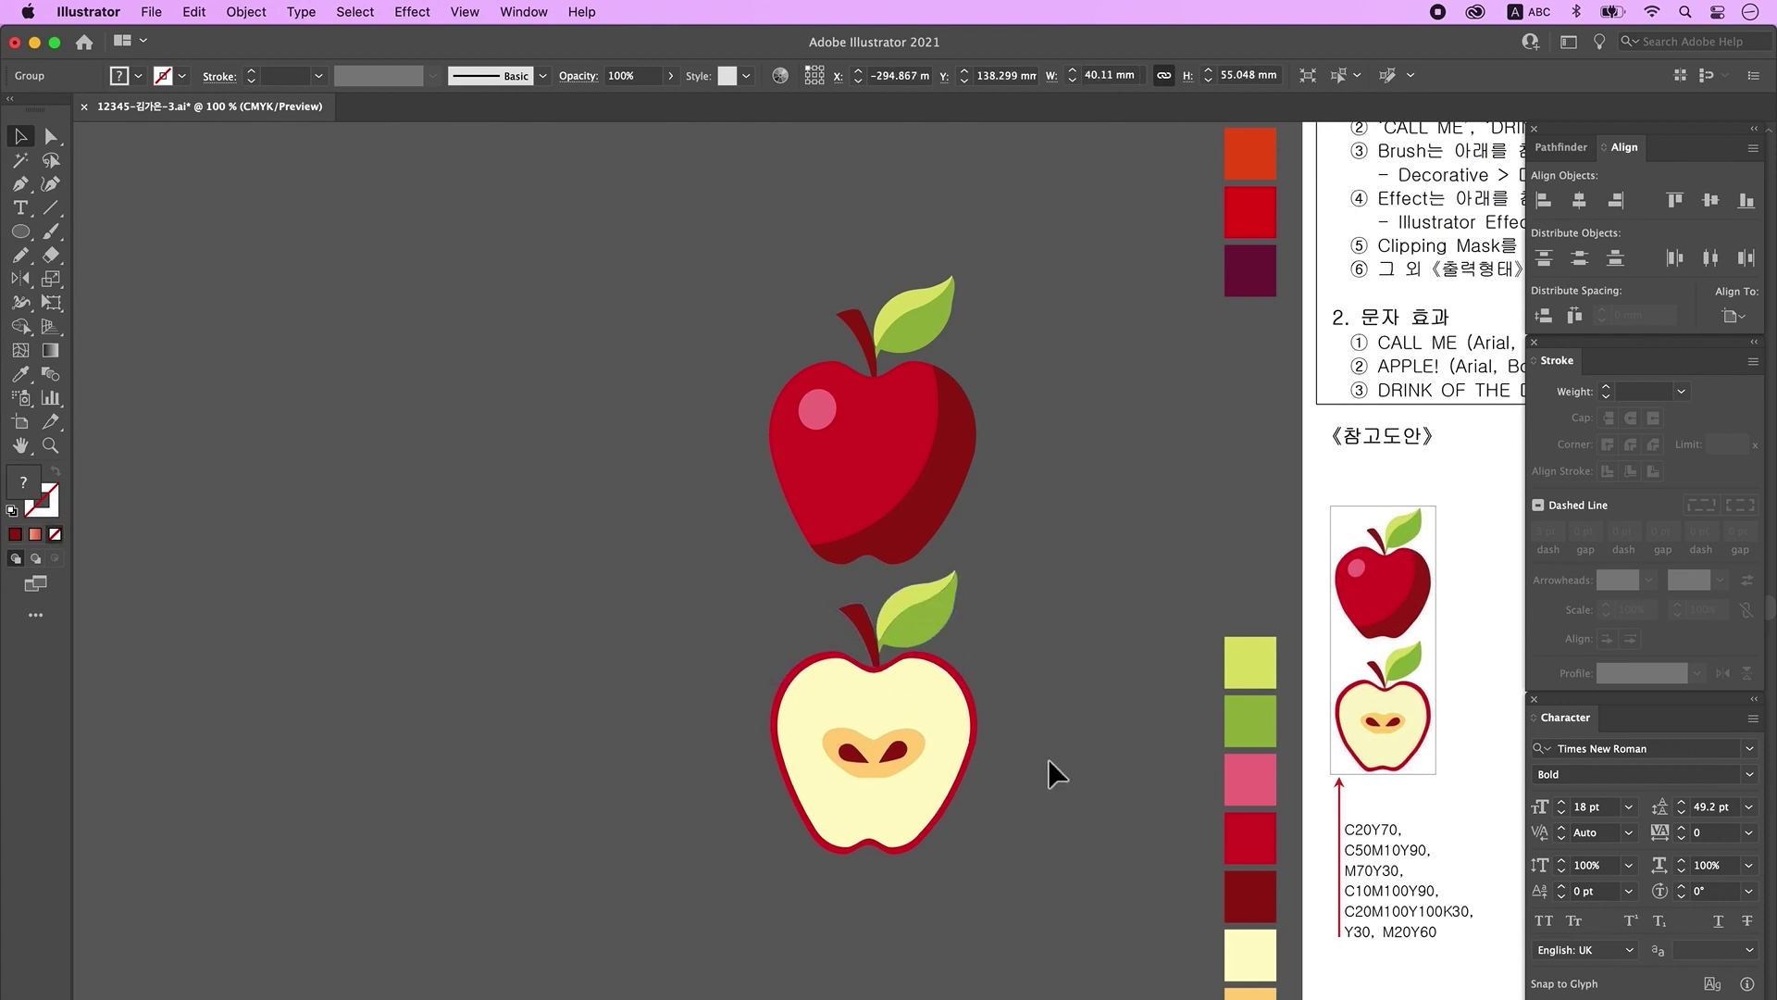
Step: Select the red apple and the halved apple below it and group them
{"action": "left_click", "coordinate": [1071, 750], "text": "alt+super"}
{"action": "left_click_drag", "start_coordinate": [919, 771], "coordinate": [628, 857]}
{"action": "right_click", "coordinate": [440, 473]}
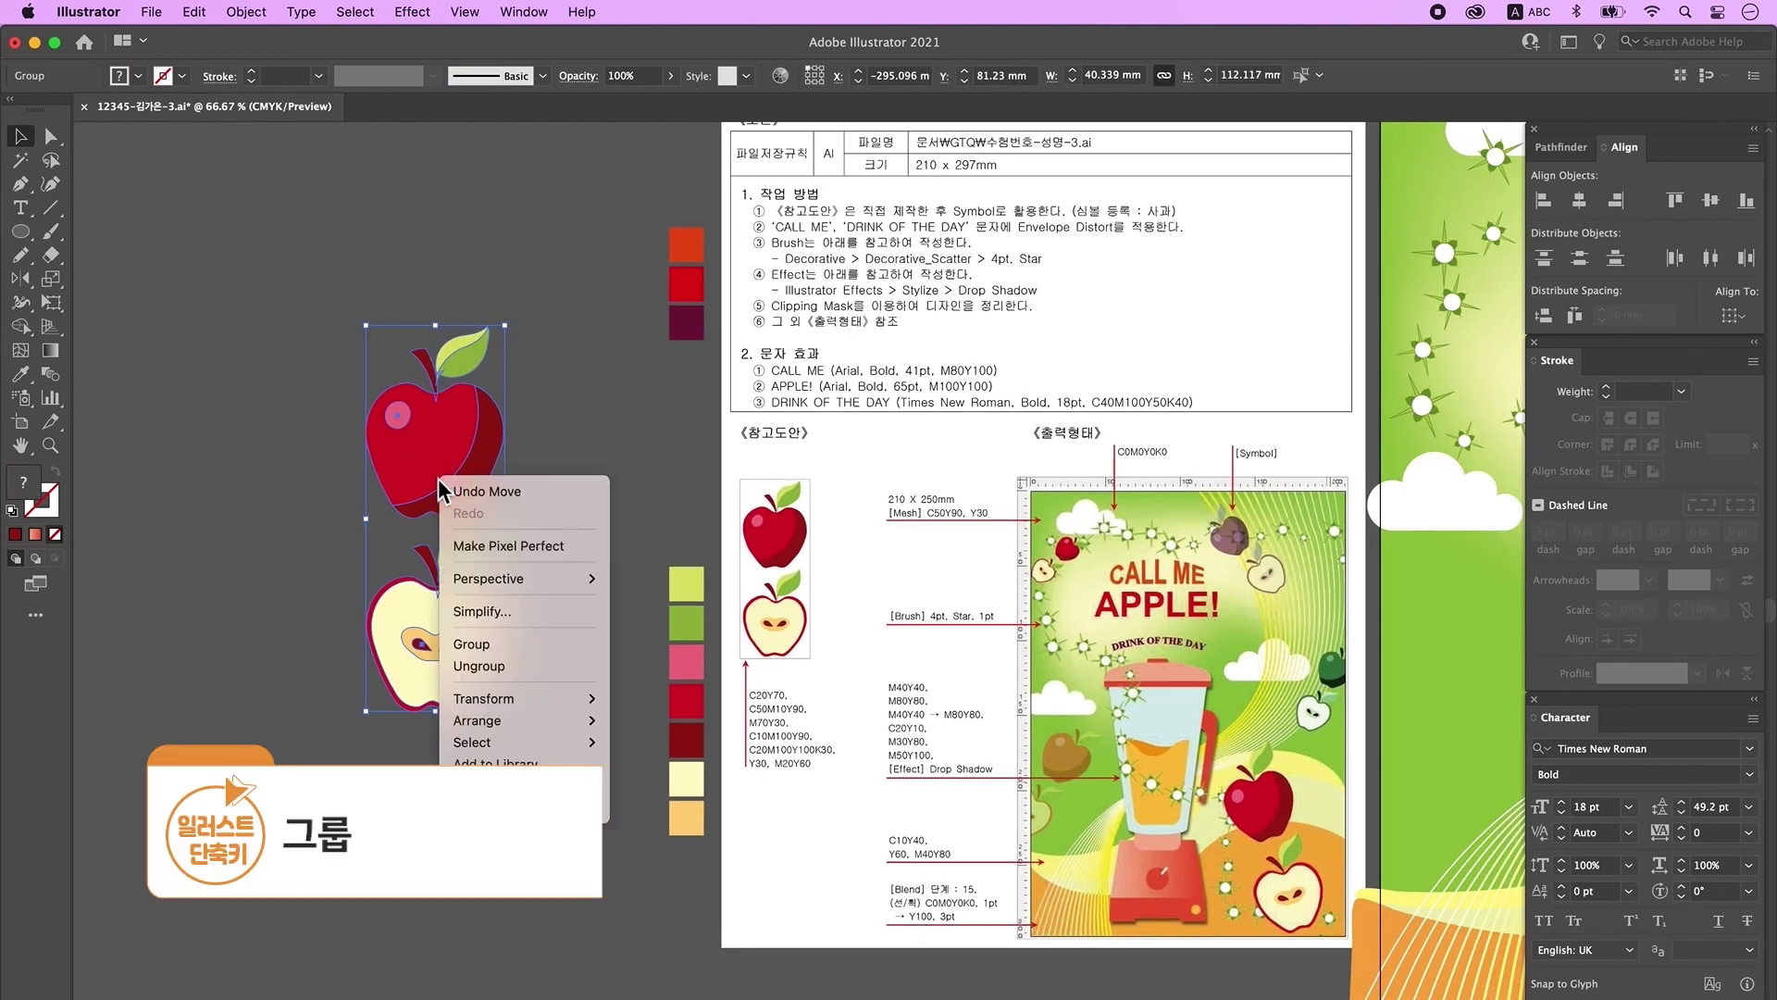
{"action": "left_click", "coordinate": [471, 645]}
Step: Try the apple group beside the blender to compare its size with the reference, and return it to the pasteboard
{"action": "left_click", "coordinate": [838, 817]}
{"action": "left_click", "coordinate": [908, 798], "text": "alt+super"}
{"action": "left_click_drag", "start_coordinate": [201, 538], "coordinate": [1326, 786]}
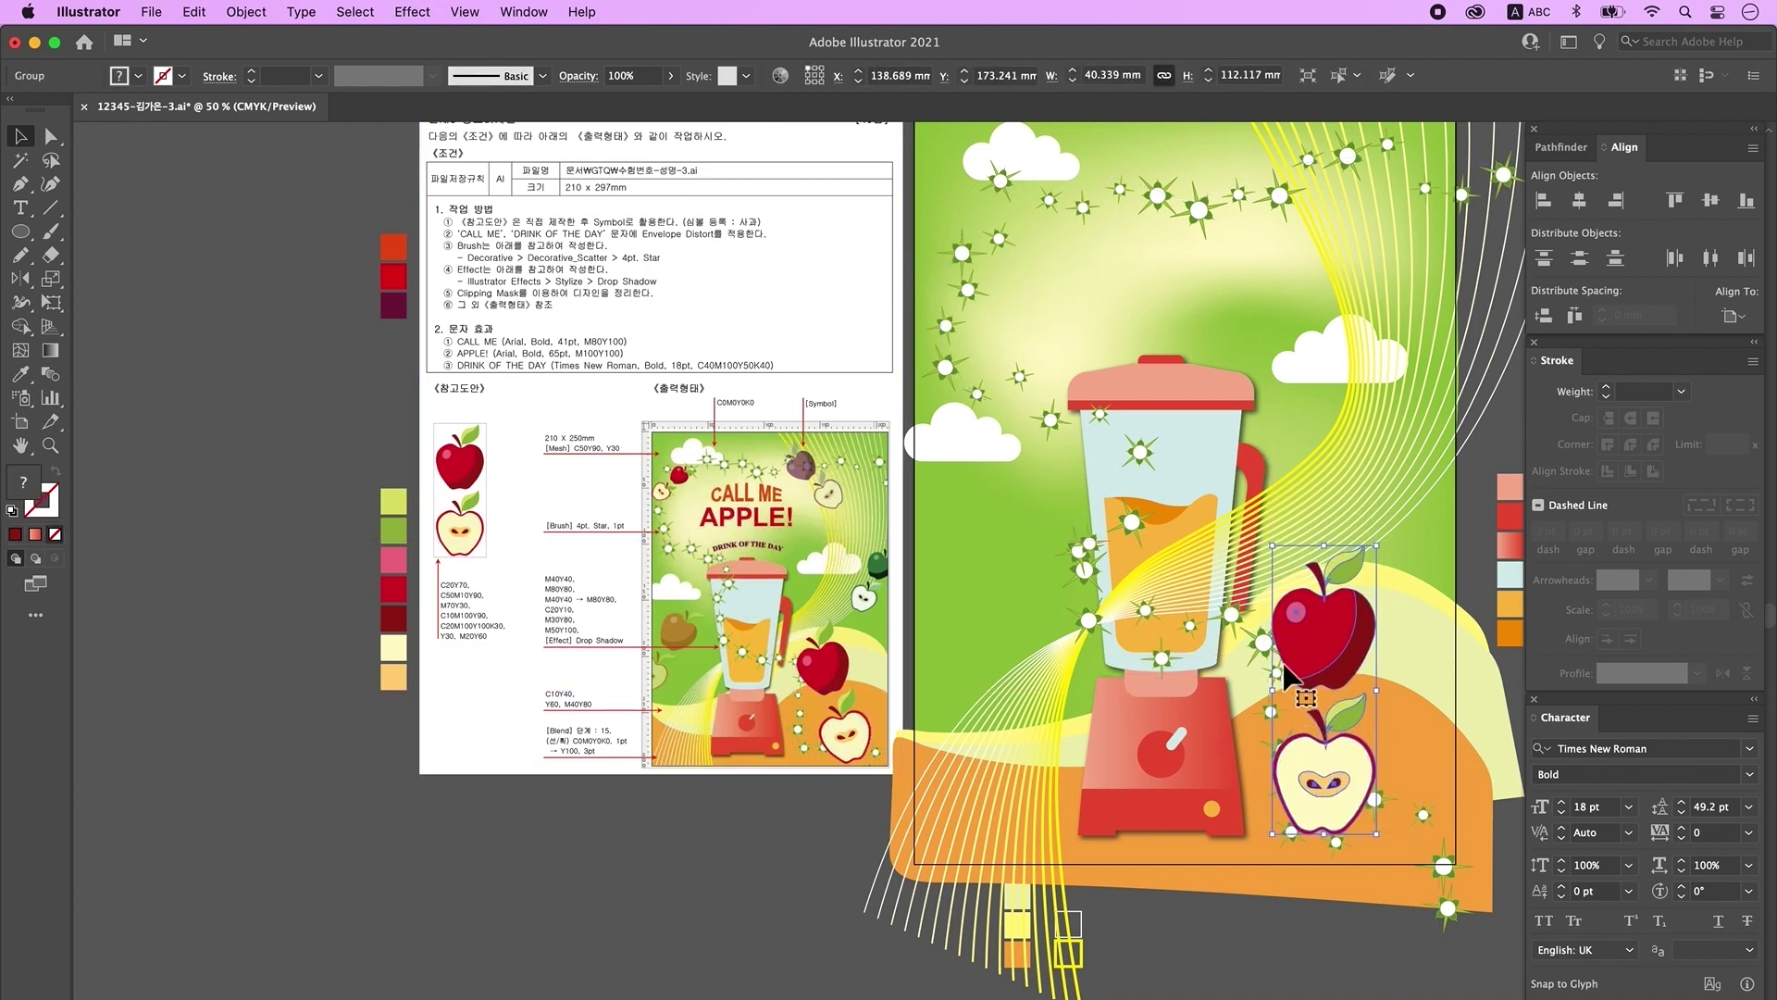
{"action": "scroll", "coordinate": [1328, 766], "scroll_direction": "right", "scroll_amount": 3}
{"action": "scroll", "coordinate": [1328, 766], "scroll_direction": "up", "scroll_amount": 1}
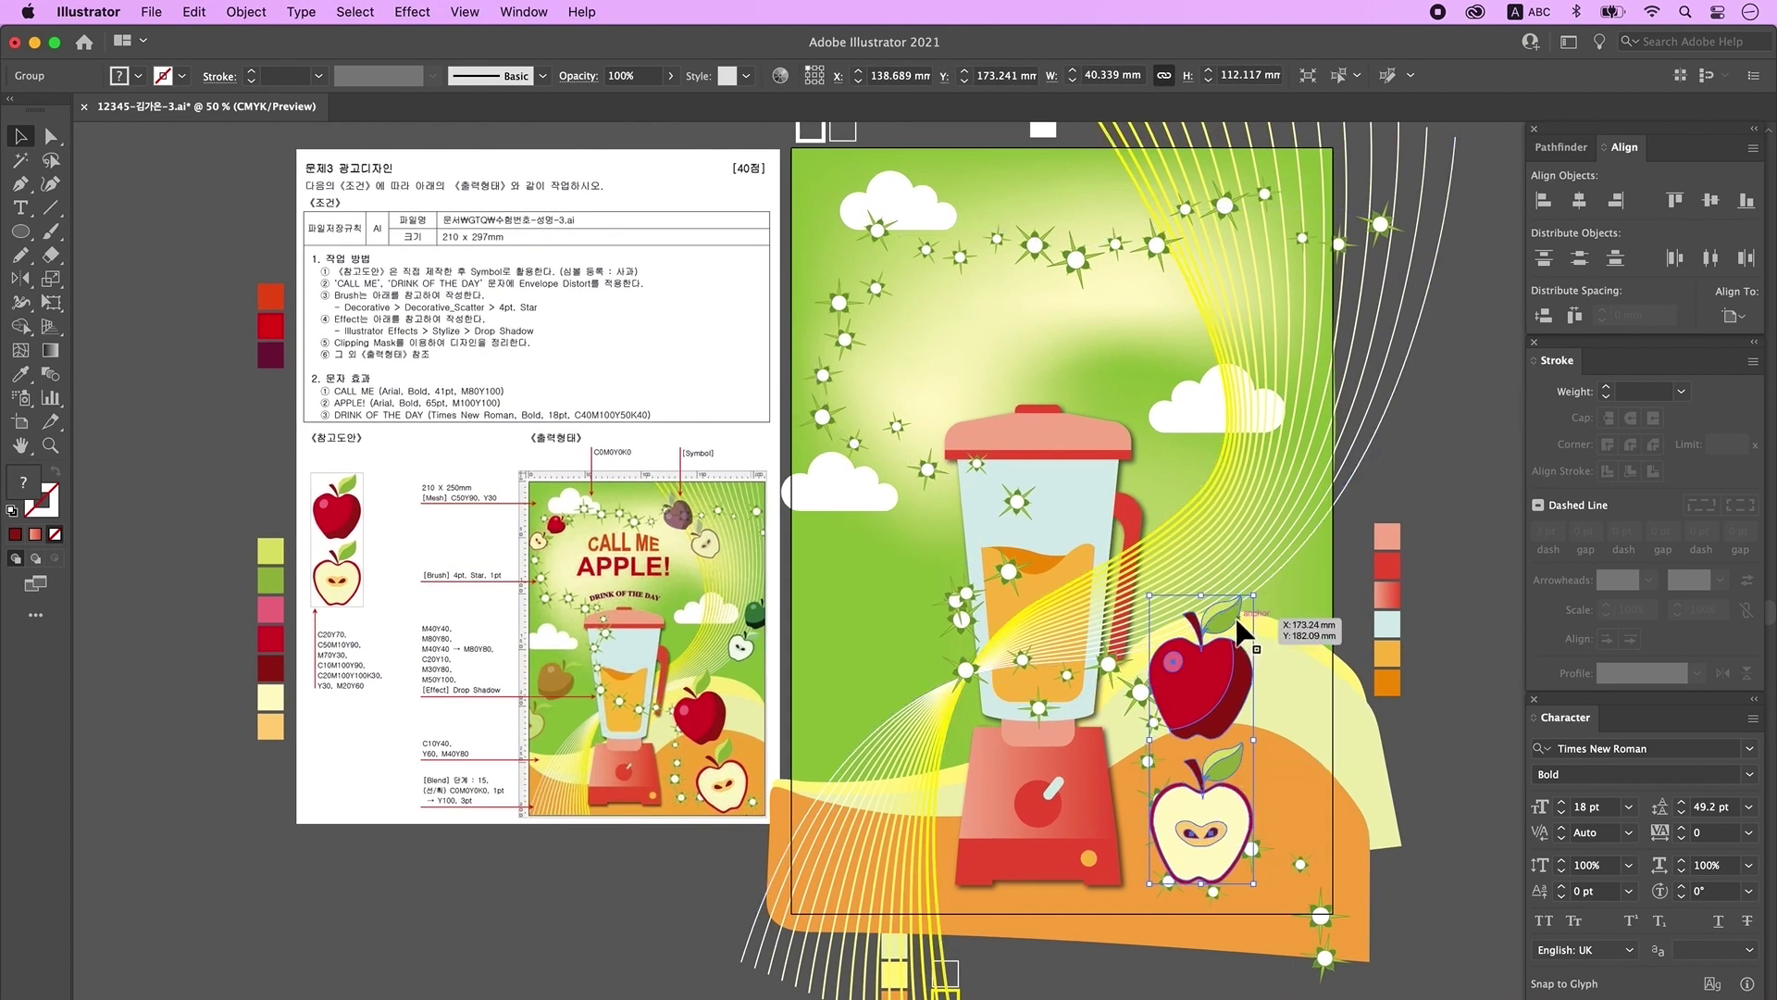
{"action": "scroll", "coordinate": [1215, 738], "scroll_direction": "left", "scroll_amount": 3}
{"action": "scroll", "coordinate": [1215, 738], "scroll_direction": "down", "scroll_amount": 1}
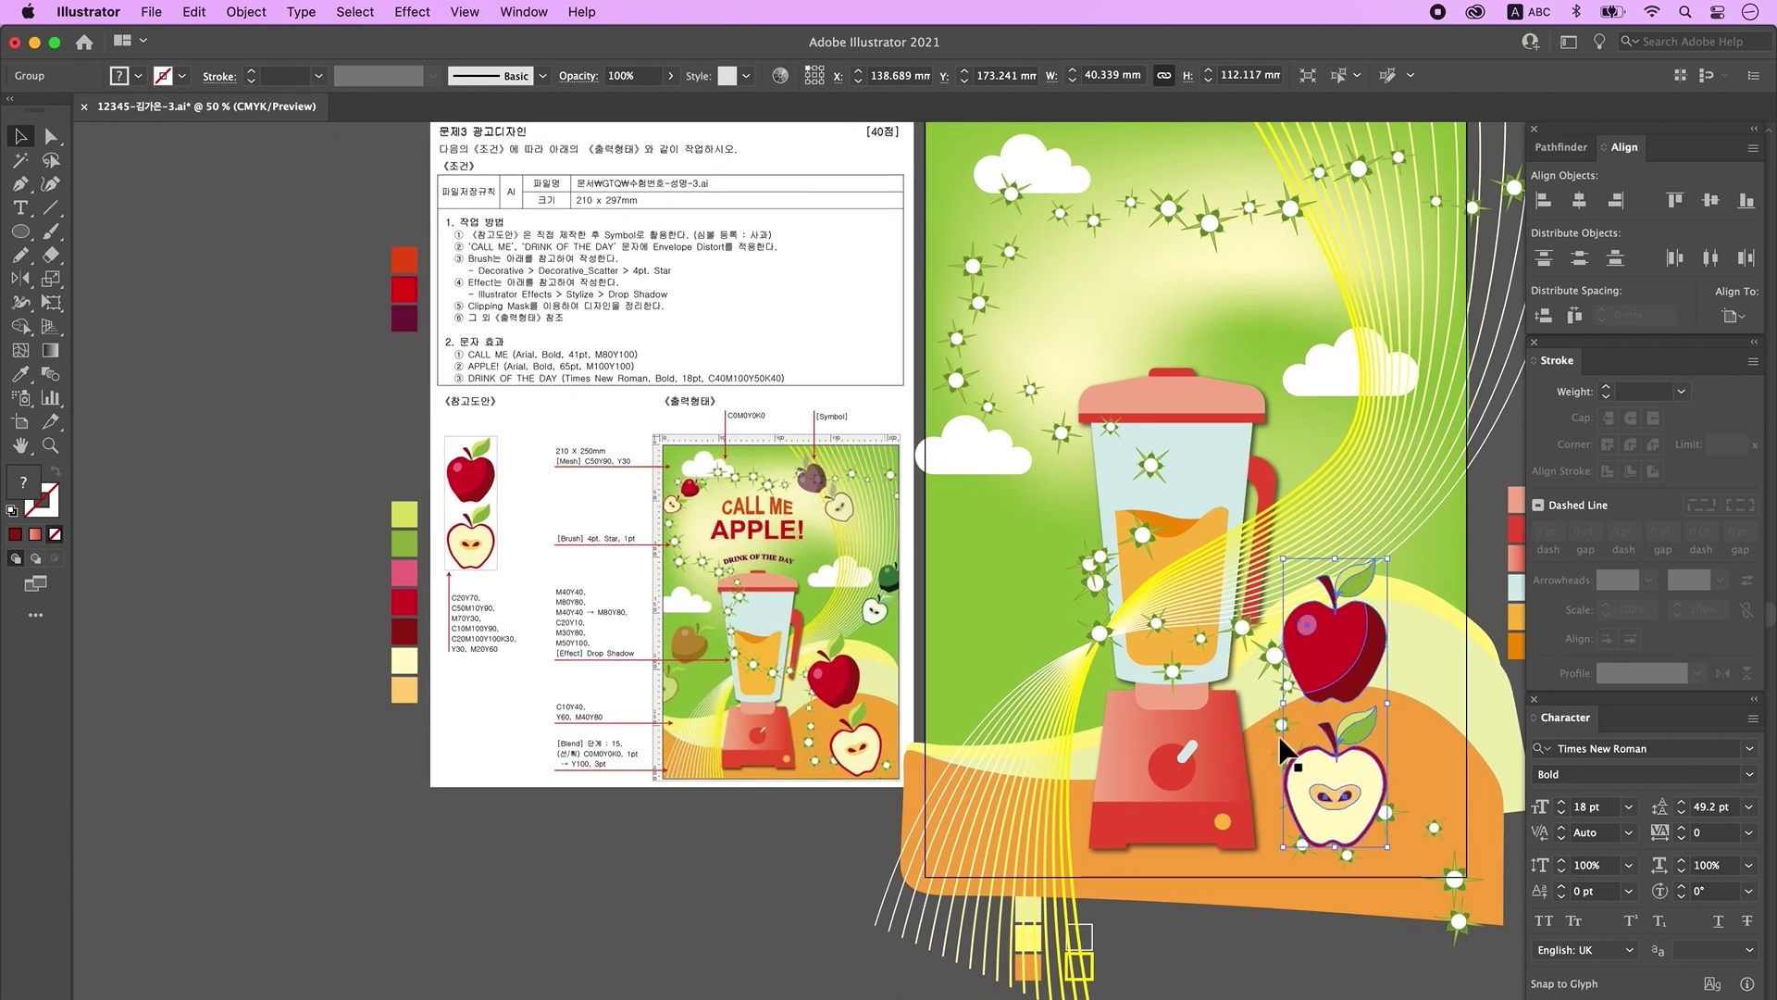
{"action": "left_click_drag", "start_coordinate": [1276, 664], "coordinate": [268, 547]}
{"action": "left_click", "coordinate": [278, 747]}
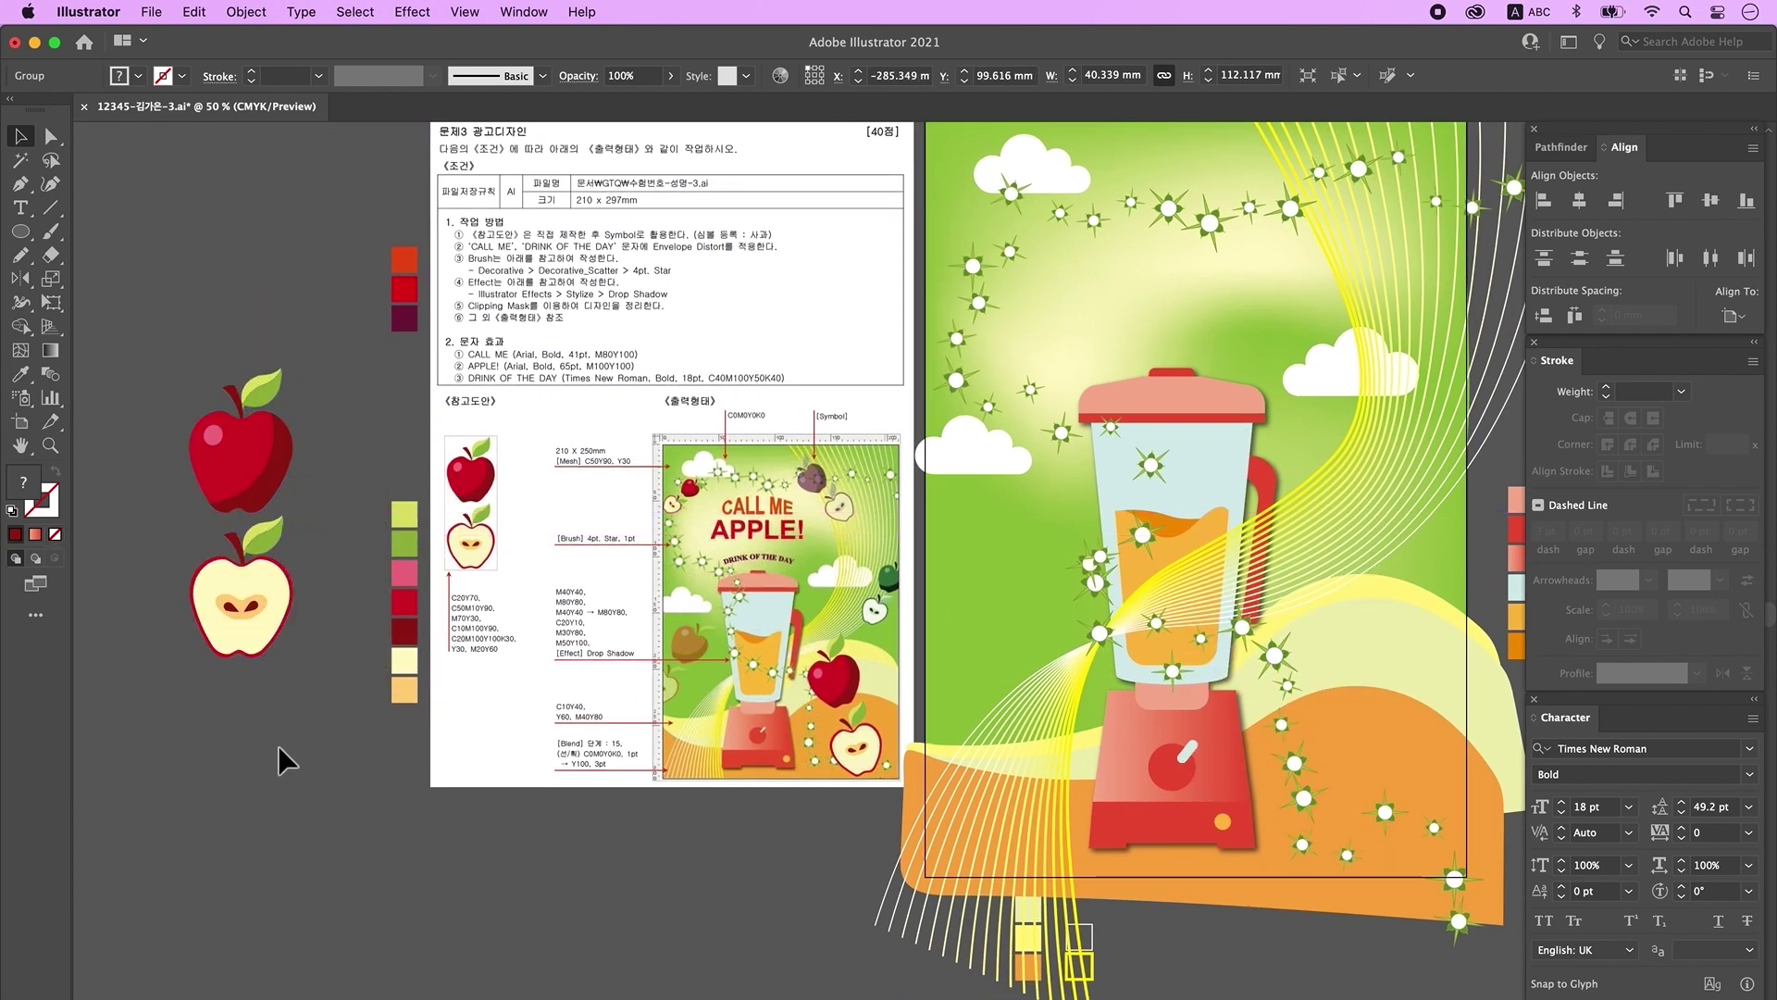
Step: Register the apple group as a dynamic symbol named 사과 with the export type Graphic
{"action": "scroll", "coordinate": [287, 722], "scroll_direction": "left", "scroll_amount": 1}
{"action": "left_click", "coordinate": [525, 12]}
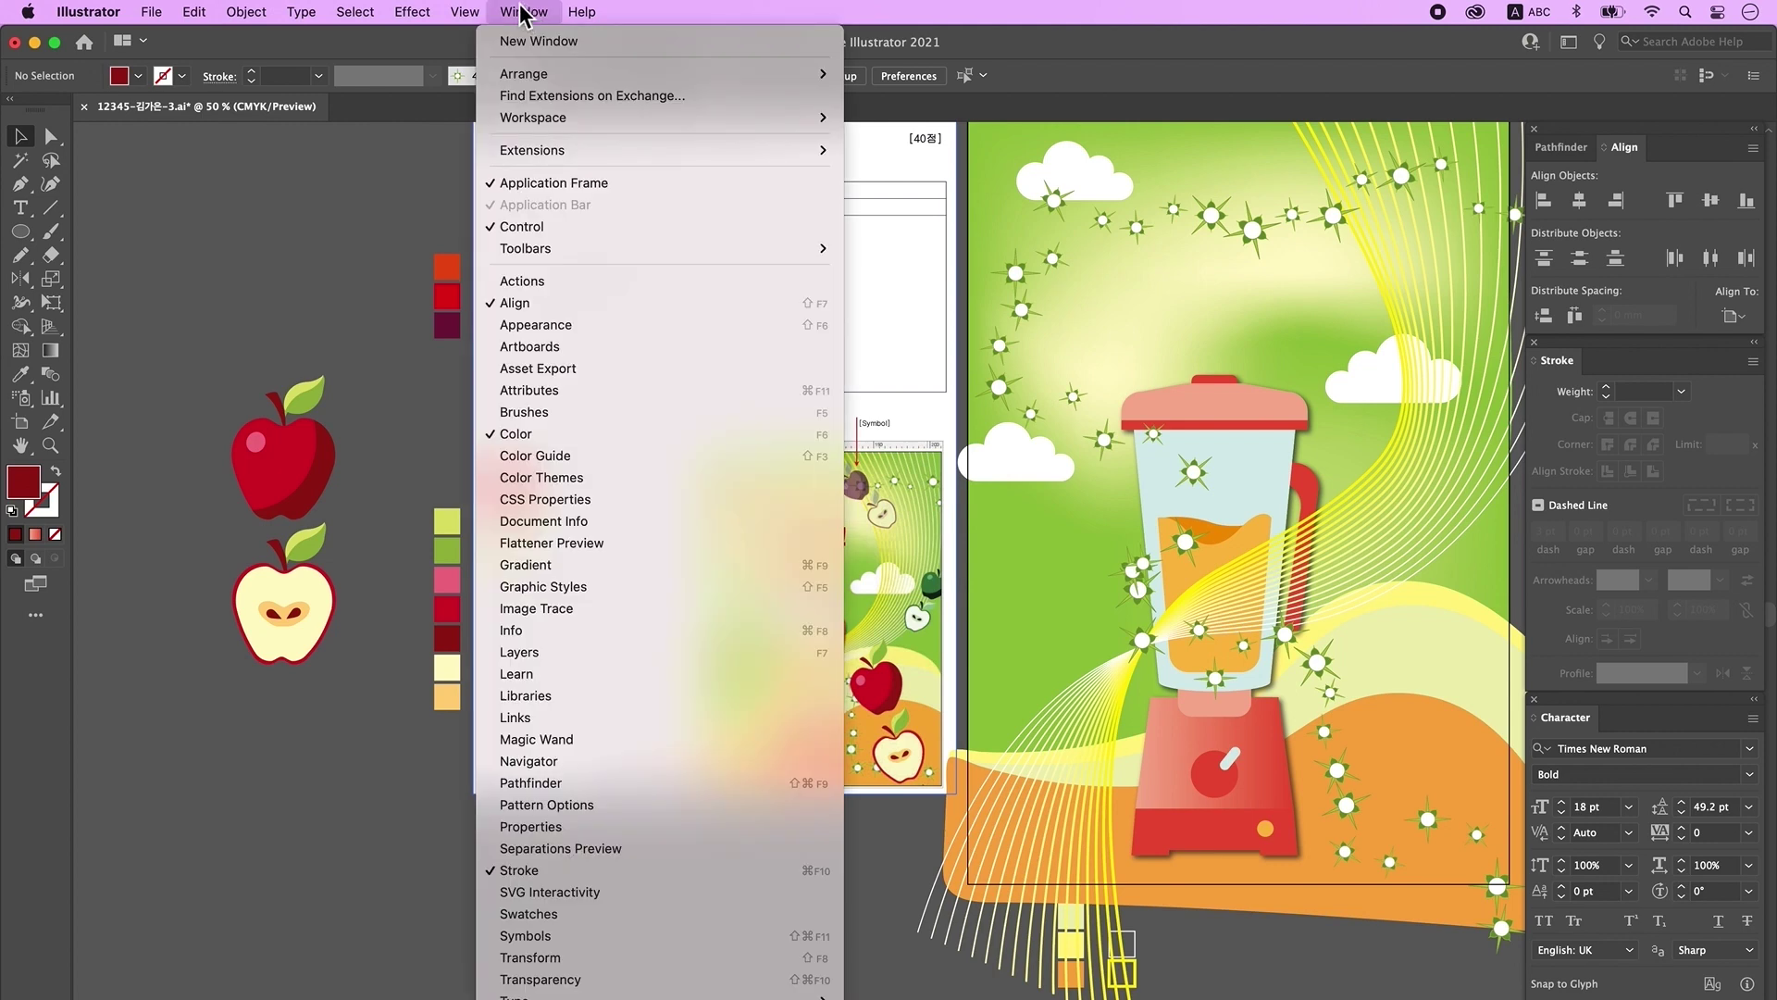
{"action": "left_click", "coordinate": [649, 939]}
{"action": "left_click", "coordinate": [319, 485]}
{"action": "left_click_drag", "start_coordinate": [310, 500], "coordinate": [1493, 432]}
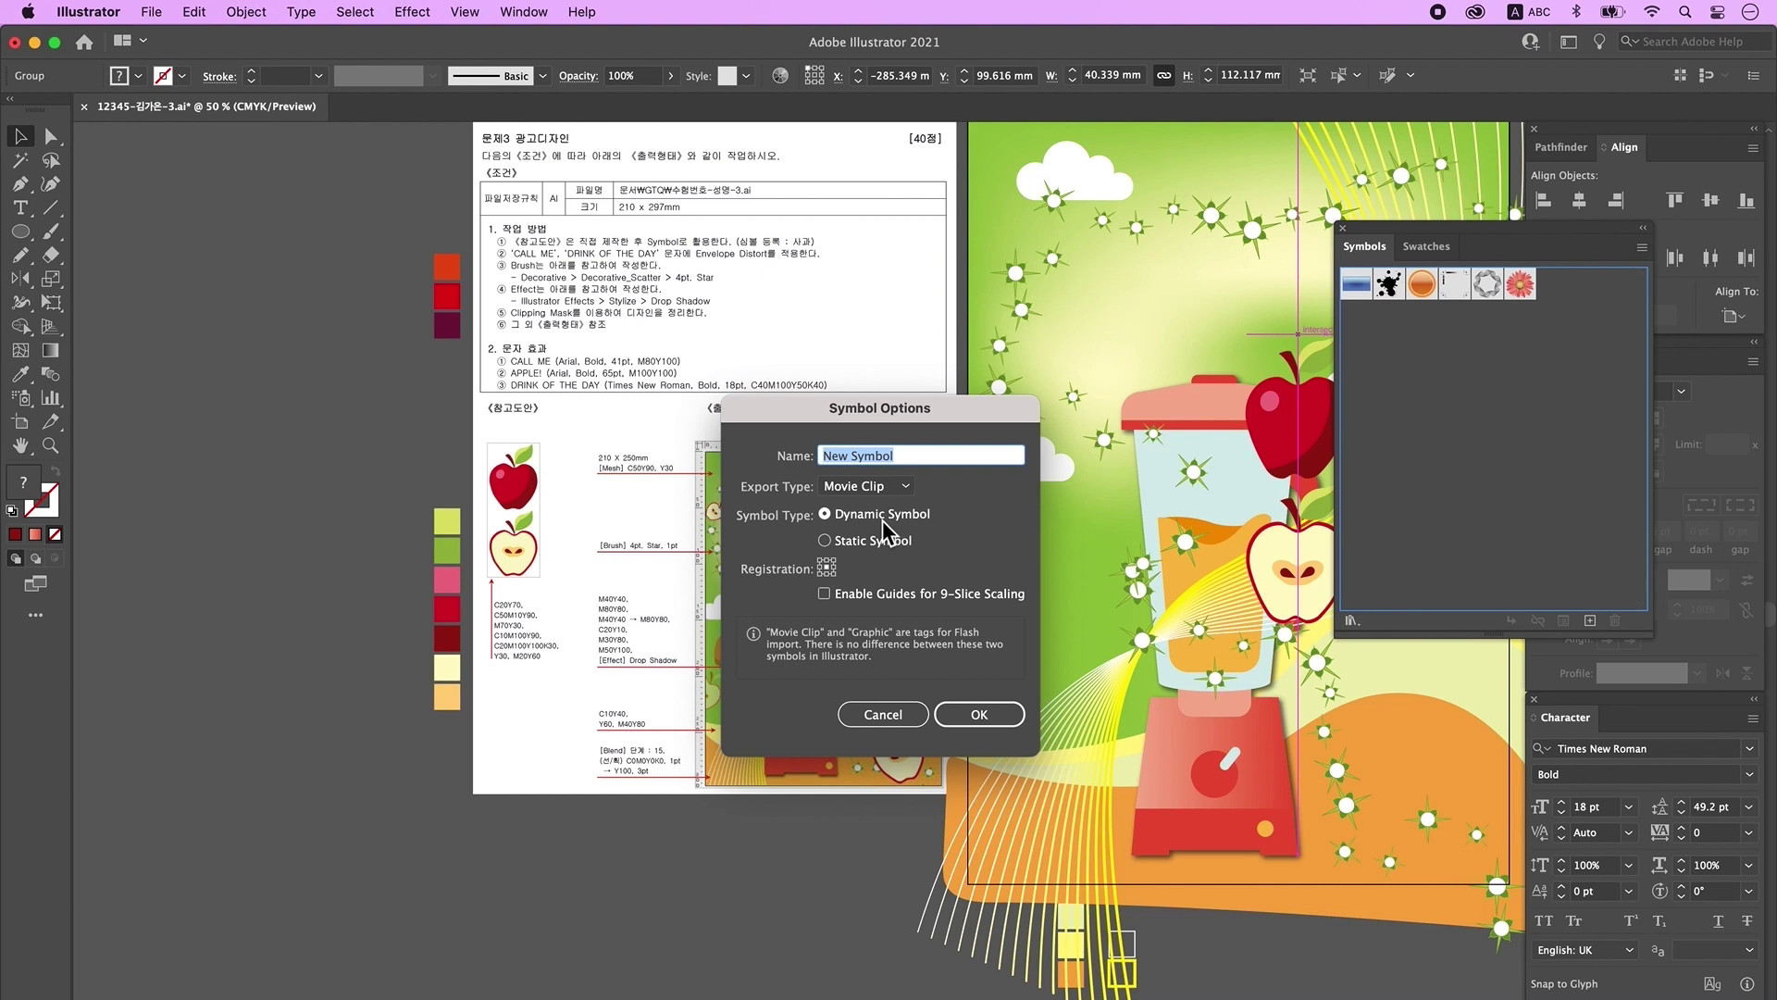
{"action": "key", "text": "ctrl+space"}
{"action": "type", "text": "사과"}
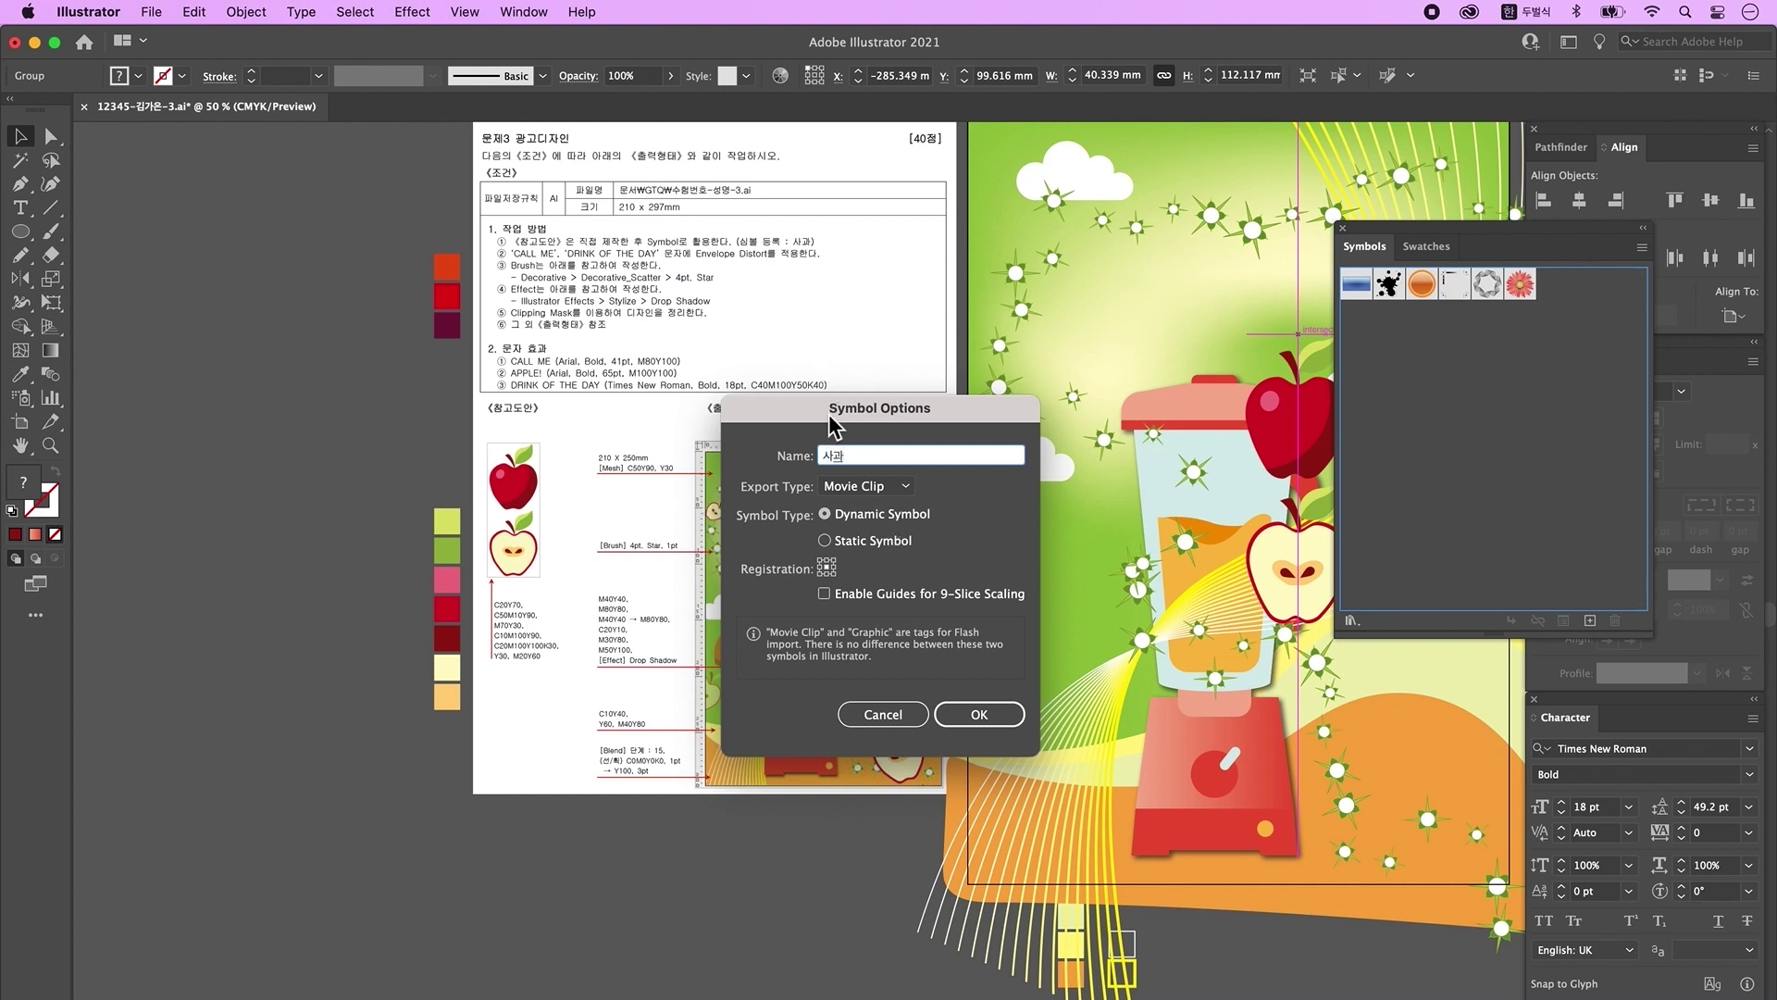
{"action": "left_click", "coordinate": [882, 492]}
{"action": "left_click", "coordinate": [889, 536]}
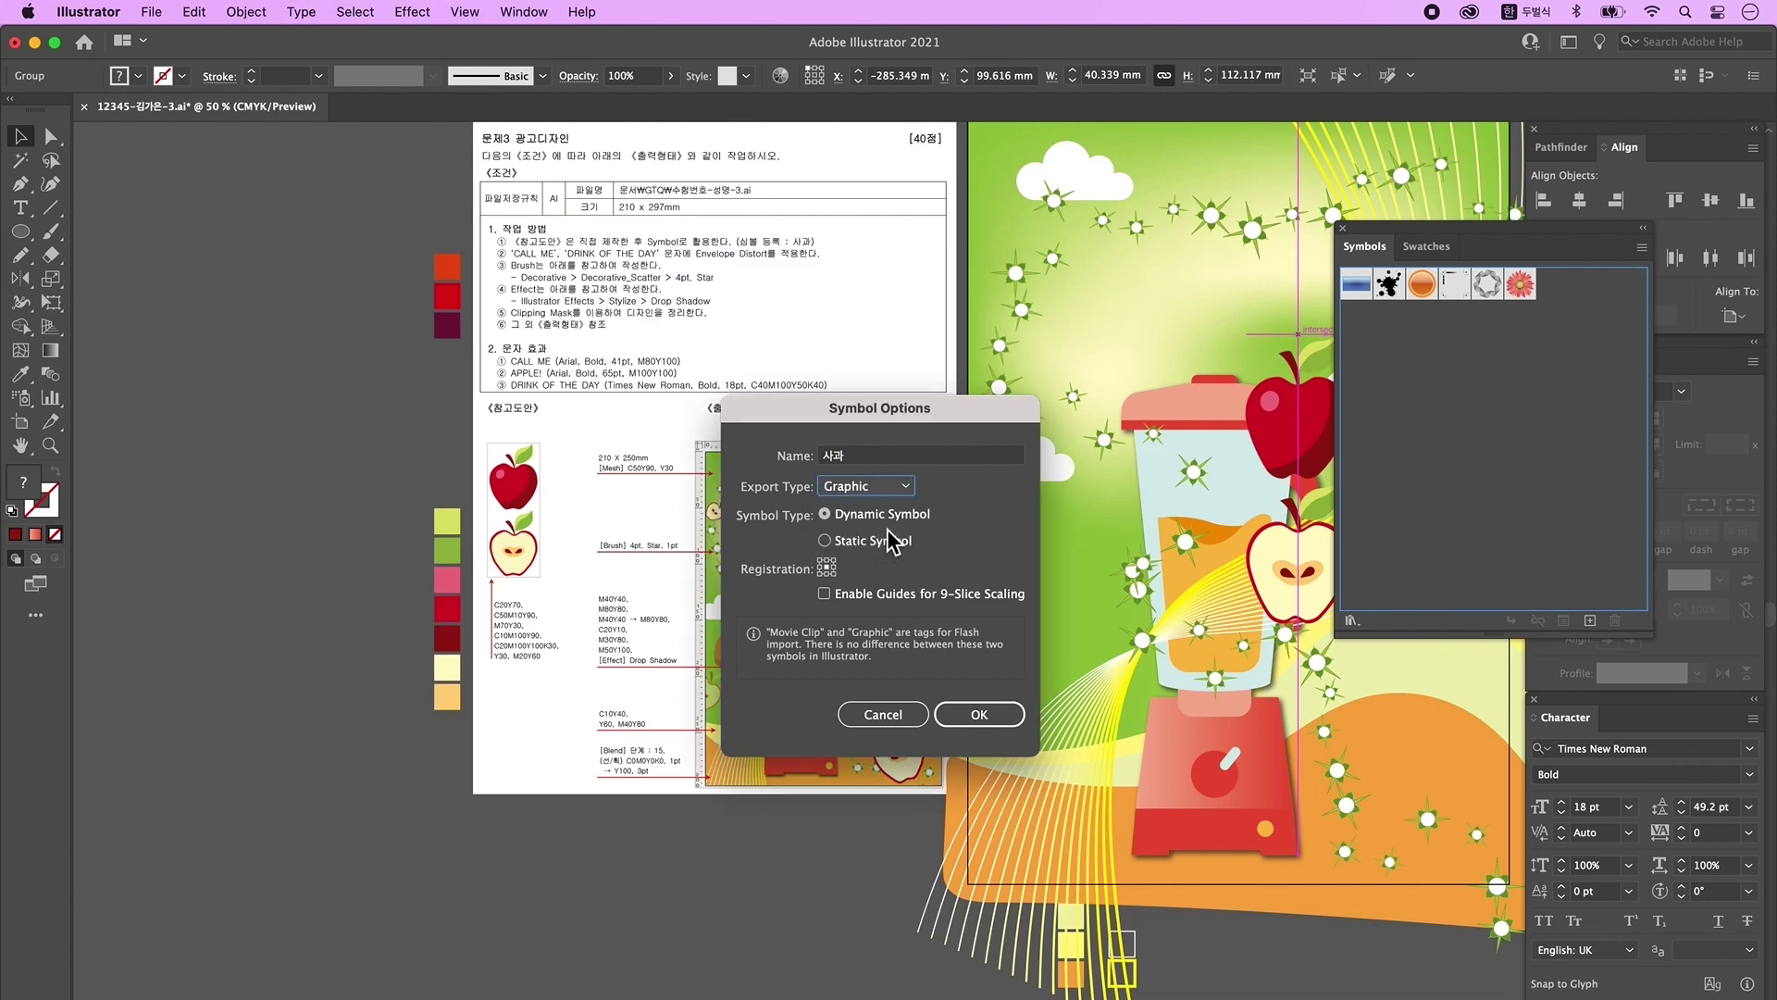
{"action": "left_click", "coordinate": [980, 715]}
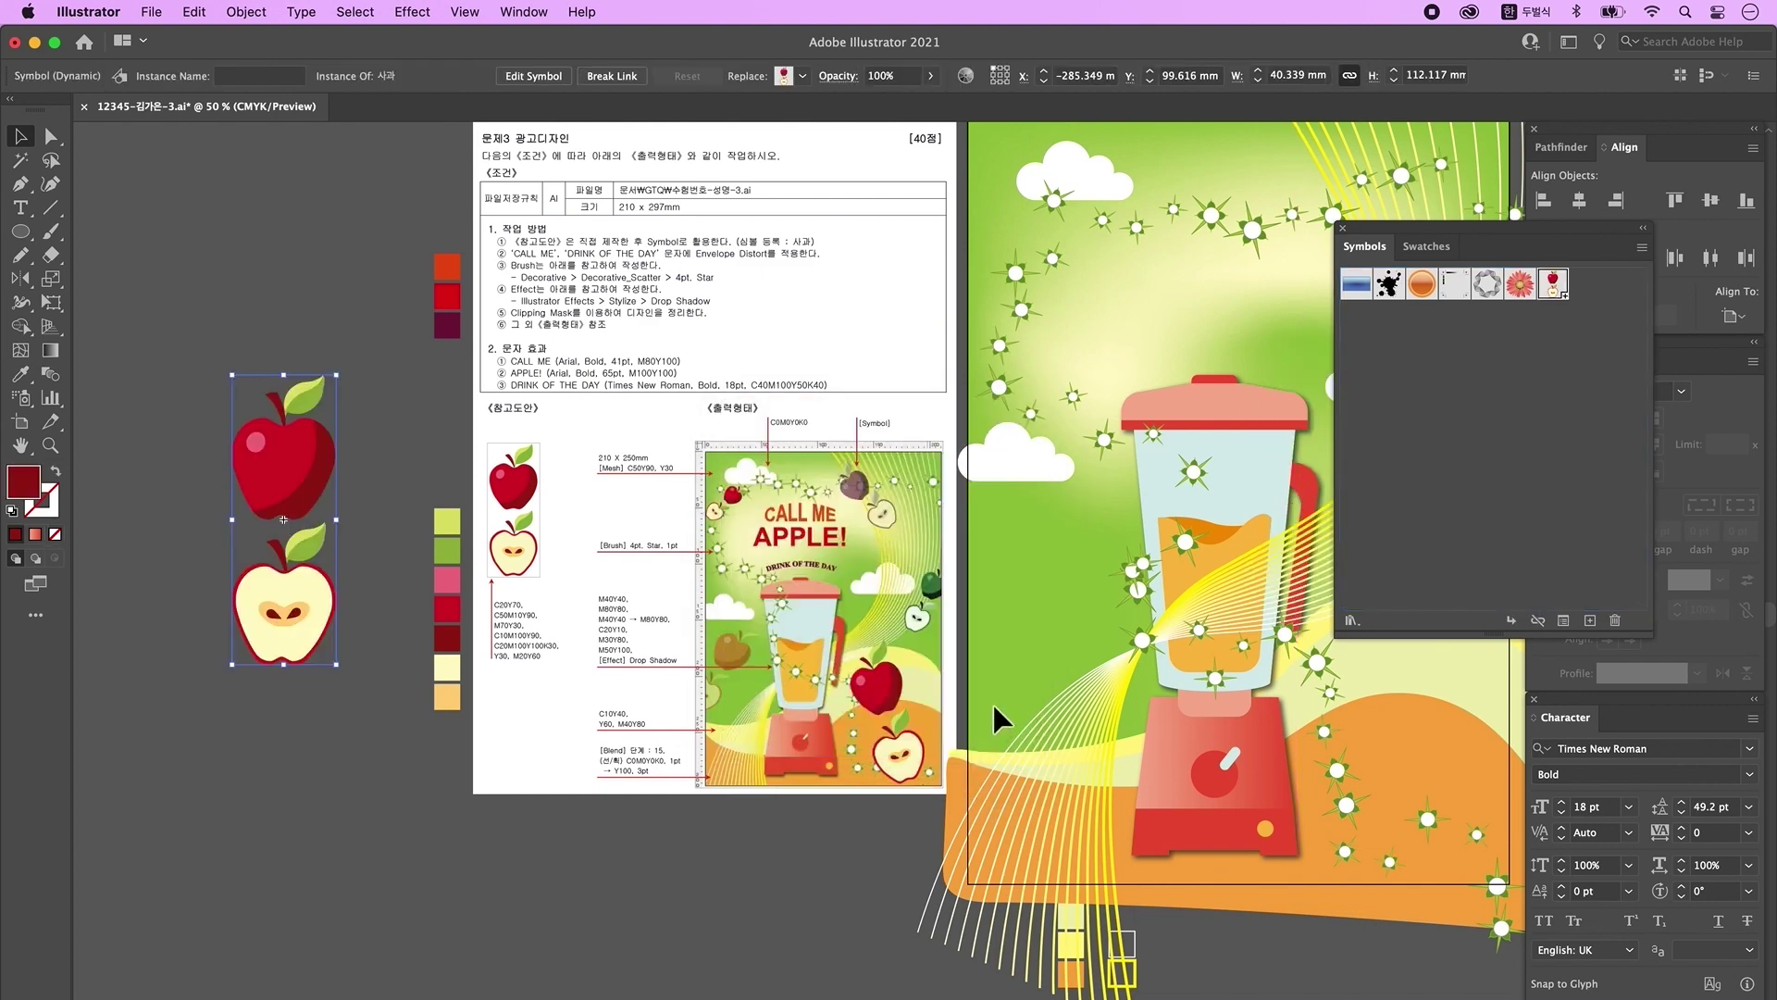
Step: Set the Symbol Sprayer's intensity and symbol set density to 3, and spray five apple symbols around the poster
{"action": "scroll", "coordinate": [1018, 555], "scroll_direction": "right", "scroll_amount": 5}
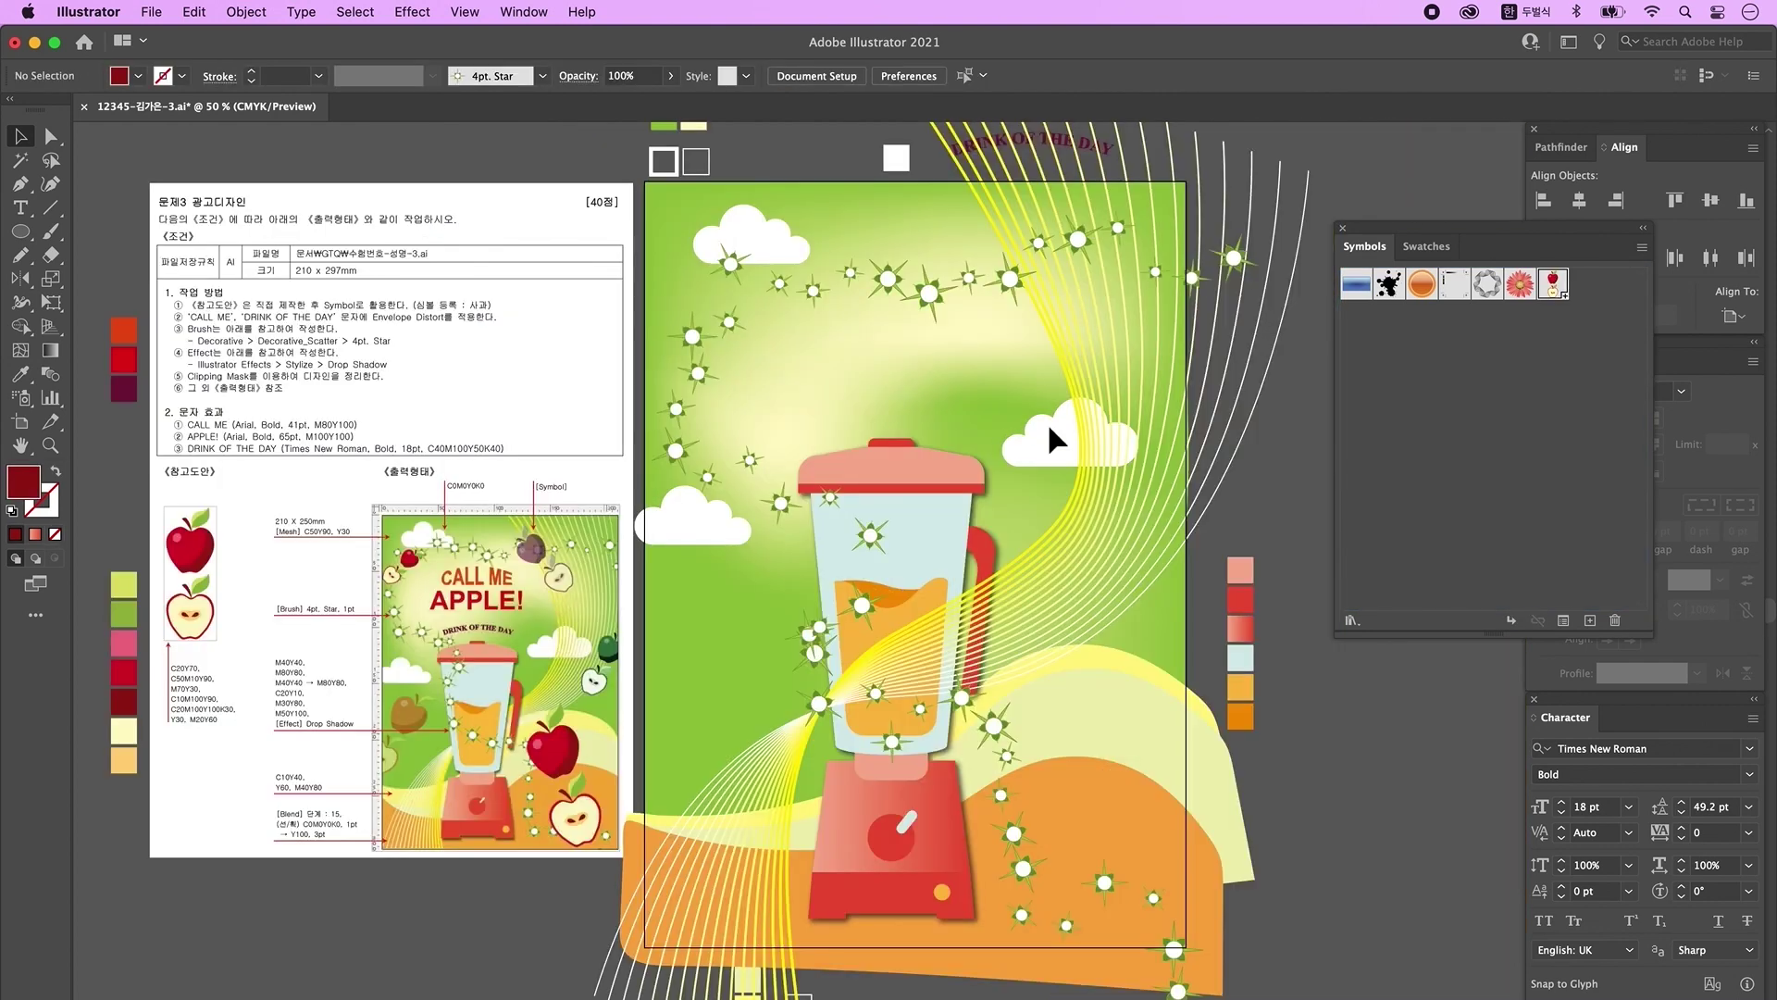
{"action": "left_click", "coordinate": [29, 403]}
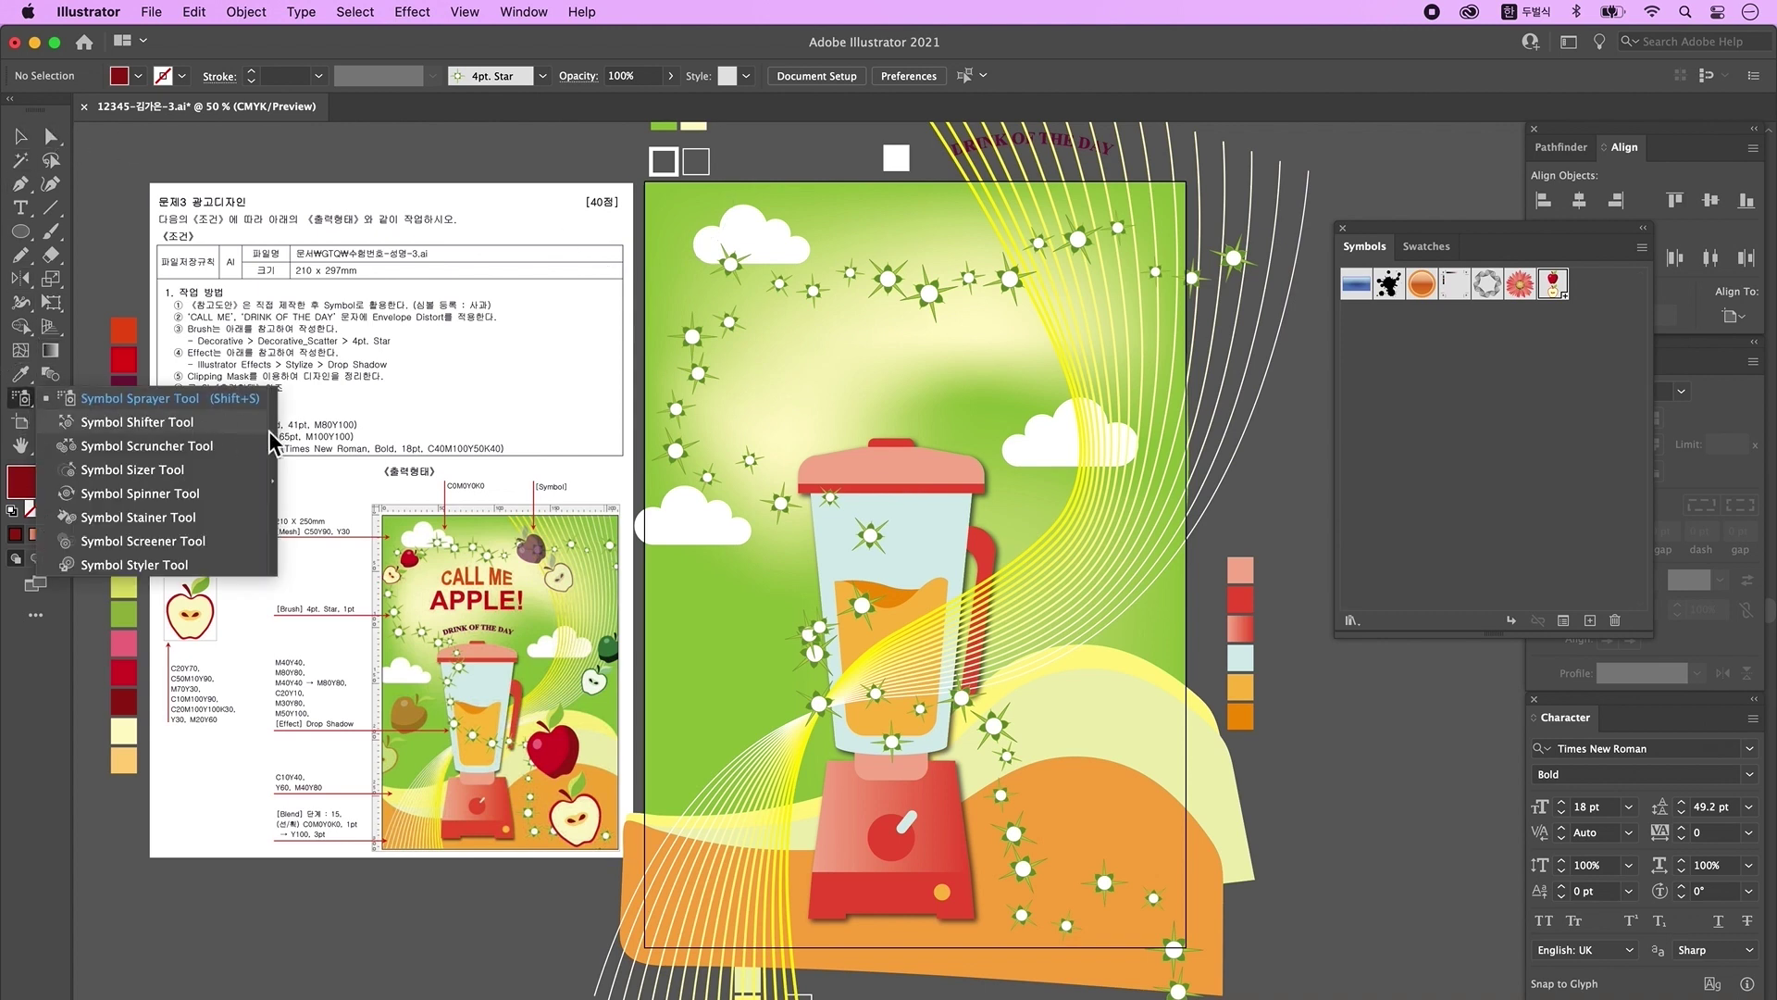
{"action": "left_click", "coordinate": [275, 485]}
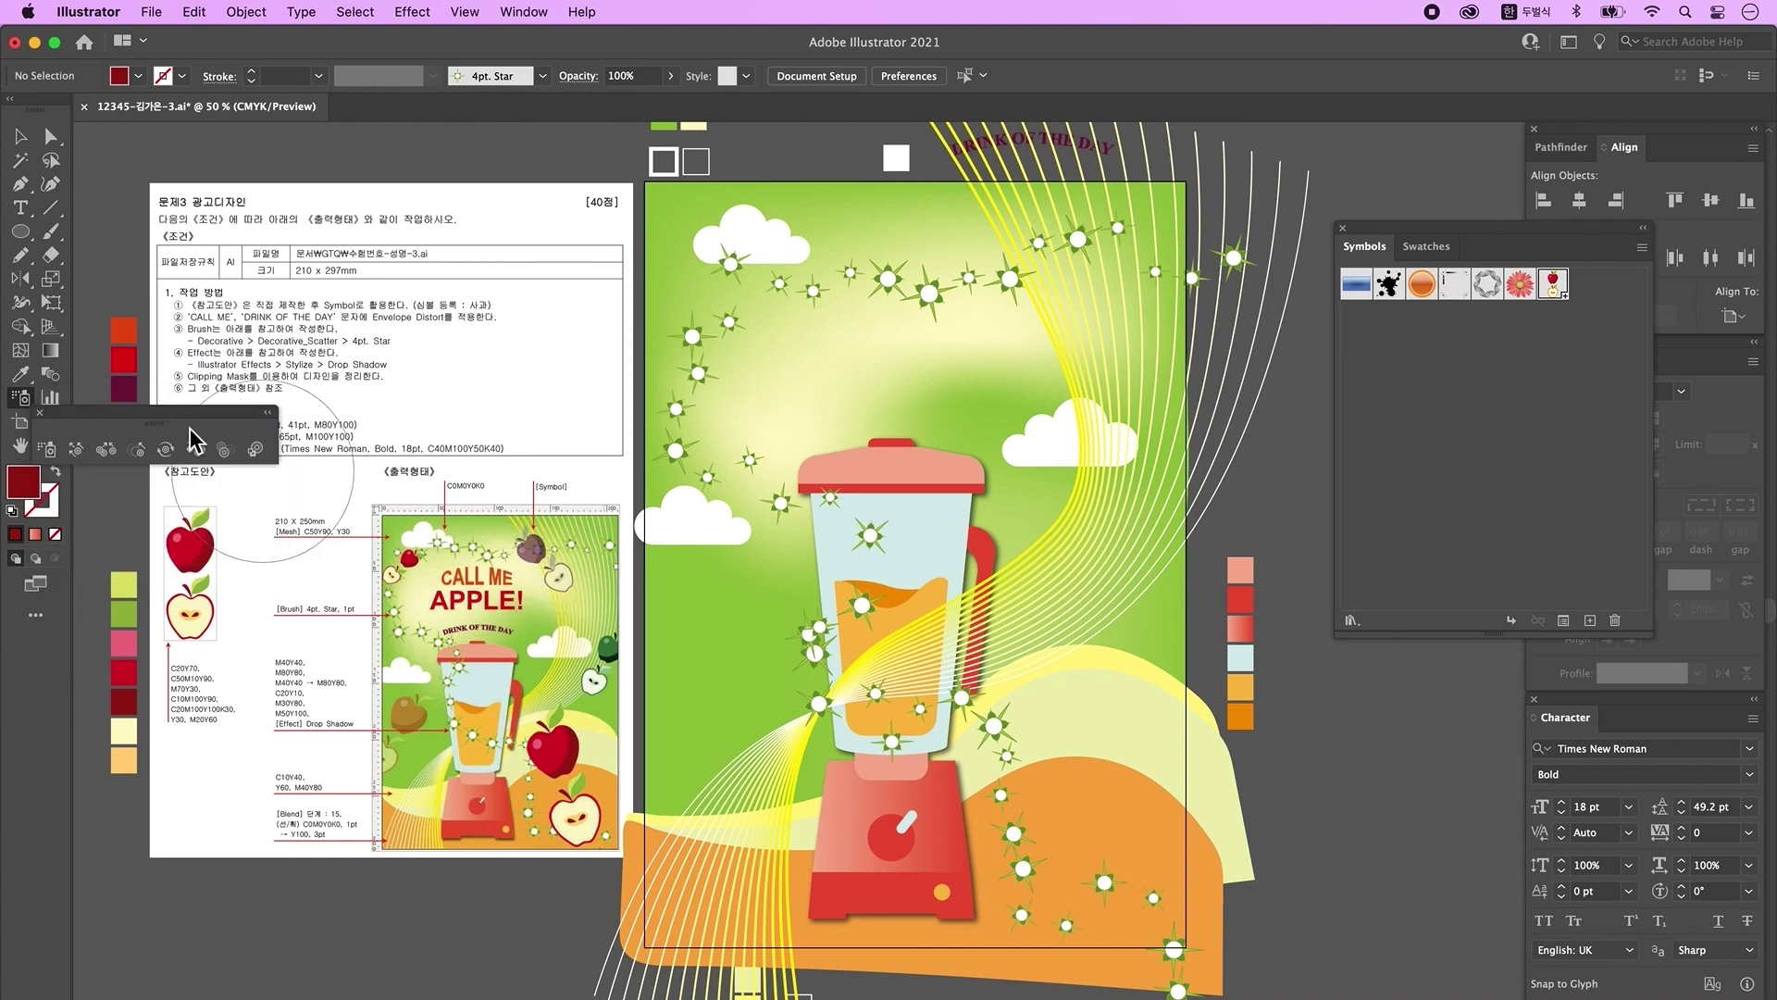
{"action": "mouse_move", "coordinate": [268, 398]}
{"action": "left_mouse_down"}
{"action": "mouse_move", "coordinate": [581, 169]}
{"action": "mouse_move", "coordinate": [537, 181]}
{"action": "mouse_move", "coordinate": [607, 215]}
{"action": "mouse_move", "coordinate": [579, 206]}
{"action": "left_mouse_up"}
{"action": "double_click", "coordinate": [389, 245]}
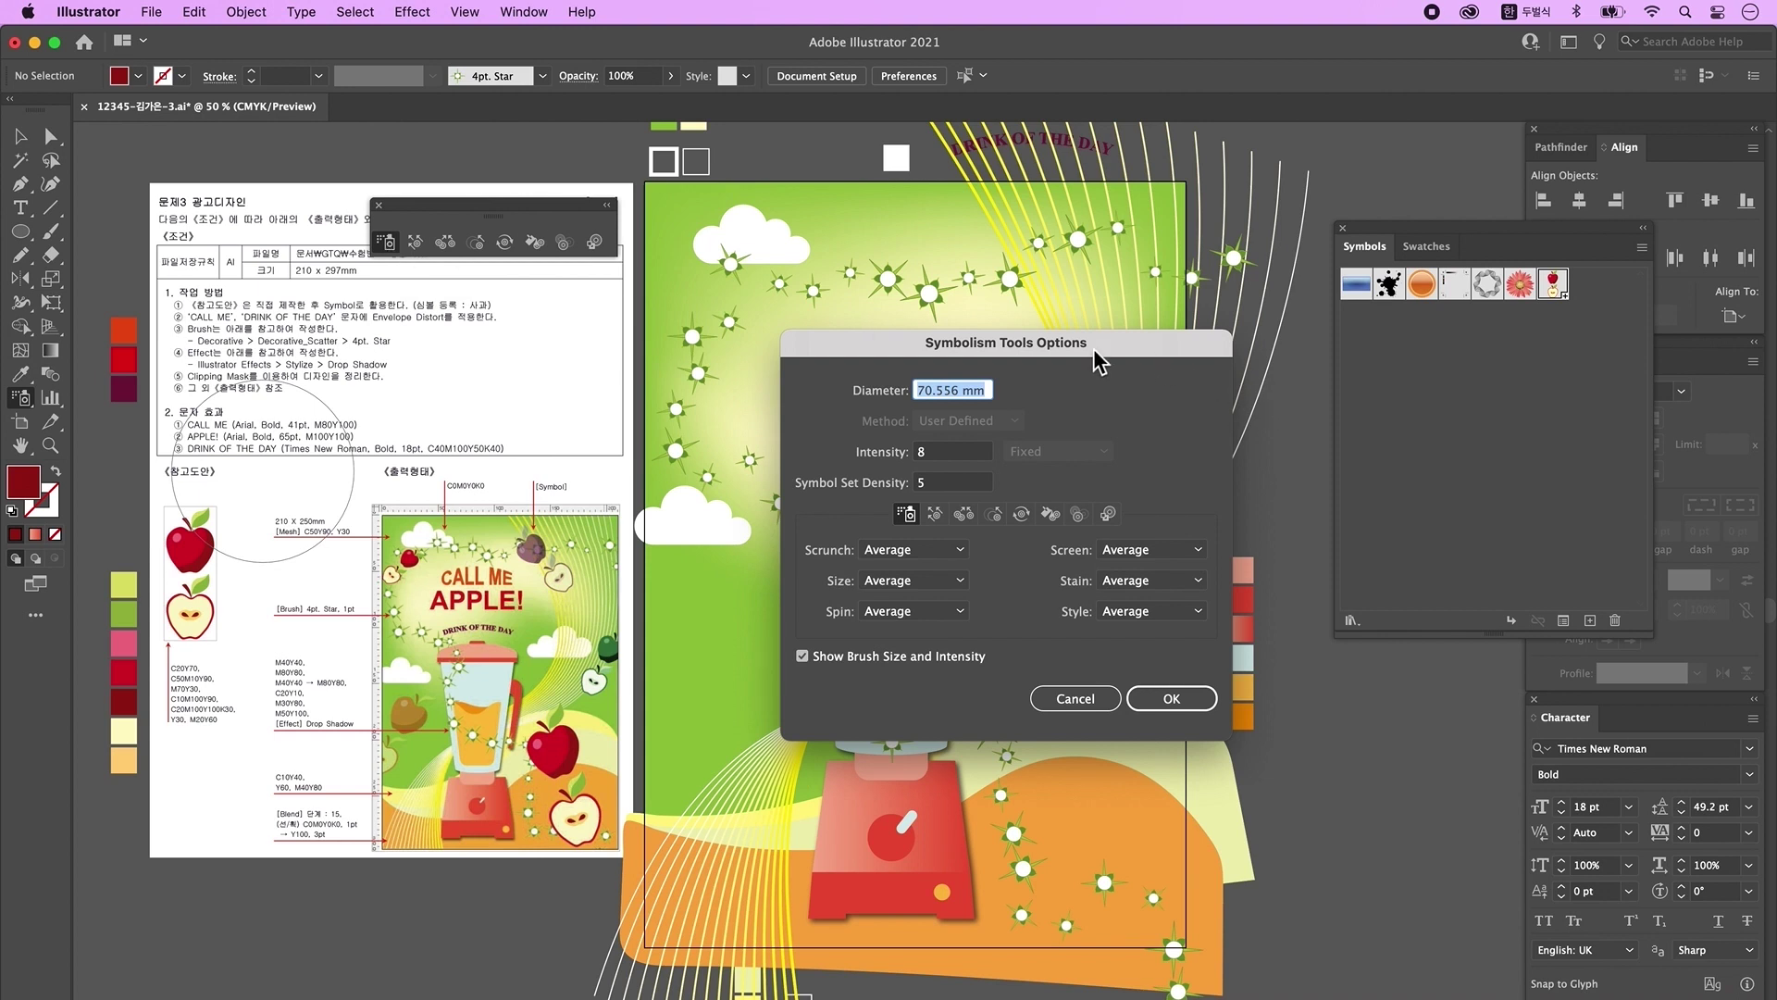
{"action": "key", "text": "Tab"}
{"action": "type", "text": "3"}
{"action": "key", "text": "Tab"}
{"action": "type", "text": "3"}
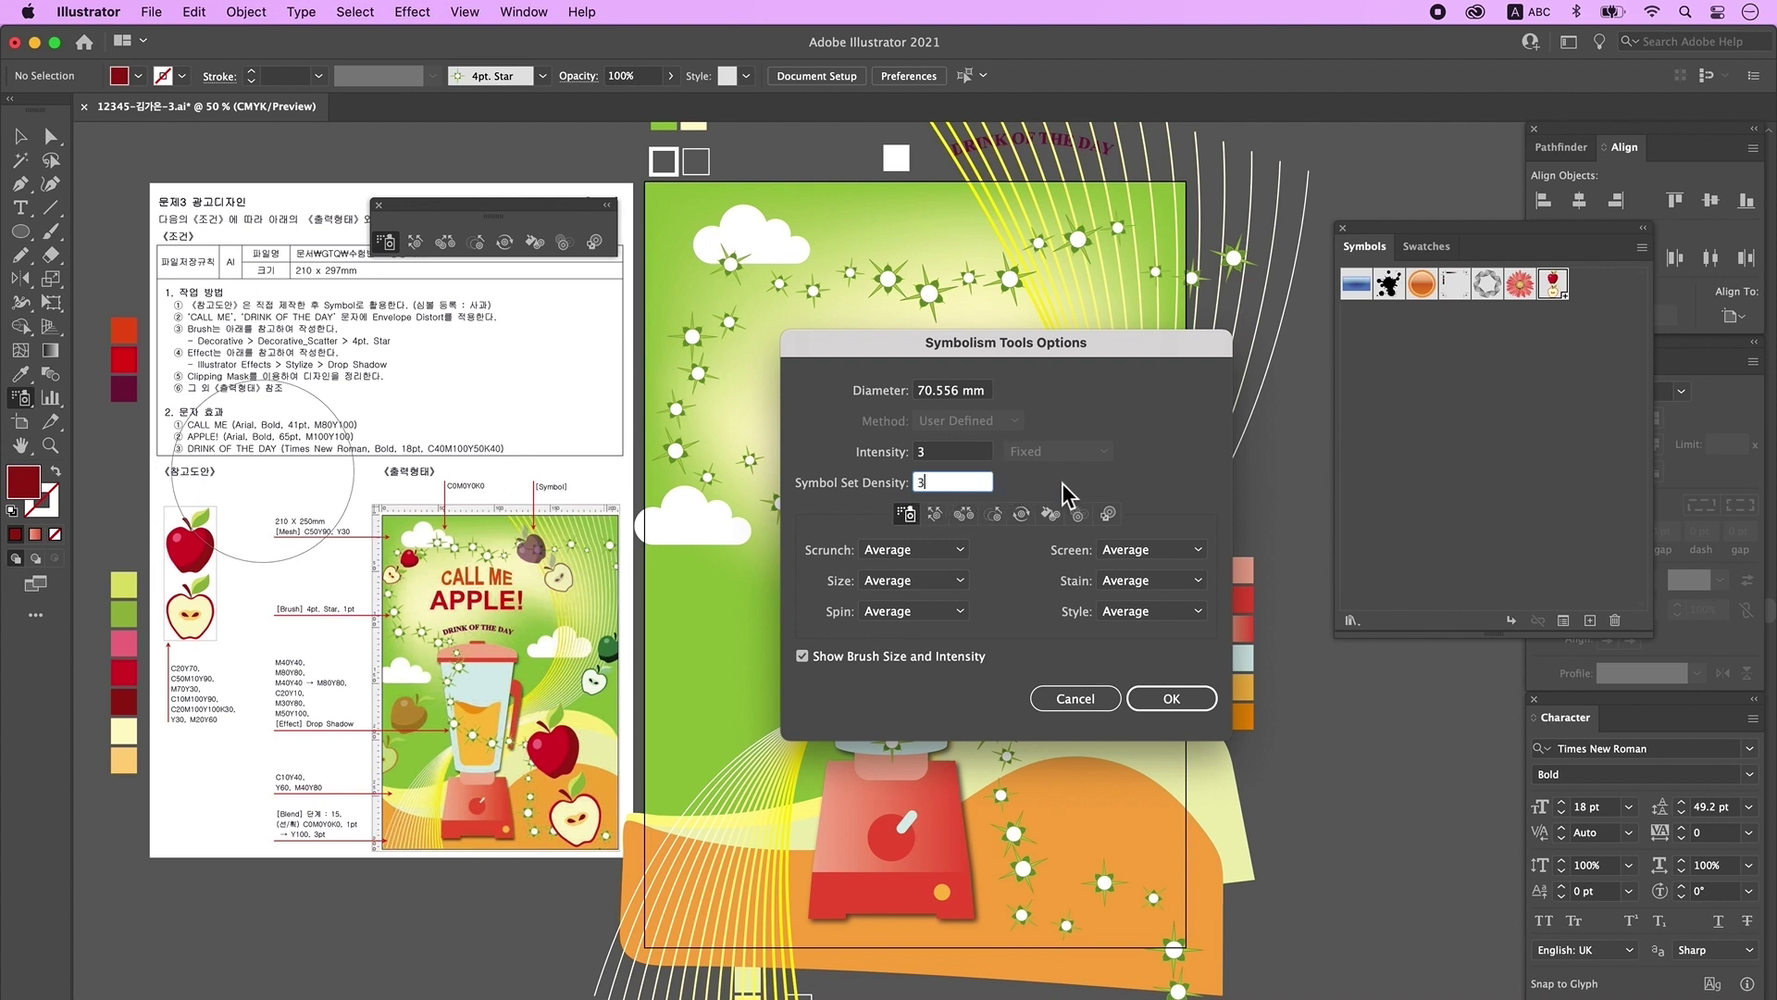
{"action": "left_click", "coordinate": [1172, 700]}
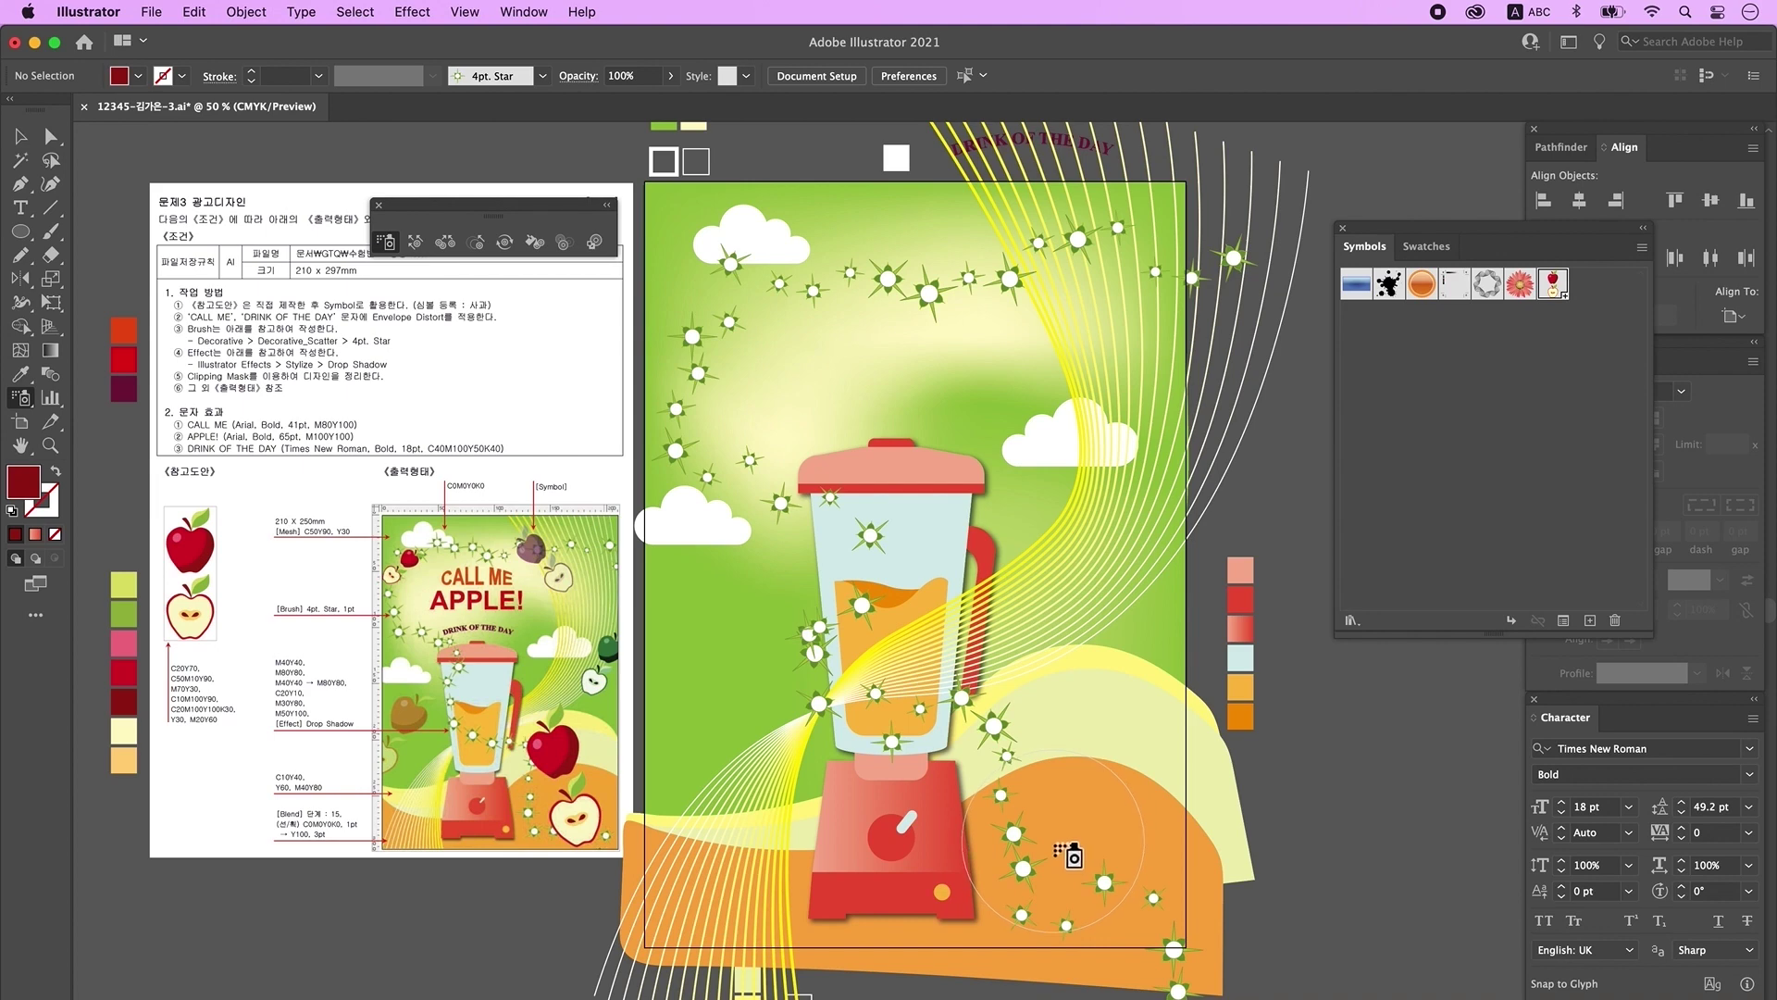
{"action": "mouse_move", "coordinate": [1073, 856]}
{"action": "left_mouse_down"}
{"action": "mouse_move", "coordinate": [1122, 734]}
{"action": "mouse_move", "coordinate": [768, 335]}
{"action": "mouse_move", "coordinate": [426, 199]}
{"action": "left_mouse_up"}
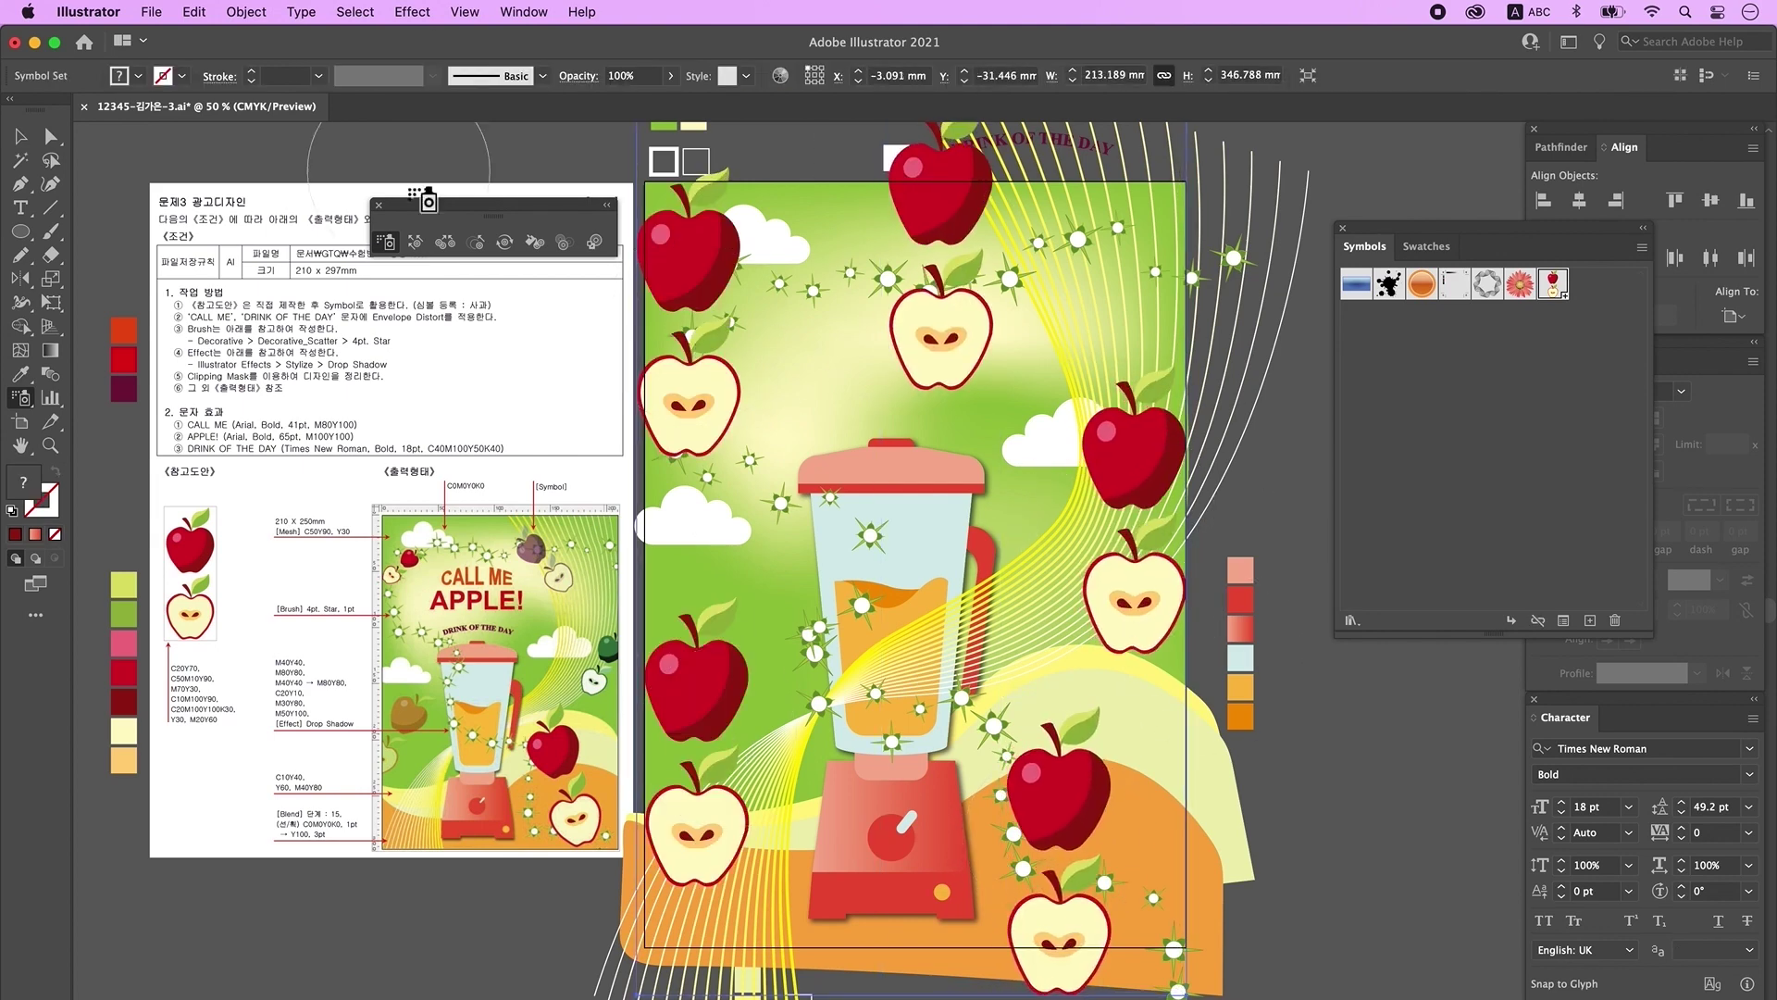
Step: Enlarge the lower-right apple symbol with the Symbol Sizer and shrink the other four around the poster
{"action": "left_click", "coordinate": [476, 244]}
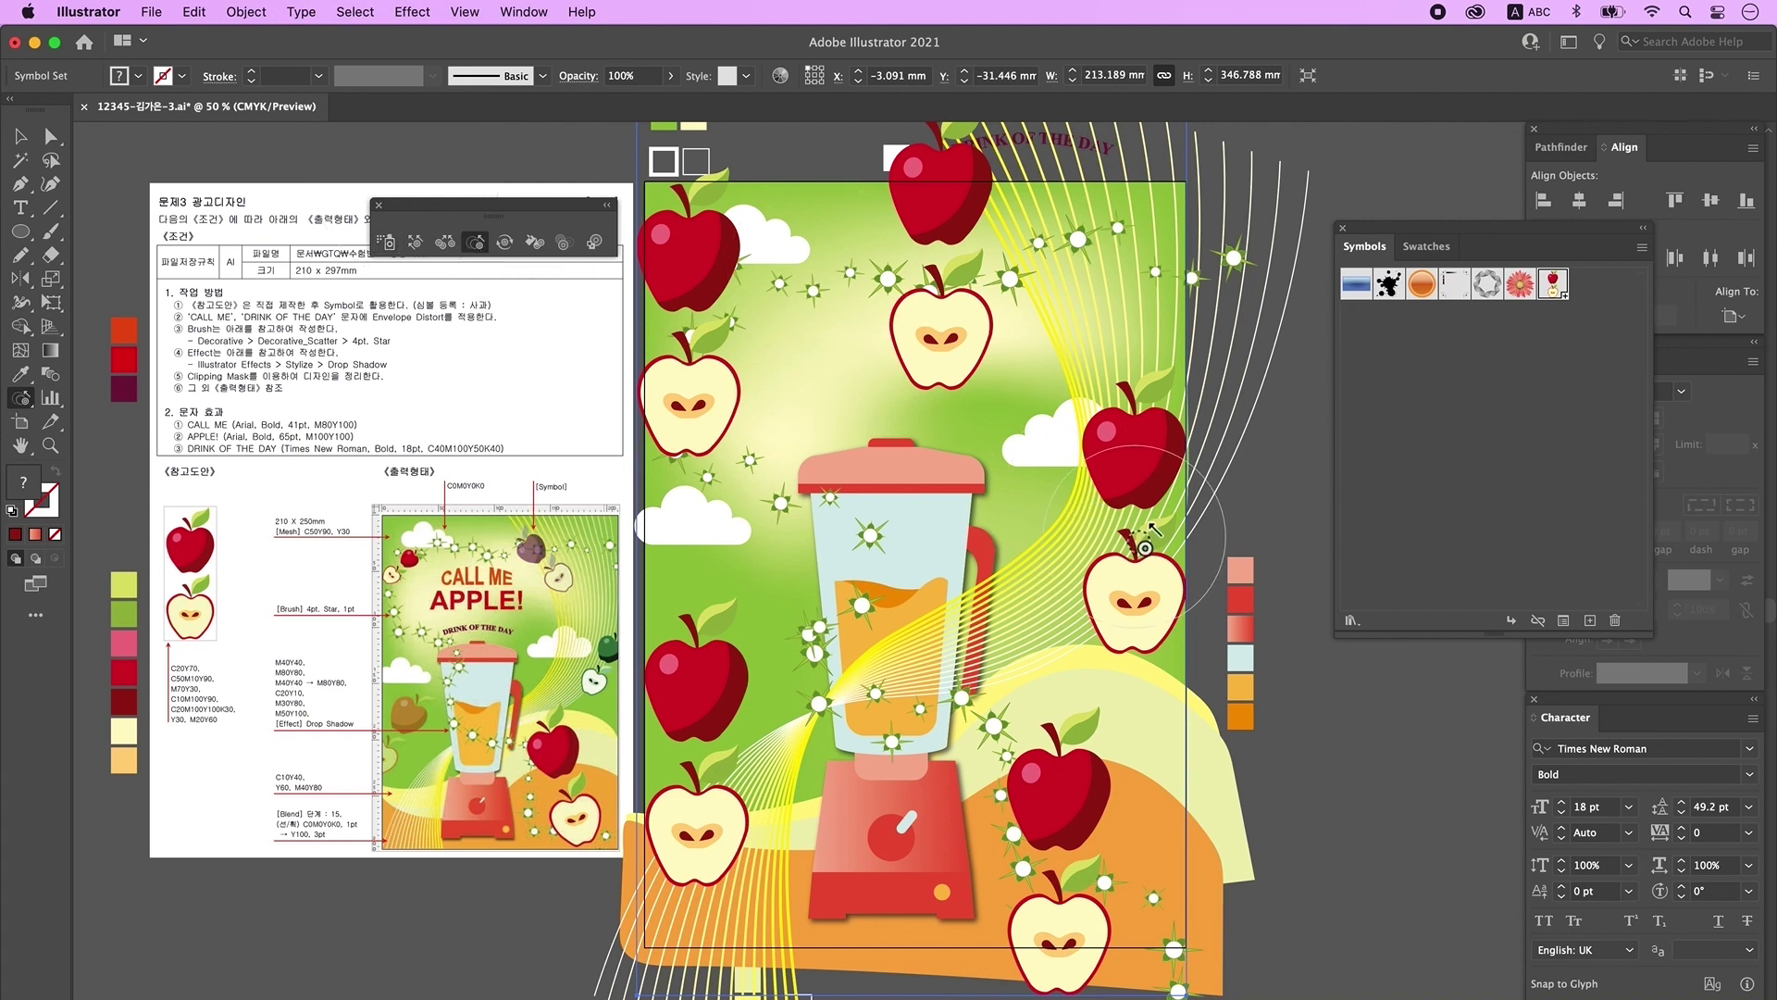
{"action": "left_click_drag", "start_coordinate": [1083, 868], "coordinate": [1078, 863]}
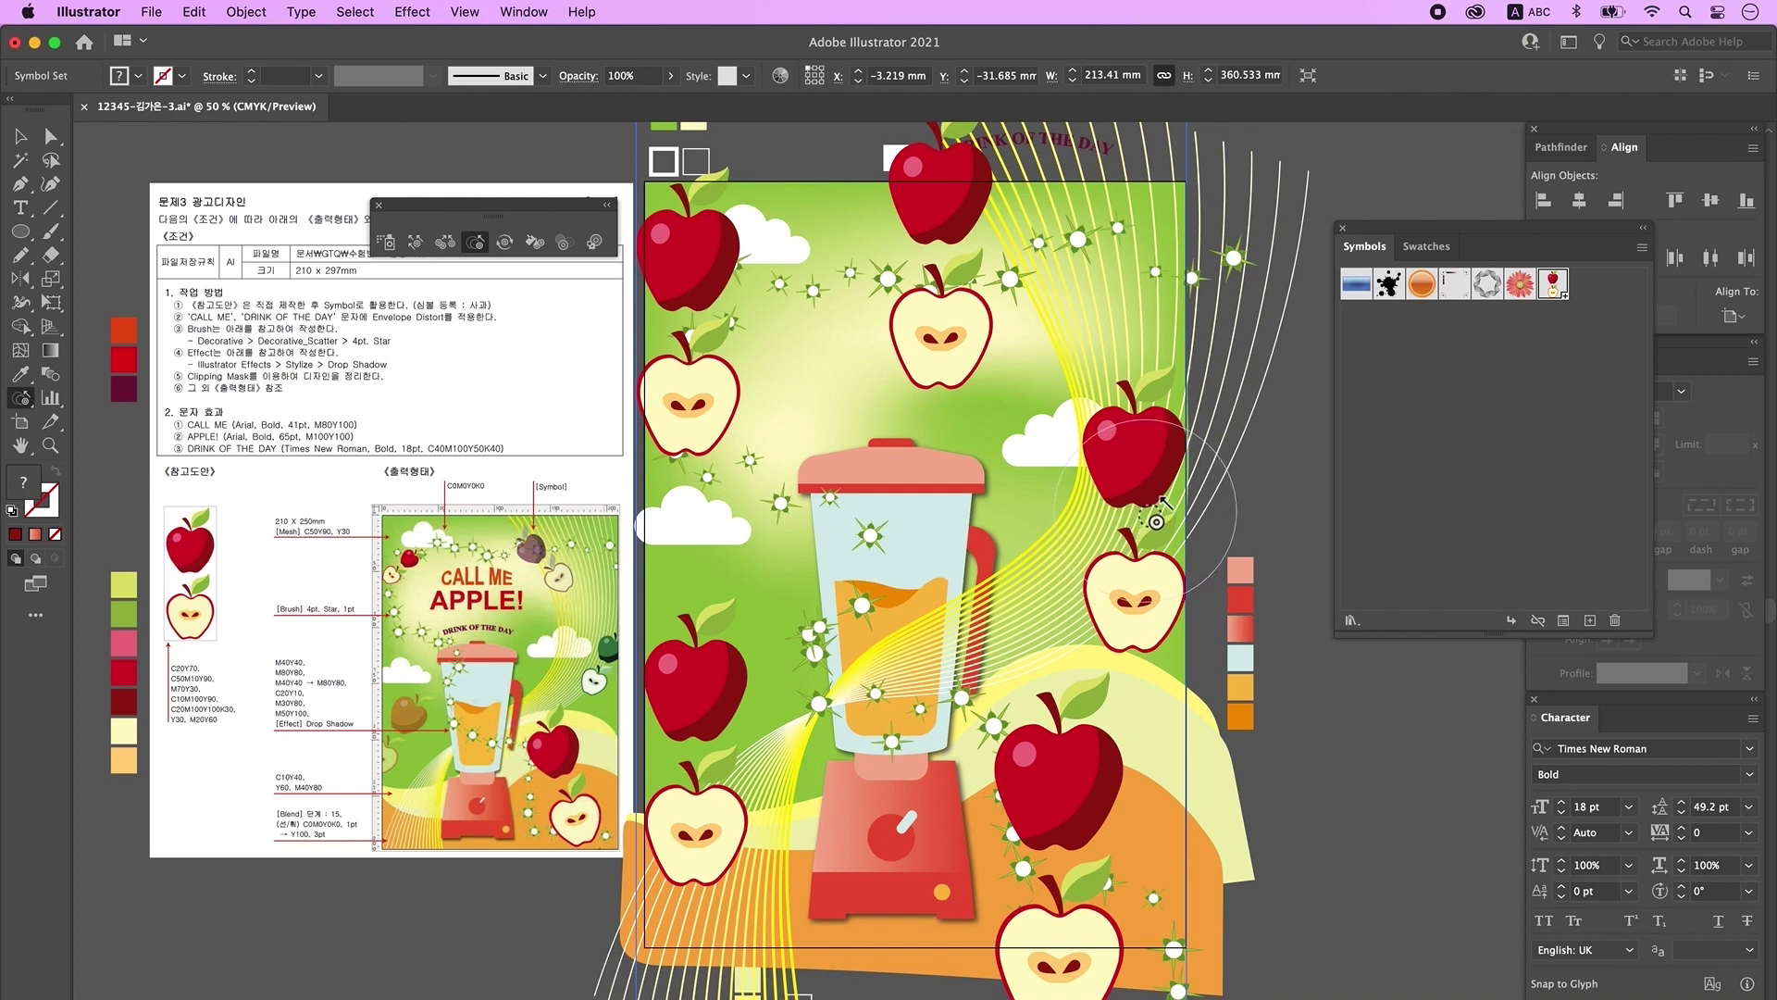
{"action": "left_click", "coordinate": [1157, 521], "text": "alt"}
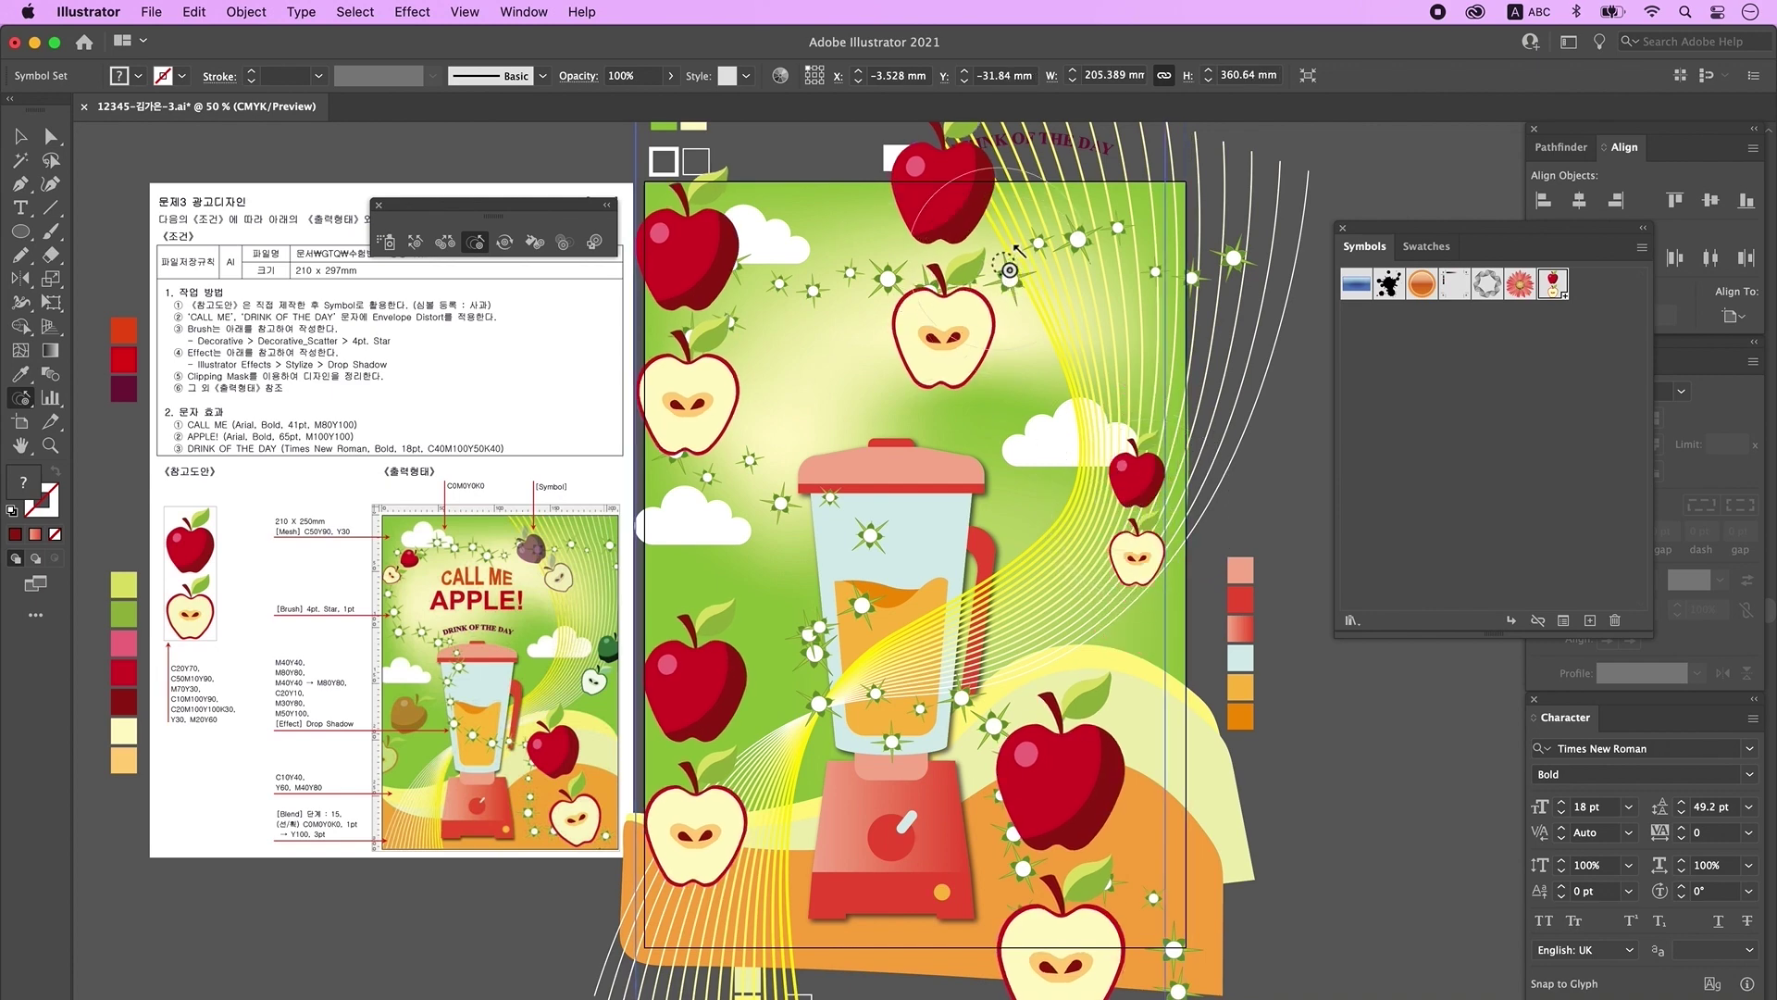
{"action": "left_click", "coordinate": [968, 292], "text": "alt"}
{"action": "left_click", "coordinate": [711, 376], "text": "alt"}
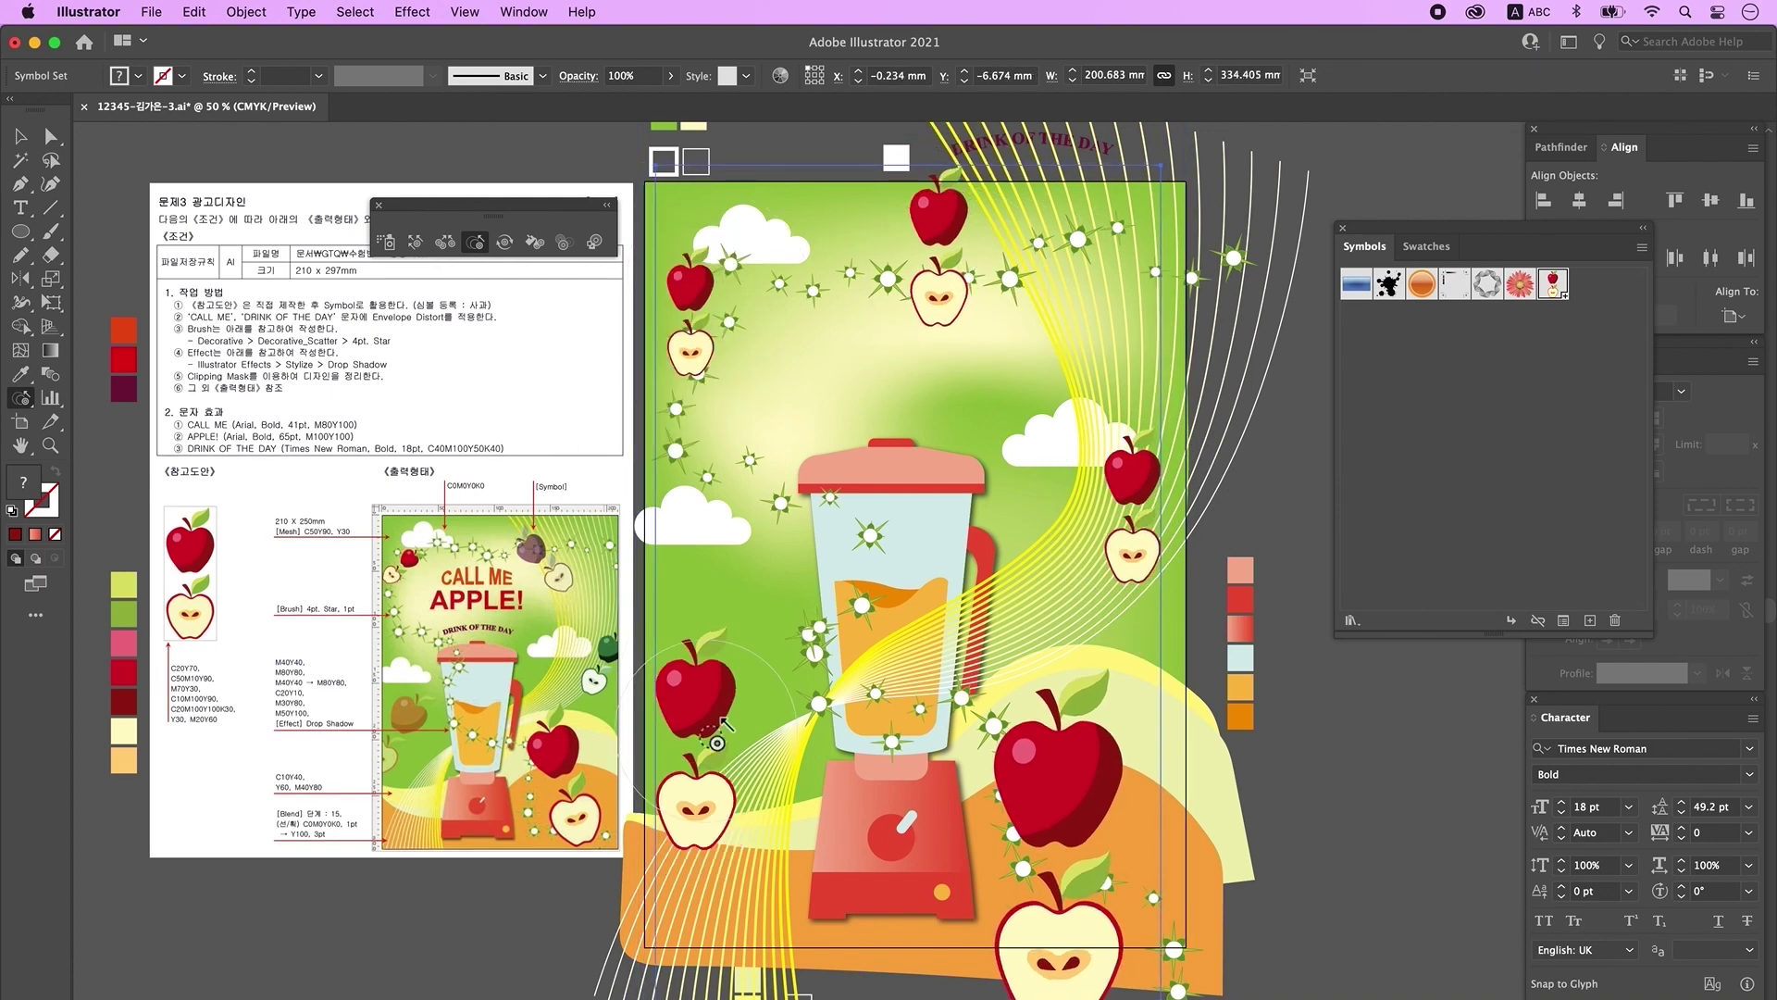
{"action": "left_click", "coordinate": [699, 776], "text": "alt"}
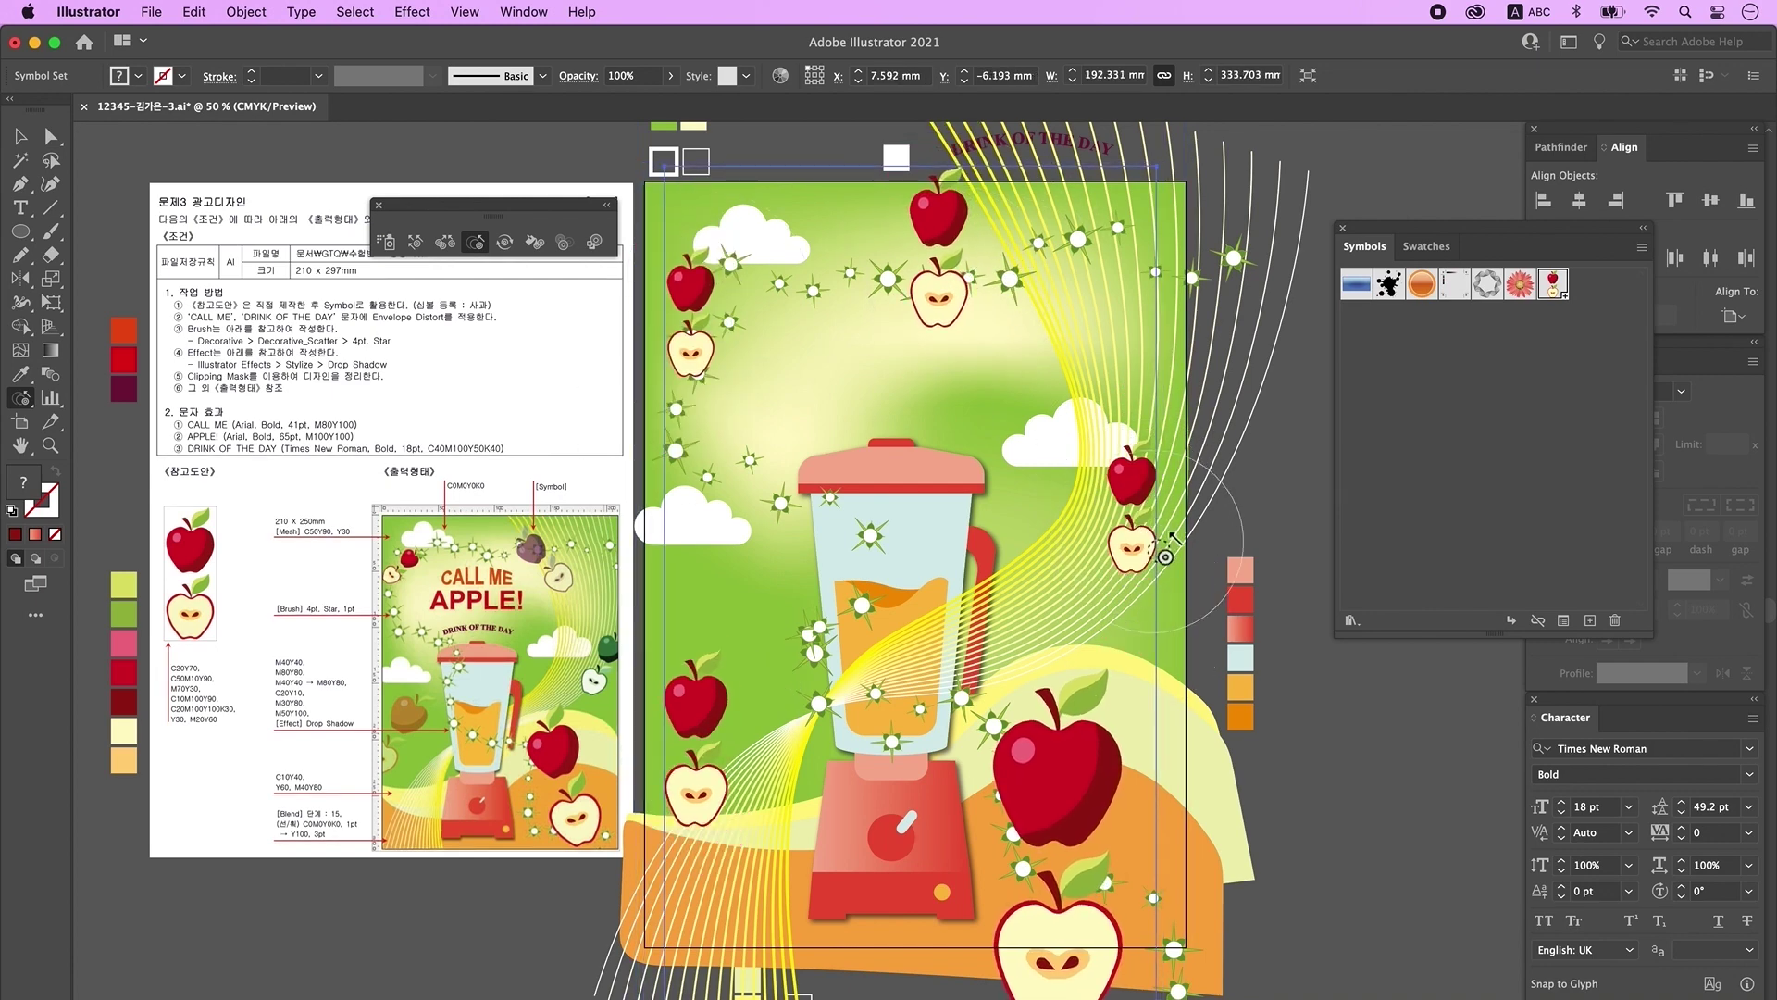
Step: Tilt the sprayed apple symbols to match the reference with the Symbol Spinner
{"action": "left_click", "coordinate": [506, 245]}
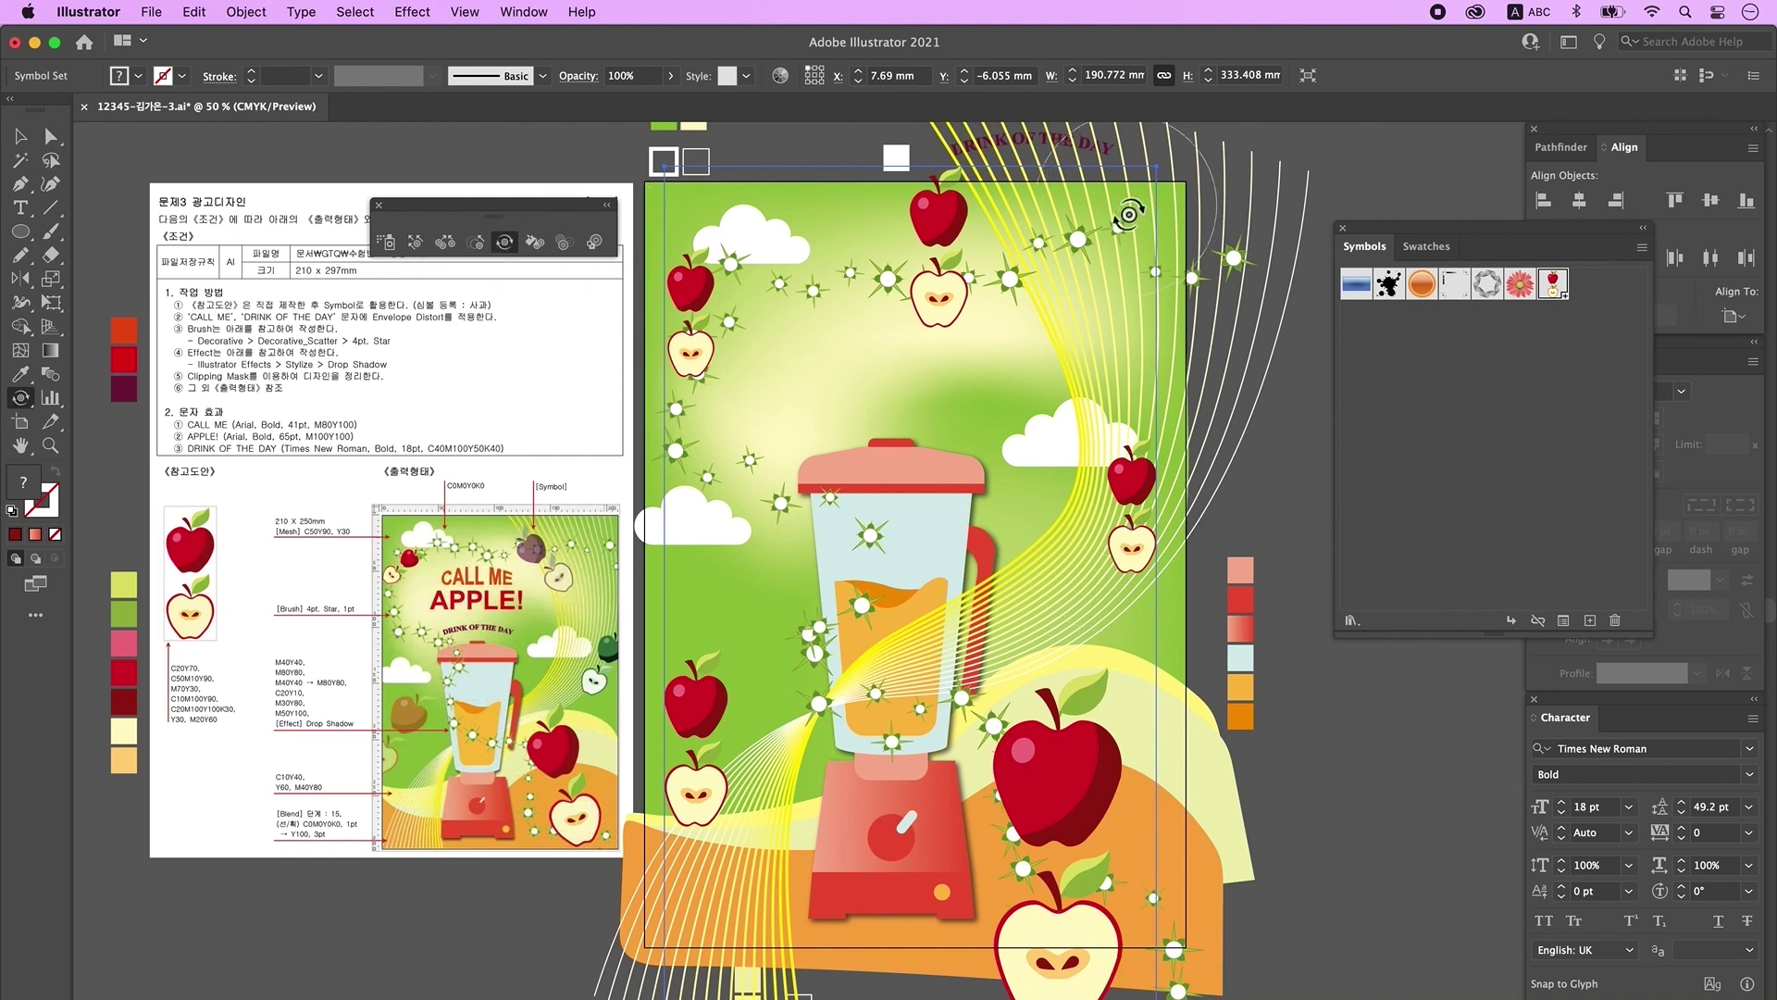
{"action": "mouse_move", "coordinate": [1009, 884]}
{"action": "left_mouse_down"}
{"action": "mouse_move", "coordinate": [1059, 798]}
{"action": "mouse_move", "coordinate": [943, 814]}
{"action": "mouse_move", "coordinate": [1077, 773]}
{"action": "mouse_move", "coordinate": [973, 881]}
{"action": "mouse_move", "coordinate": [1100, 771]}
{"action": "mouse_move", "coordinate": [1051, 847]}
{"action": "mouse_move", "coordinate": [1084, 757]}
{"action": "mouse_move", "coordinate": [1025, 774]}
{"action": "mouse_move", "coordinate": [1059, 796]}
{"action": "mouse_move", "coordinate": [1086, 771]}
{"action": "mouse_move", "coordinate": [1091, 875]}
{"action": "mouse_move", "coordinate": [1043, 788]}
{"action": "left_mouse_up"}
{"action": "mouse_move", "coordinate": [1138, 456]}
{"action": "left_mouse_down"}
{"action": "mouse_move", "coordinate": [1143, 485]}
{"action": "mouse_move", "coordinate": [934, 245]}
{"action": "mouse_move", "coordinate": [833, 278]}
{"action": "mouse_move", "coordinate": [816, 639]}
{"action": "left_mouse_up"}
{"action": "left_click_drag", "start_coordinate": [694, 768], "coordinate": [727, 708]}
Step: Slightly reduce the size of the lower-right apple symbol with the Symbol Sizer
{"action": "left_click", "coordinate": [475, 242]}
{"action": "left_click", "coordinate": [1079, 843], "text": "alt"}
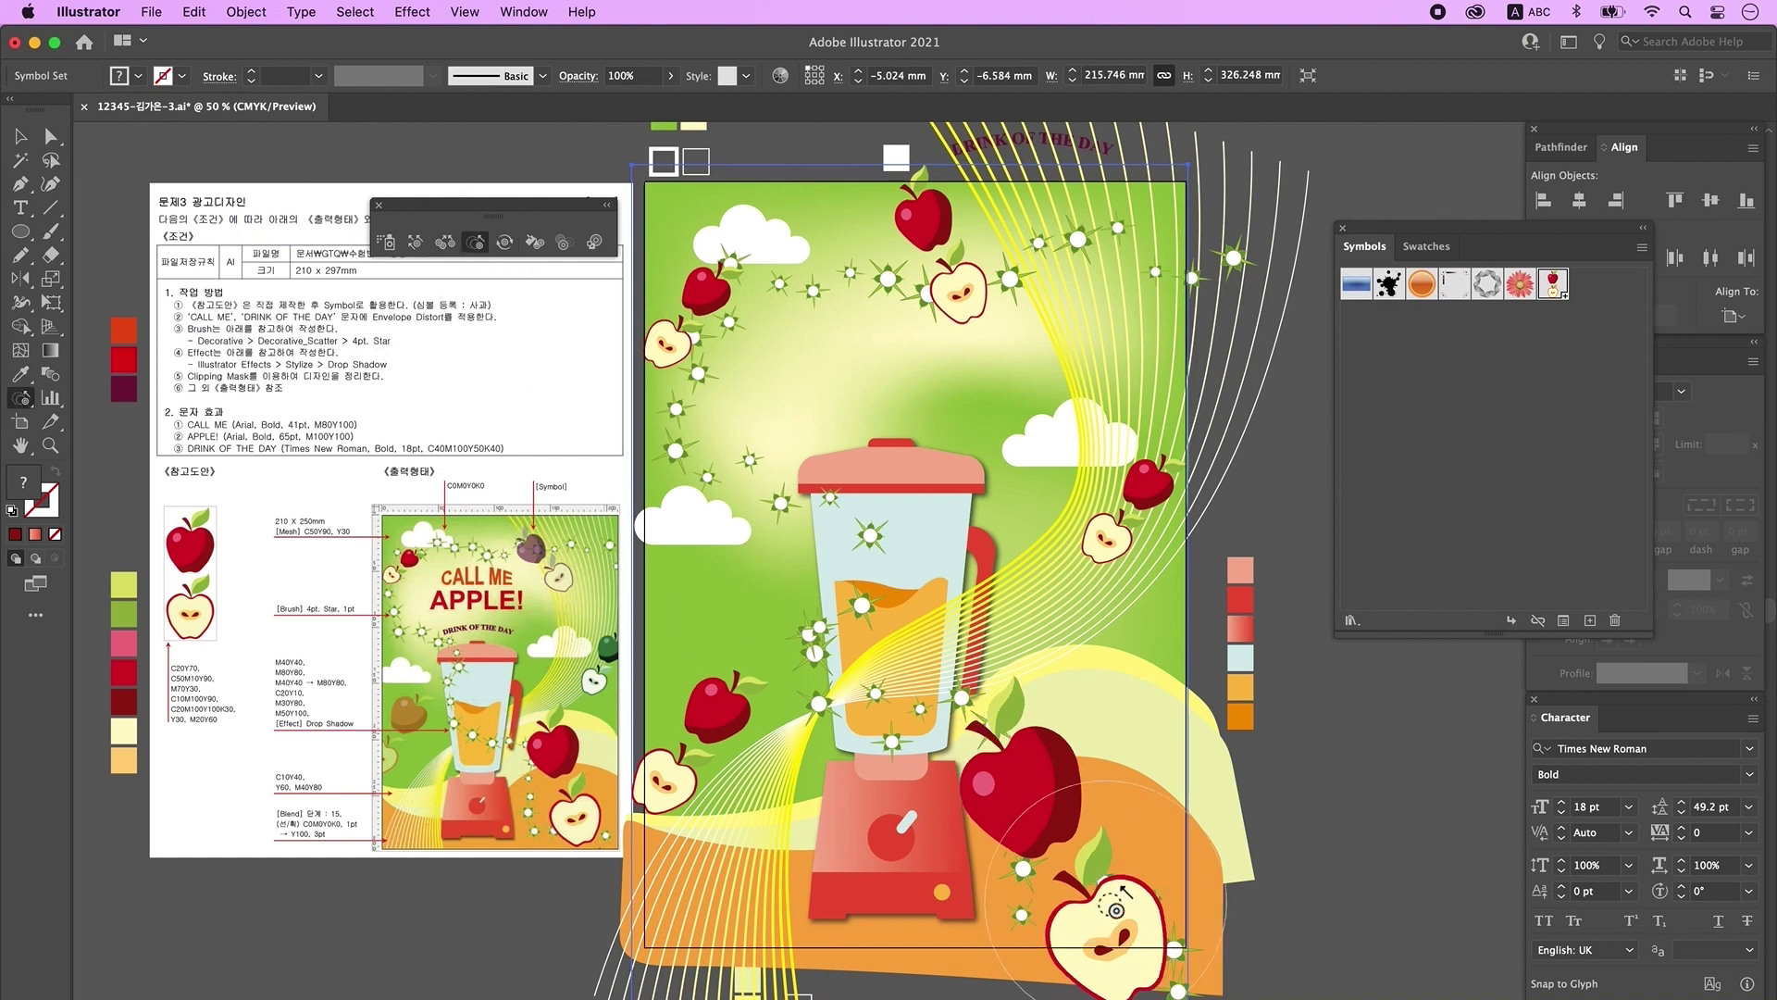
{"action": "left_click", "coordinate": [1078, 842], "text": "alt"}
Step: Reposition the apple symbols with the Symbol Shifter, moving the top one beside the title area and raising the lower ones
{"action": "left_click", "coordinate": [412, 245]}
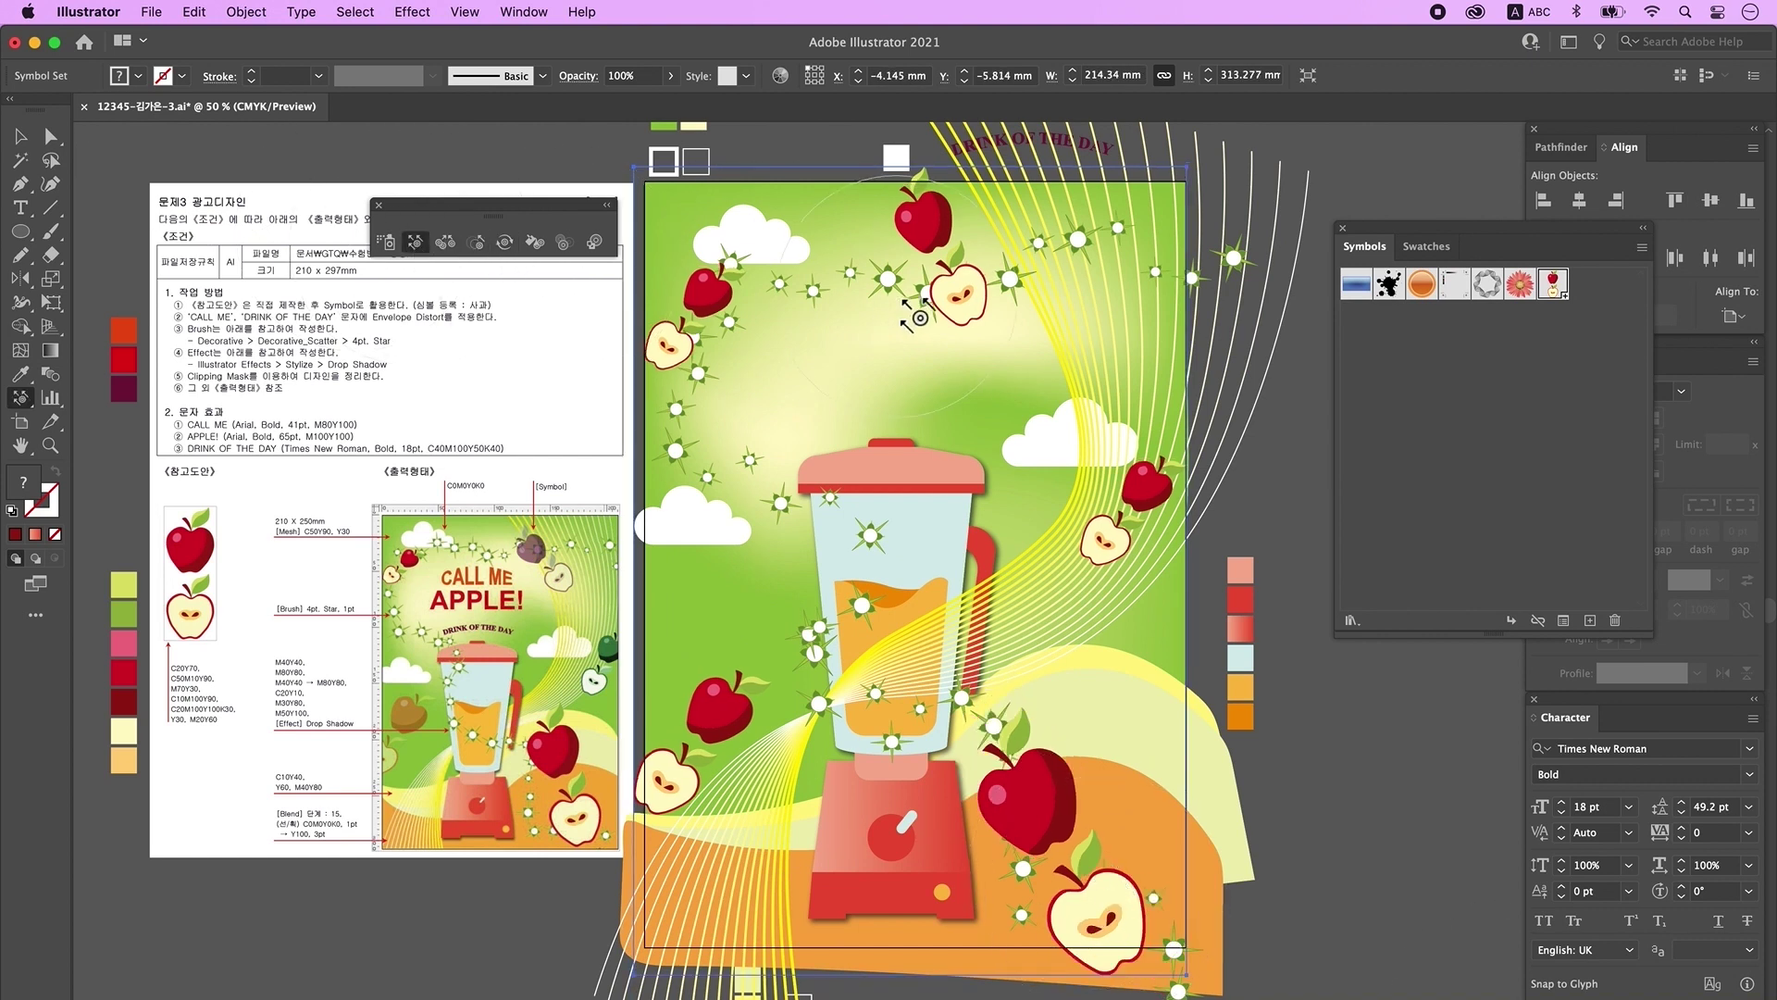
{"action": "mouse_move", "coordinate": [1099, 526]}
{"action": "left_mouse_down"}
{"action": "mouse_move", "coordinate": [1169, 541]}
{"action": "mouse_move", "coordinate": [1163, 497]}
{"action": "left_mouse_up"}
{"action": "left_click_drag", "start_coordinate": [949, 246], "coordinate": [1105, 352]}
{"action": "left_click_drag", "start_coordinate": [717, 296], "coordinate": [734, 336]}
{"action": "left_click_drag", "start_coordinate": [723, 744], "coordinate": [726, 648]}
{"action": "mouse_move", "coordinate": [1093, 888]}
{"action": "left_mouse_down"}
{"action": "mouse_move", "coordinate": [1093, 776]}
{"action": "mouse_move", "coordinate": [1057, 715]}
{"action": "mouse_move", "coordinate": [1078, 726]}
{"action": "left_mouse_up"}
Step: Fine-tune the tilt of the apple symbols with the Symbol Spinner, and shift the two left-hand ones outward over the poster's edge
{"action": "left_click", "coordinate": [504, 242]}
{"action": "mouse_move", "coordinate": [740, 638]}
{"action": "left_mouse_down"}
{"action": "mouse_move", "coordinate": [754, 599]}
{"action": "mouse_move", "coordinate": [737, 639]}
{"action": "left_mouse_up"}
{"action": "mouse_move", "coordinate": [1043, 257]}
{"action": "left_mouse_down"}
{"action": "mouse_move", "coordinate": [1098, 153]}
{"action": "mouse_move", "coordinate": [1096, 176]}
{"action": "left_mouse_up"}
{"action": "mouse_move", "coordinate": [1203, 539]}
{"action": "left_mouse_down"}
{"action": "mouse_move", "coordinate": [1182, 470]}
{"action": "mouse_move", "coordinate": [1223, 568]}
{"action": "mouse_move", "coordinate": [1209, 552]}
{"action": "left_mouse_up"}
{"action": "left_click", "coordinate": [416, 242]}
{"action": "left_click_drag", "start_coordinate": [699, 349], "coordinate": [593, 350]}
{"action": "left_click_drag", "start_coordinate": [731, 698], "coordinate": [648, 666]}
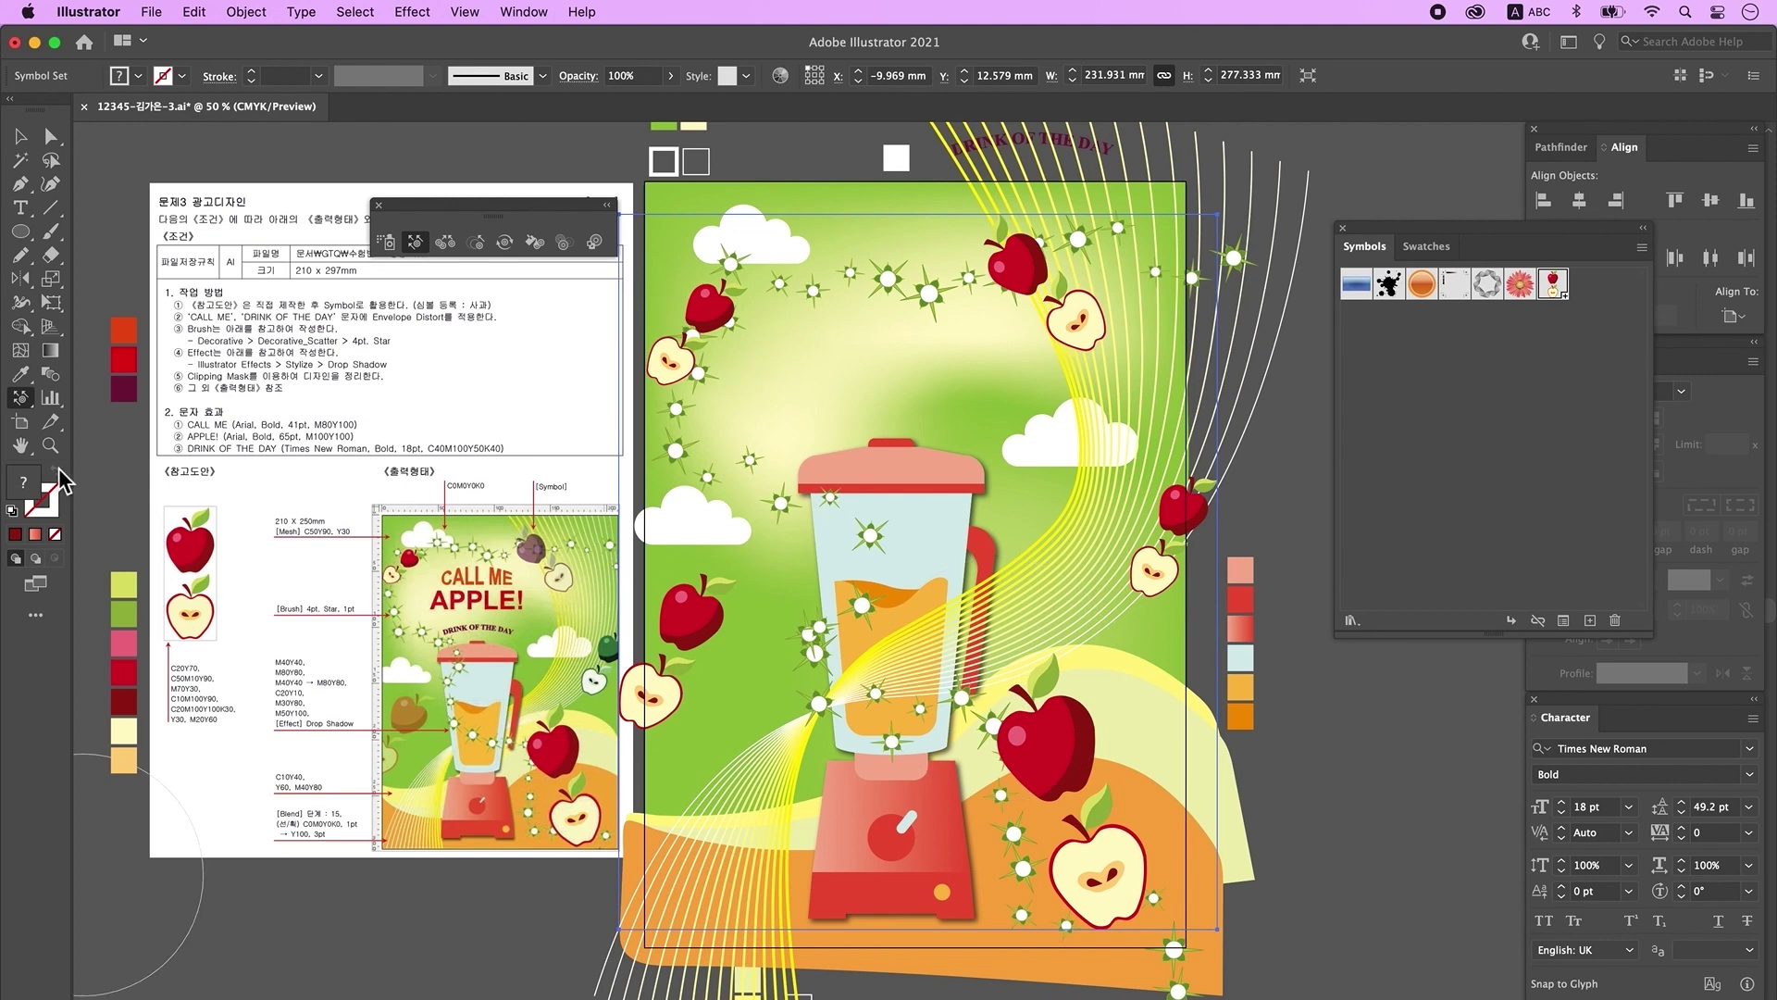
Step: Set the fill to dark green and stain the apple symbol at the poster's right edge with the Symbol Stainer
{"action": "double_click", "coordinate": [53, 507]}
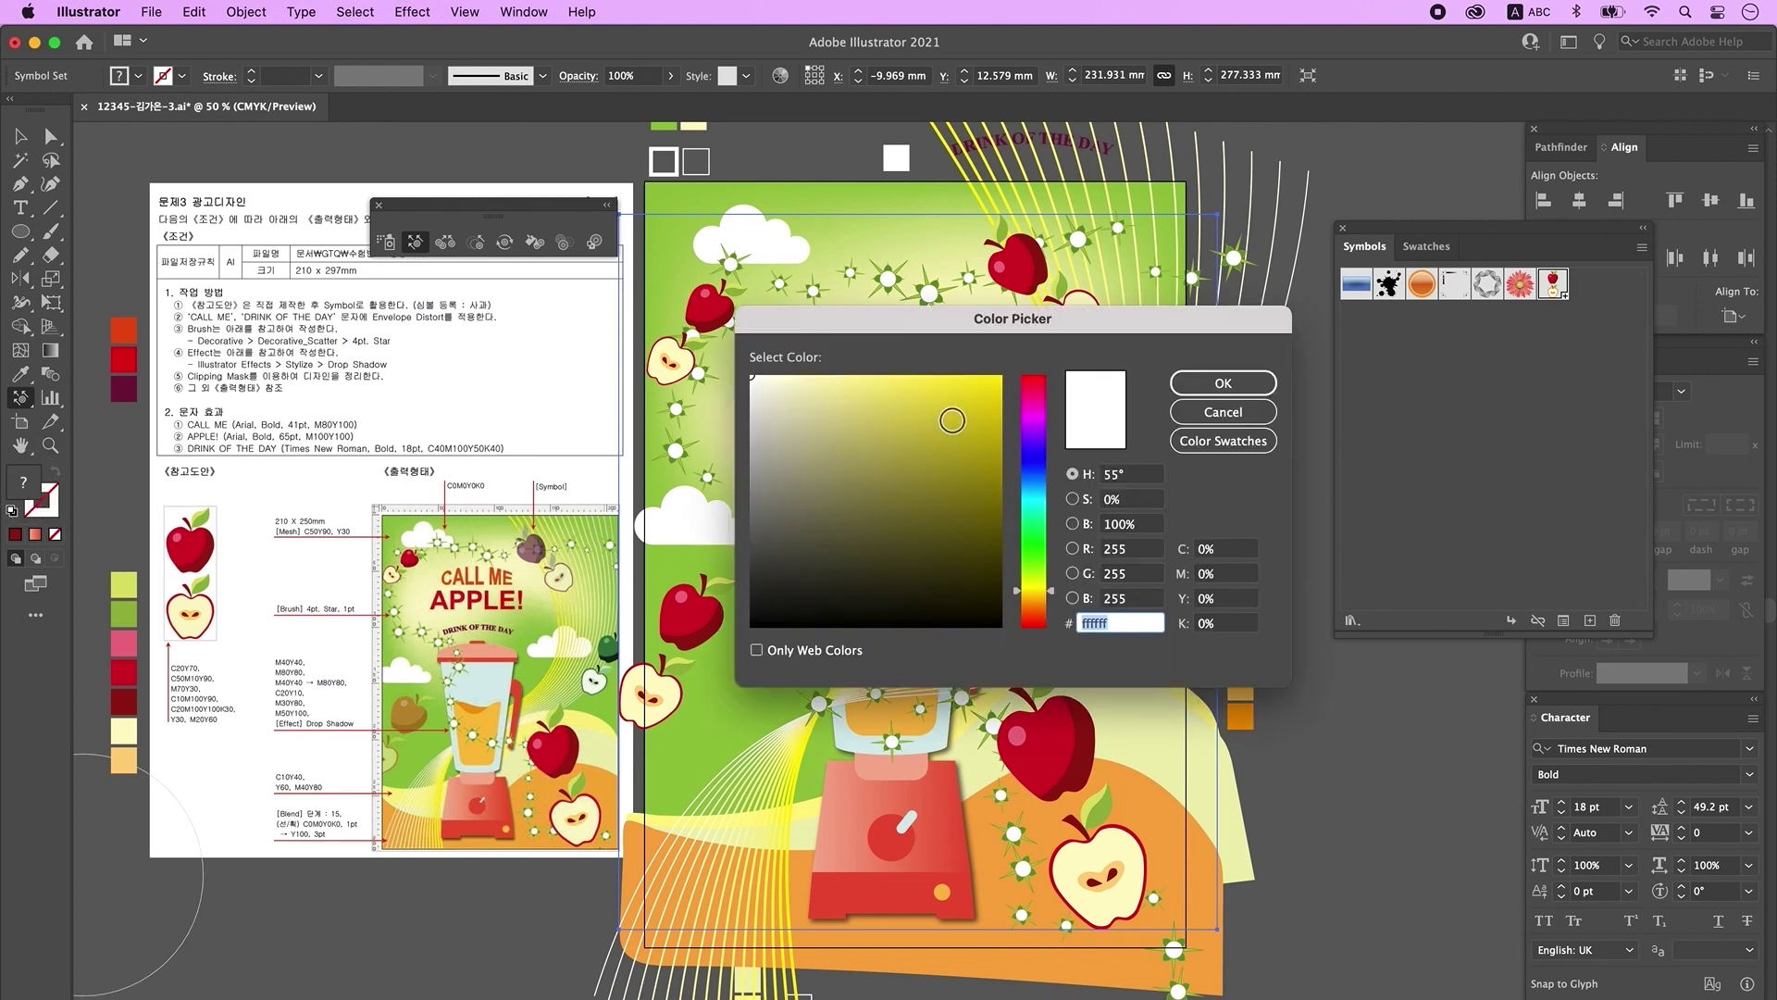
{"action": "left_click_drag", "start_coordinate": [1040, 538], "coordinate": [1036, 553]}
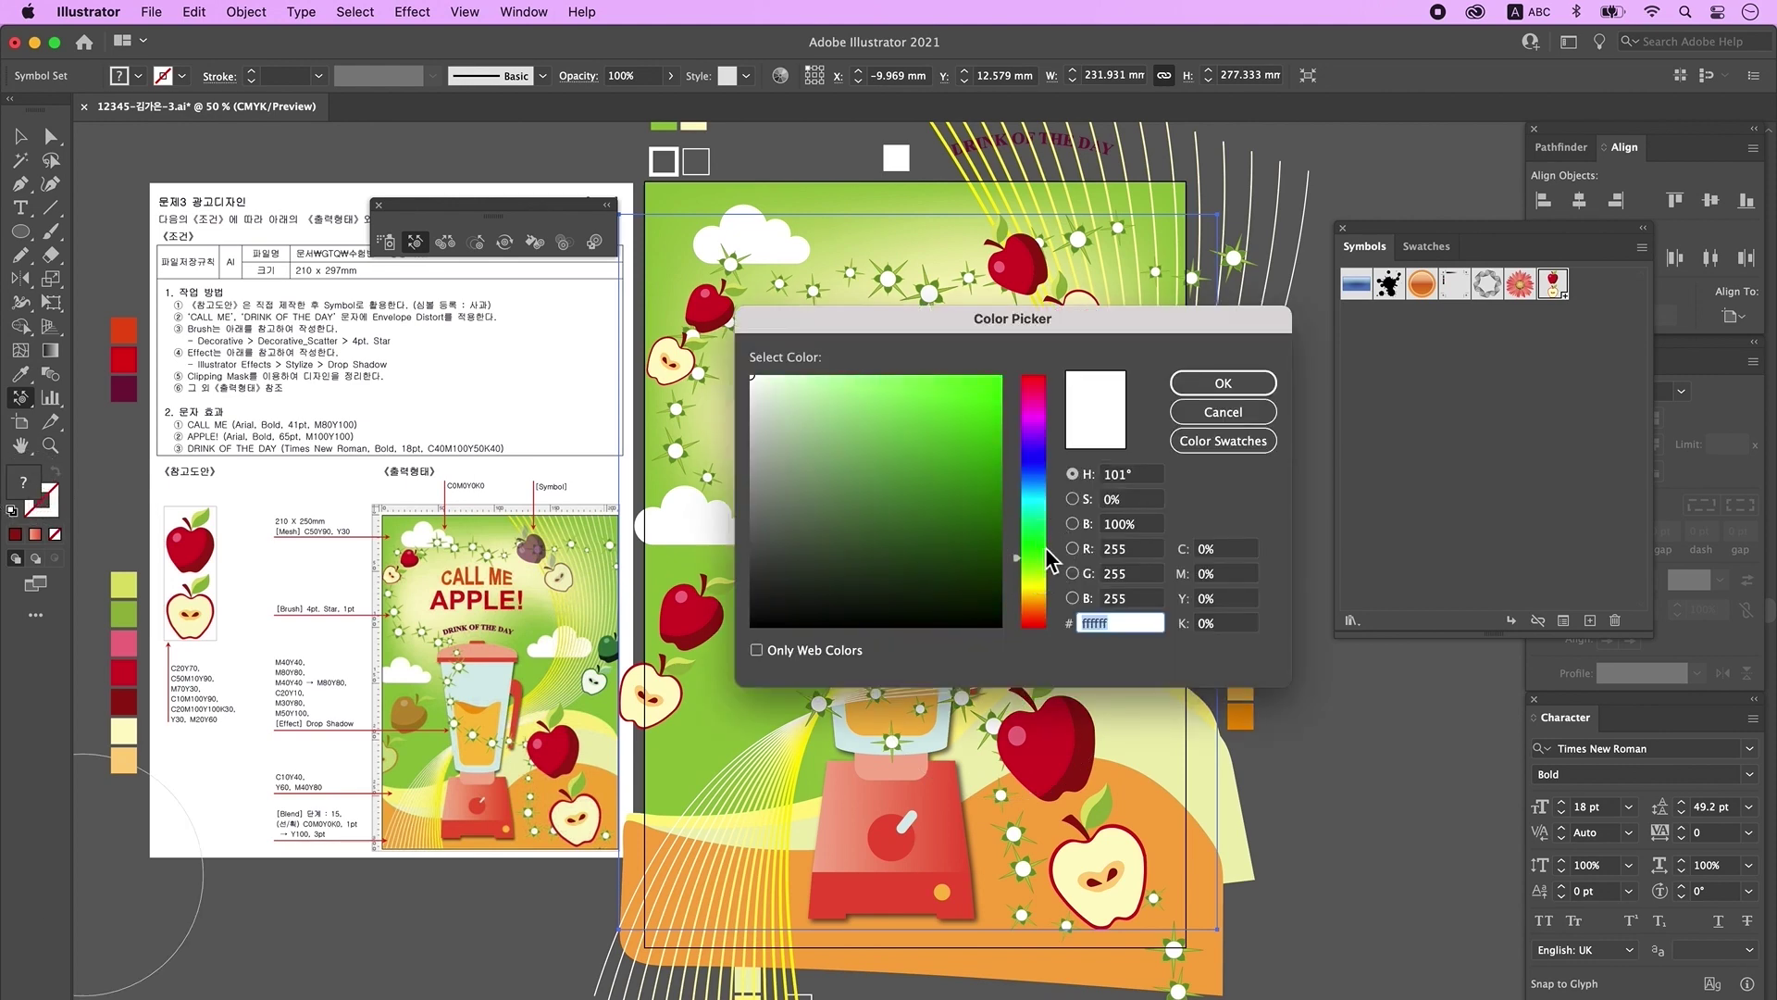
{"action": "left_click", "coordinate": [1042, 529]}
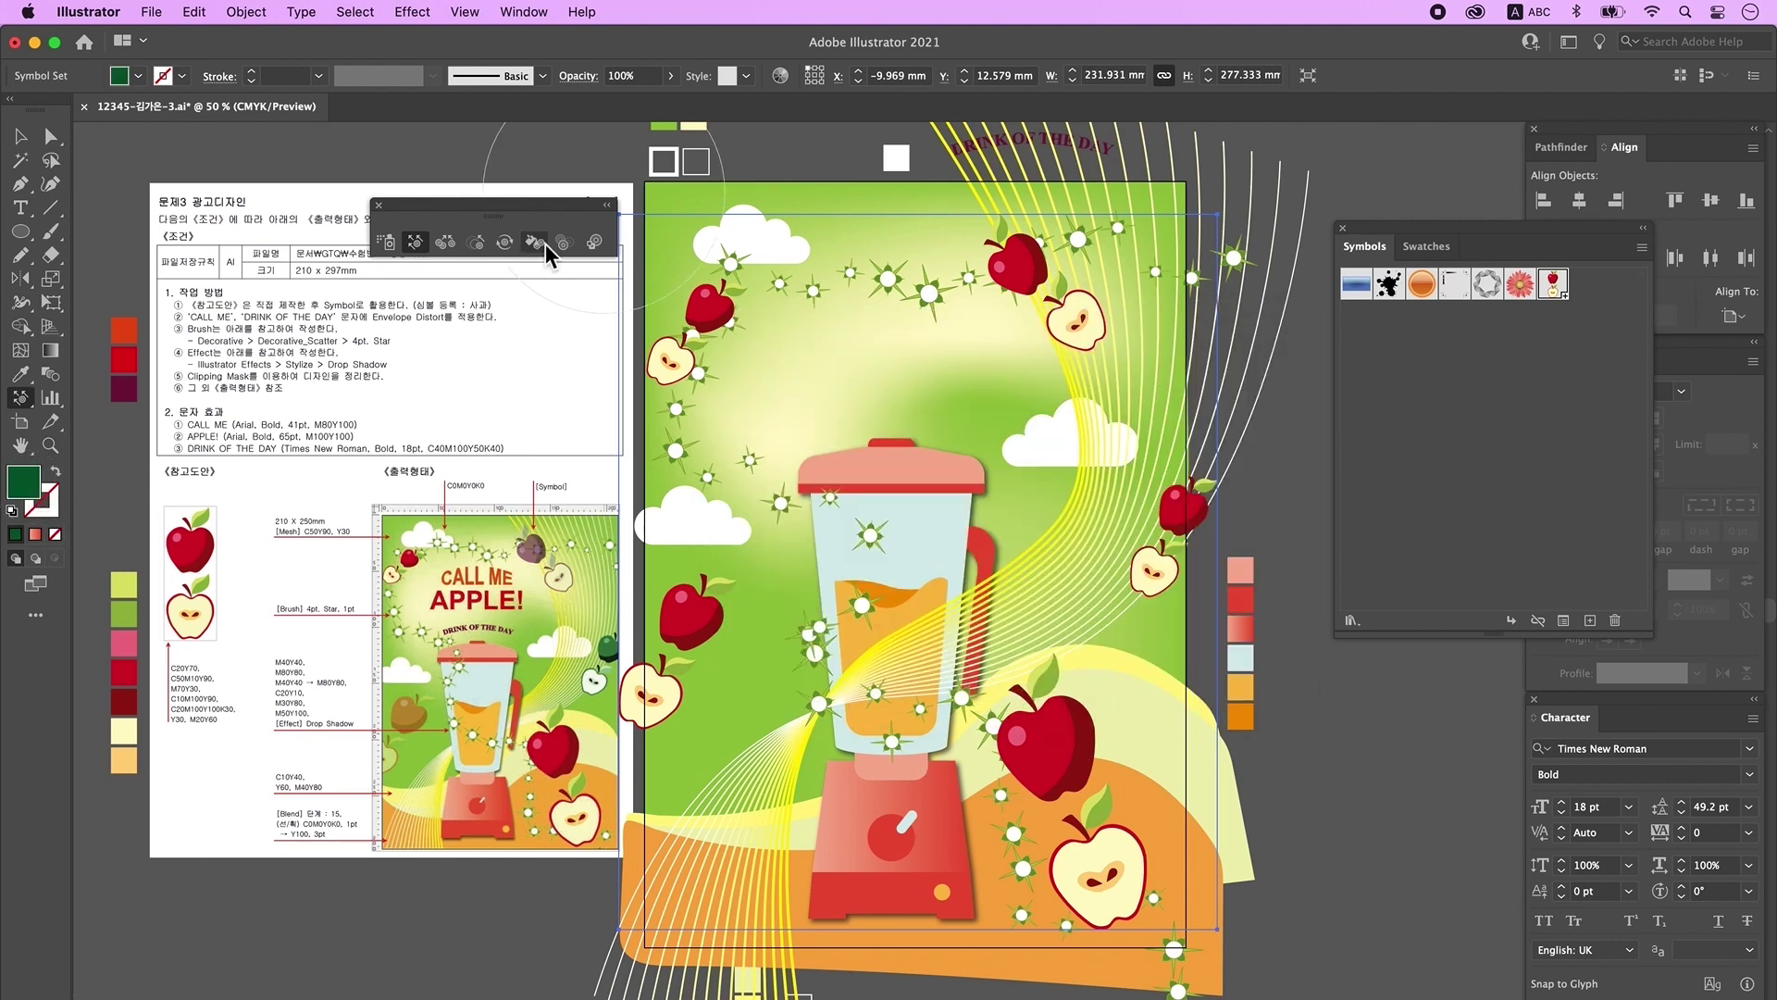
{"action": "left_click", "coordinate": [544, 243]}
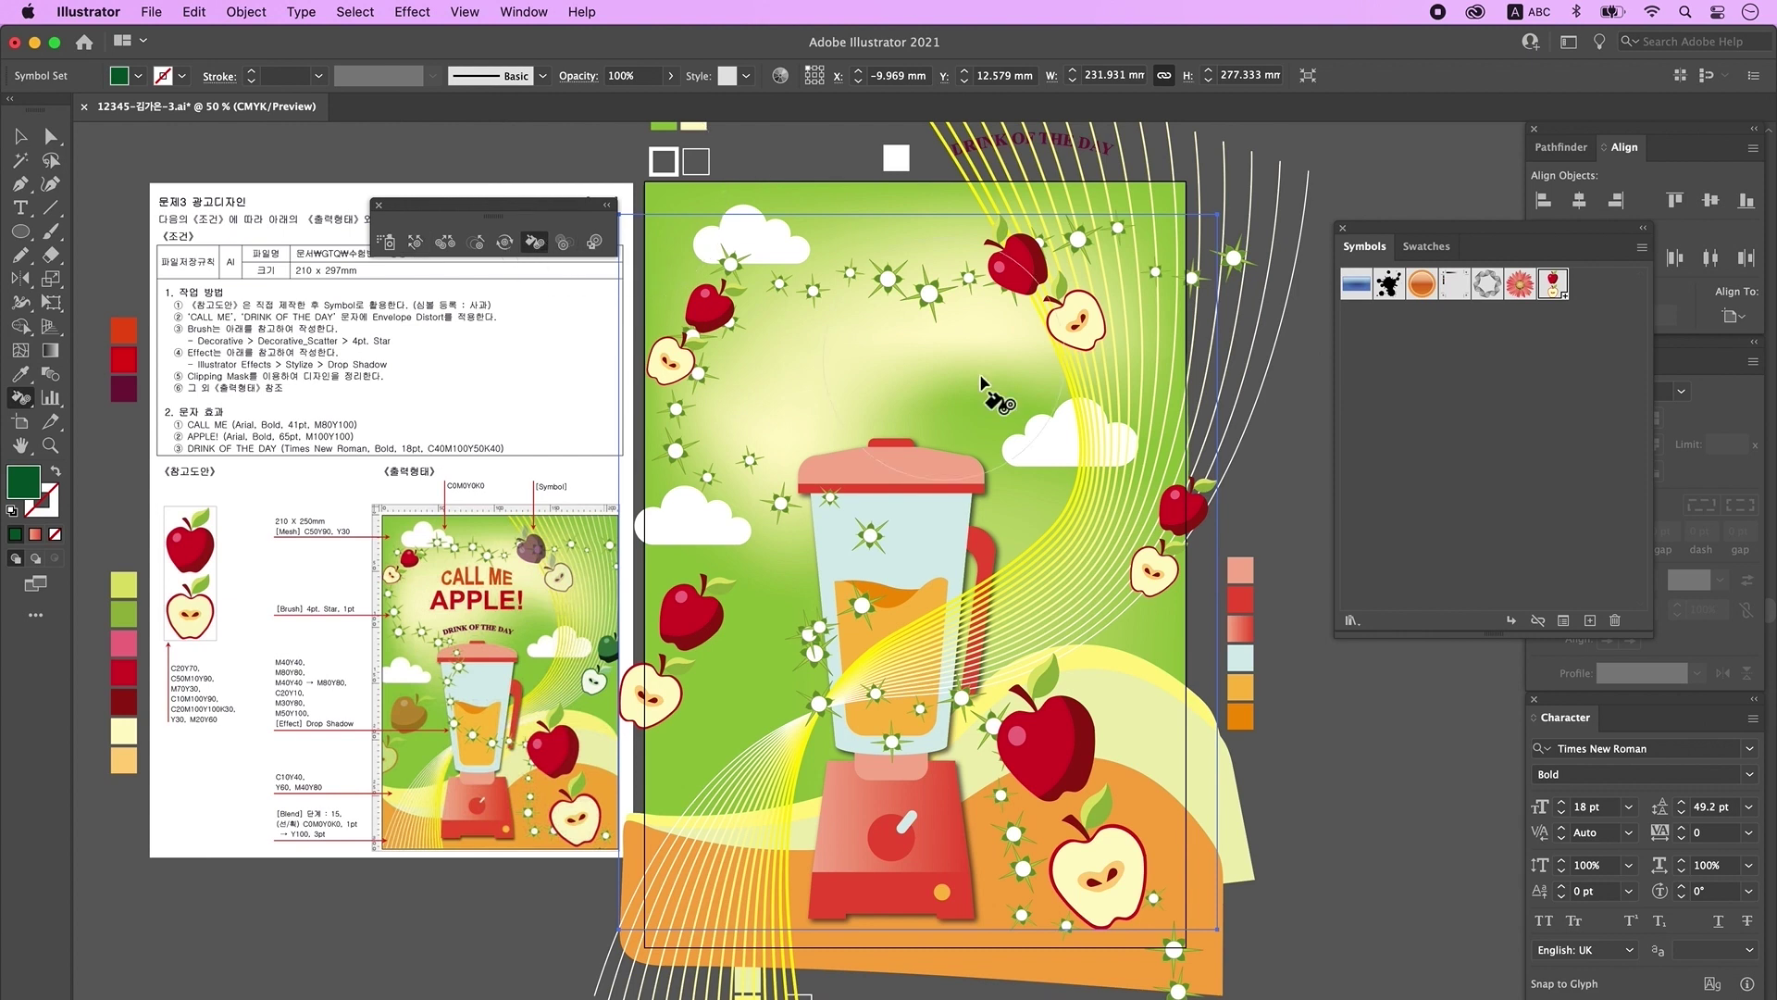
{"action": "left_click", "coordinate": [1181, 529]}
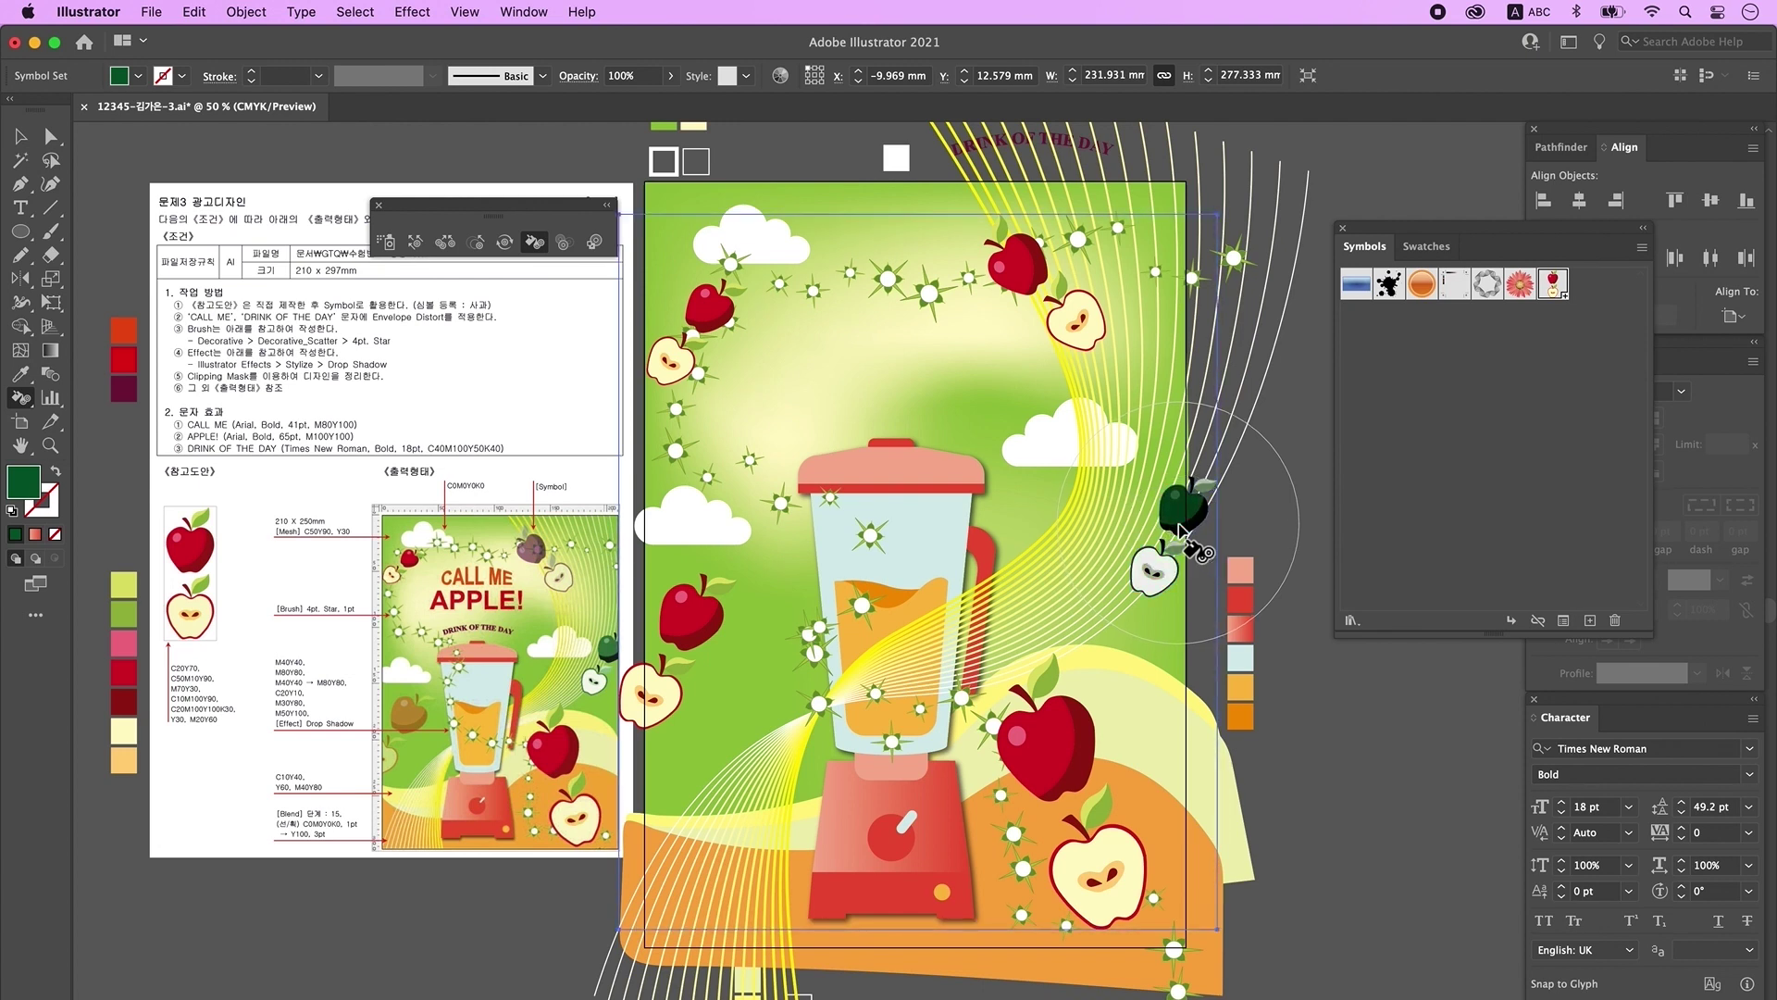
Step: Pick a brighter green fill and stain the right-edge apple symbol again
{"action": "double_click", "coordinate": [37, 480]}
{"action": "left_click_drag", "start_coordinate": [970, 491], "coordinate": [940, 475]}
{"action": "left_click", "coordinate": [1194, 384]}
{"action": "left_click", "coordinate": [1180, 507]}
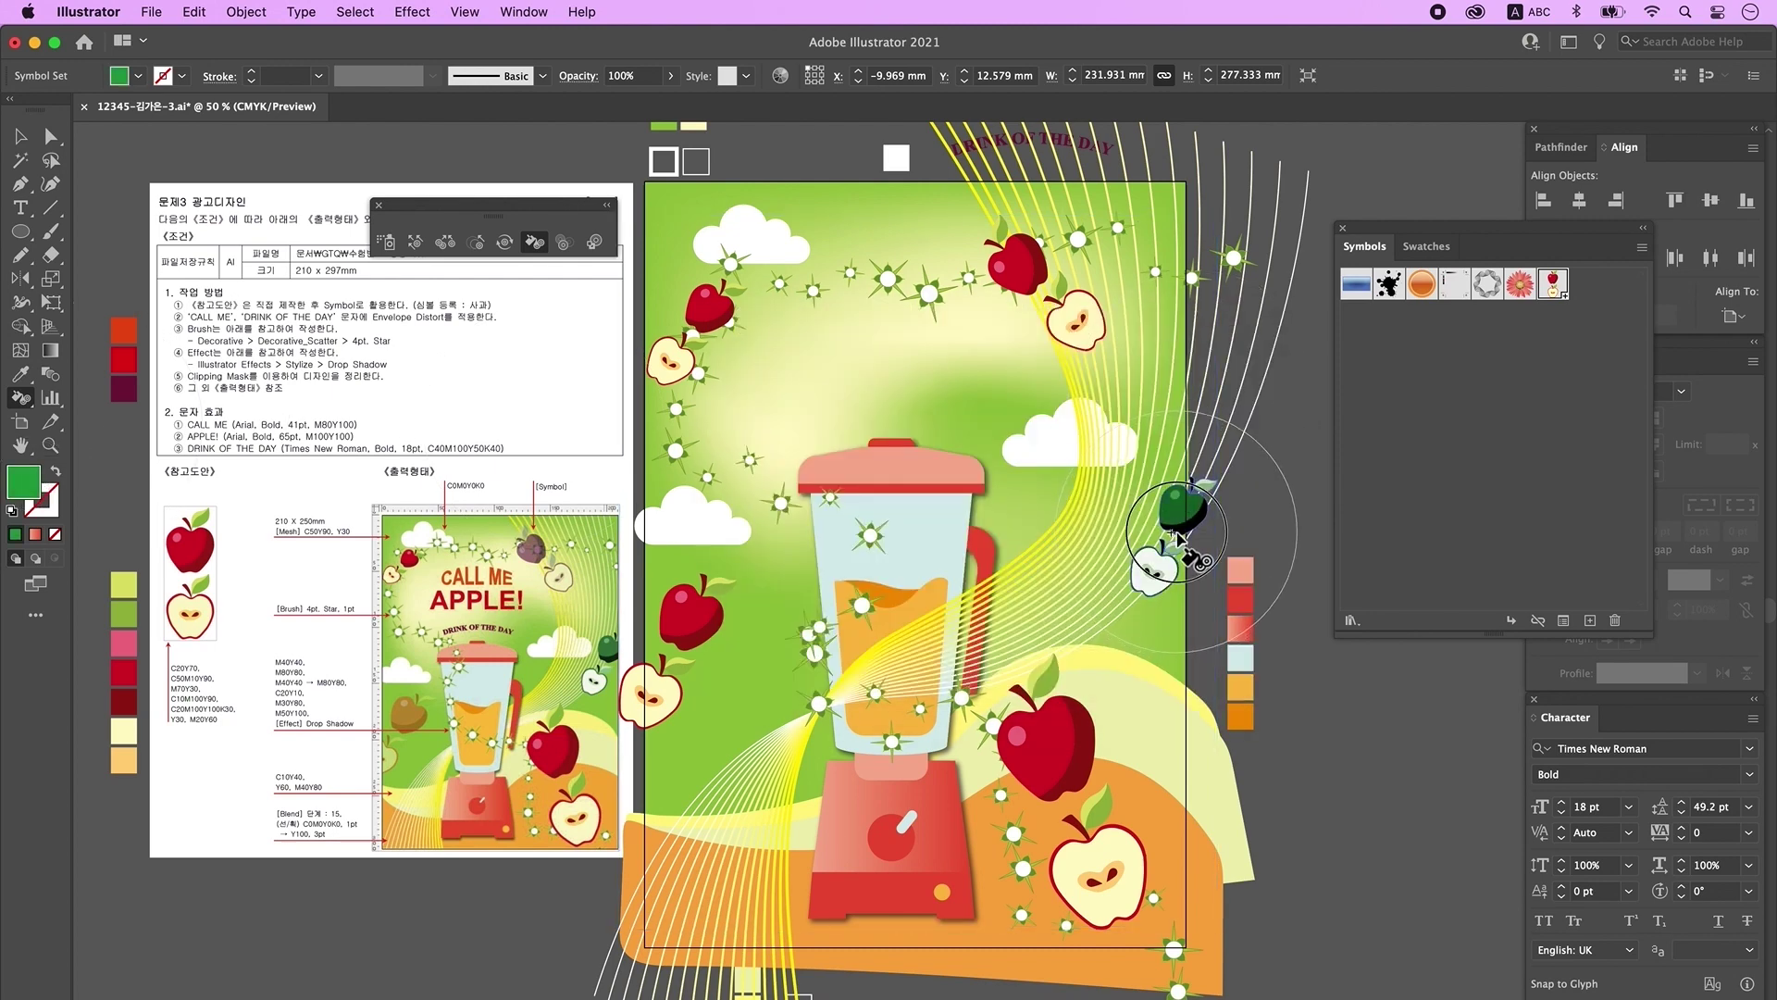
Step: Set the fill to purple and stain the apple symbol near the poster's upper-right corner
{"action": "double_click", "coordinate": [25, 483]}
{"action": "left_click_drag", "start_coordinate": [1040, 456], "coordinate": [1040, 431]}
{"action": "left_click", "coordinate": [946, 420]}
{"action": "left_click", "coordinate": [1210, 389]}
{"action": "left_click", "coordinate": [1017, 266]}
Step: Change the fill to a lighter purple and stain the upper-right apple symbol again
{"action": "double_click", "coordinate": [25, 483]}
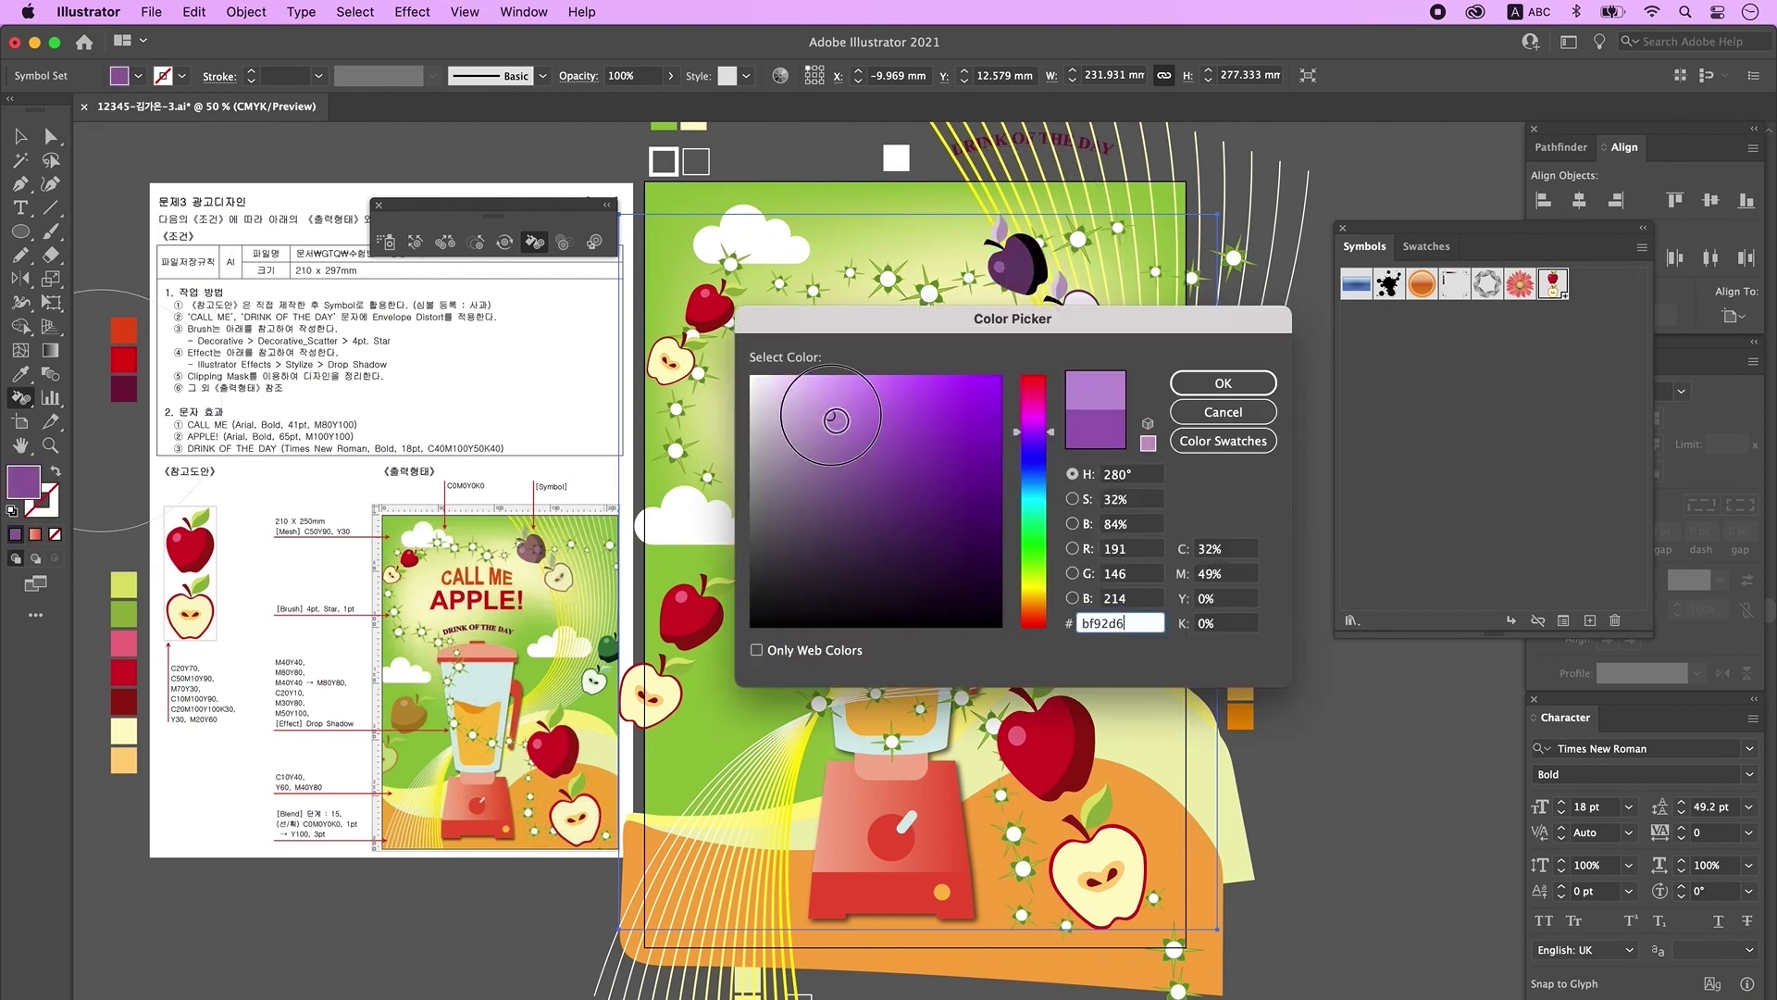
{"action": "left_click", "coordinate": [844, 422]}
{"action": "left_click", "coordinate": [1217, 386]}
{"action": "left_click", "coordinate": [1028, 281]}
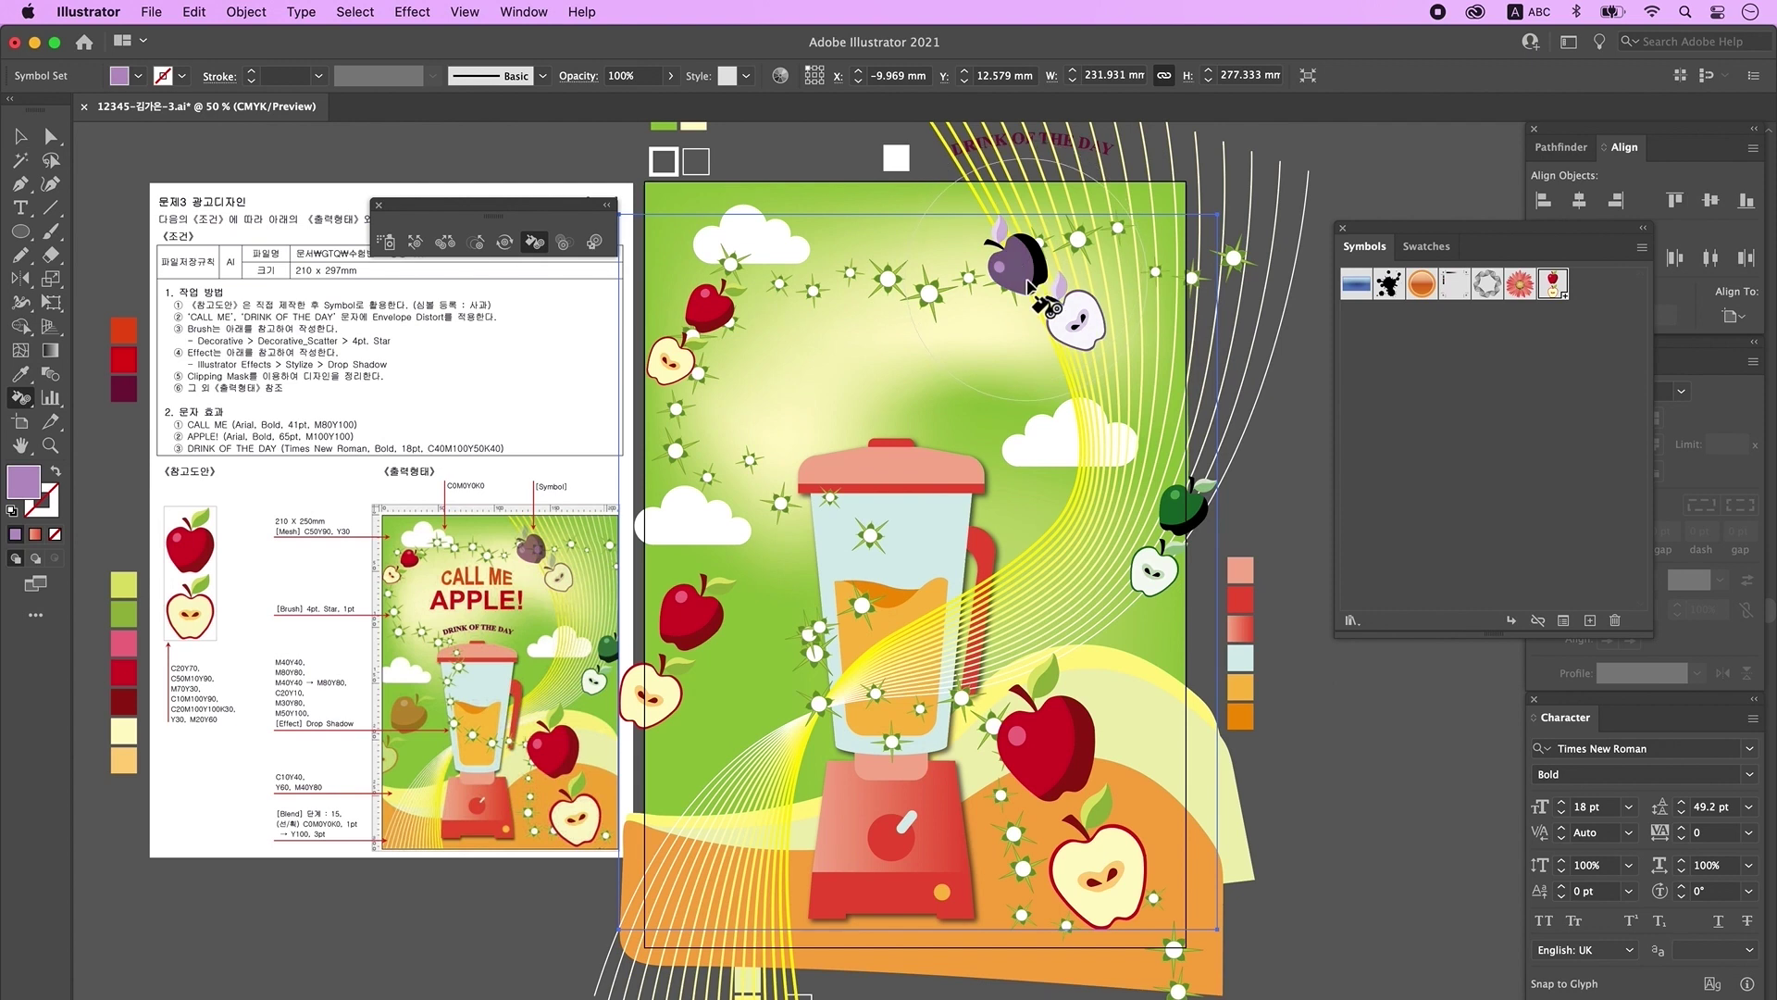
Step: Try fading the purple apple symbol with the Symbol Screener, and undo it
{"action": "left_click", "coordinate": [575, 248]}
{"action": "left_click_drag", "start_coordinate": [1047, 294], "coordinate": [1047, 294]}
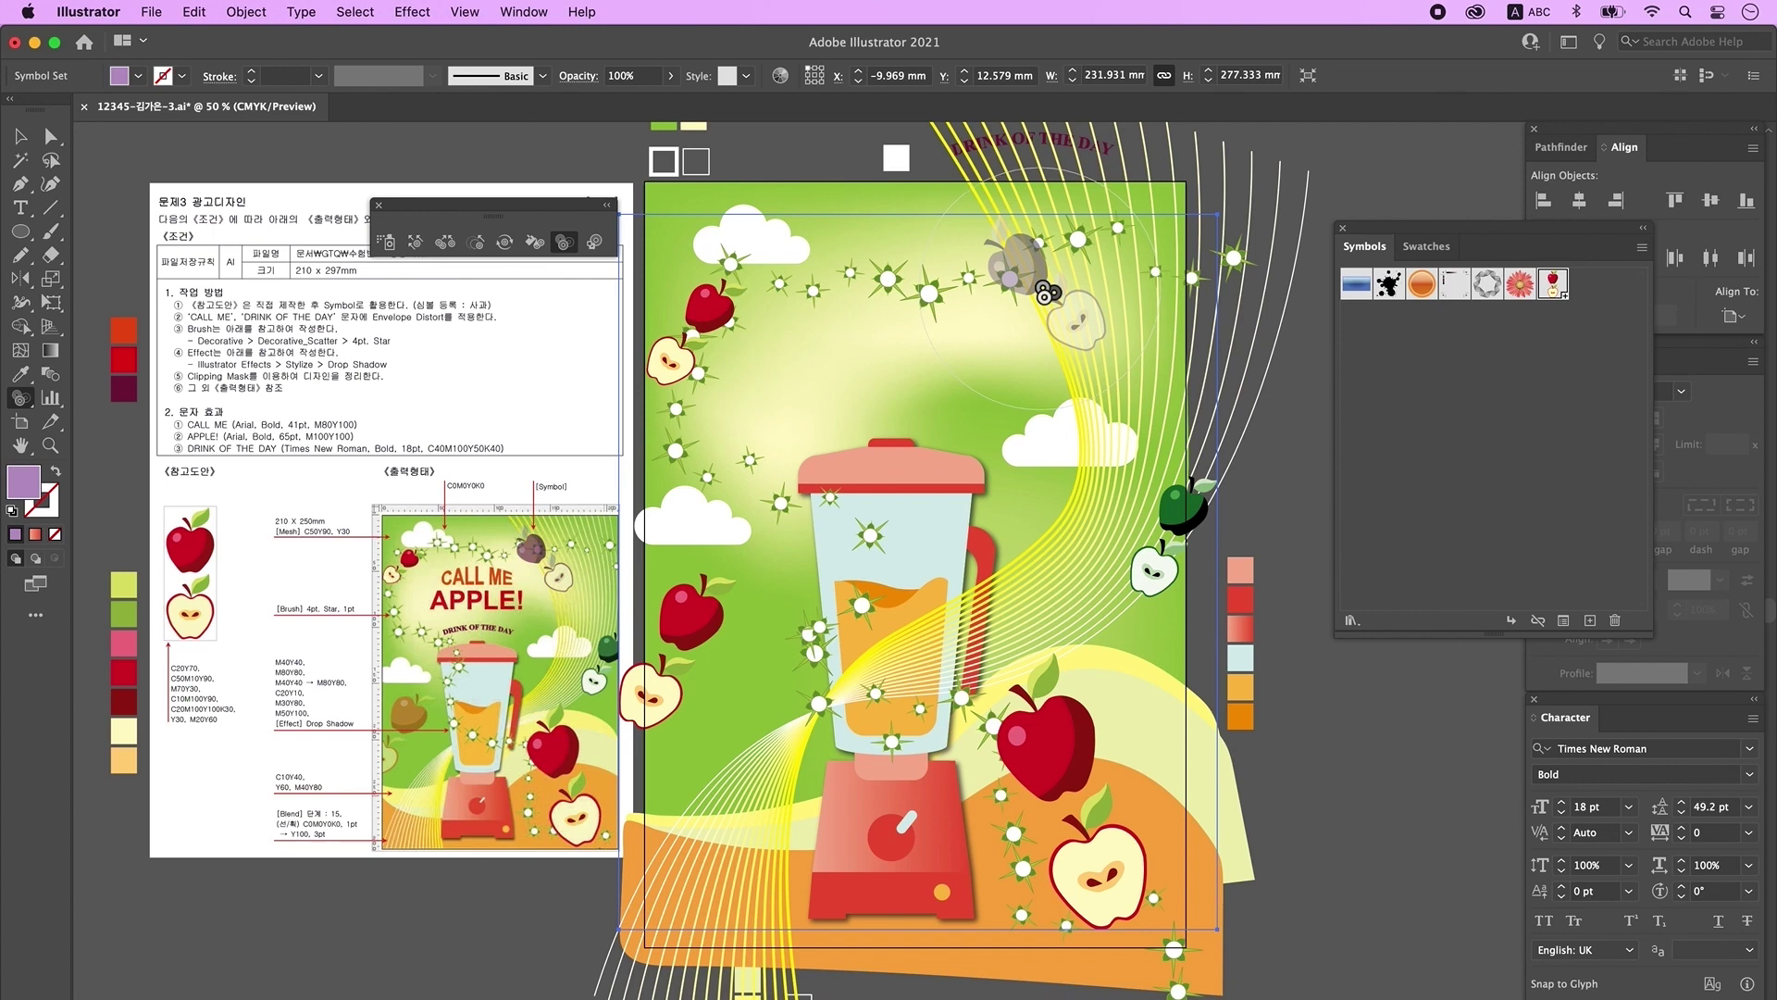
{"action": "key", "text": "super+z"}
{"action": "key", "text": "super+z"}
Step: Set the Symbol Screener's intensity and symbol set density to 2, and make the purple apple symbol semi-transparent
{"action": "double_click", "coordinate": [565, 243]}
{"action": "double_click", "coordinate": [924, 452]}
{"action": "type", "text": "2"}
{"action": "key", "text": "Tab"}
{"action": "type", "text": "2"}
{"action": "left_click", "coordinate": [1170, 698]}
{"action": "left_click", "coordinate": [1051, 293]}
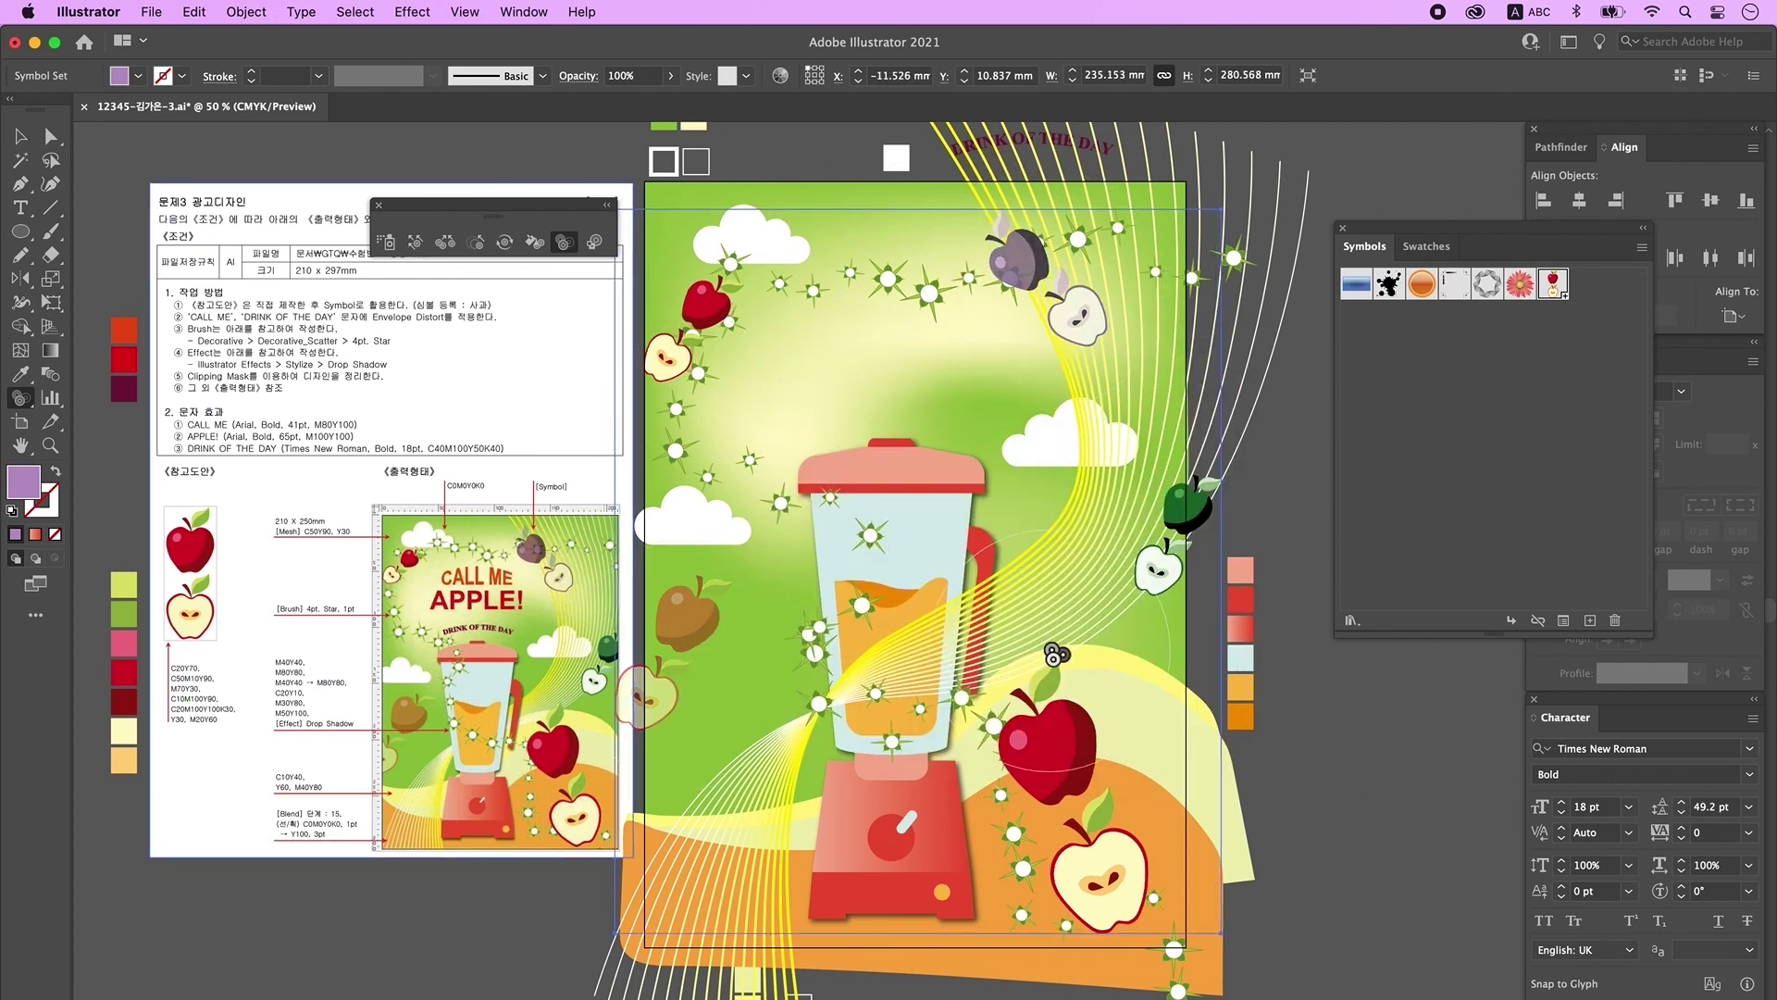
Step: Select the CALL ME, APPLE! and DRINK OF THE DAY texts and move them onto the poster above the blender
{"action": "left_click", "coordinate": [20, 137]}
{"action": "key", "text": "super+minus"}
{"action": "left_click_drag", "start_coordinate": [874, 209], "coordinate": [1037, 337]}
{"action": "left_click", "coordinate": [1059, 315], "text": "shift"}
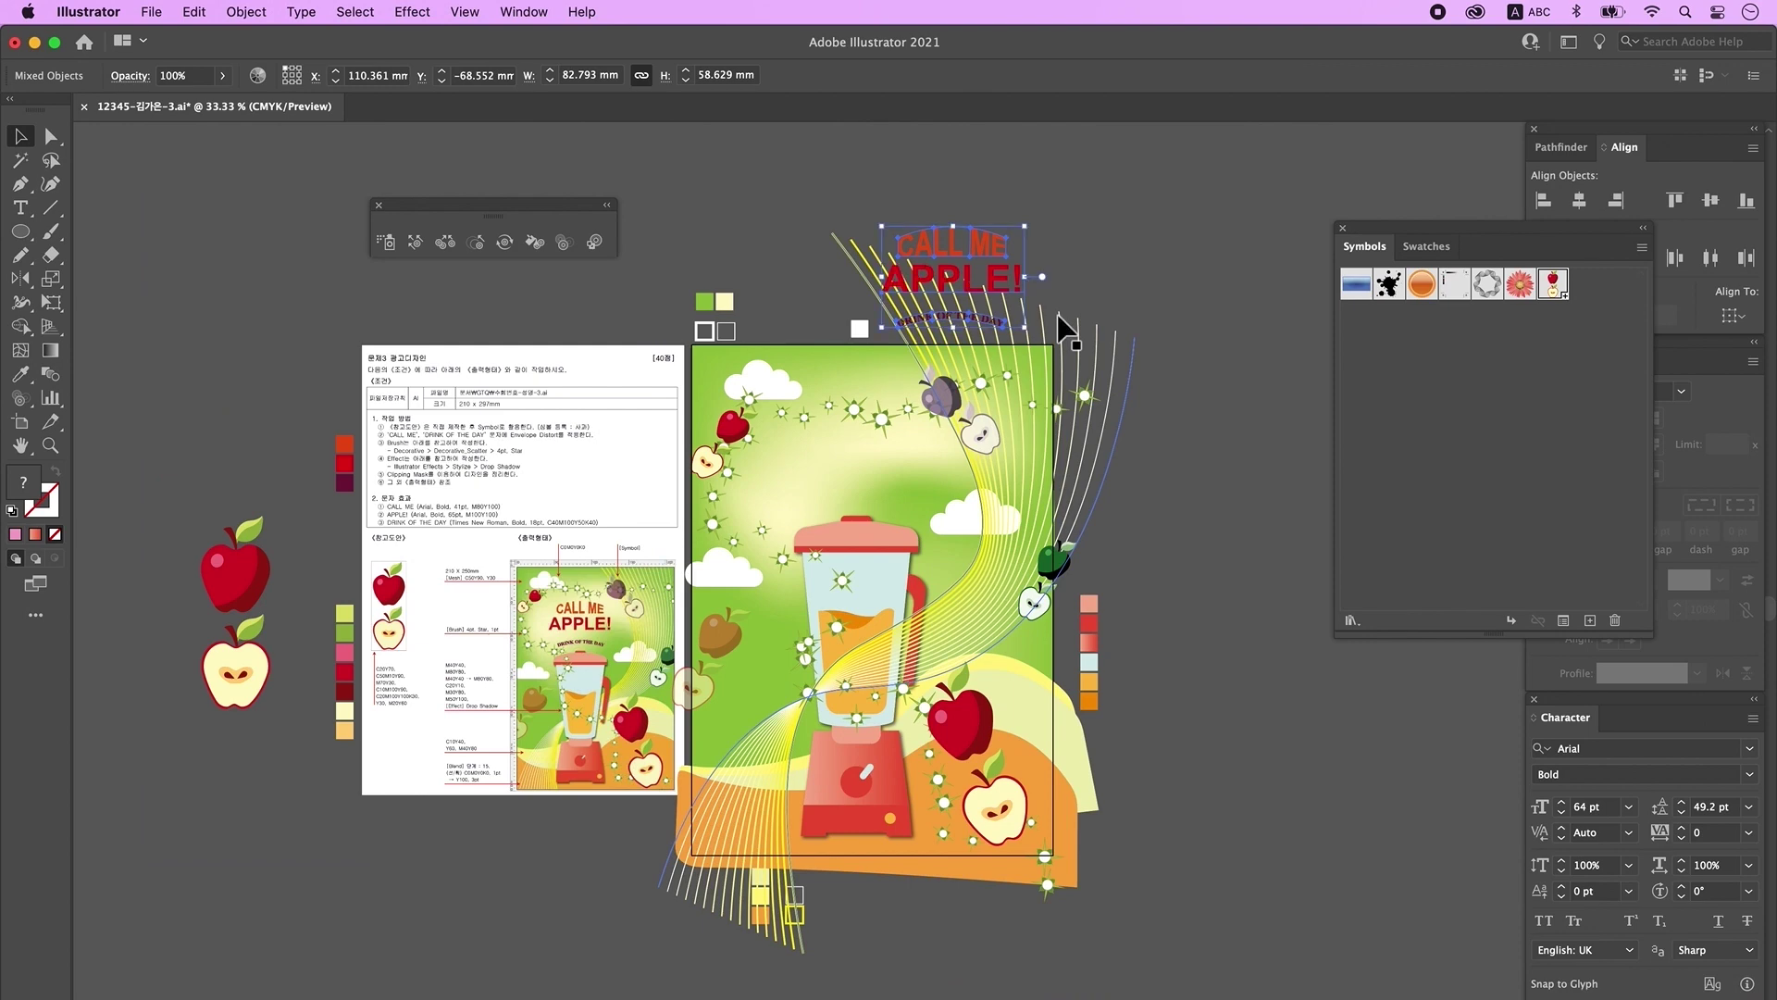
{"action": "left_click_drag", "start_coordinate": [951, 293], "coordinate": [861, 463]}
Step: Unlock all locked objects in the document and clear the selection
{"action": "key", "text": "super+equal"}
{"action": "left_click_drag", "start_coordinate": [1190, 658], "coordinate": [1218, 694]}
{"action": "left_click", "coordinate": [1242, 833]}
{"action": "left_click_drag", "start_coordinate": [1242, 861], "coordinate": [1354, 815]}
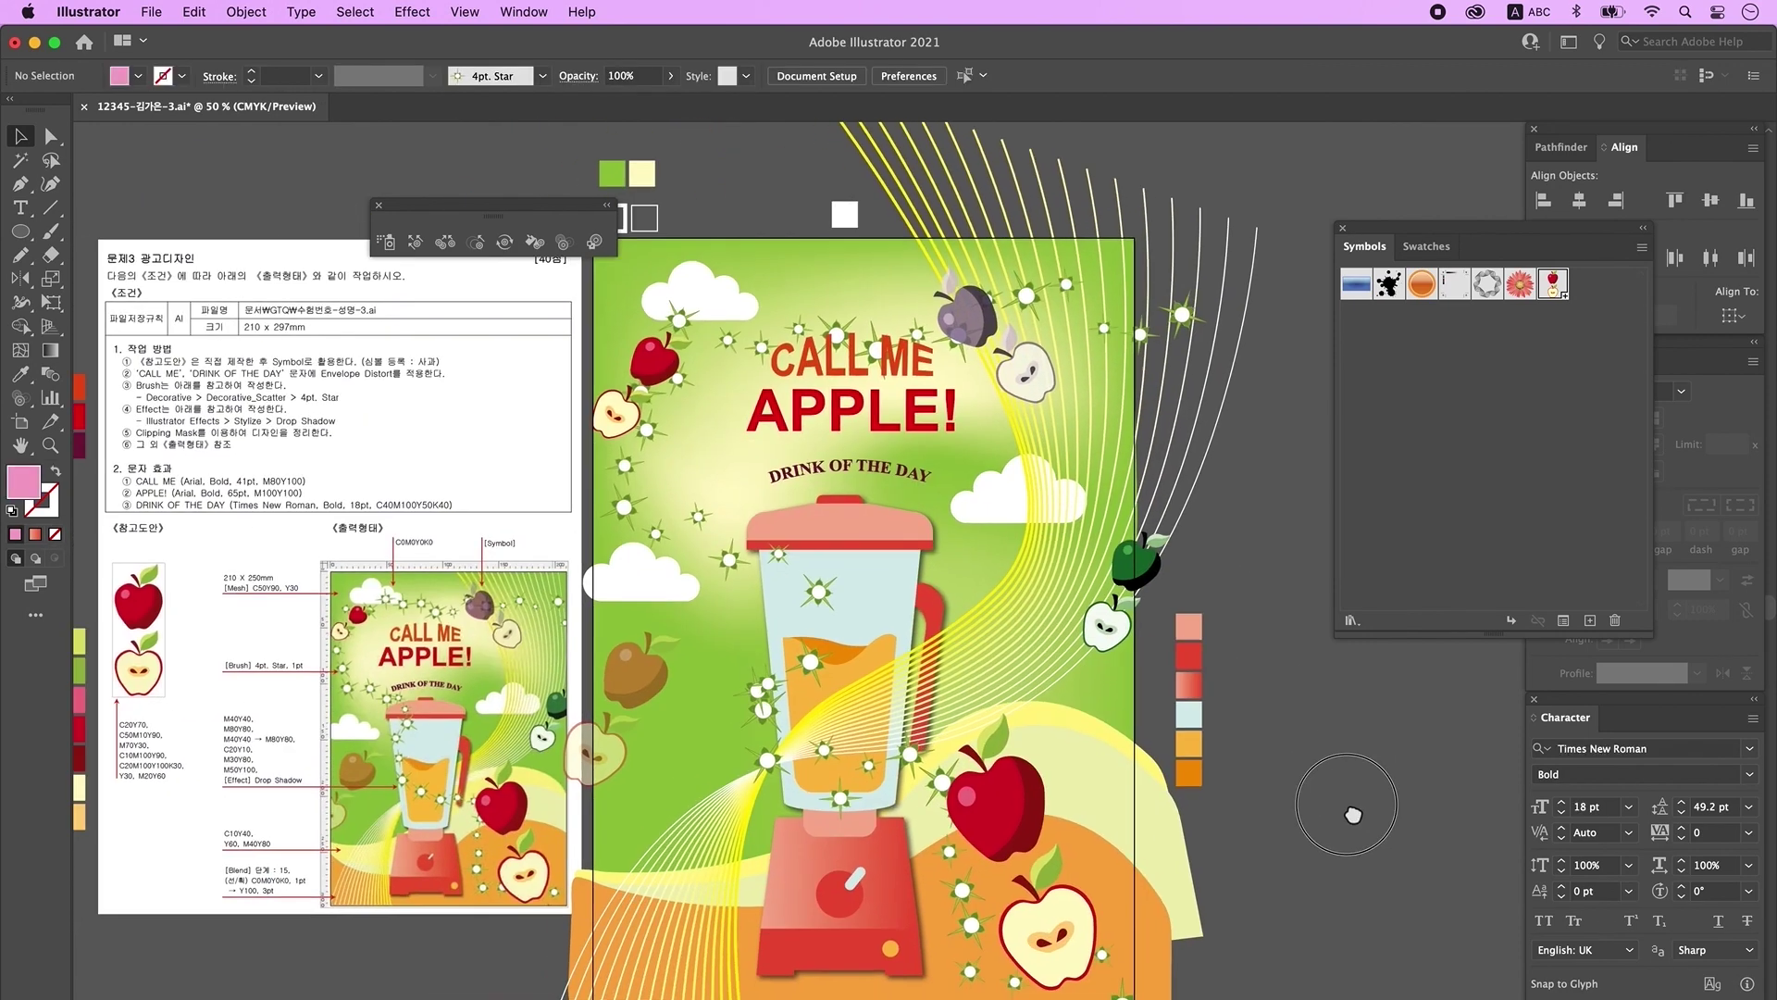
{"action": "left_click_drag", "start_coordinate": [1353, 815], "coordinate": [1379, 814]}
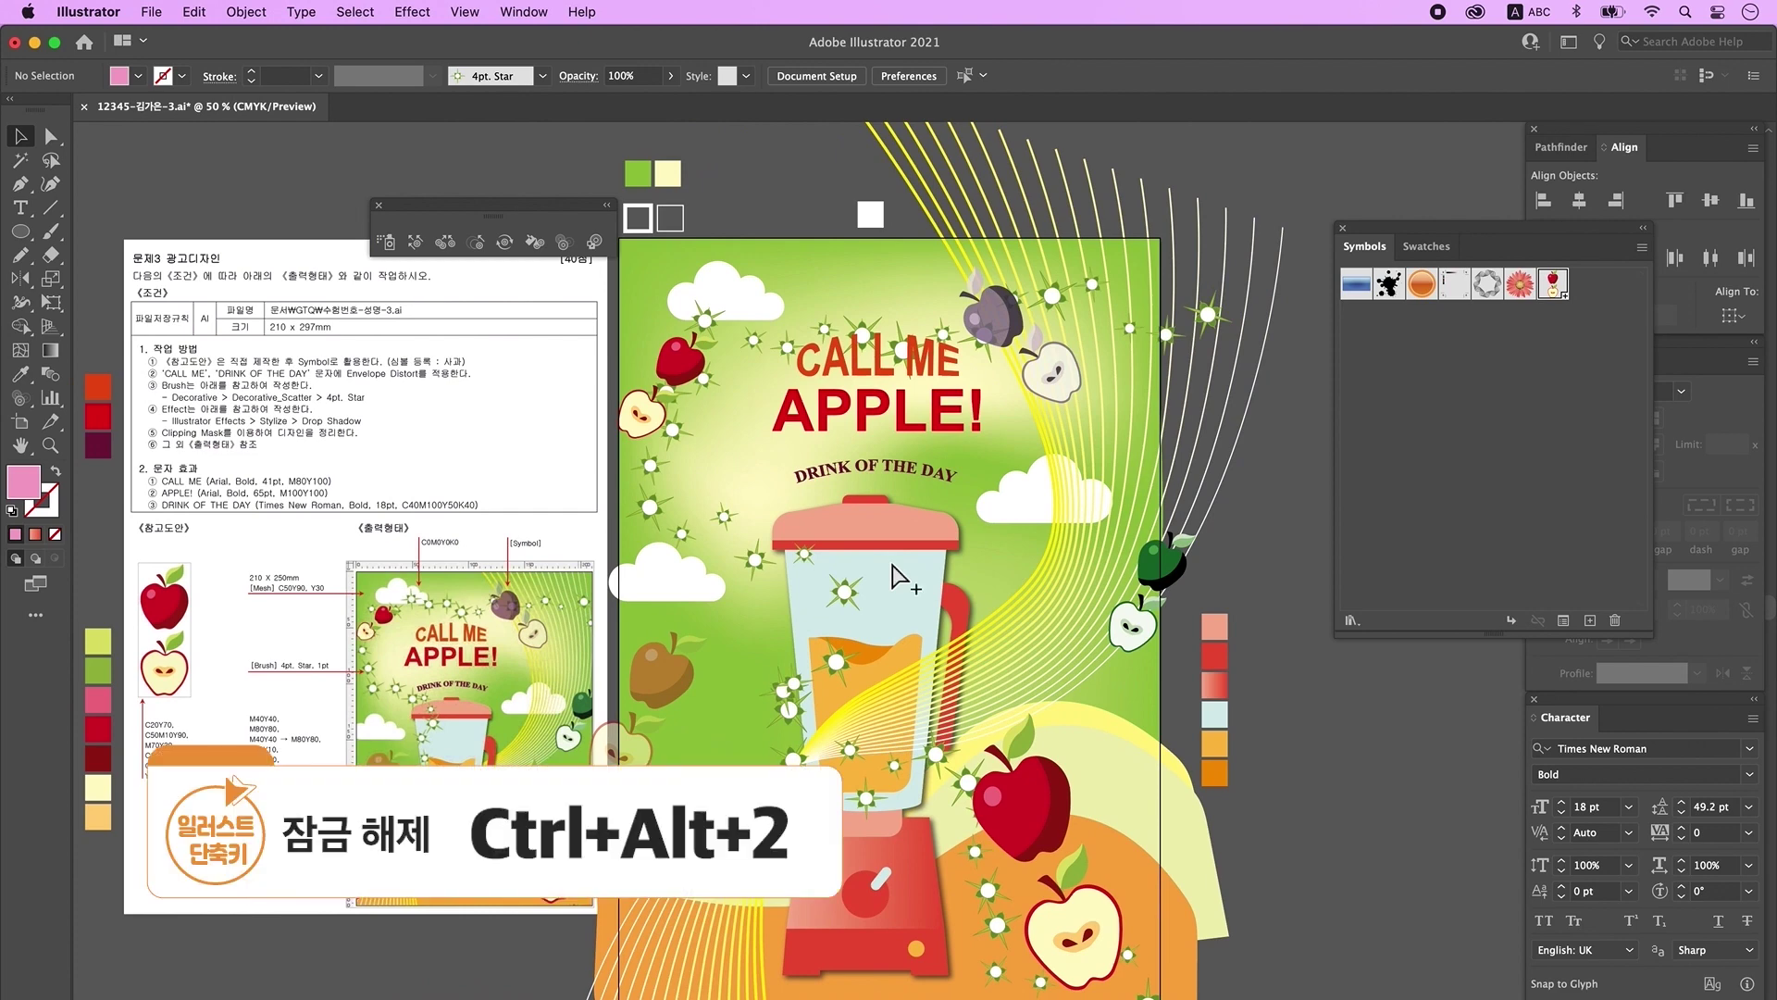
{"action": "key", "text": "super+alt+2"}
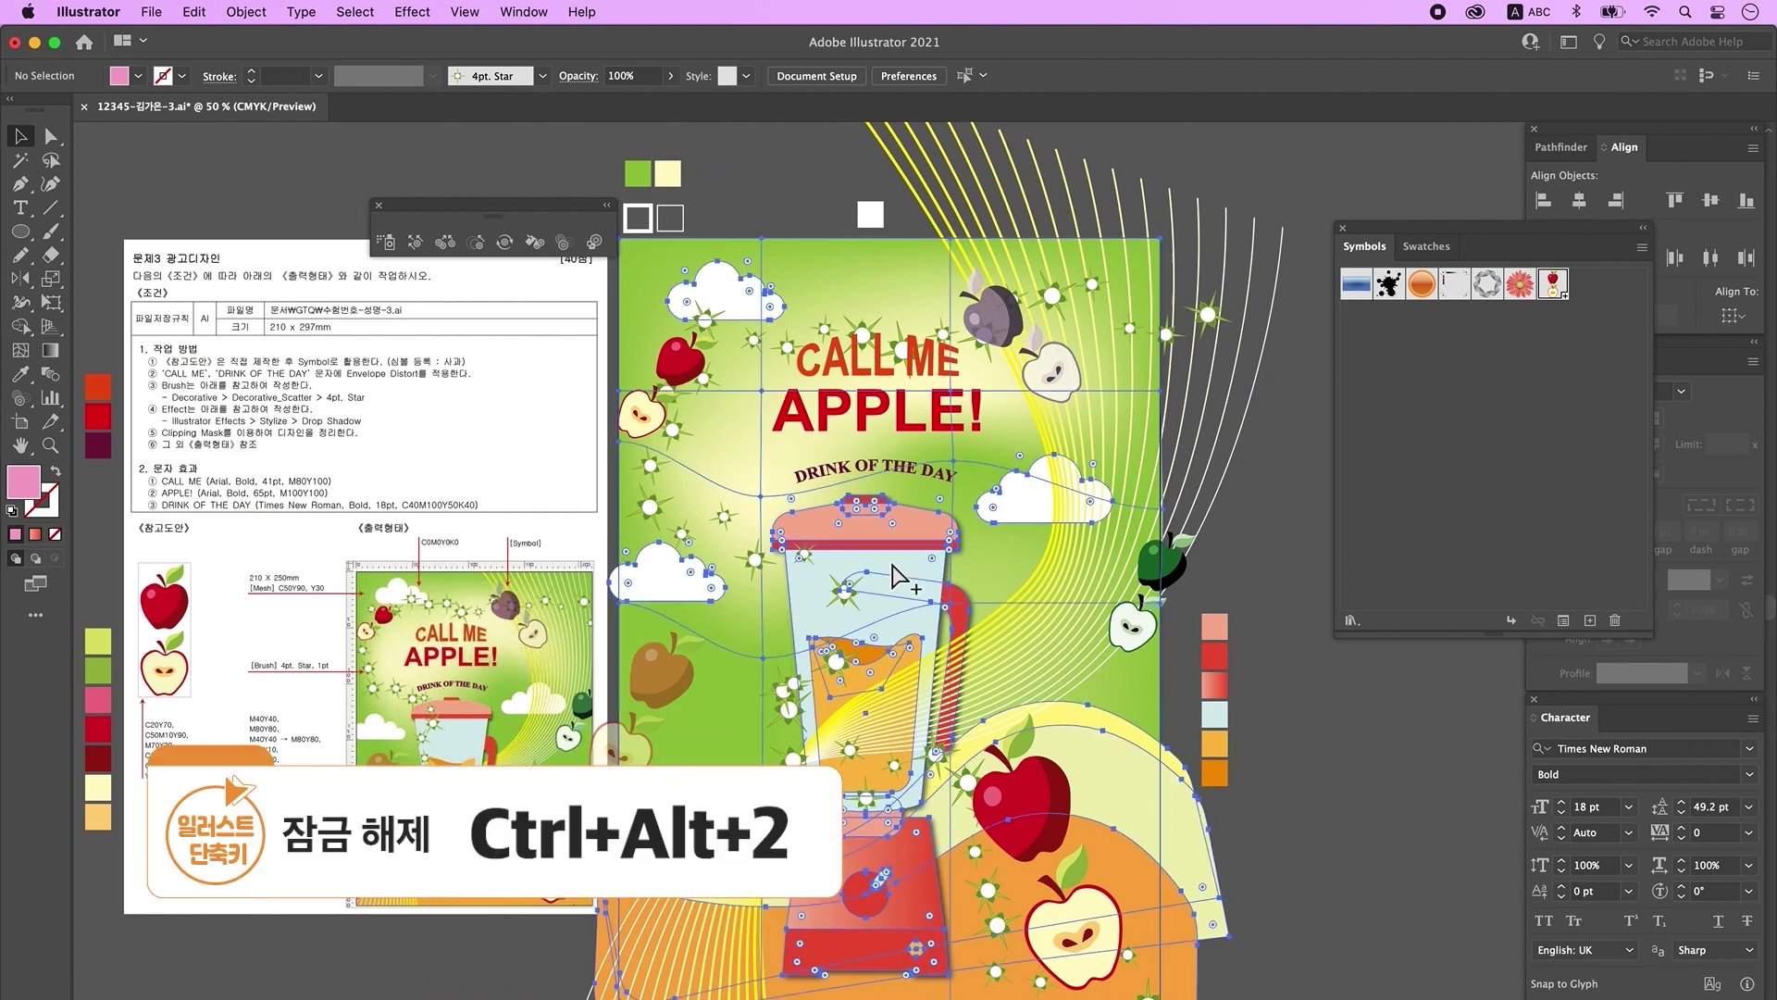
{"action": "left_click", "coordinate": [1274, 689]}
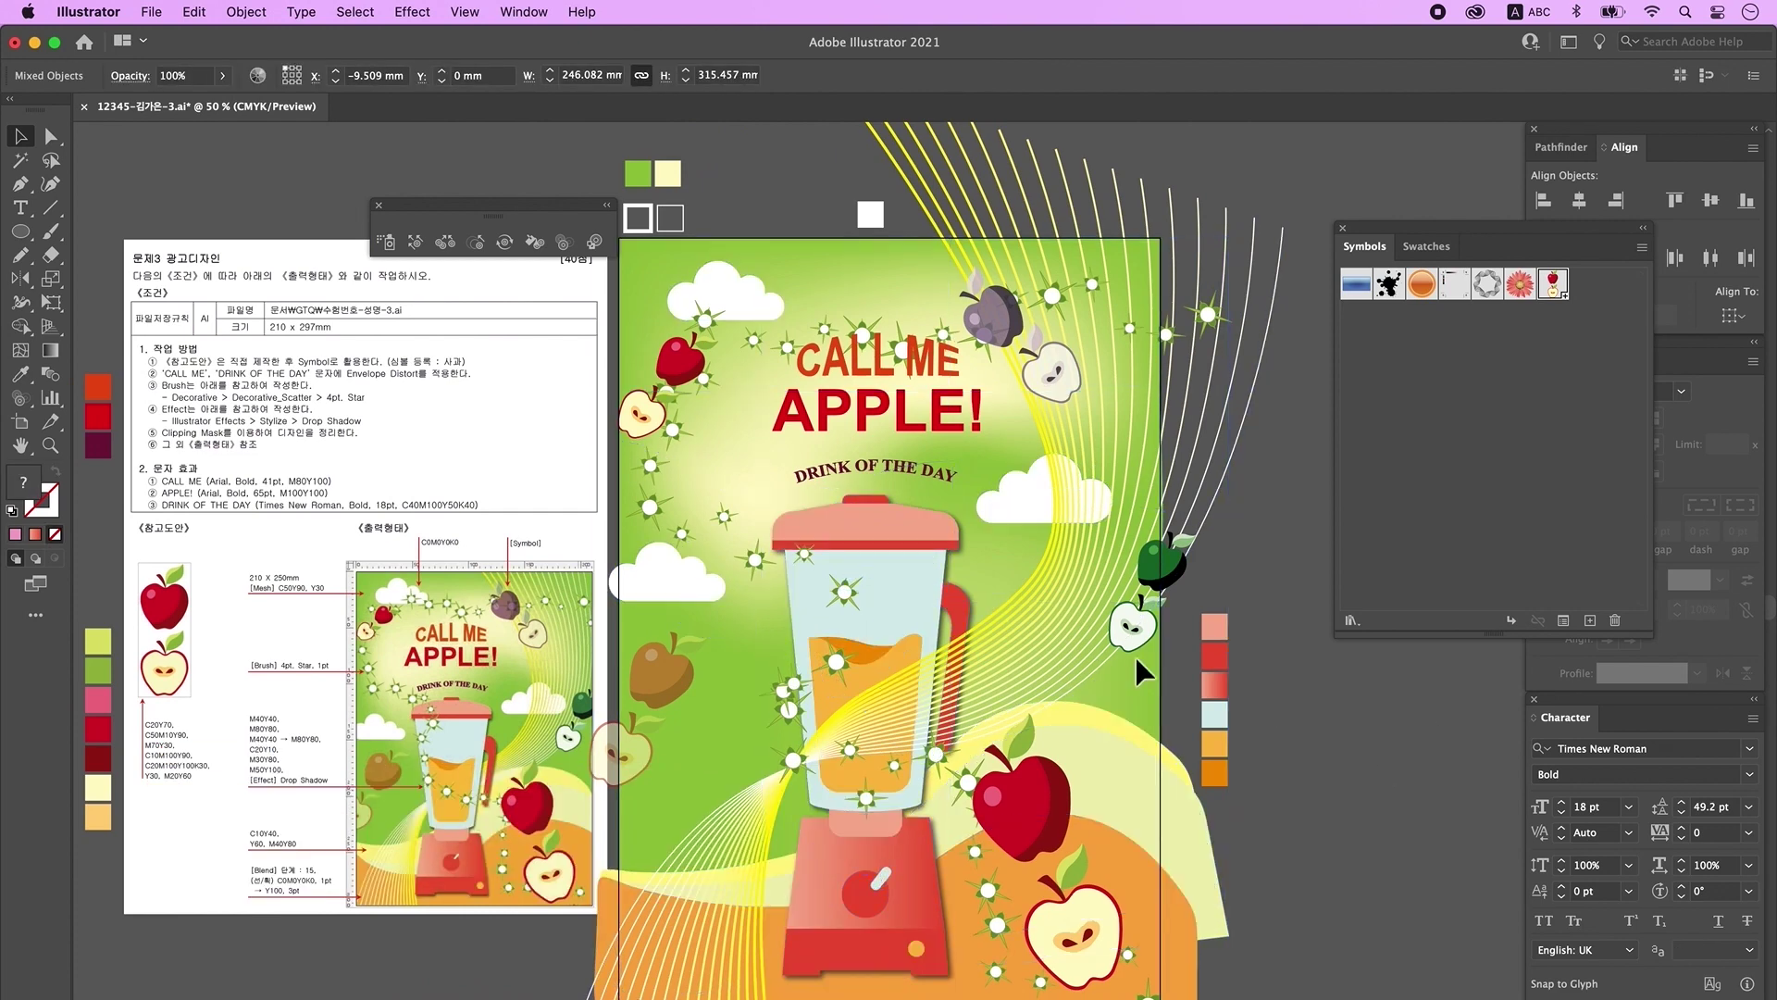
Step: Move the star brush path up slightly and lower the cloud on the poster's right side by about 6 mm
{"action": "scroll", "coordinate": [1215, 713], "scroll_direction": "left", "scroll_amount": 2}
{"action": "left_click", "coordinate": [893, 588]}
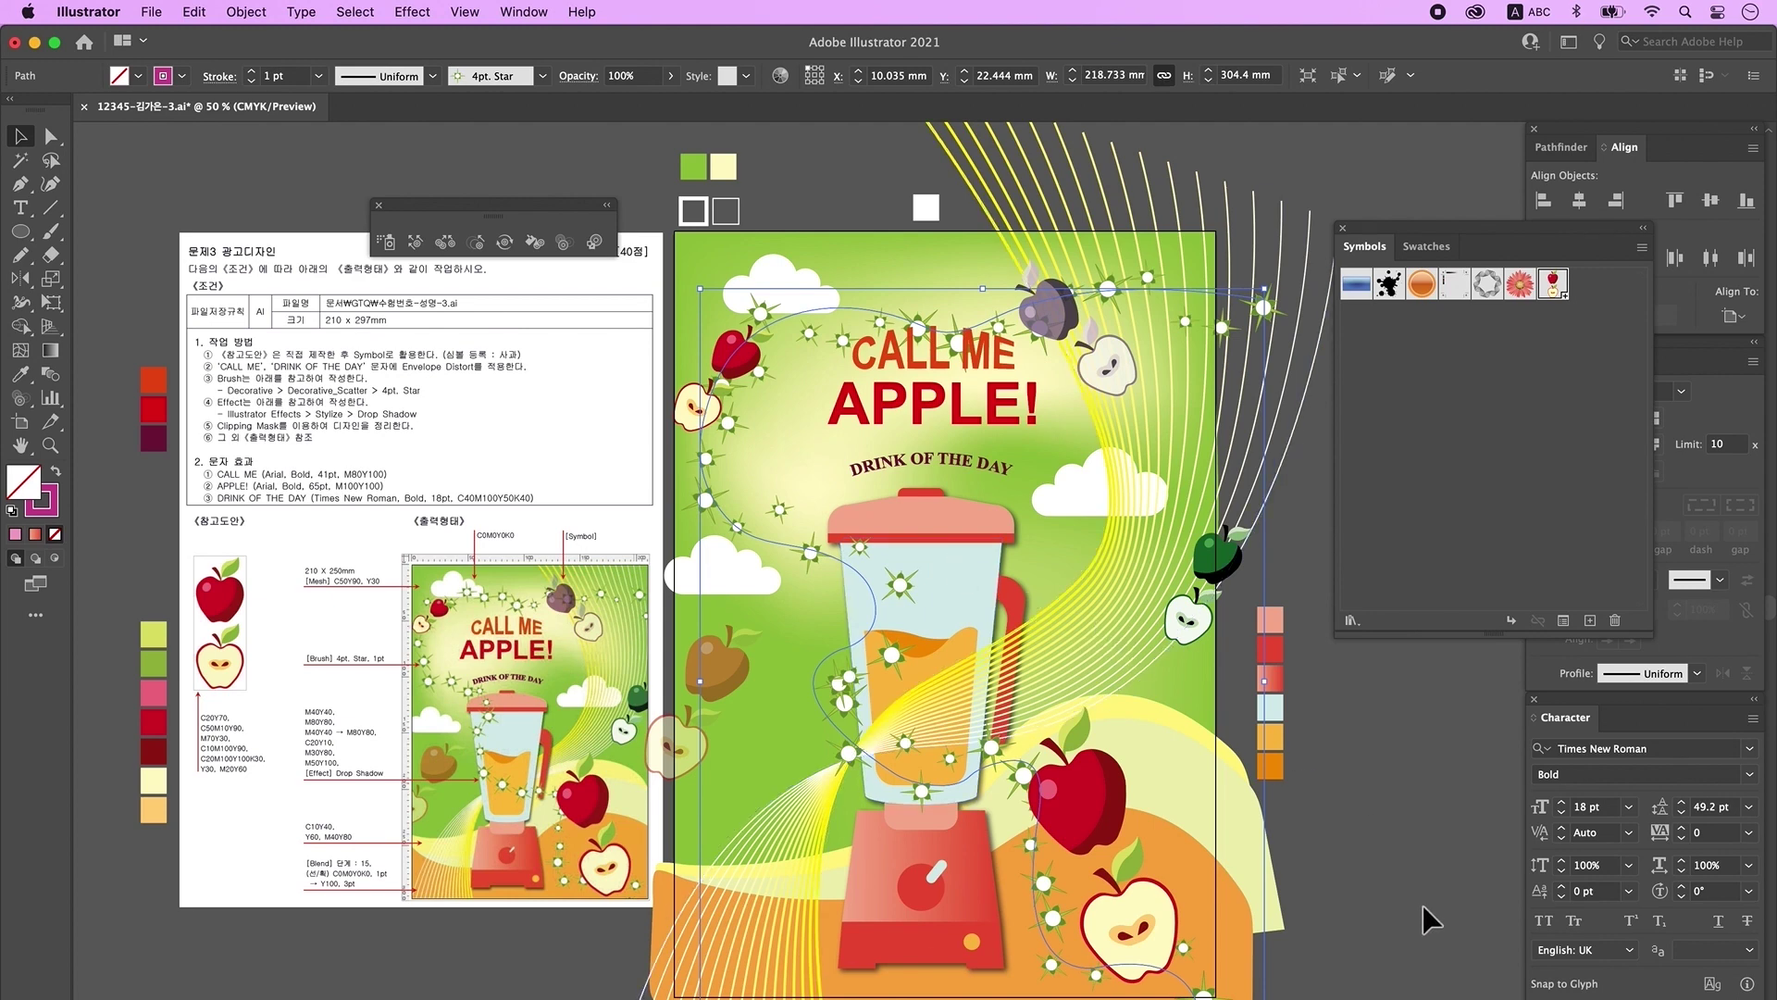
{"action": "left_click", "coordinate": [1392, 878]}
{"action": "scroll", "coordinate": [1394, 902], "scroll_direction": "left", "scroll_amount": 2}
{"action": "left_click", "coordinate": [1119, 512]}
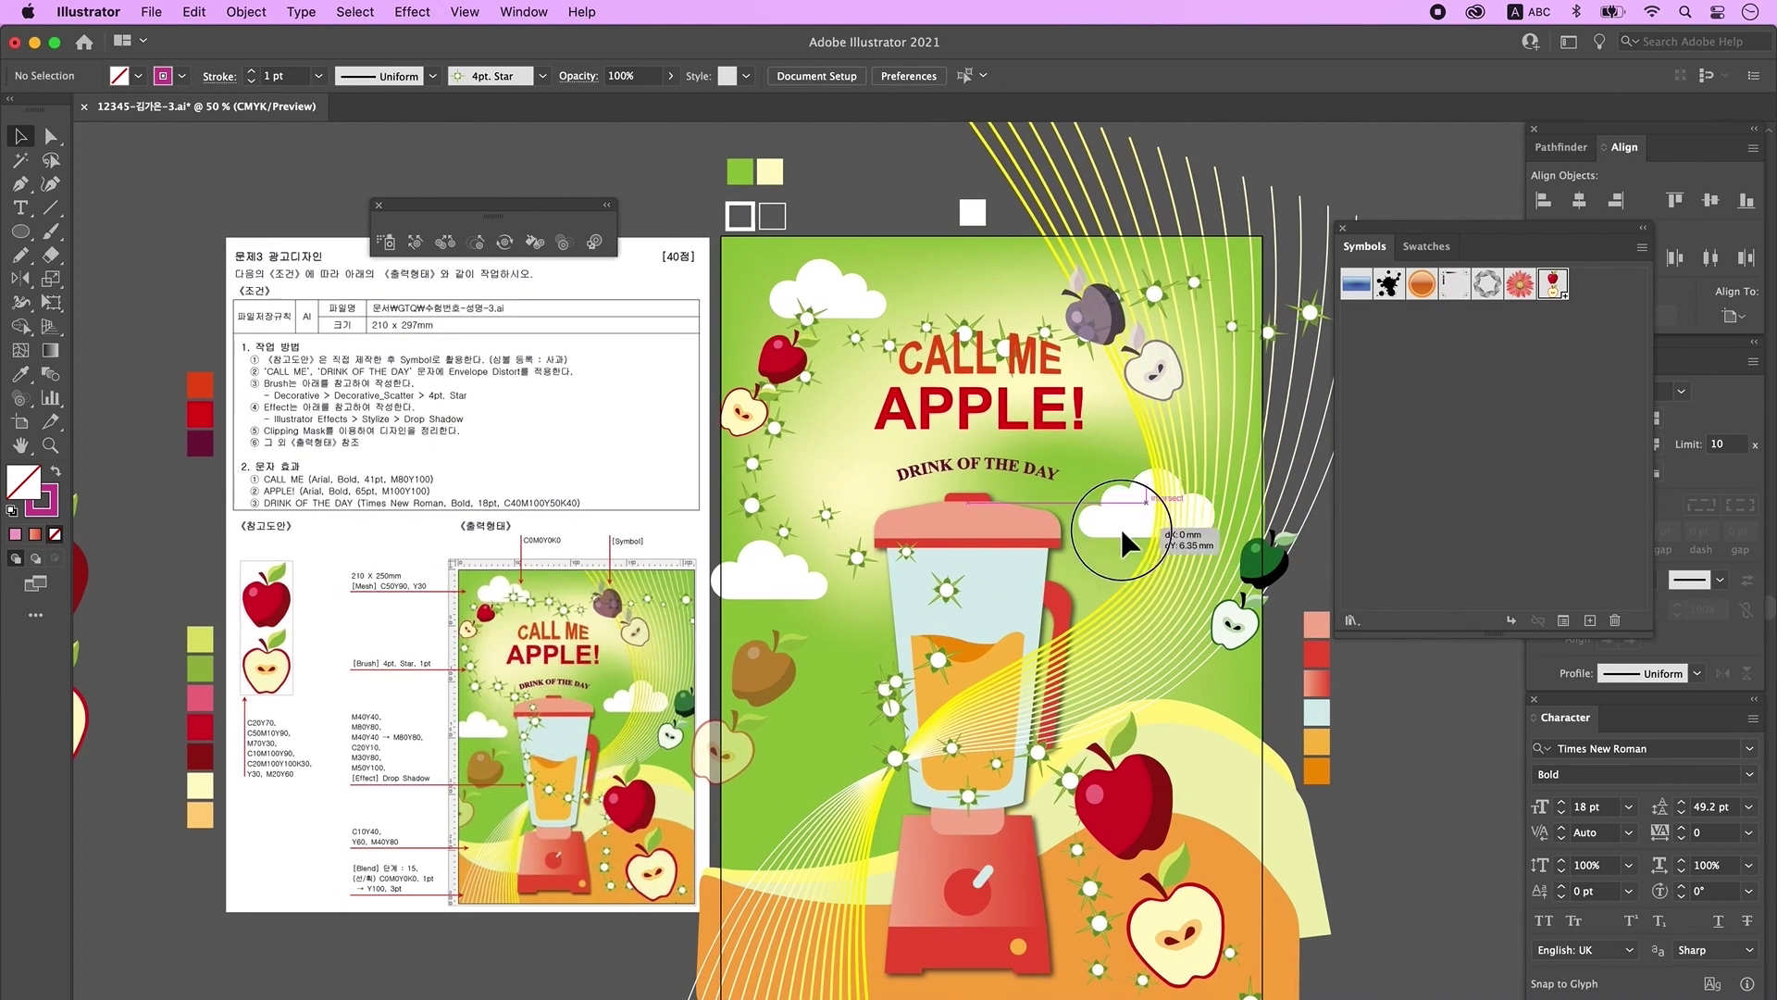
{"action": "left_click", "coordinate": [818, 283]}
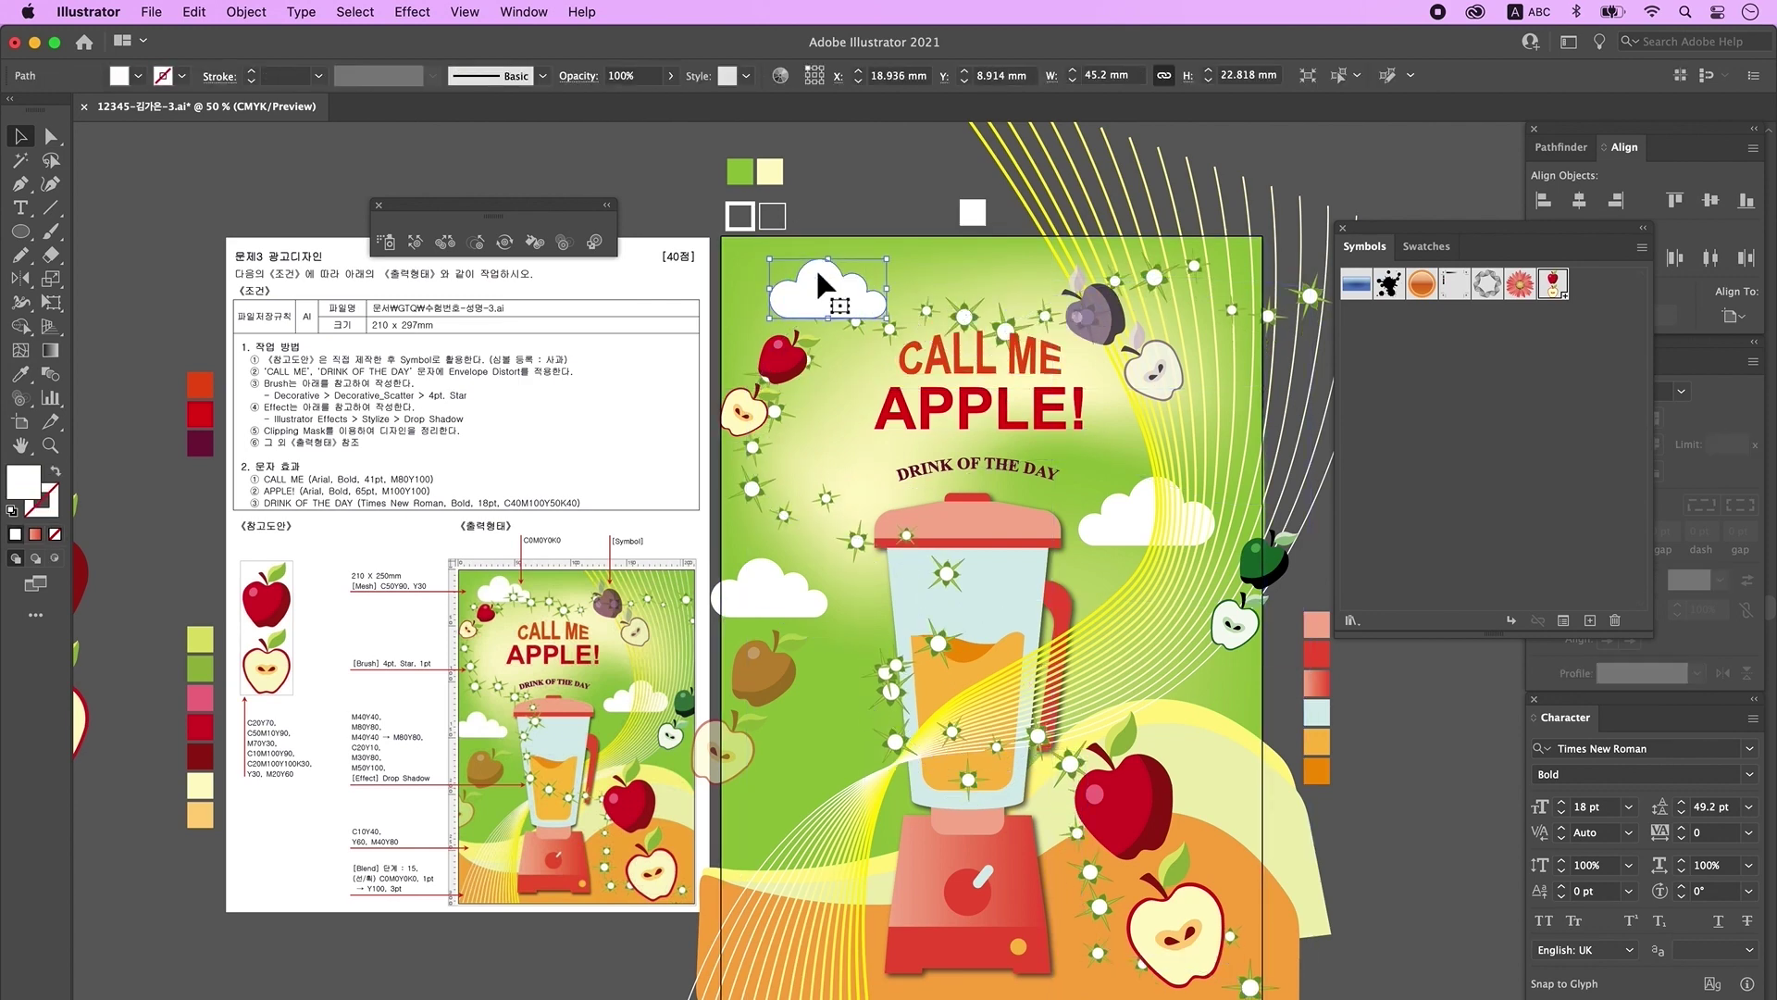
Step: Move the three text lines slightly lower and undo a trial horizontal centring on the artboard
{"action": "scroll", "coordinate": [817, 270], "scroll_direction": "right", "scroll_amount": 3}
{"action": "mouse_move", "coordinate": [949, 461]}
{"action": "left_mouse_down"}
{"action": "mouse_move", "coordinate": [916, 516]}
{"action": "mouse_move", "coordinate": [987, 494]}
{"action": "mouse_move", "coordinate": [943, 462]}
{"action": "left_mouse_up"}
{"action": "left_click", "coordinate": [935, 405], "text": "shift"}
{"action": "left_click", "coordinate": [930, 353], "text": "shift"}
{"action": "left_click", "coordinate": [1734, 316]}
{"action": "left_click", "coordinate": [1709, 386]}
{"action": "left_click", "coordinate": [1579, 200]}
{"action": "left_click", "coordinate": [898, 517]}
{"action": "left_click", "coordinate": [950, 359], "text": "shift"}
{"action": "key", "text": "super+z"}
{"action": "key", "text": "super+z"}
{"action": "key", "text": "super+z"}
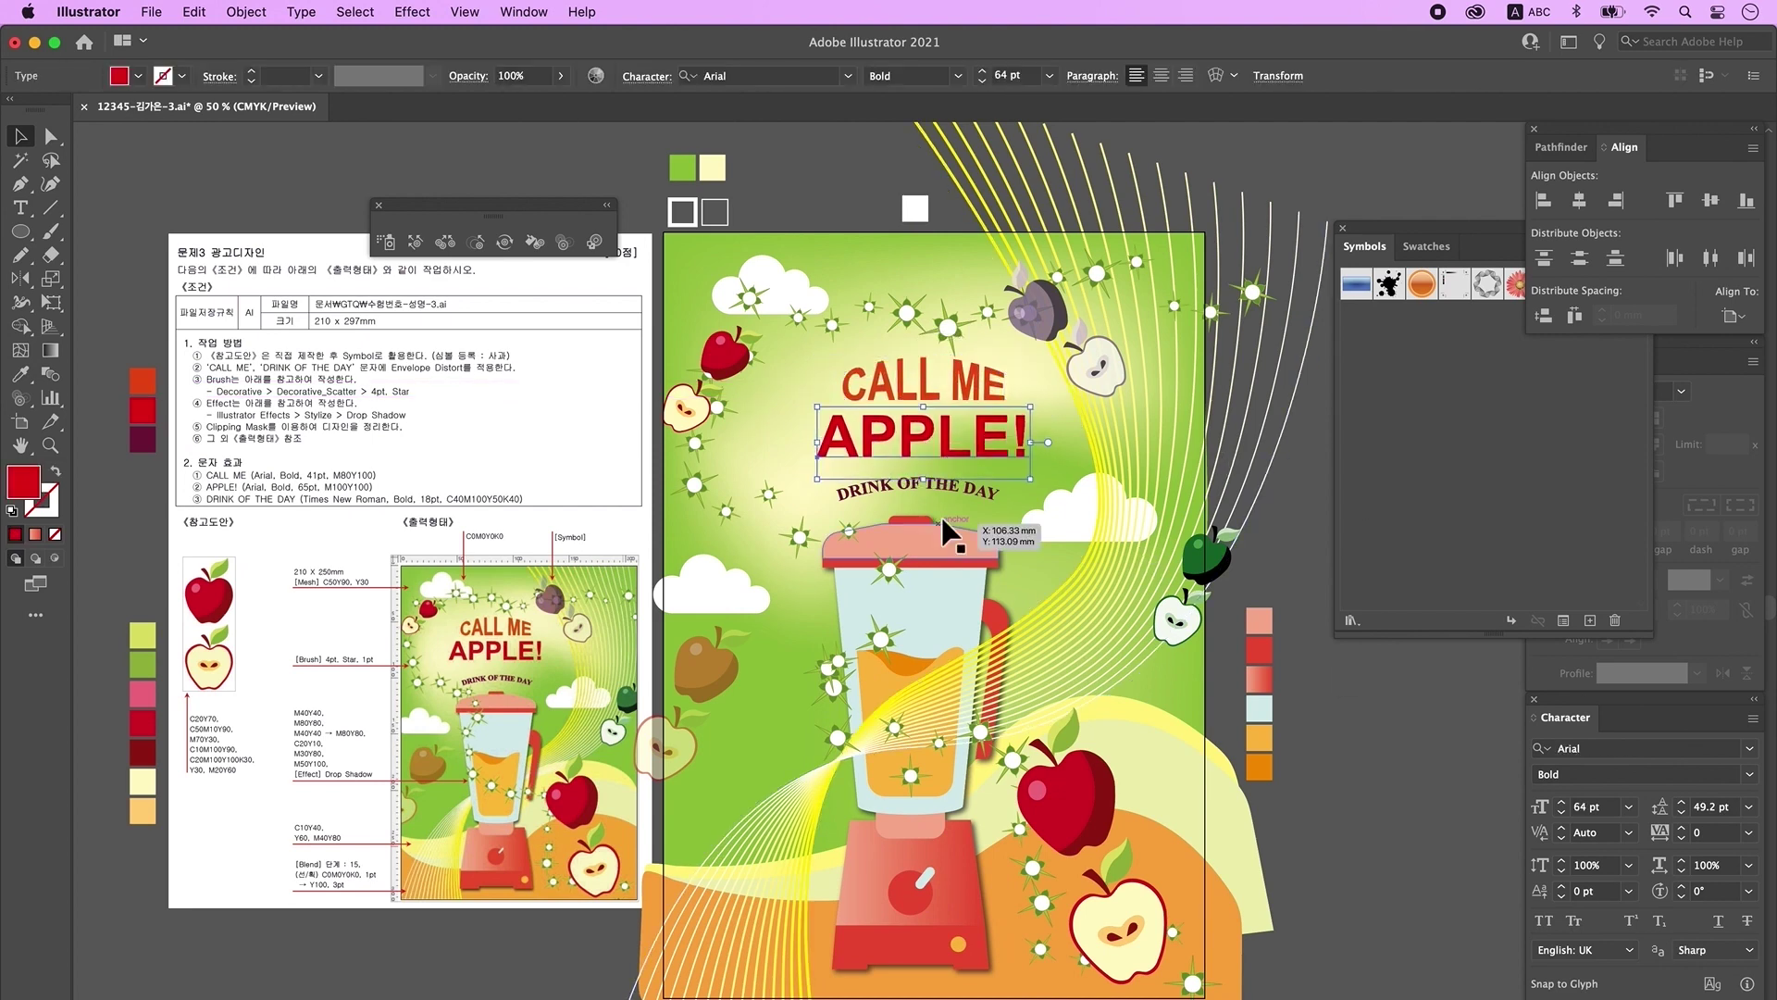
Step: Nudge the DRINK OF THE DAY text slightly down, just above the blender lid
{"action": "left_click", "coordinate": [963, 488]}
{"action": "key", "text": "Down"}
{"action": "key", "text": "Down"}
{"action": "key", "text": "Down"}
{"action": "key", "text": "Down"}
{"action": "key", "text": "Down"}
{"action": "key", "text": "Down"}
{"action": "key", "text": "Down"}
{"action": "key", "text": "Down"}
{"action": "key", "text": "Down"}
{"action": "key", "text": "Down"}
{"action": "left_click", "coordinate": [1342, 811]}
Step: Bring the blender and the star path to the front, and place the apple symbol set on top of them
{"action": "scroll", "coordinate": [1342, 810], "scroll_direction": "down", "scroll_amount": 3}
{"action": "scroll", "coordinate": [1342, 811], "scroll_direction": "right", "scroll_amount": 2}
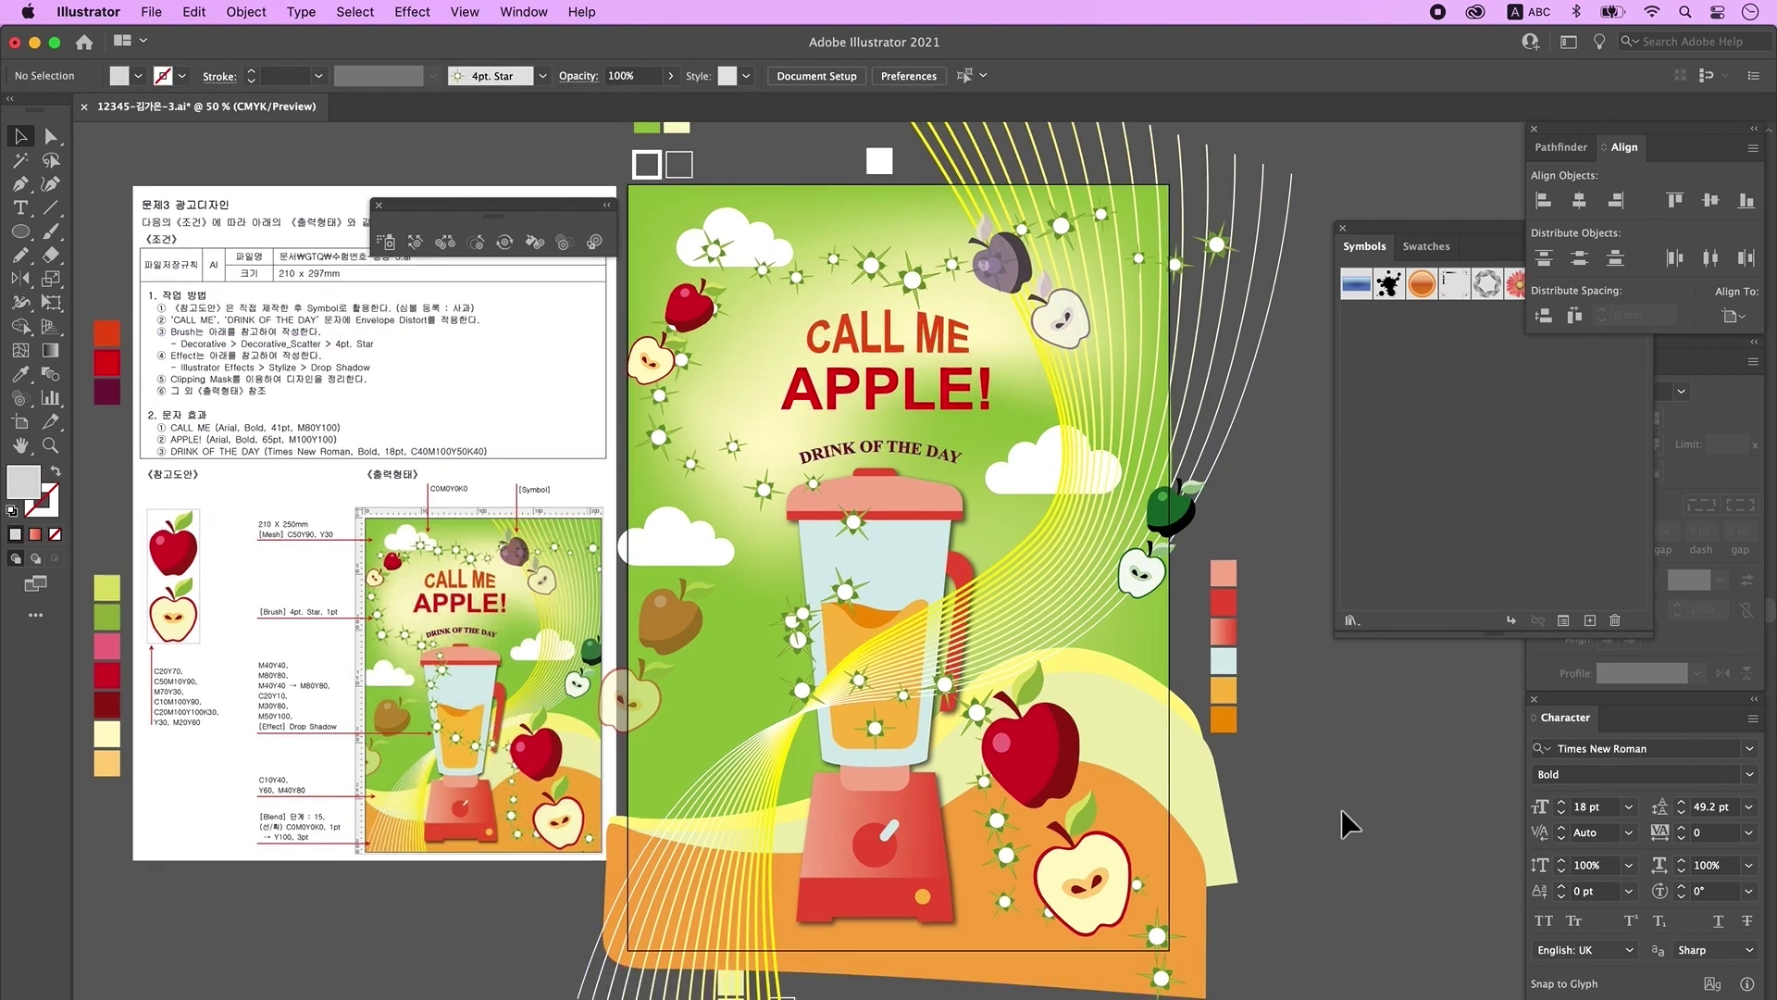
{"action": "scroll", "coordinate": [1342, 809], "scroll_direction": "left", "scroll_amount": 1}
{"action": "left_click", "coordinate": [864, 857]}
{"action": "left_click", "coordinate": [860, 585], "text": "shift"}
{"action": "key", "text": "super+shift+]"}
{"action": "left_click", "coordinate": [1071, 774]}
{"action": "key", "text": "super+shift+]"}
{"action": "left_click", "coordinate": [1350, 821]}
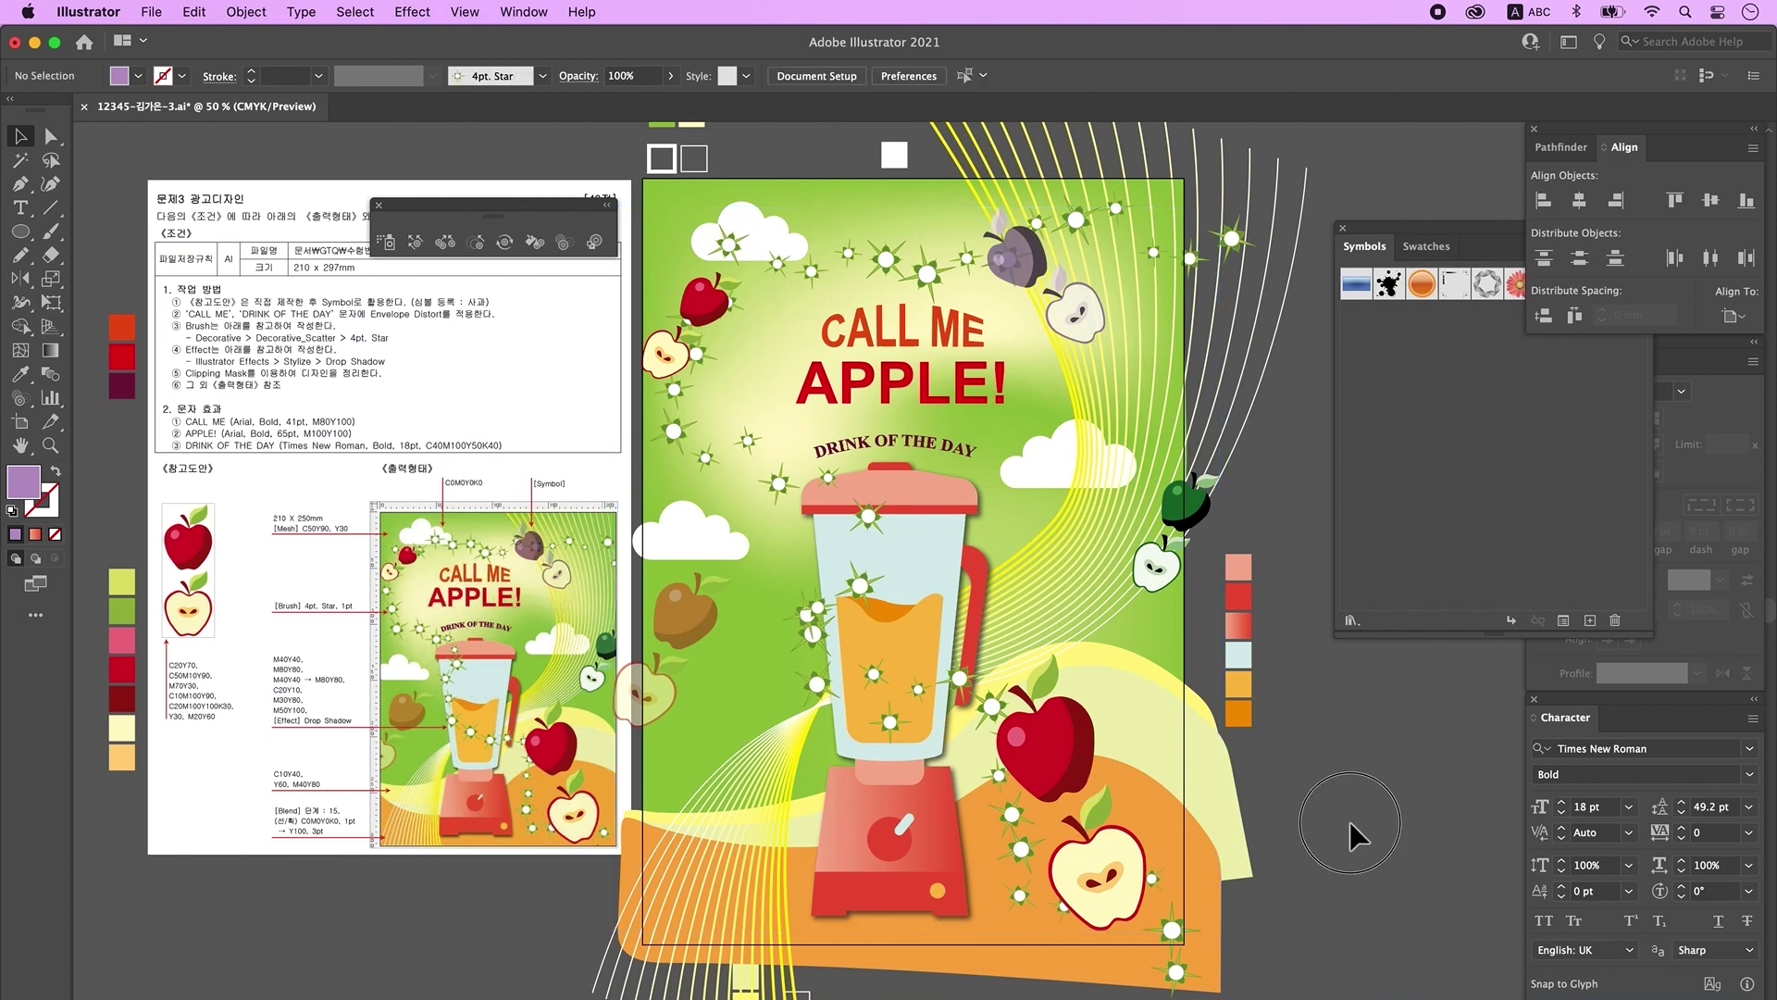
Step: Create a 210 × 297 mm rectangle over the poster artwork with the Rectangle tool
{"action": "left_click_drag", "start_coordinate": [1371, 852], "coordinate": [1373, 859]}
{"action": "scroll", "coordinate": [1373, 859], "scroll_direction": "left", "scroll_amount": 2}
{"action": "scroll", "coordinate": [1372, 859], "scroll_direction": "up", "scroll_amount": 1}
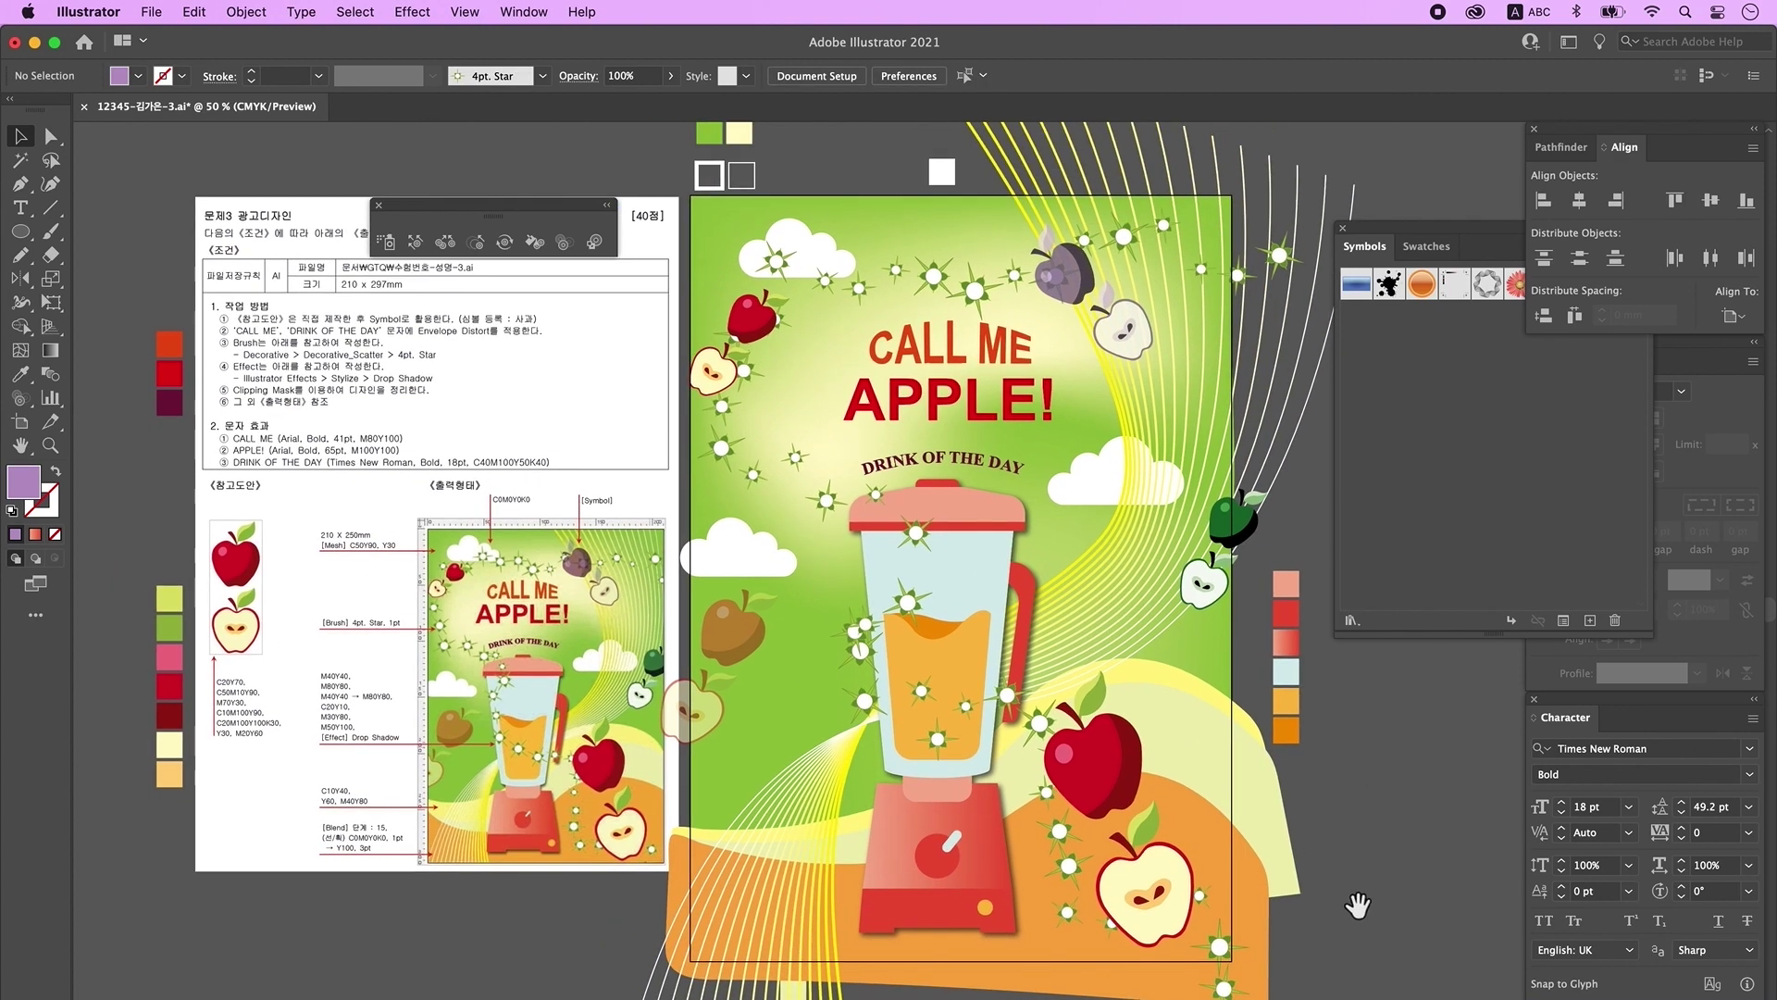
{"action": "left_click", "coordinate": [29, 244]}
{"action": "left_click", "coordinate": [97, 244]}
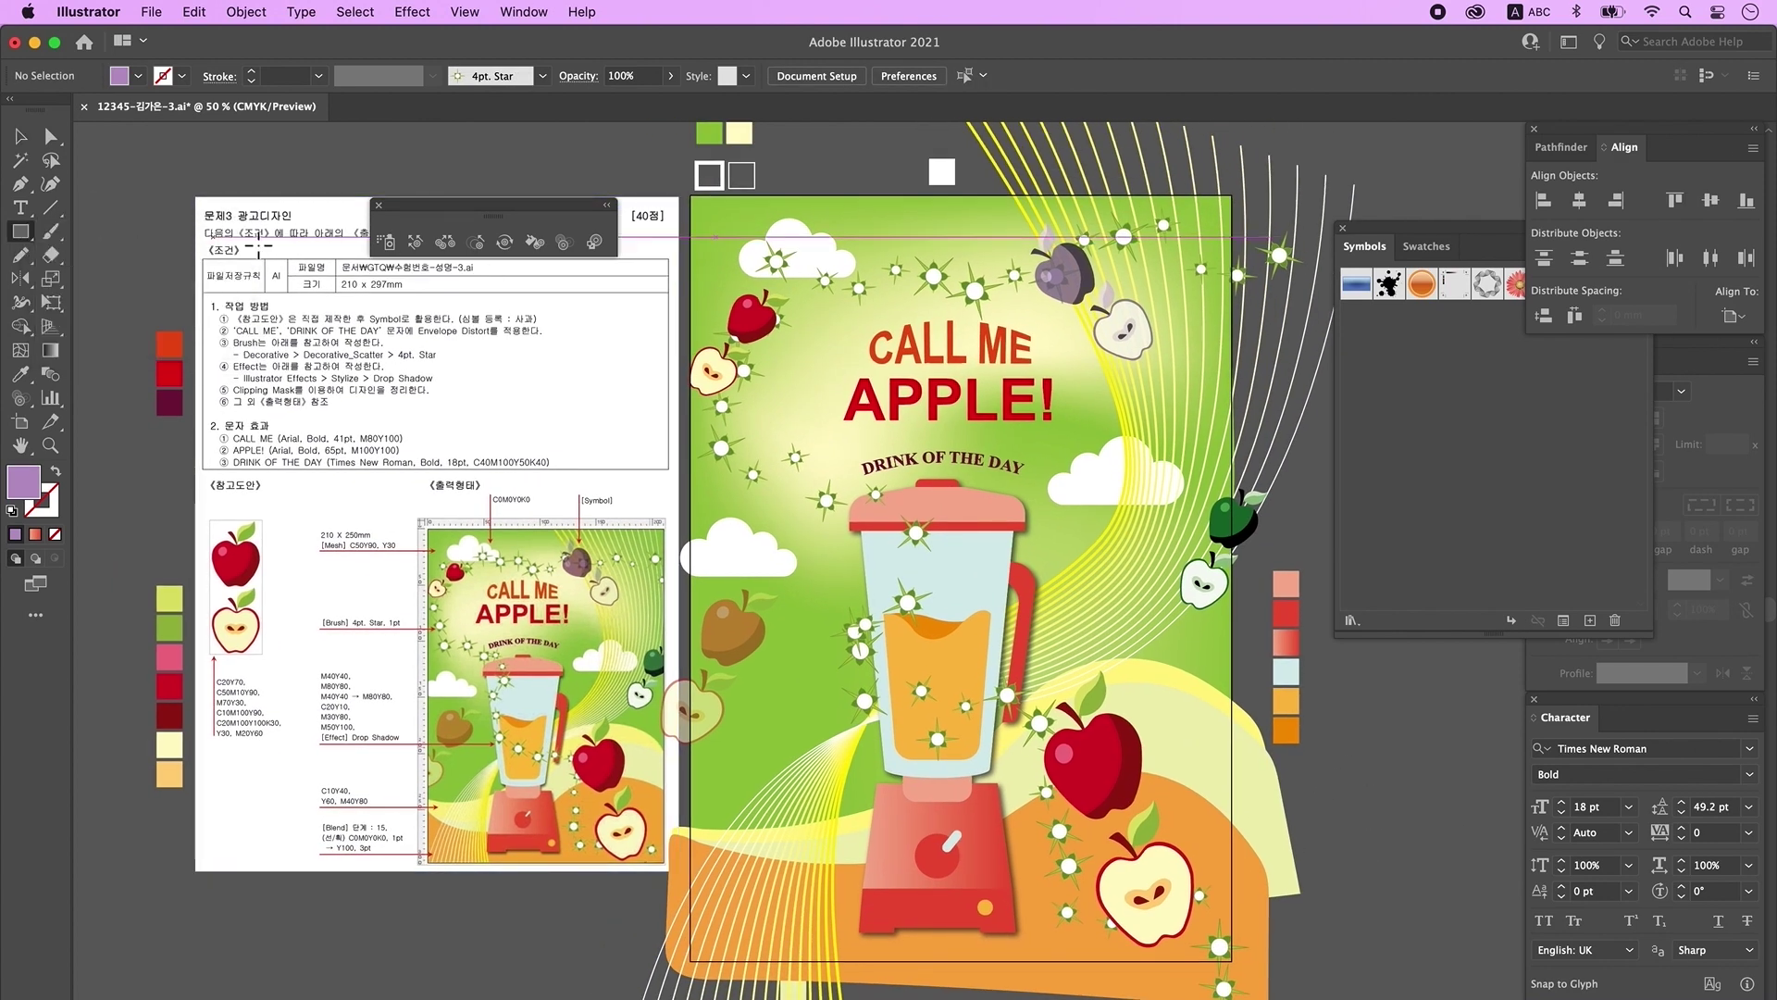
{"action": "left_click", "coordinate": [800, 335]}
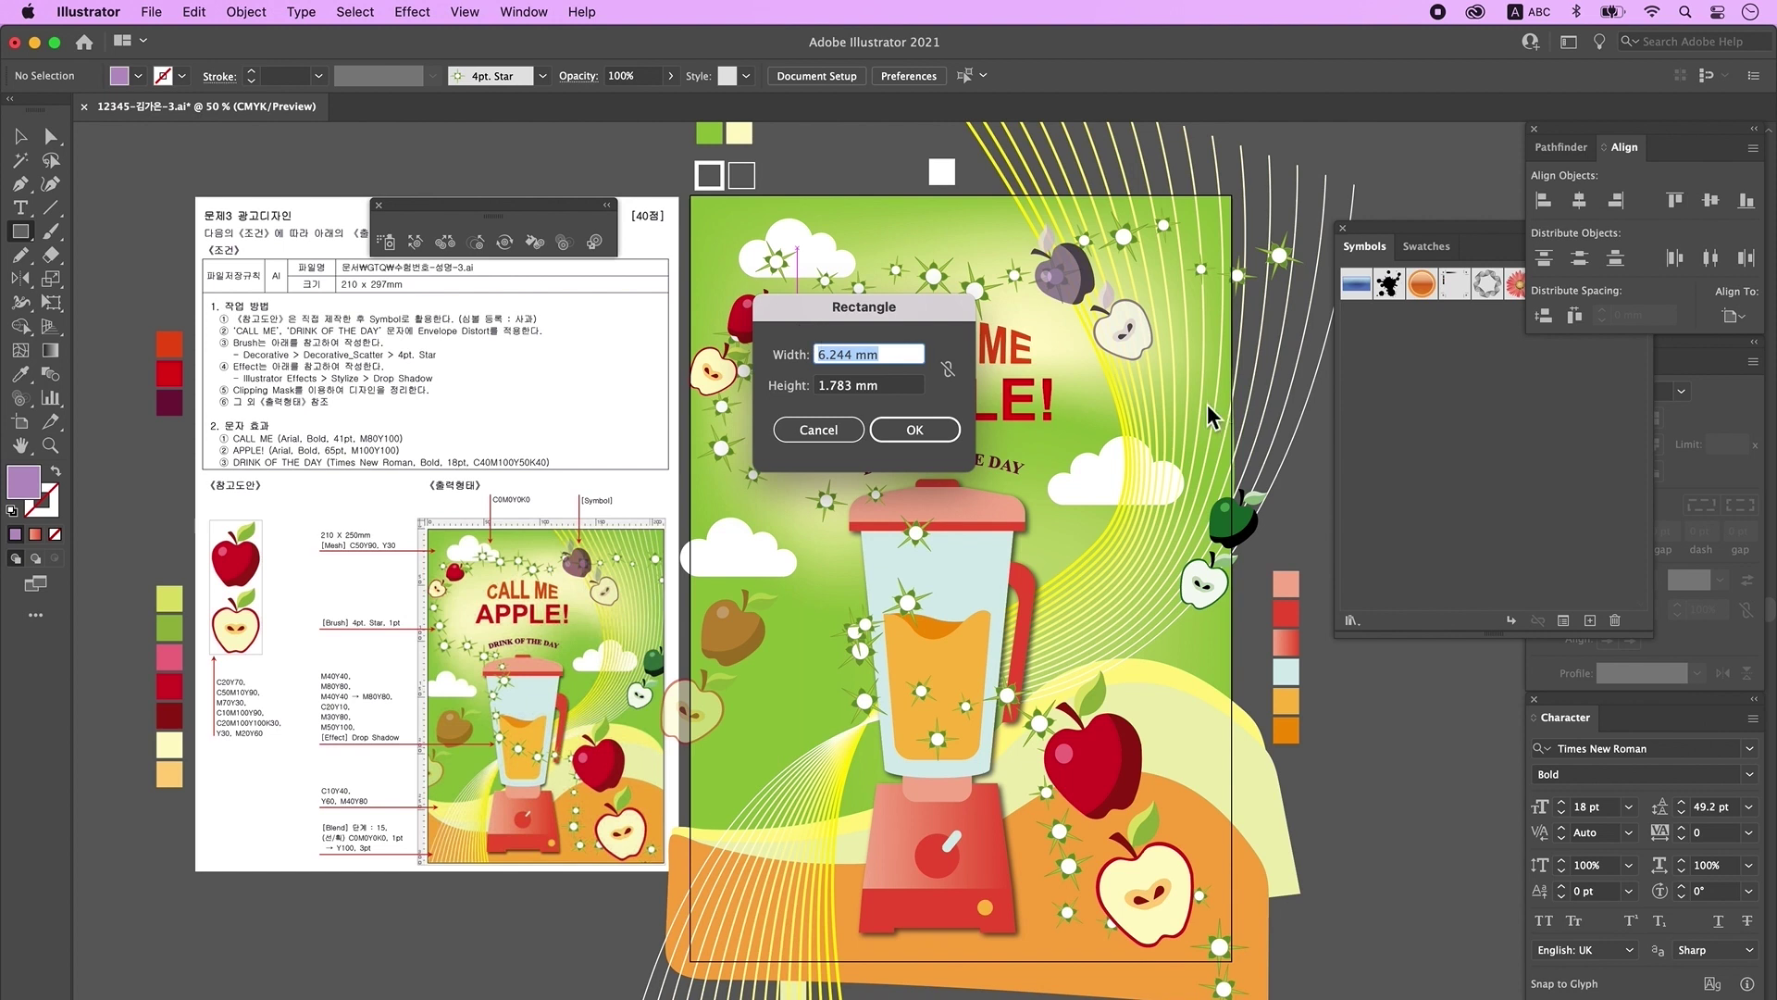
{"action": "type", "text": "210"}
{"action": "key", "text": "Tab"}
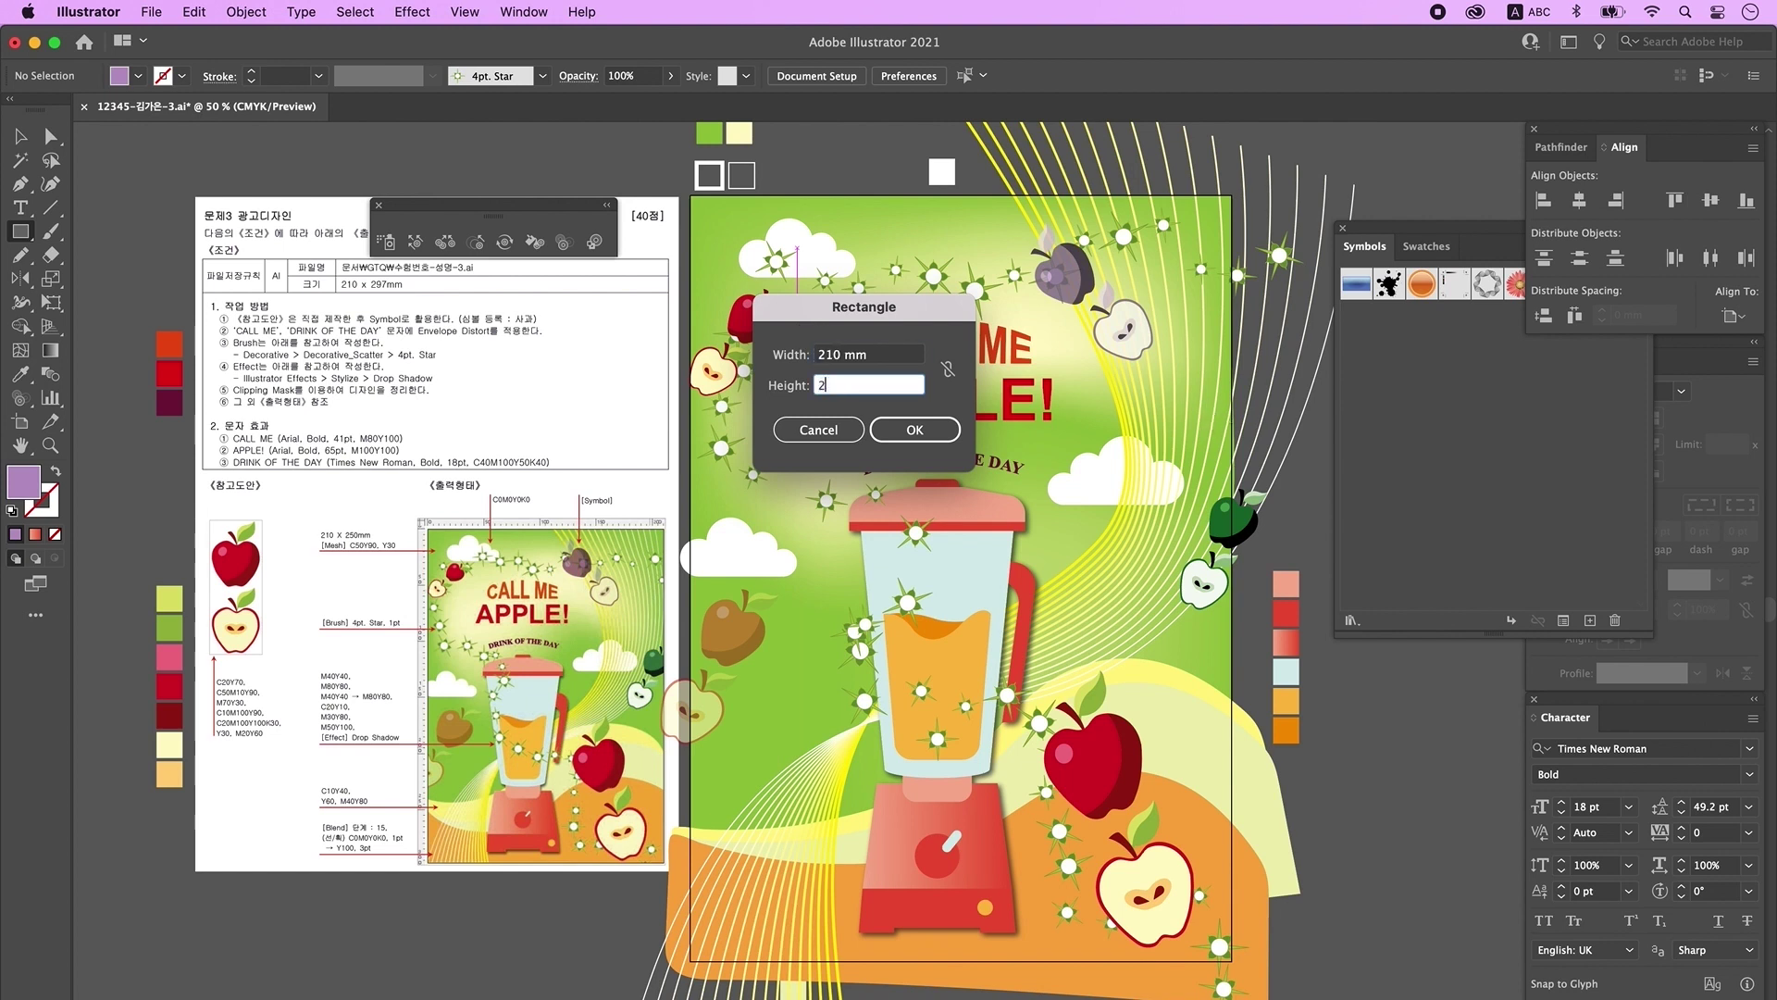
{"action": "type", "text": "297"}
{"action": "key", "text": "Tab"}
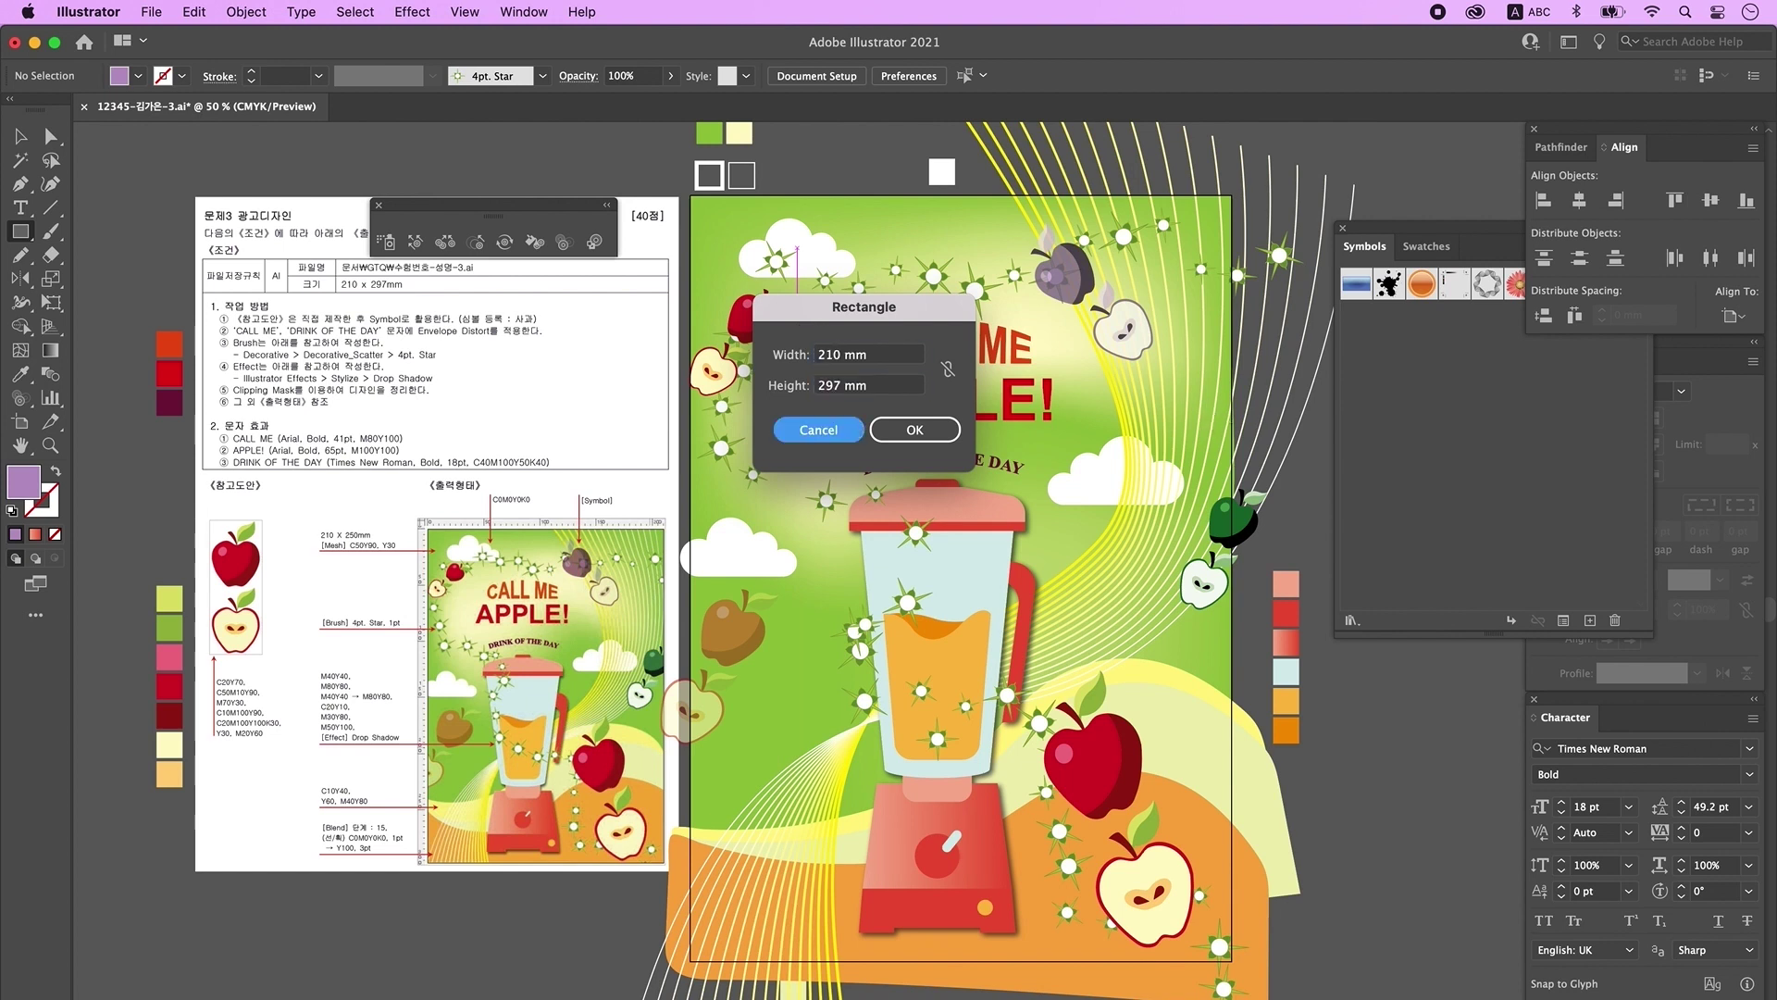
{"action": "left_click", "coordinate": [916, 430]}
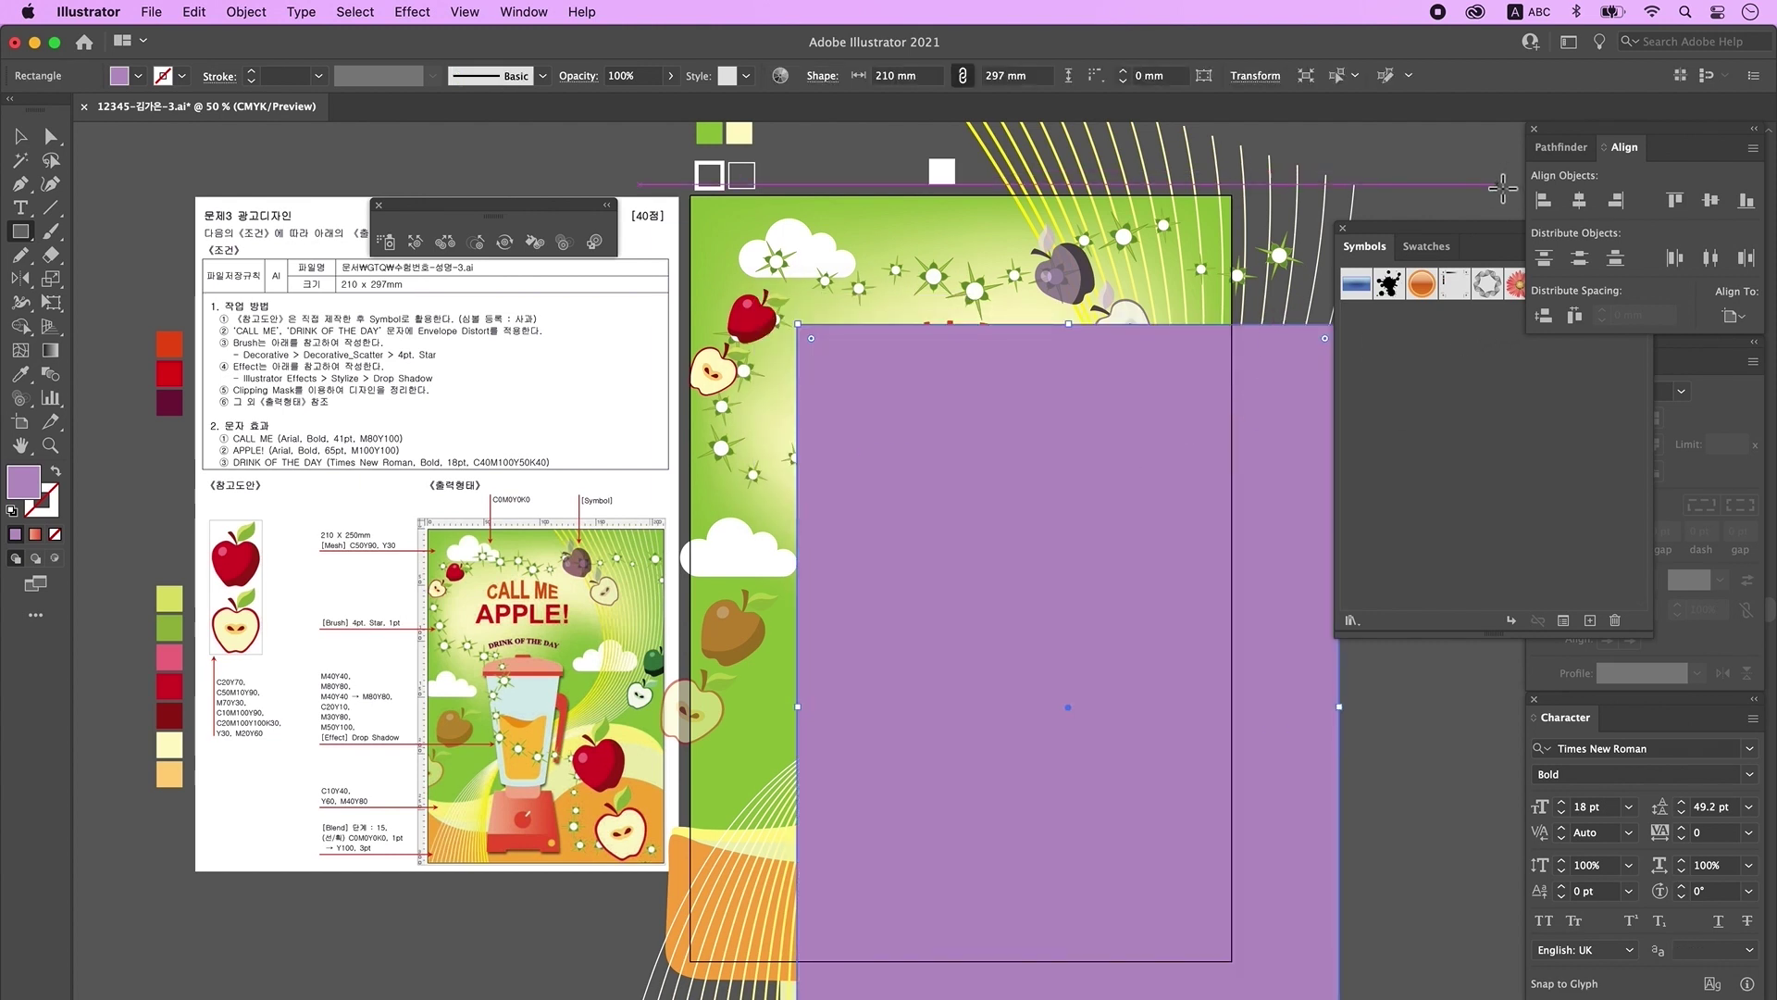
Step: Close the Symbols panel and centre the rectangle horizontally and vertically on the artboard
{"action": "left_click", "coordinate": [1343, 229]}
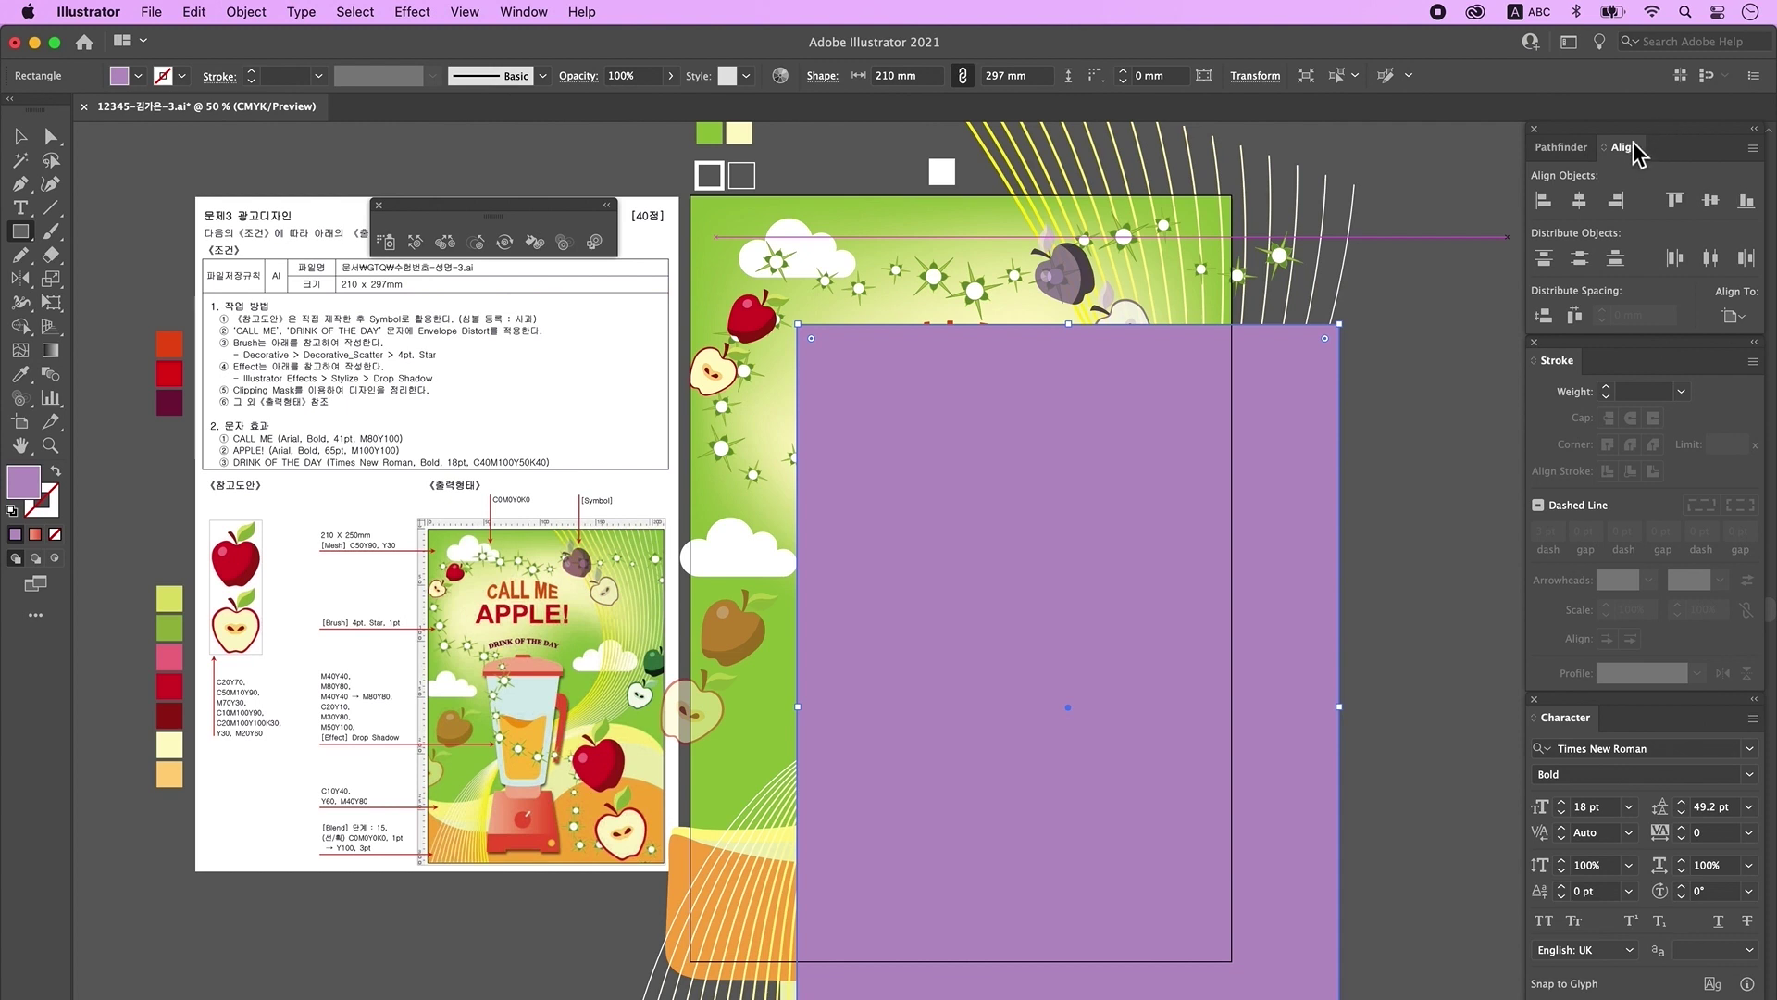
{"action": "left_click", "coordinate": [1745, 322]}
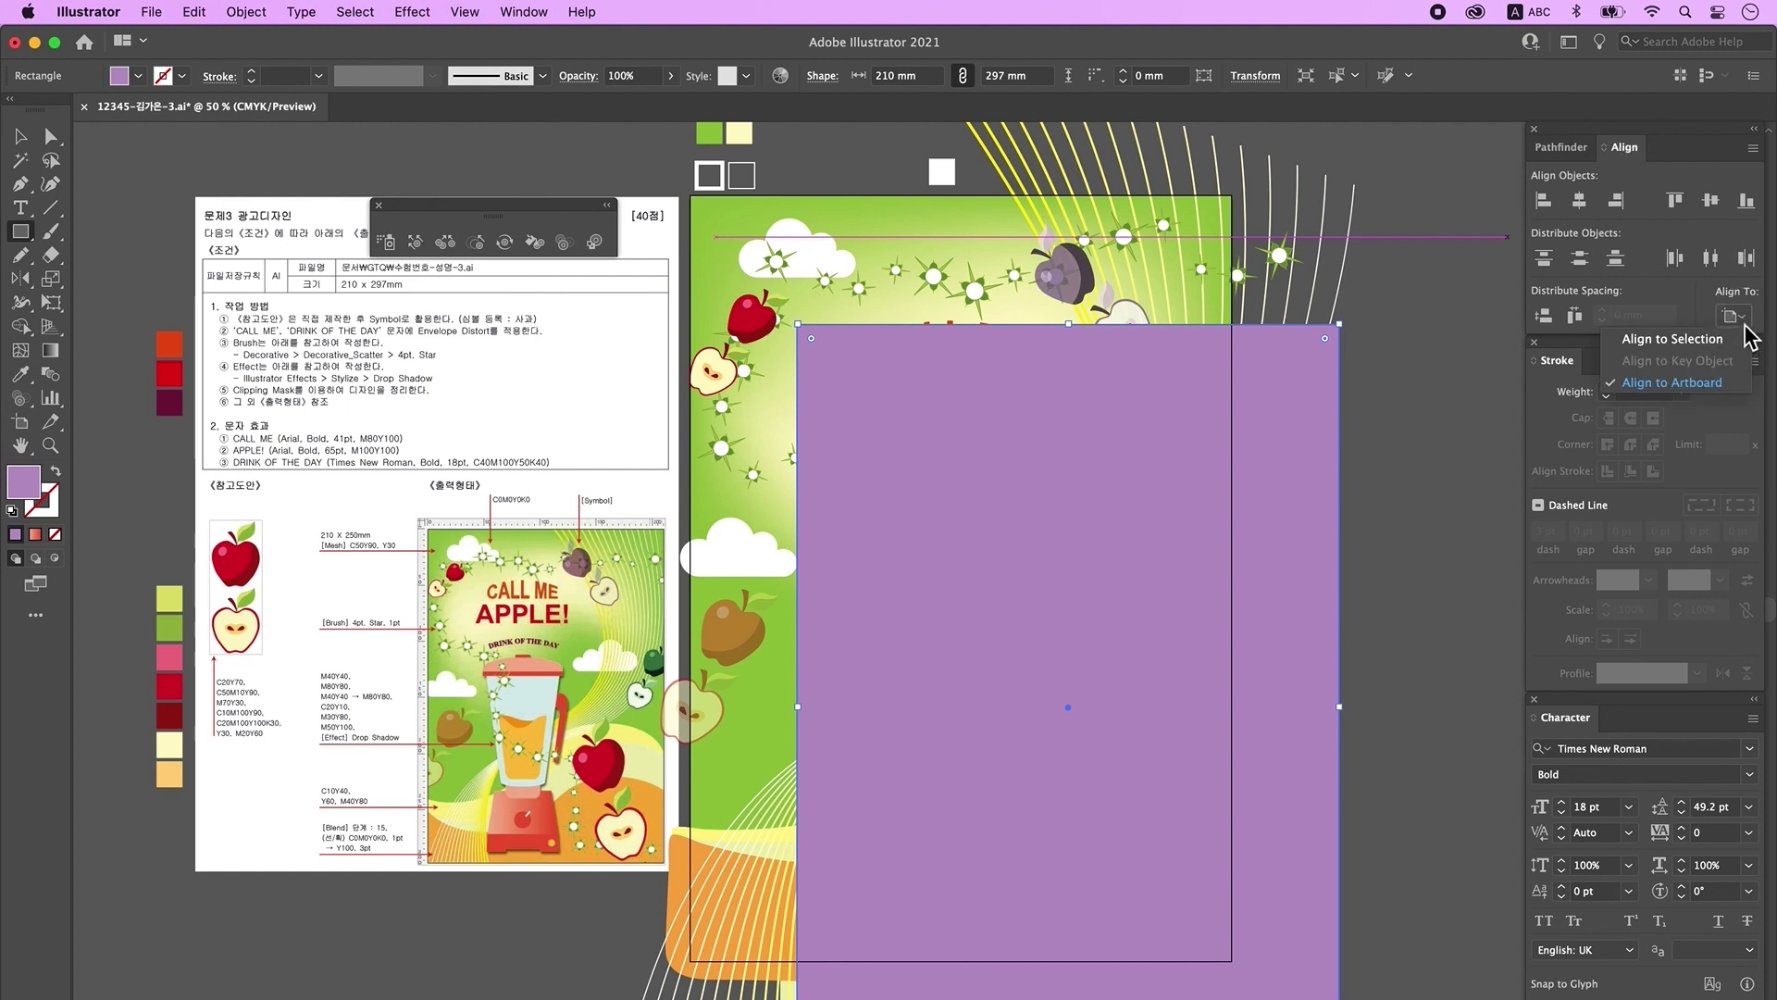
{"action": "left_click", "coordinate": [1717, 384]}
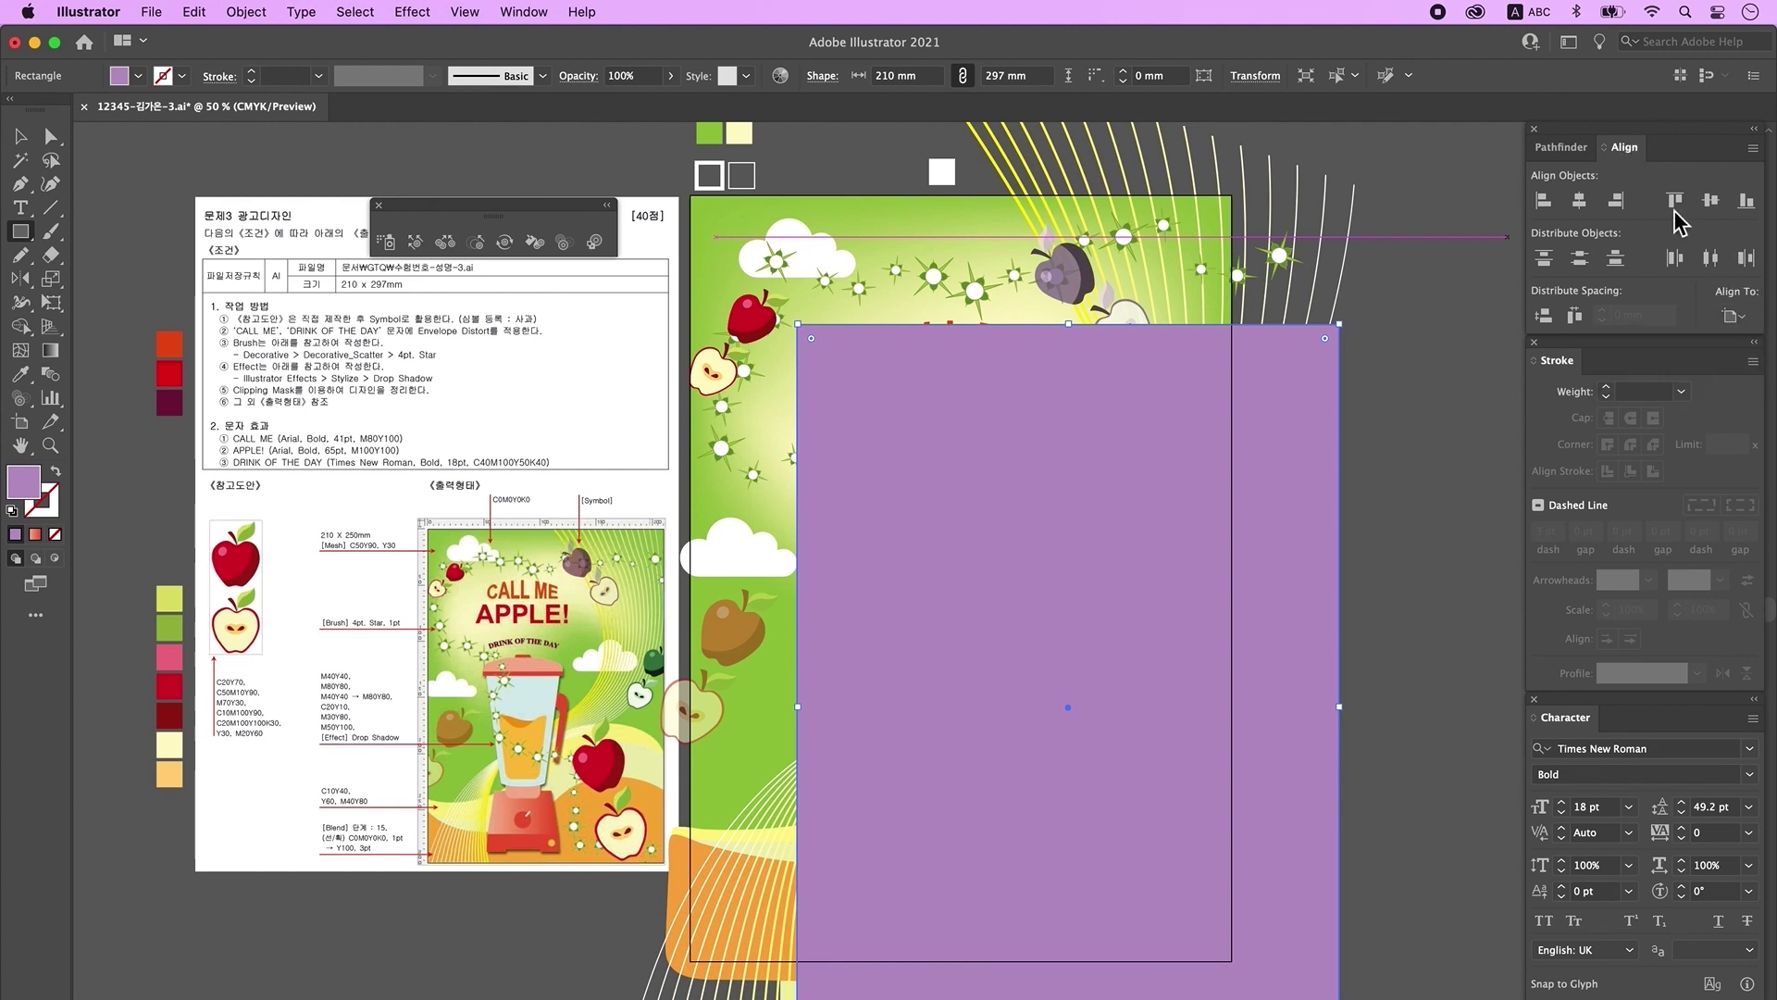
{"action": "left_click", "coordinate": [1579, 201]}
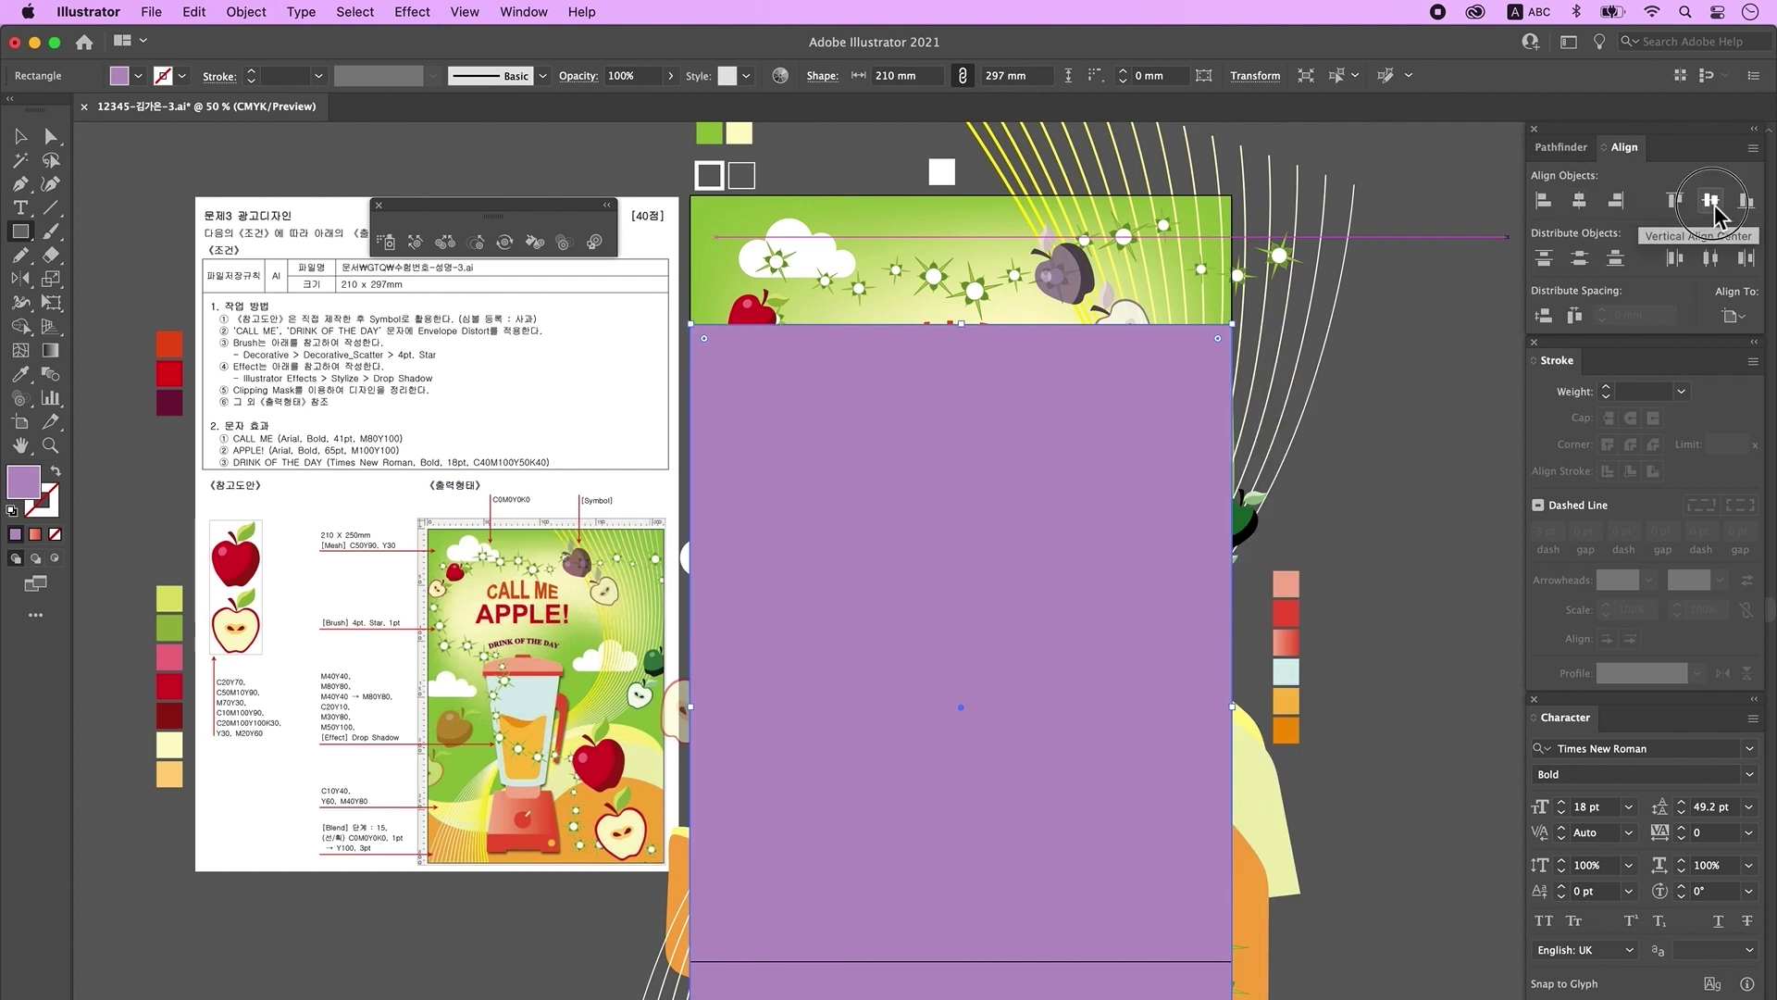
{"action": "left_click", "coordinate": [1713, 205]}
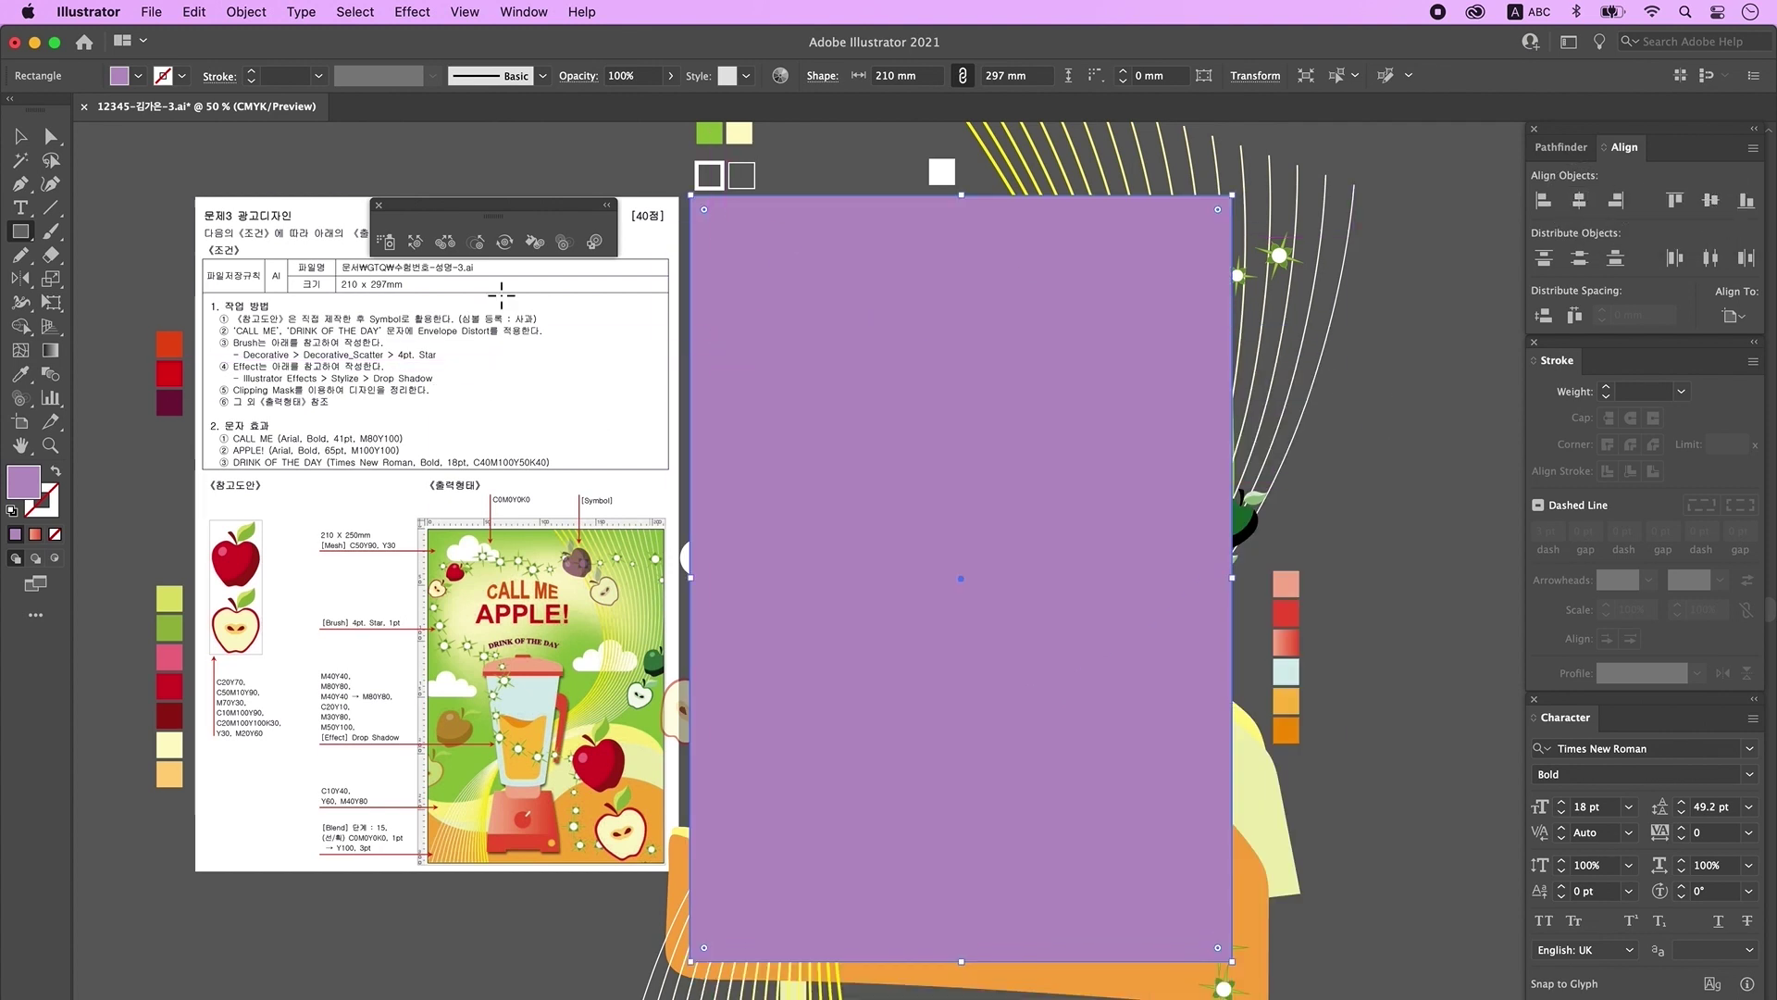
Step: Shift the exam brief image slightly away from the poster and leave it deselected
{"action": "left_click", "coordinate": [20, 143]}
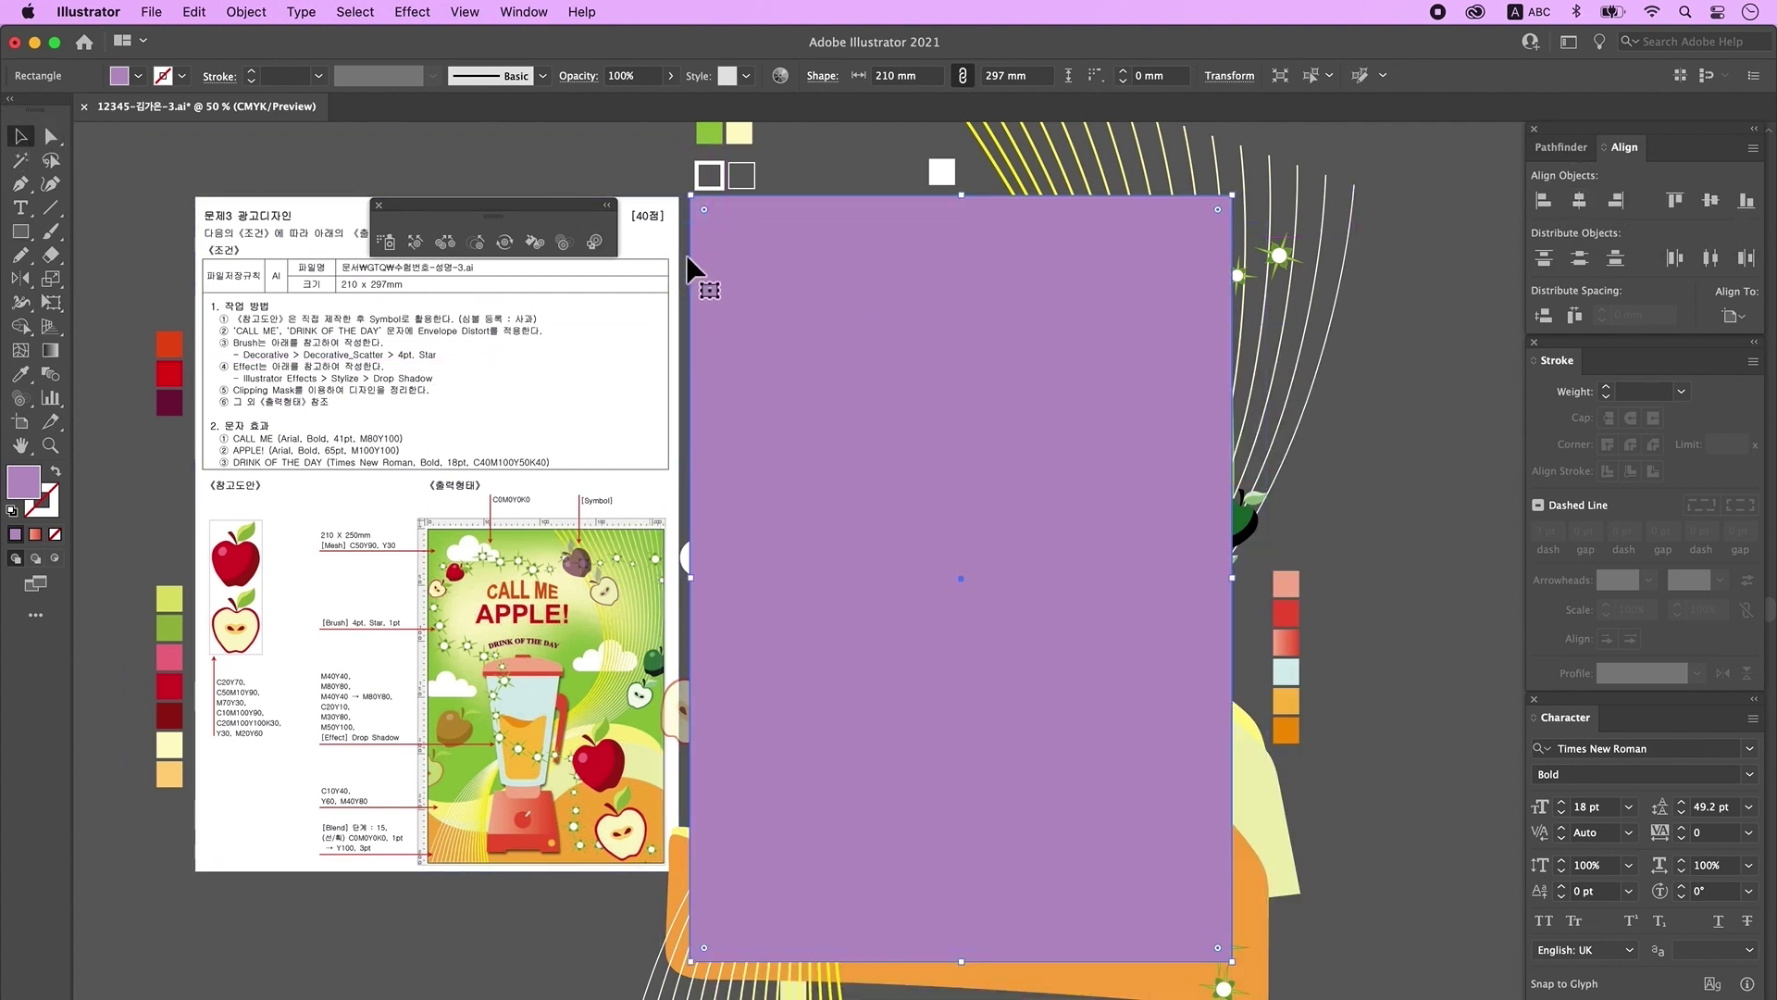
{"action": "left_click_drag", "start_coordinate": [637, 275], "coordinate": [575, 275]}
{"action": "left_click", "coordinate": [669, 231]}
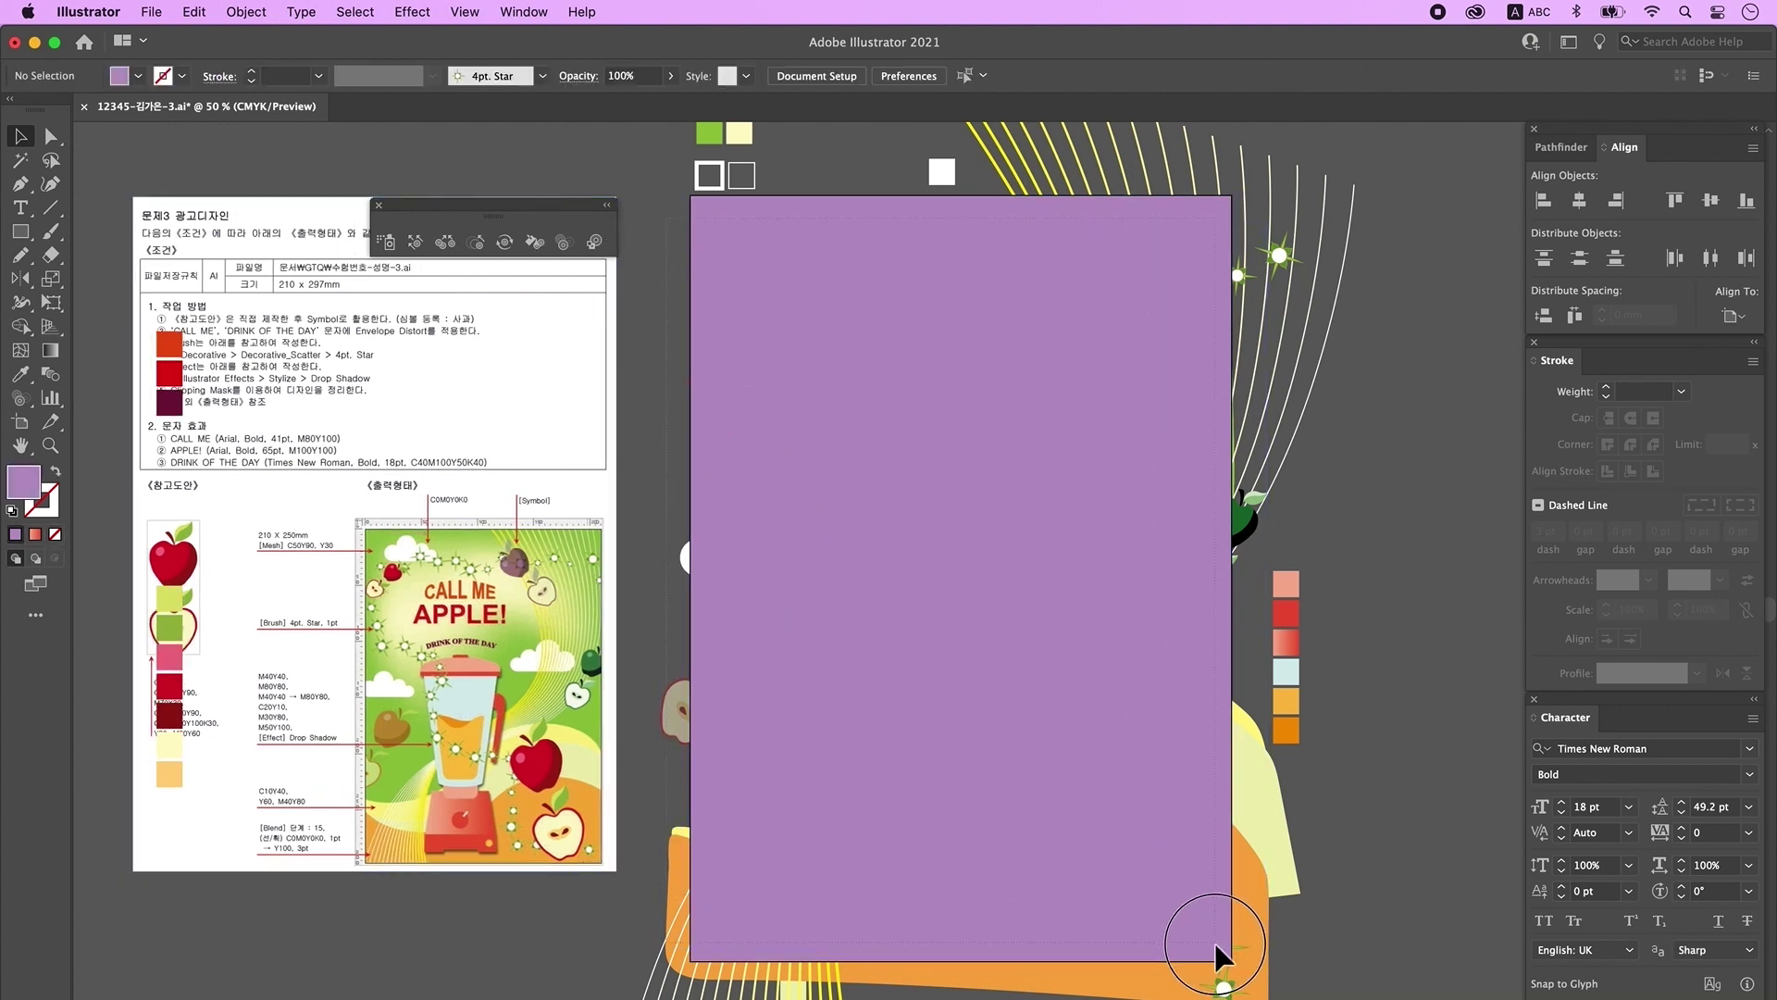
Step: Select the rectangle together with all the poster artwork and make a clipping mask
{"action": "key", "text": "super+a"}
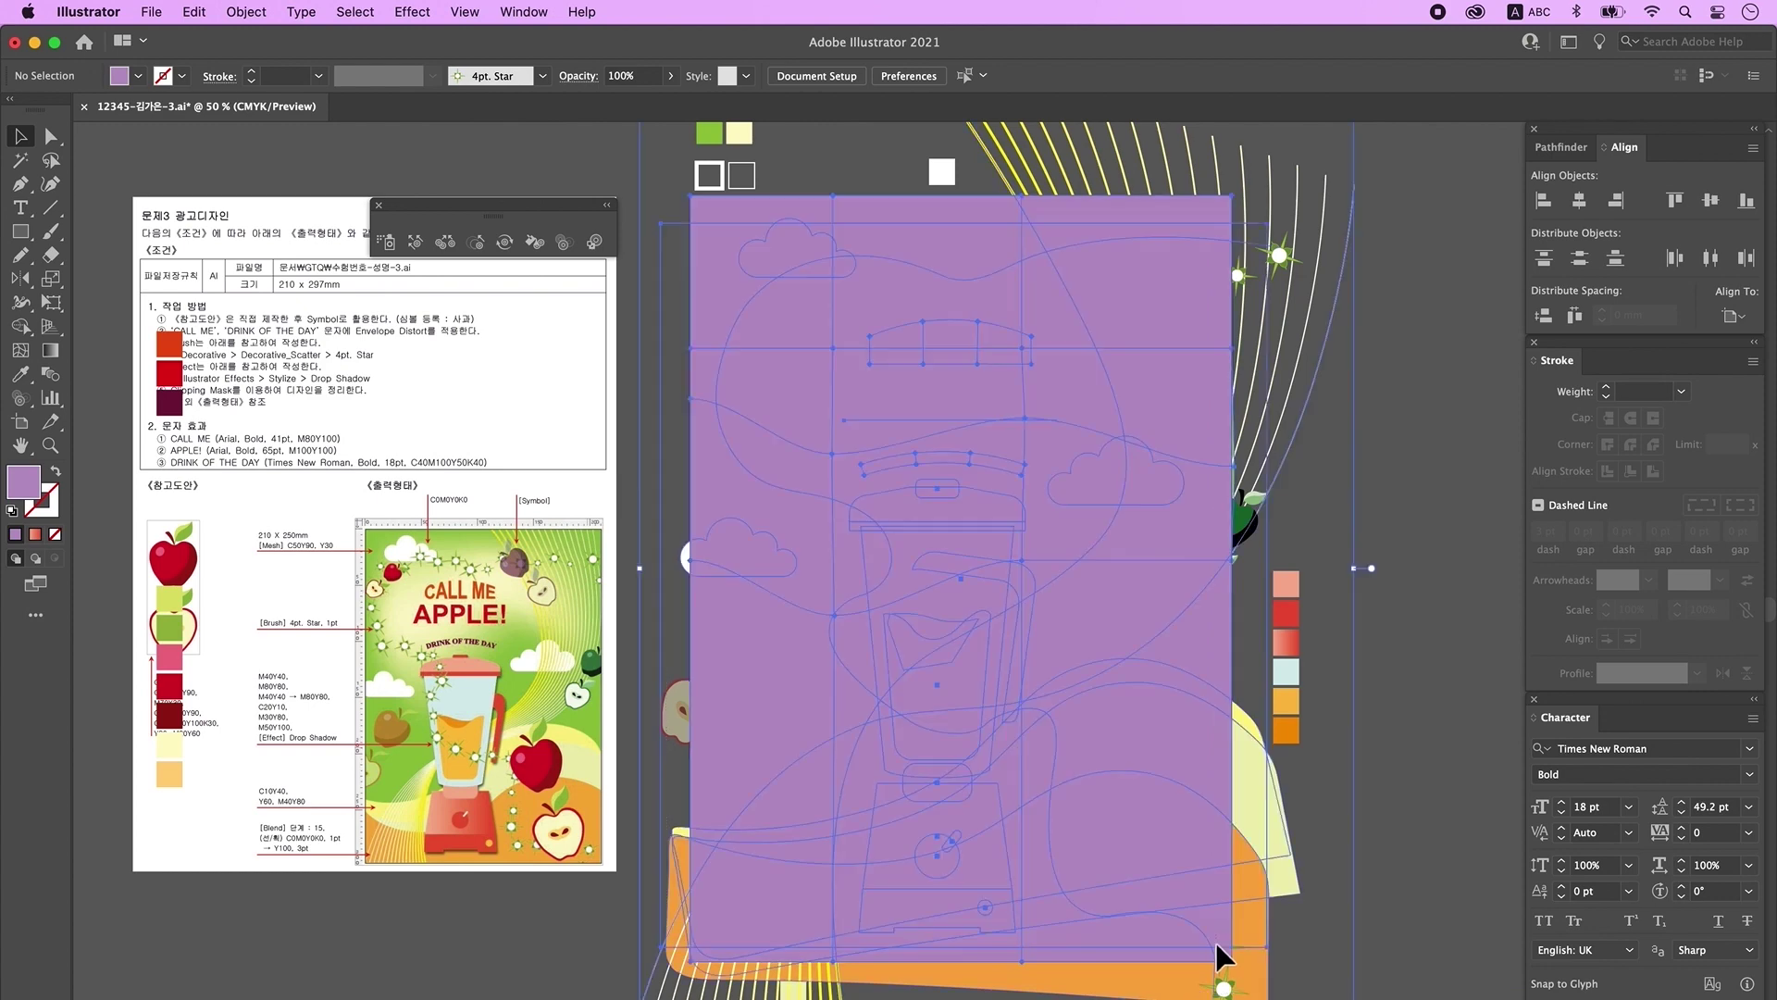
{"action": "right_click", "coordinate": [1070, 375]}
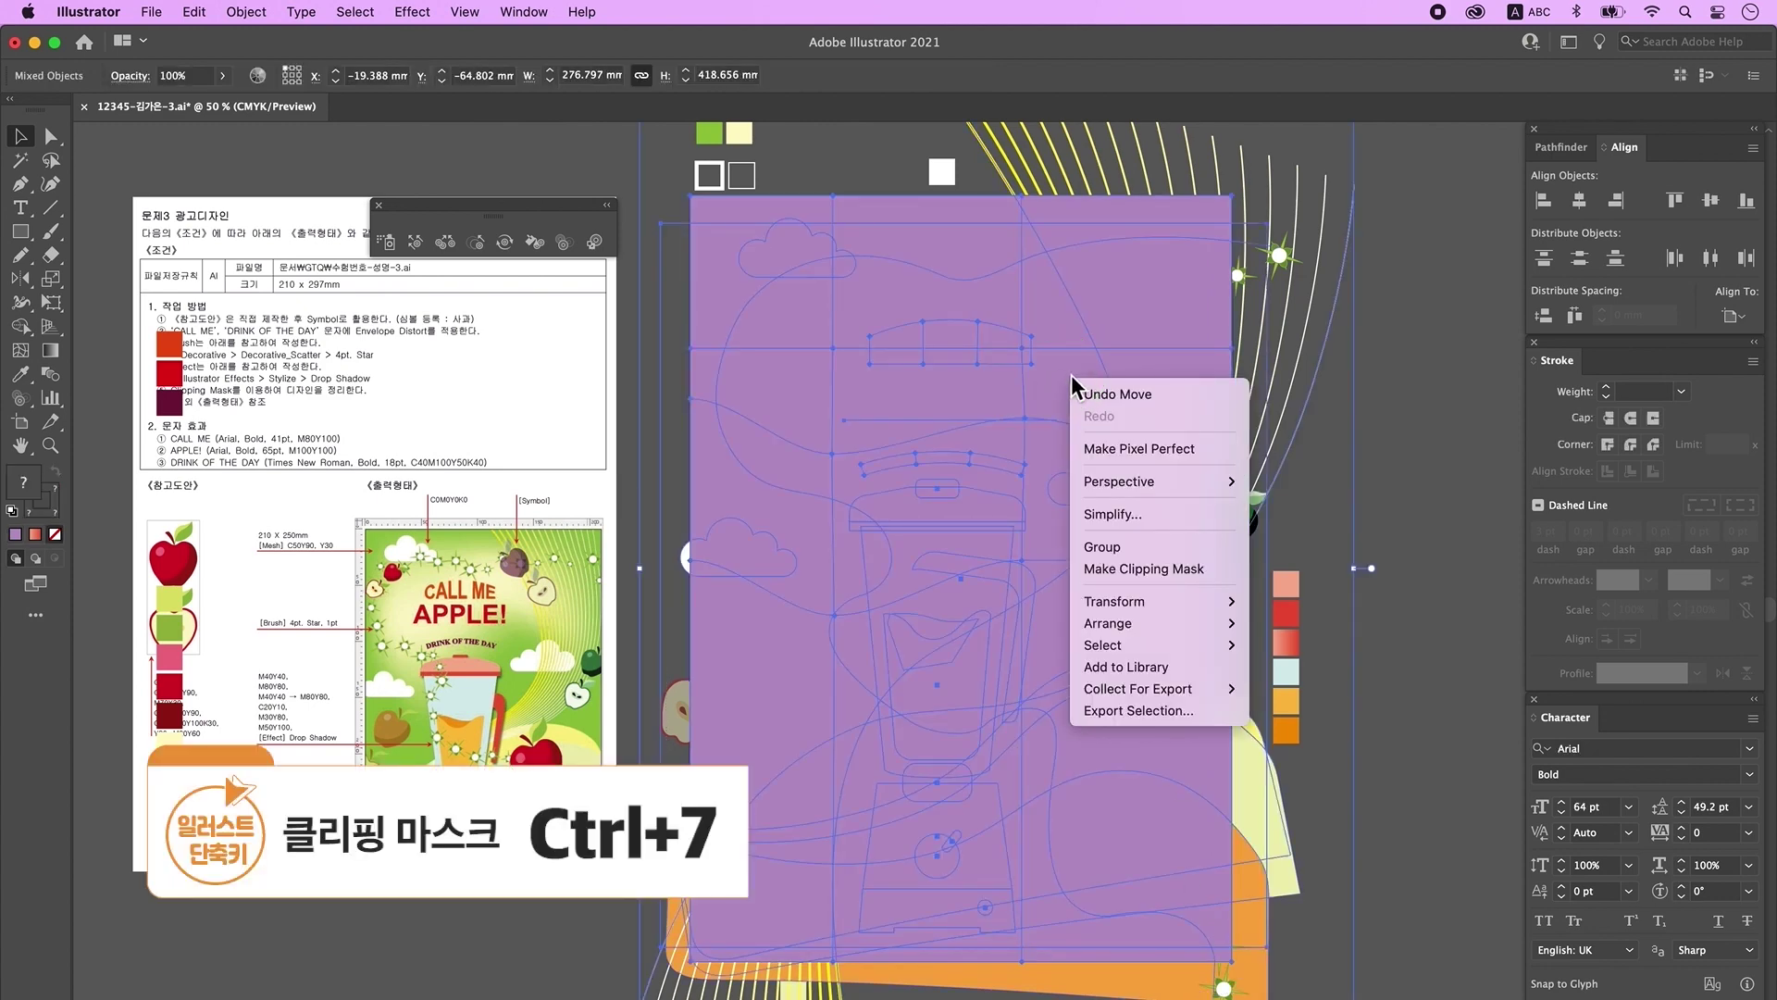
{"action": "left_click", "coordinate": [1151, 574]}
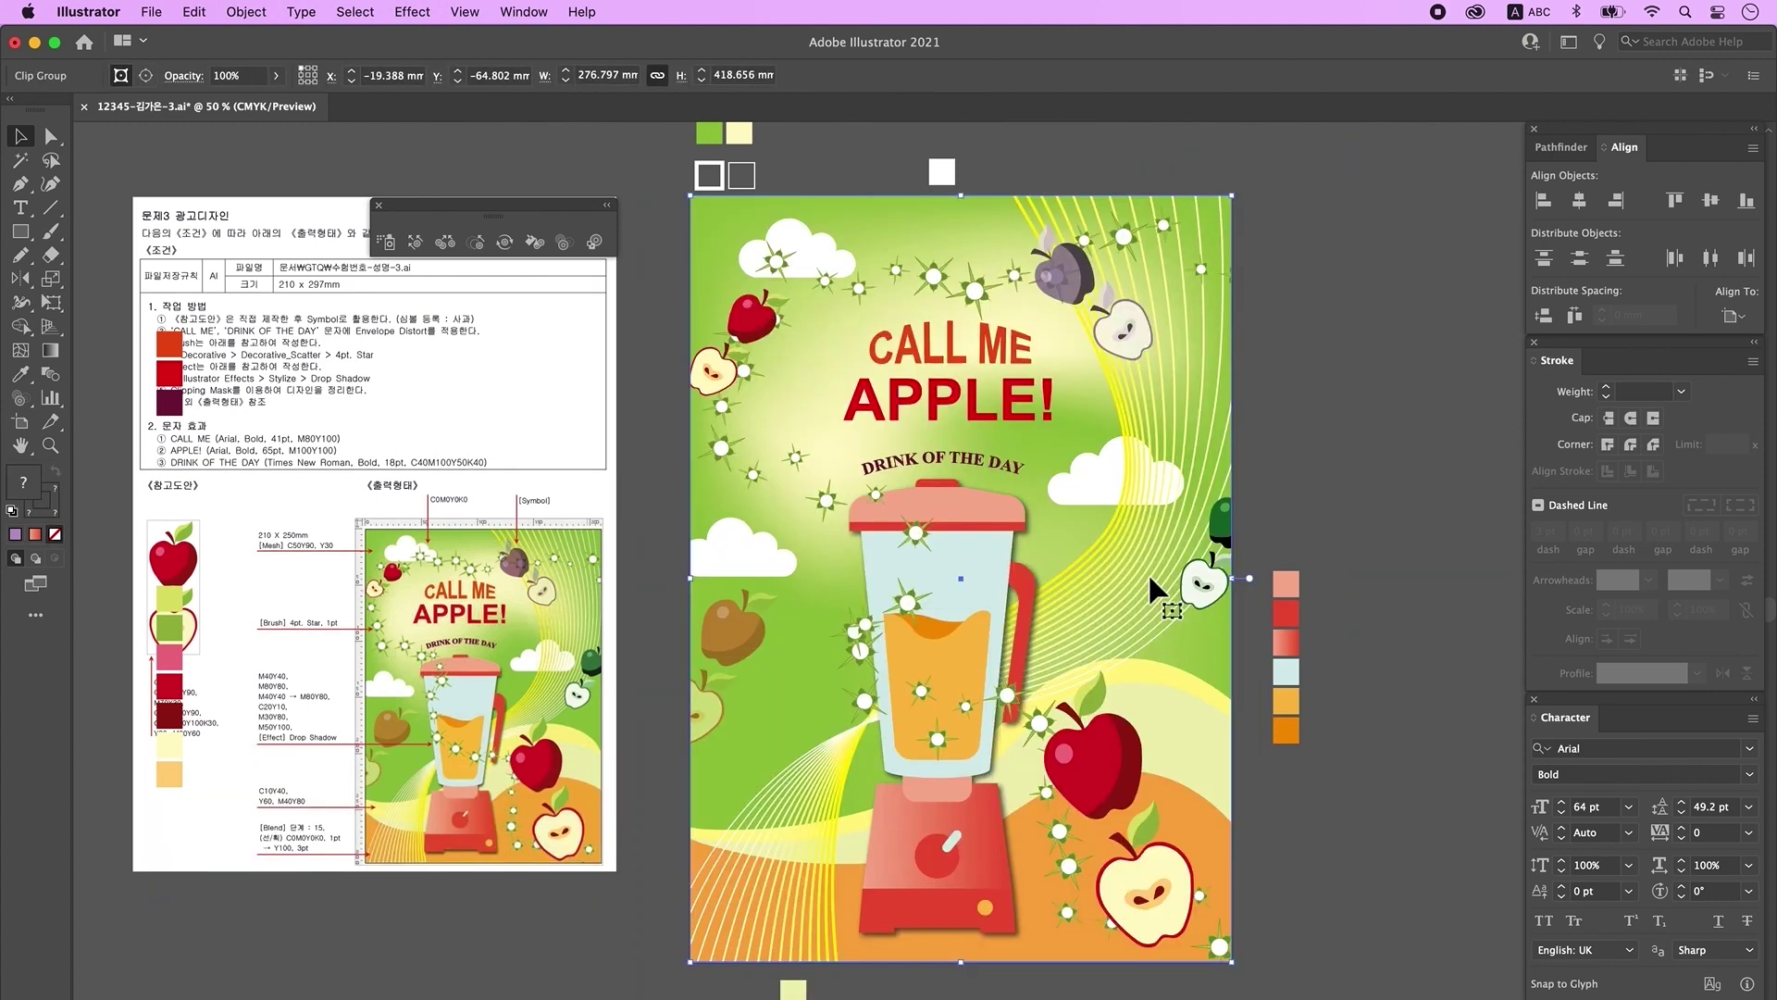
{"action": "left_click", "coordinate": [1291, 409]}
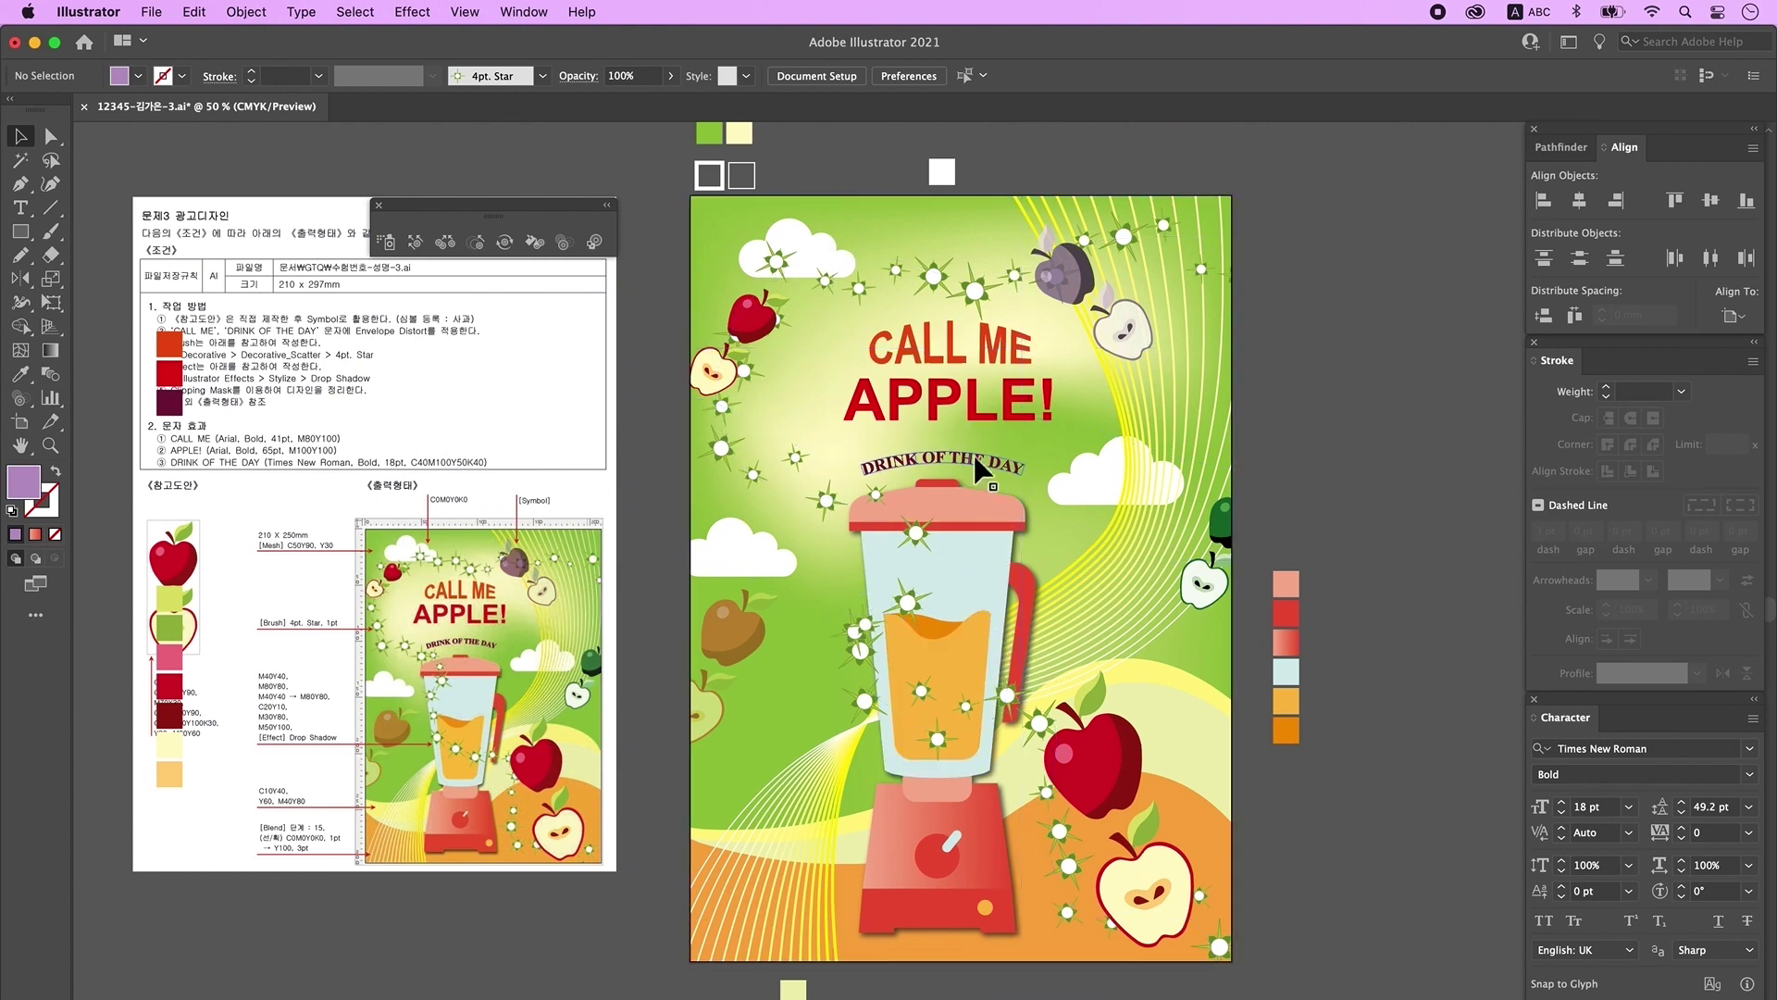
Step: Delete the exam brief, the reference apples and the colour swatches beside and above the poster
{"action": "left_click_drag", "start_coordinate": [1284, 368], "coordinate": [1293, 413]}
{"action": "left_click_drag", "start_coordinate": [1010, 654], "coordinate": [1040, 664]}
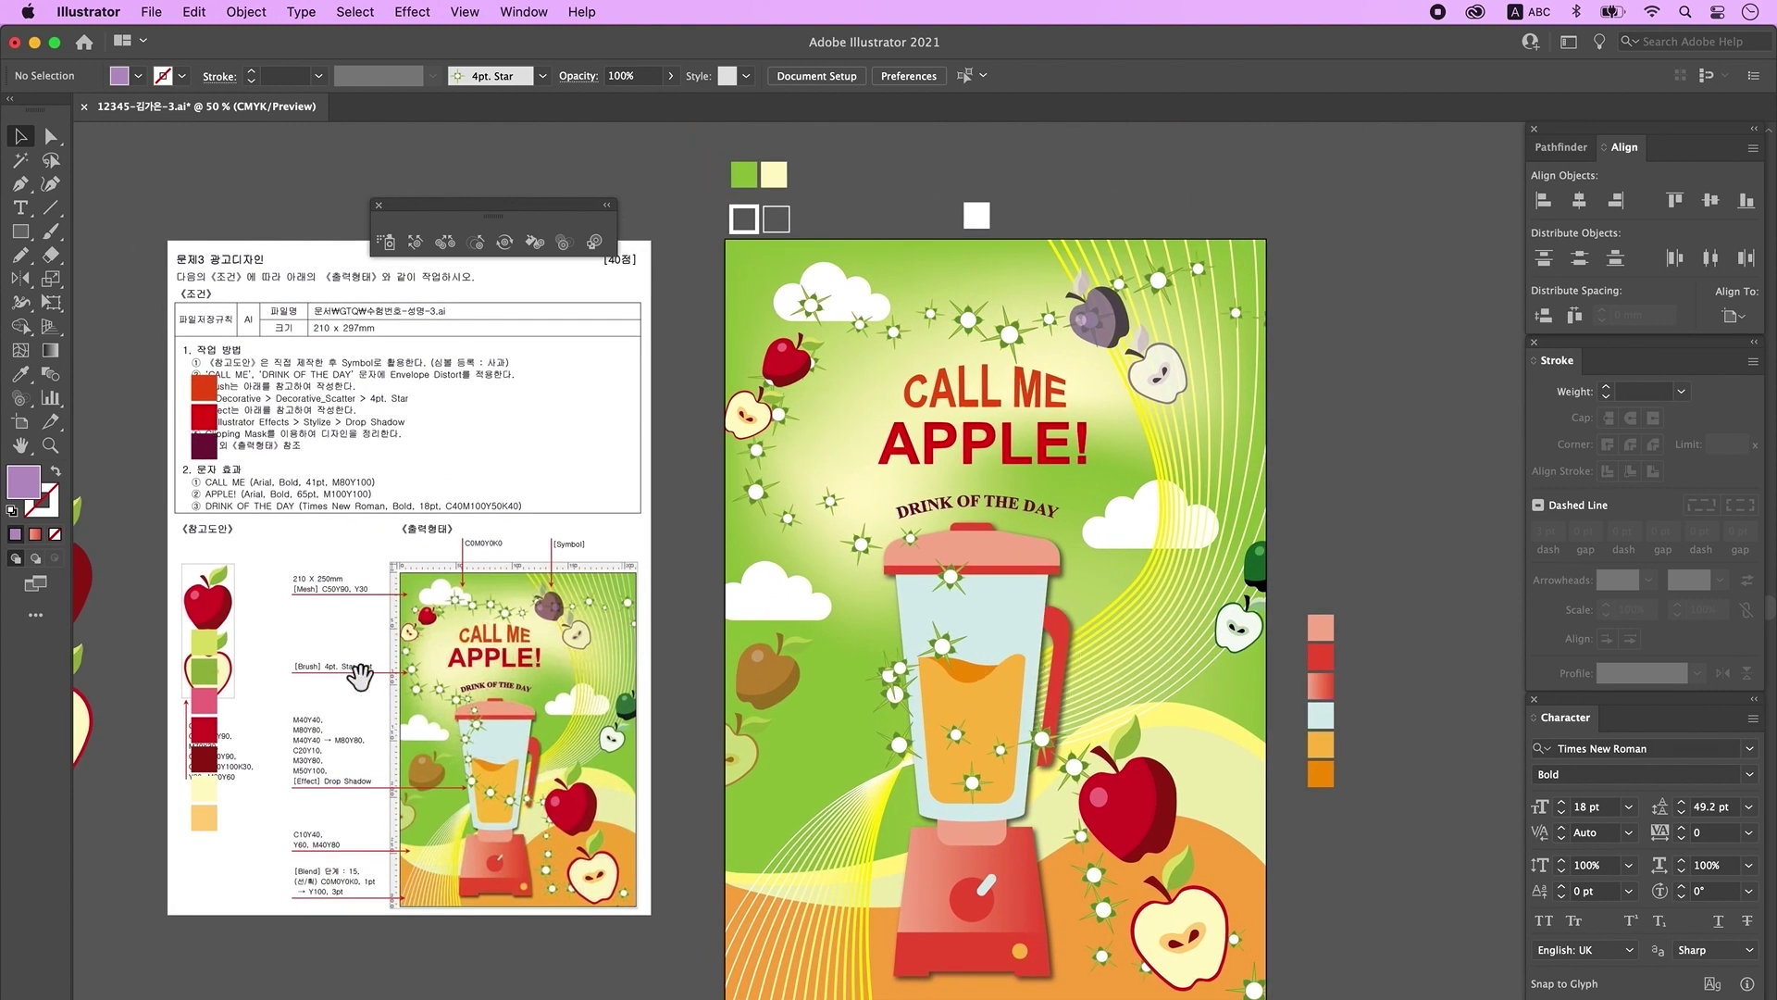
{"action": "left_click_drag", "start_coordinate": [361, 679], "coordinate": [566, 660]}
{"action": "left_click_drag", "start_coordinate": [194, 372], "coordinate": [413, 788]}
{"action": "left_click_drag", "start_coordinate": [949, 189], "coordinate": [810, 283]}
{"action": "left_click_drag", "start_coordinate": [749, 191], "coordinate": [775, 219]}
{"action": "left_click_drag", "start_coordinate": [1086, 283], "coordinate": [1088, 296]}
{"action": "key", "text": "Delete"}
Step: Delete the remaining swatch column beside the poster and the colour and stroke samples below it
{"action": "left_click_drag", "start_coordinate": [1175, 637], "coordinate": [869, 421]}
{"action": "left_click_drag", "start_coordinate": [1148, 444], "coordinate": [1055, 662]}
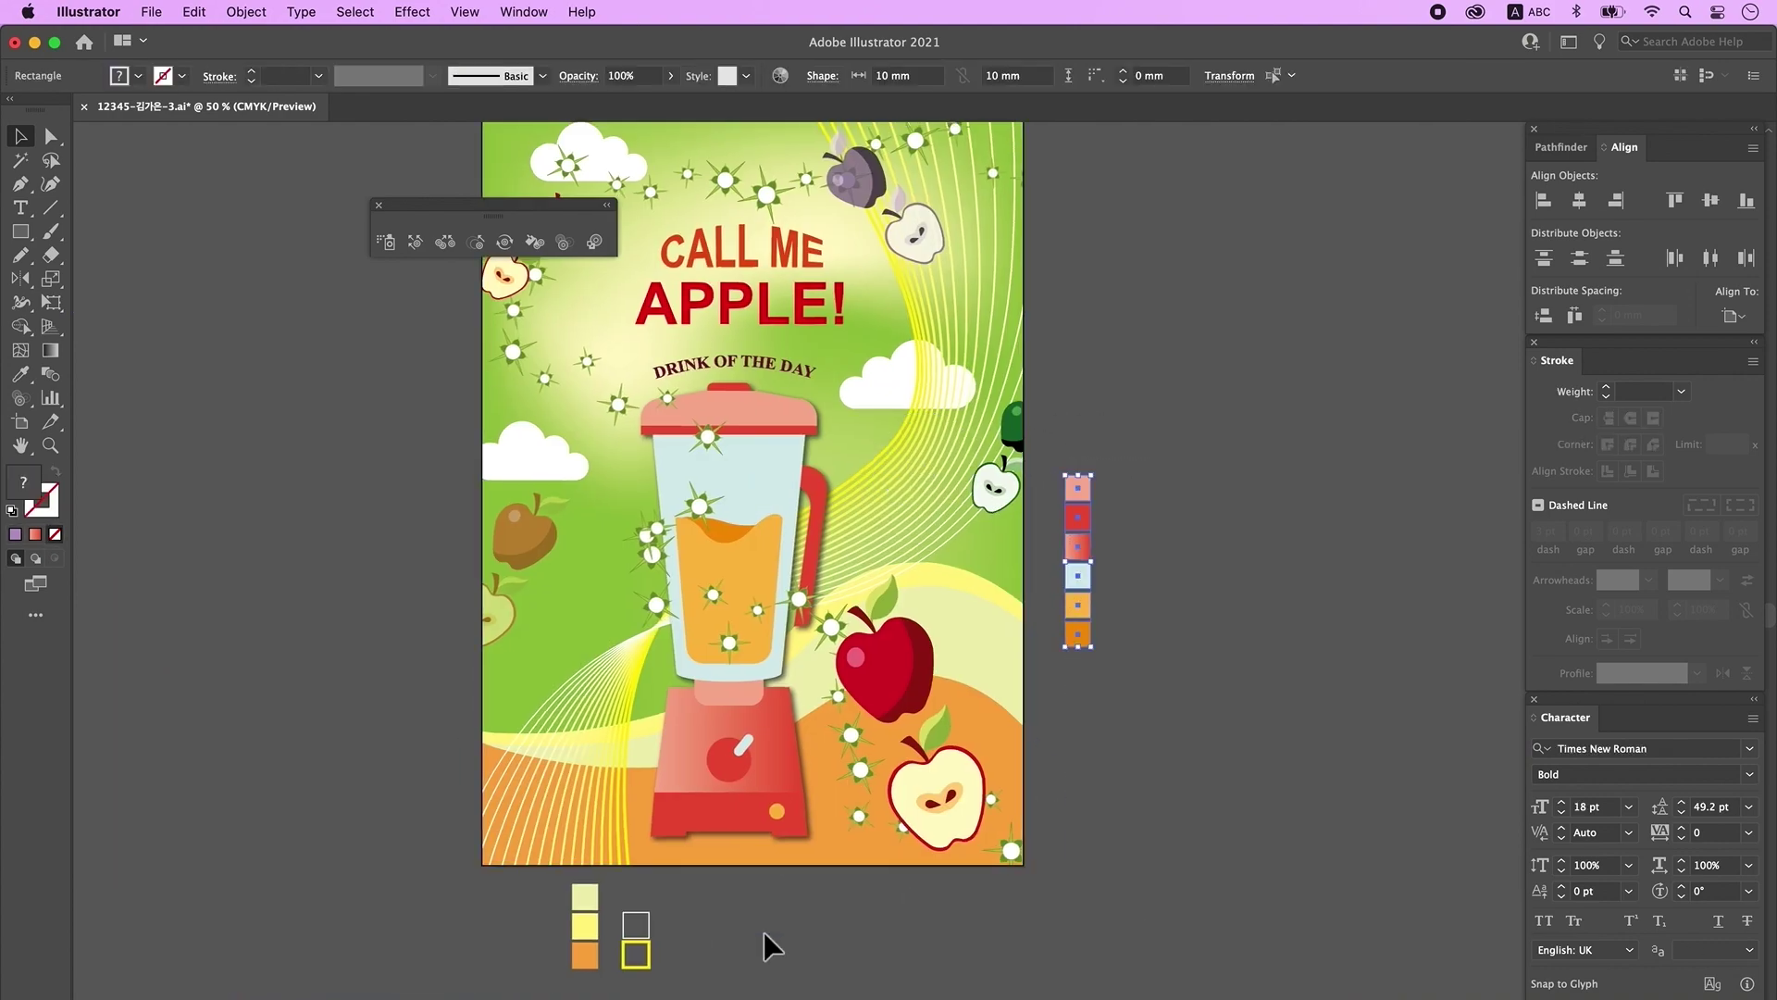
{"action": "left_click_drag", "start_coordinate": [769, 935], "coordinate": [546, 879]}
{"action": "key", "text": "Delete"}
Step: Save the finished poster document
{"action": "left_click_drag", "start_coordinate": [593, 519], "coordinate": [602, 579]}
{"action": "left_click", "coordinate": [151, 11]}
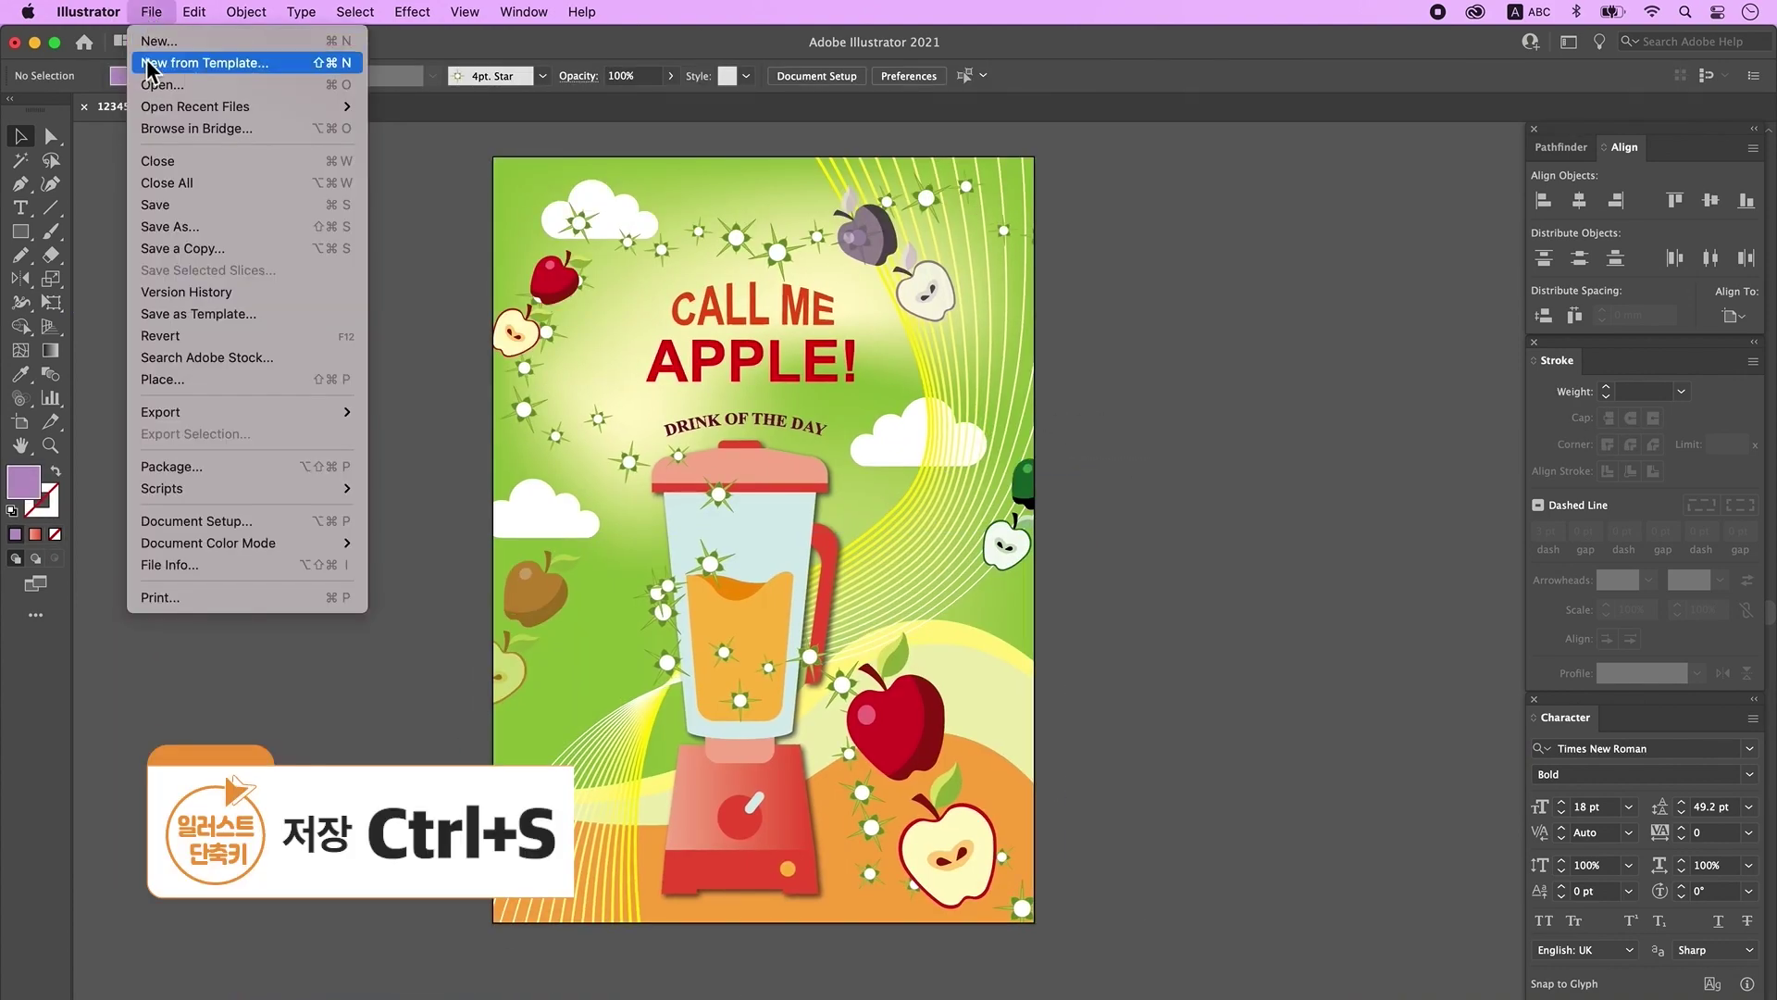